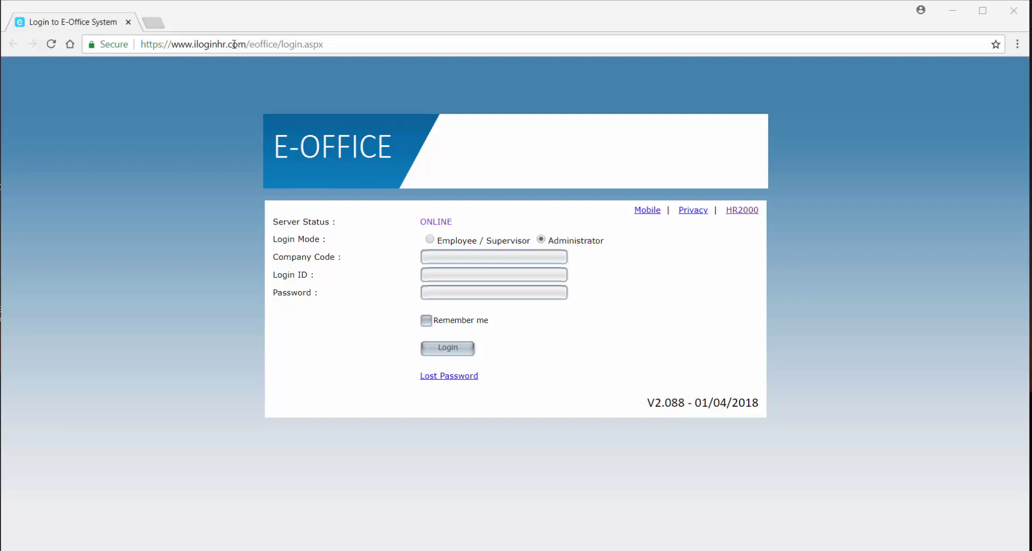
Enter company code DEMO_TRAINING, the admin login ID and password, and tick Remember me.
left_click_drag(246, 44, 174, 48)
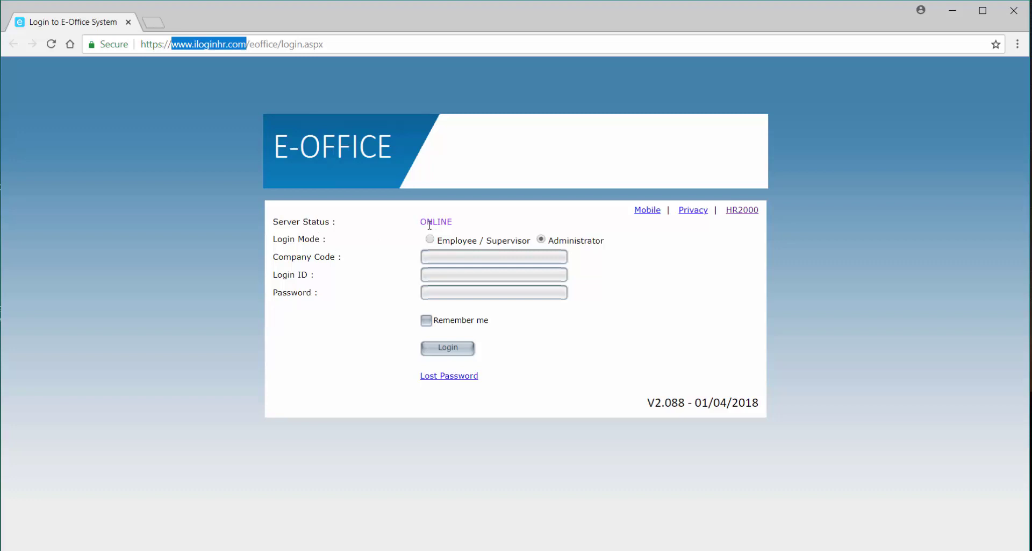
left_click(380, 247)
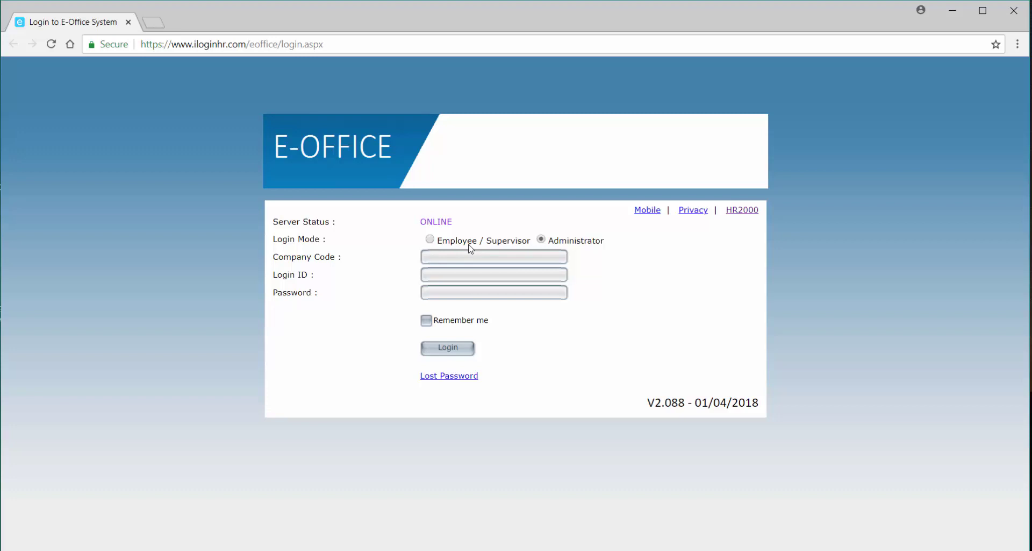
left_click(543, 251)
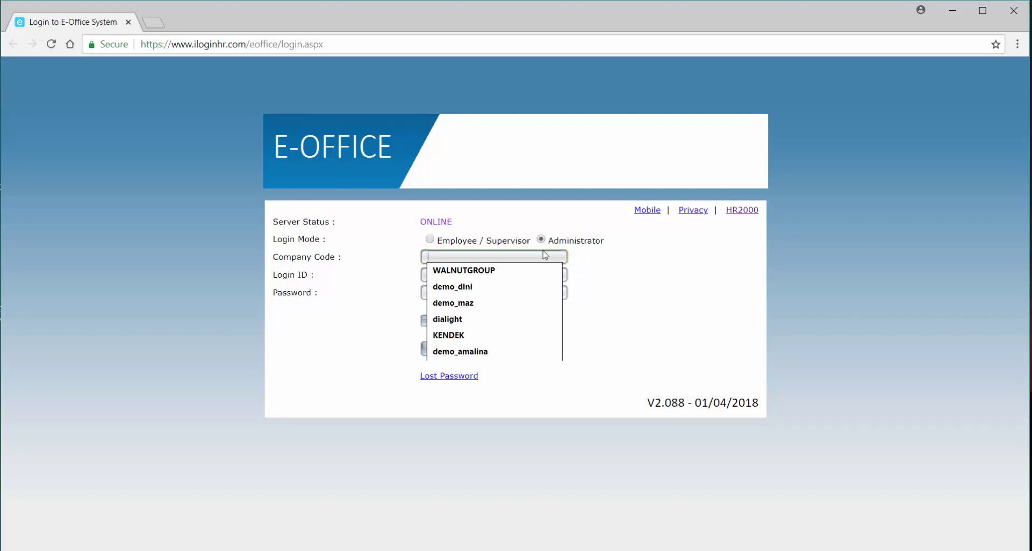
left_click(719, 536)
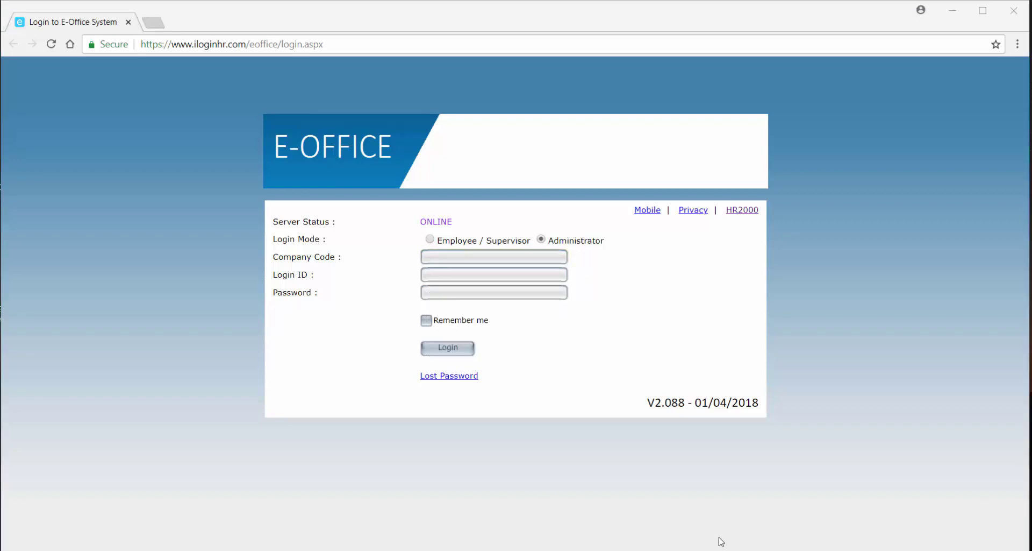
left_click(530, 258)
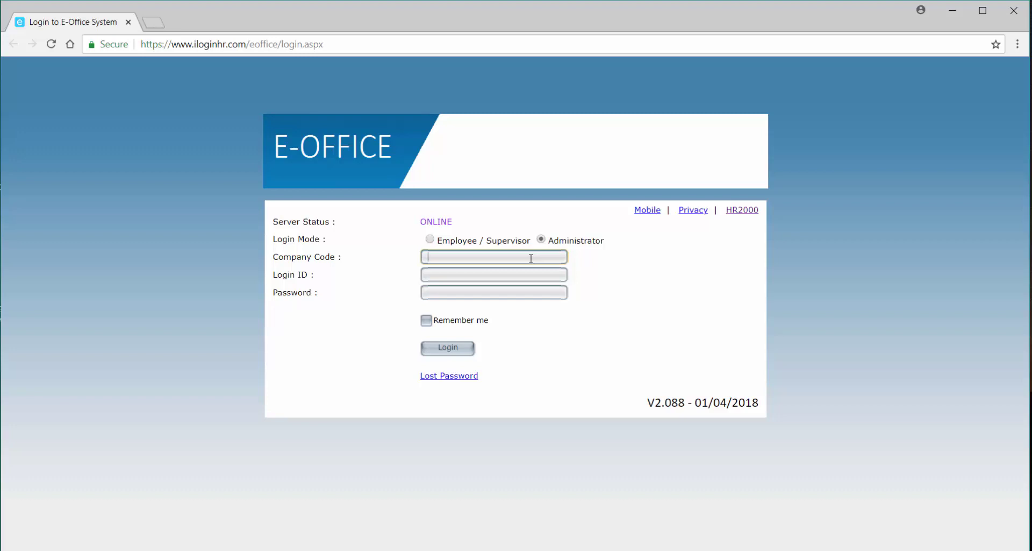
type("DEMO_TRAINING")
left_click(505, 278)
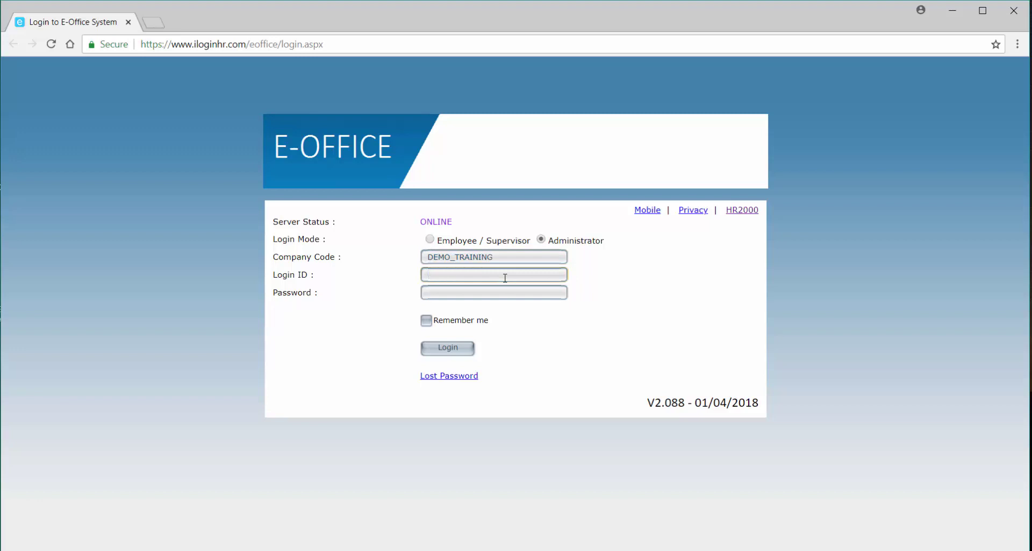
type("ADMIN")
key("Tab")
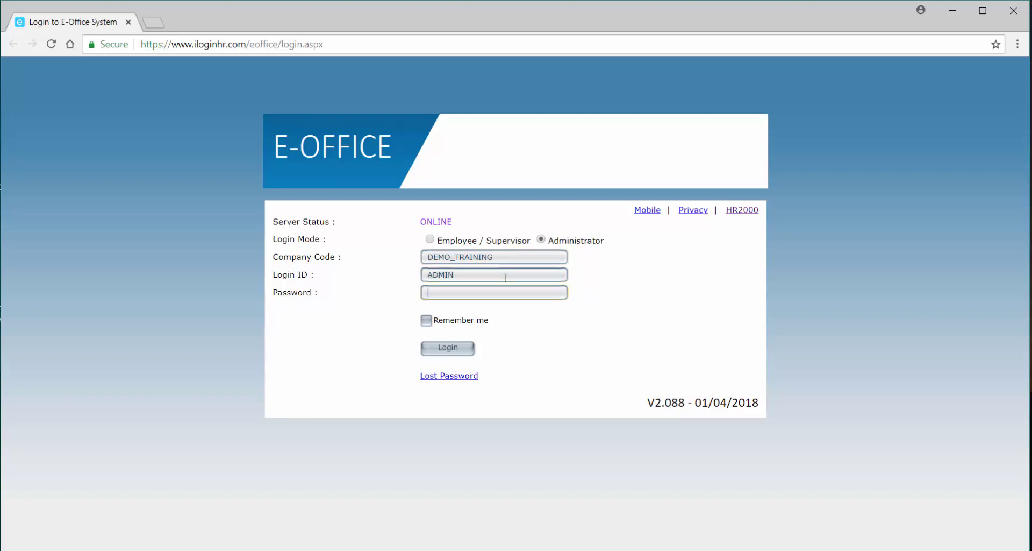
type("admin")
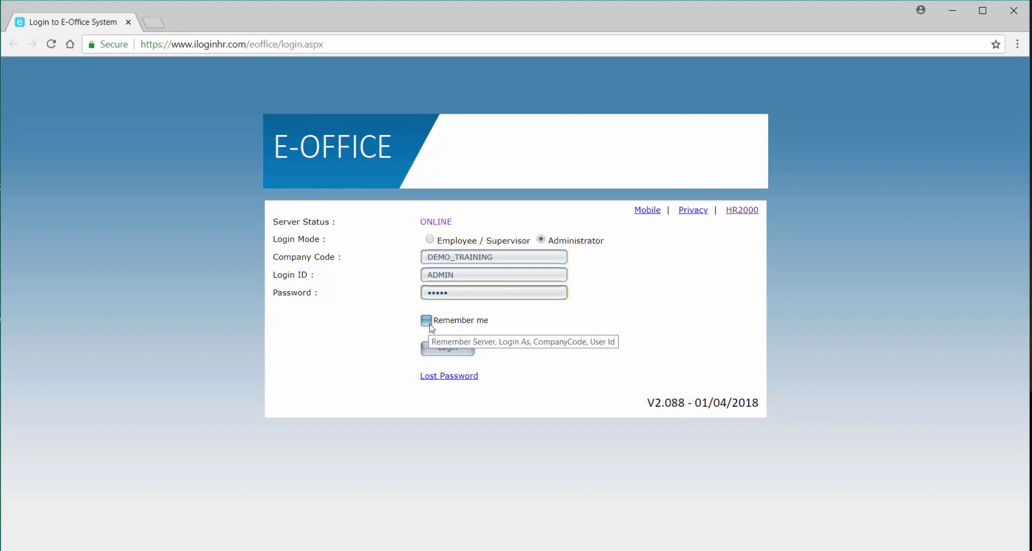
left_click(427, 321)
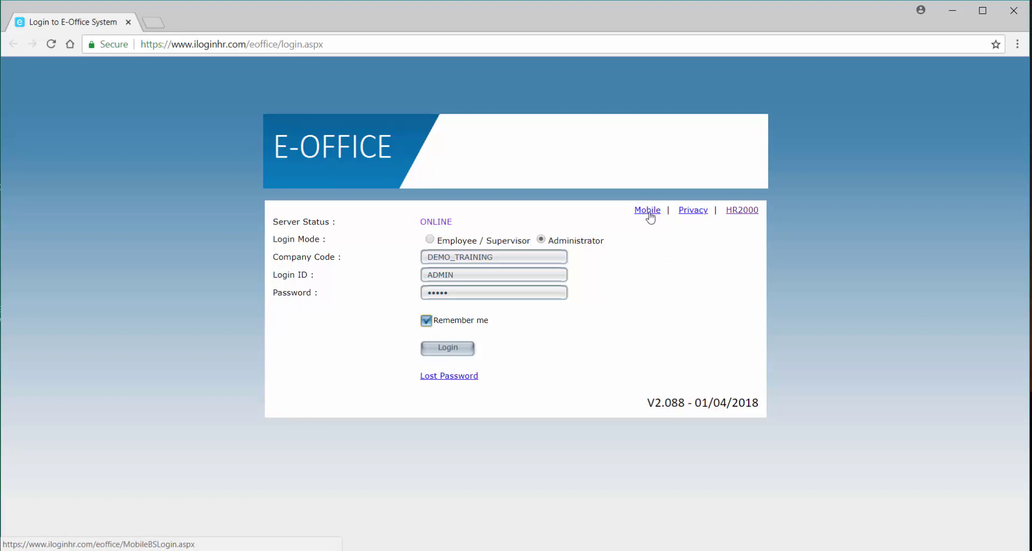
Visit the mobile login page, come back, re-enter the password with Remember me, and log in.
left_click(649, 214)
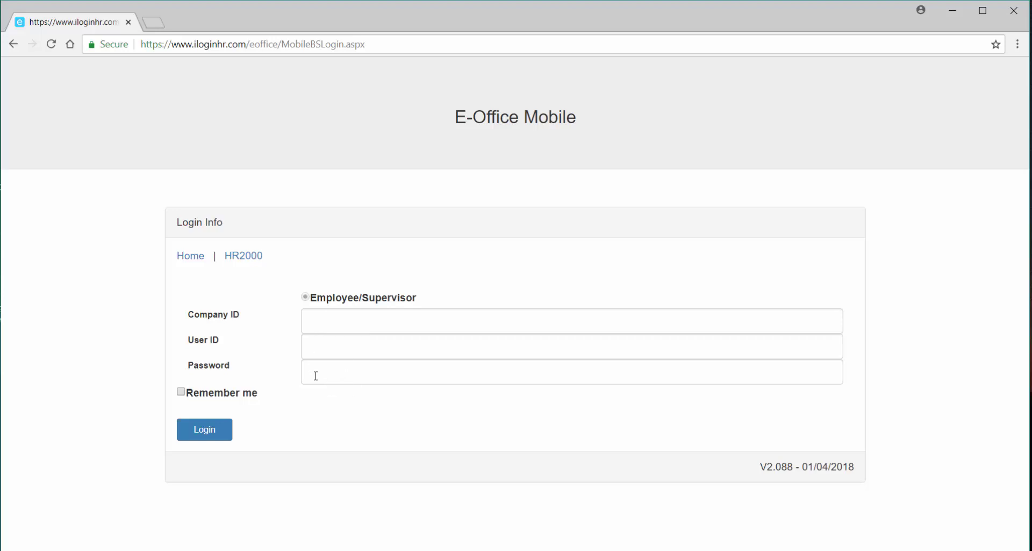
left_click(13, 43)
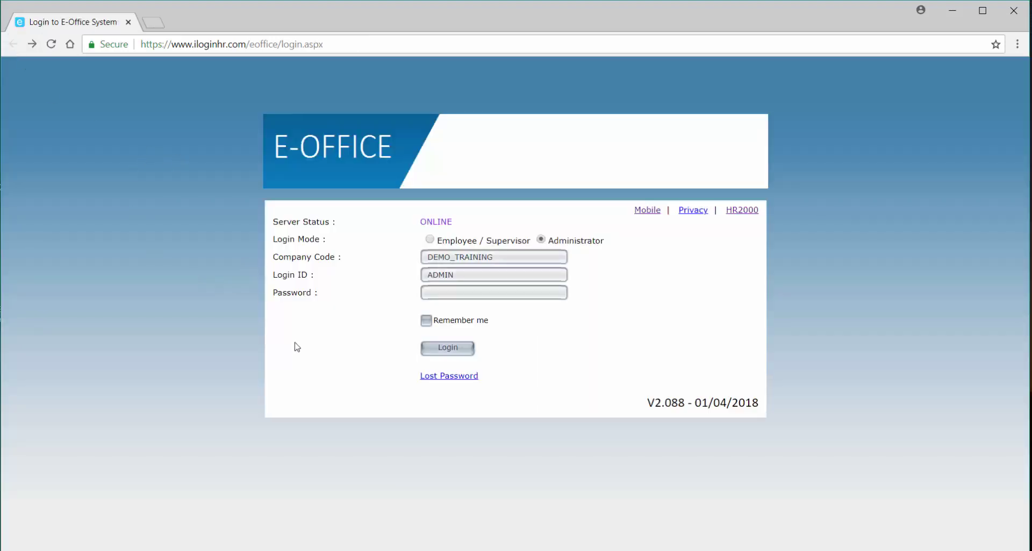
left_click(451, 292)
type("•••••")
left_click(426, 321)
left_click(451, 350)
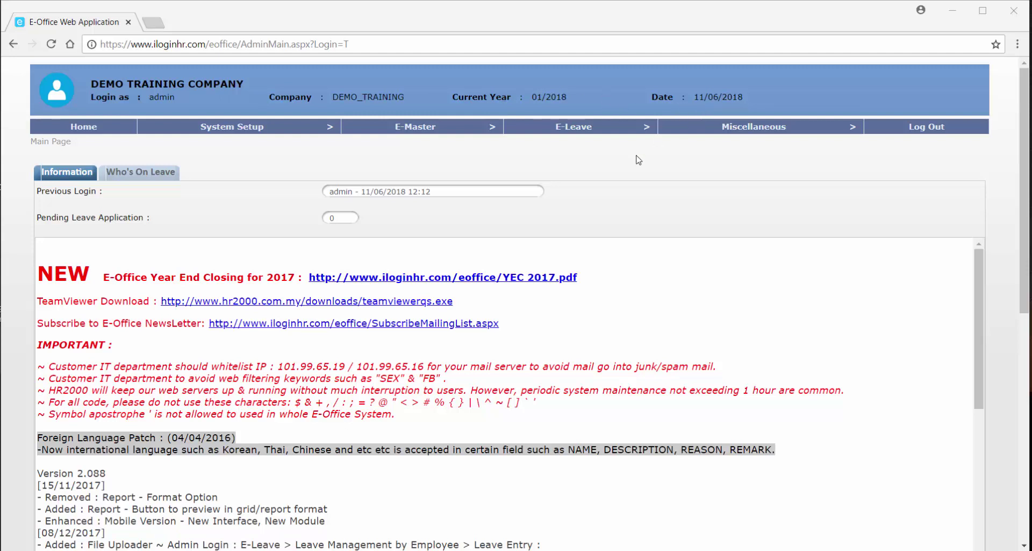
Show the Information notices and check previous login 11/06/2018 12:12 and 0 pending leave.
mouse_move(321, 131)
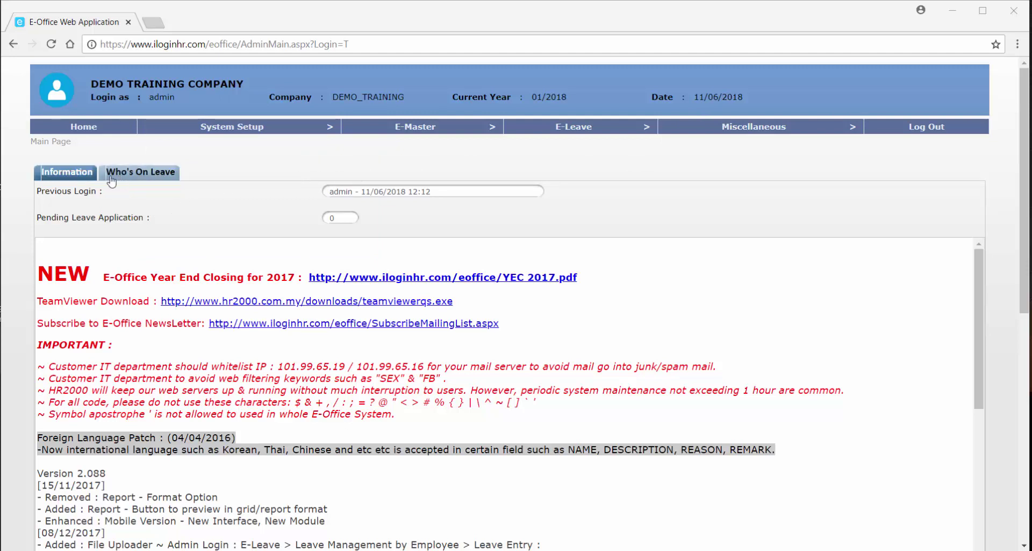
left_click(67, 178)
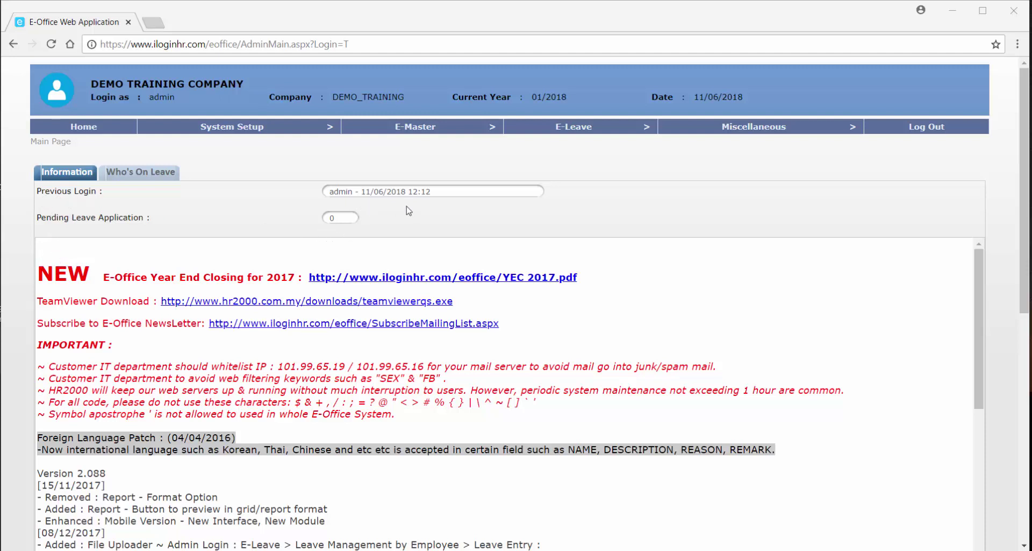
mouse_move(399, 200)
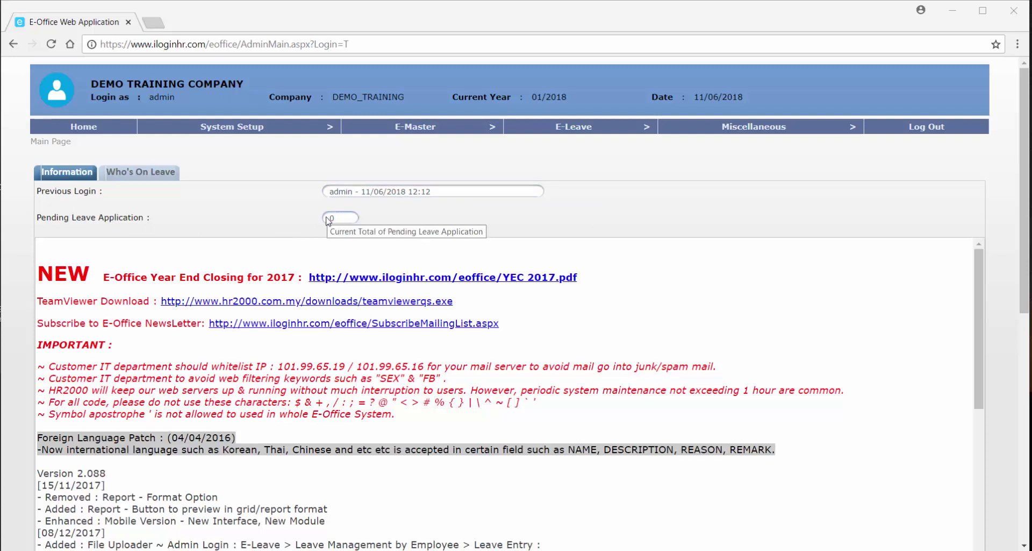
mouse_move(343, 216)
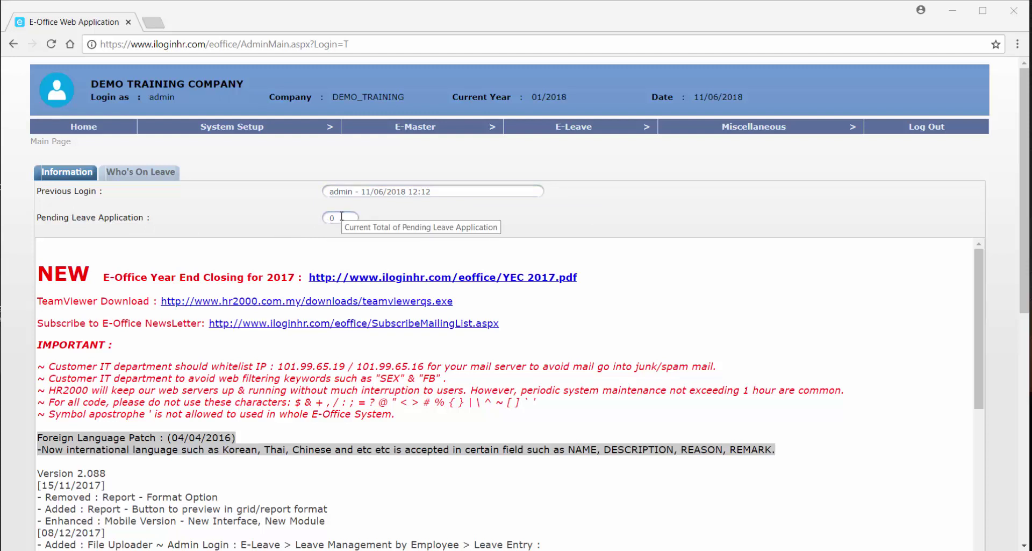
scroll(332, 240, "down", 1)
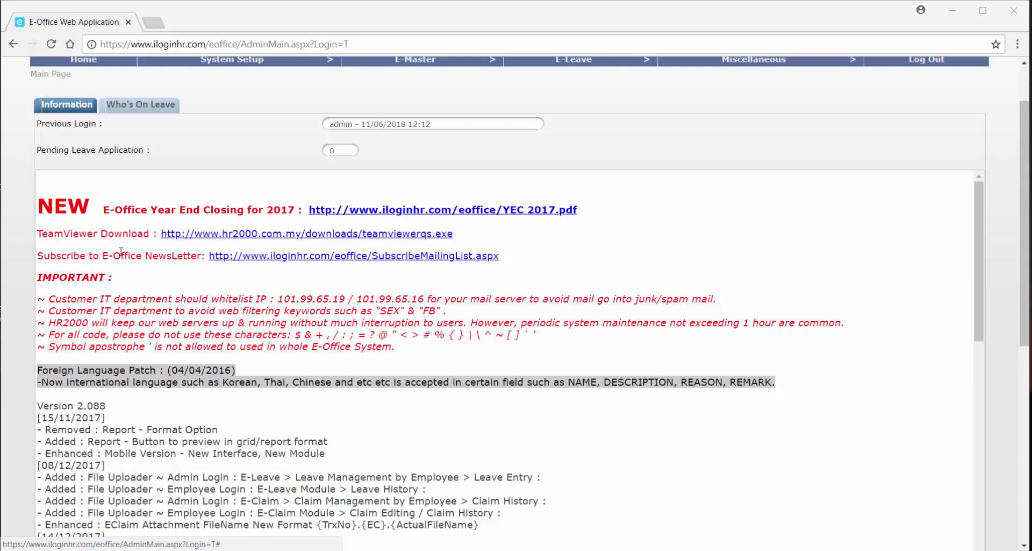
scroll(121, 252, "down", 1)
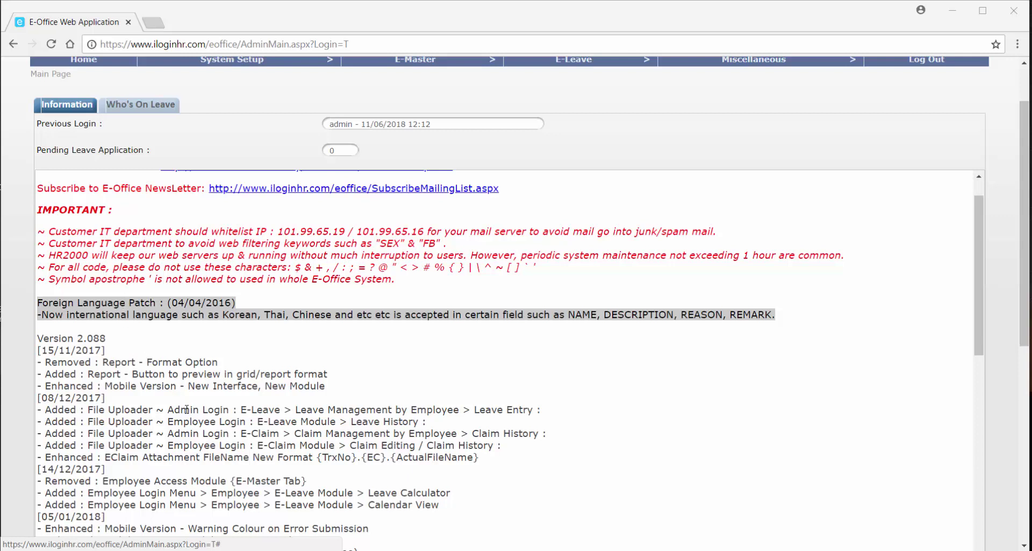
scroll(235, 458, "down", 2)
scroll(235, 458, "up", 3)
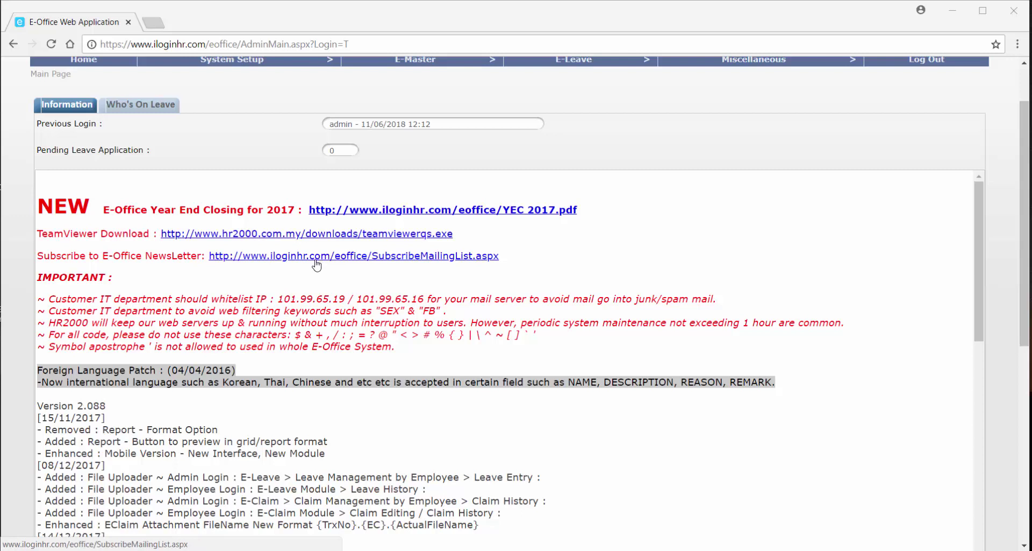
scroll(264, 283, "up", 1)
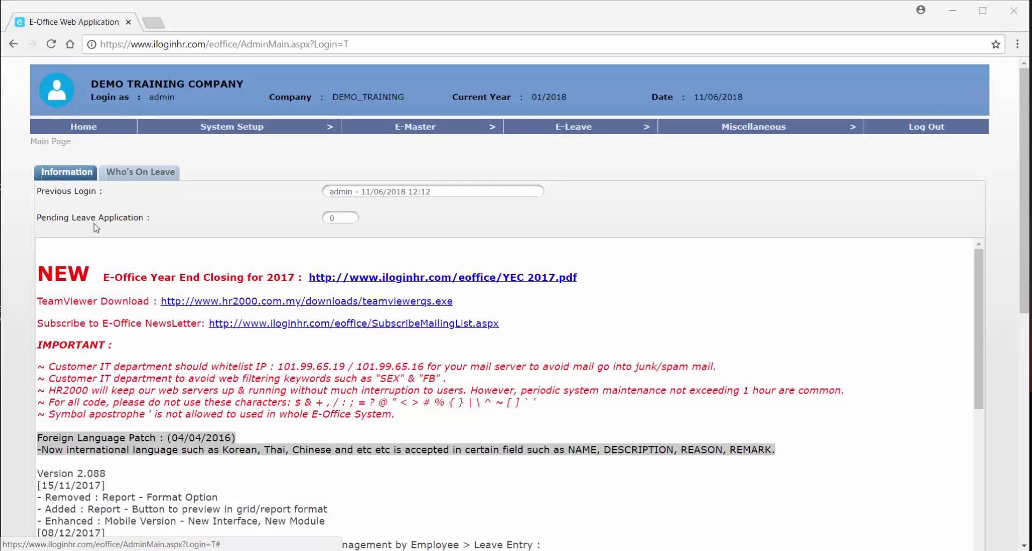
Refresh the Who's On Leave list for the current dates, leaving the start date unchanged.
left_click(137, 184)
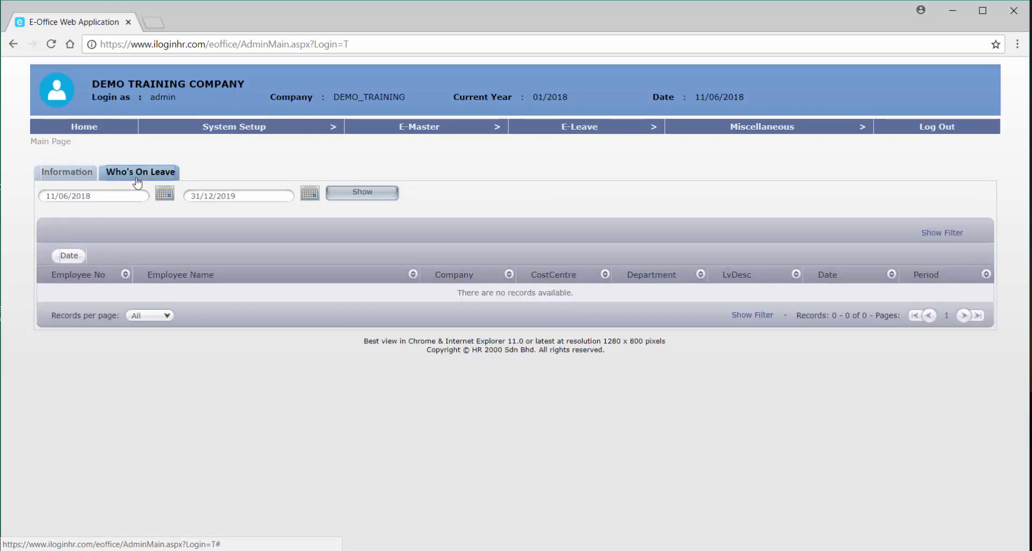
left_click(102, 198)
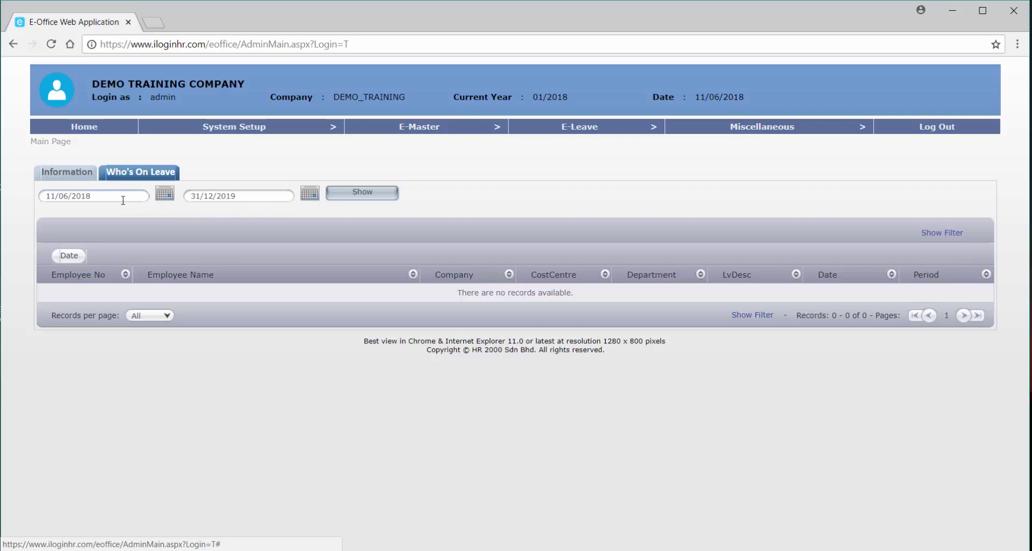
left_click(165, 195)
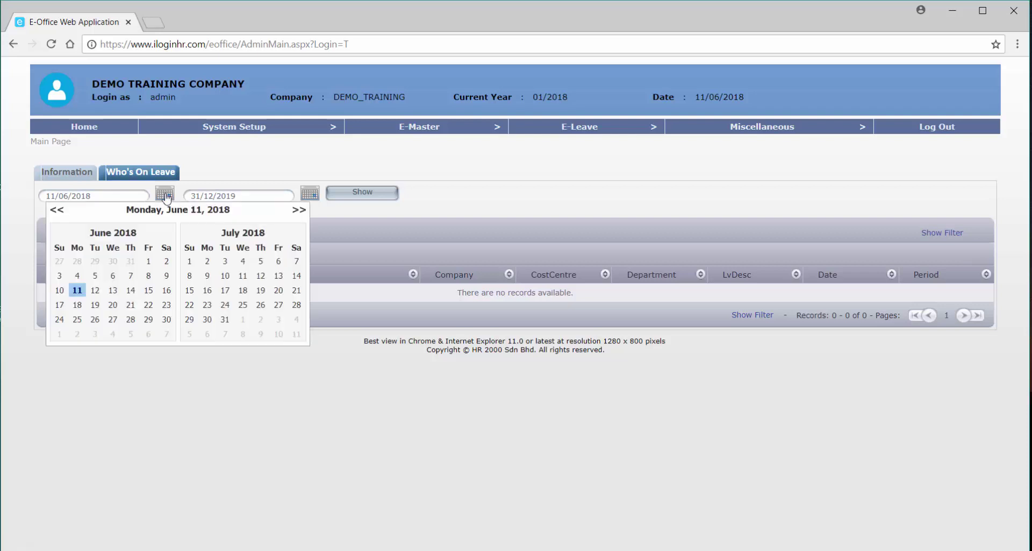
left_click(166, 196)
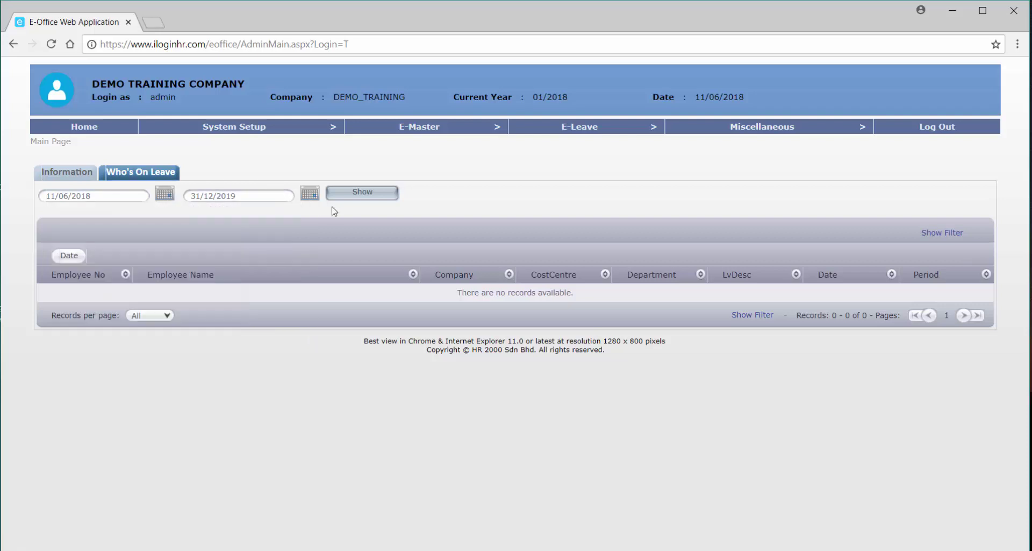
left_click(371, 197)
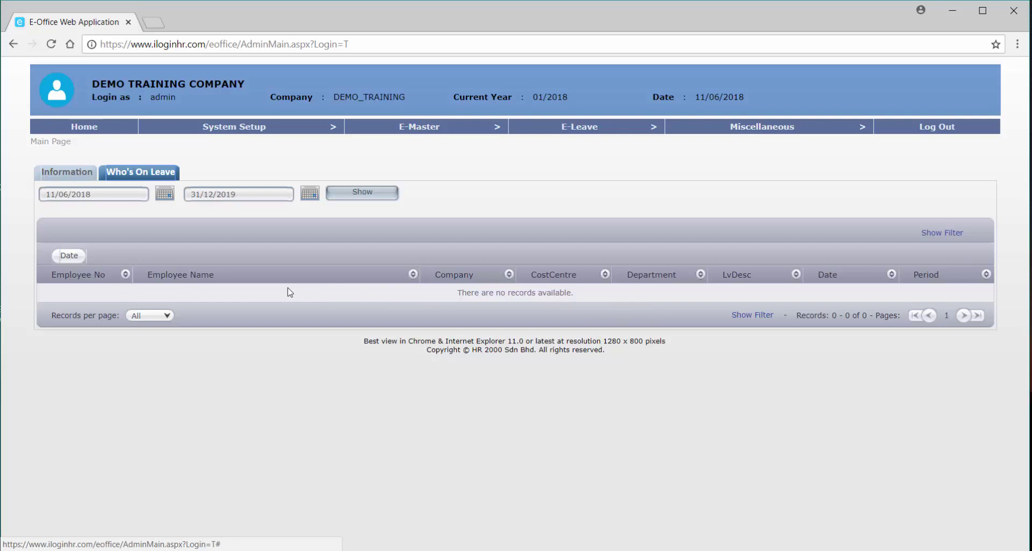
Return to the Information tab showing login and announcement details.
left_click(83, 182)
left_click(134, 177)
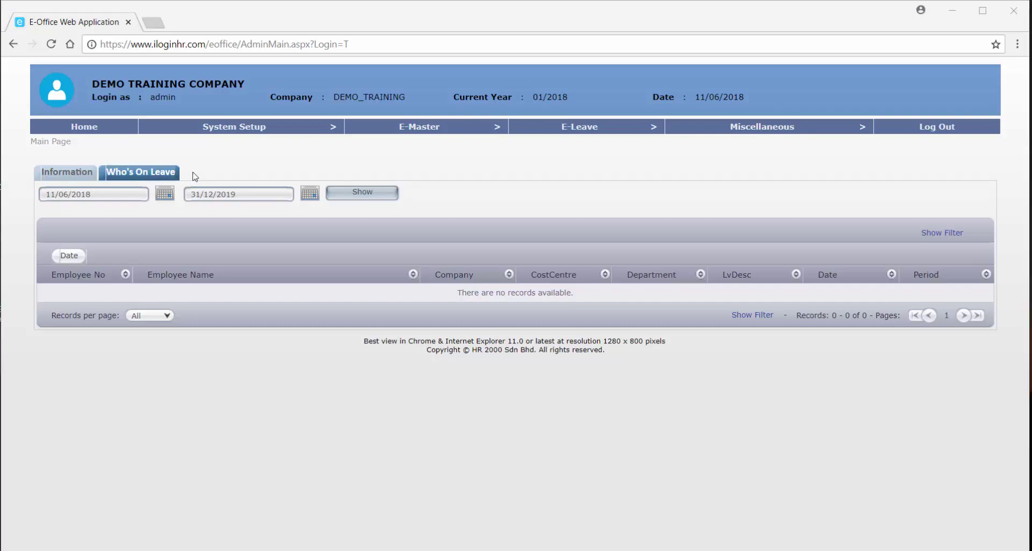
left_click(165, 176)
left_click(87, 175)
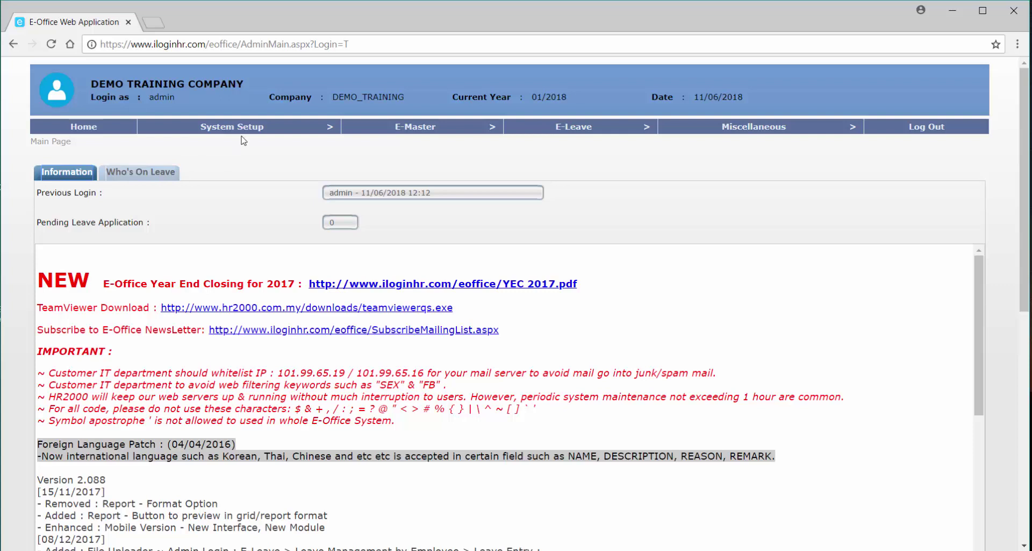
Go to System Setup > Company Profile.
mouse_move(244, 135)
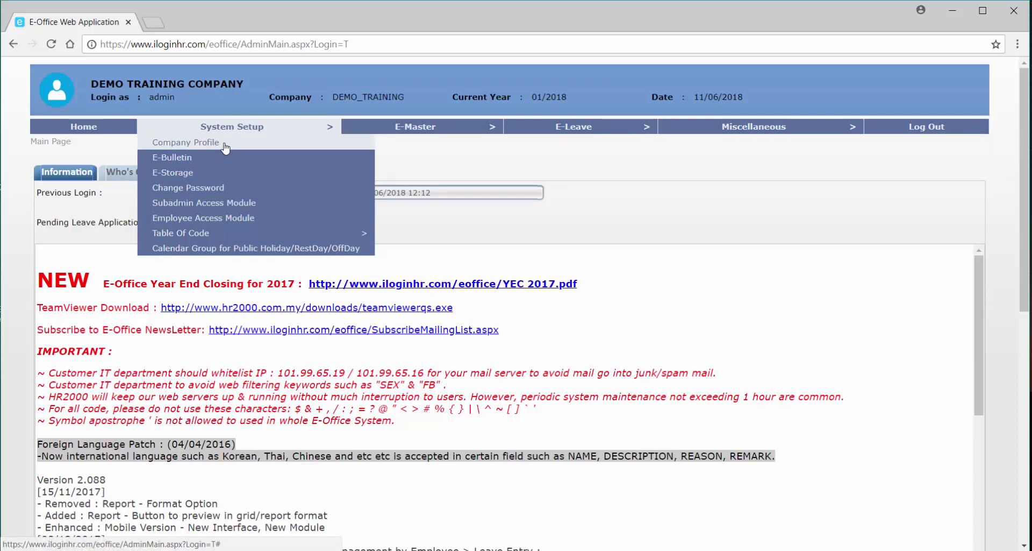
left_click(226, 148)
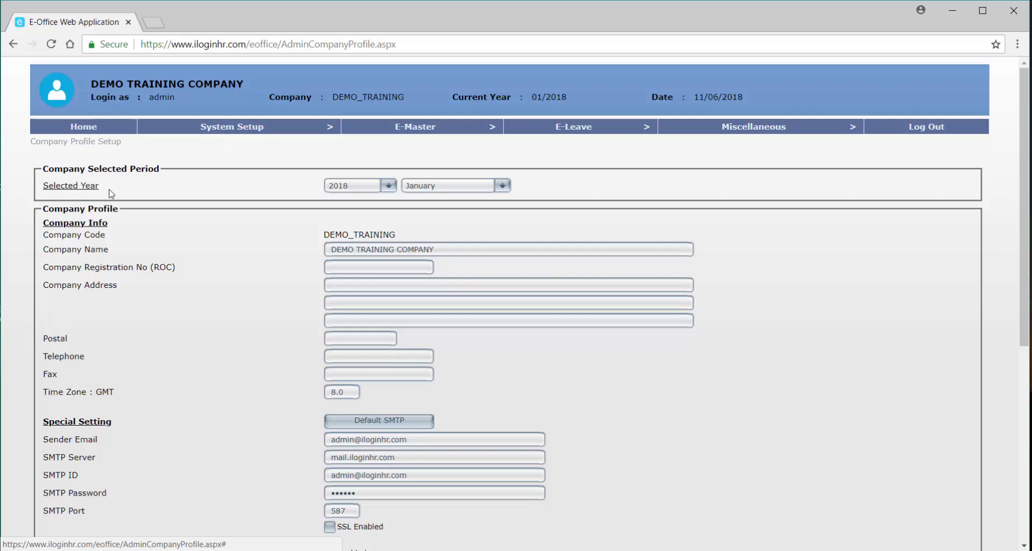
Keep the selected year at 2018 and choose June as the selected month.
left_click(389, 186)
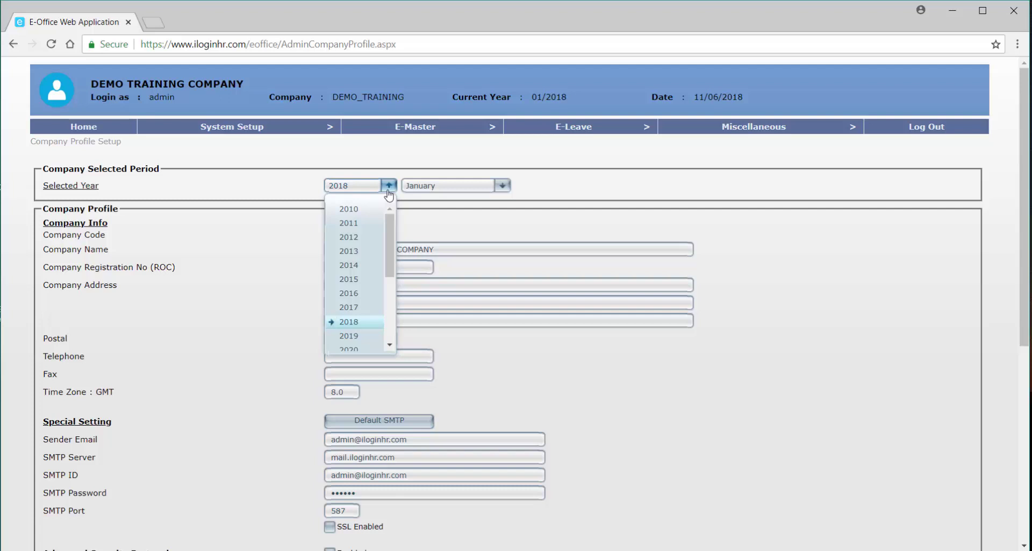
left_click(427, 200)
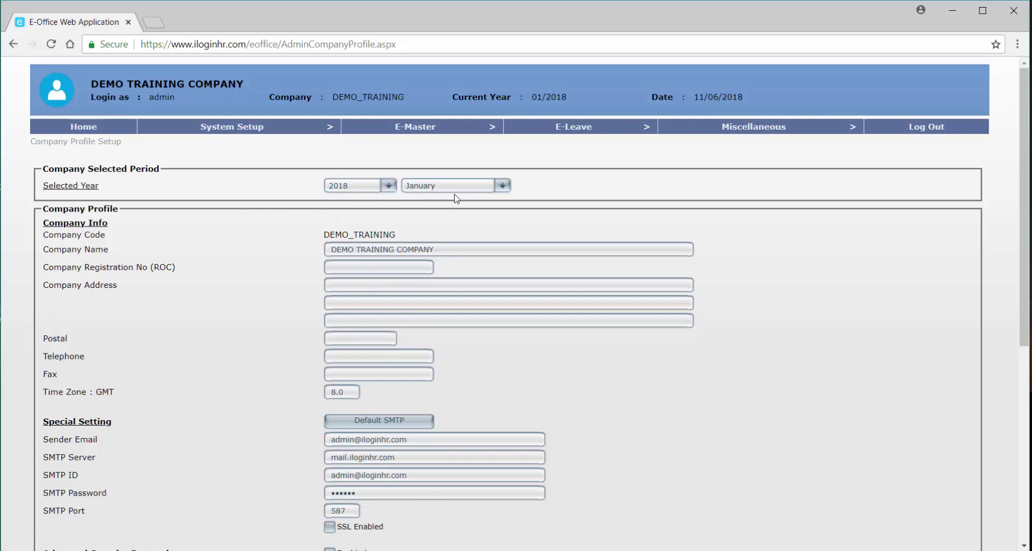
left_click(455, 191)
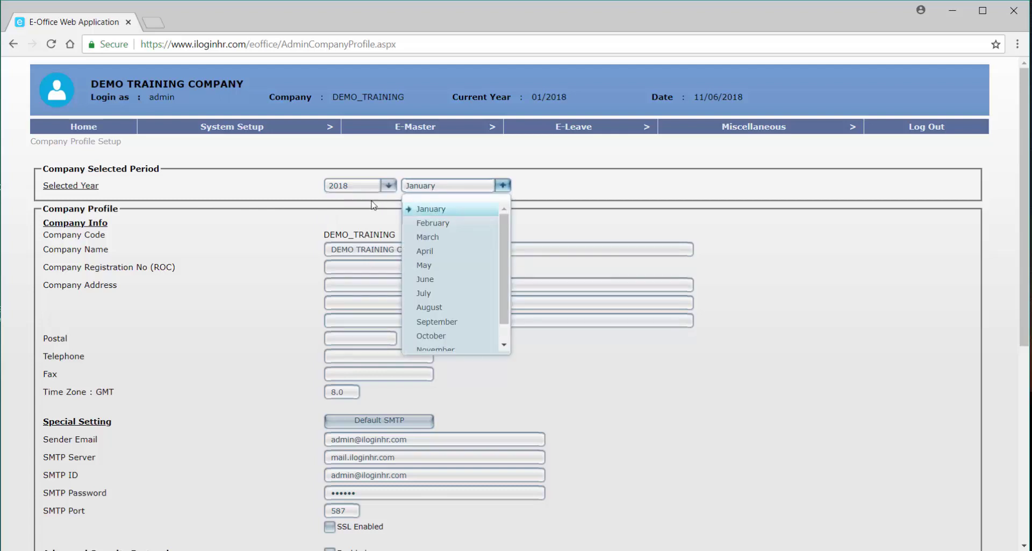
left_click(457, 199)
left_click(461, 194)
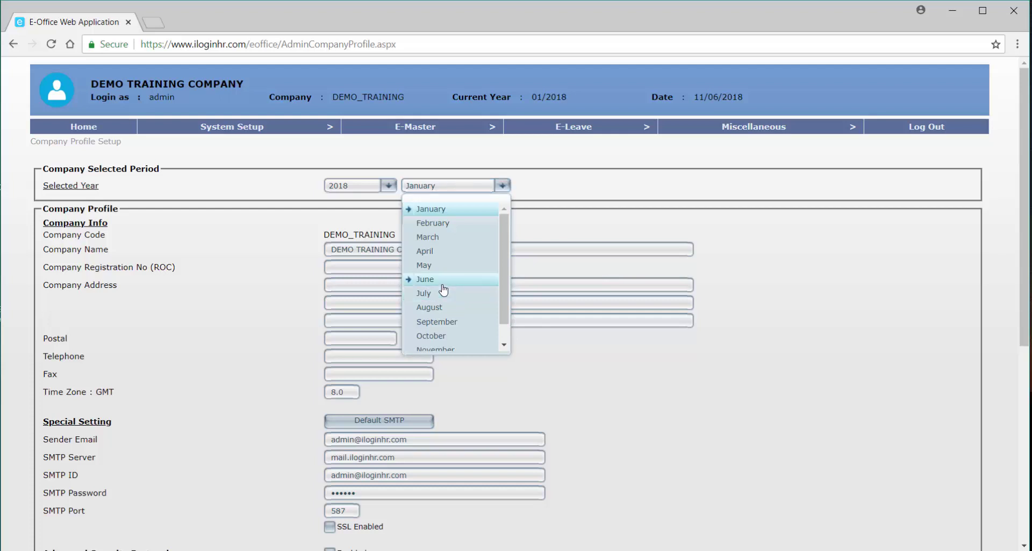
left_click(440, 281)
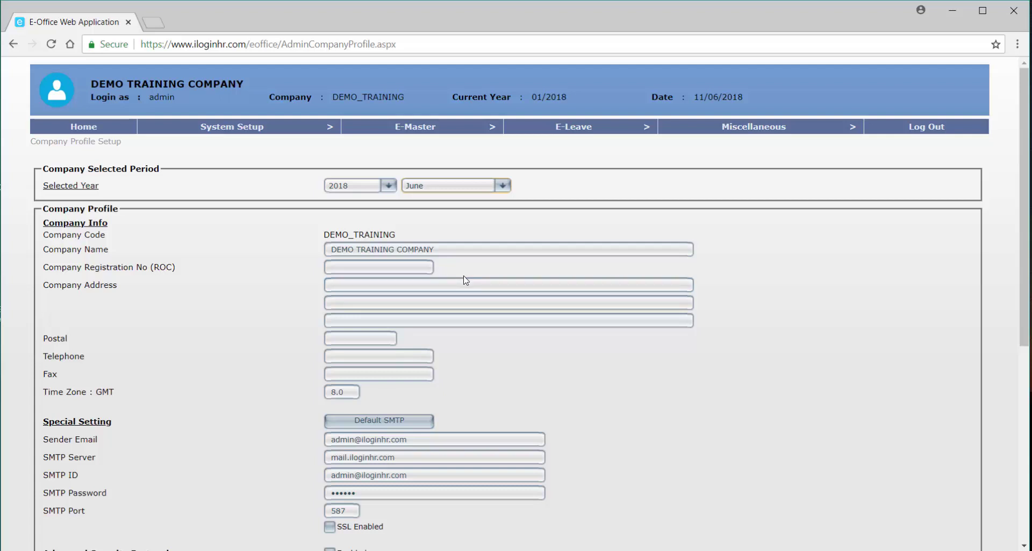
scroll(466, 280, "down", 1)
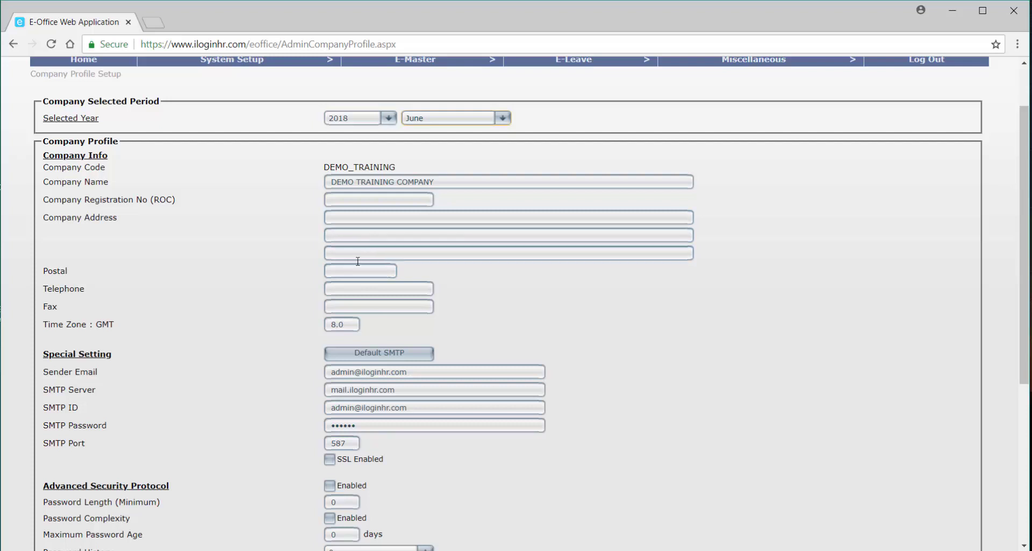
scroll(361, 285, "down", 1)
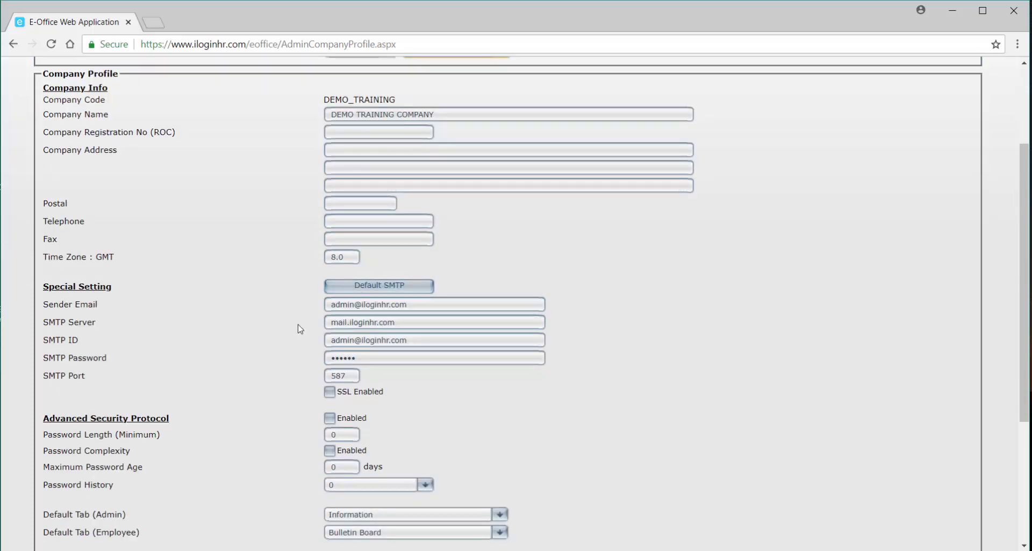
scroll(300, 328, "down", 1)
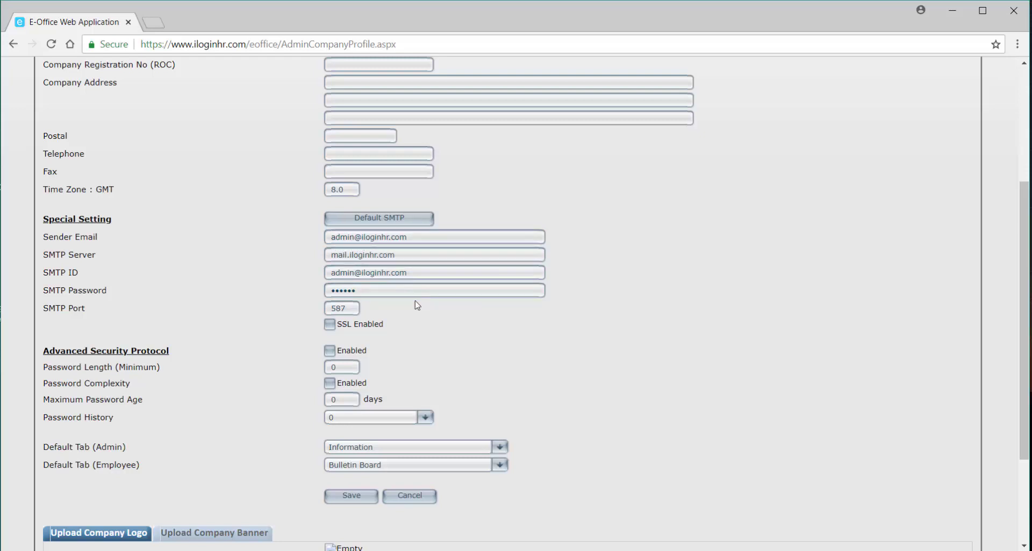
scroll(415, 303, "down", 1)
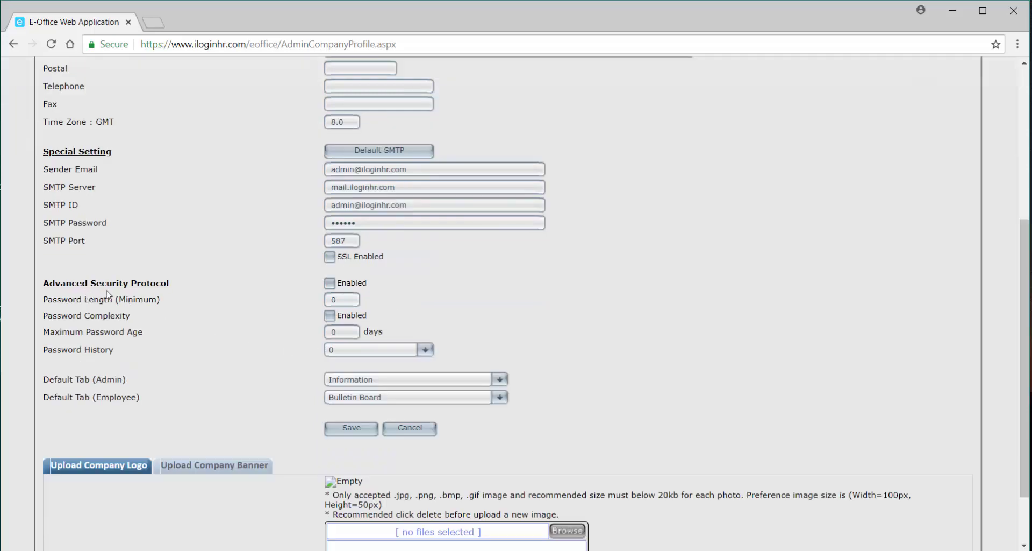
Tick Advanced Security Protocol Enabled and bring up the admin Default Tab choices.
left_click(331, 284)
mouse_move(339, 304)
left_click(432, 379)
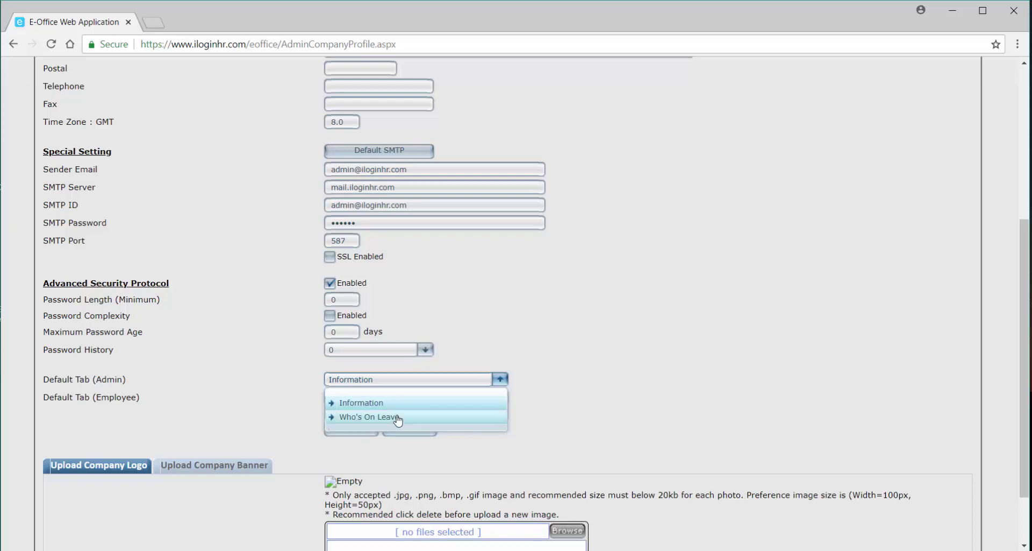
Keep Information as the admin default tab and set the employee default tab to My Leave.
left_click(291, 410)
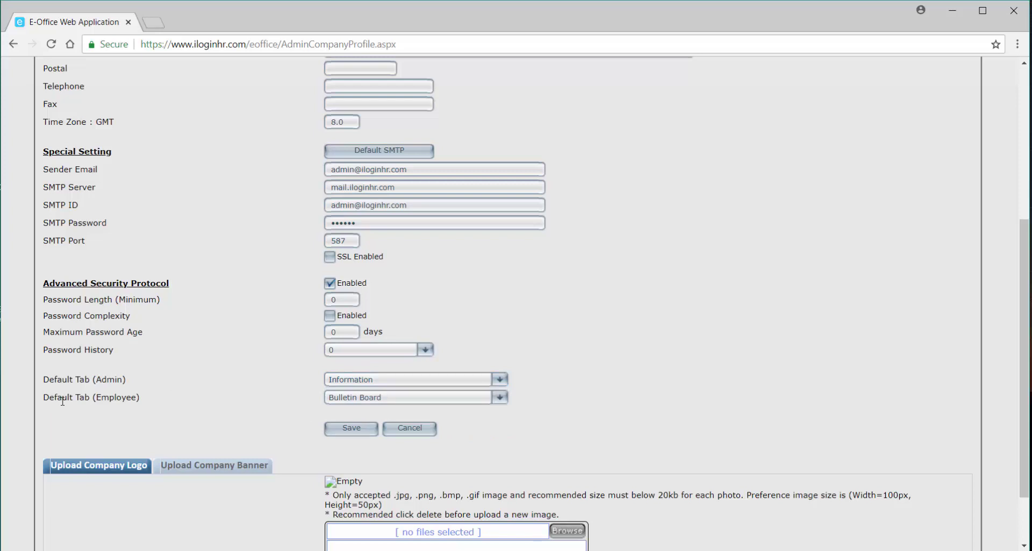
left_click(386, 400)
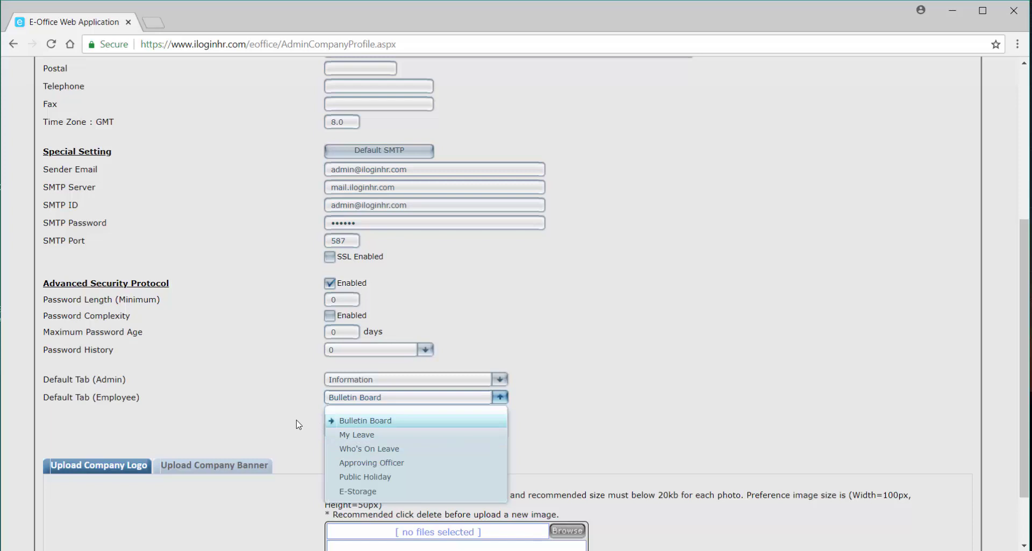
left_click(385, 435)
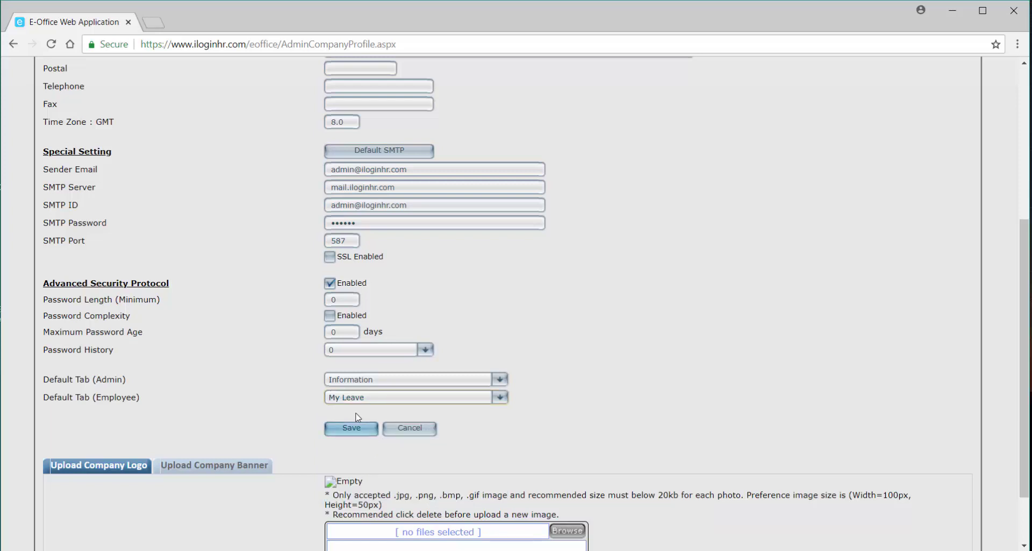
scroll(144, 412, "down", 1)
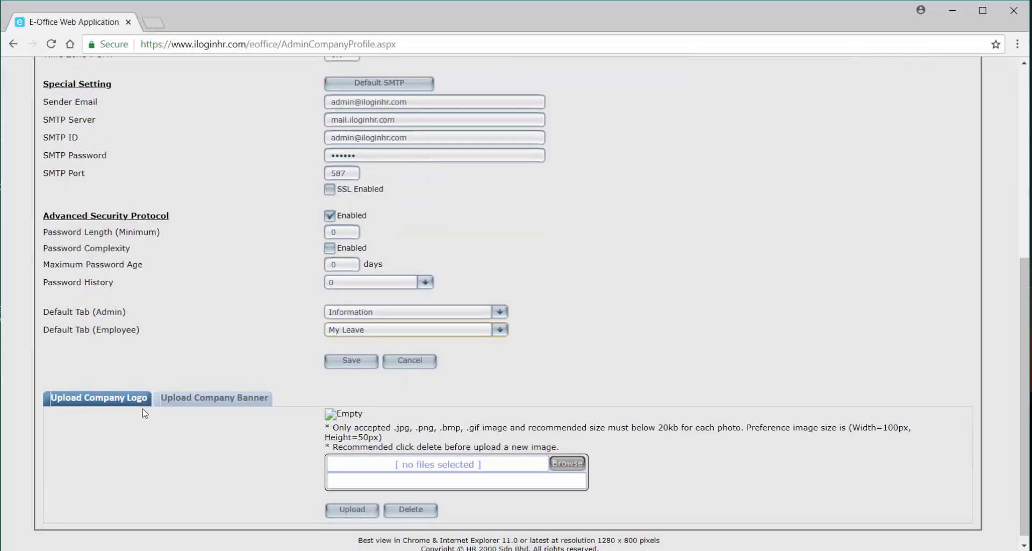
scroll(152, 411, "down", 1)
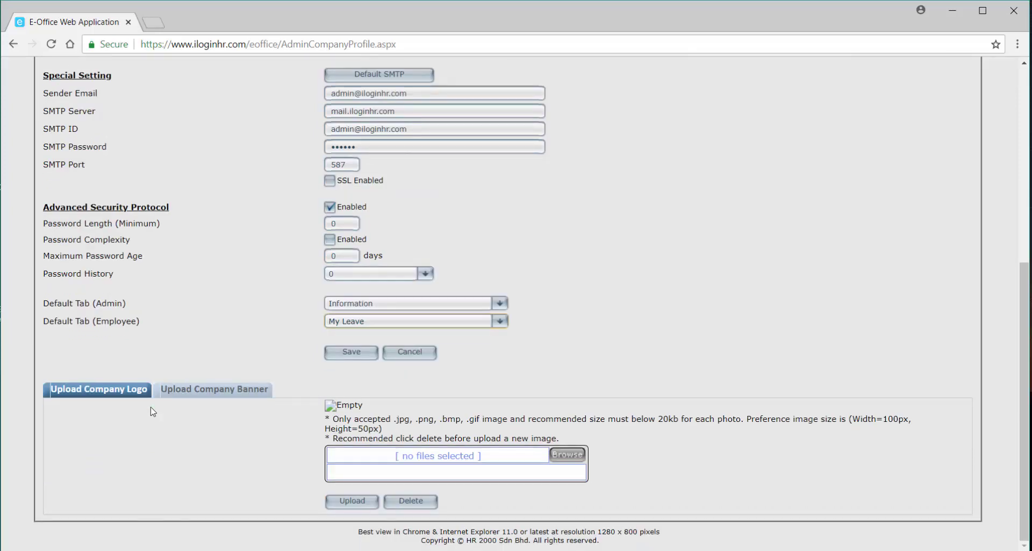
left_click(101, 397)
left_click_drag(396, 421, 510, 423)
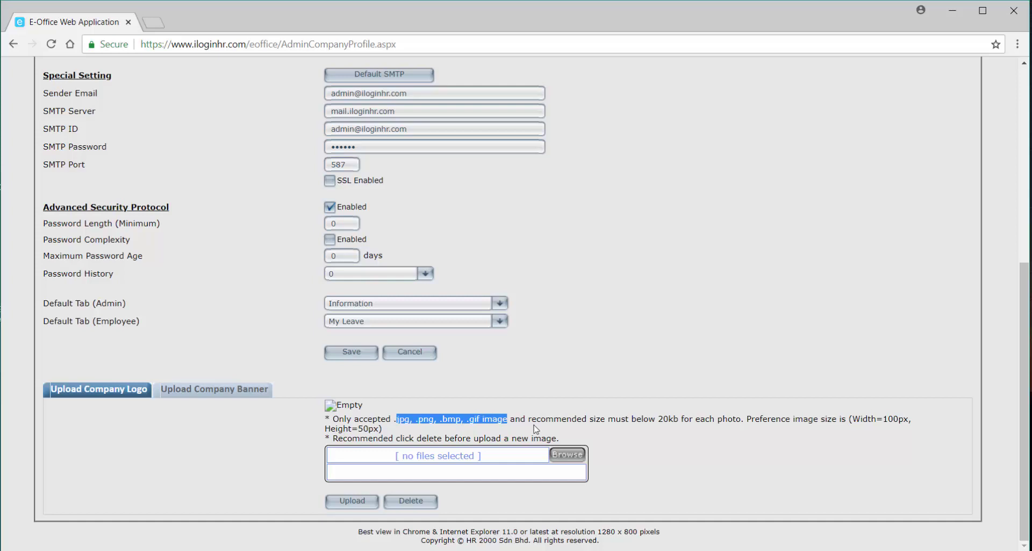
left_click_drag(637, 419, 686, 419)
left_click(698, 444)
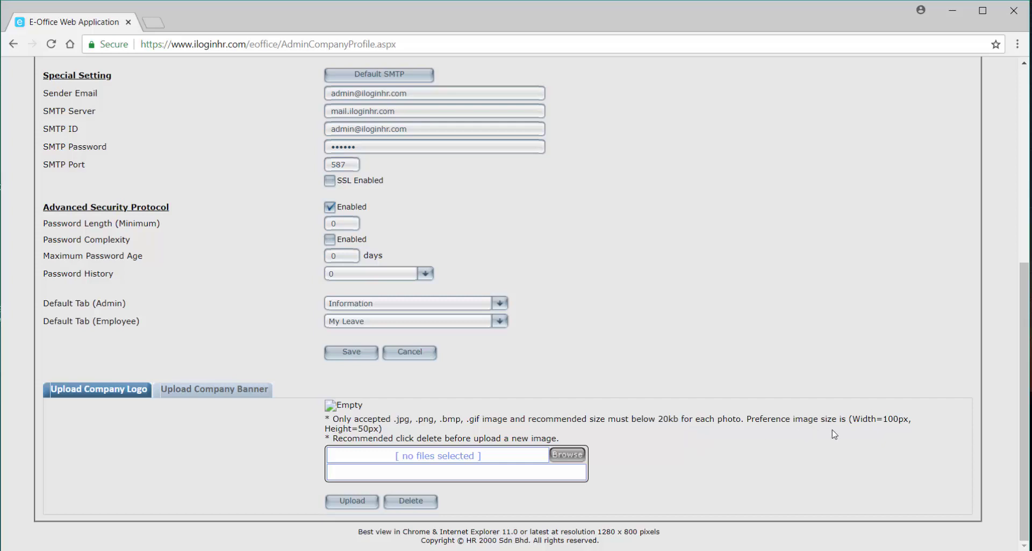
left_click_drag(852, 419, 910, 419)
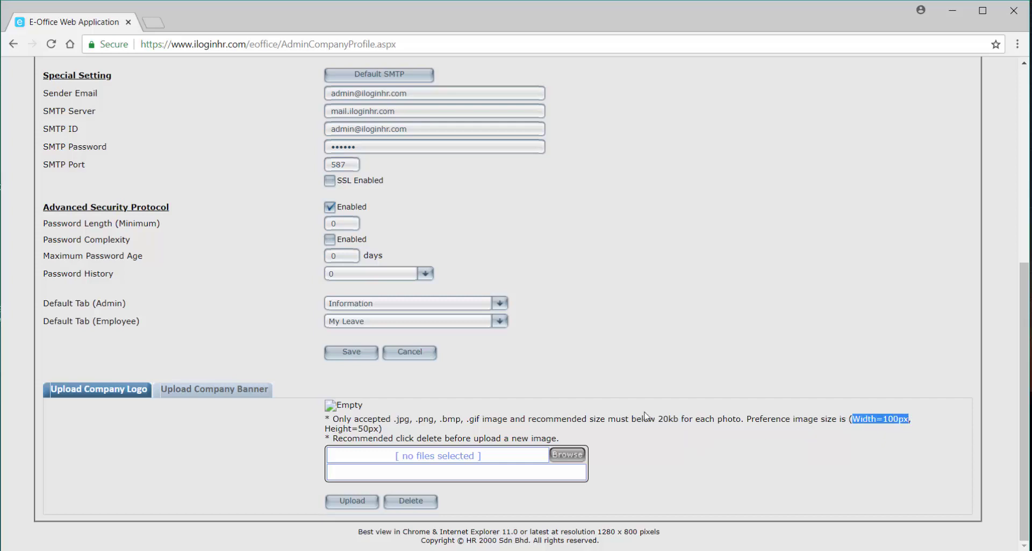
left_click_drag(382, 428, 326, 428)
left_click(296, 440)
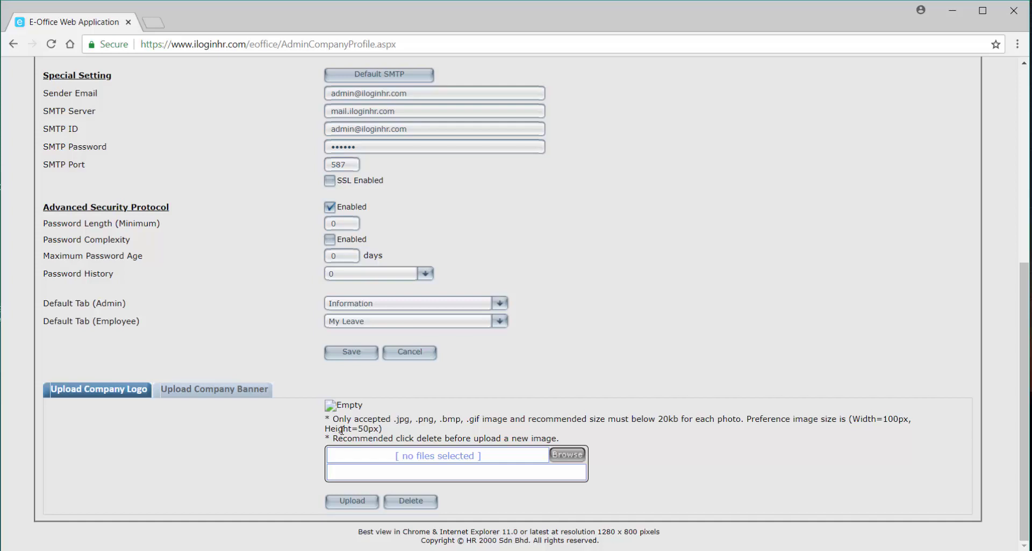
left_click(567, 454)
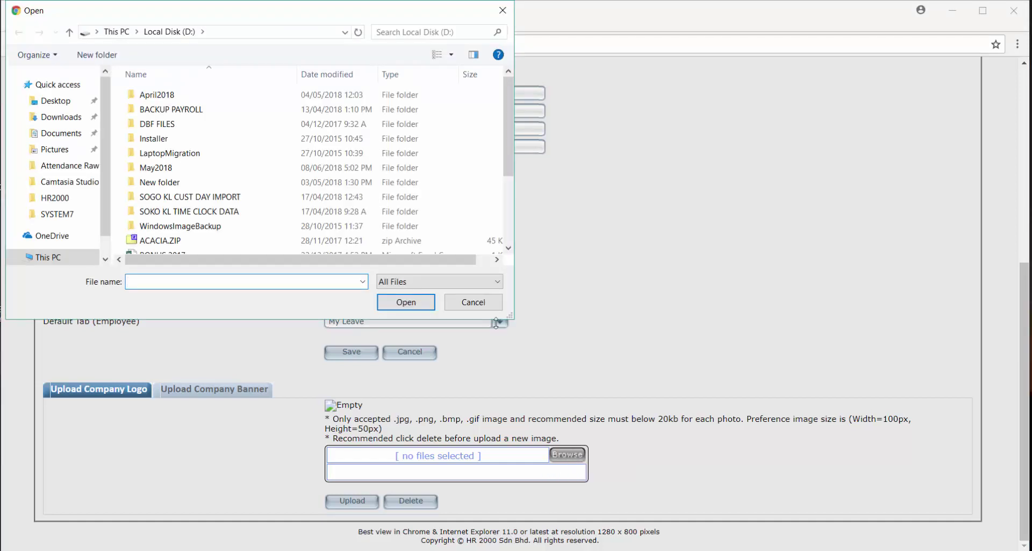
left_click(487, 310)
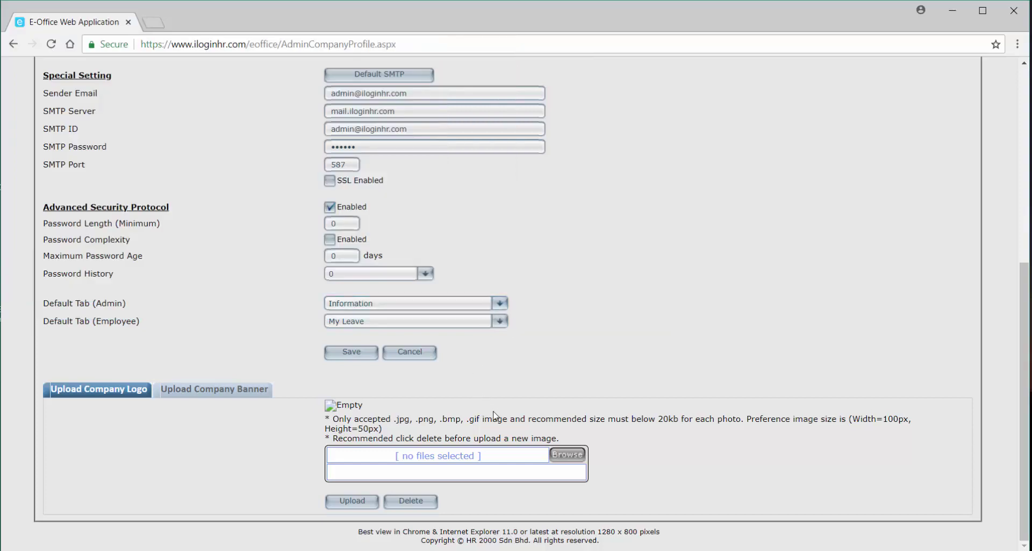
scroll(497, 417, "up", 6)
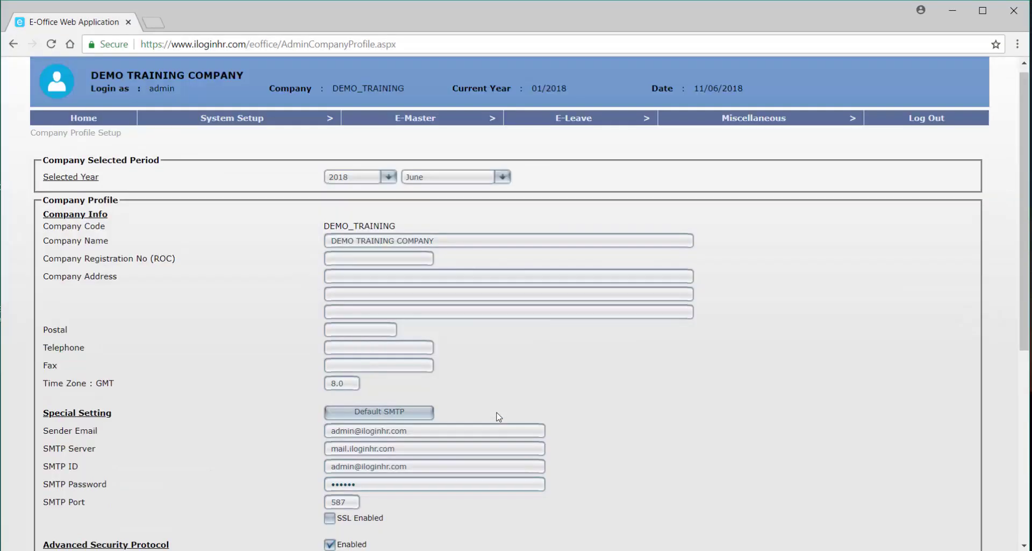
scroll(499, 417, "up", 1)
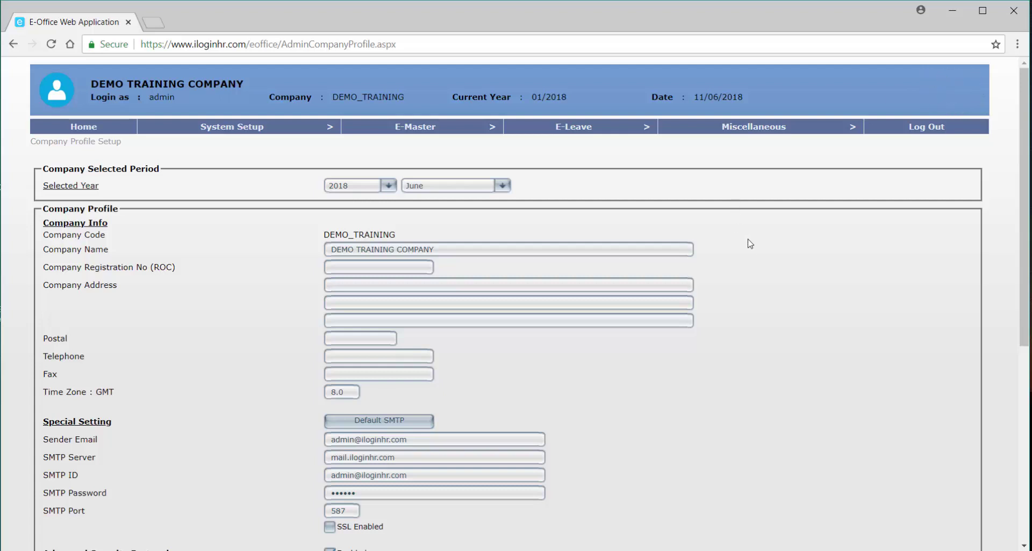
Show the Upload Company Banner panel further down the profile page.
scroll(752, 248, "down", 5)
scroll(755, 250, "down", 1)
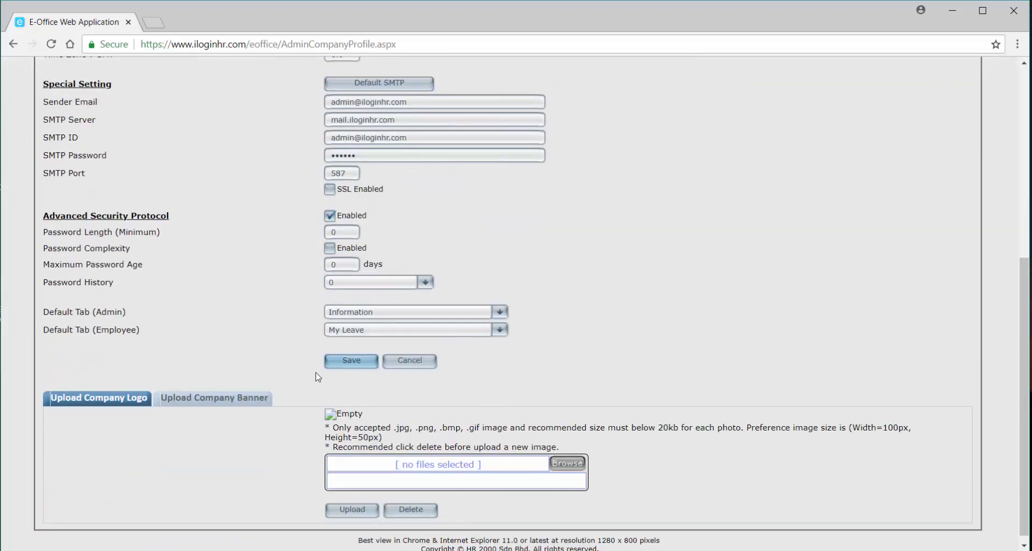
left_click(208, 400)
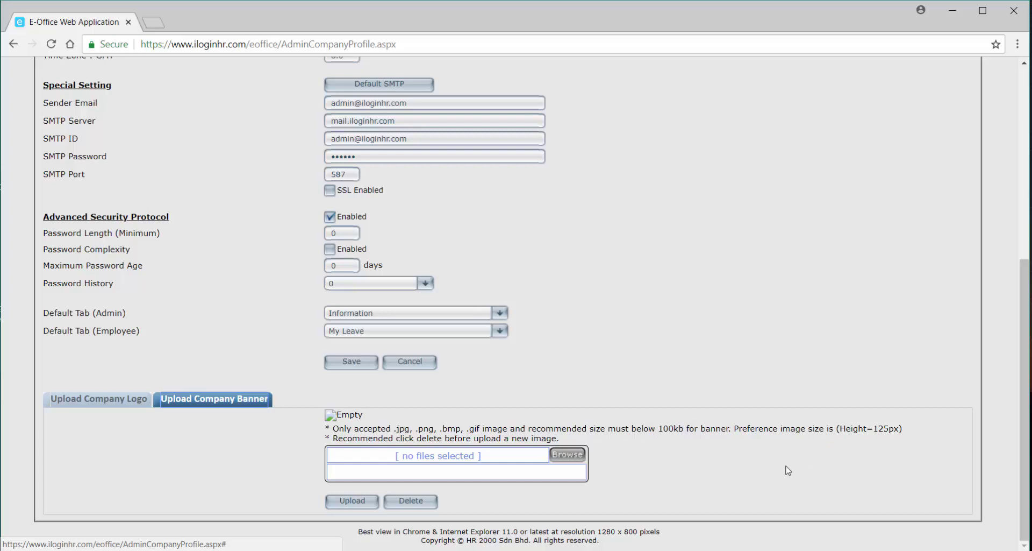
Untick the Advanced Security Protocol Enabled checkbox.
scroll(788, 470, "up", 6)
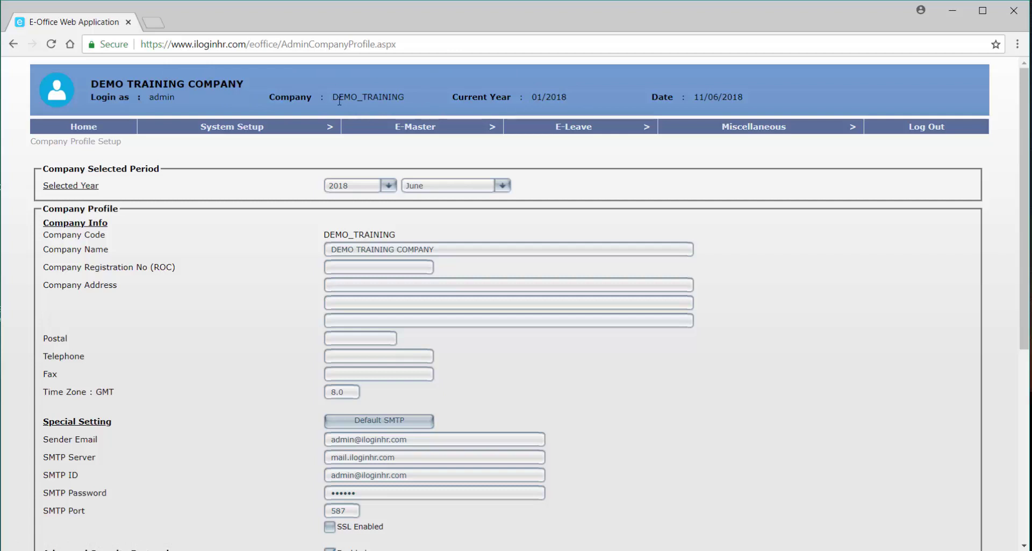
scroll(154, 364, "down", 5)
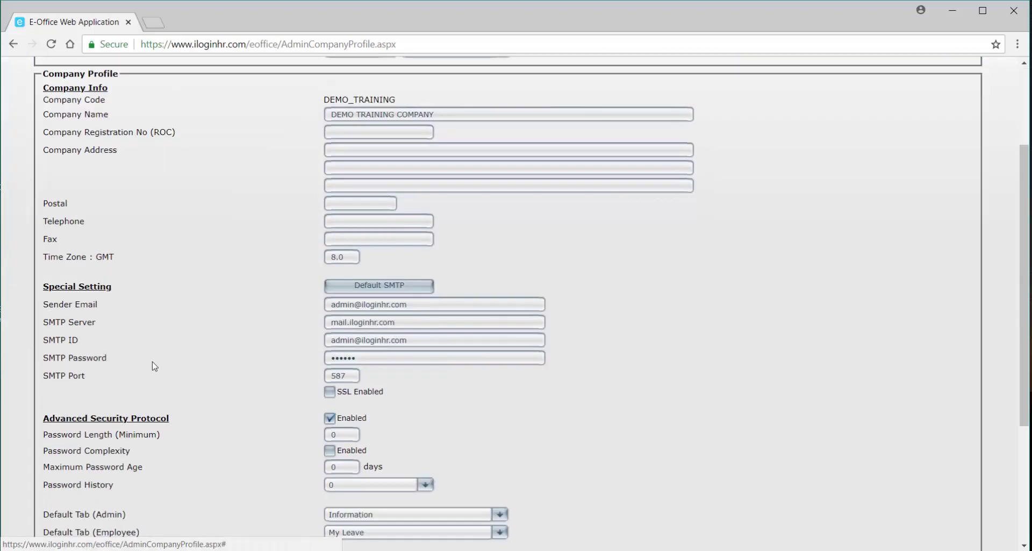
scroll(154, 366, "down", 2)
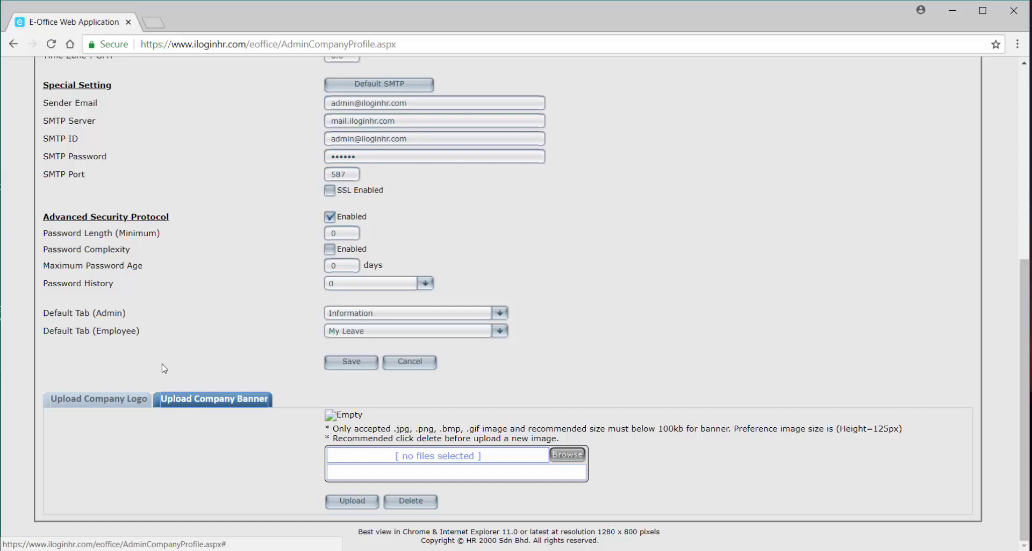
scroll(181, 370, "up", 1)
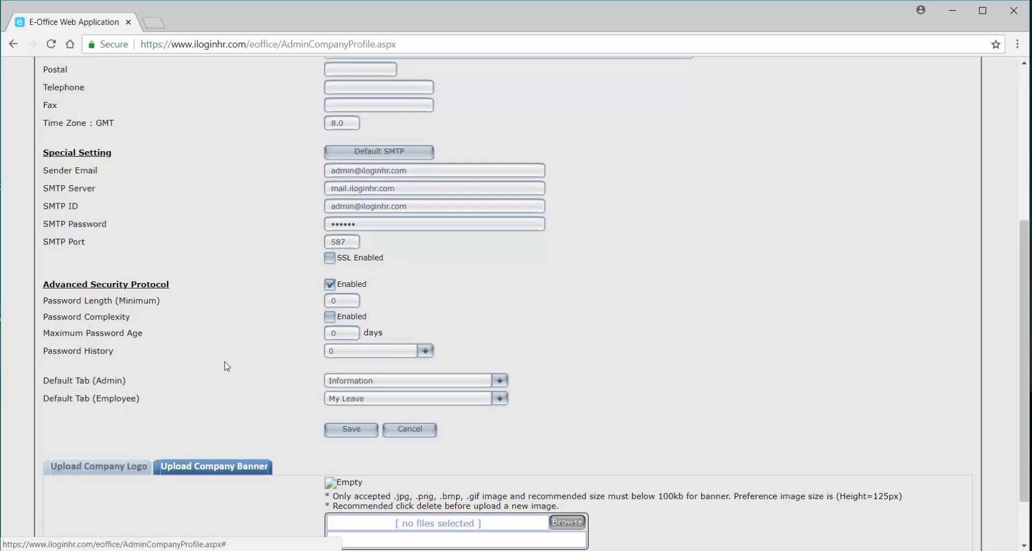
left_click(343, 288)
scroll(364, 446, "up", 2)
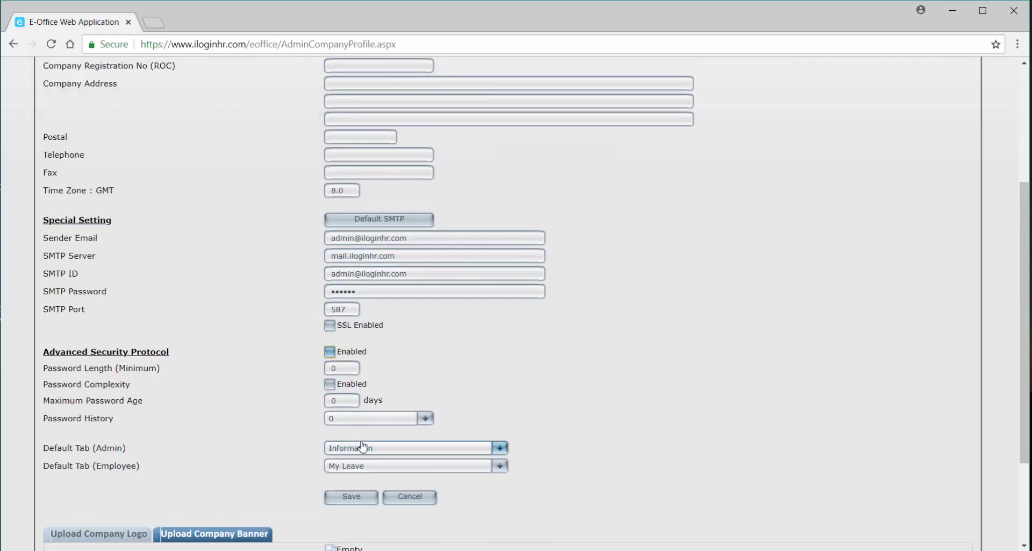
scroll(364, 447, "up", 2)
scroll(365, 445, "down", 1)
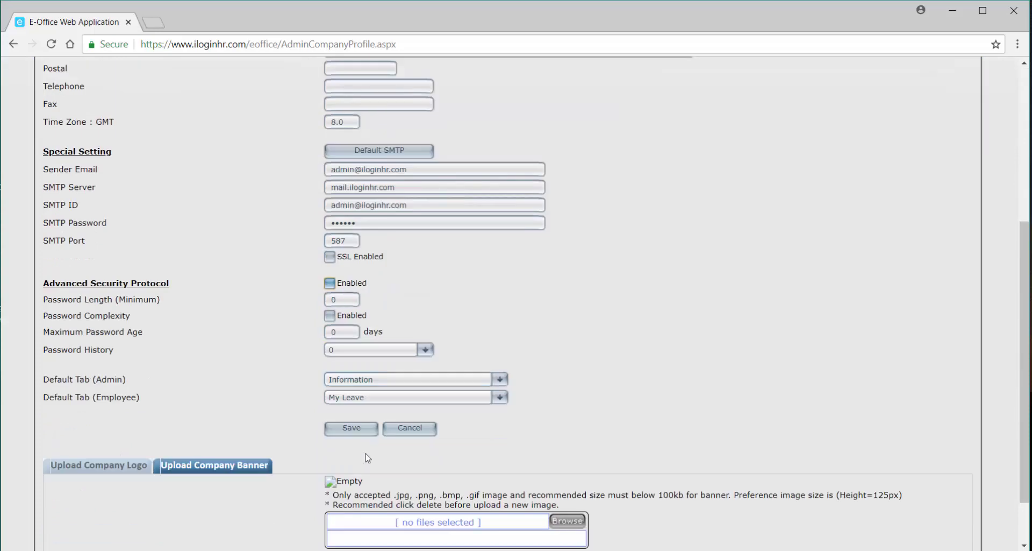
Save the Company Profile and go to System Setup > E-Bulletin.
left_click(356, 430)
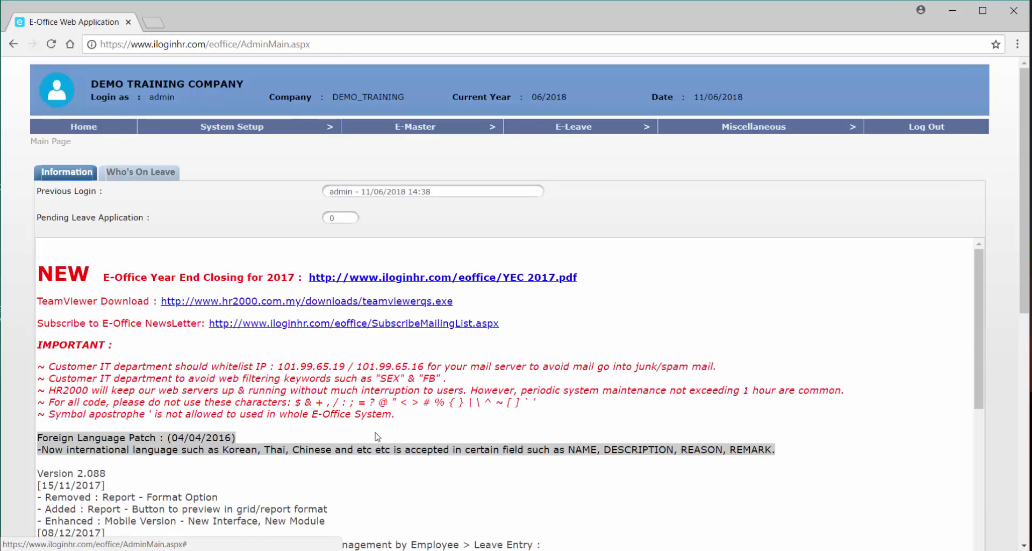
mouse_move(248, 131)
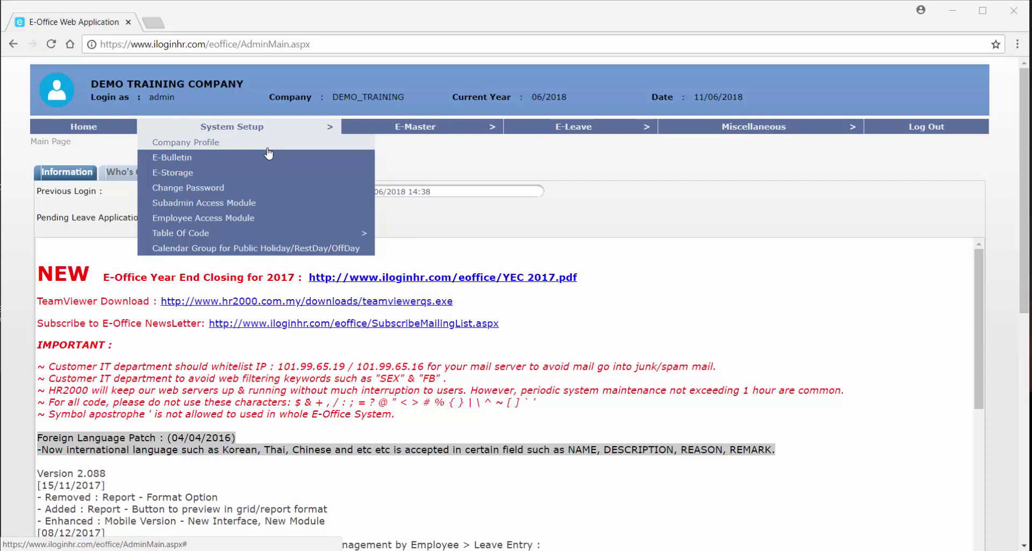
left_click(220, 157)
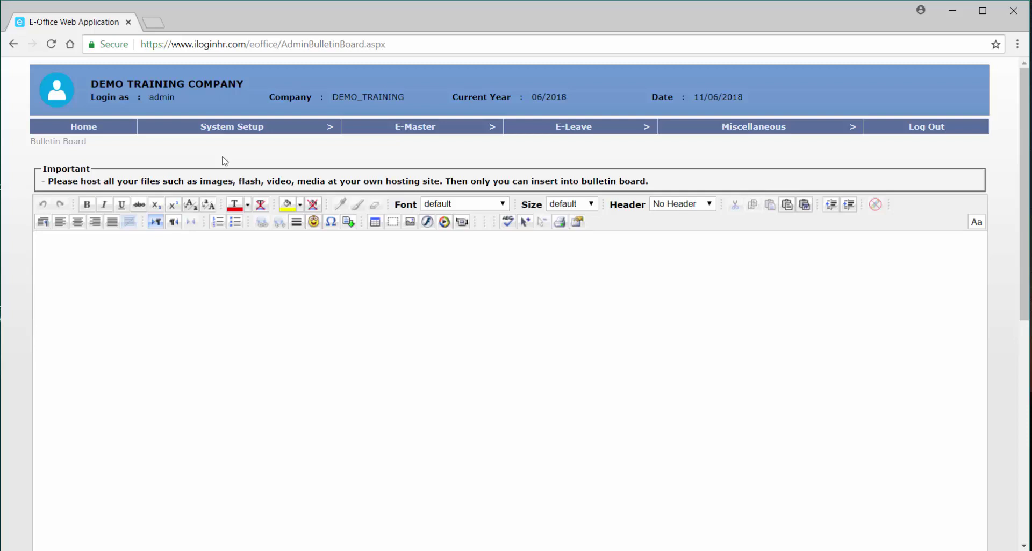
Type 'Welcome to EOffice - E-Leave system' into the empty bulletin editor body.
left_click(178, 269)
type("Welcome to EOffice")
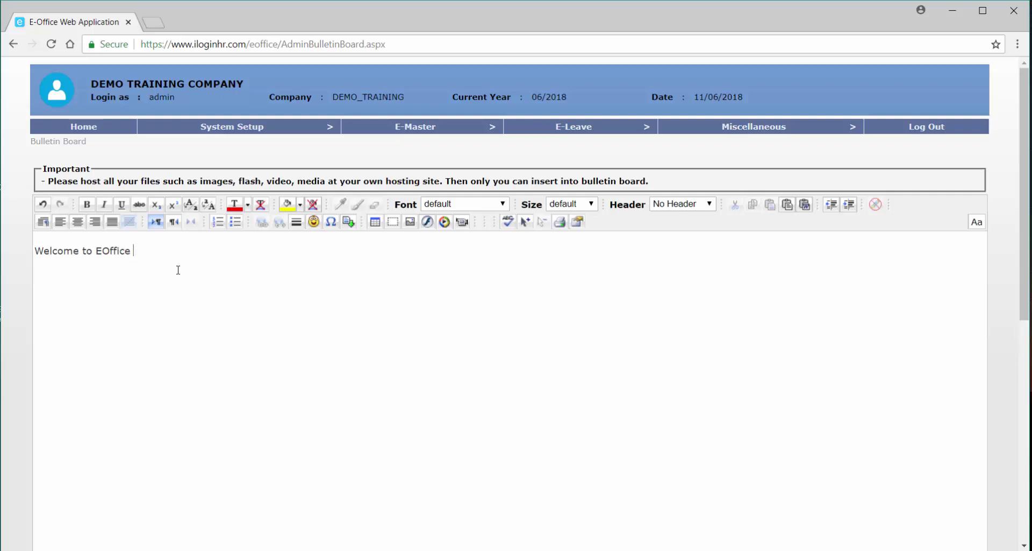
type(" - E-Leave system")
Make the welcome line bold and set its font to Tahoma.
left_click_drag(223, 251, 35, 248)
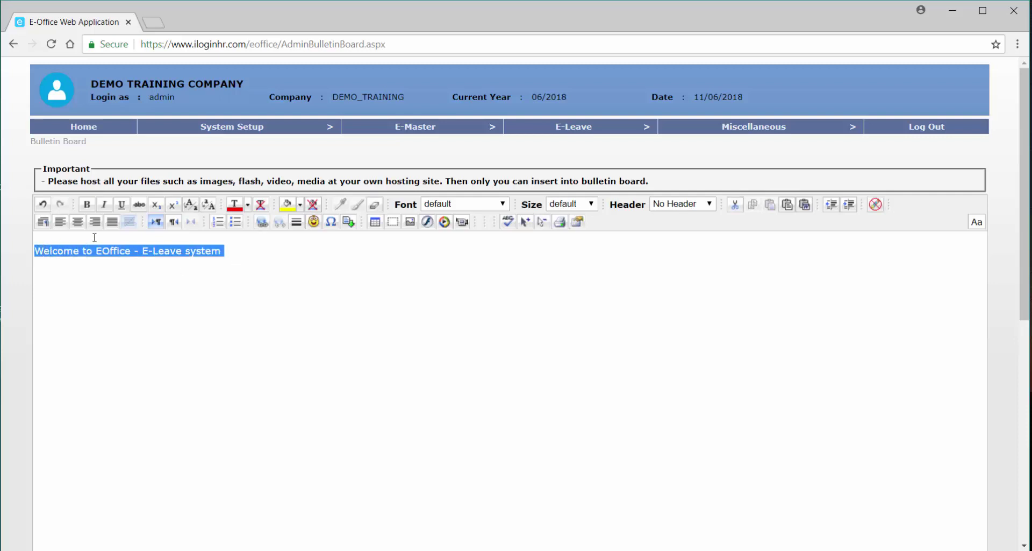
left_click(86, 205)
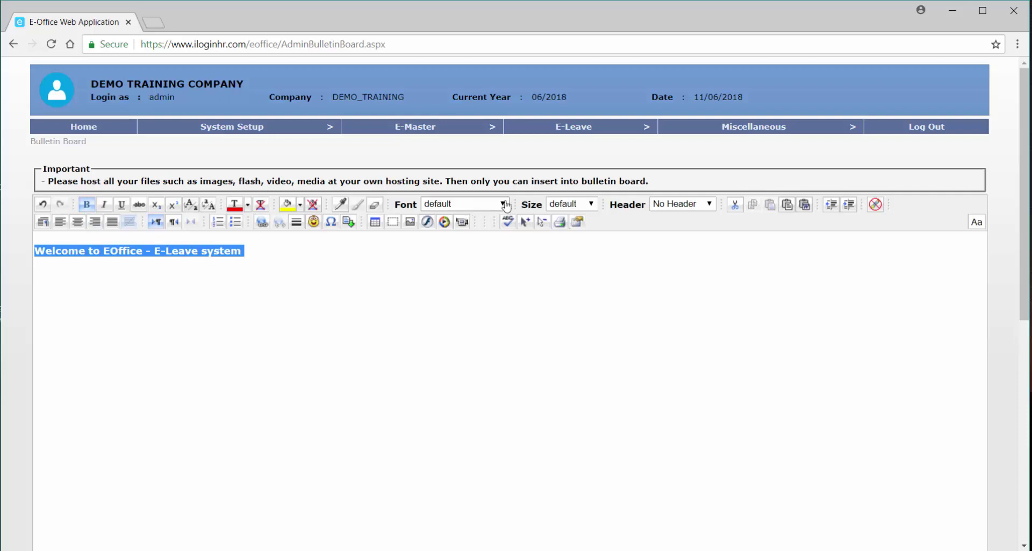
left_click(501, 204)
left_click(466, 263)
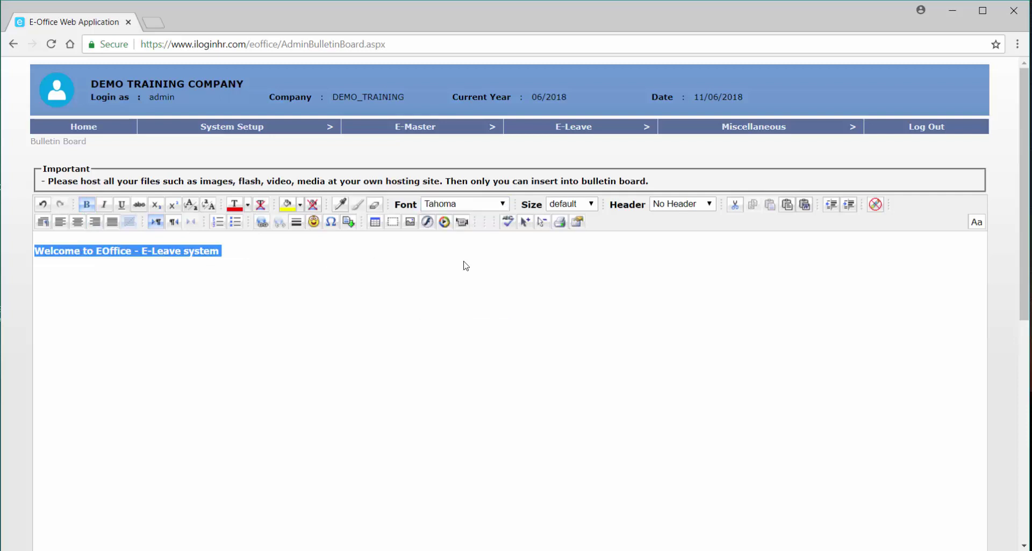
Set the welcome heading to size 6 (24 pt), then select 'your own hosting site'.
left_click(591, 204)
left_click(570, 268)
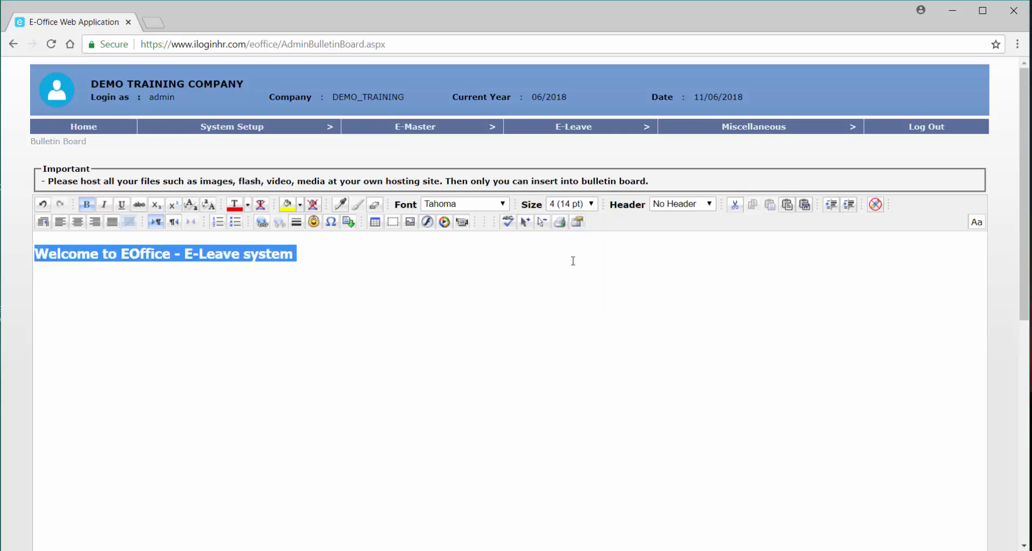
left_click(586, 208)
left_click(571, 286)
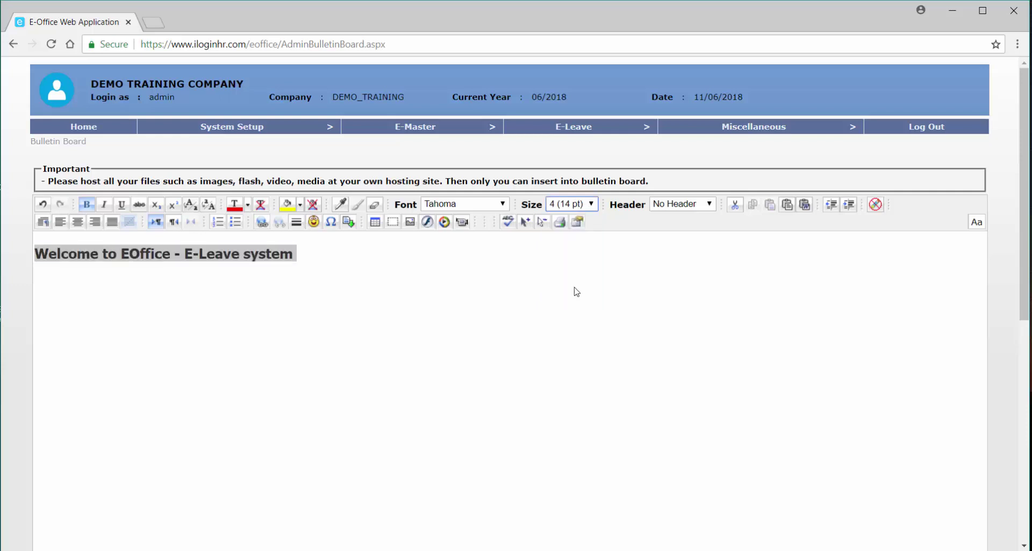
left_click(513, 264)
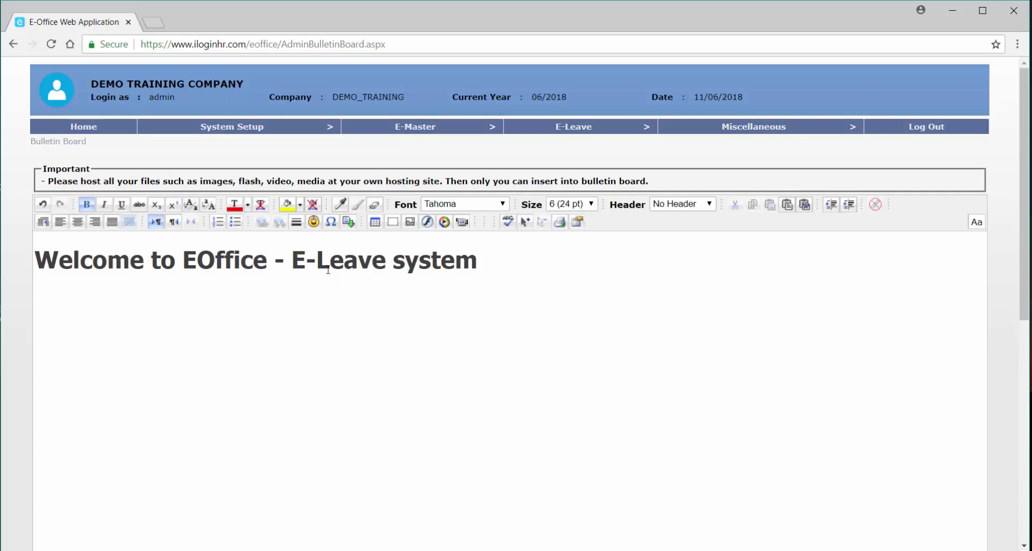
left_click_drag(337, 179, 442, 183)
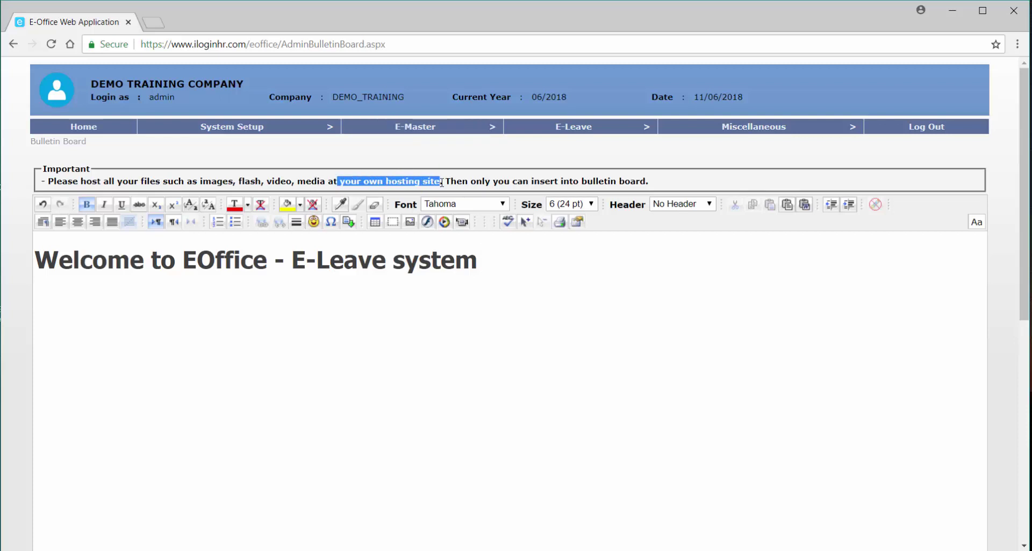
Open the image insertion settings and close them without inserting an image.
left_click(411, 226)
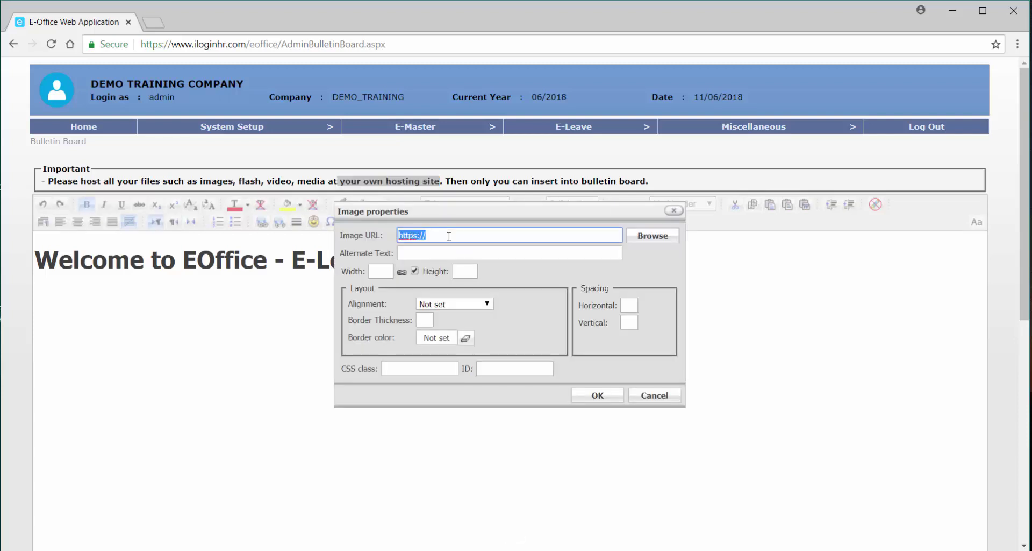
left_click(449, 236)
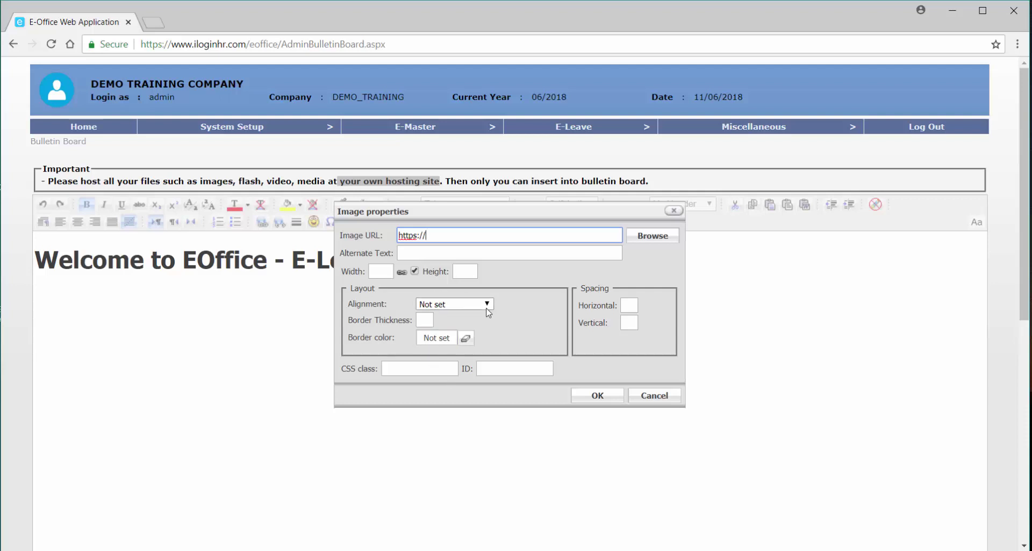
left_click(665, 398)
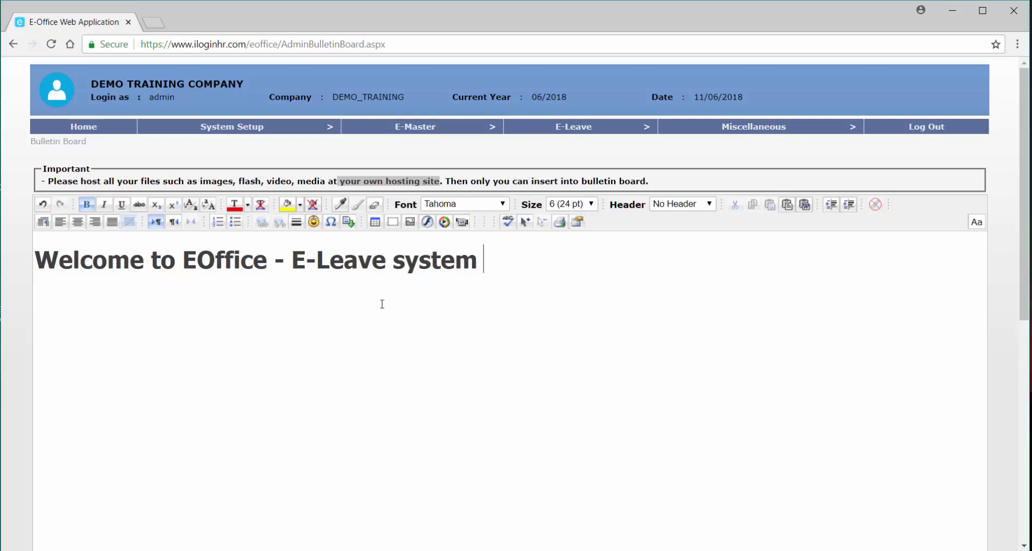
Insert a smiley emoticon after the welcome heading and save the bulletin board.
left_click(314, 223)
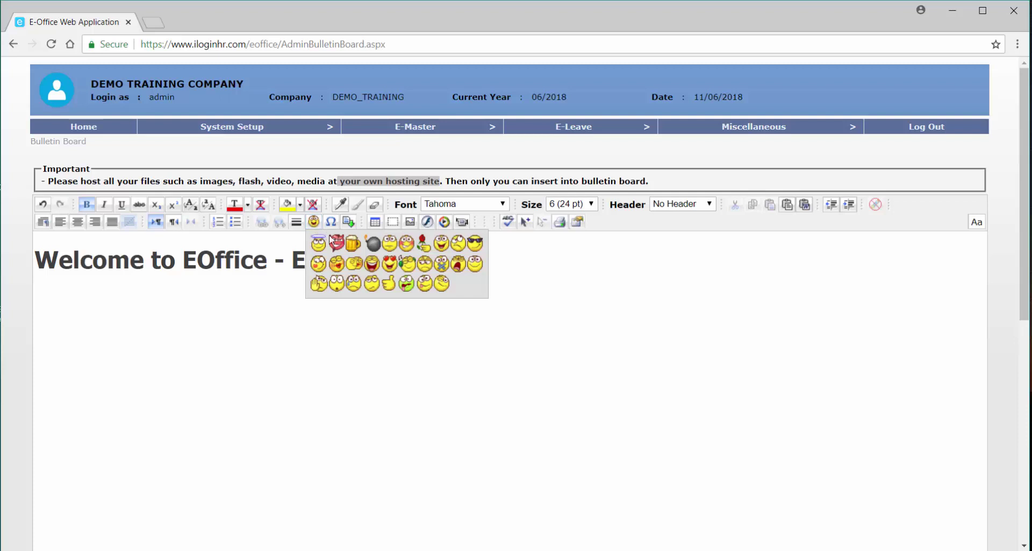
left_click(475, 264)
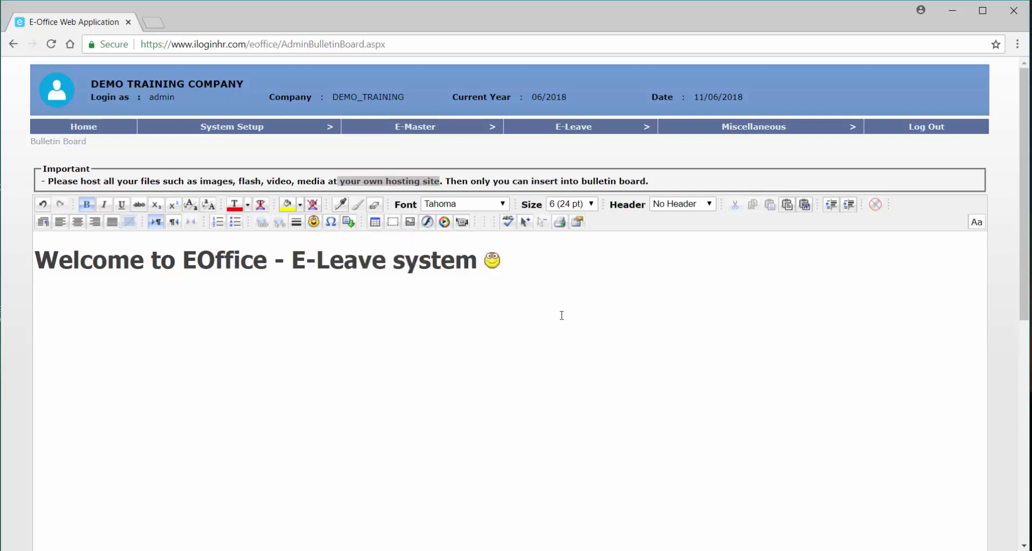
key("Left")
scroll(488, 369, "down", 2)
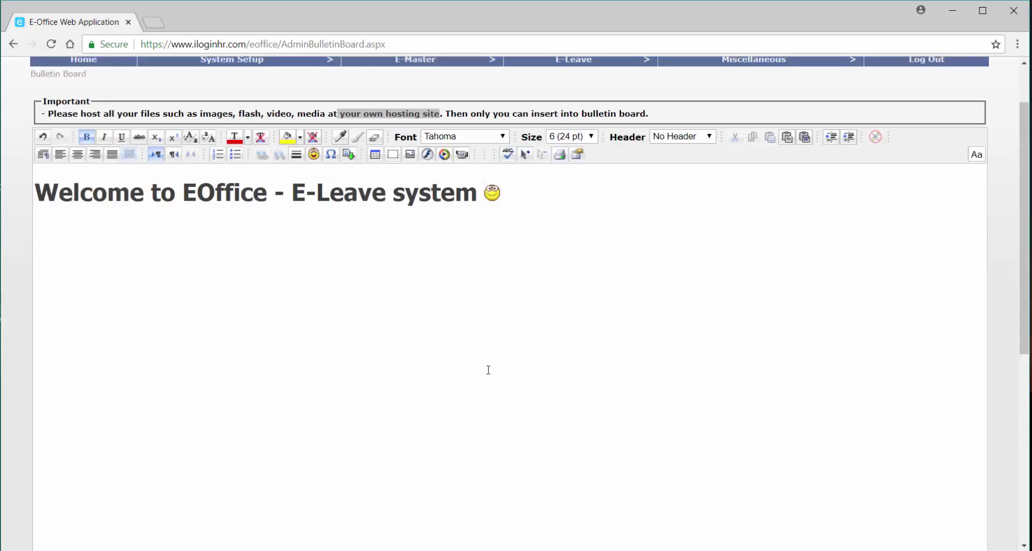
scroll(488, 370, "down", 5)
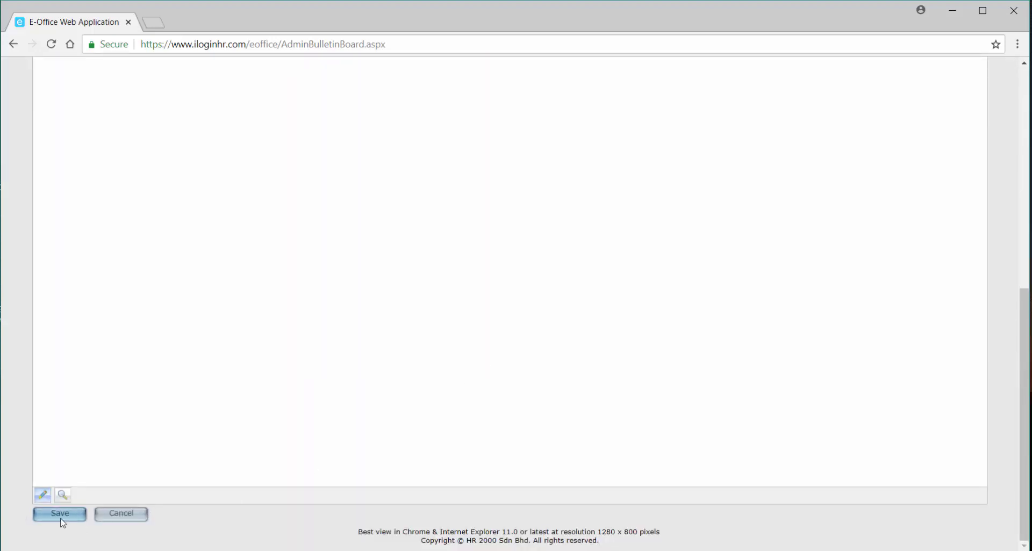
left_click(85, 515)
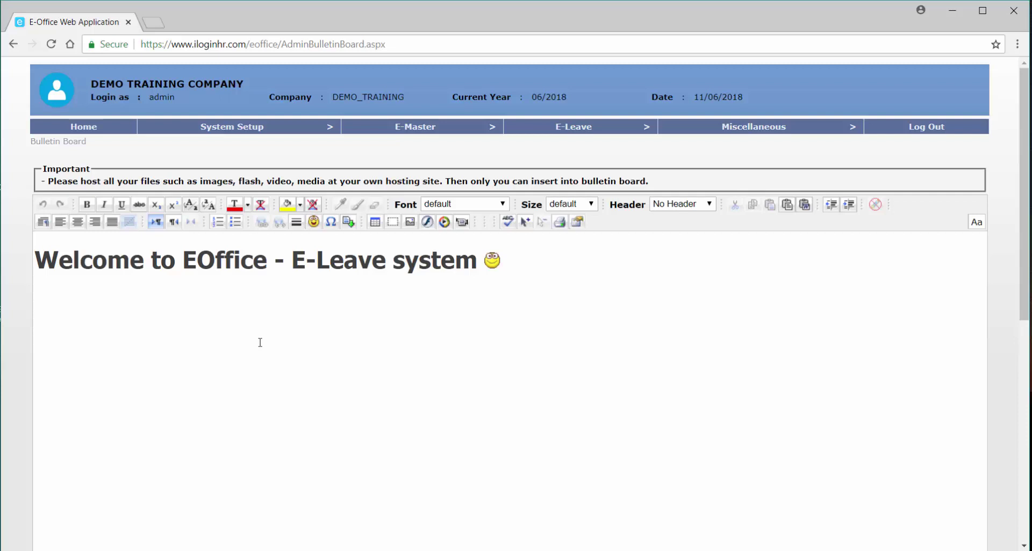
Add a trial '=====================New memo' line above the heading, then delete it again.
key("Return")
key("Return")
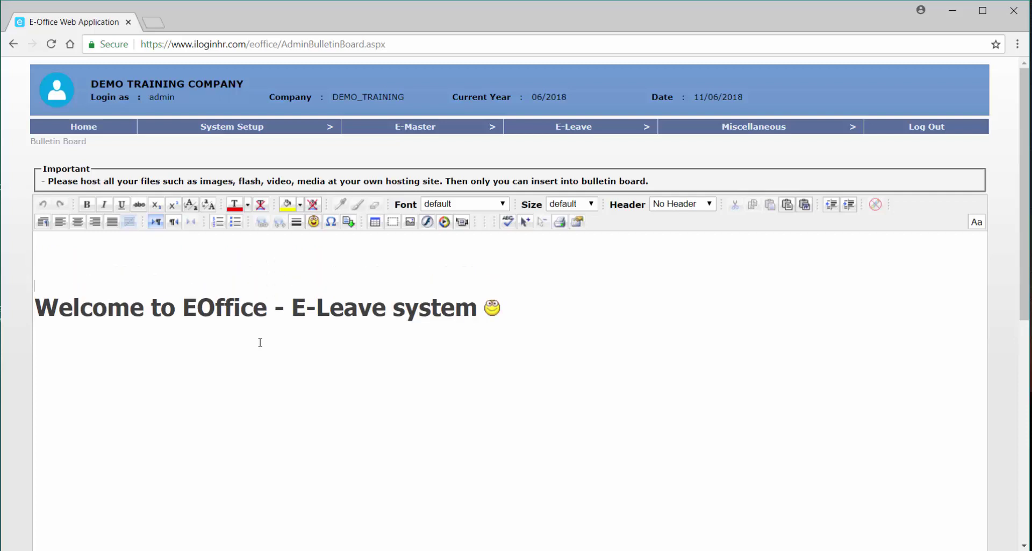
type("=====================")
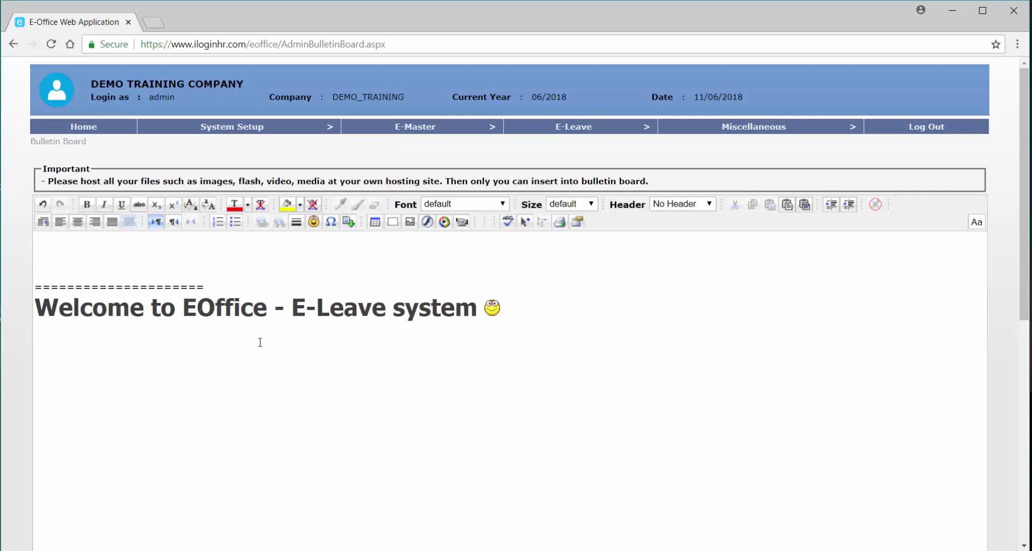
type("New memo")
left_click_drag(207, 287, 180, 286)
left_click_drag(91, 275, 44, 258)
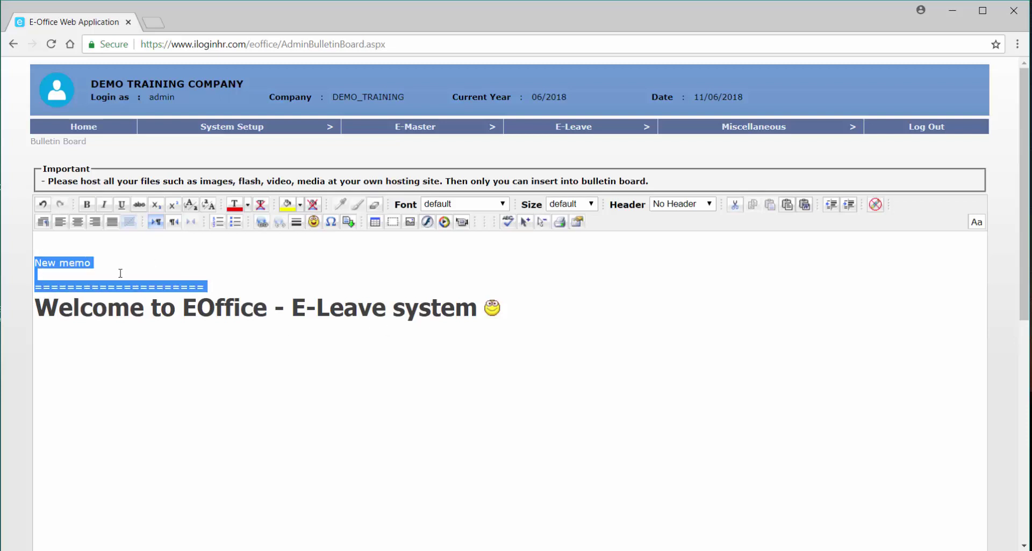
key("Delete")
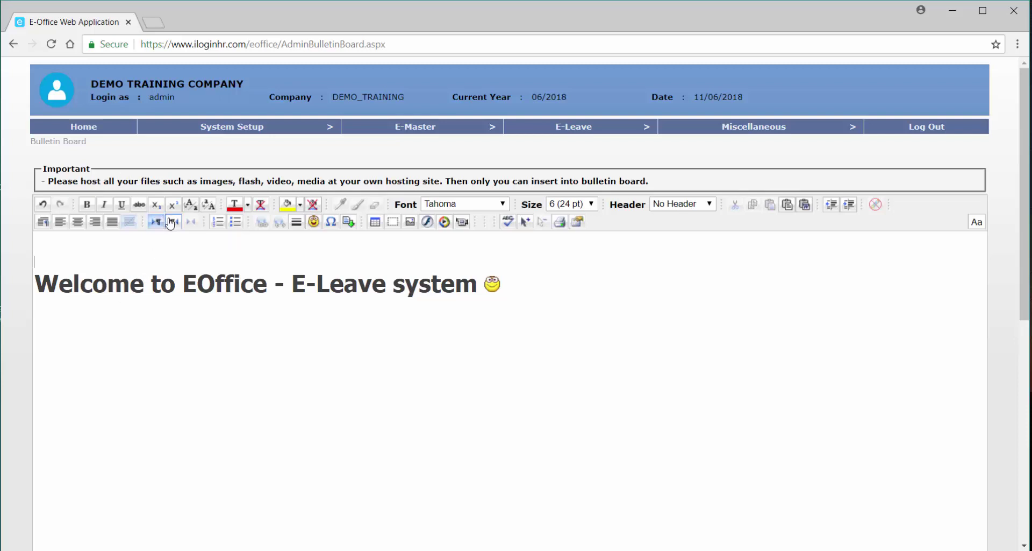
mouse_move(220, 133)
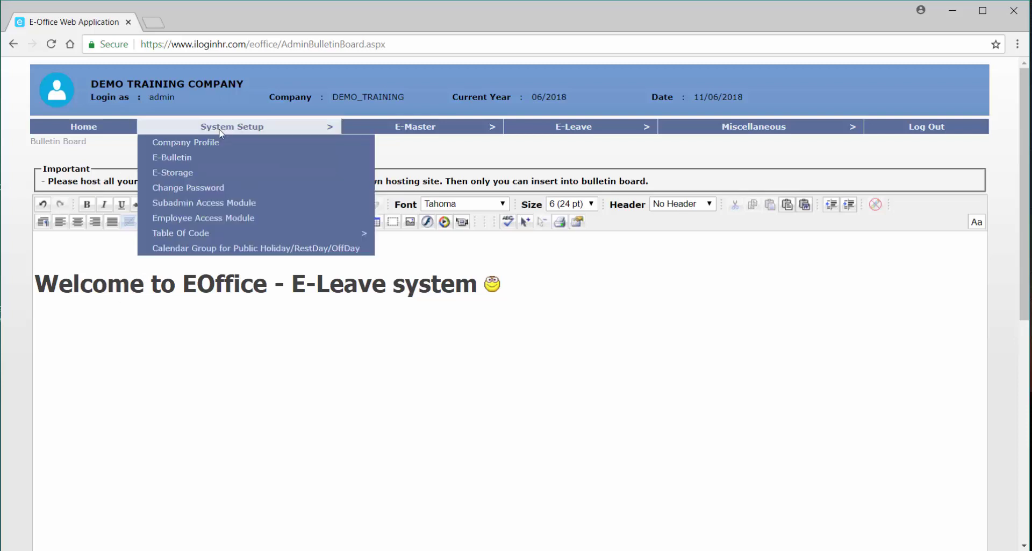
Go to the E-Storage Files Management page and show the storage folder list.
left_click(200, 177)
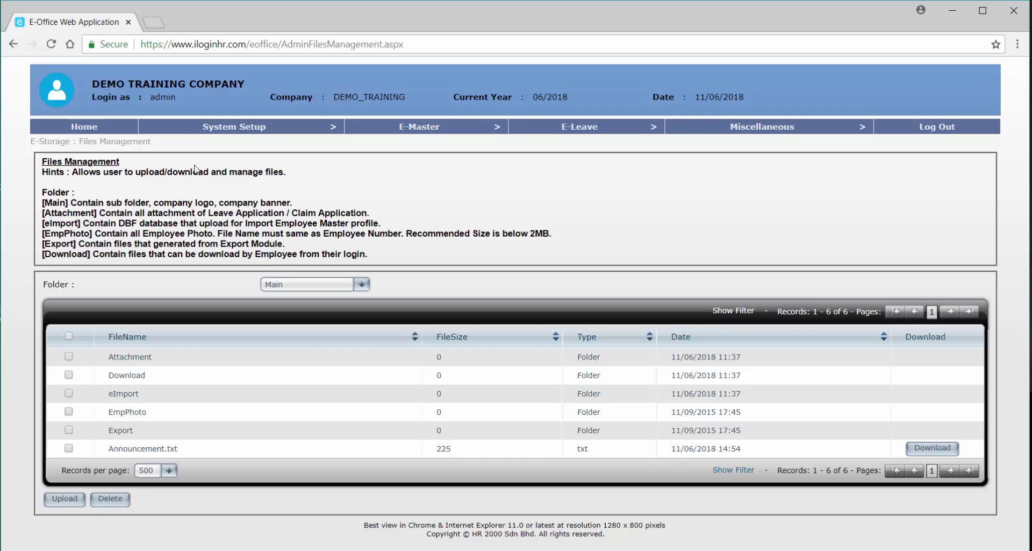
mouse_move(205, 134)
left_click(309, 285)
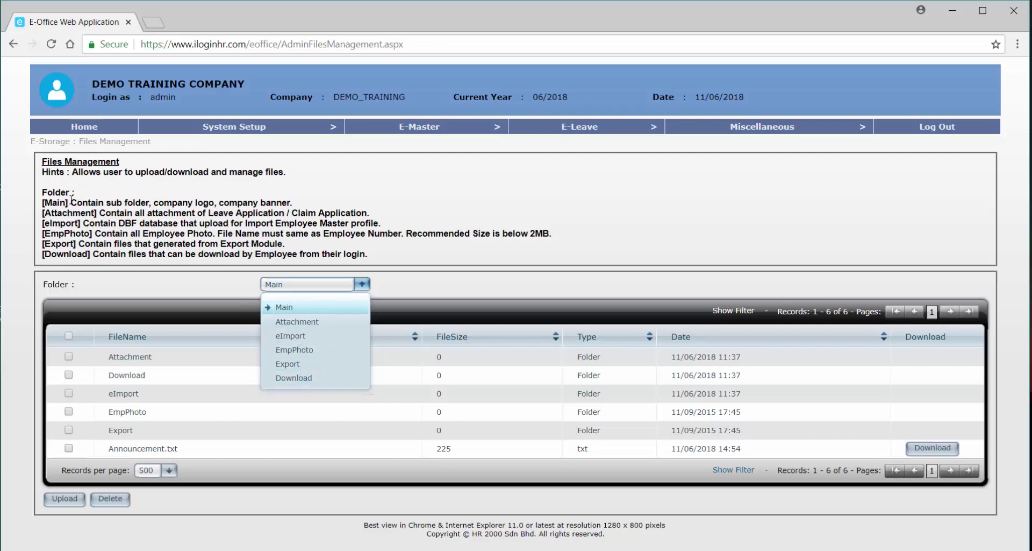
Highlight the Main, Attachment and Download folder descriptions, then reopen the folder list.
left_click_drag(71, 199, 215, 202)
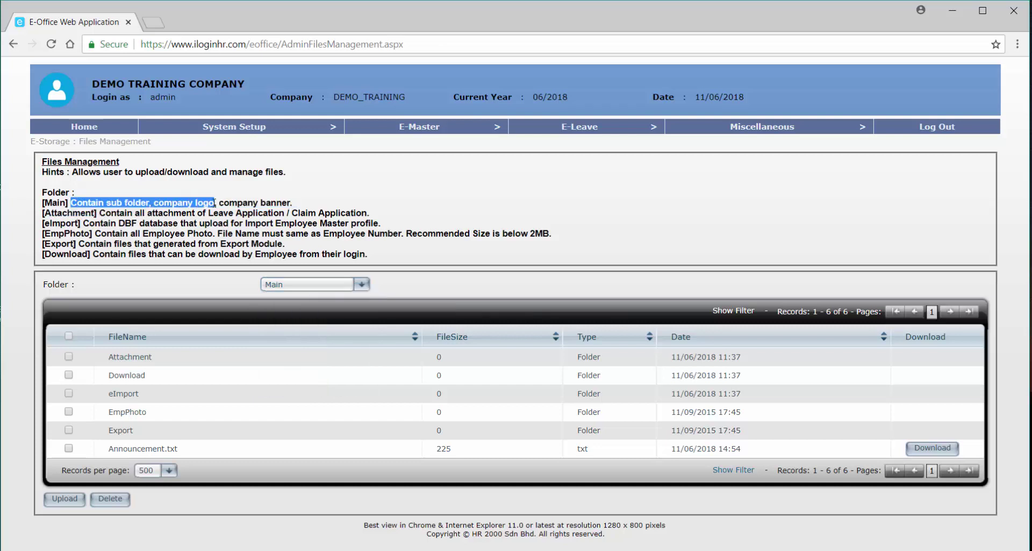
left_click_drag(100, 213, 286, 213)
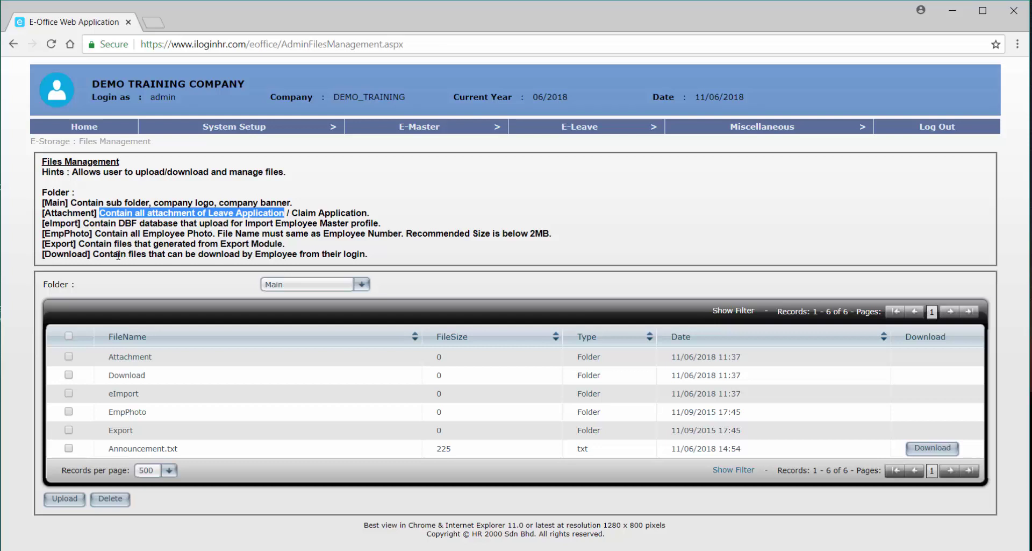
left_click(96, 254)
left_click_drag(96, 254, 359, 254)
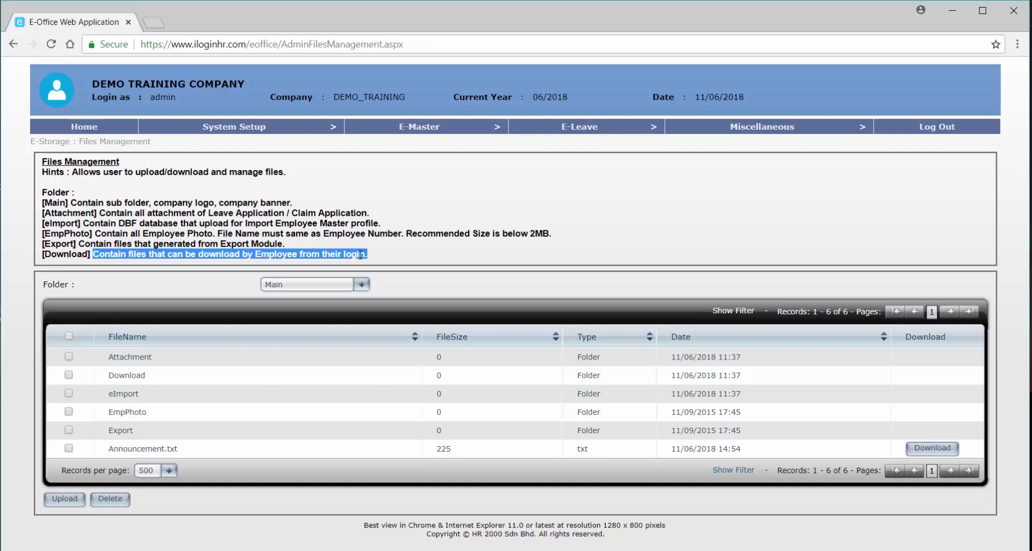
left_click(342, 286)
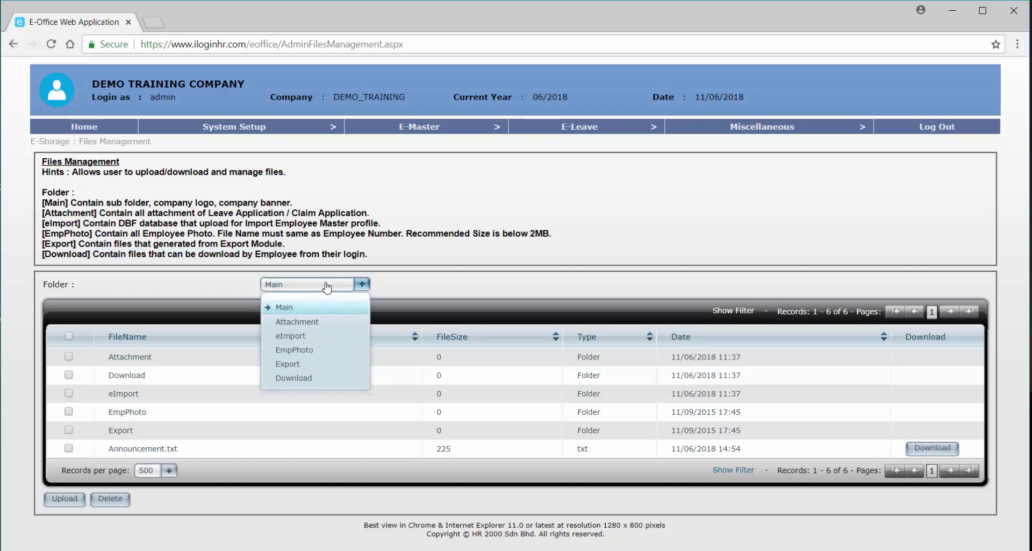
View the empty Download folder, start a file upload, then close the upload window.
left_click(301, 378)
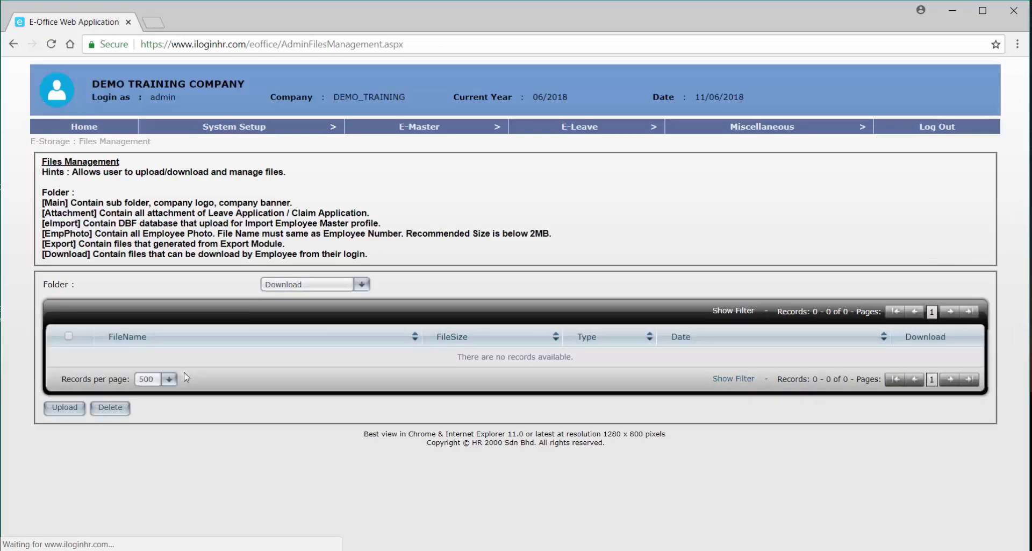
left_click(68, 407)
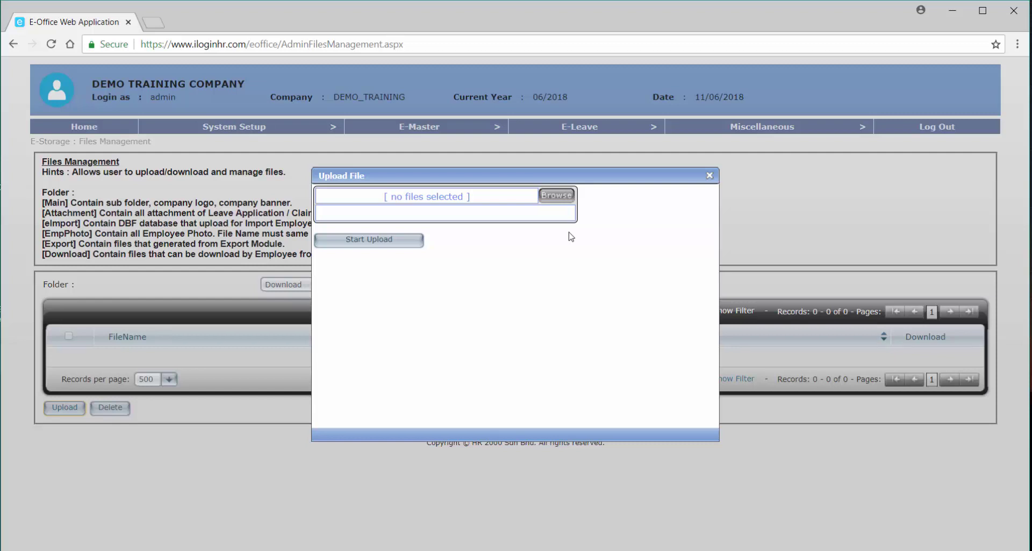
left_click(709, 176)
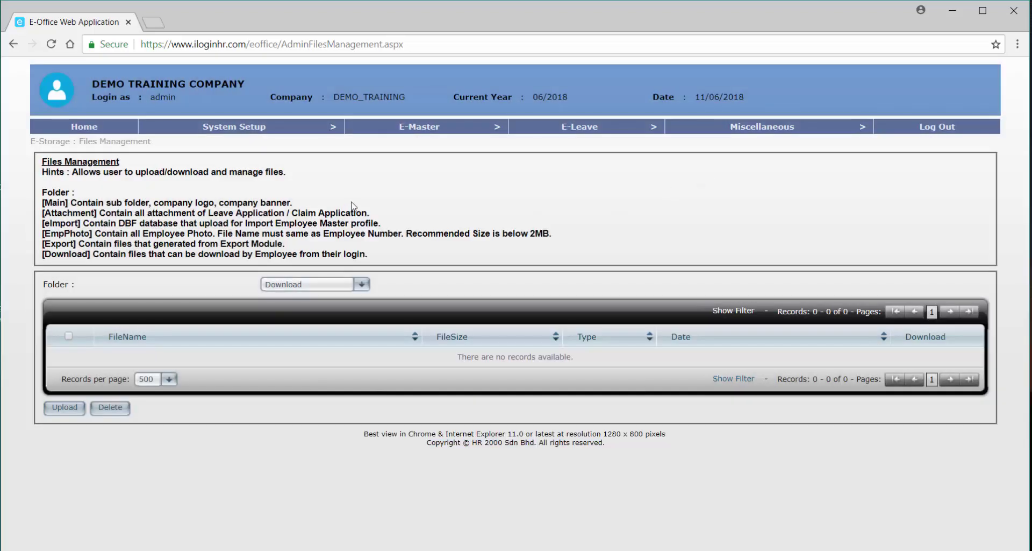
mouse_move(245, 134)
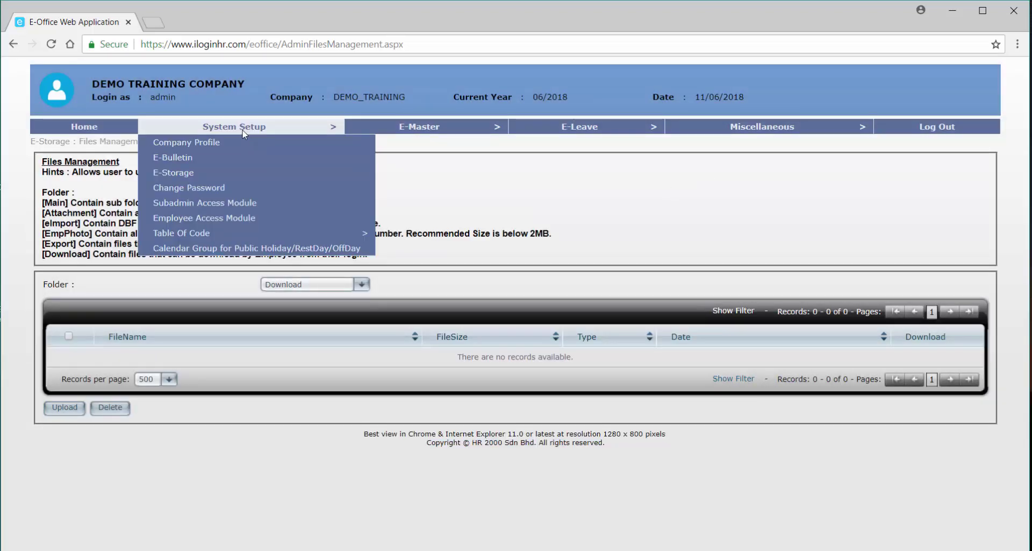
Visit Change Password without changing anything, then open the Subadmin Access Module listing.
left_click(234, 188)
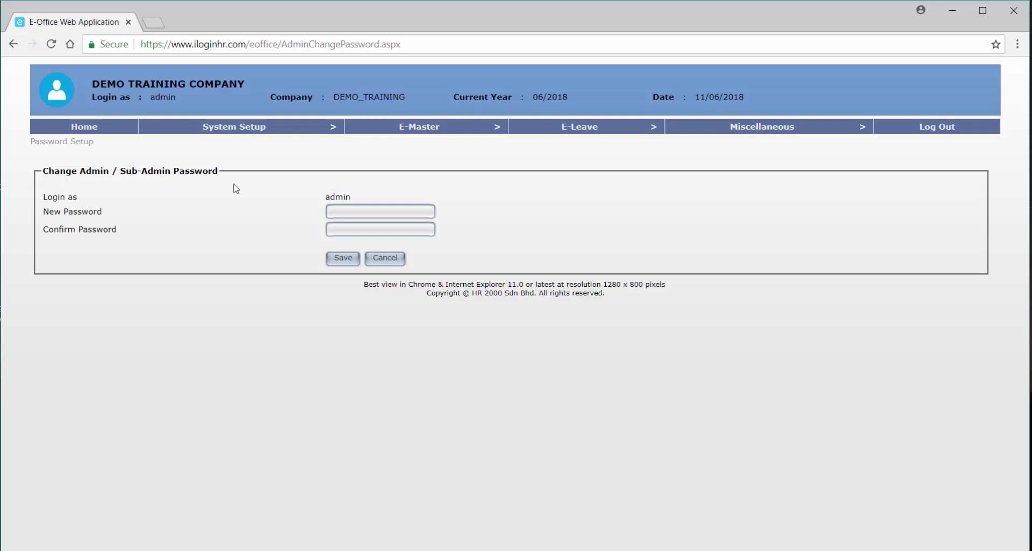
left_click(341, 212)
left_click(336, 229)
mouse_move(241, 127)
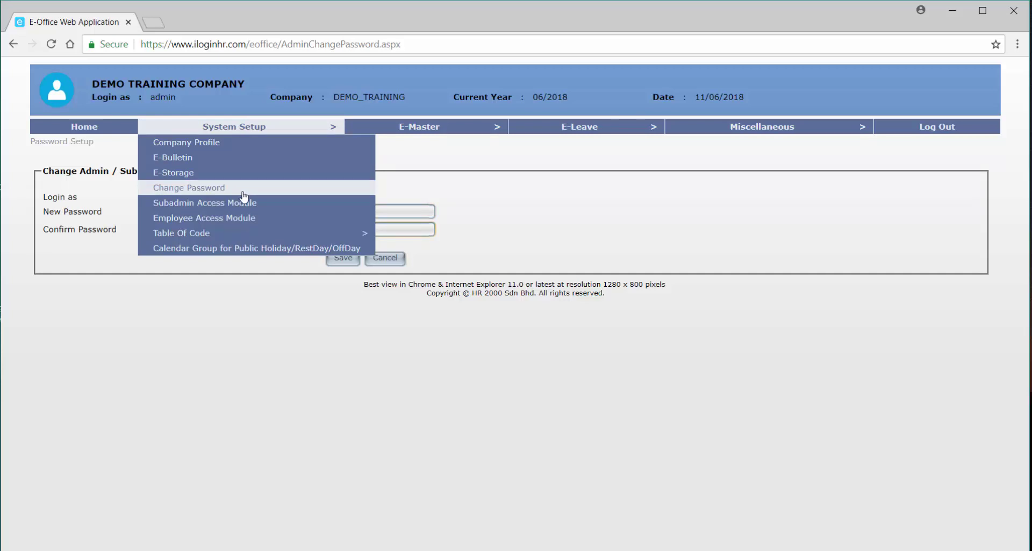
left_click(267, 209)
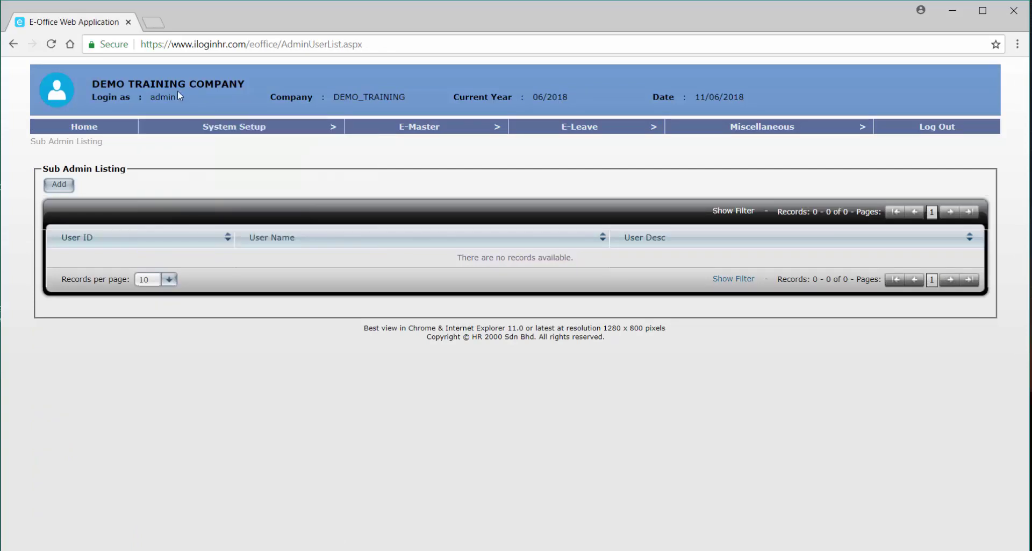
Use Add on the empty Sub Admin Listing to open a blank Creating Sub Admin Profile form.
mouse_move(174, 116)
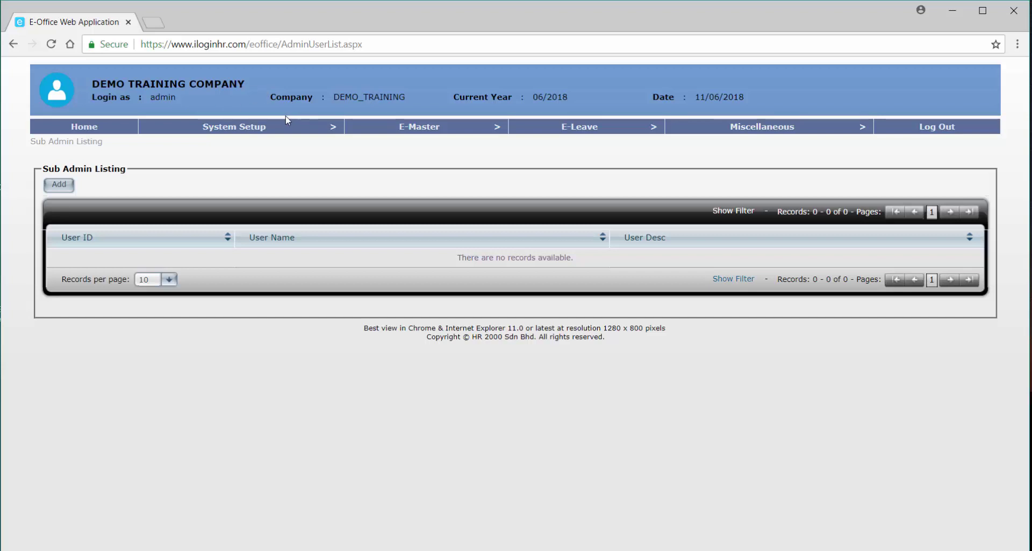
mouse_move(285, 119)
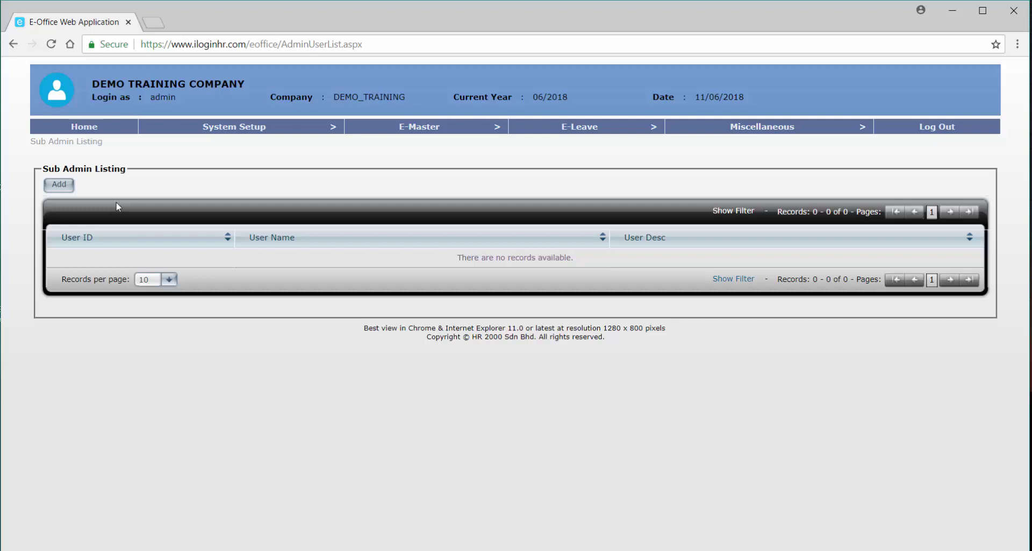
left_click(59, 185)
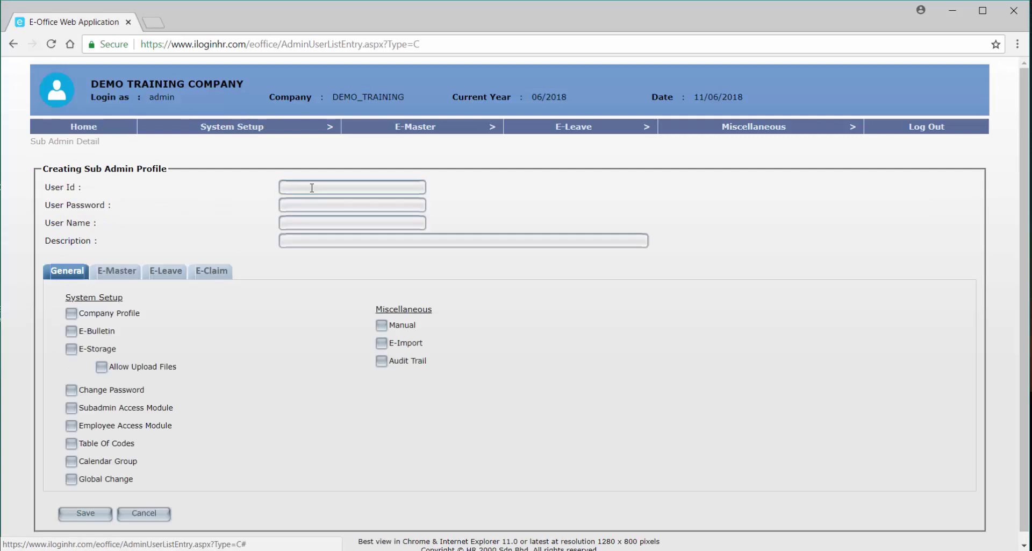
Enter user ID HR1, a password, and 'HR USER' as both user name and description.
left_click(312, 187)
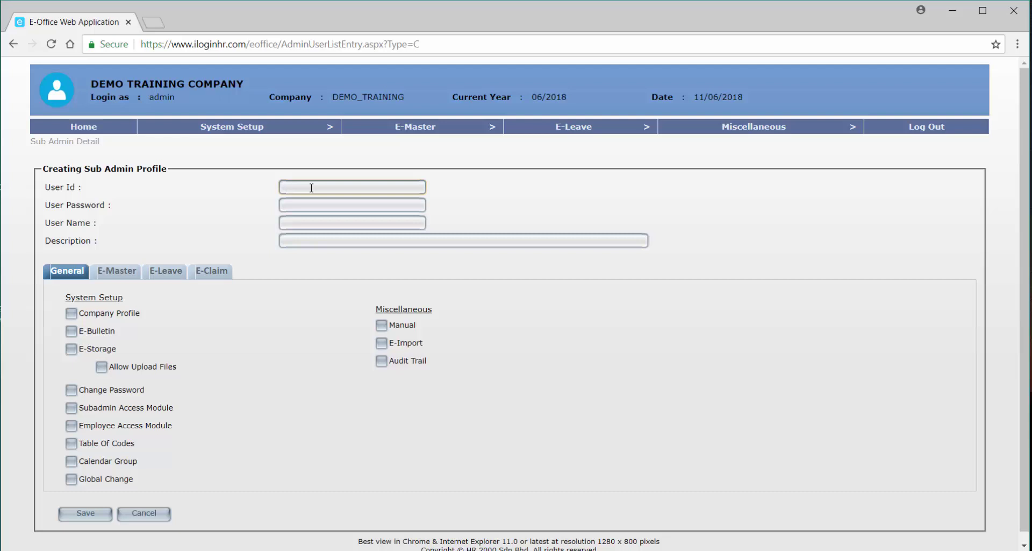
type("HR1")
key("Tab")
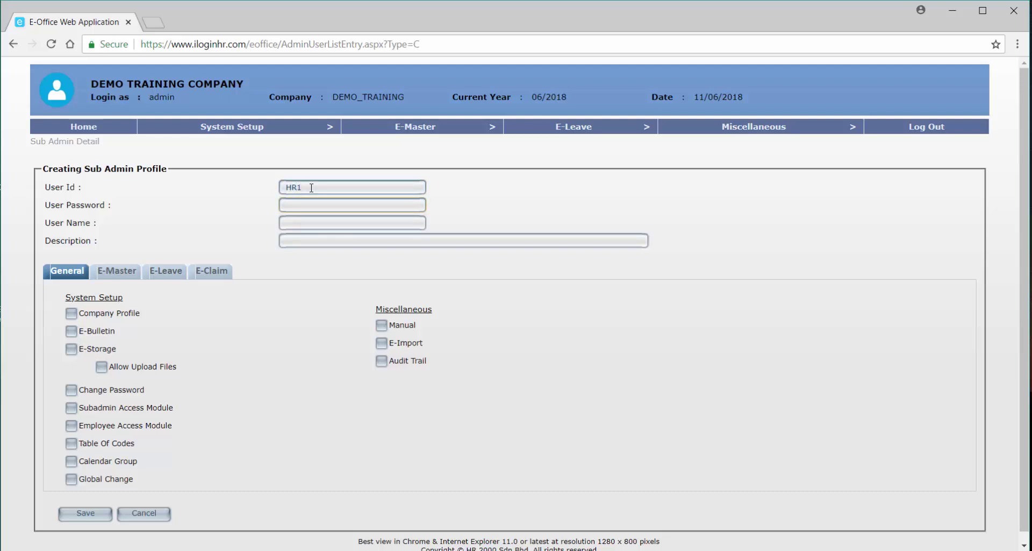
type("1234567")
left_click(314, 225)
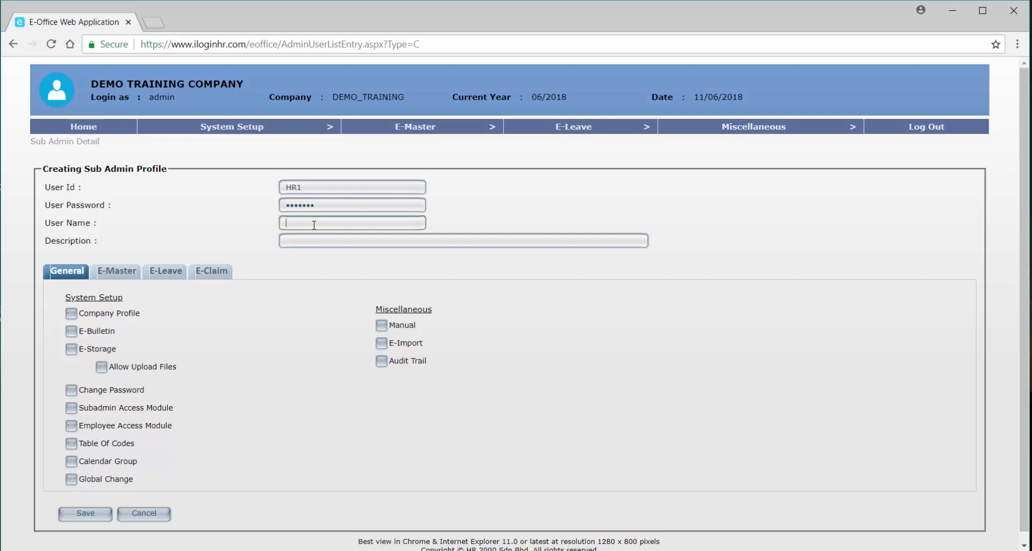
type("H")
key("BackSpace")
type("HR USER")
left_click(308, 237)
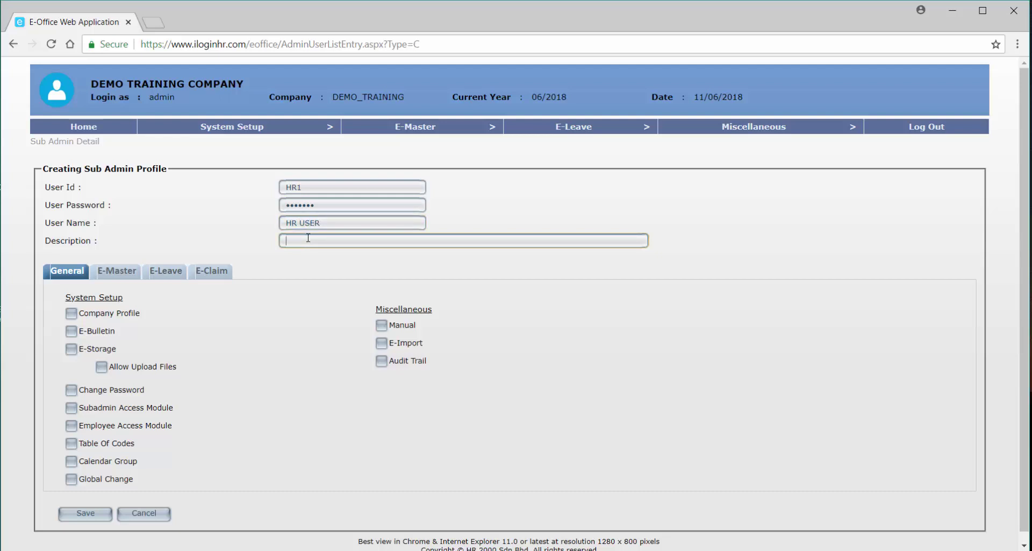
type("HR USER")
Tick Company Profile, E-Bulletin, E-Storage, Allow Upload Files and Change Password; leave Subadmin Access Module unticked.
left_click(70, 313)
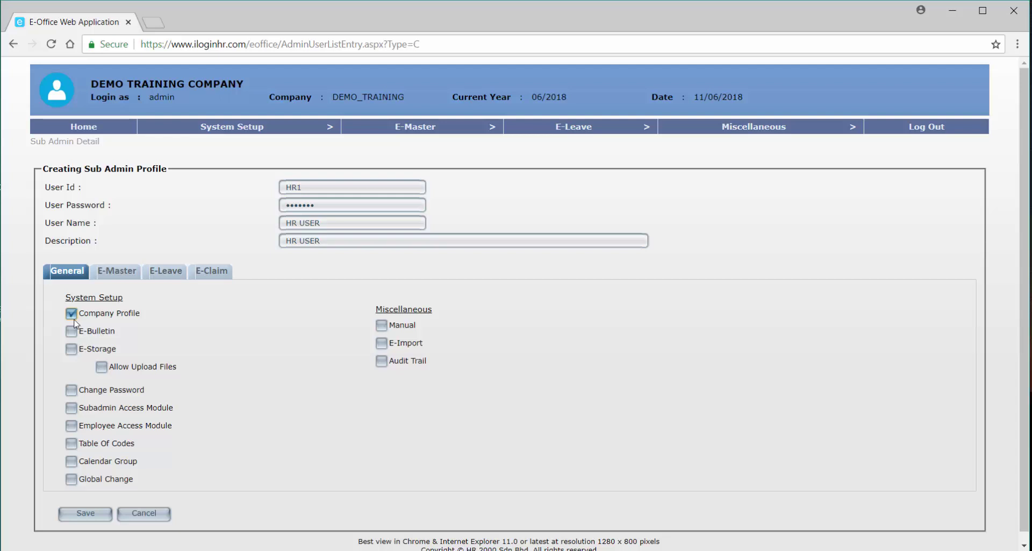
left_click(72, 330)
left_click(78, 353)
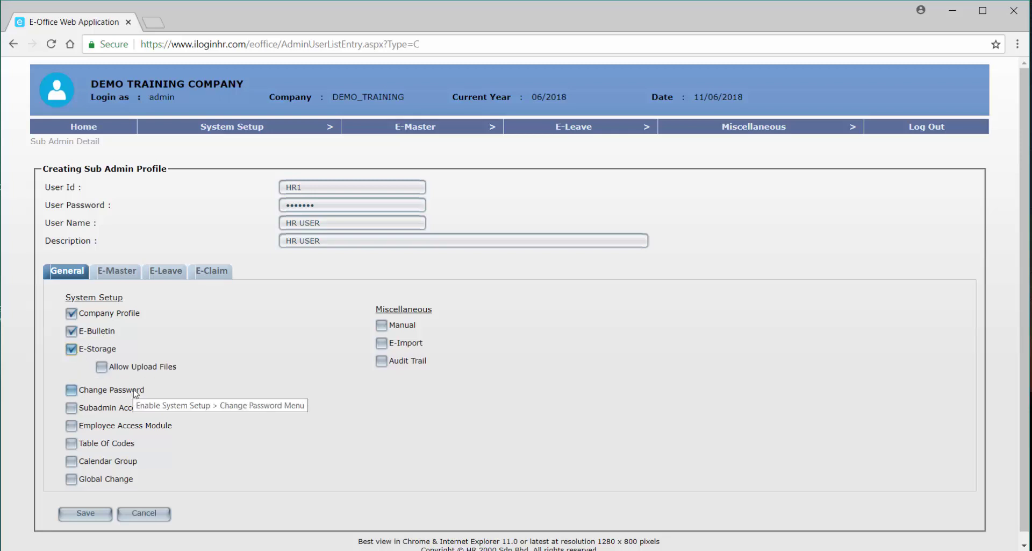
left_click(112, 376)
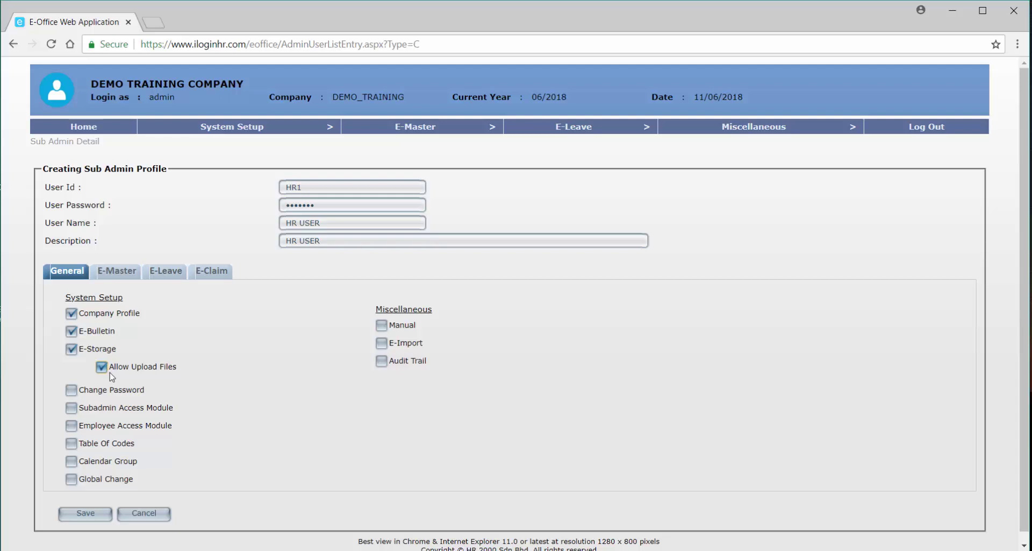
left_click(72, 392)
left_click(71, 407)
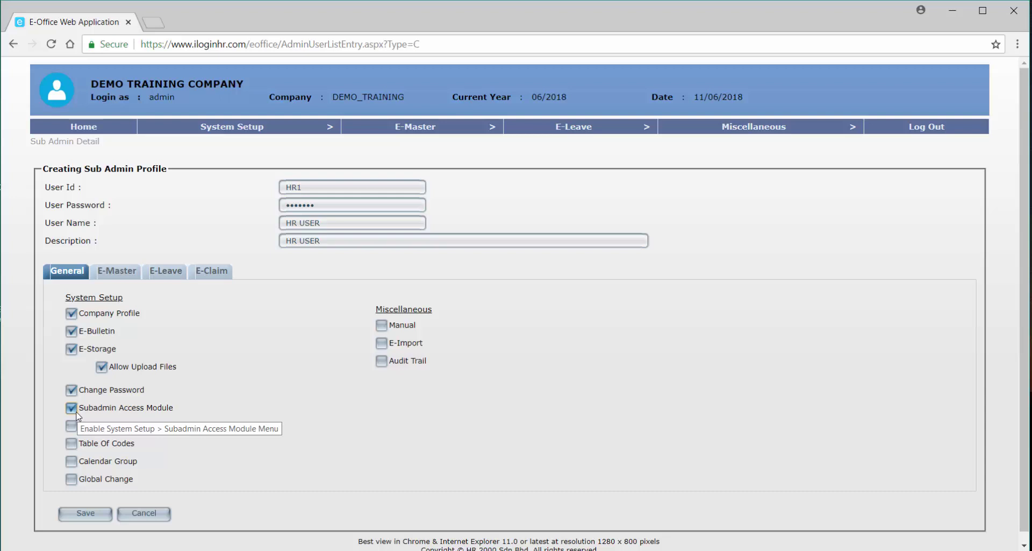
left_click(75, 409)
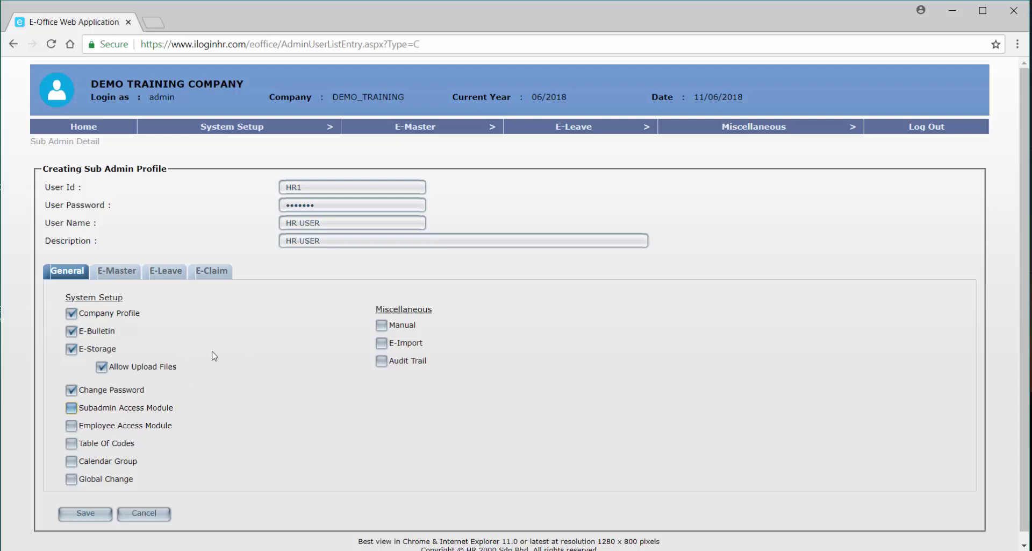
Tick Employee Access Module, Table Of Codes and Calendar Group, plus Miscellaneous Manual and E-Import, for HR1.
left_click(72, 426)
left_click(71, 443)
left_click(77, 462)
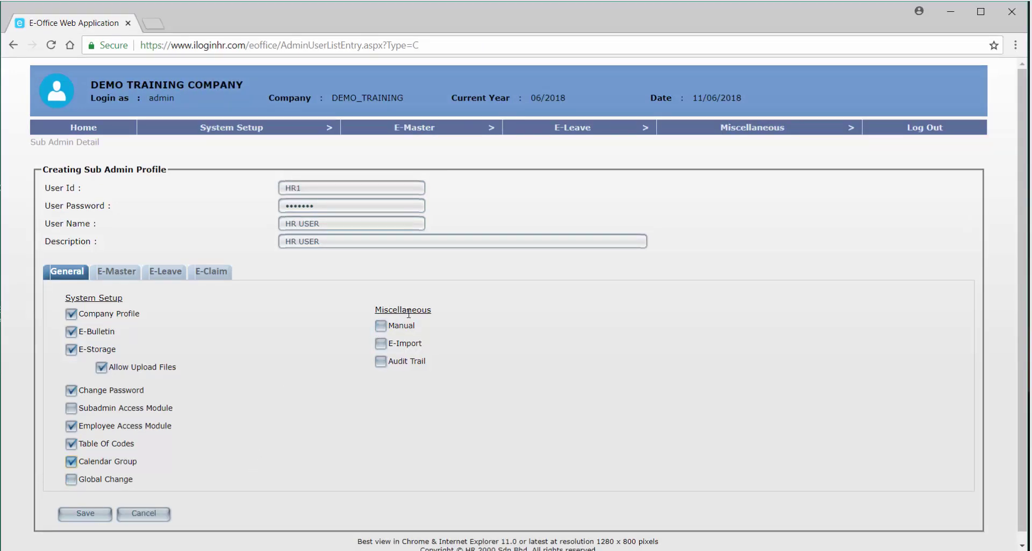
left_click(384, 329)
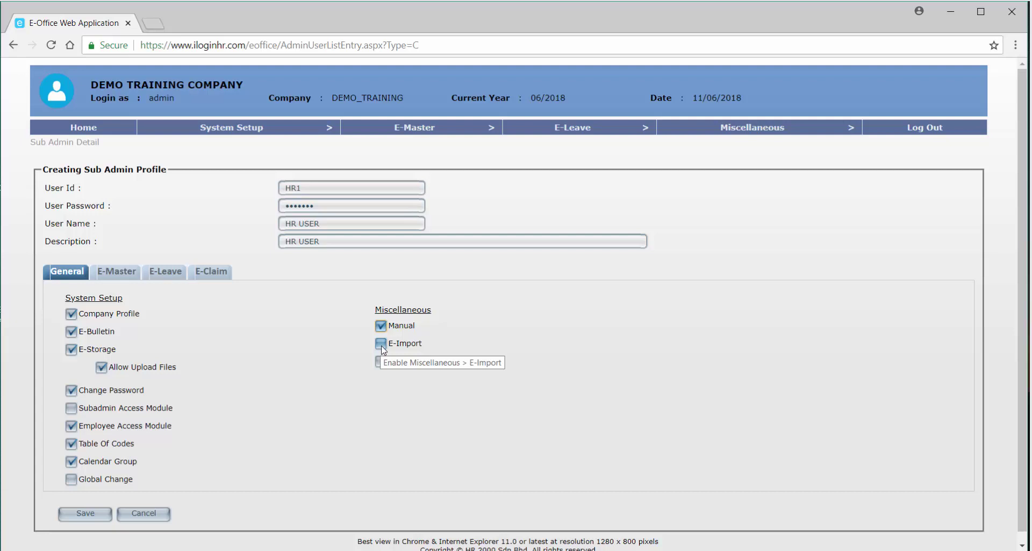
left_click(382, 344)
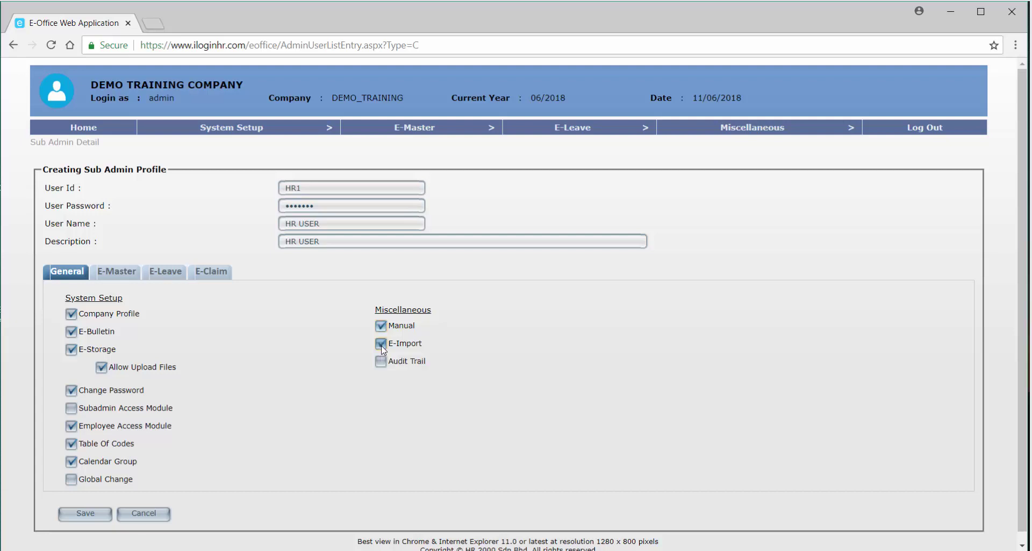
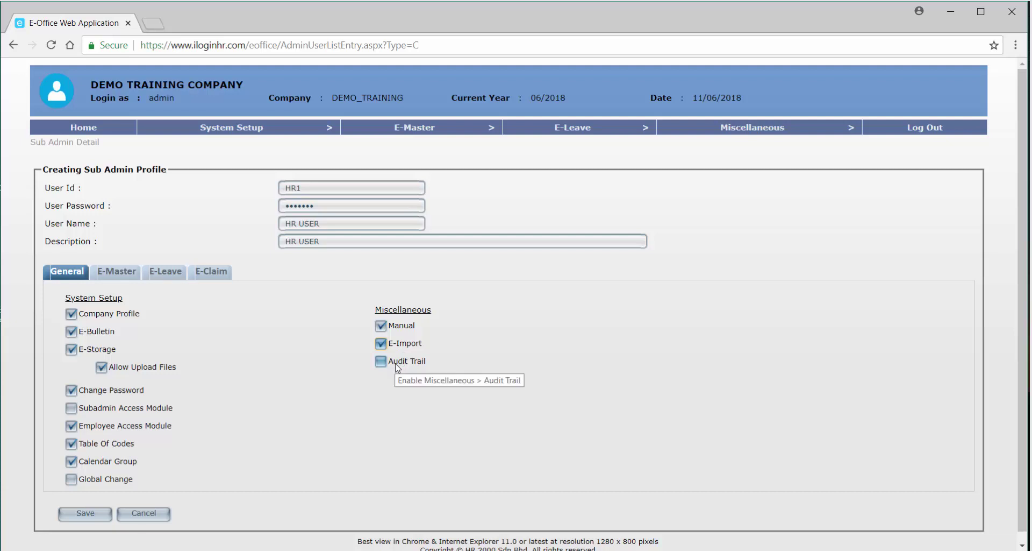
Tick Audit Trail under Miscellaneous for HR1 and bring up its E-Master permissions.
left_click(397, 368)
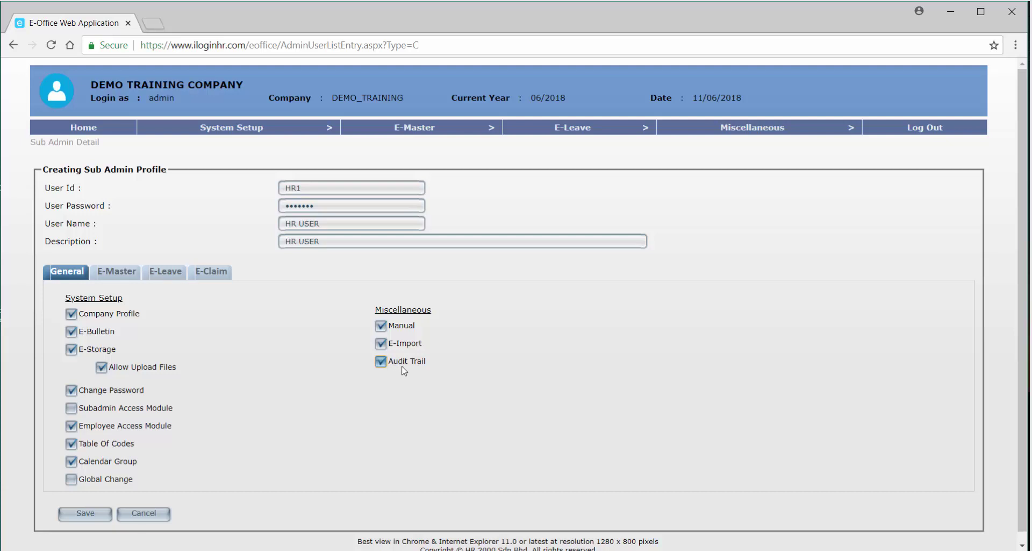
left_click(120, 272)
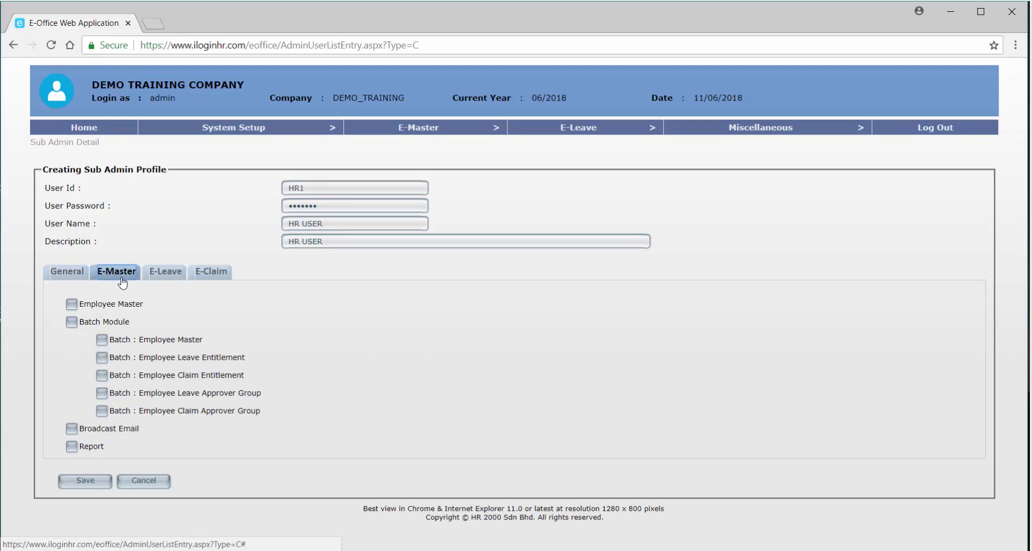
Tick Employee Master plus the Employee Master, Leave Entitlement and Leave Approver Group batches for HR1.
left_click(78, 305)
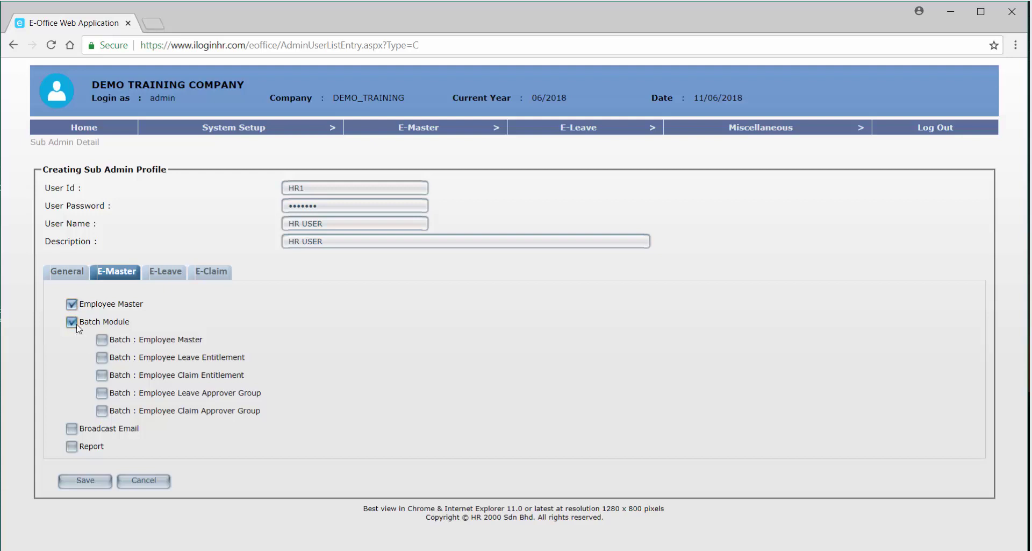
left_click(110, 341)
left_click(102, 357)
left_click(104, 393)
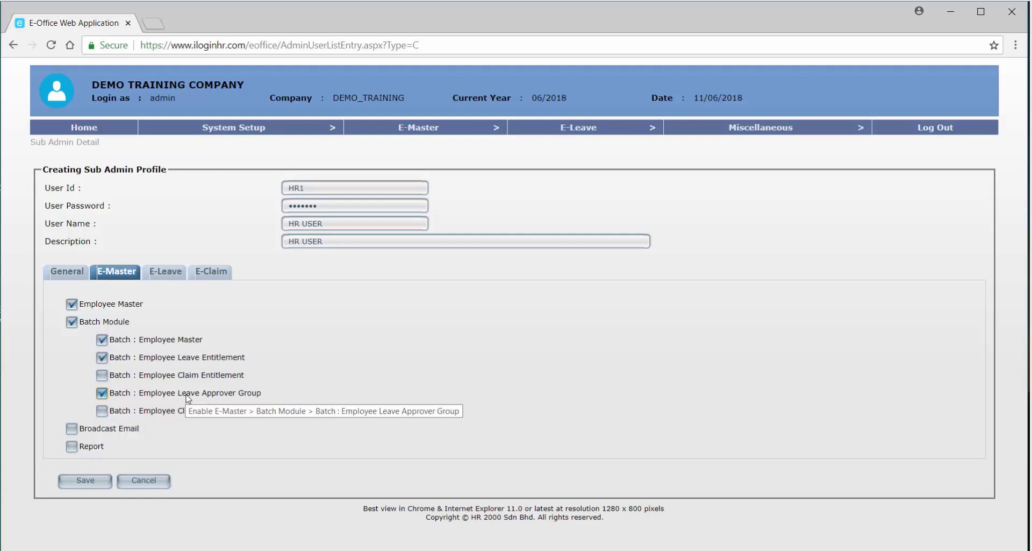
Tick Broadcast Email and Report on E-Master, then bring up HR1's E-Leave permissions.
left_click(74, 429)
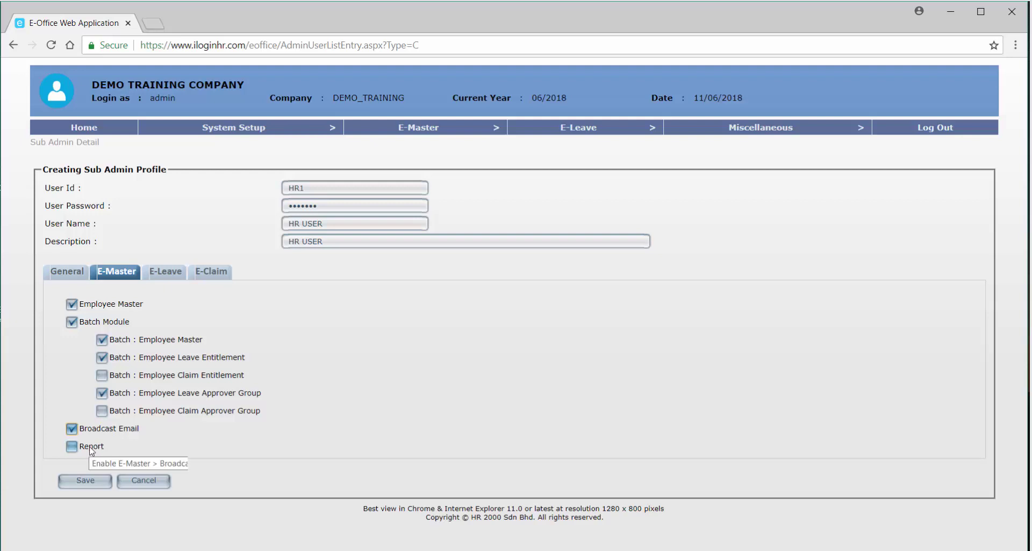
left_click(92, 451)
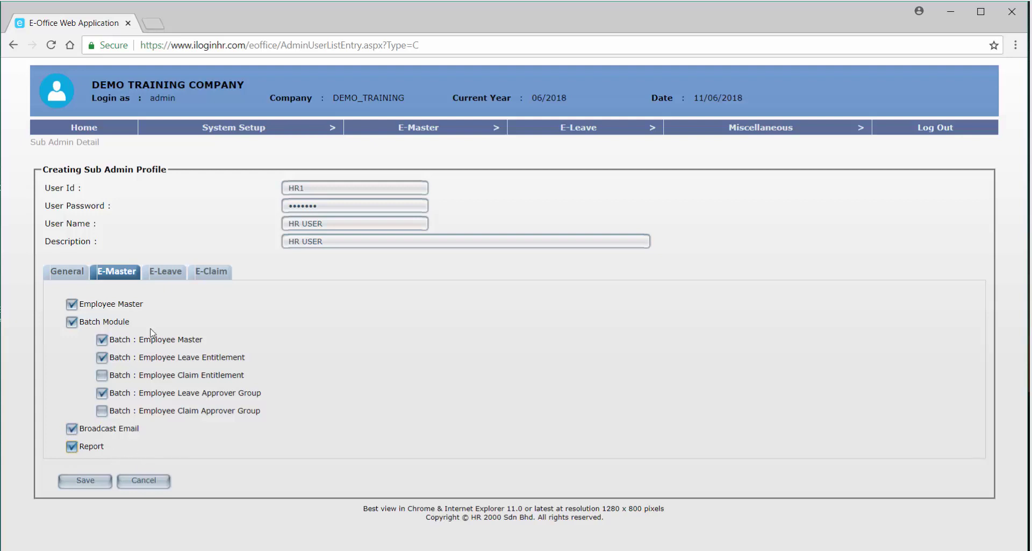
left_click(160, 286)
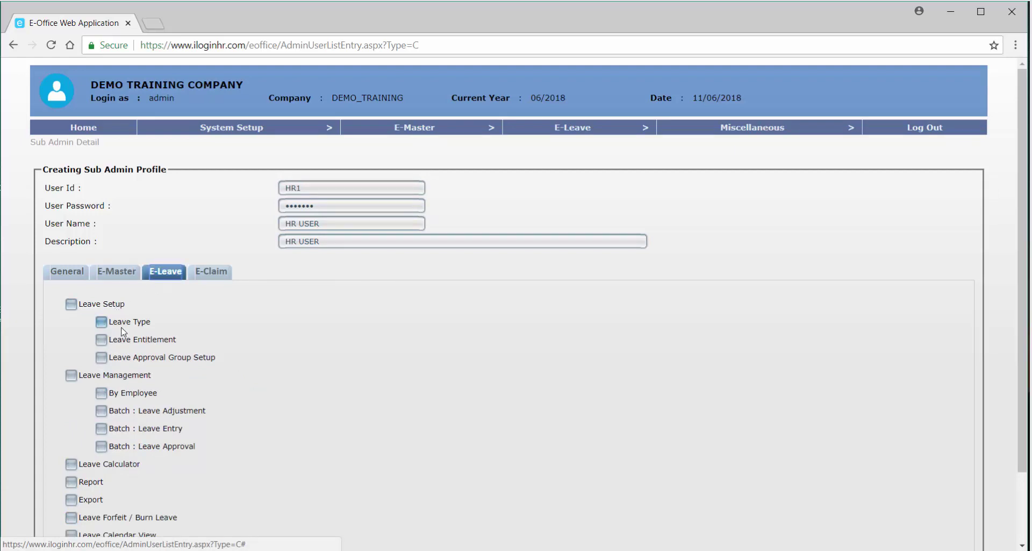
Tick Leave Setup, Leave Type, Leave Entitlement, Leave Approval Group Setup and Leave Management for HR1.
left_click(113, 307)
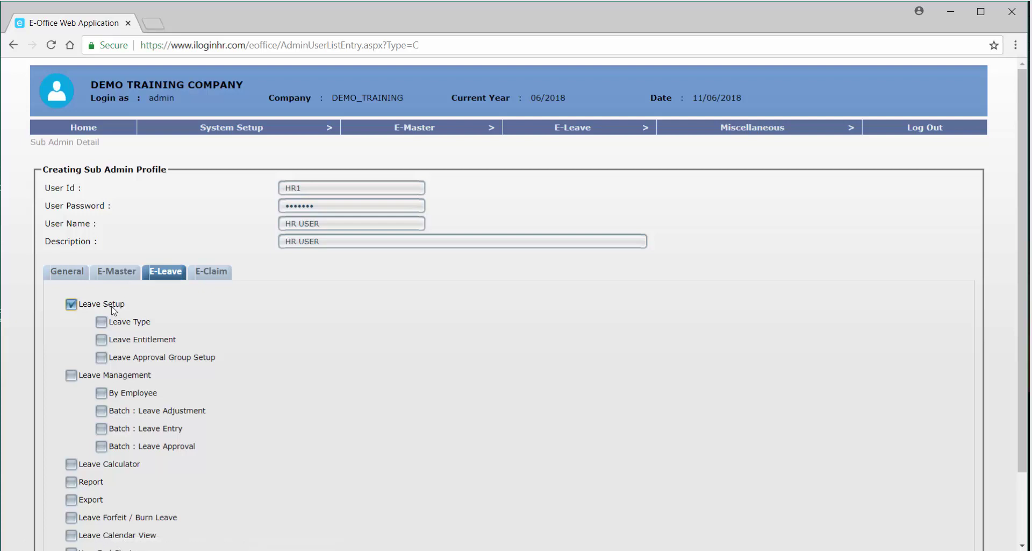
left_click(132, 327)
left_click(135, 340)
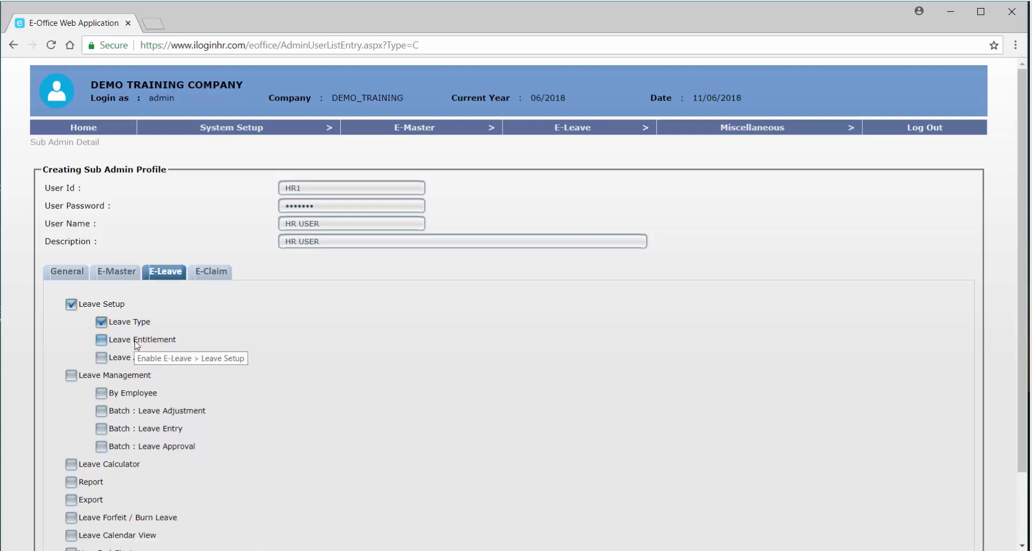
left_click(138, 357)
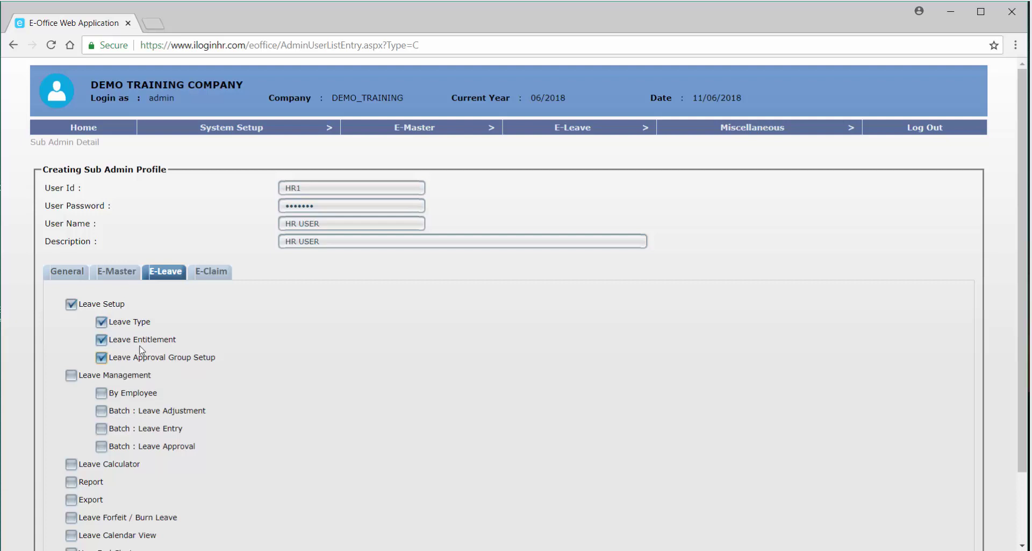
mouse_move(570, 133)
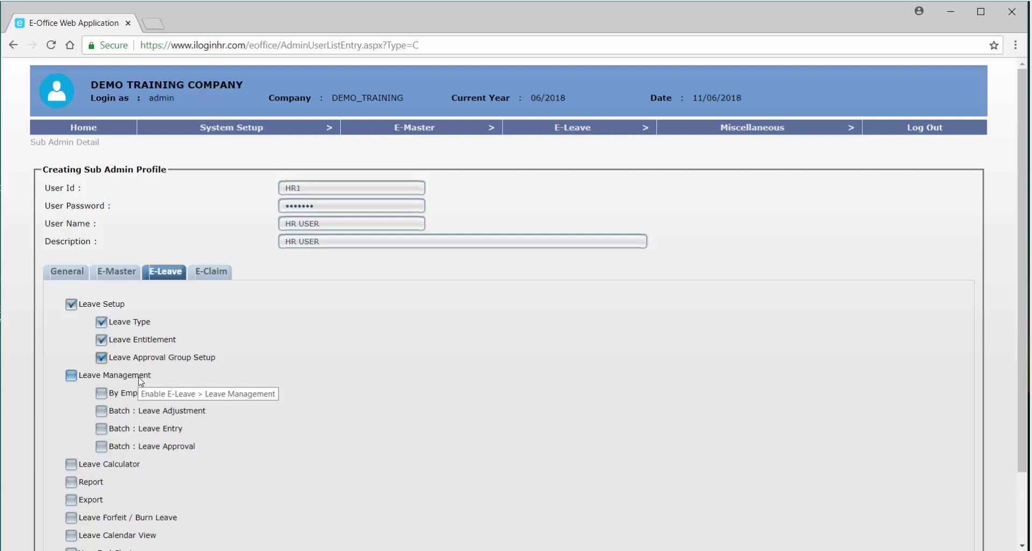
left_click(139, 376)
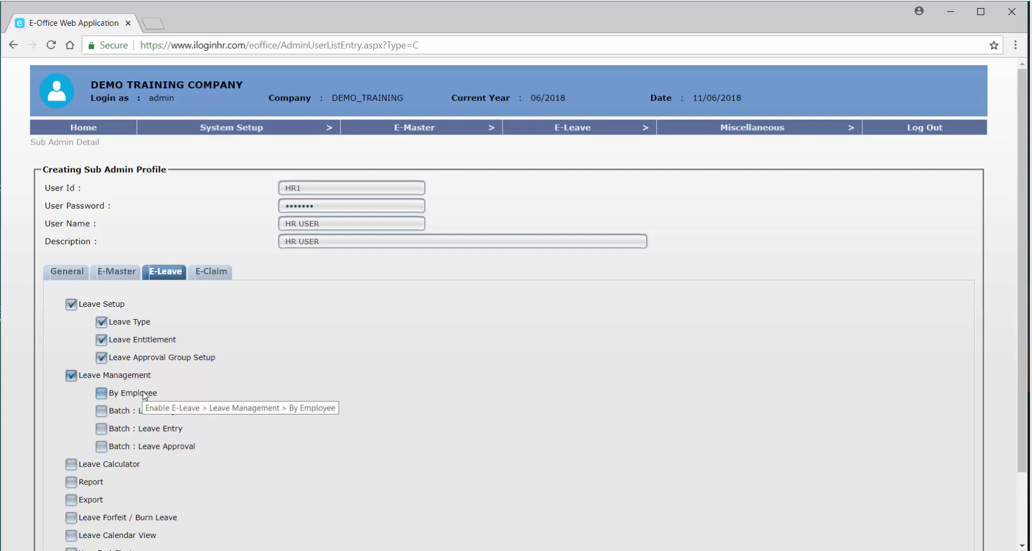
scroll(144, 396, "down", 2)
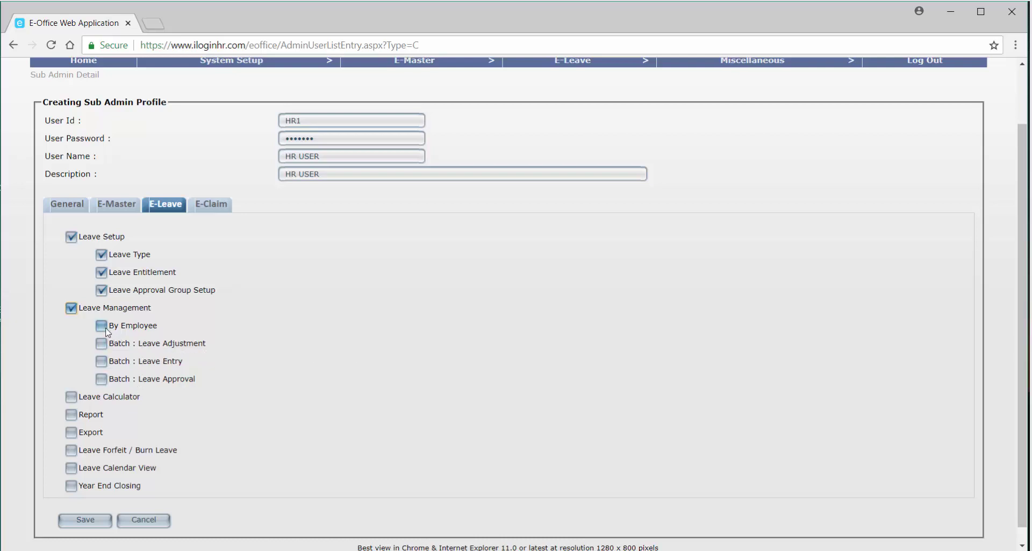
Allow Leave Management By Employee plus batch leave adjustment, entry and approval for HR1.
left_click(101, 325)
left_click(103, 344)
left_click(104, 361)
left_click(107, 379)
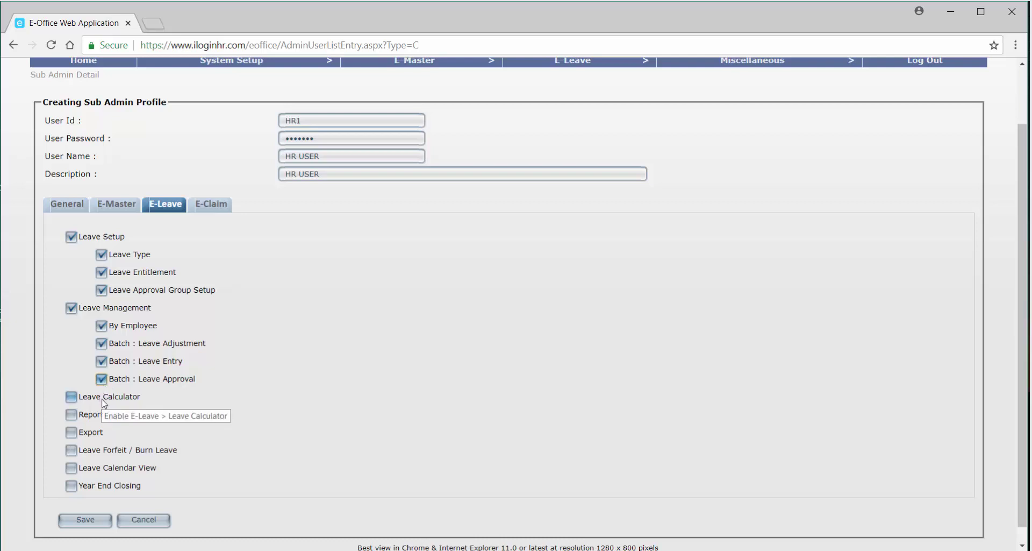
Tick Leave Calculator, Report, Export, Forfeit, Calendar View and Year End Closing, then show General permissions.
left_click(93, 415)
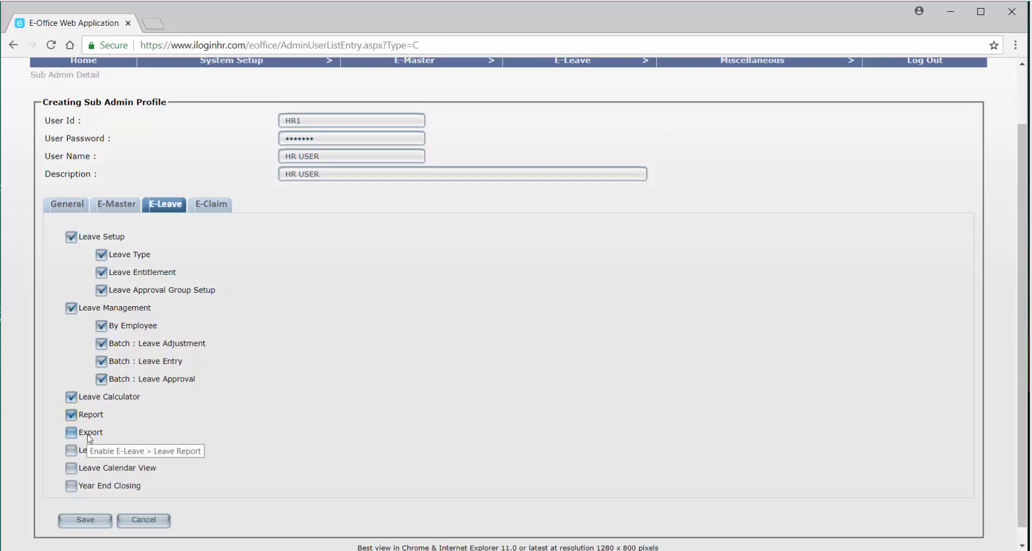
left_click(89, 438)
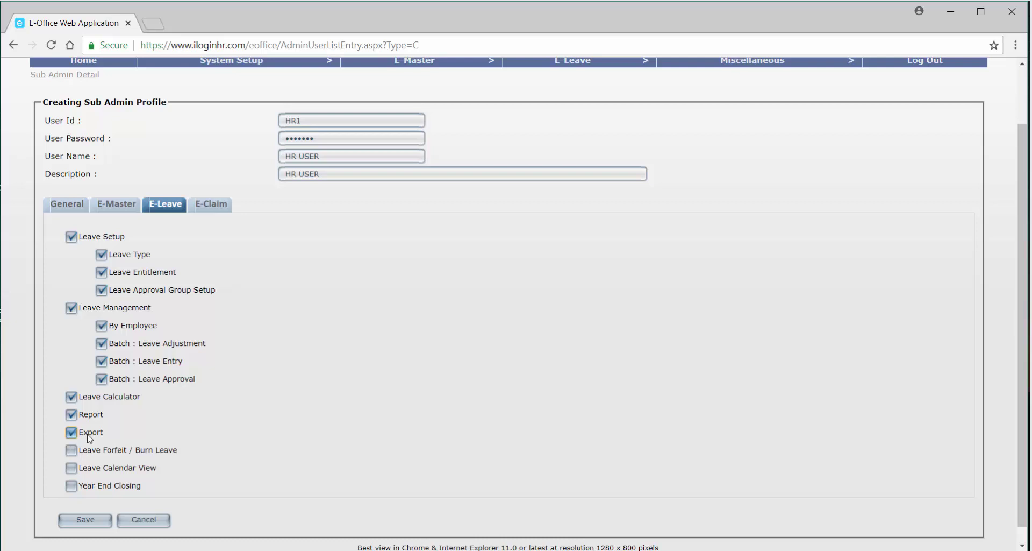
left_click(108, 459)
left_click(107, 468)
left_click(106, 492)
left_click(75, 207)
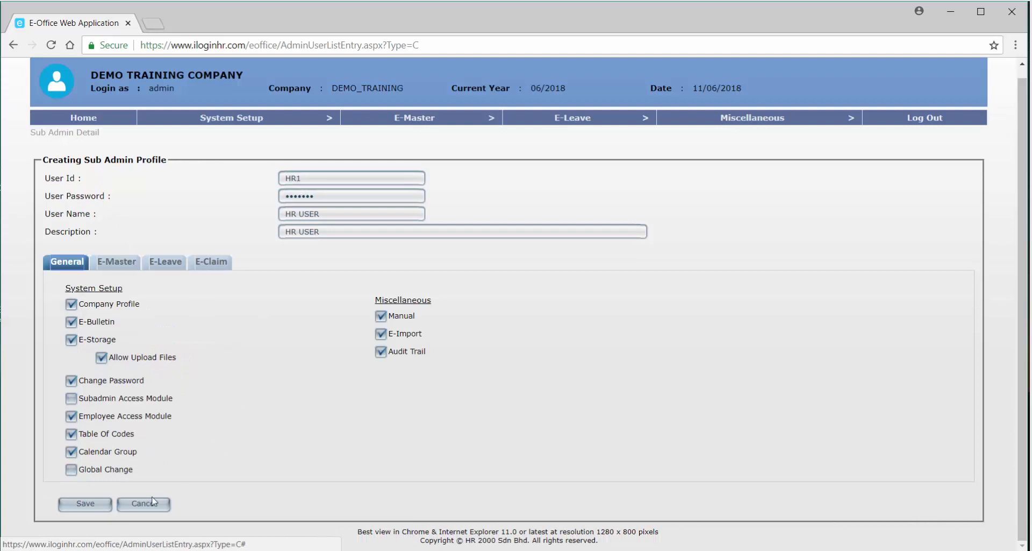
Save the HR1 'HR USER' sub-admin profile to the Sub Admin Listing.
left_click(86, 504)
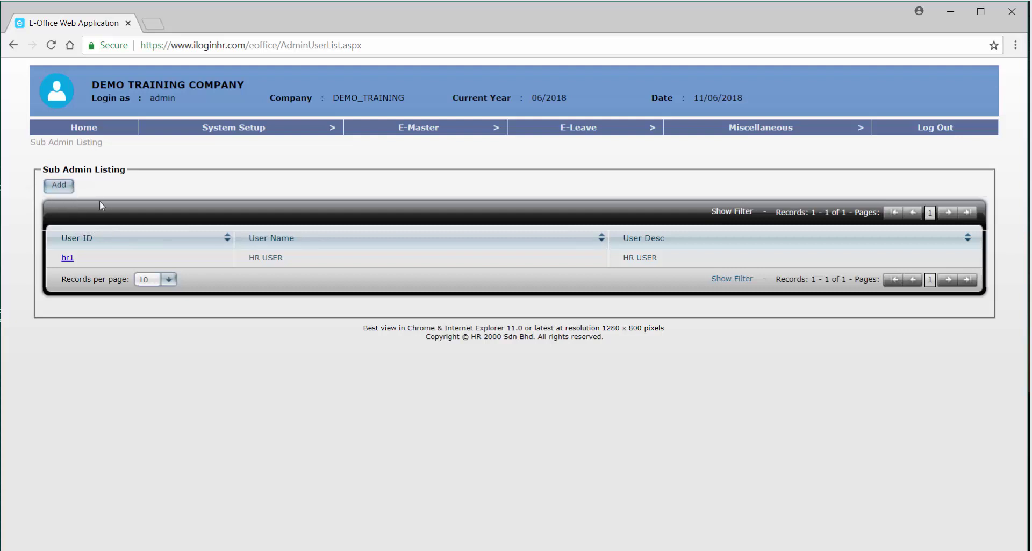
Go to System Setup > Employee Access Module and open the Applicant profile.
mouse_move(225, 133)
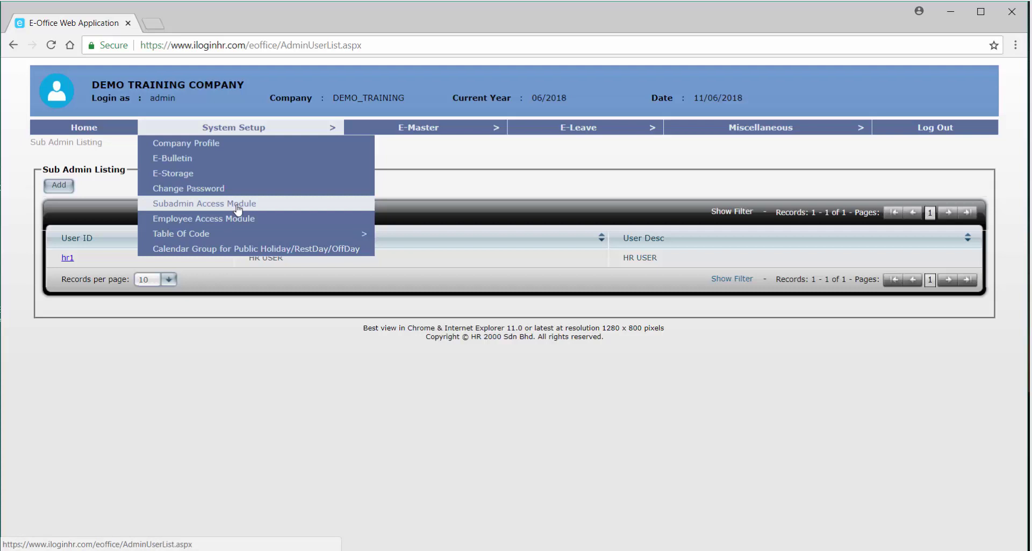
left_click(238, 207)
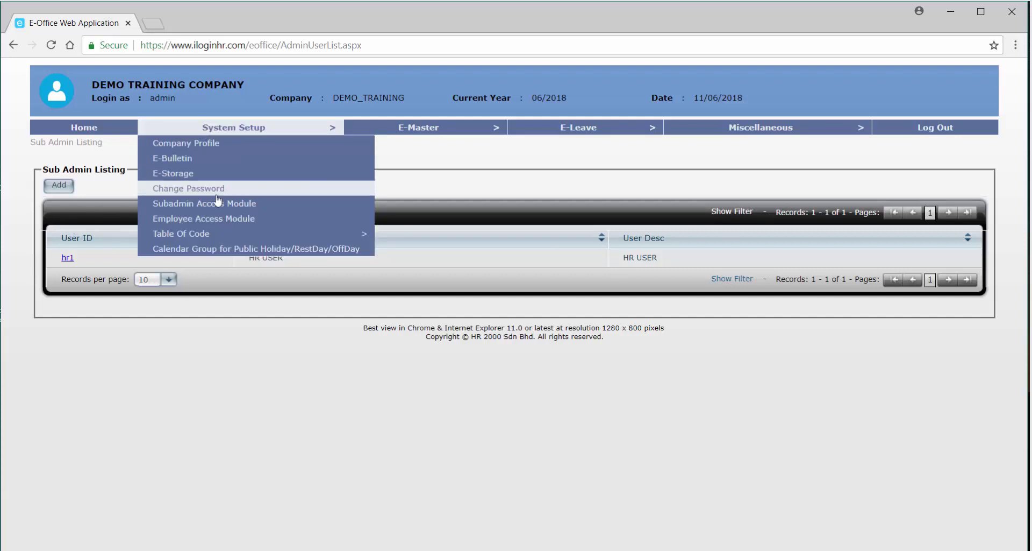
left_click(263, 220)
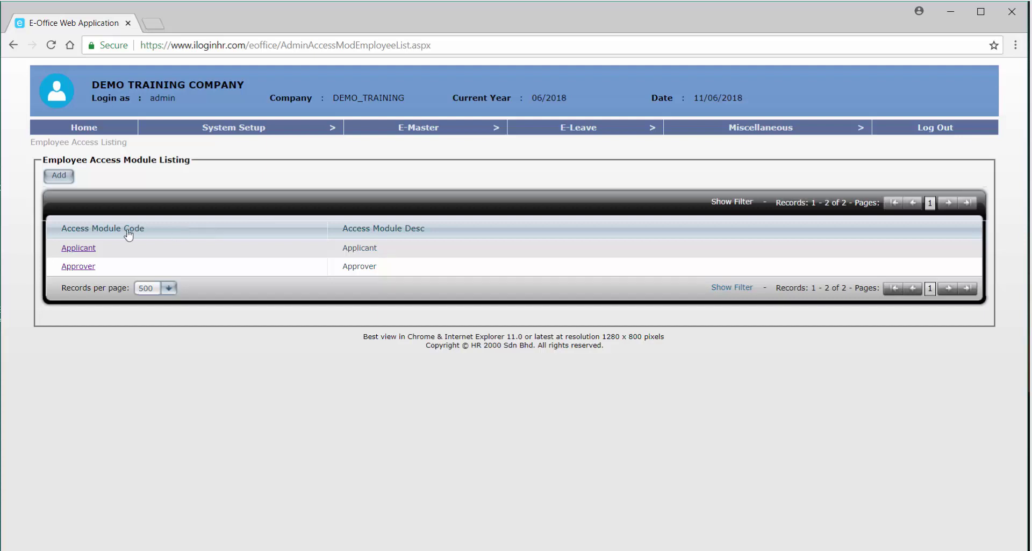
left_click(92, 252)
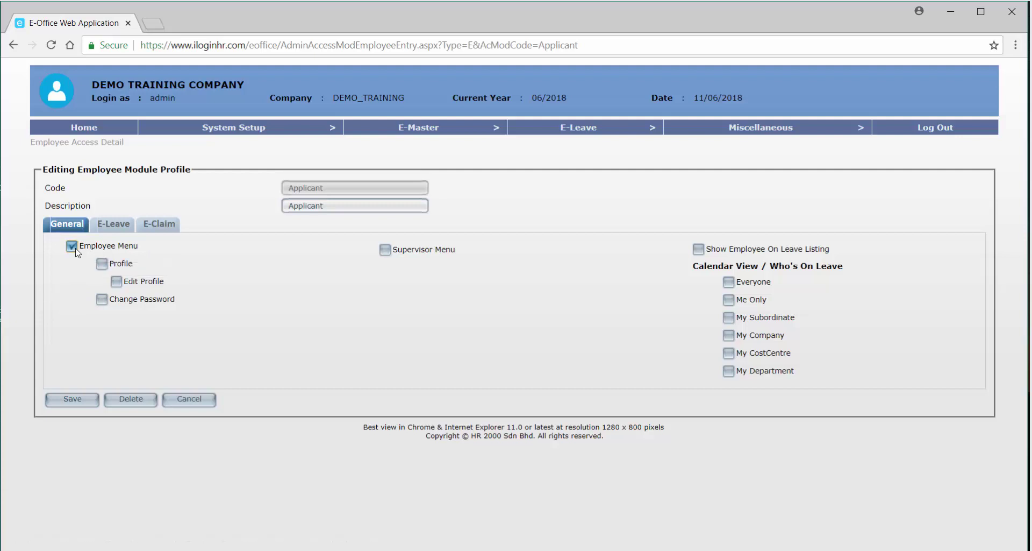
Tick Profile, Edit Profile and Change Password under Employee Menu for Applicant.
left_click(101, 263)
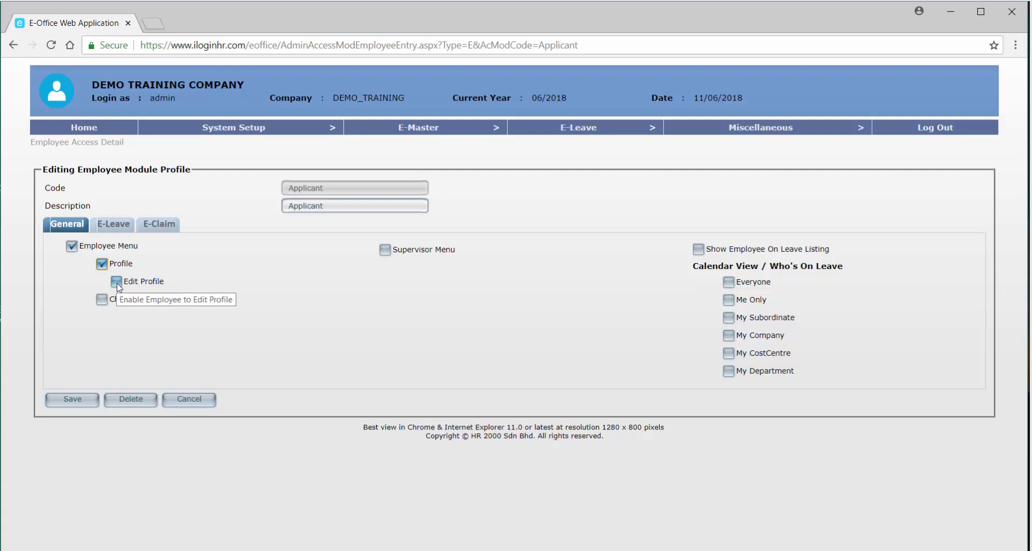
left_click(116, 282)
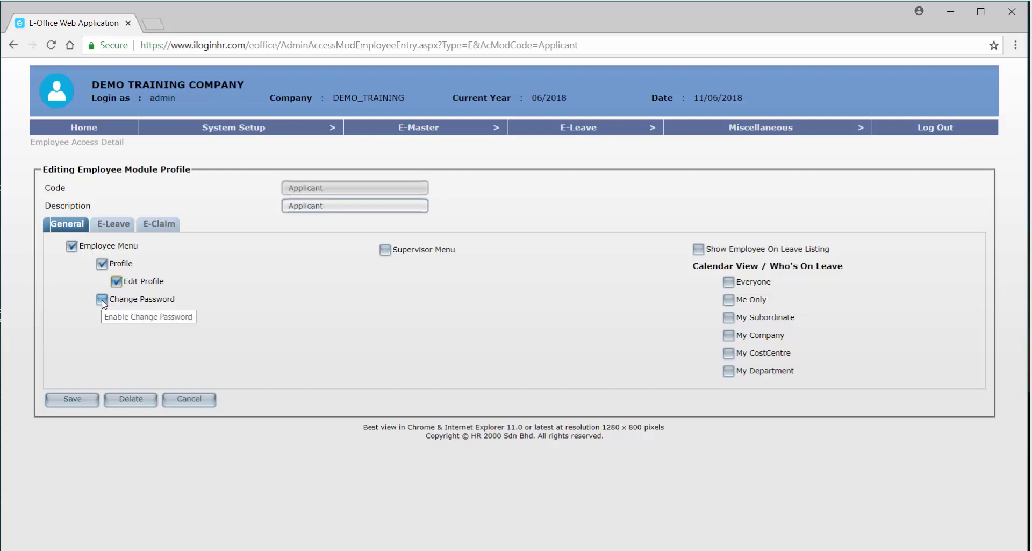
left_click(102, 300)
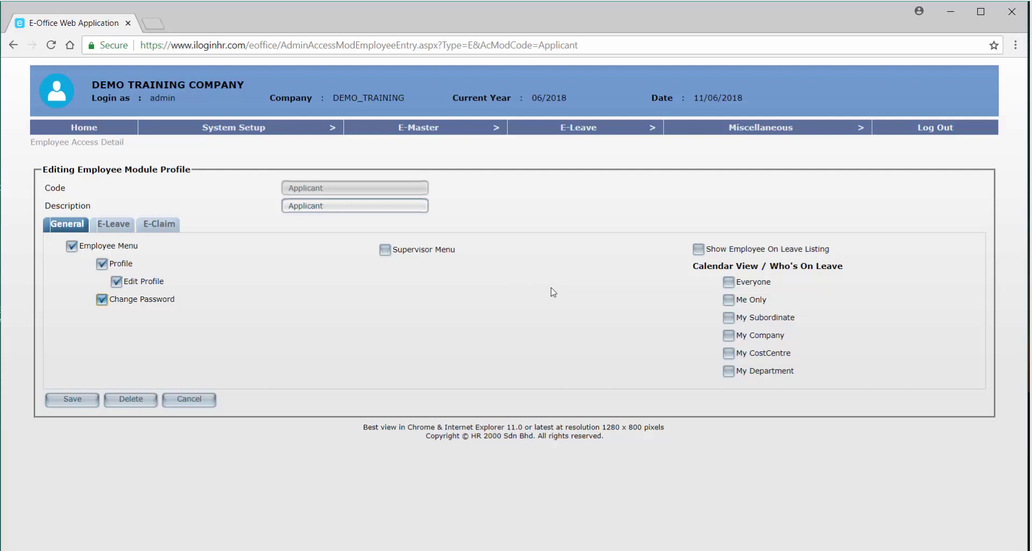
Enable Show Employee On Leave Listing with Me Only and My Department views, then show E-Leave.
left_click(698, 250)
left_click(729, 301)
left_click(733, 285)
left_click(734, 286)
left_click(731, 371)
left_click(114, 226)
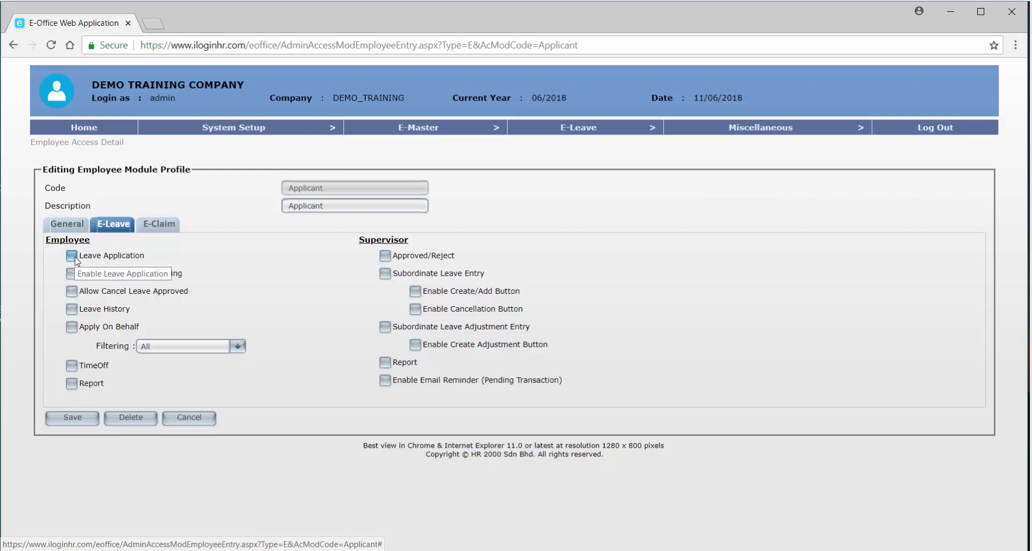
Tick Leave Application, Allow Cancel Leave Pending, Allow Cancel Leave Approved and Leave History.
left_click(75, 258)
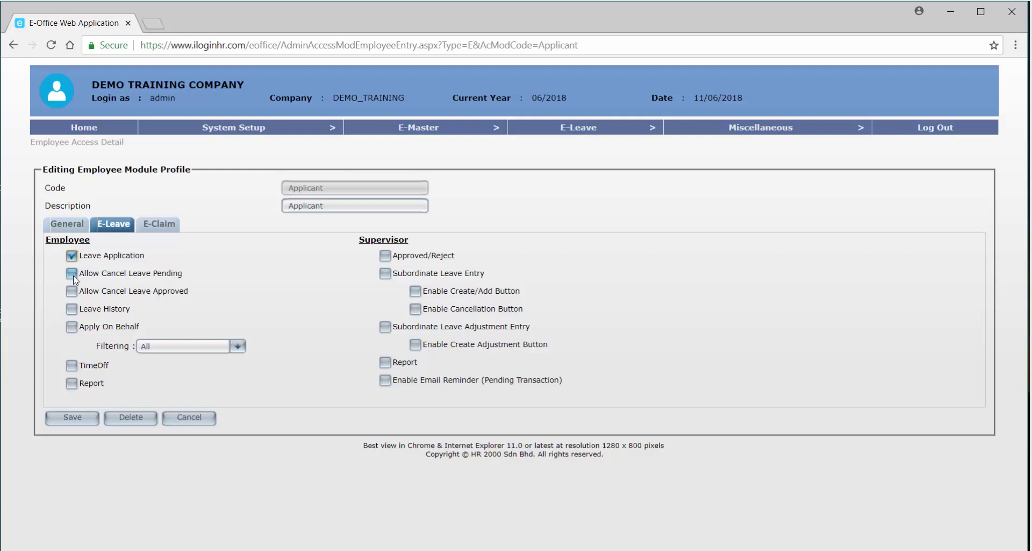
left_click(75, 279)
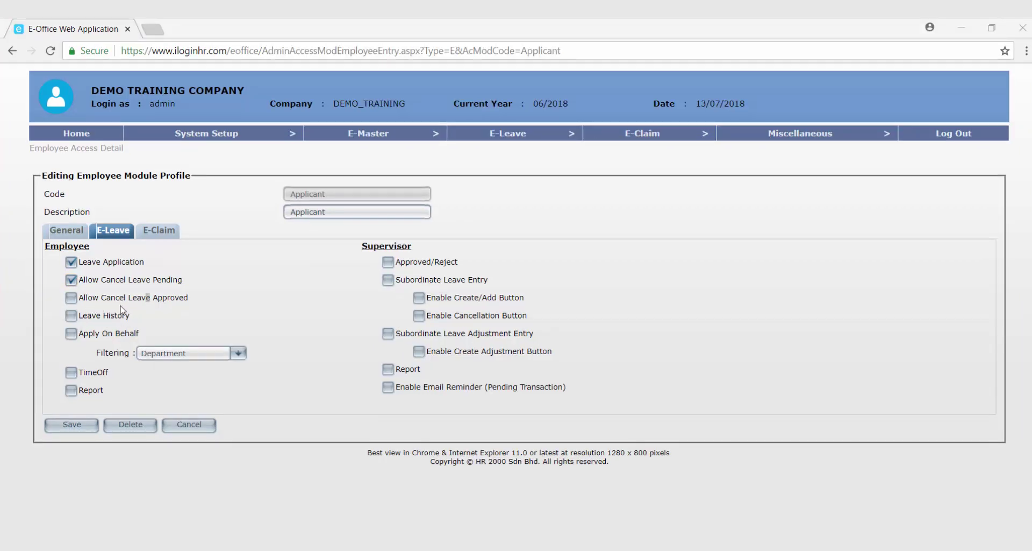
left_click(88, 302)
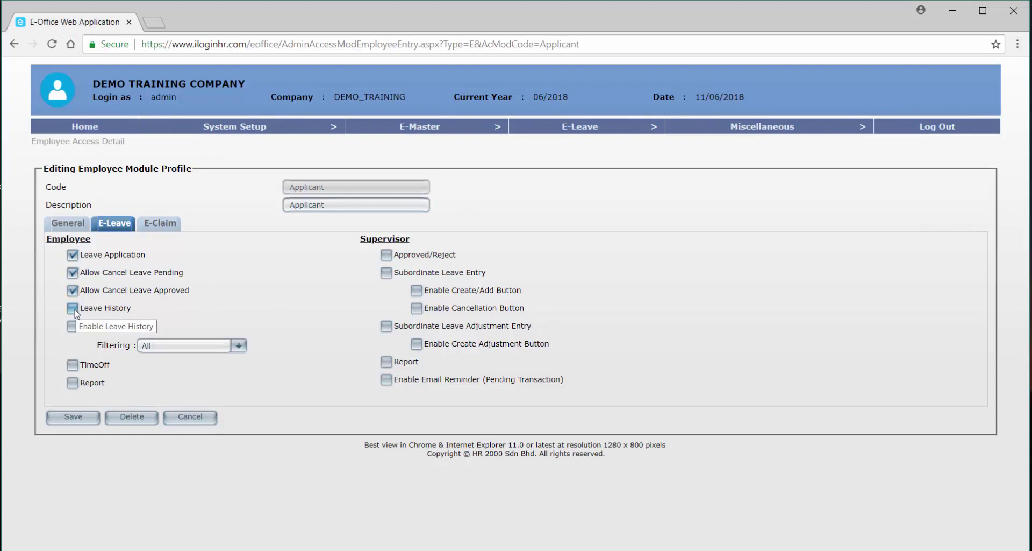
left_click(72, 309)
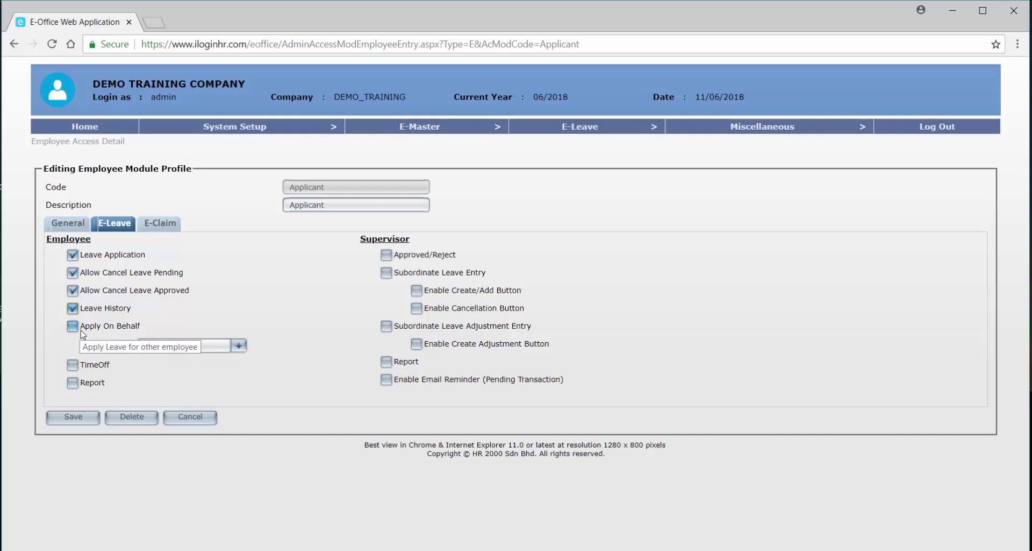
Grant the Applicant profile Apply On Behalf filtered by Department, plus TimeOff.
left_click(80, 330)
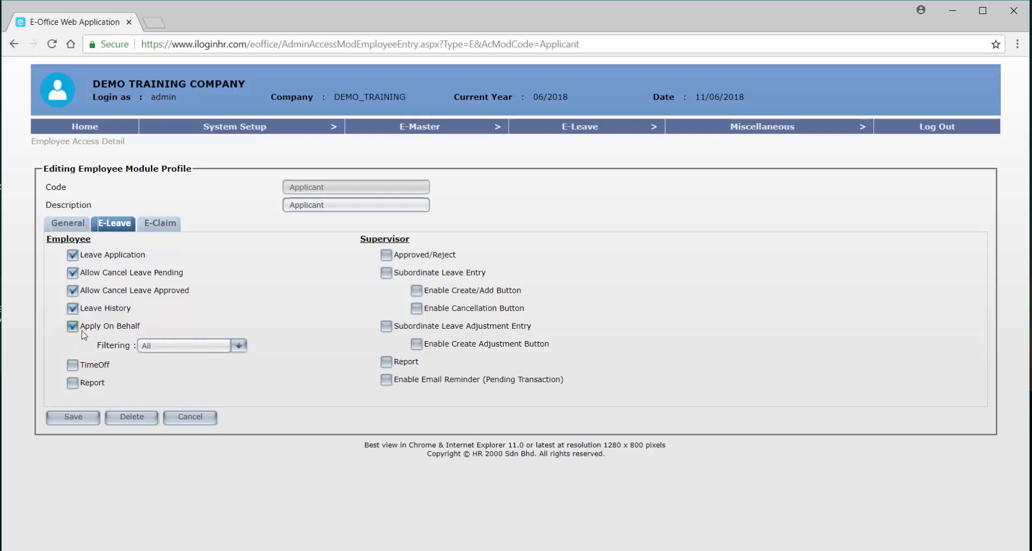
left_click(157, 353)
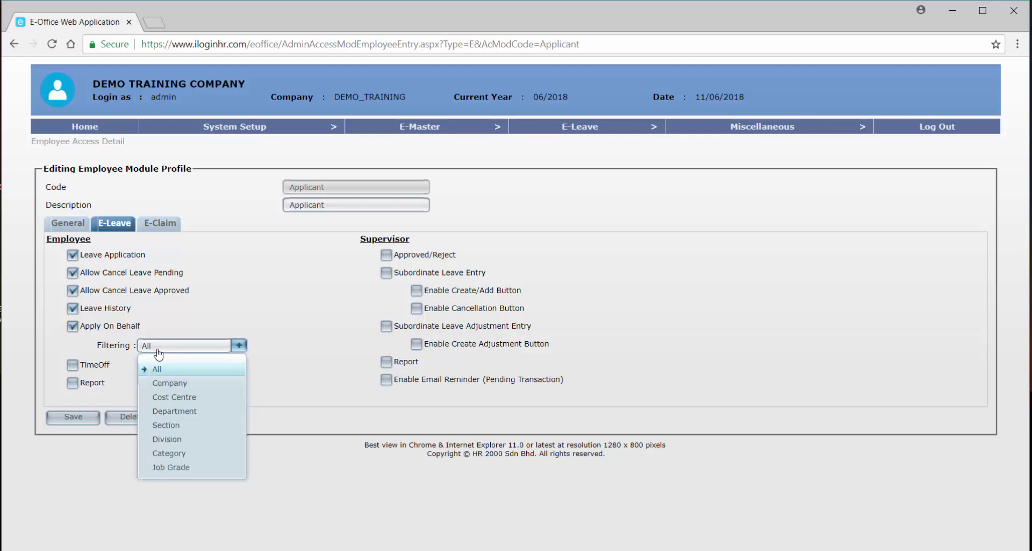
left_click(231, 322)
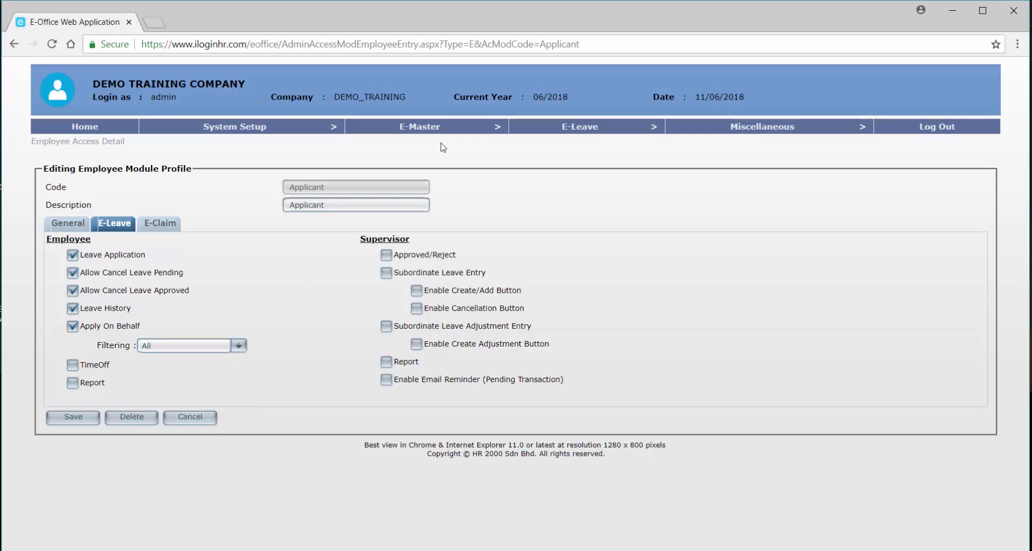
left_click(192, 349)
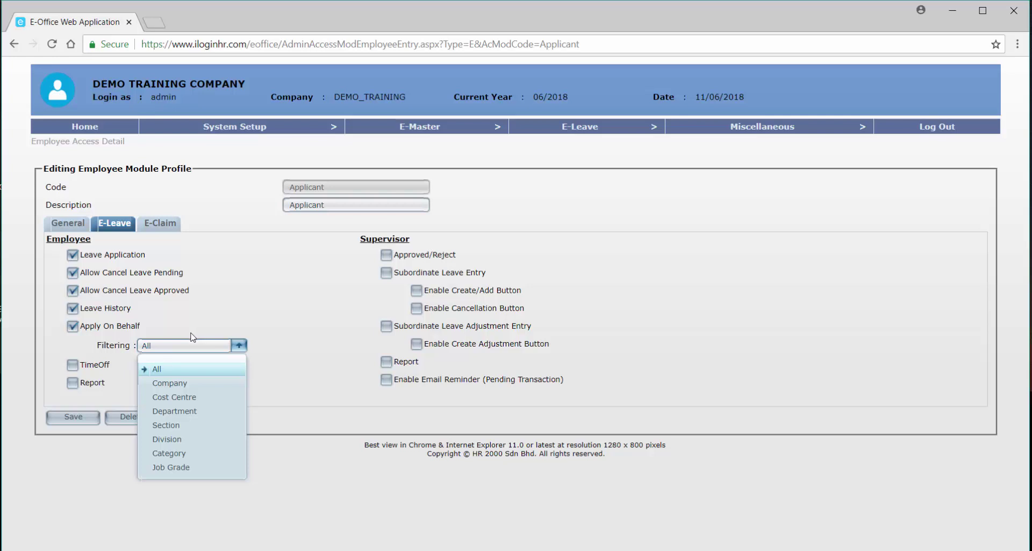
left_click(178, 412)
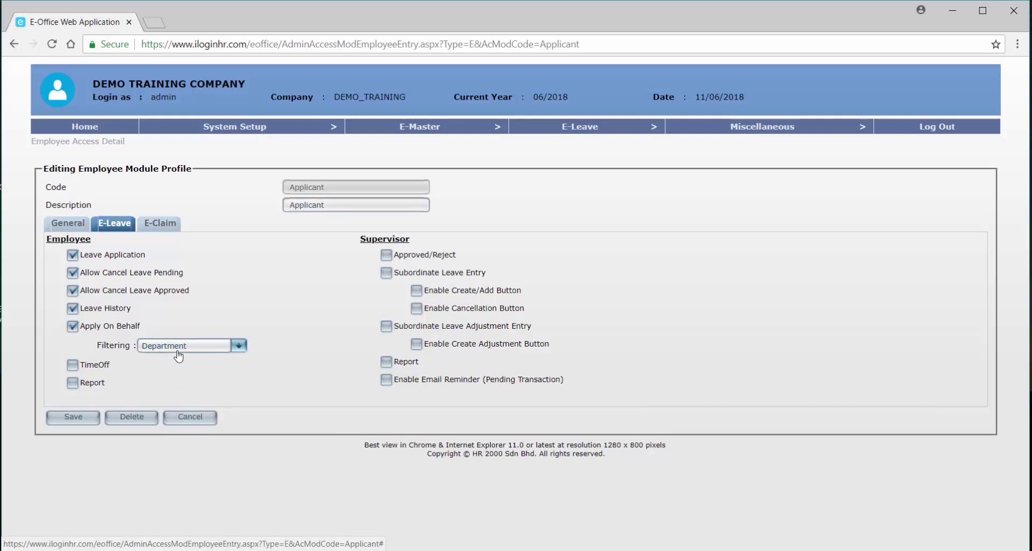
left_click(72, 366)
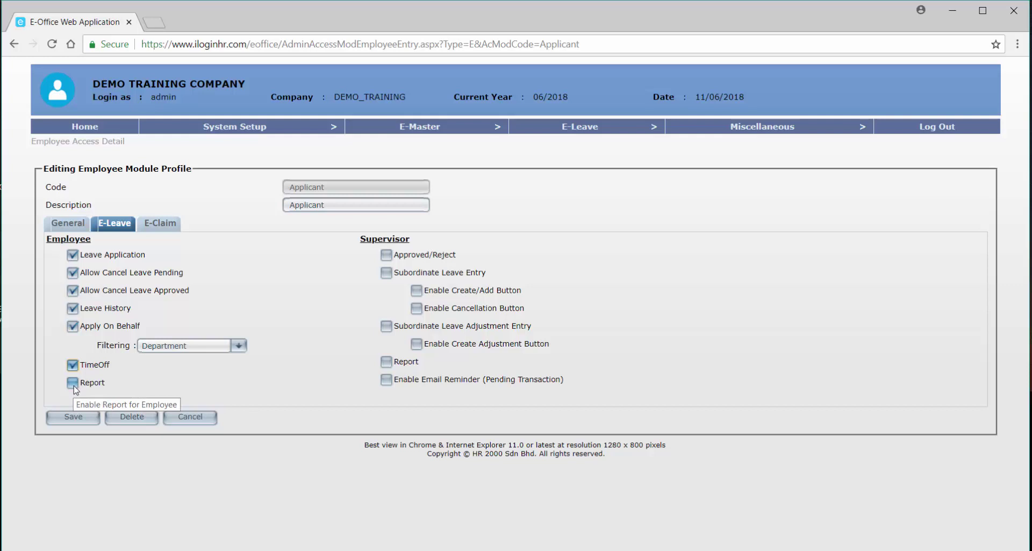
Enable Report for the Applicant profile, save it, and open the Approver profile.
left_click(74, 387)
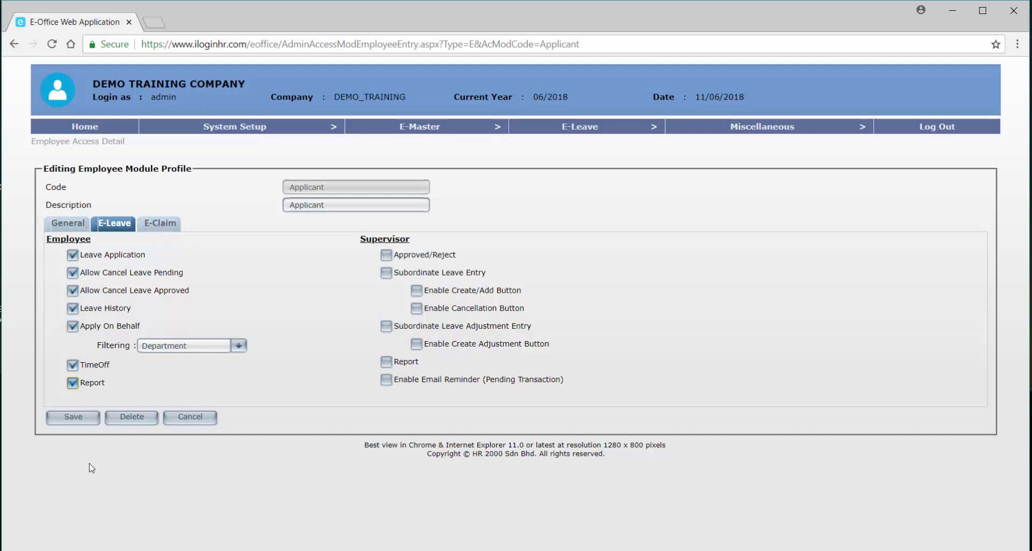
left_click(82, 423)
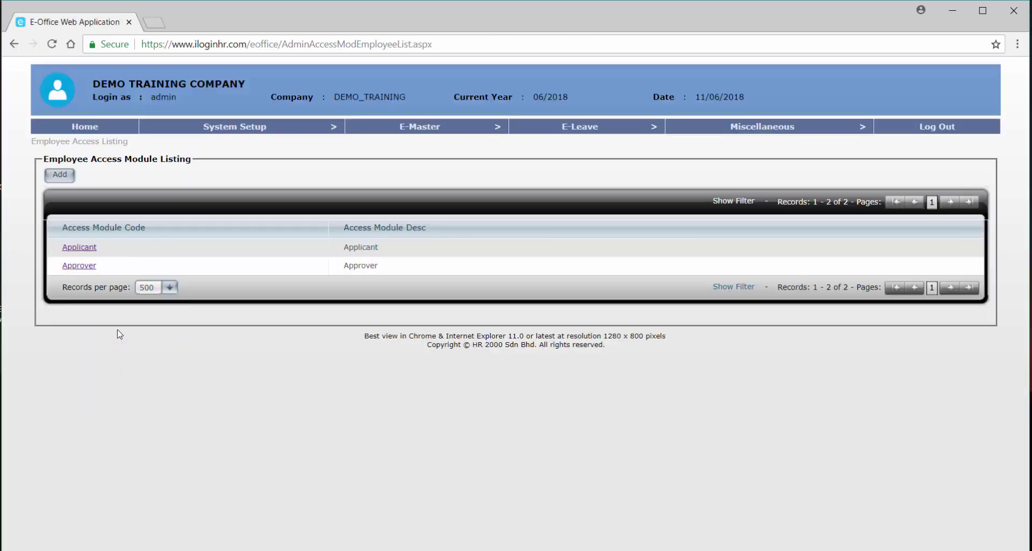
left_click(79, 266)
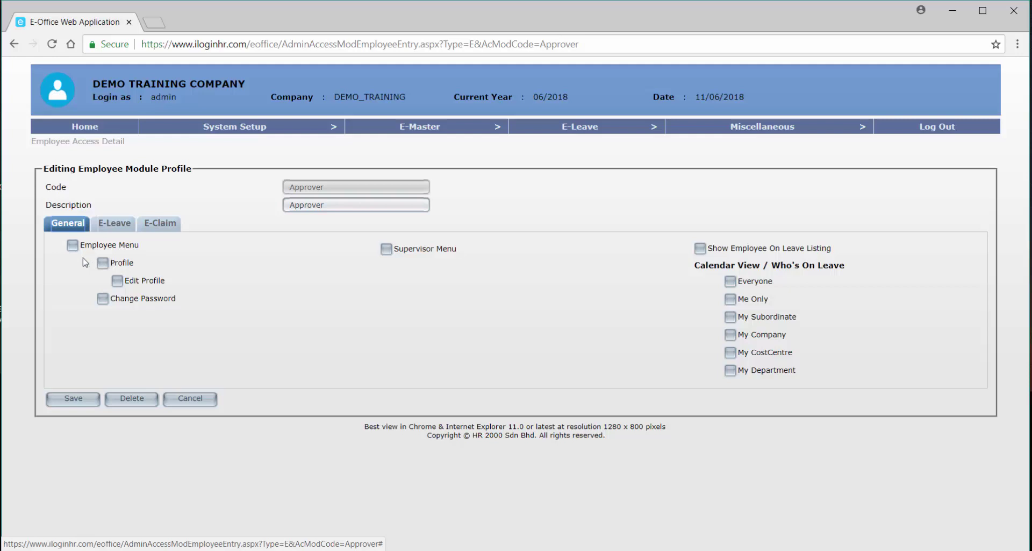
Give the Approver profile Employee Menu, Profile and Change Password permissions.
left_click(72, 245)
left_click(102, 262)
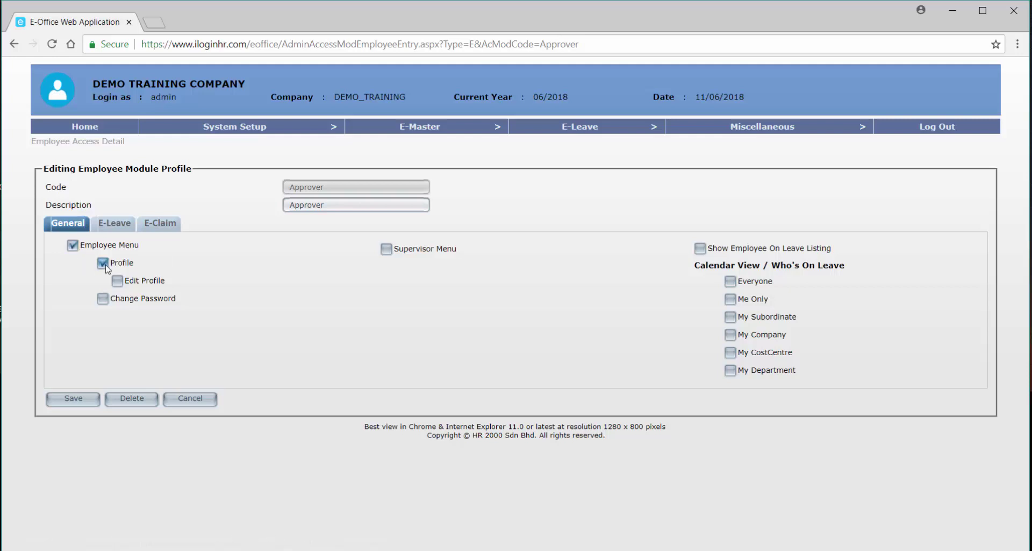
left_click(102, 299)
Grant Supervisor Menu and the on-leave listing with Me Only, My Department and My Subordinate views.
left_click(388, 254)
left_click(710, 252)
left_click(734, 301)
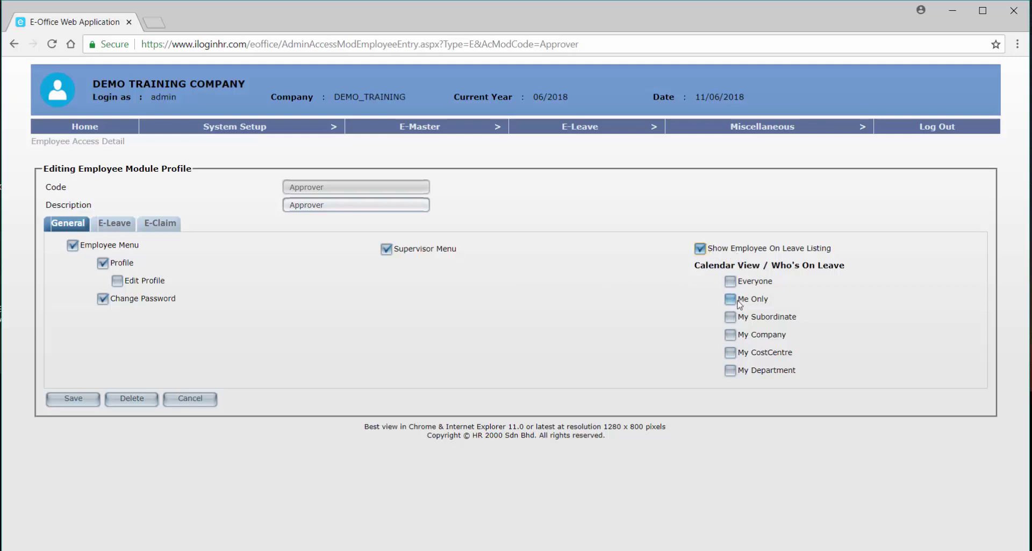
left_click(739, 371)
left_click(731, 316)
left_click(115, 226)
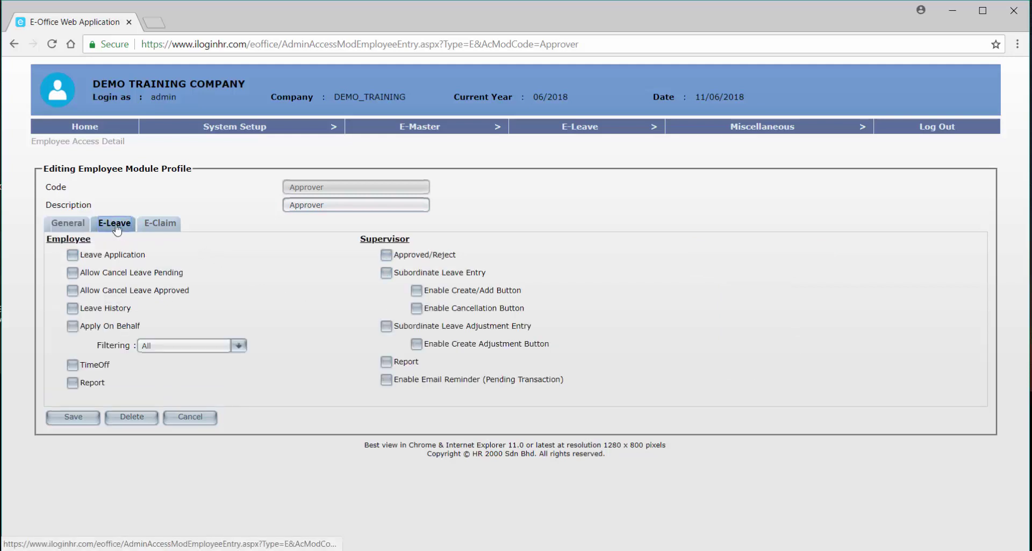
Tick Leave Application, both cancel options, Leave History, Apply On Behalf (Department), TimeOff and Report.
left_click(129, 256)
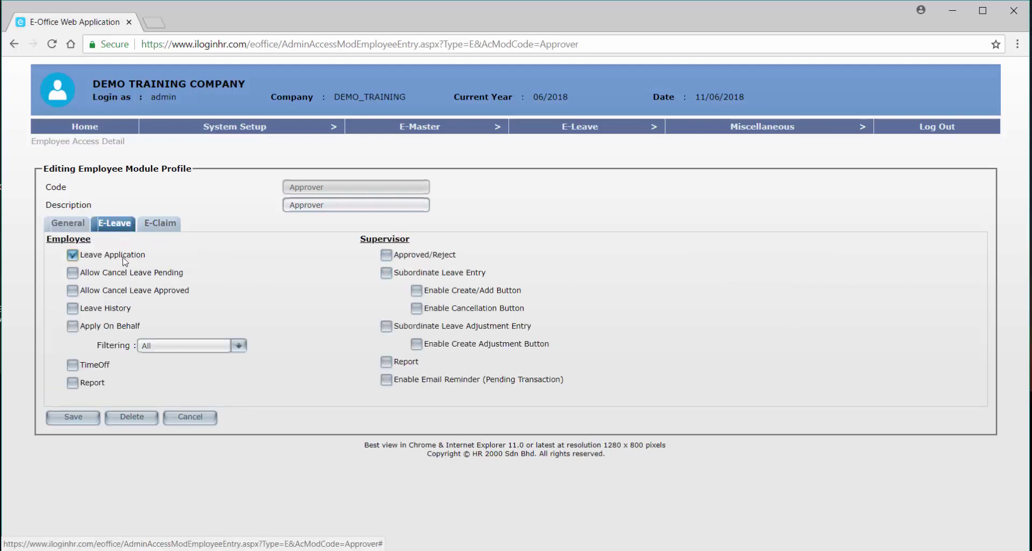
left_click(129, 277)
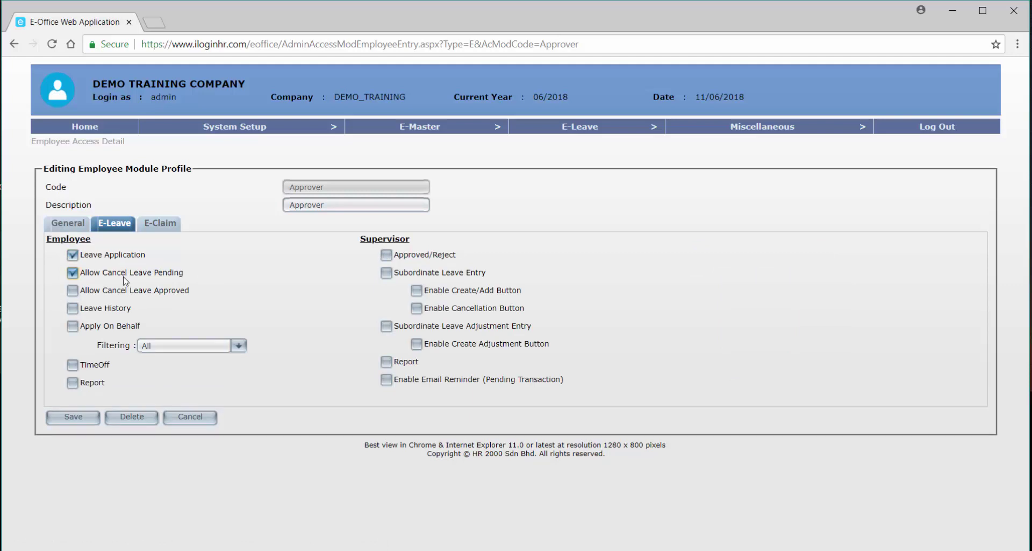
left_click(109, 294)
left_click(86, 310)
left_click(73, 325)
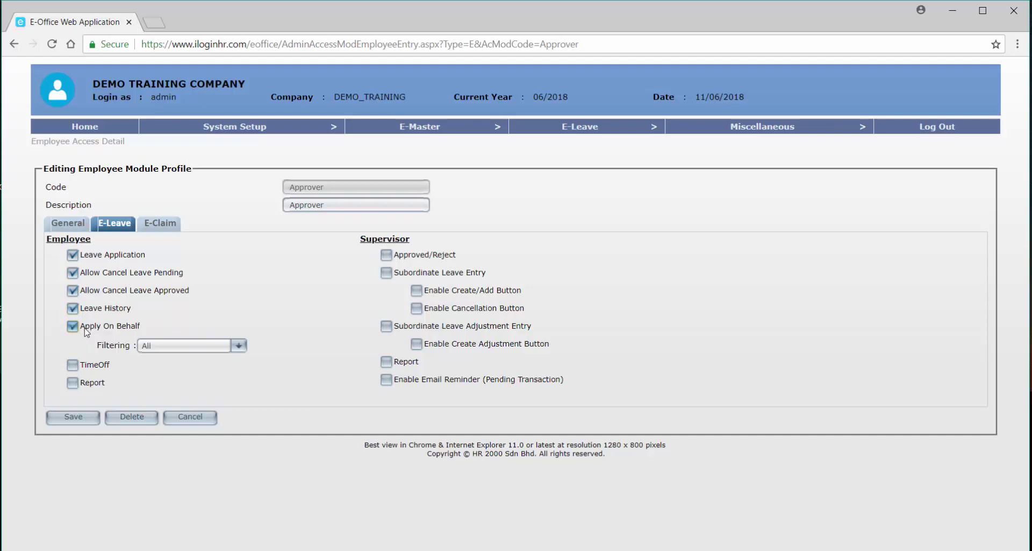
left_click(185, 345)
left_click(183, 412)
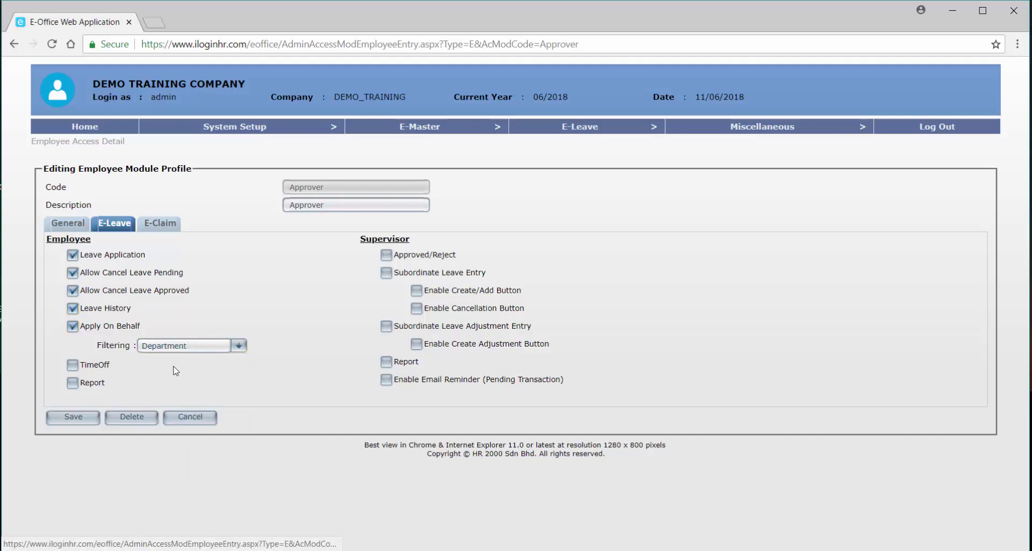
left_click(100, 365)
left_click(94, 384)
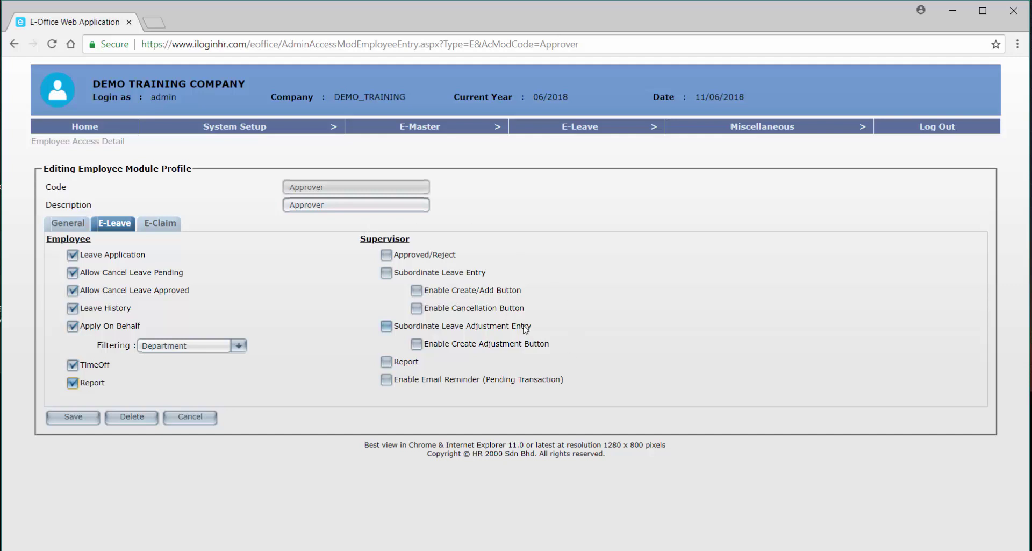
Grant supervisor Approved/Reject and Subordinate Leave Entry, leaving Enable Create/Add Button unticked.
left_click(414, 258)
left_click(392, 275)
left_click(436, 293)
left_click(417, 291)
Untick Subordinate Leave Entry; enable Supervisor Report and pending-transaction email reminders.
left_click(403, 276)
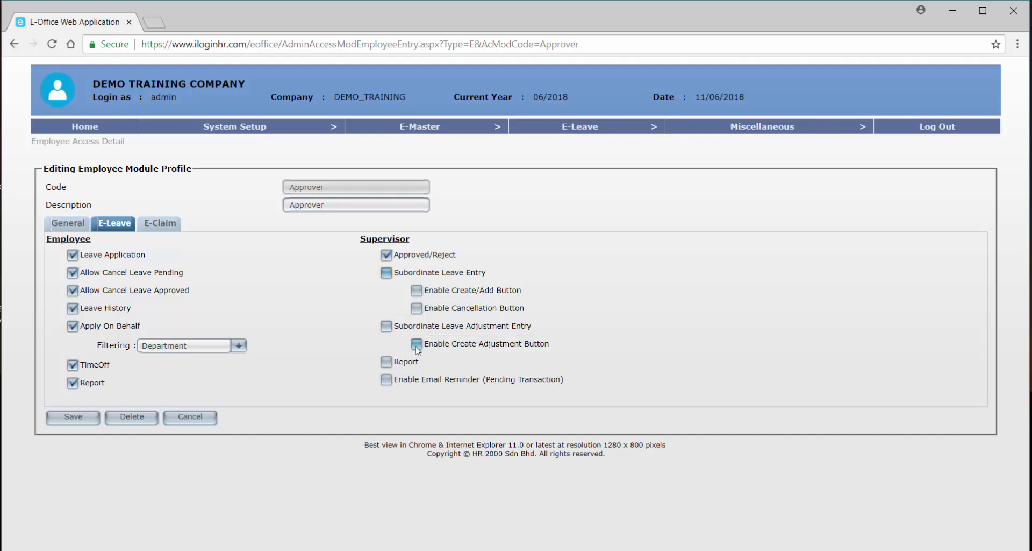
left_click(386, 365)
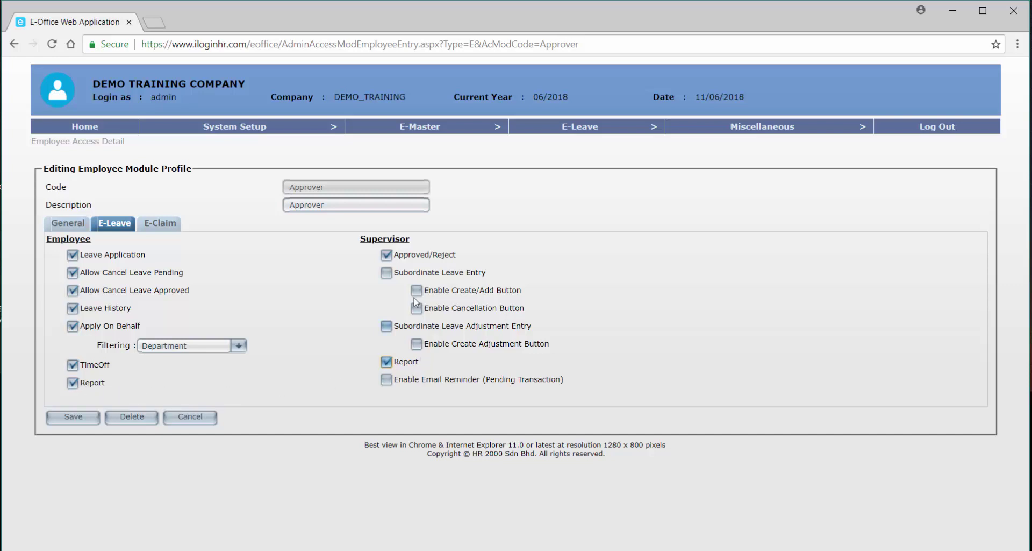
left_click(406, 379)
Save the Approver profile's leave access settings.
left_click(68, 418)
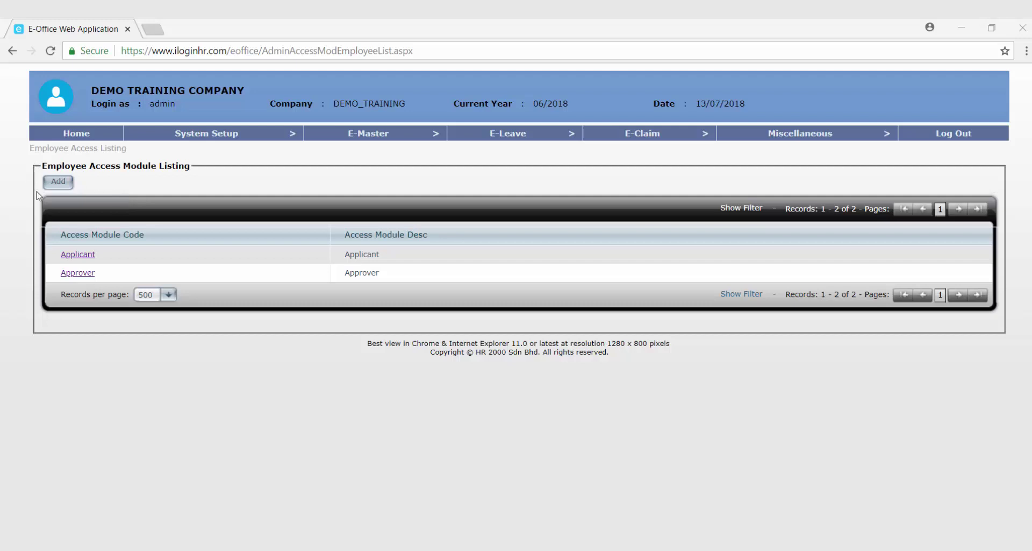
Add a new employee access profile and select its Code field.
left_click(57, 185)
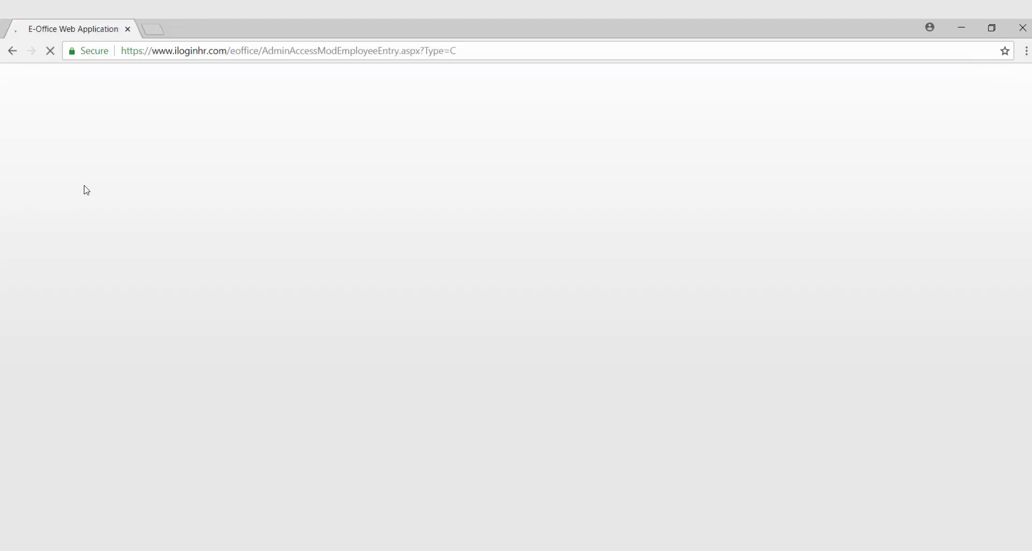
left_click(331, 195)
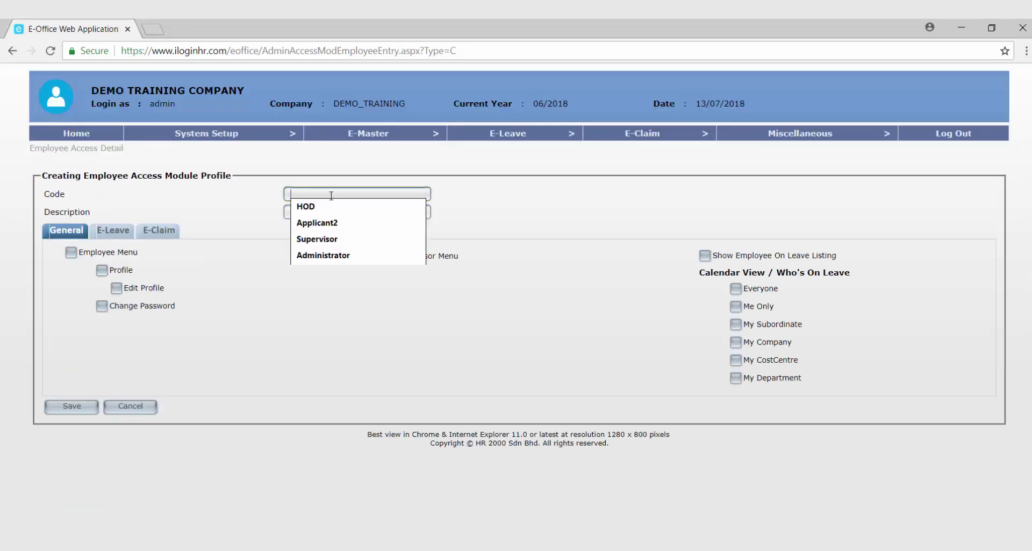
Set the new profile's Code and Description to Applicant2.
left_click(317, 223)
left_click(329, 210)
type("Applicant2")
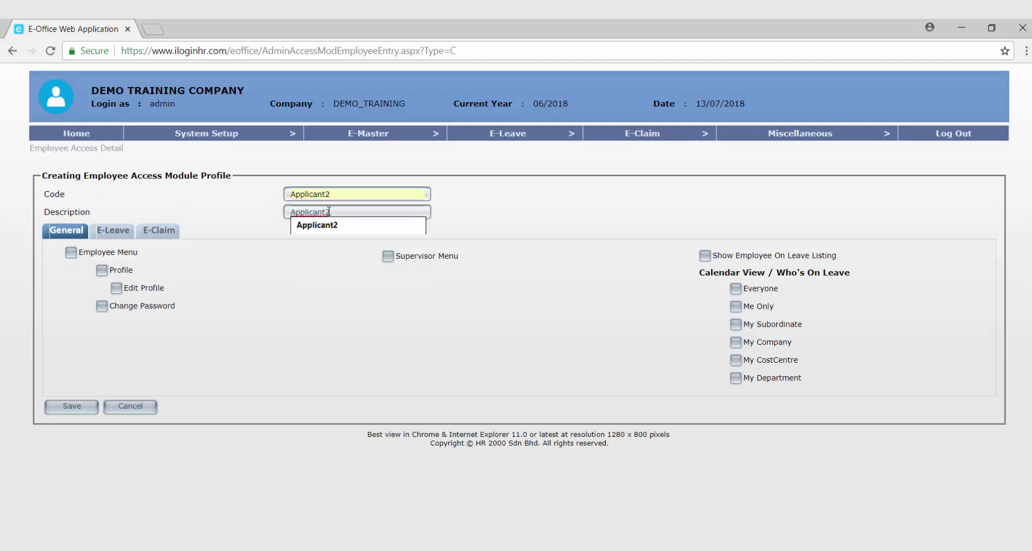
left_click(212, 214)
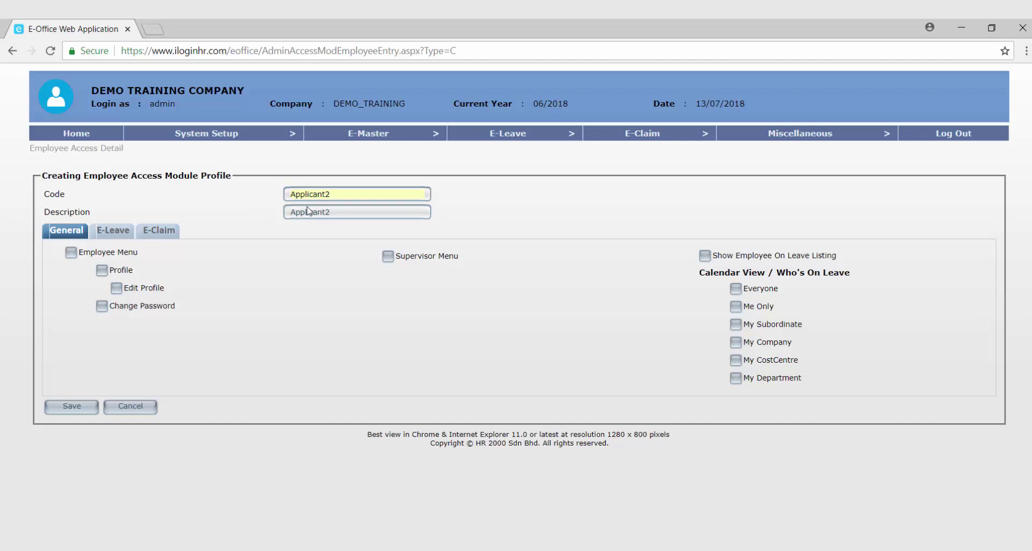
Grant Employee Menu, Profile, Edit Profile, Change Password, and Me Only, My Department, Everyone views.
left_click(109, 256)
left_click(111, 270)
left_click(116, 290)
left_click(102, 308)
left_click(750, 310)
left_click(759, 383)
left_click(768, 291)
left_click(110, 231)
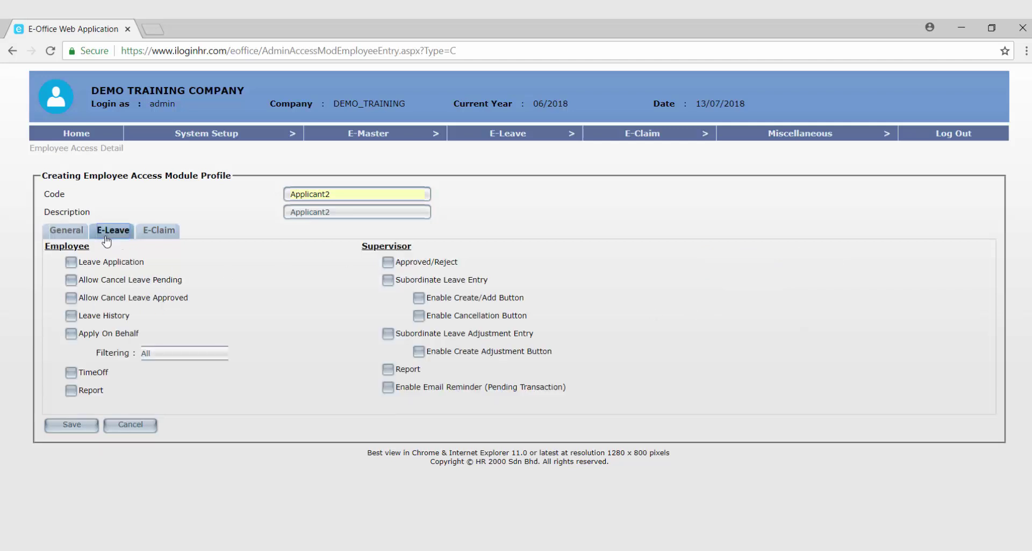
Tick Leave Application, both Allow Cancel options, Leave History, Apply On Behalf and Report for Applicant2.
left_click(118, 263)
left_click(121, 281)
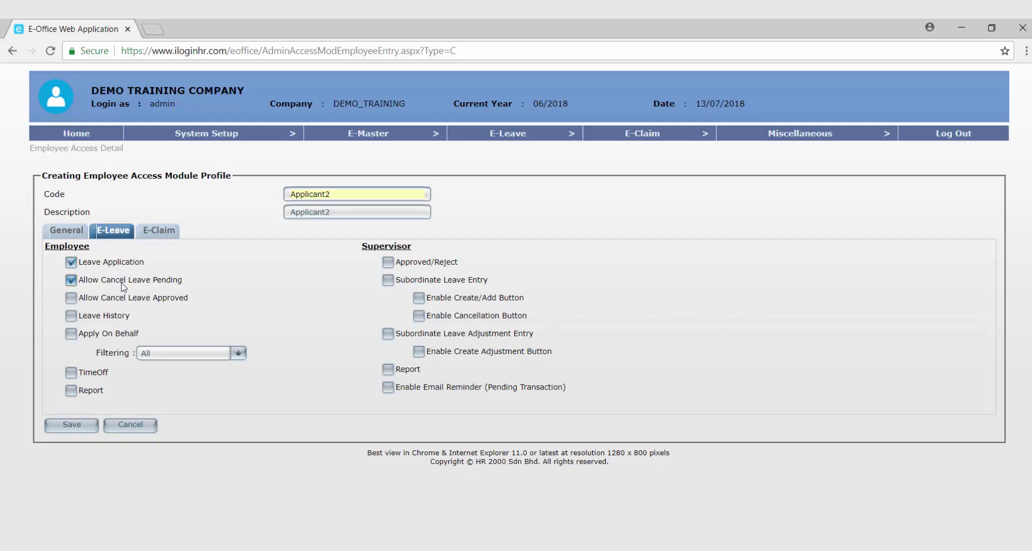
left_click(121, 299)
left_click(119, 317)
left_click(124, 334)
left_click(91, 396)
Save the new Applicant2 profile so it is listed with Applicant and Approver.
left_click(89, 428)
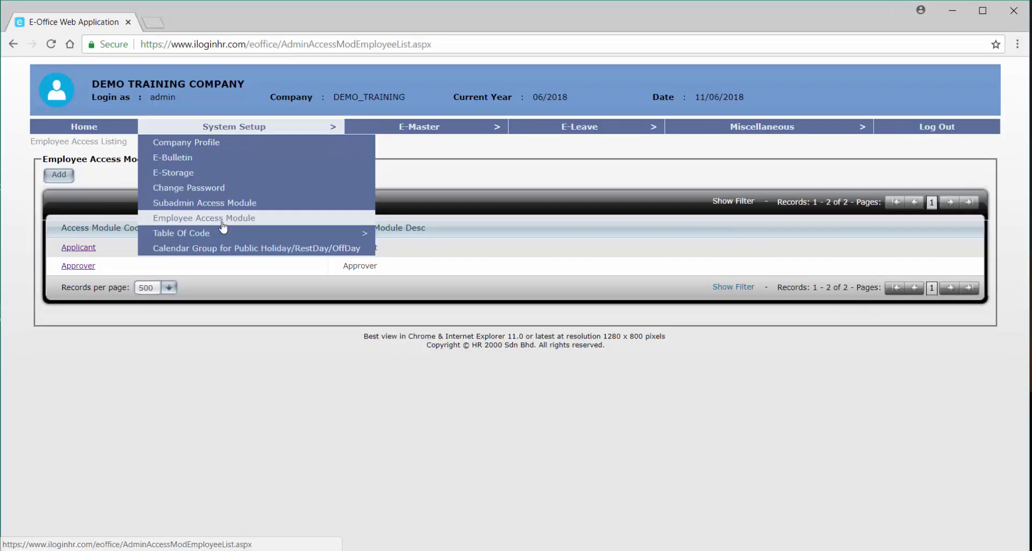
mouse_move(226, 241)
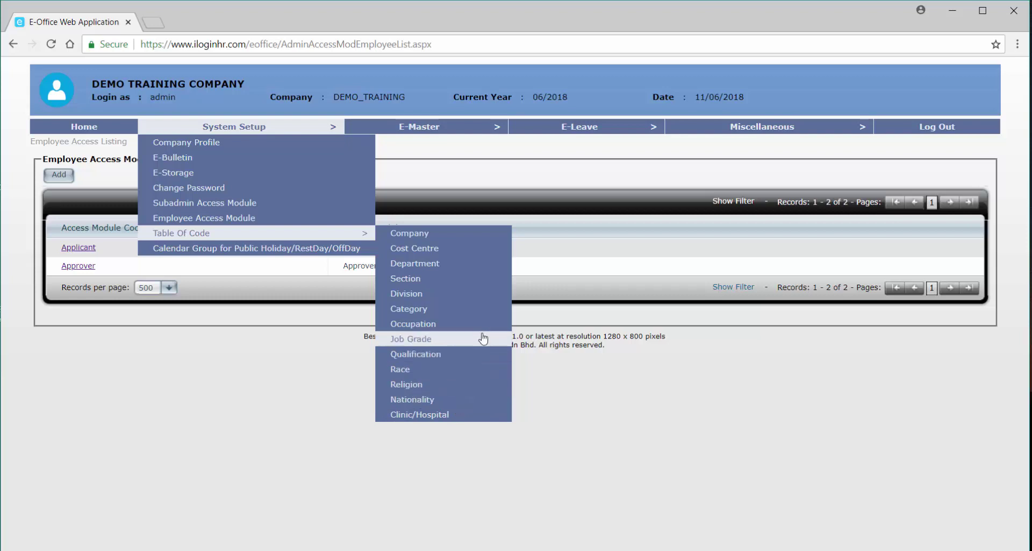
Choose Department under System Setup > Table Of Code to show its empty listing.
left_click(455, 270)
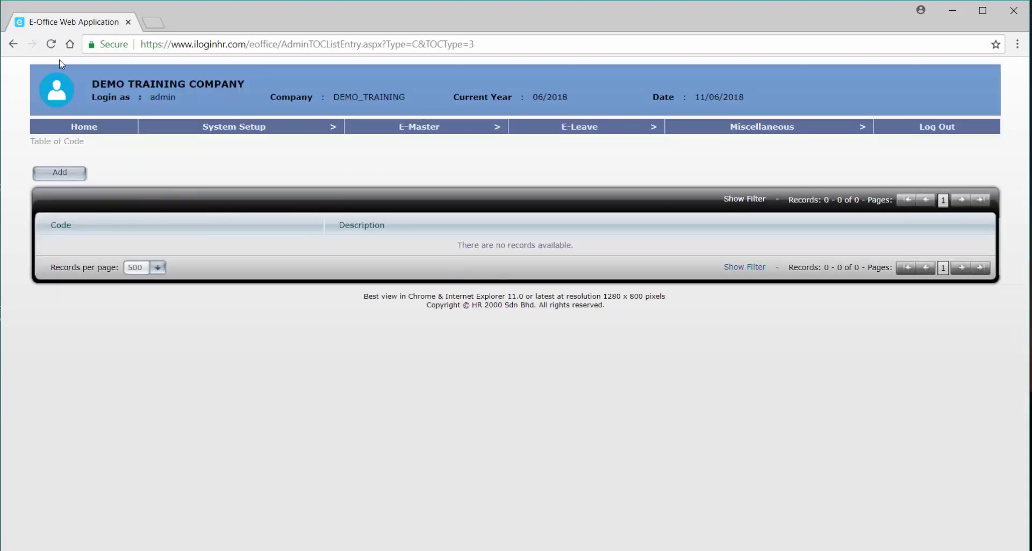
Add department code SALES with description SALES.
left_click(52, 173)
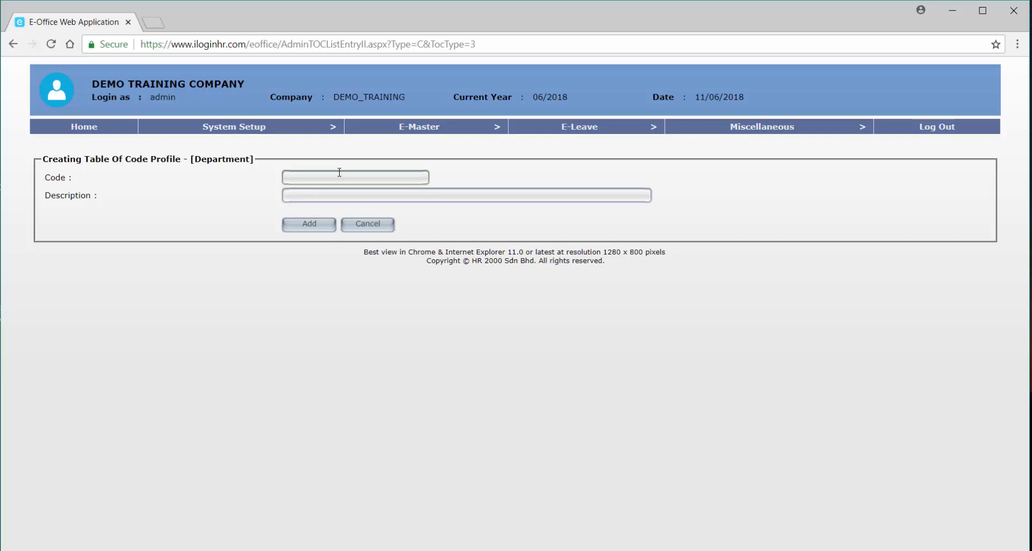
type("sal")
type("SALES")
key("Tab")
type("S")
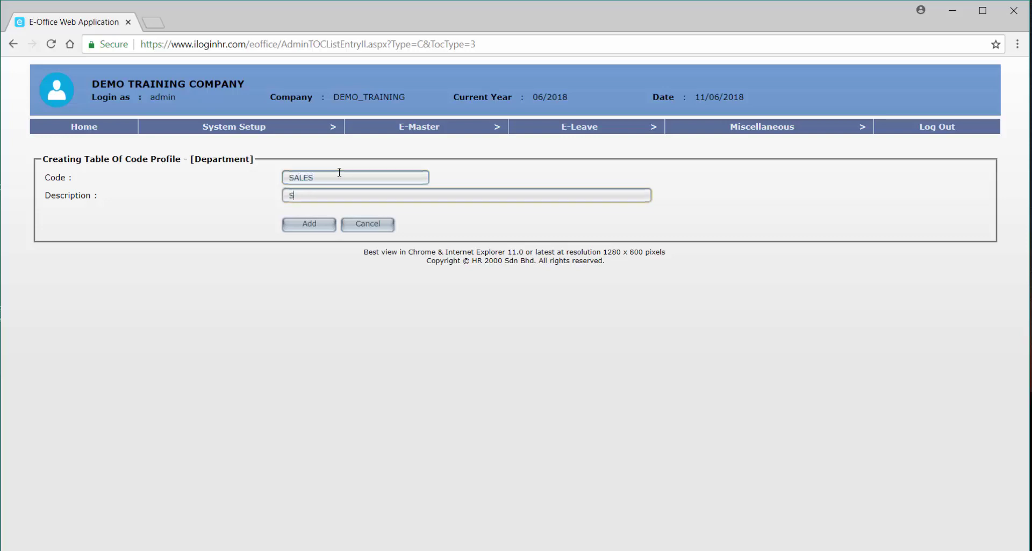
type("ALES")
left_click(331, 223)
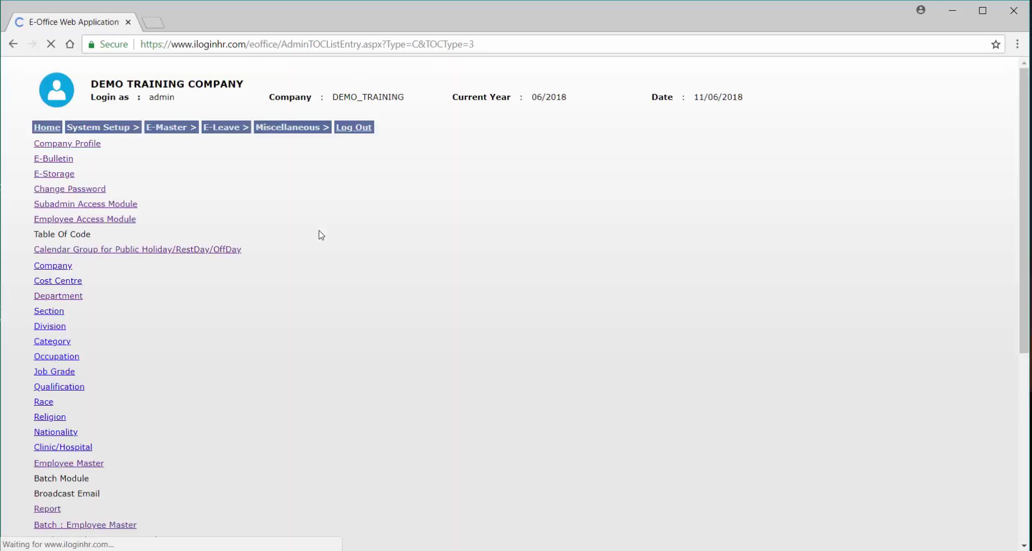
Add department code PACKAGING.
left_click(74, 170)
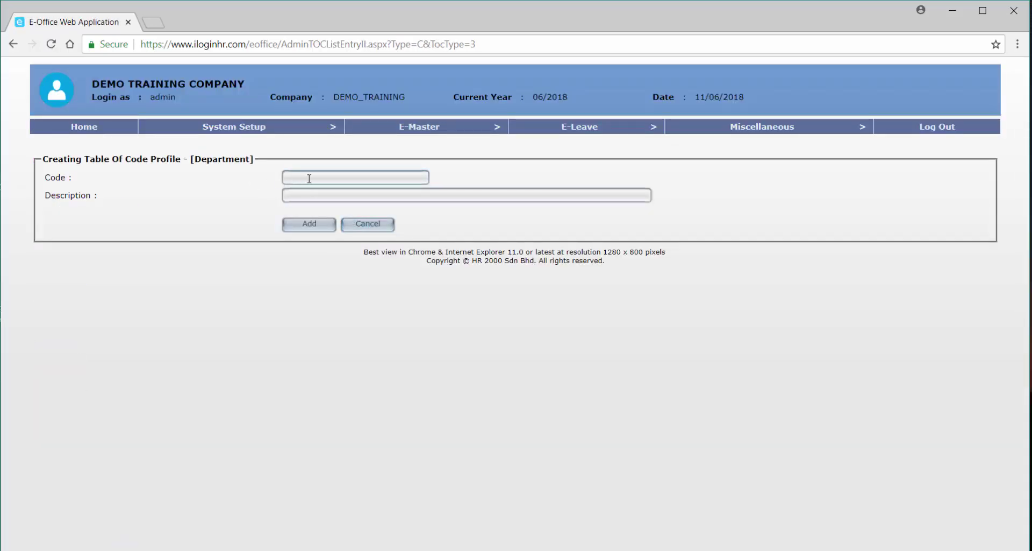
type("PACKAGING")
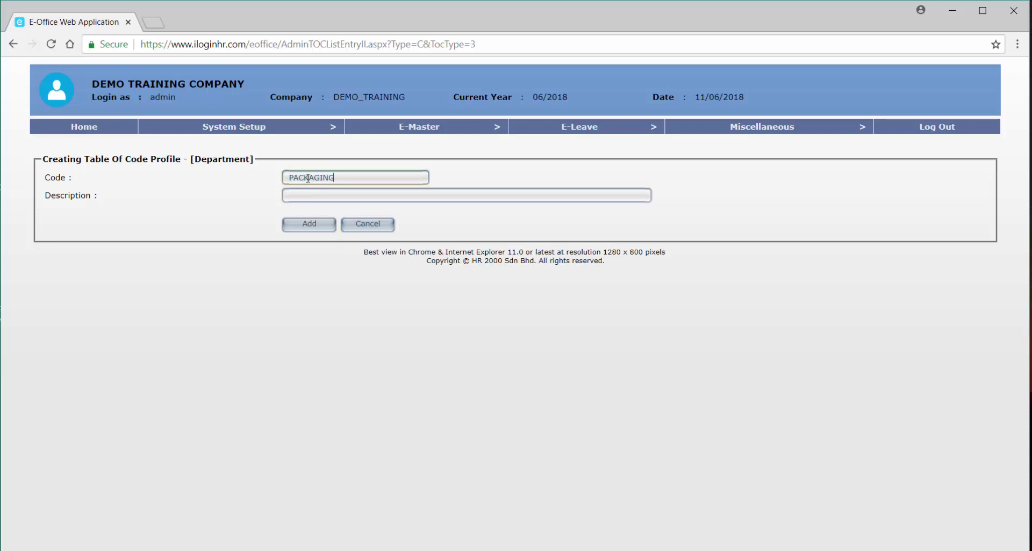
key("Tab")
type("PACKAGING")
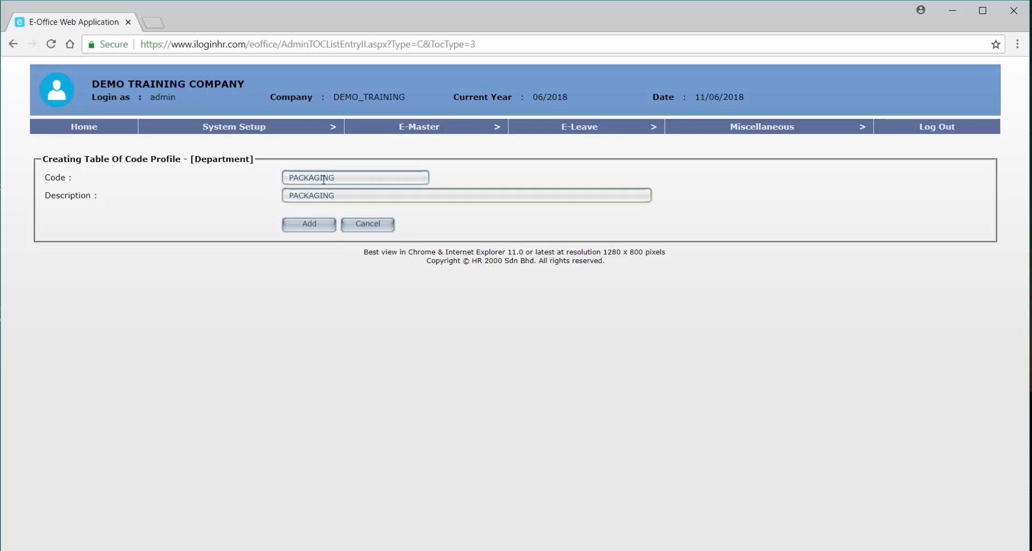
left_click(321, 226)
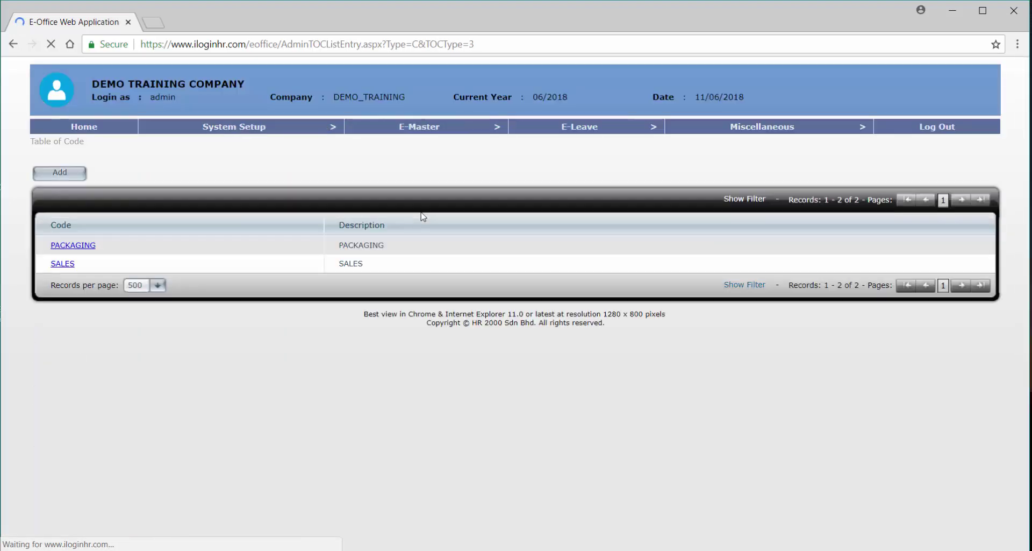
Add department code HR with description HUMAN RESOURCE.
left_click(78, 179)
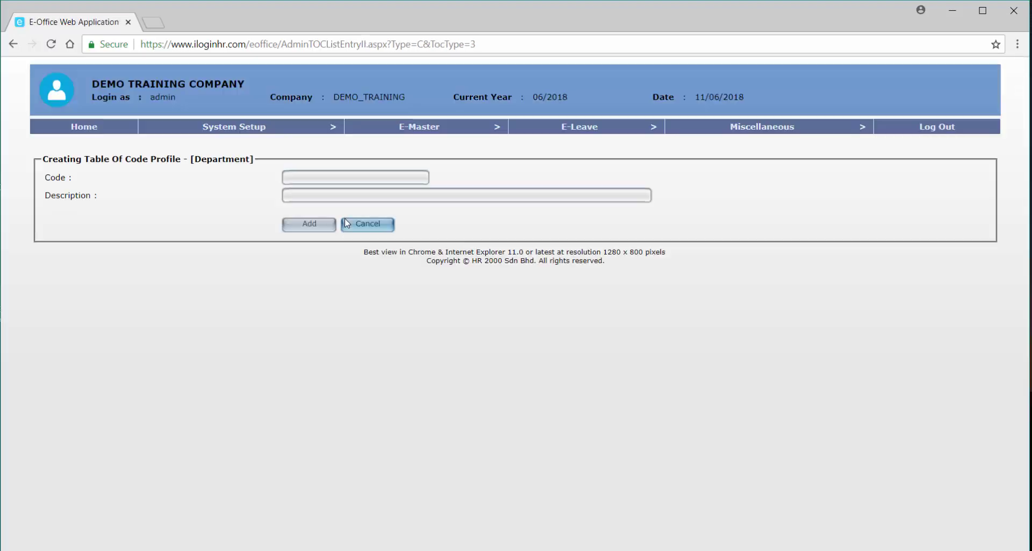
left_click(348, 177)
type("HR")
key("Tab")
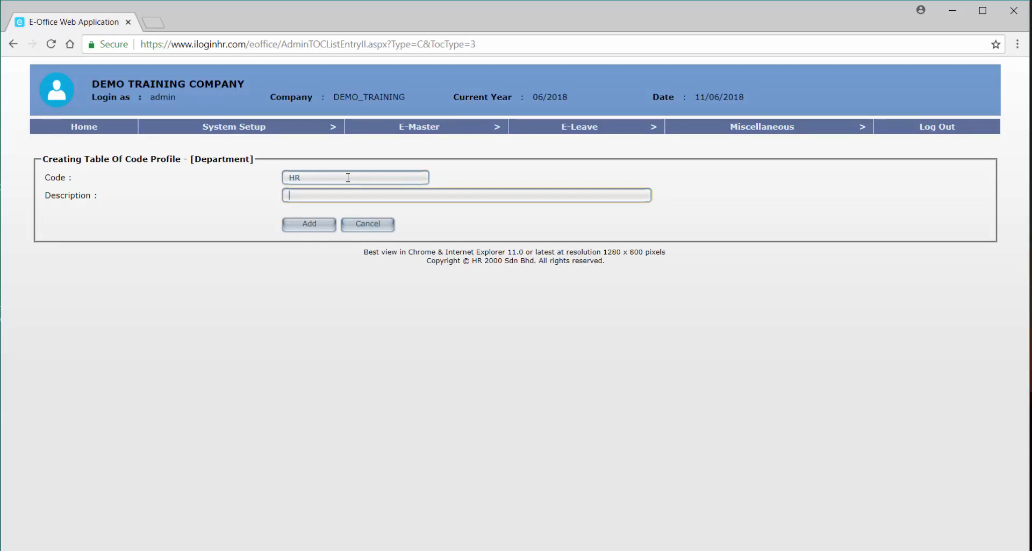
type("HUMAN RESOURCE")
left_click(311, 222)
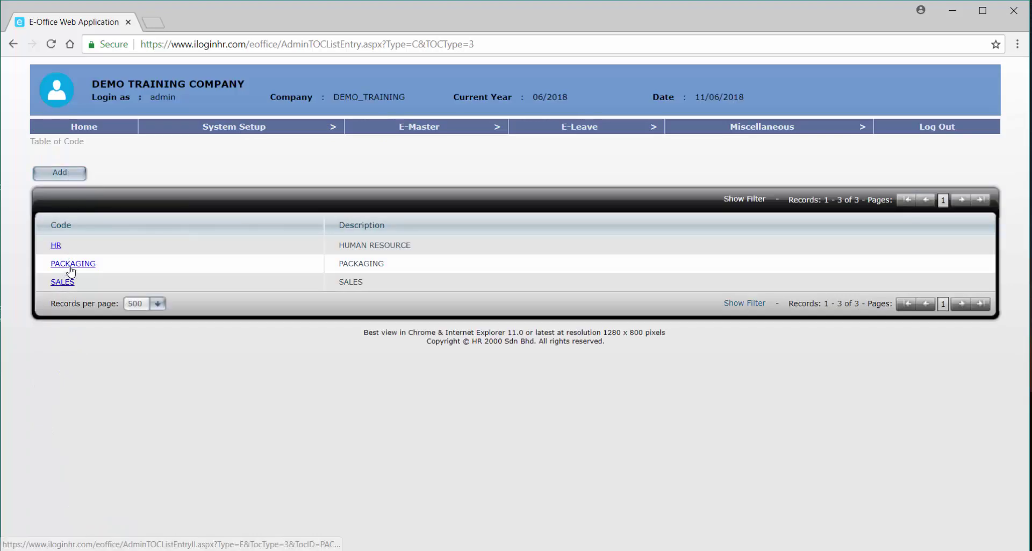
Expand System Setup > Table Of Code to reveal Cost Centre, Category and Occupation.
mouse_move(241, 129)
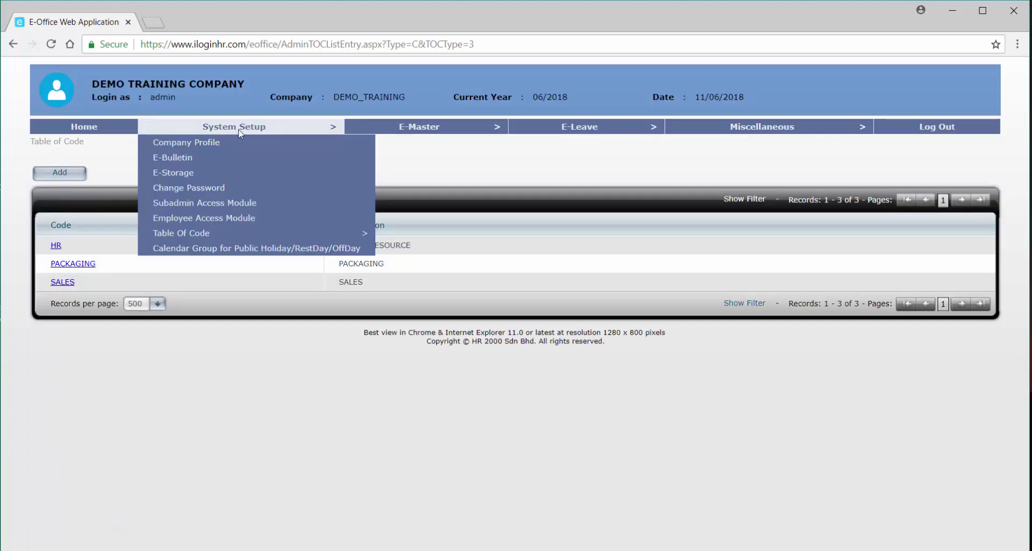
mouse_move(273, 236)
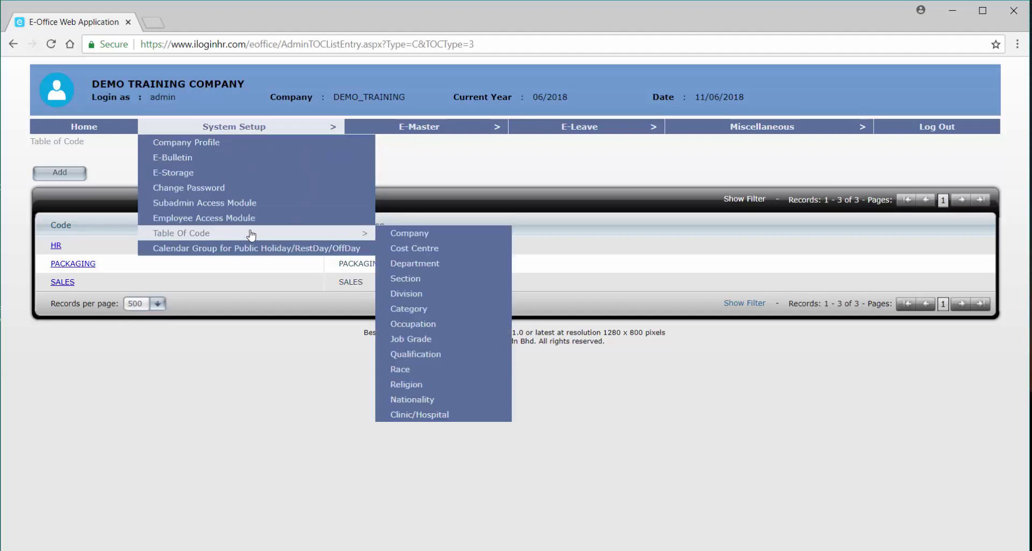
mouse_move(258, 221)
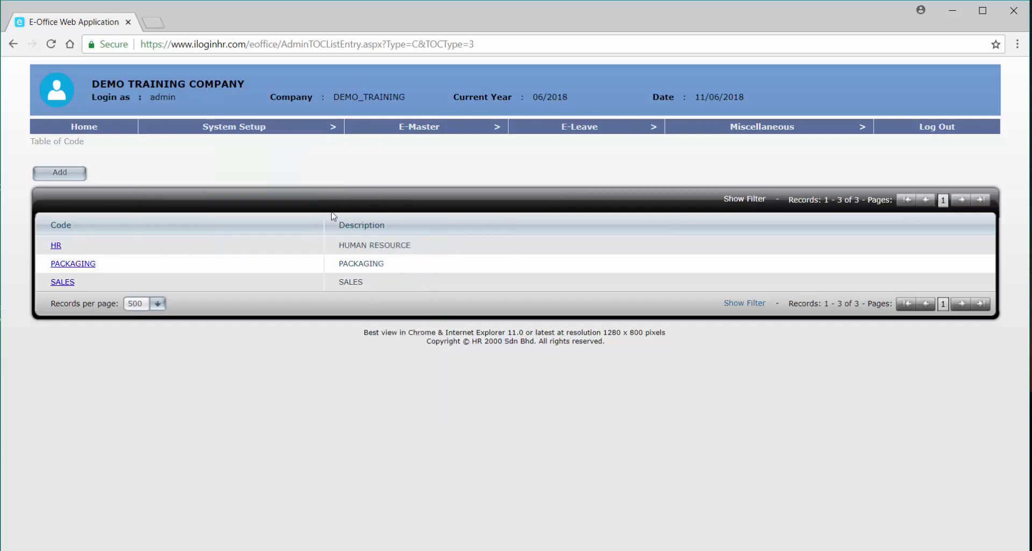
mouse_move(281, 129)
mouse_move(309, 237)
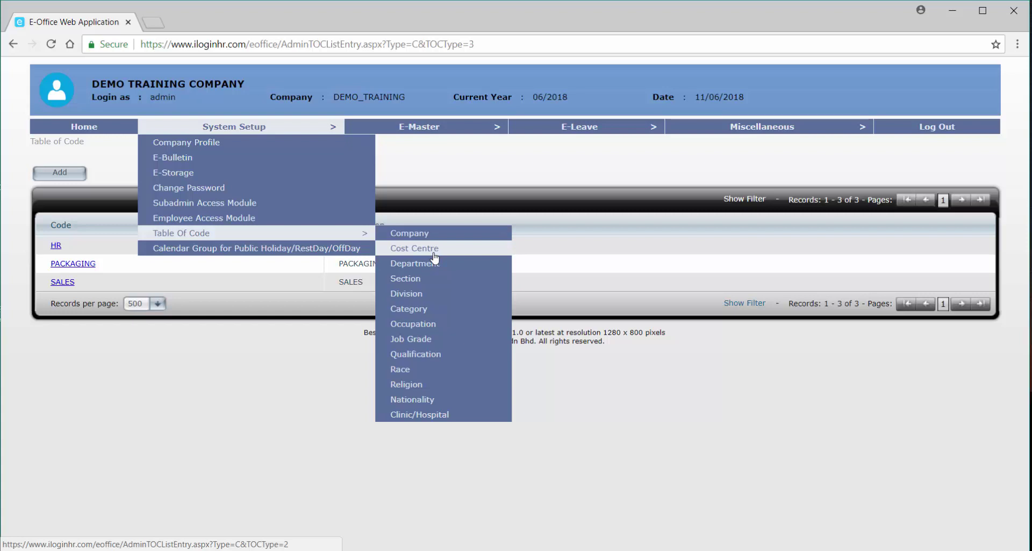
In the Cost Centre codes, add HQ with description HEADQUARTER.
left_click(434, 252)
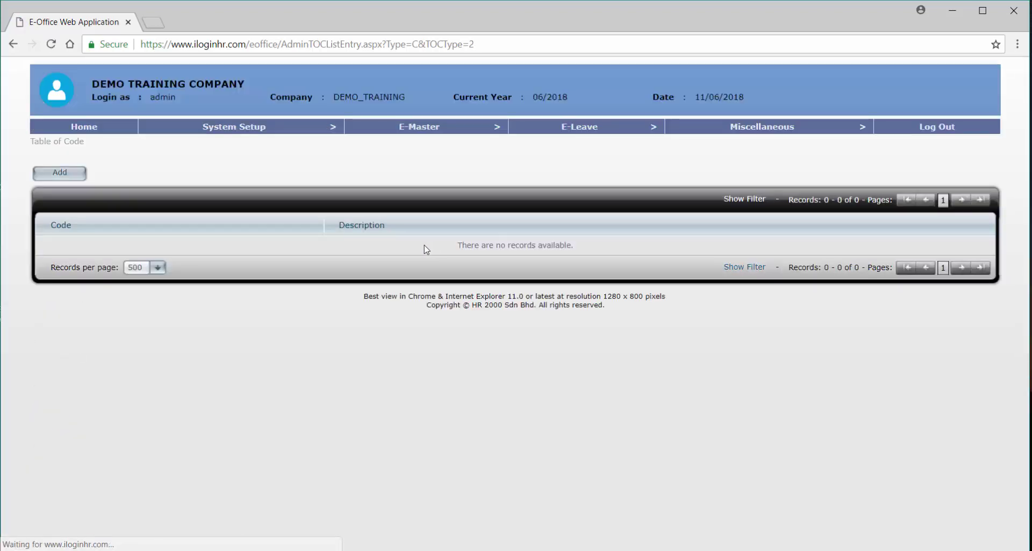
left_click(78, 171)
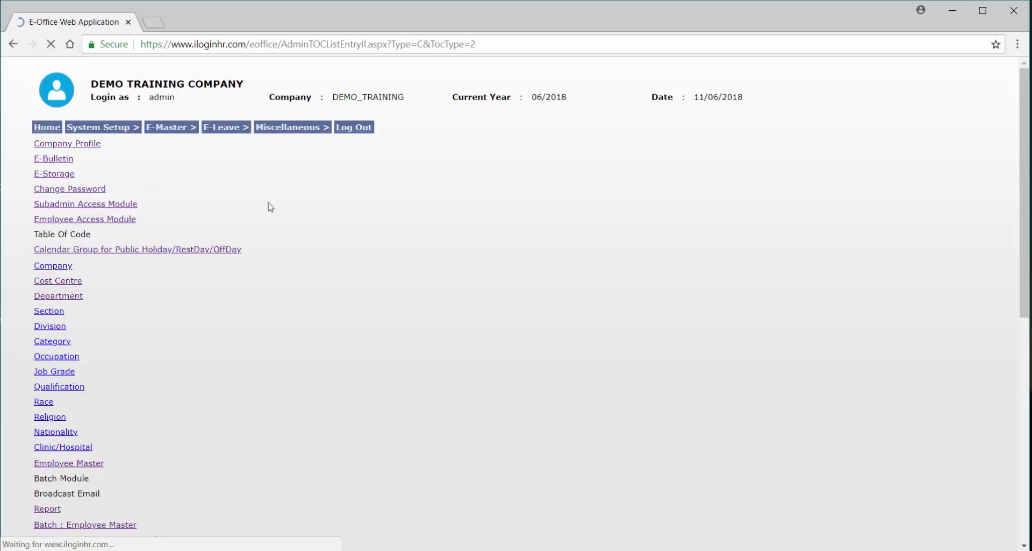
left_click(324, 176)
type("HQ")
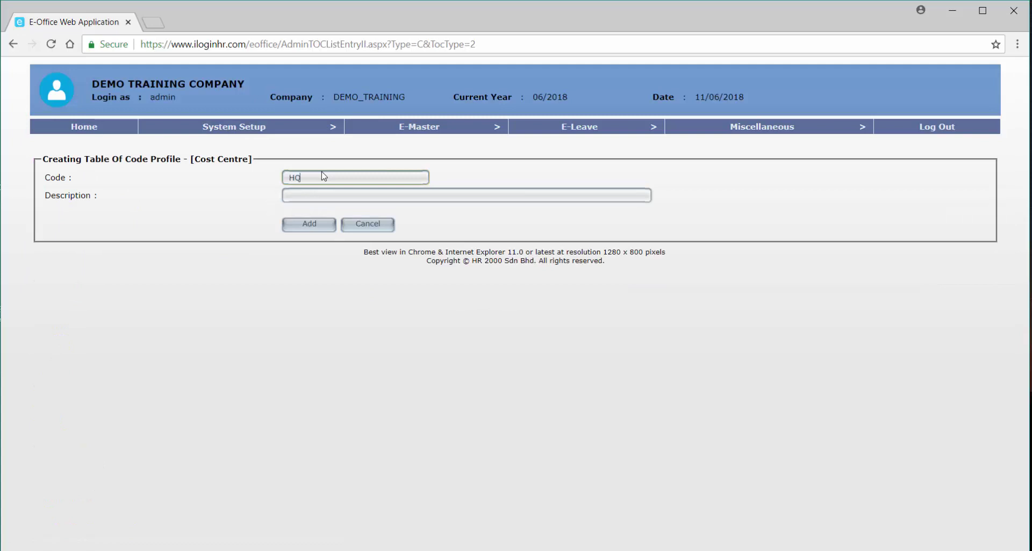
key("Tab")
type("HEADQUARTER")
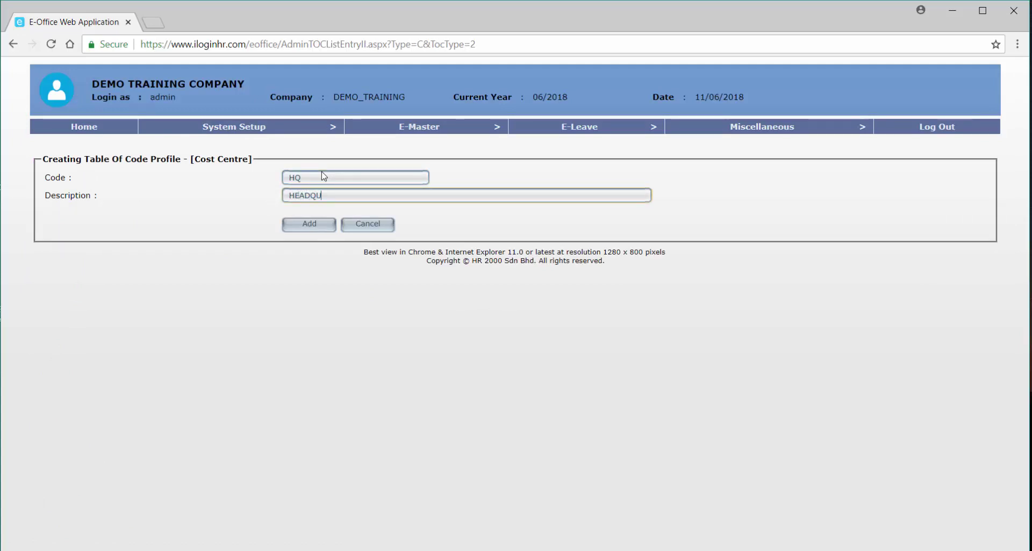
left_click(320, 222)
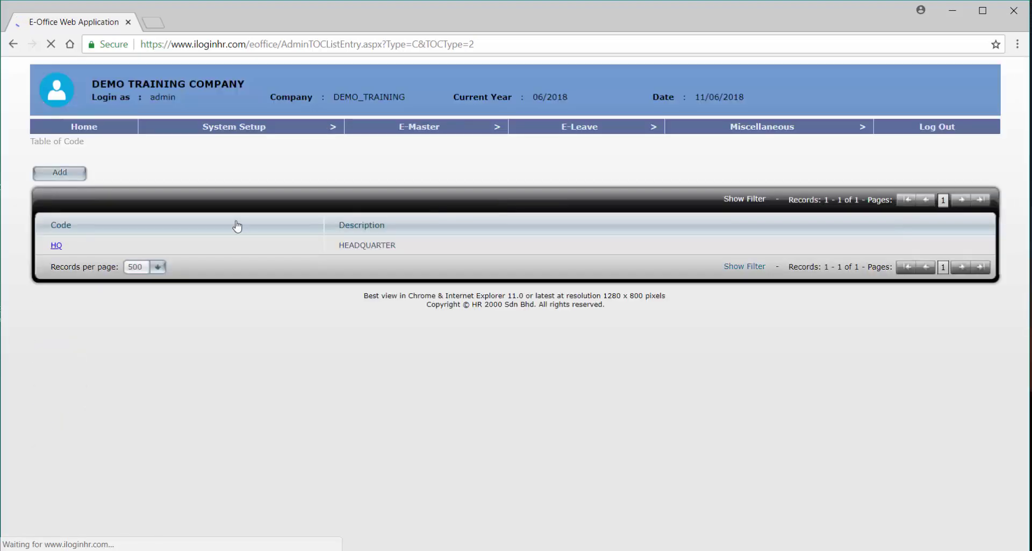
Add cost centre JOHOR with description JOHOR BRANCH.
left_click(69, 171)
left_click(328, 178)
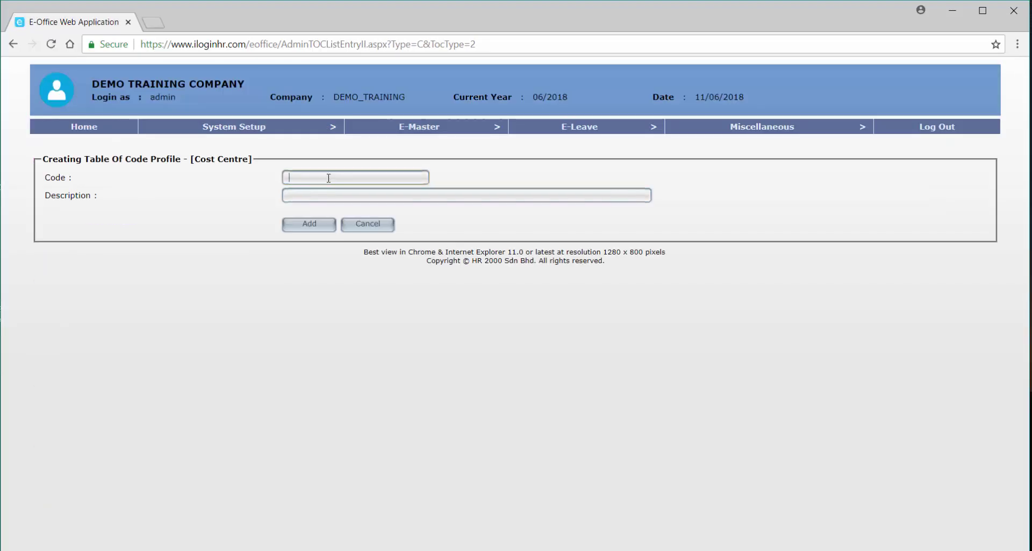
type("JOHOR")
key("Tab")
type("JOH")
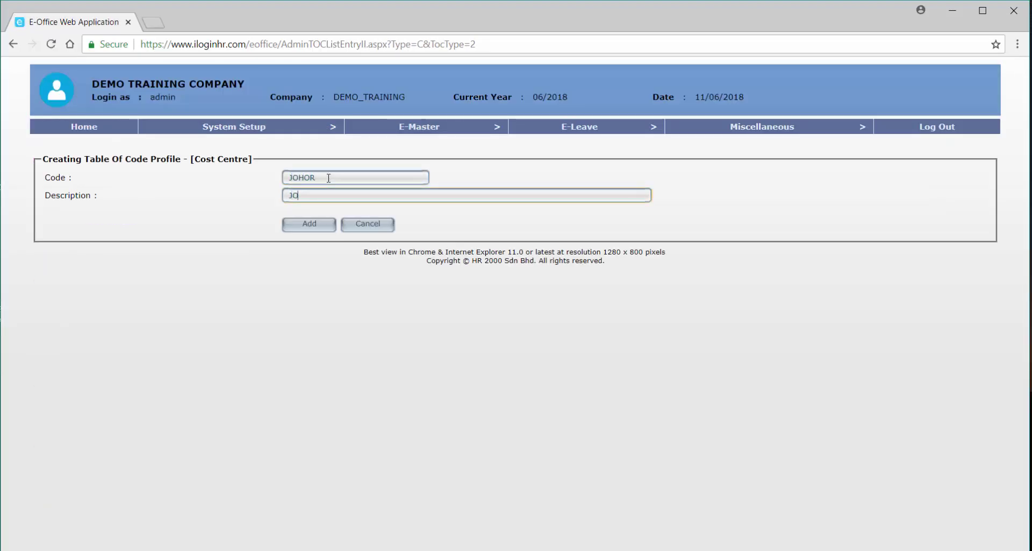
type("OR")
key("BackSpace")
key("BackSpace")
type("OR BRANCH")
left_click(312, 226)
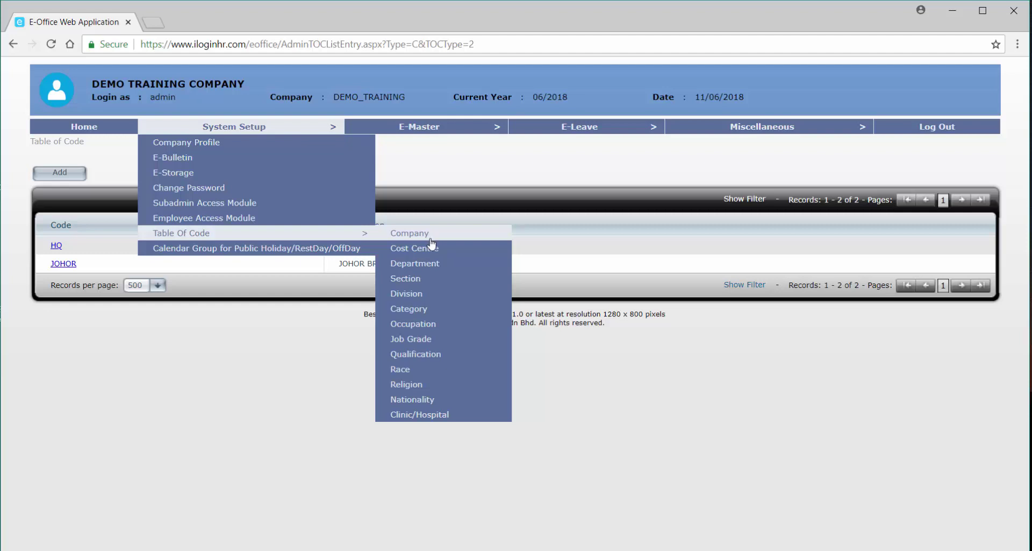
In the Occupation codes, add HR MGR described as HUMAN RESOURCE MANAGER.
left_click(423, 324)
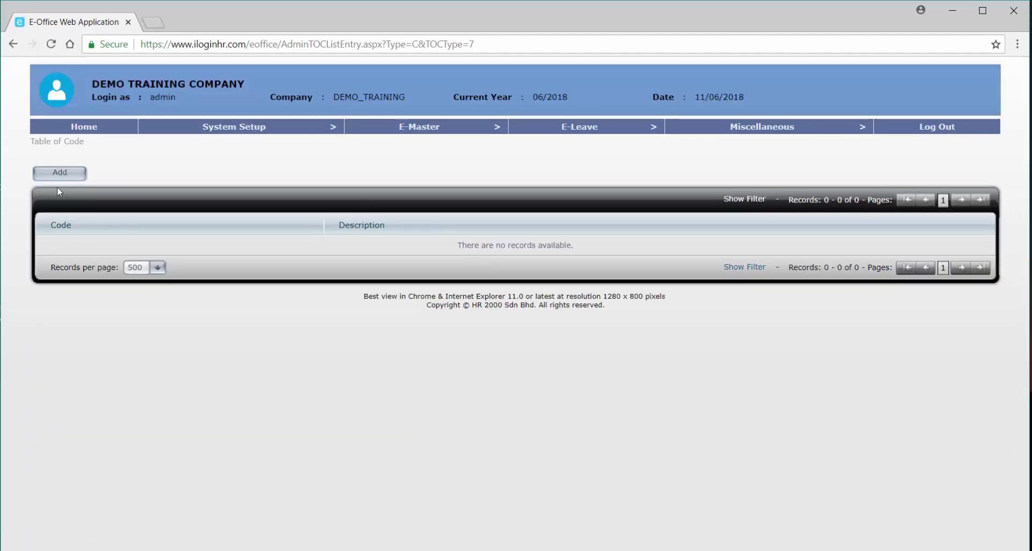
left_click(60, 175)
left_click(320, 180)
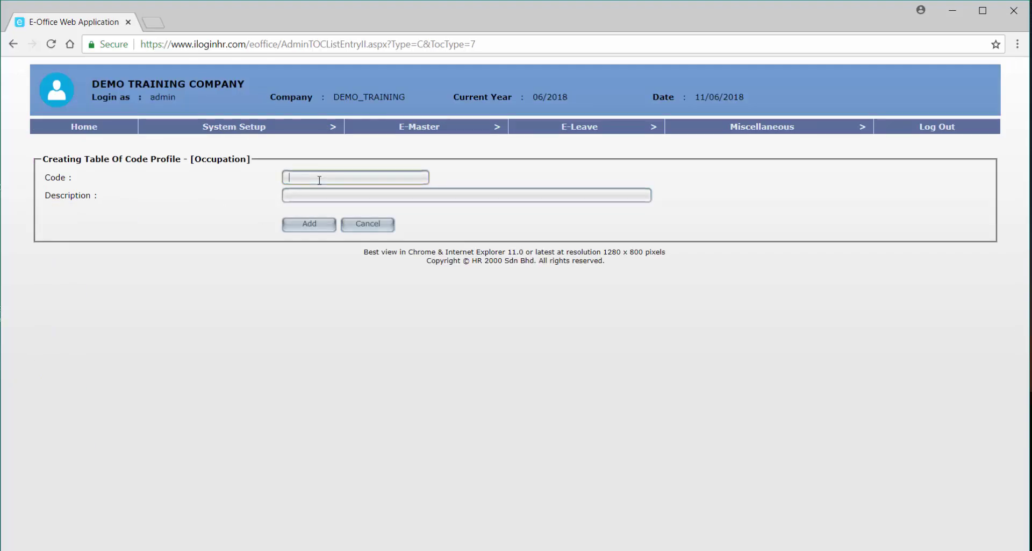
type("HR MGR")
key("Tab")
type("HU")
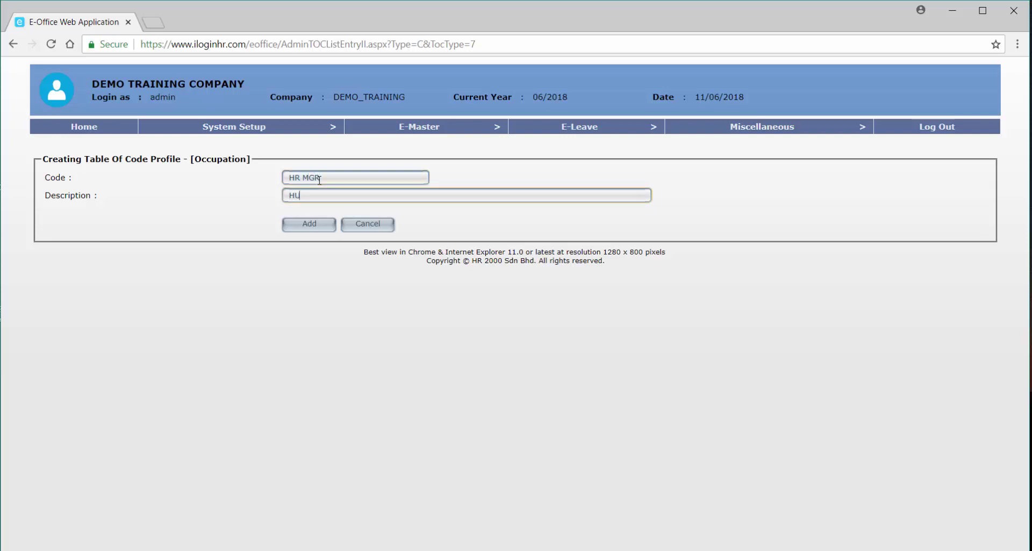
type("MAN RESOURCE MANAGER")
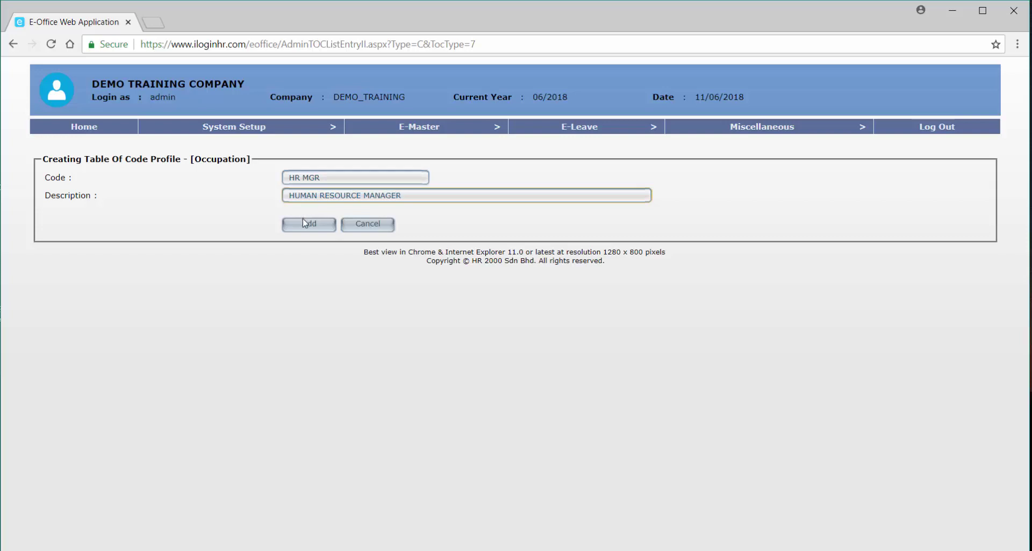
left_click(305, 223)
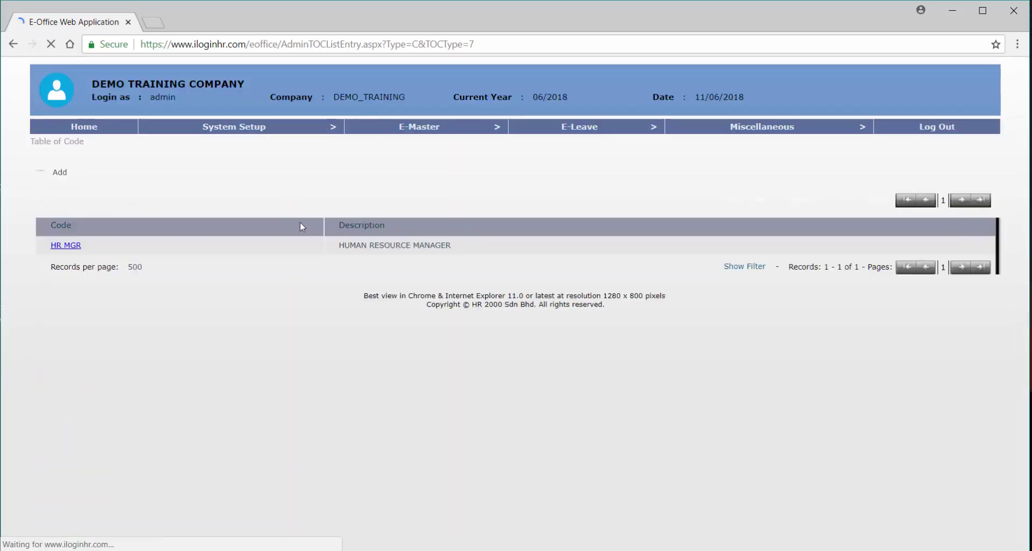
Add occupation code ASST MGR described as ASSISTANT MANAGER.
left_click(79, 177)
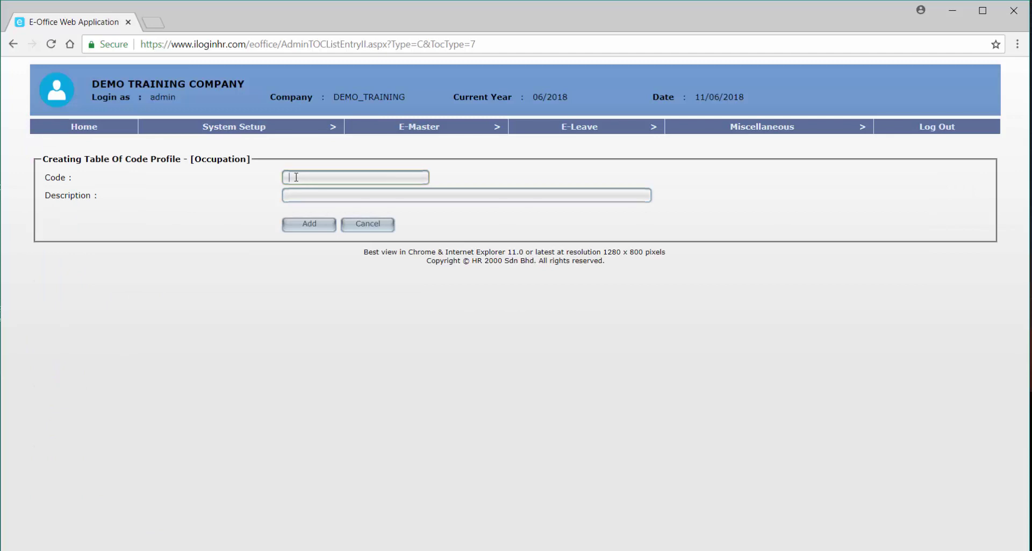
type("AS")
type("ST")
type(" S")
type("T")
key("BackSpace")
key("BackSpace")
type("MGR")
key("Tab")
type("ASS")
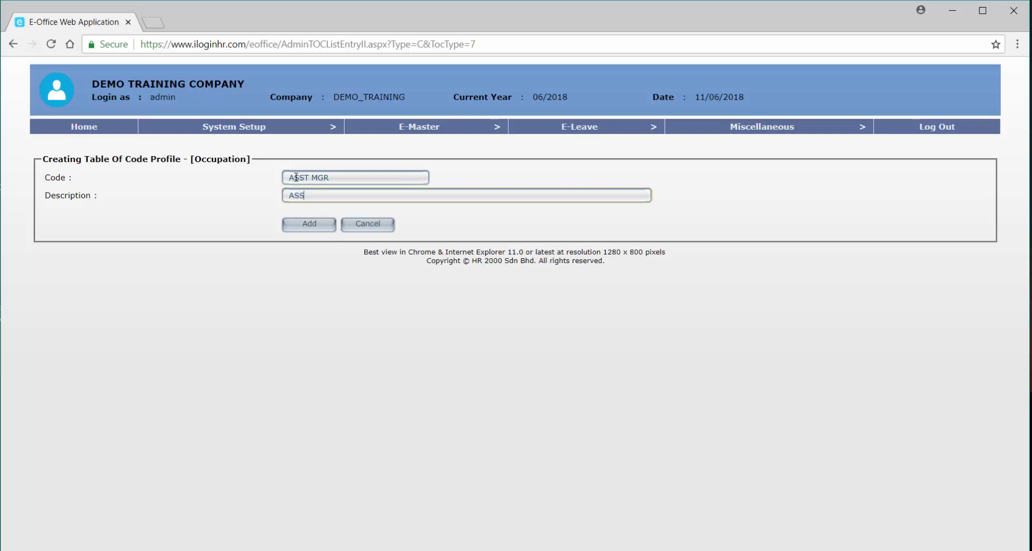
type("ISTANT MANAGER")
left_click(297, 226)
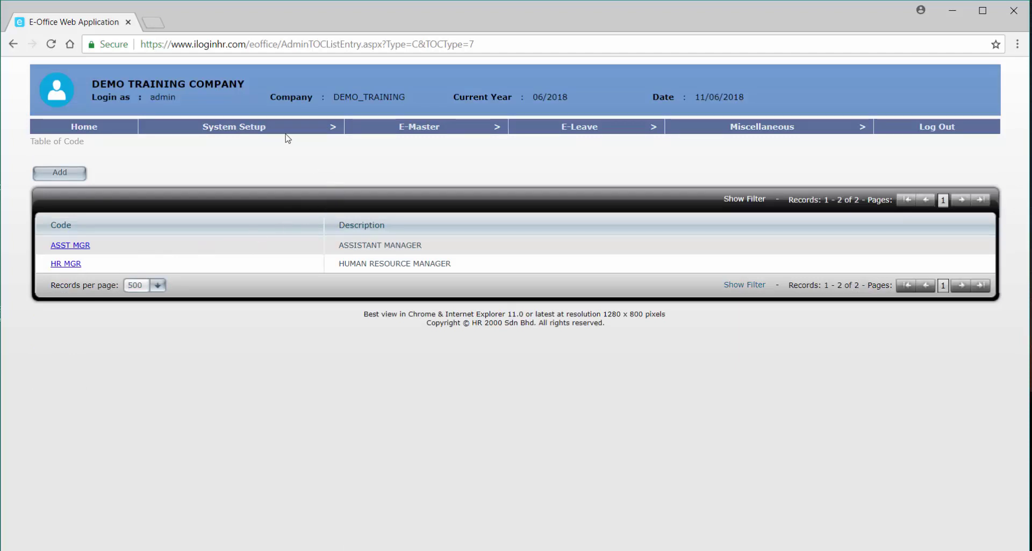
In the Category codes, add EXEC with description EXECUTIVE.
mouse_move(288, 131)
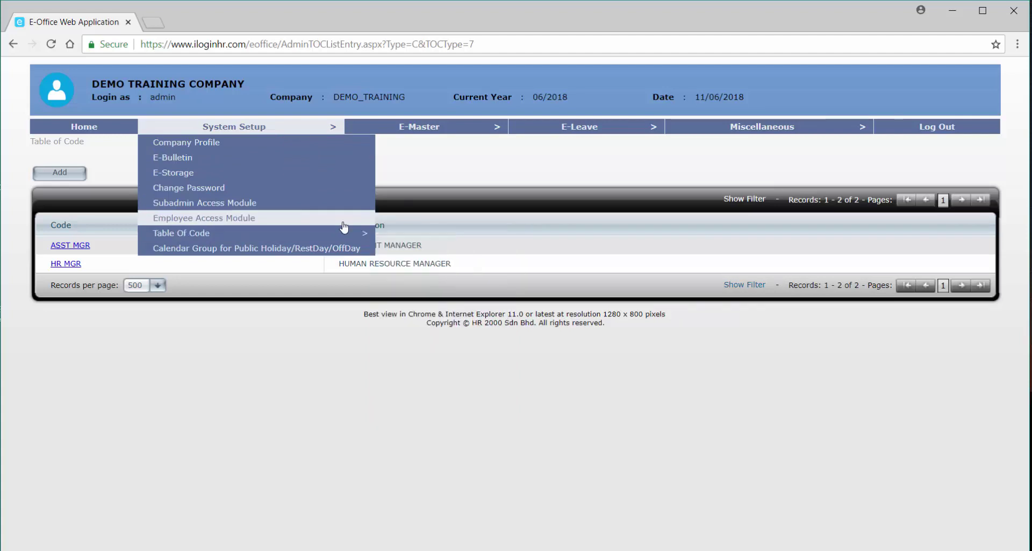
mouse_move(330, 231)
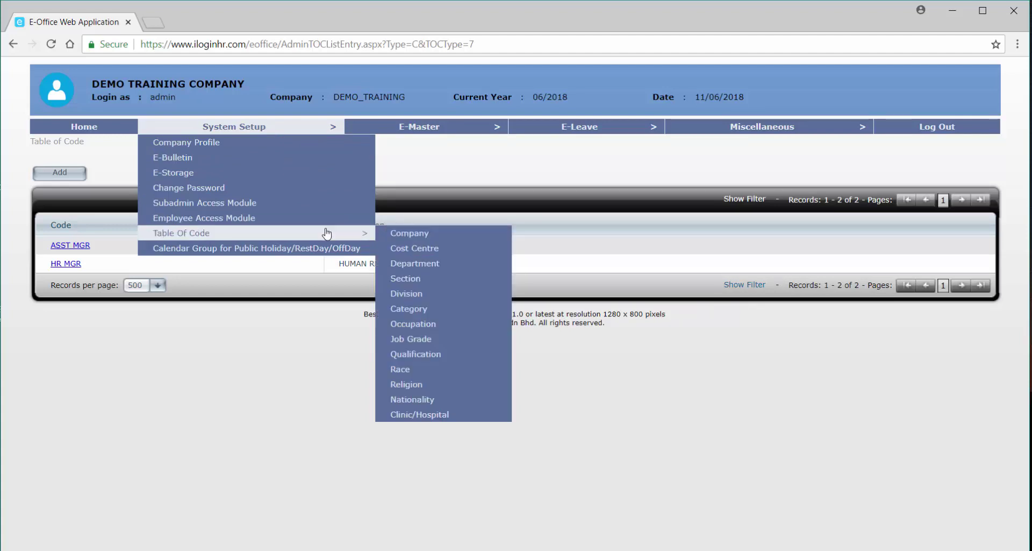
left_click(428, 311)
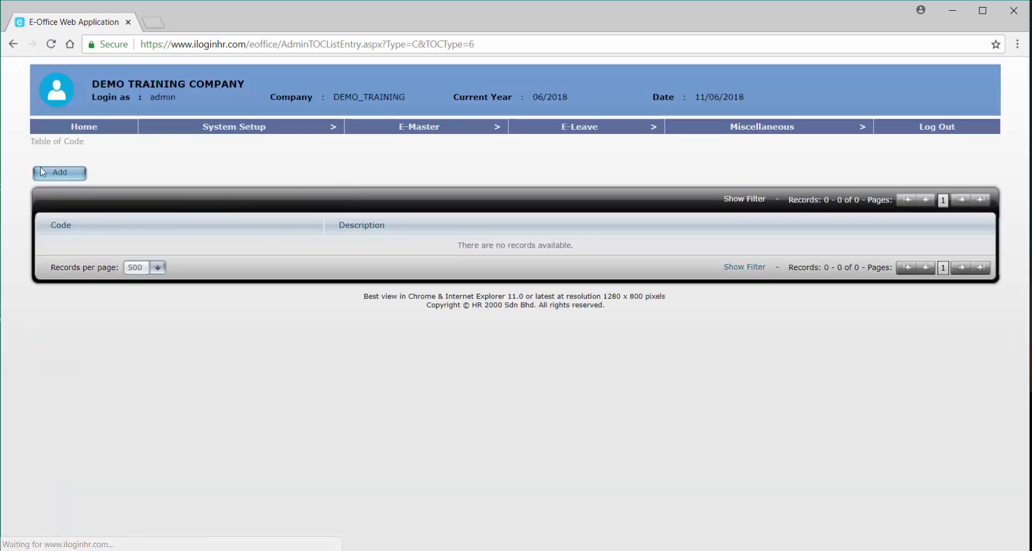
left_click(58, 173)
left_click(335, 177)
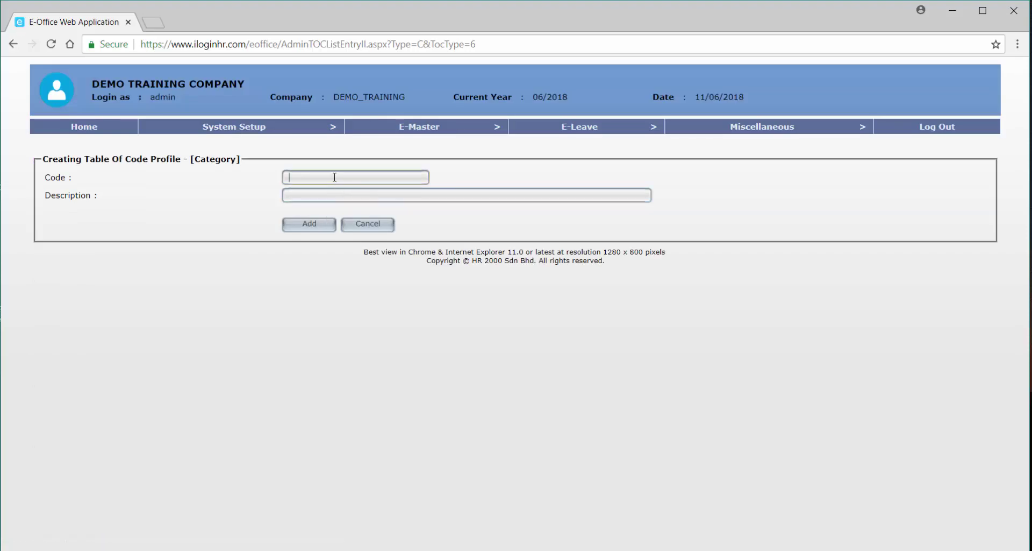
type("EXC")
key("Tab")
type("E")
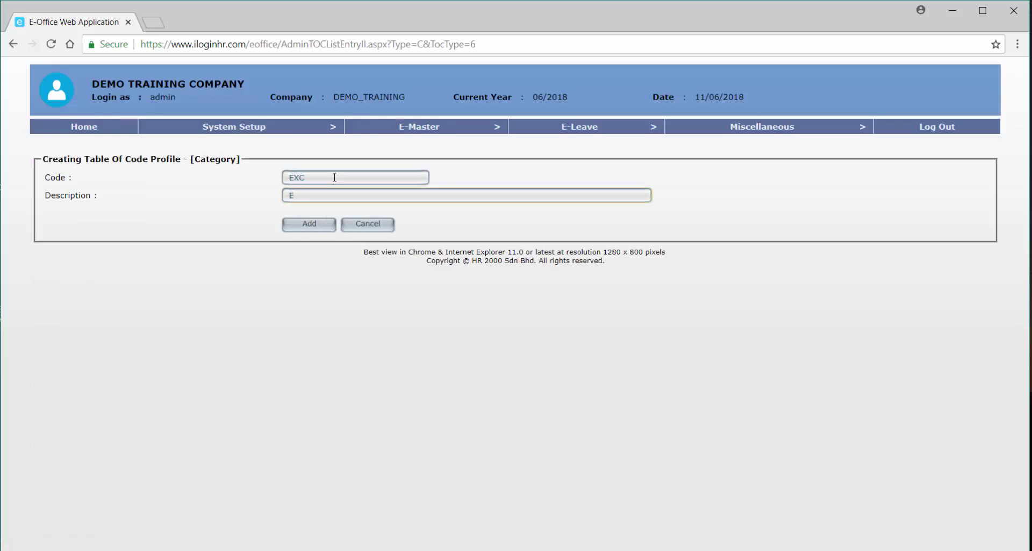
type("EXE")
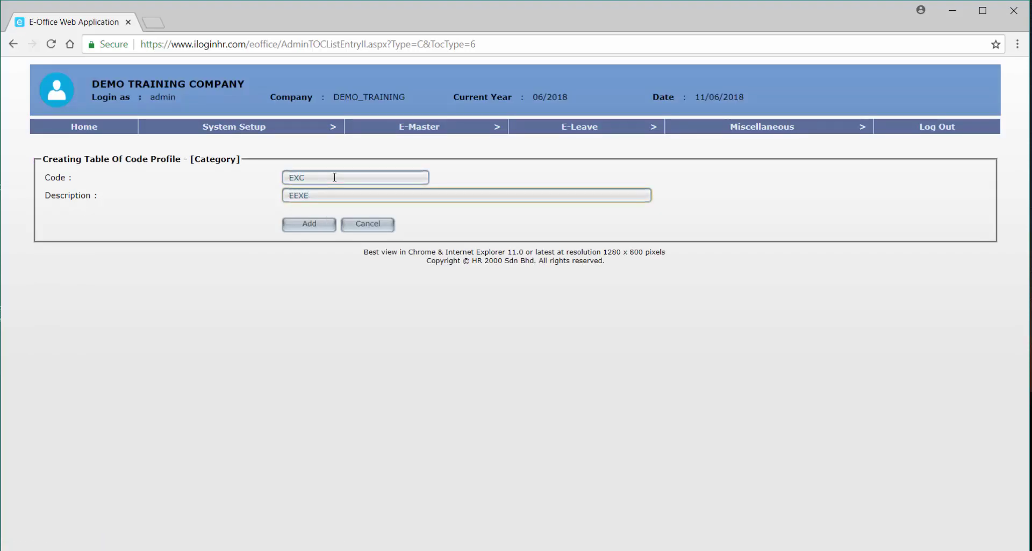
key("BackSpace")
key("BackSpace")
key("BackSpace")
type("E")
key("BackSpace")
type("XEC")
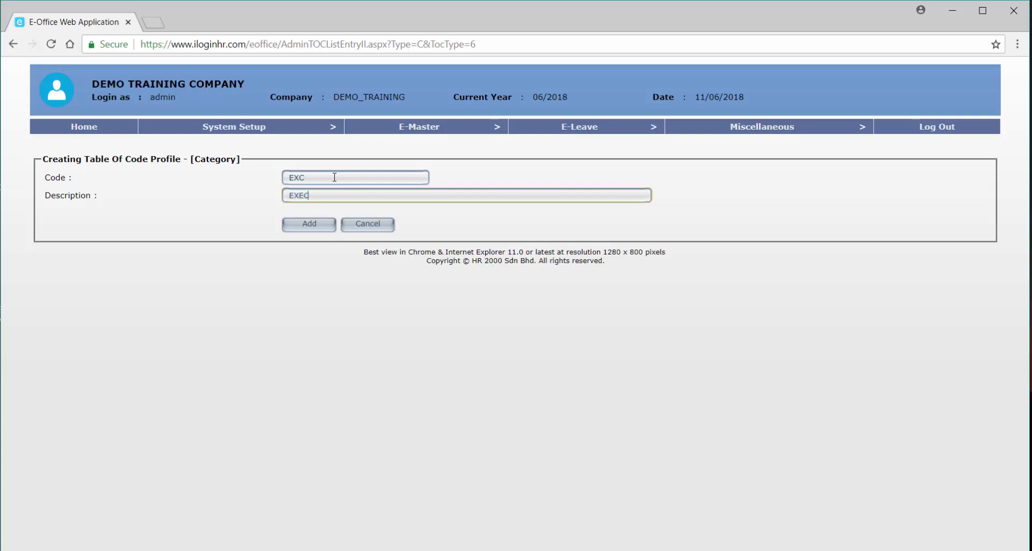
type("UTIVE")
left_click(302, 178)
type("E")
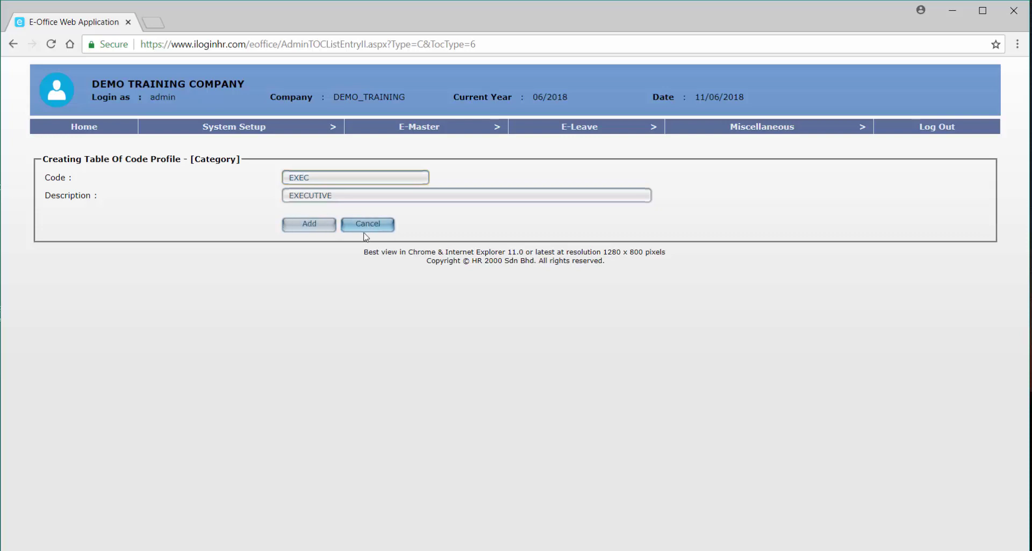
left_click(321, 228)
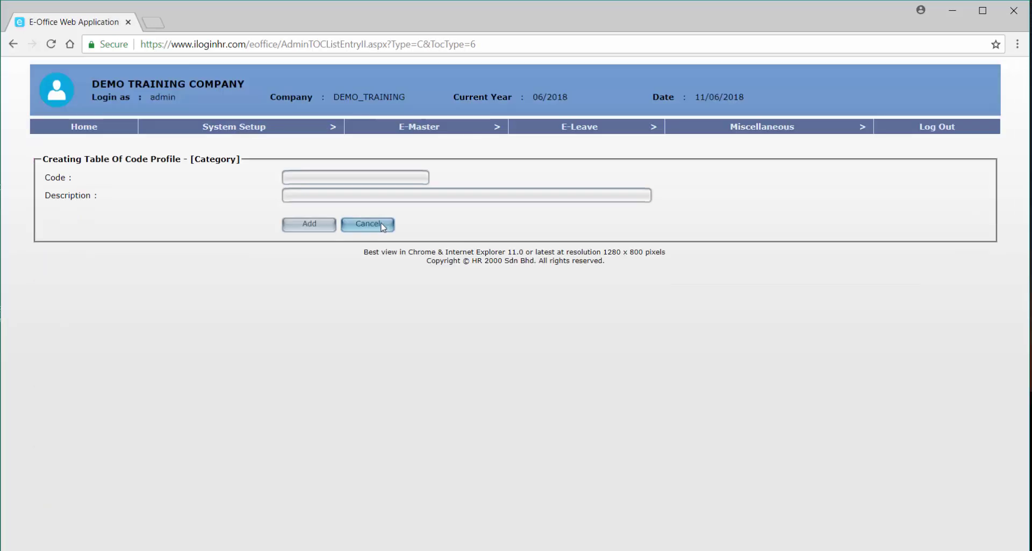
Add category code NON EXEC with description NON EXECUTIVE.
type("NON EXEC")
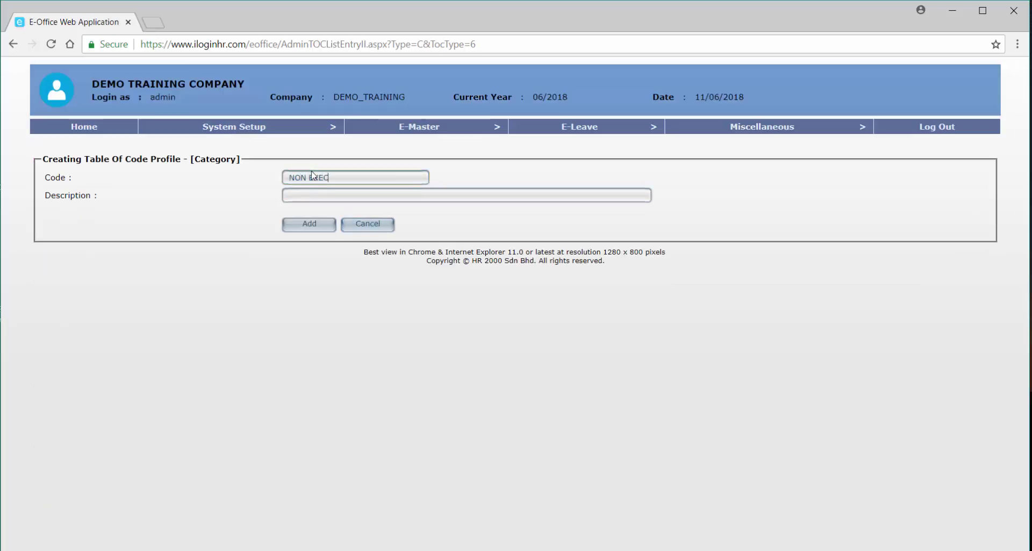
key("Tab")
type("NON E")
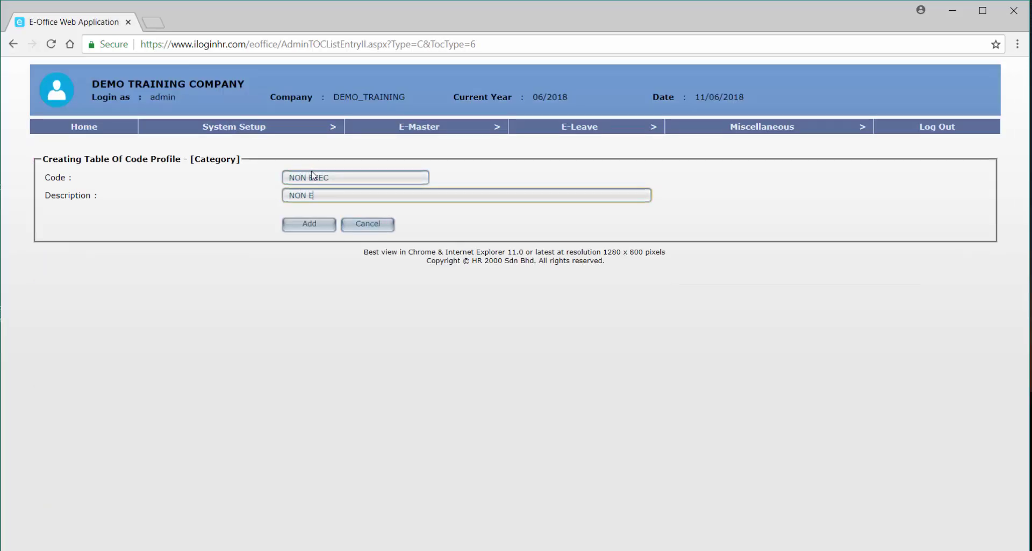
type("XECUTIVE")
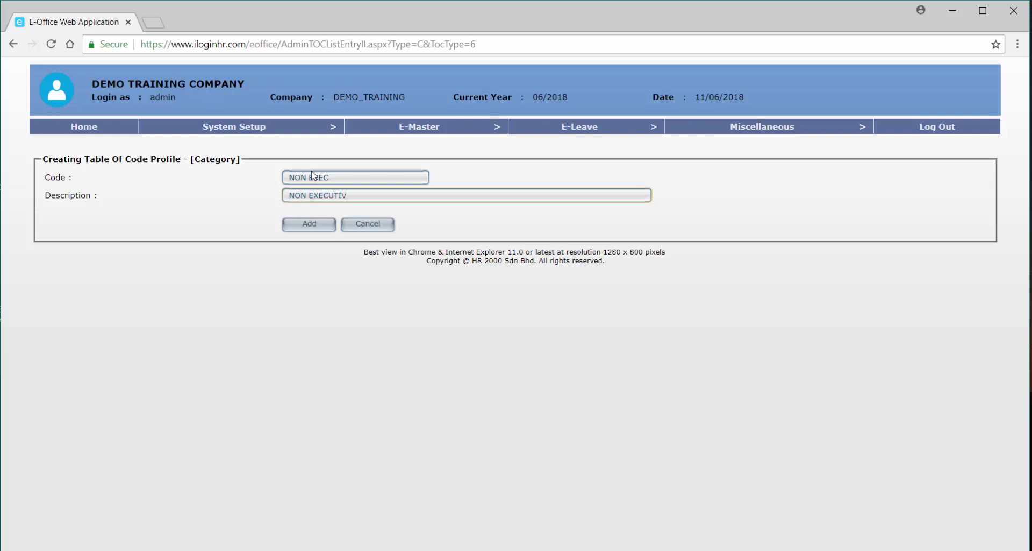
left_click(324, 224)
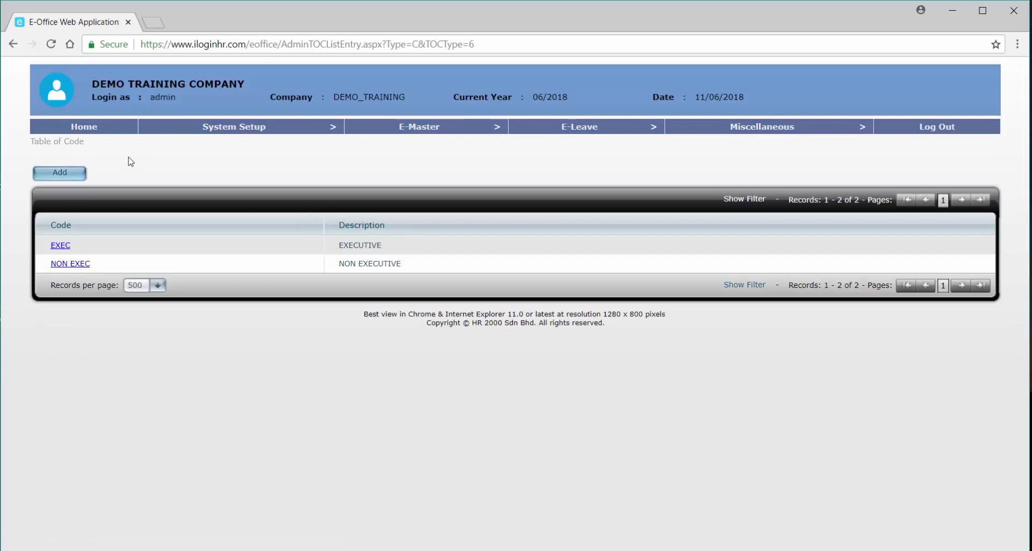
mouse_move(195, 131)
mouse_move(284, 237)
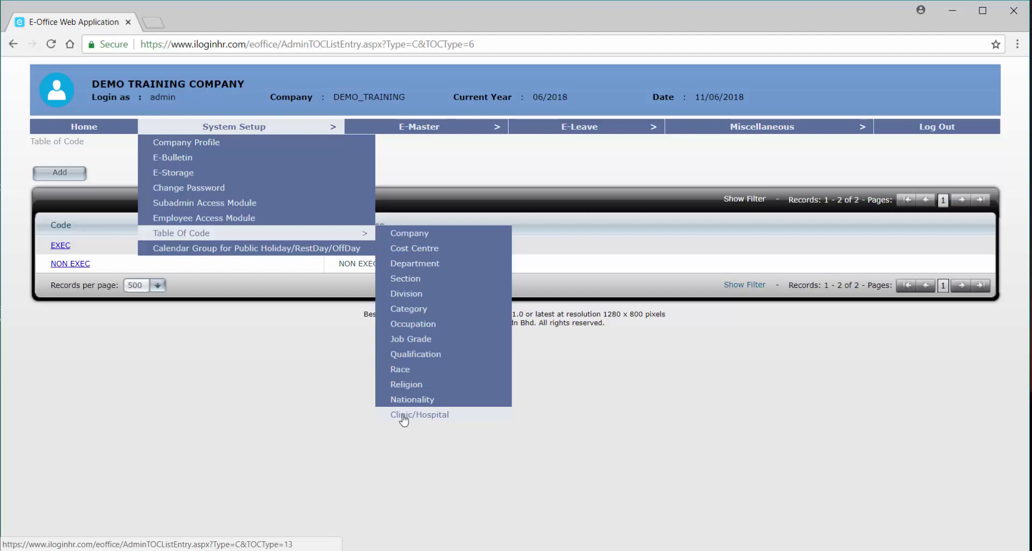
In the Clinic/Hospital codes, save K-WONG with description KLINIK WONG.
left_click(422, 415)
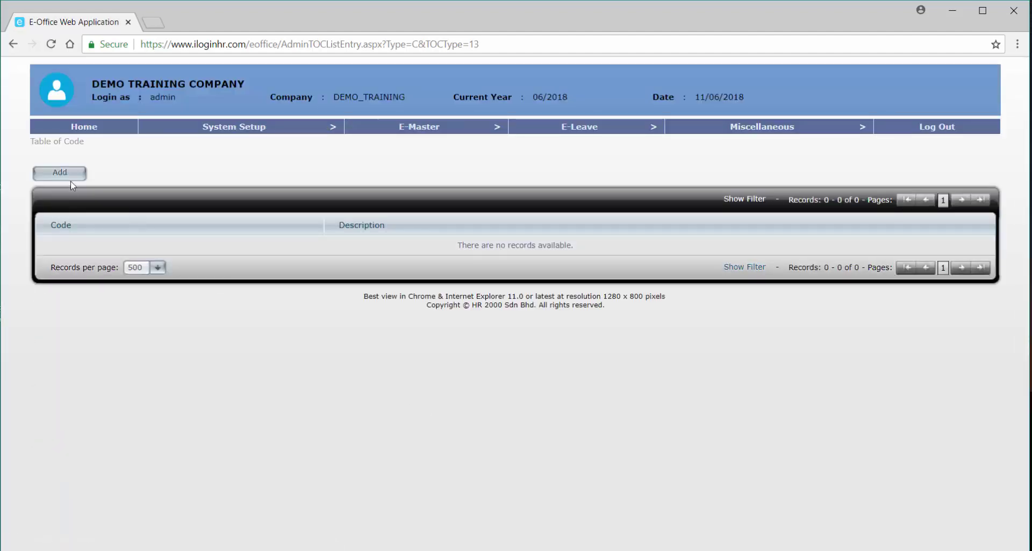
left_click(69, 173)
left_click(315, 176)
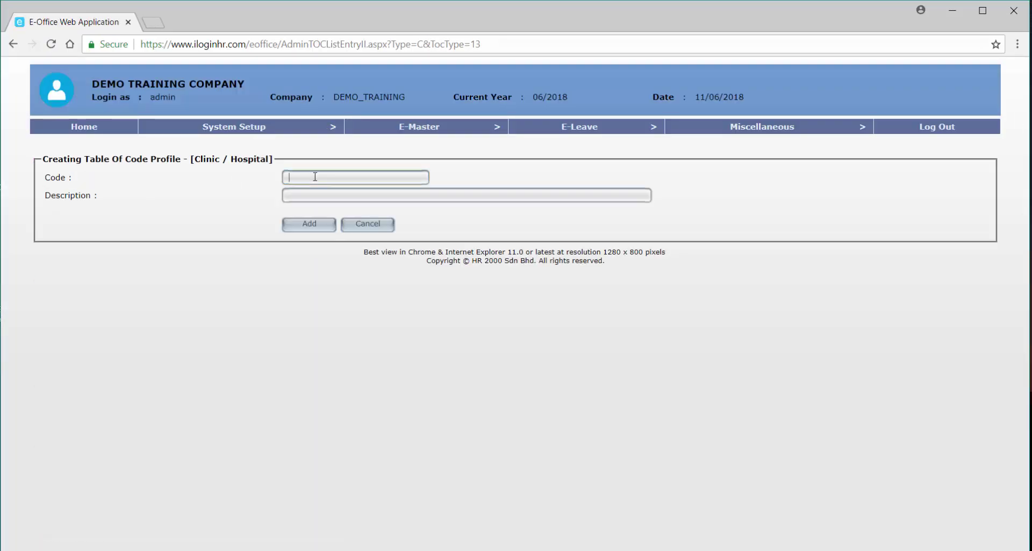
type("K-WONG")
key("Tab")
type("KLINIK WON")
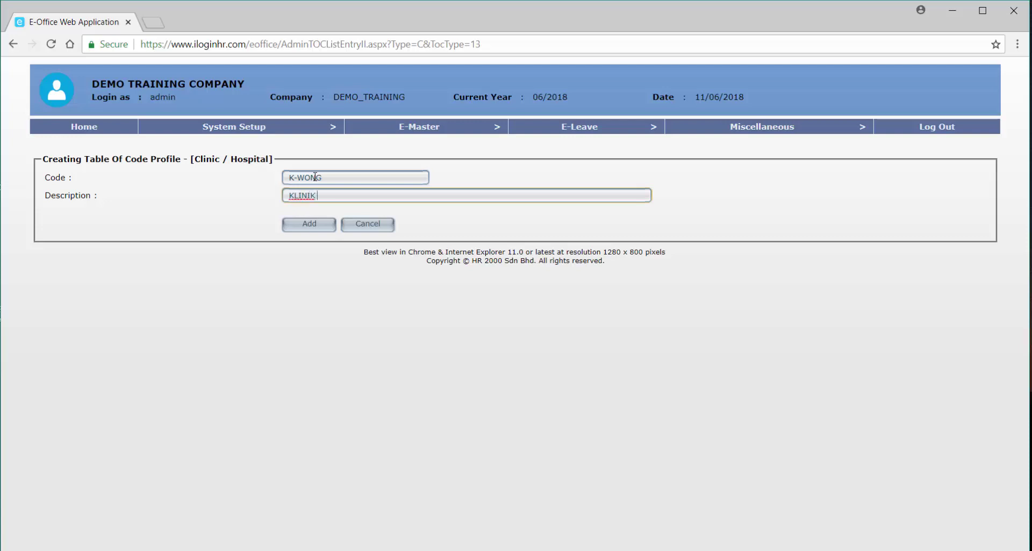
type("G")
left_click(318, 225)
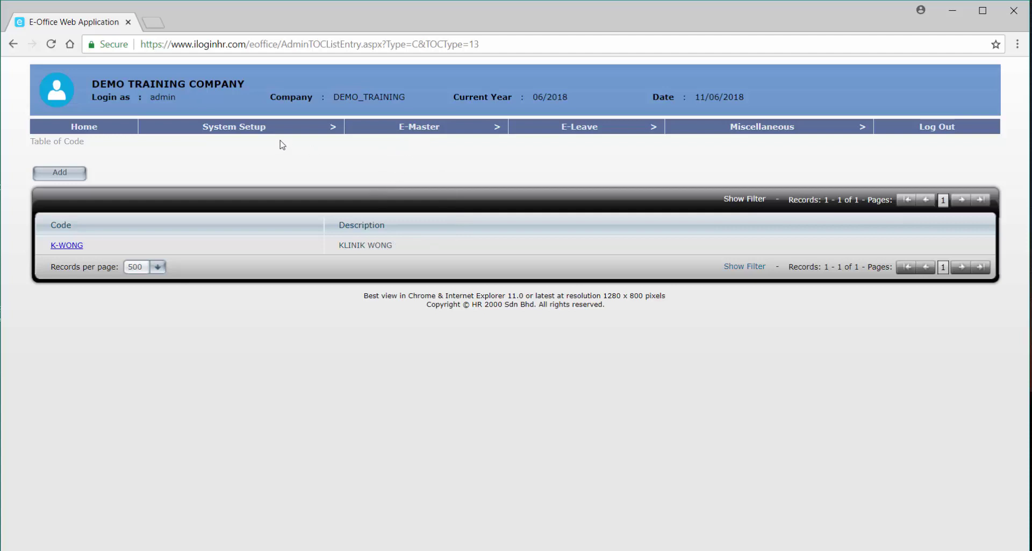
Go to System Setup's Calendar Group for Public Holiday/RestDay/OffDay listing.
mouse_move(279, 136)
mouse_move(282, 233)
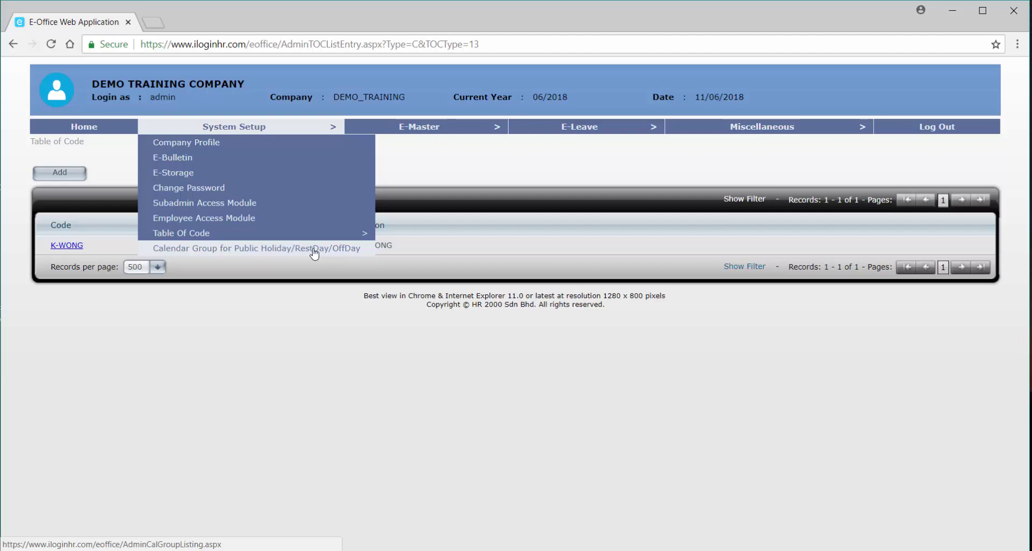
left_click(315, 248)
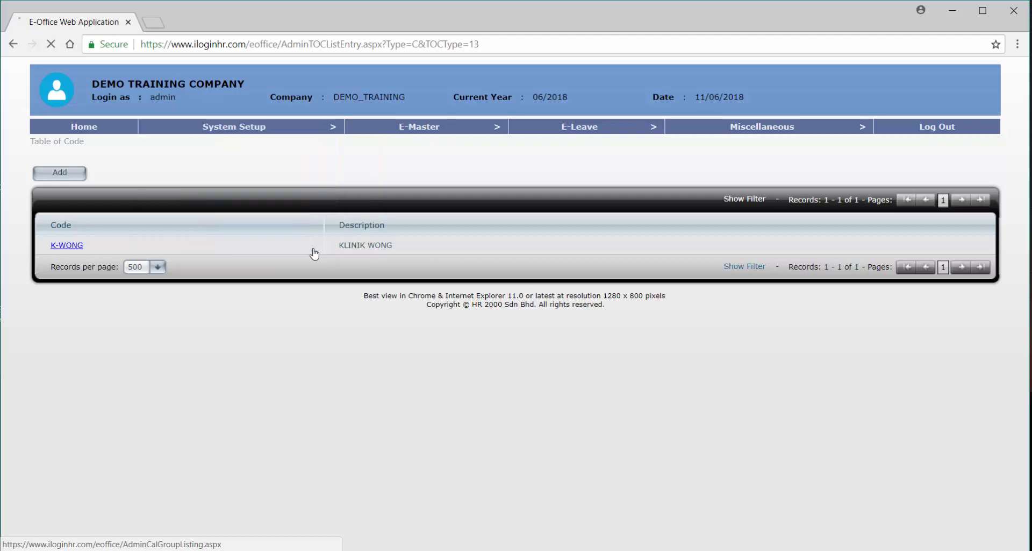
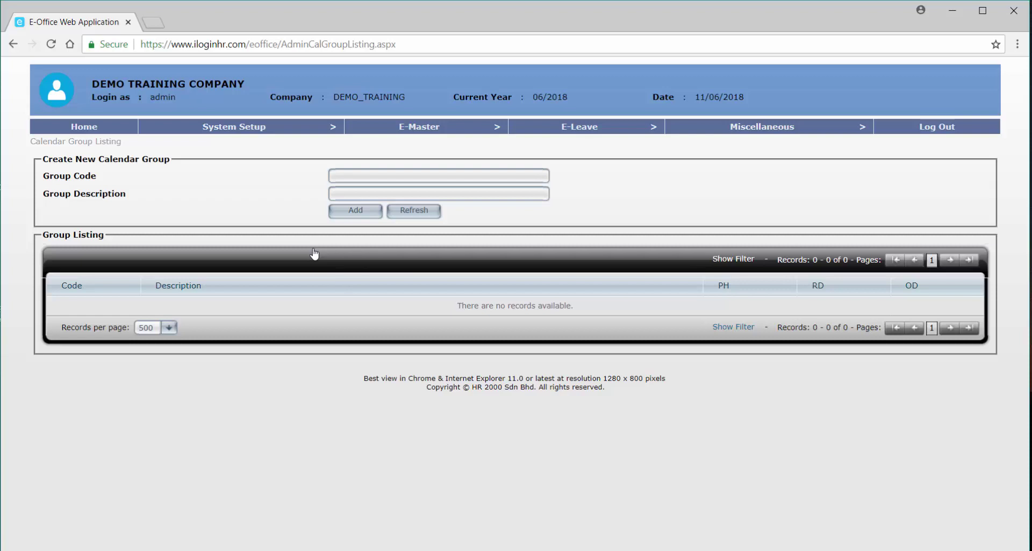
Add calendar group SELANGOR with description SELANGOR.
left_click(351, 175)
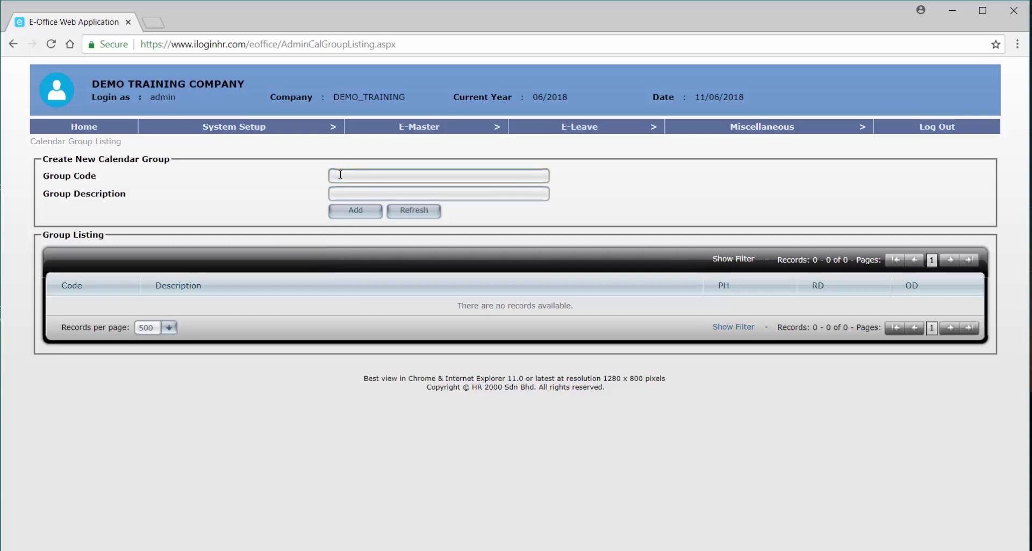
type("SELANGOR")
left_click(337, 193)
type("SELANGOR")
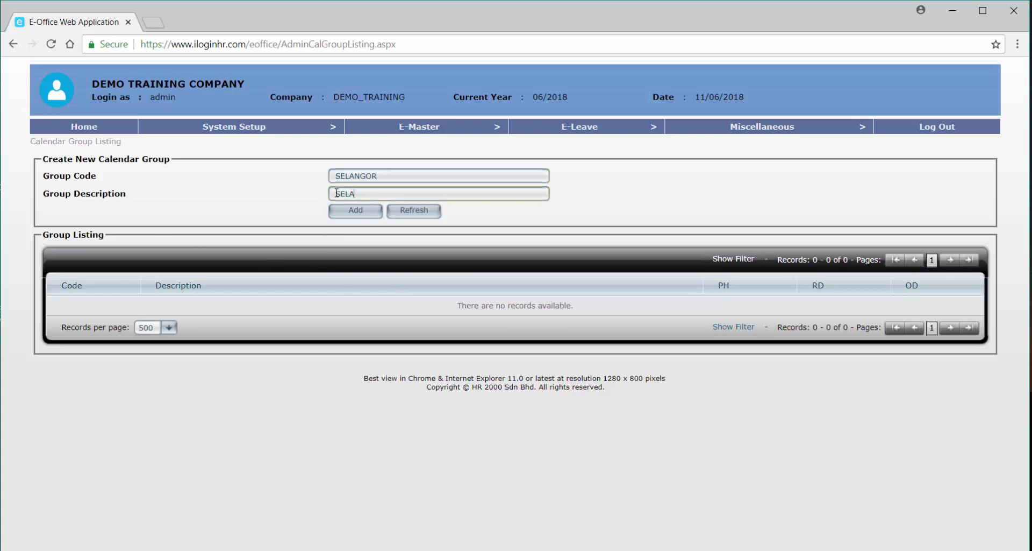
left_click(353, 210)
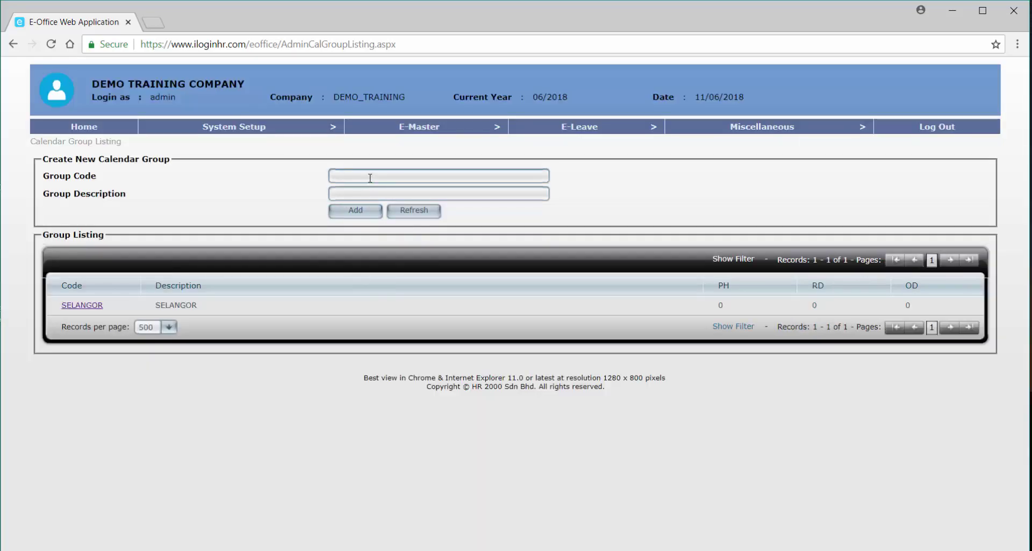
Add calendar group JOHOR with description JOHOR.
left_click(370, 177)
type("JOHOR")
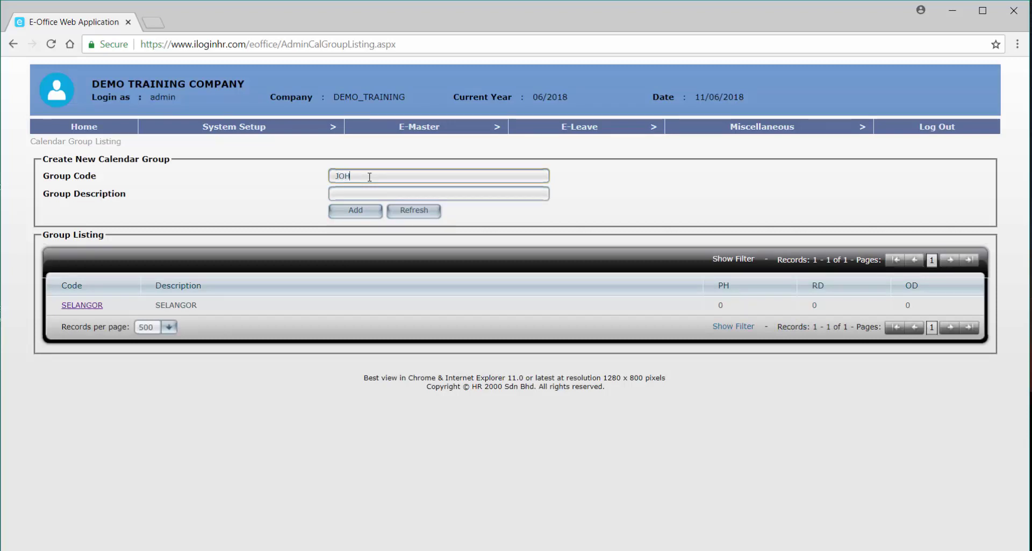
key("Tab")
type("JOHOR")
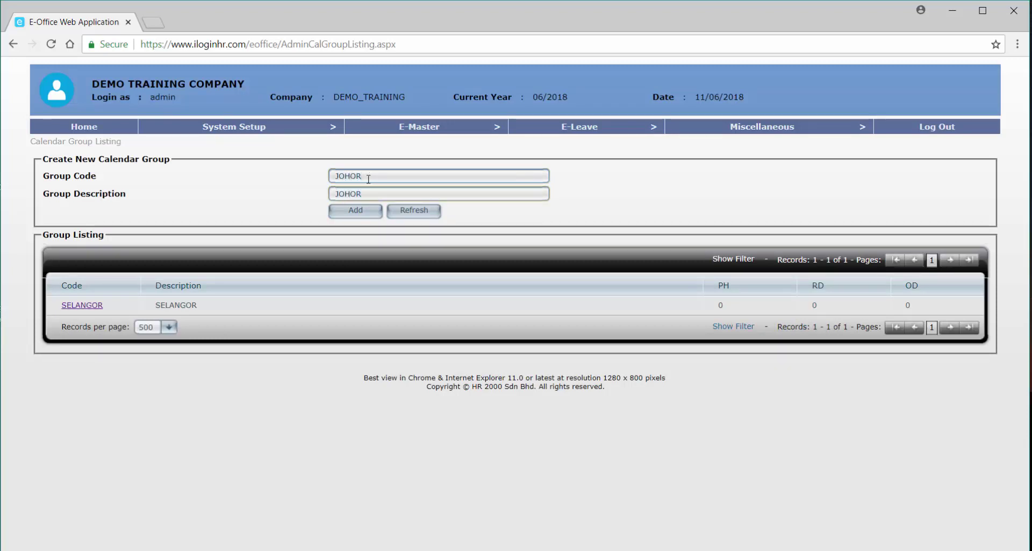
left_click(358, 213)
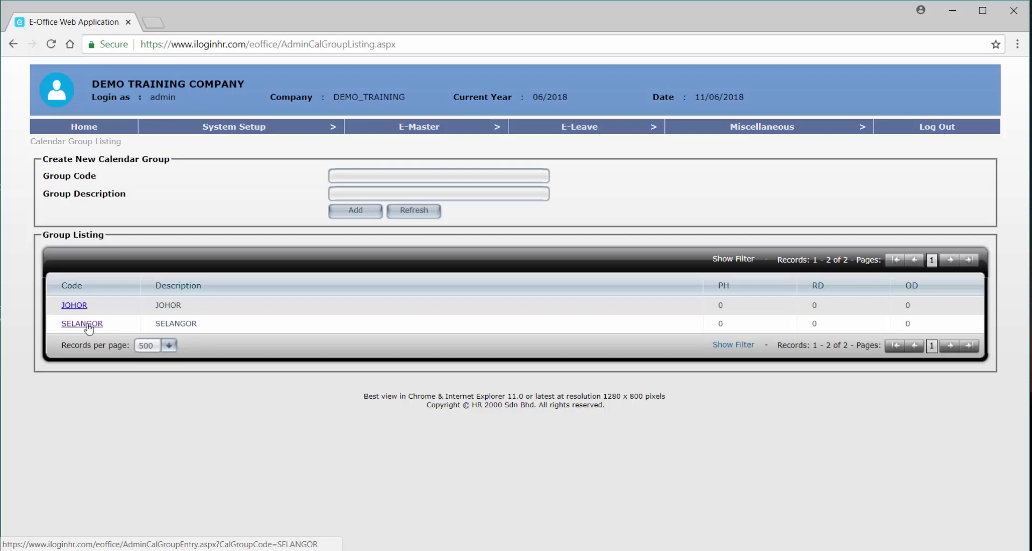
Open SELANGOR's Calendar Group Detail page and review its empty holiday, off day and rest day lists.
left_click(89, 326)
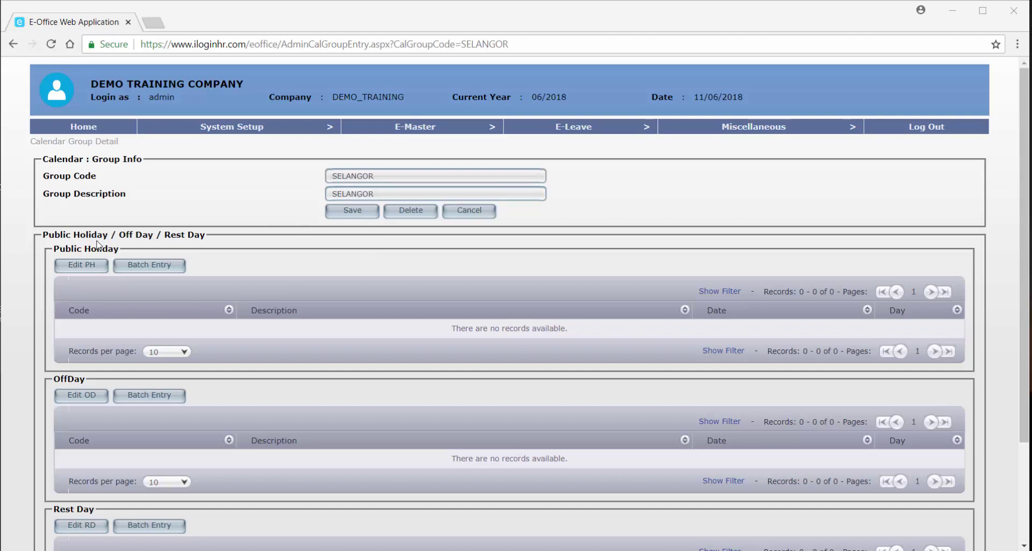
scroll(97, 245, "down", 1)
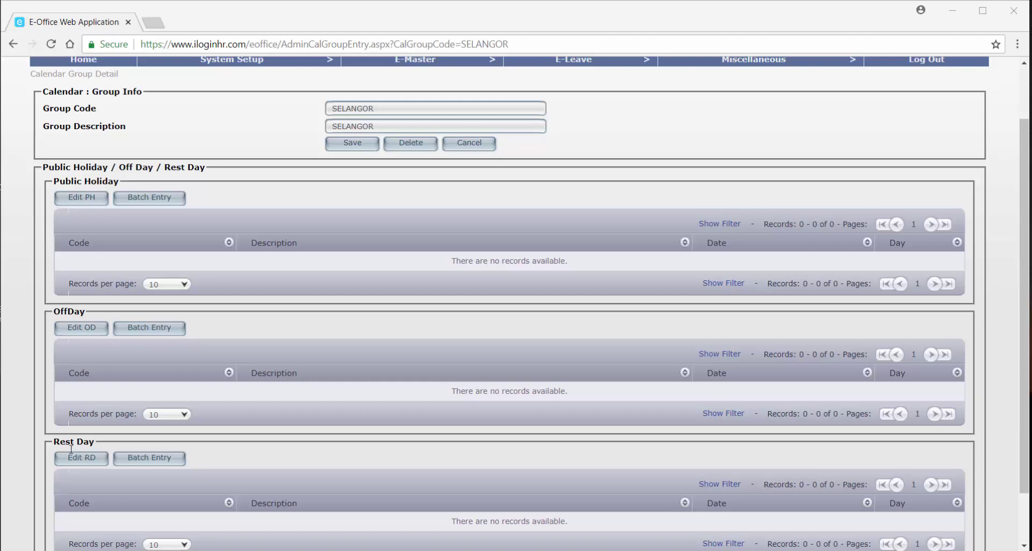
scroll(111, 425, "up", 1)
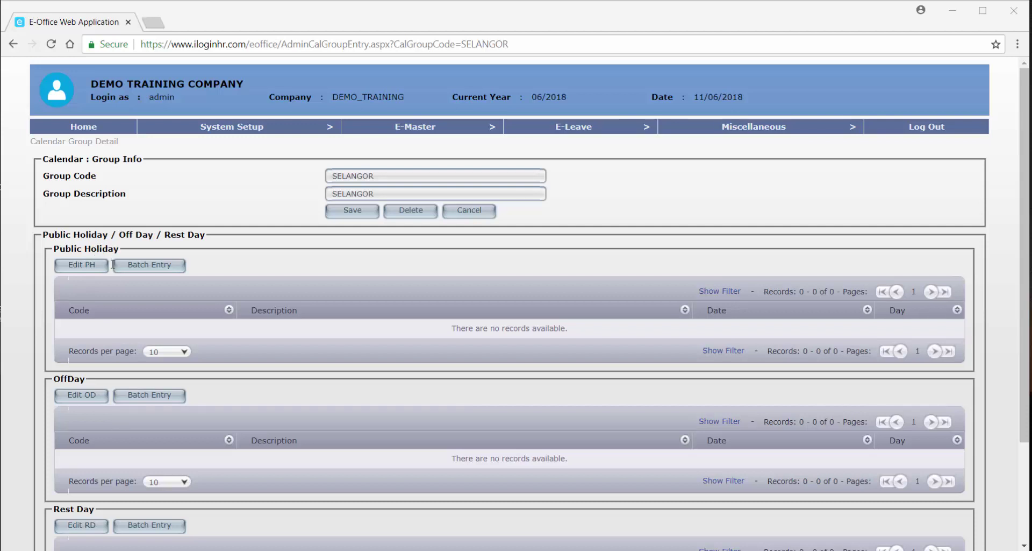
Open the SELANGOR public holiday batch entry and browse the 46 available 2018 holidays.
left_click(150, 270)
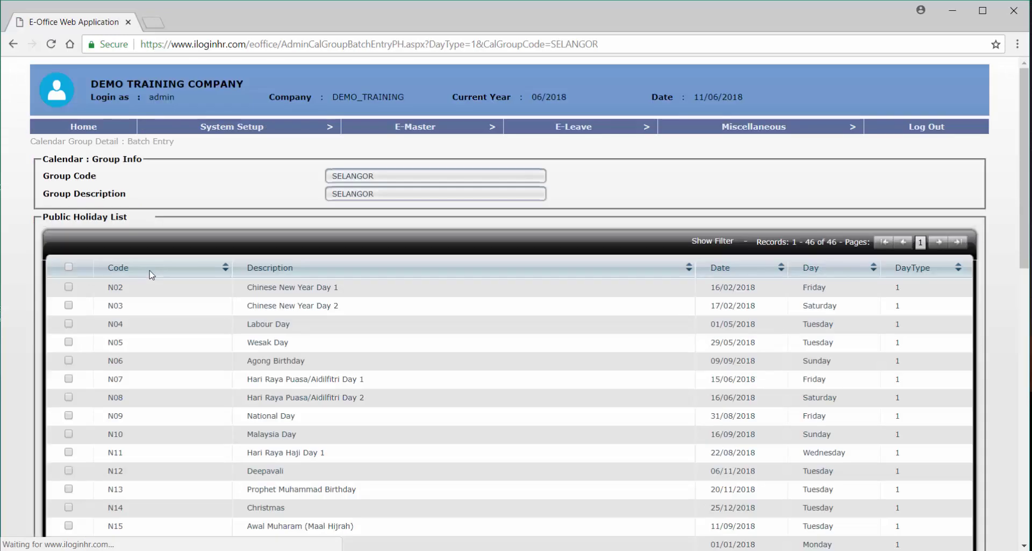
scroll(151, 274, "down", 2)
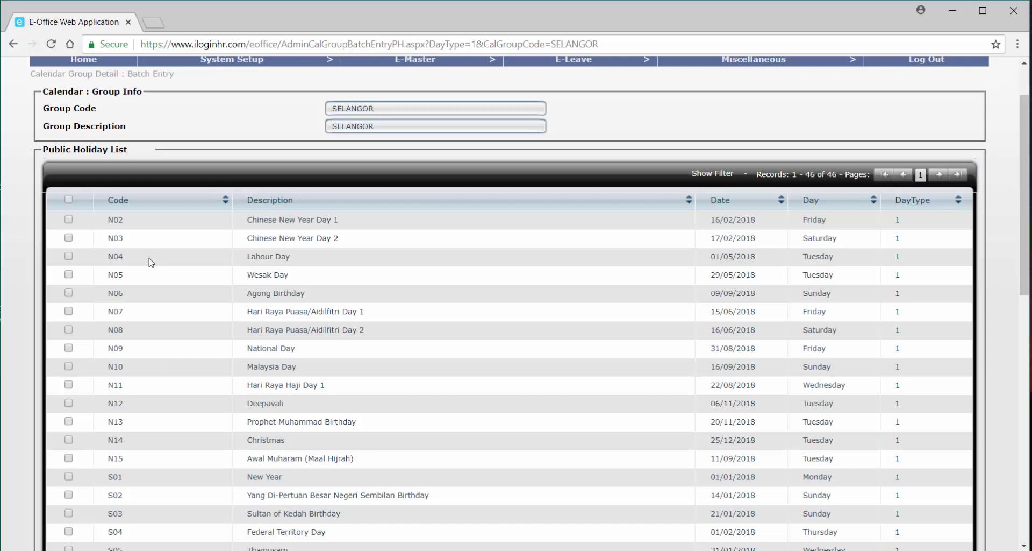
scroll(329, 400, "down", 8)
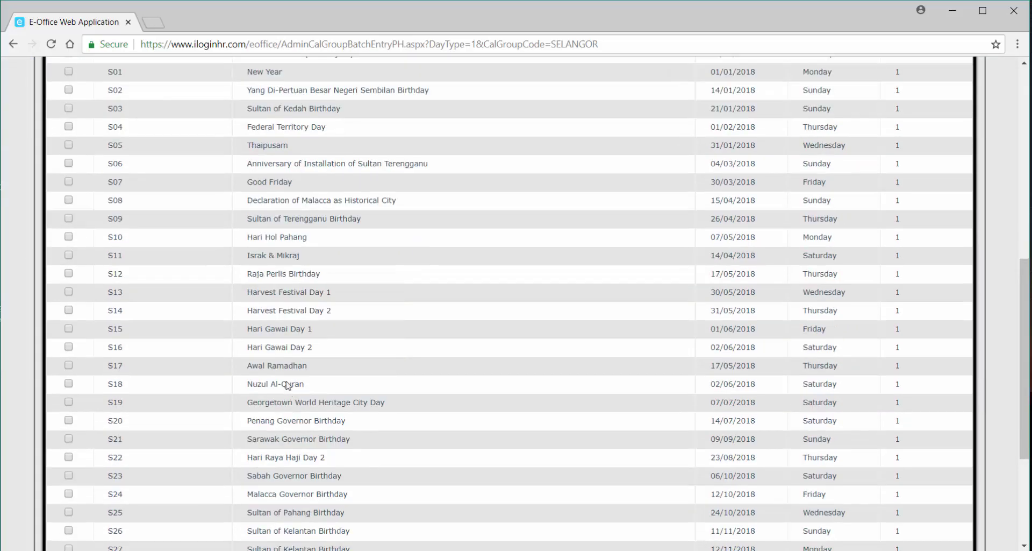
scroll(289, 390, "up", 5)
scroll(286, 382, "up", 4)
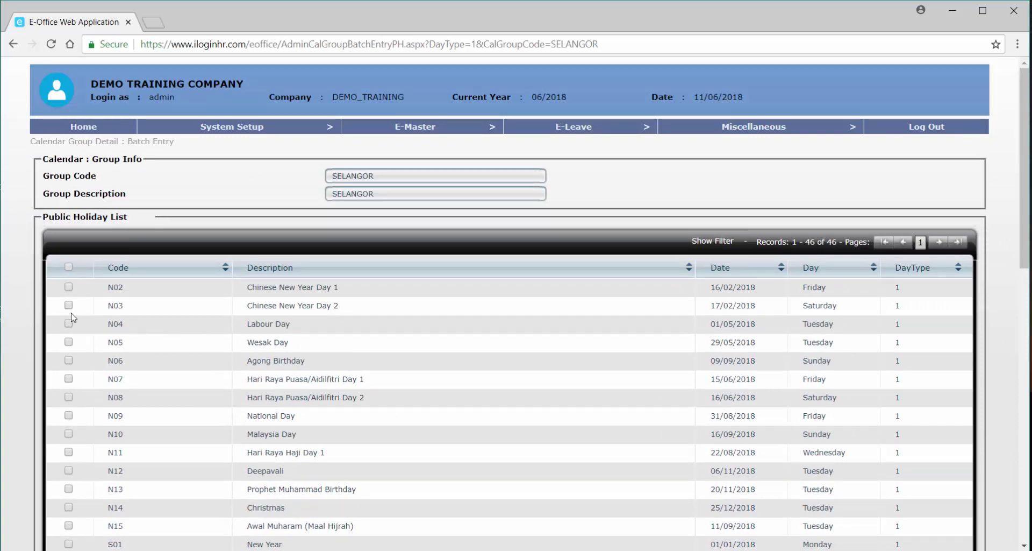
Tick national holidays N02 Chinese New Year Day 1 through N11 Hari Raya Haji Day 1.
left_click(68, 286)
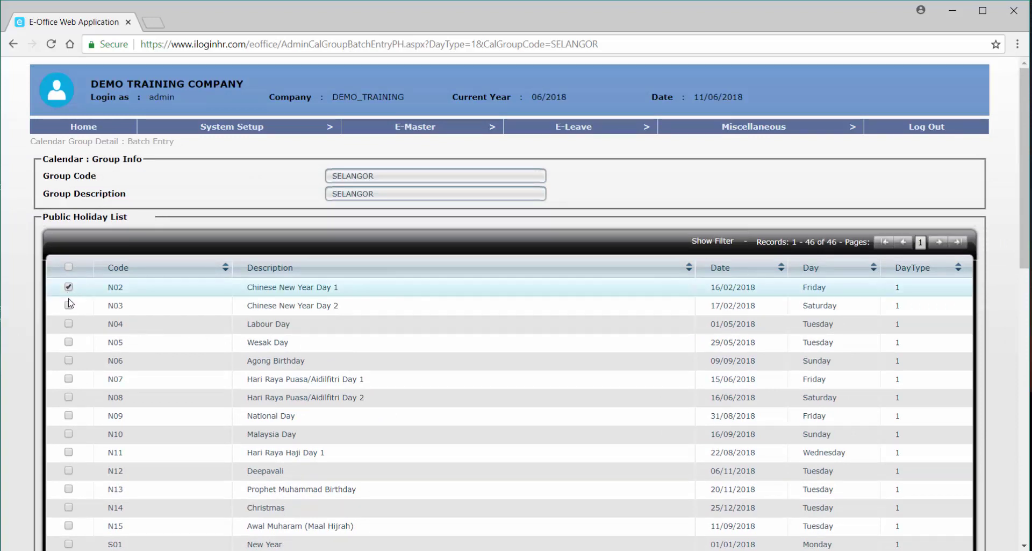
left_click(70, 306)
left_click(70, 324)
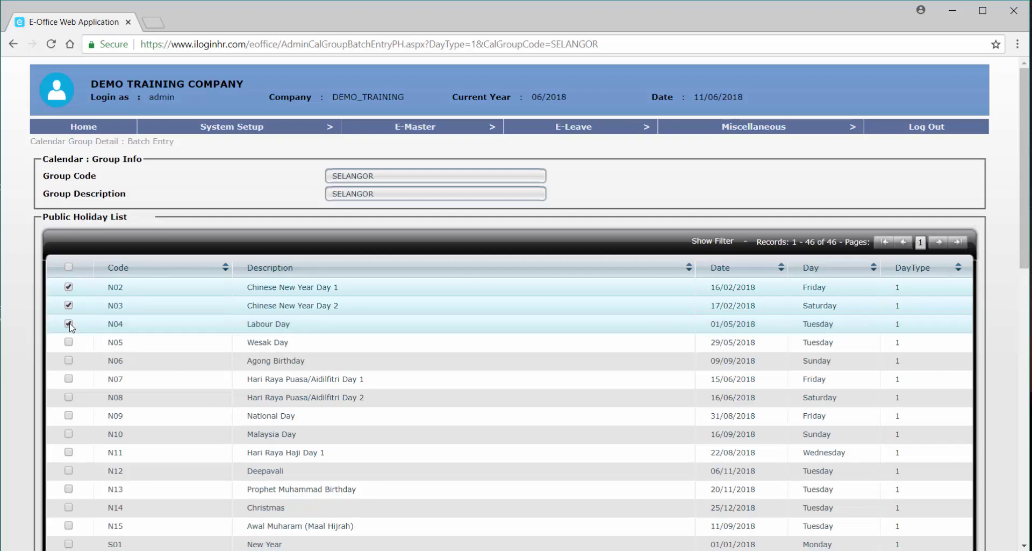
left_click(69, 342)
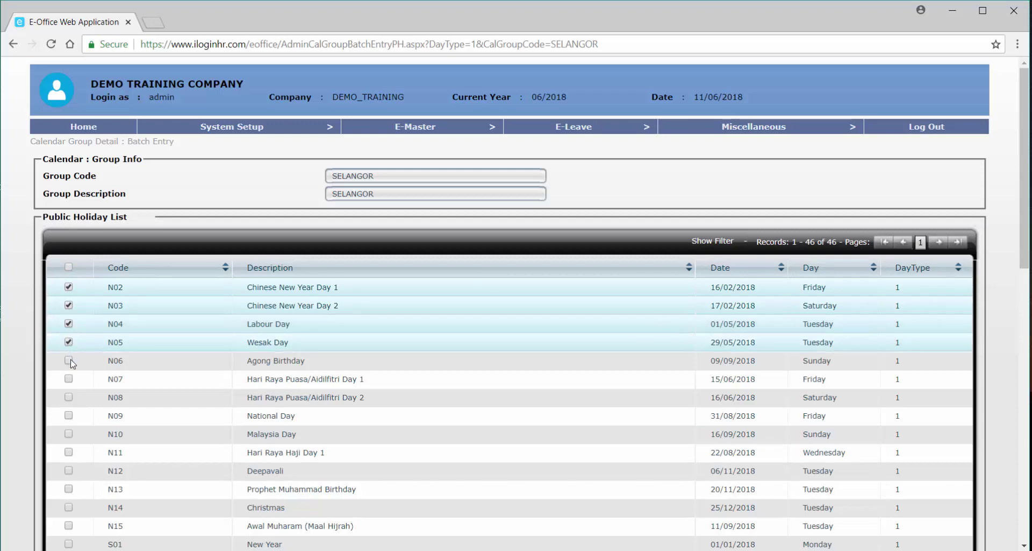
left_click(69, 361)
scroll(55, 413, "down", 1)
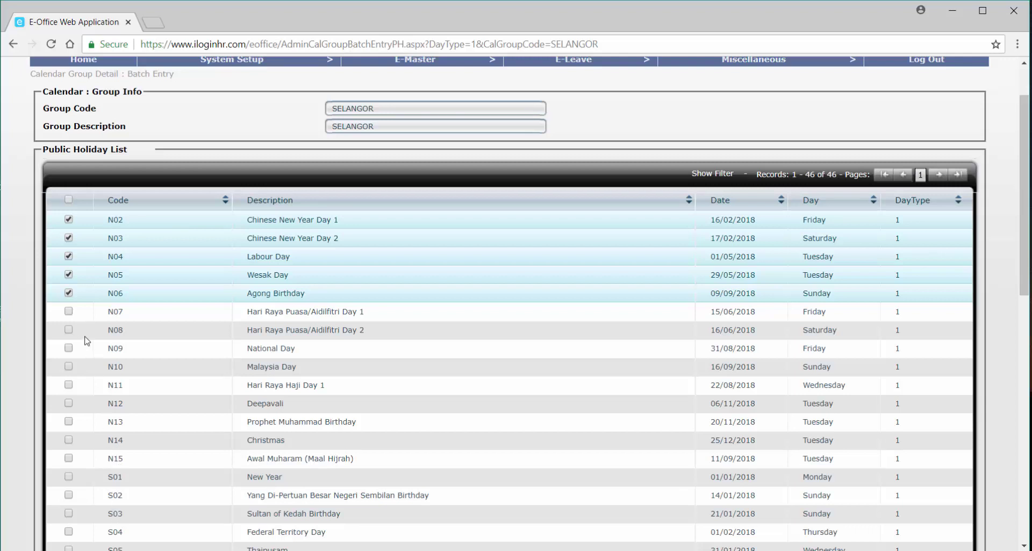
left_click(69, 312)
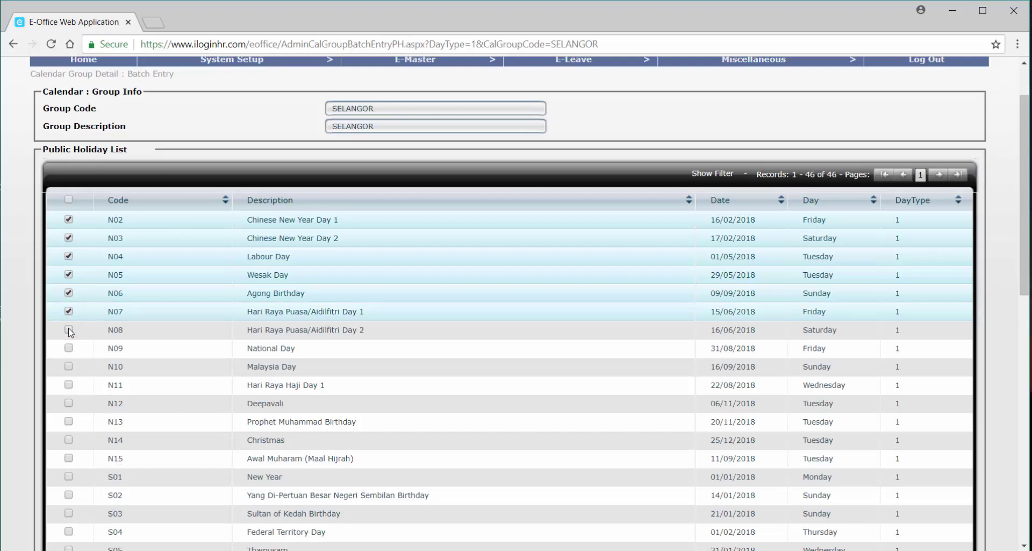
left_click(69, 329)
left_click(68, 348)
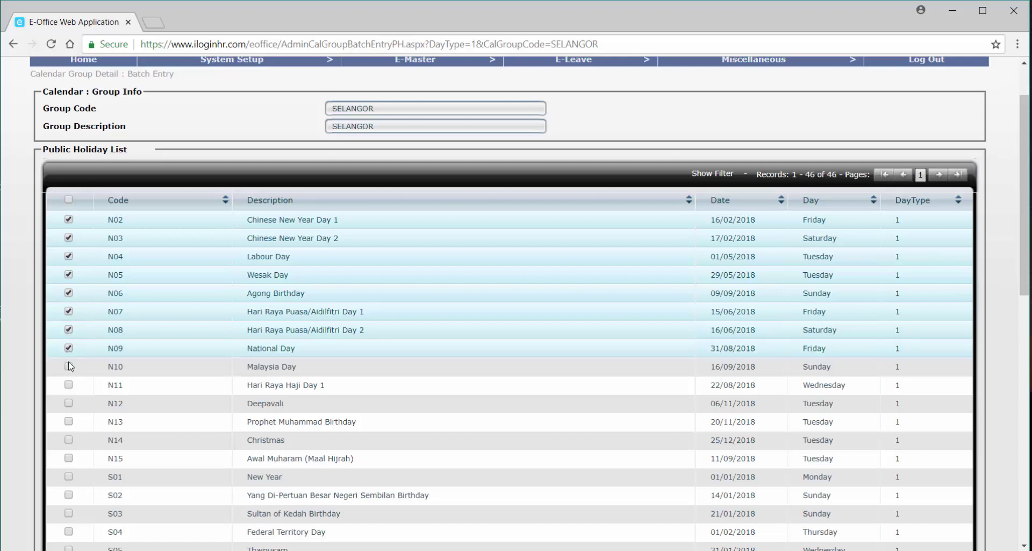
left_click(69, 367)
left_click(69, 385)
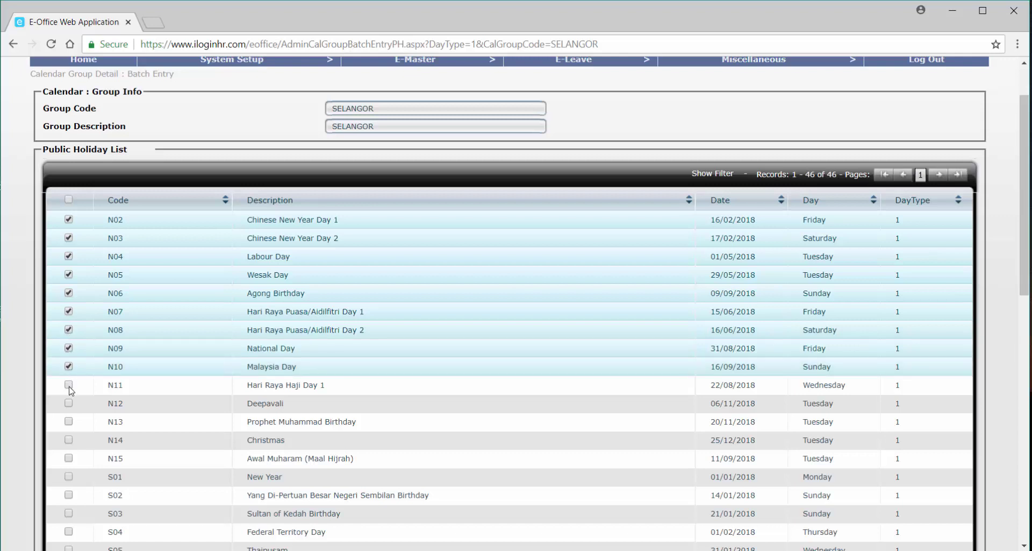
Tick Deepavali, Prophet Muhammad Birthday, Christmas, Awal Muharam, New Year and Thaipusam.
scroll(67, 390, "down", 4)
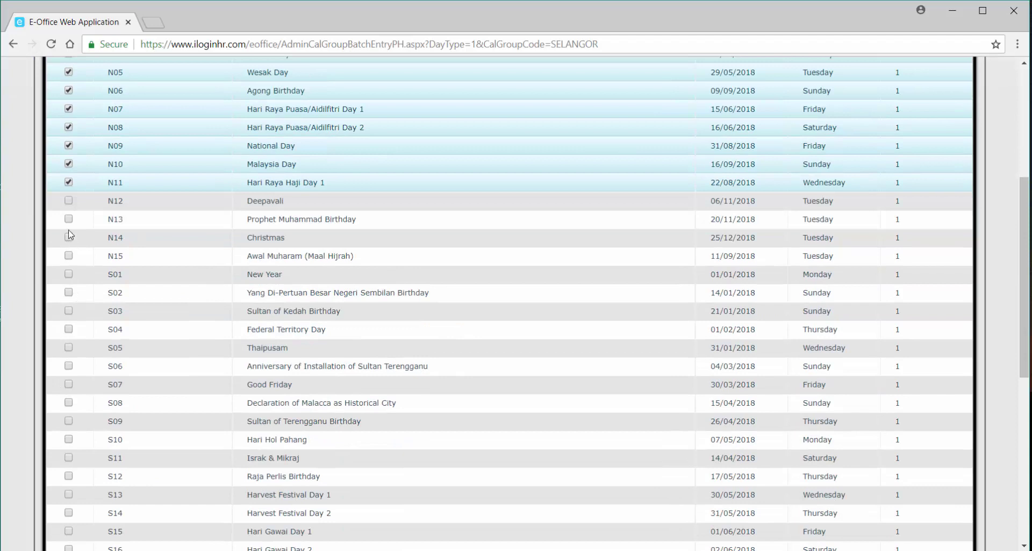
left_click(69, 202)
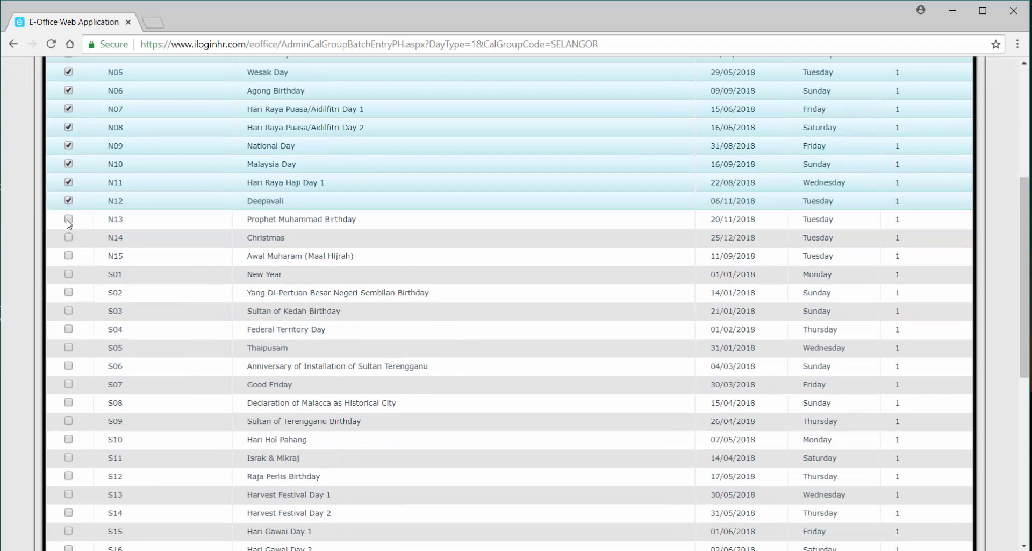
left_click(69, 220)
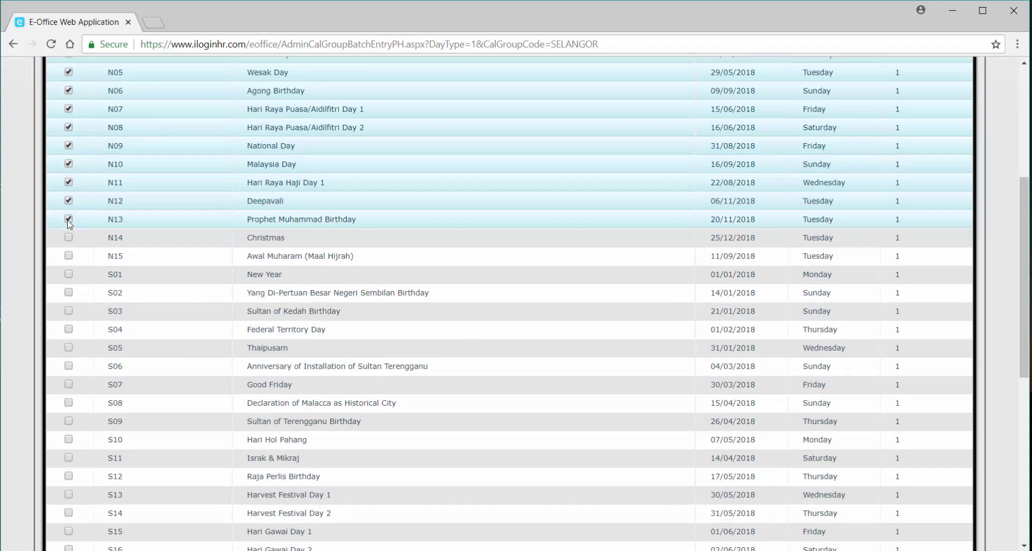
left_click(69, 237)
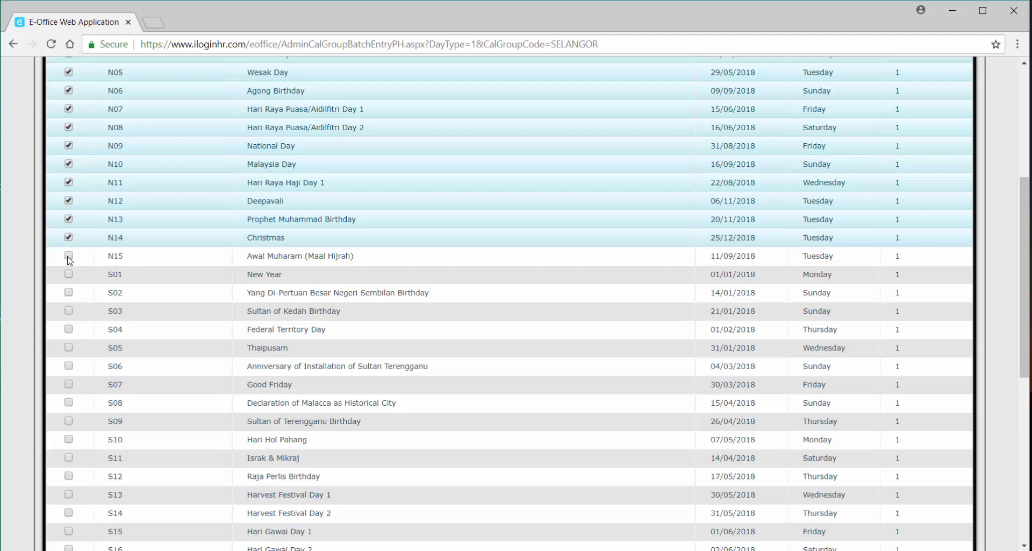
left_click(69, 257)
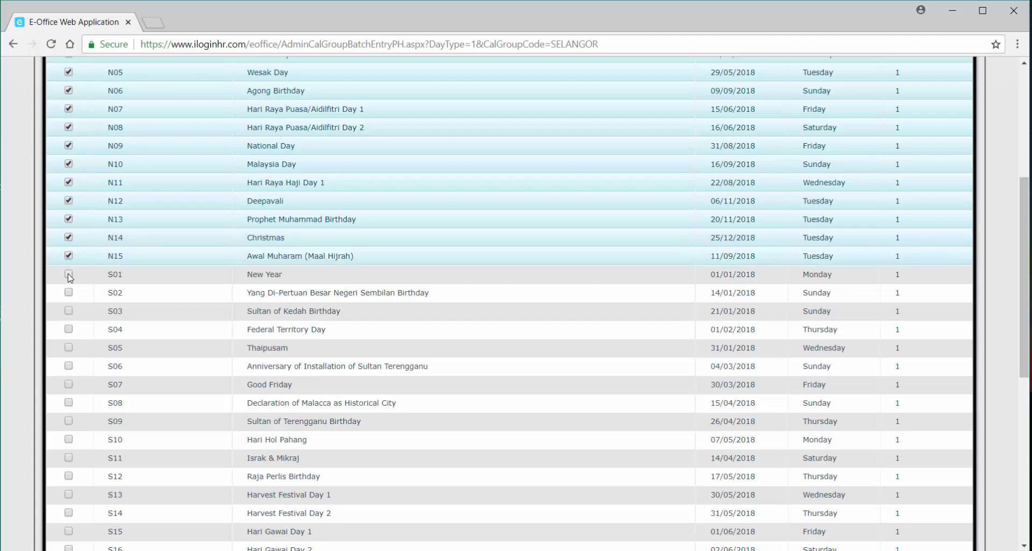
left_click(69, 275)
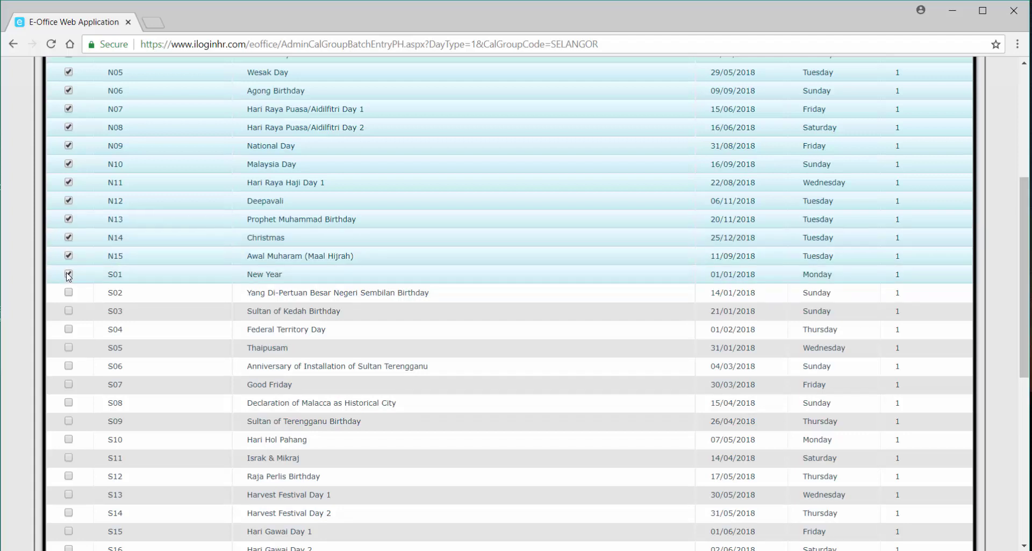
left_click(69, 347)
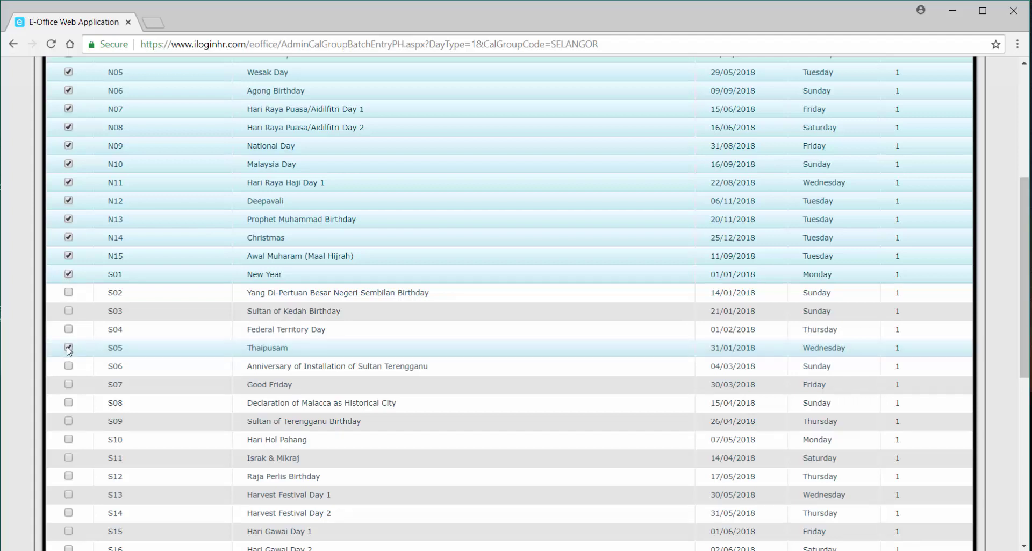
Tick Nuzul Al-Quran and Sultan of Selangor Birthday, then submit the ticked holidays.
scroll(69, 350, "down", 3)
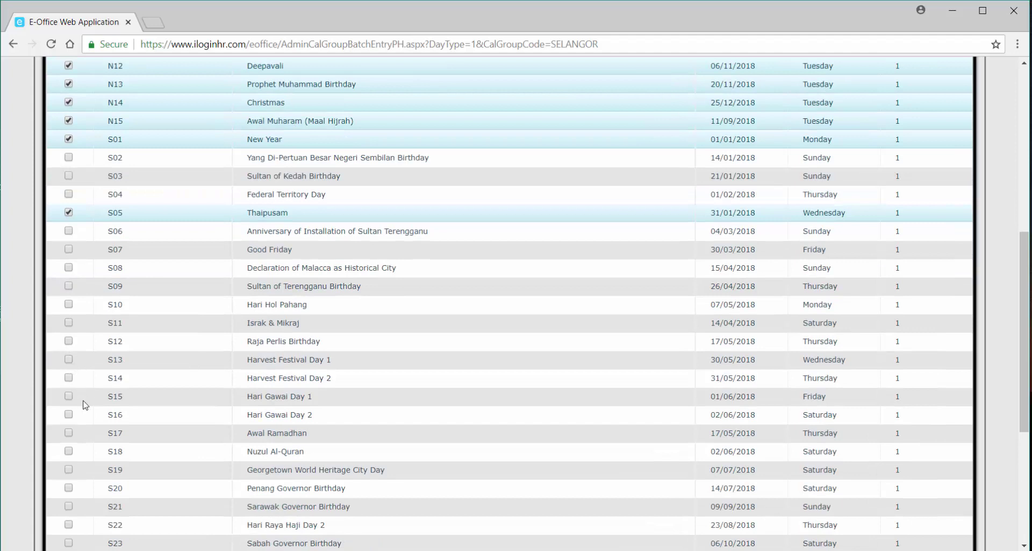
left_click(68, 452)
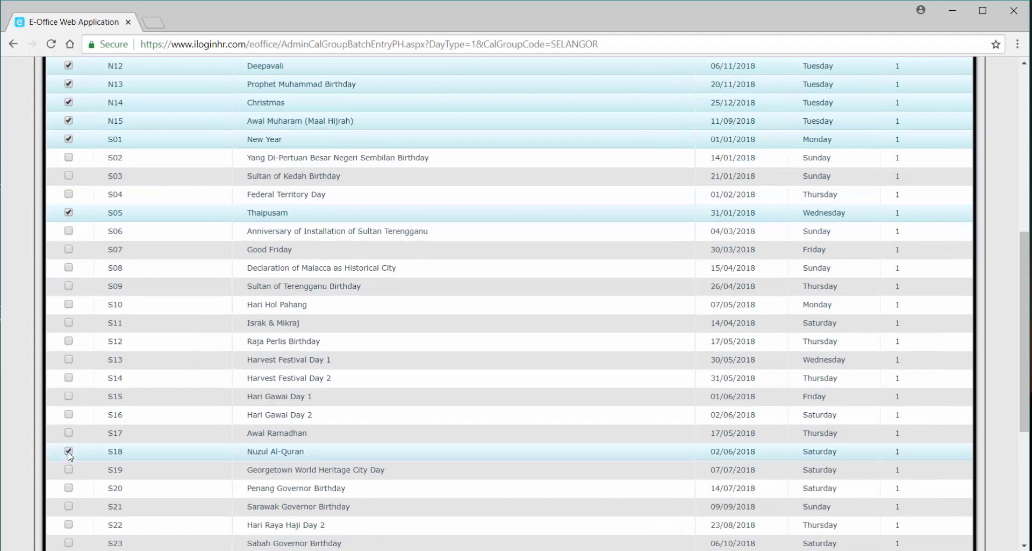
scroll(69, 455, "down", 5)
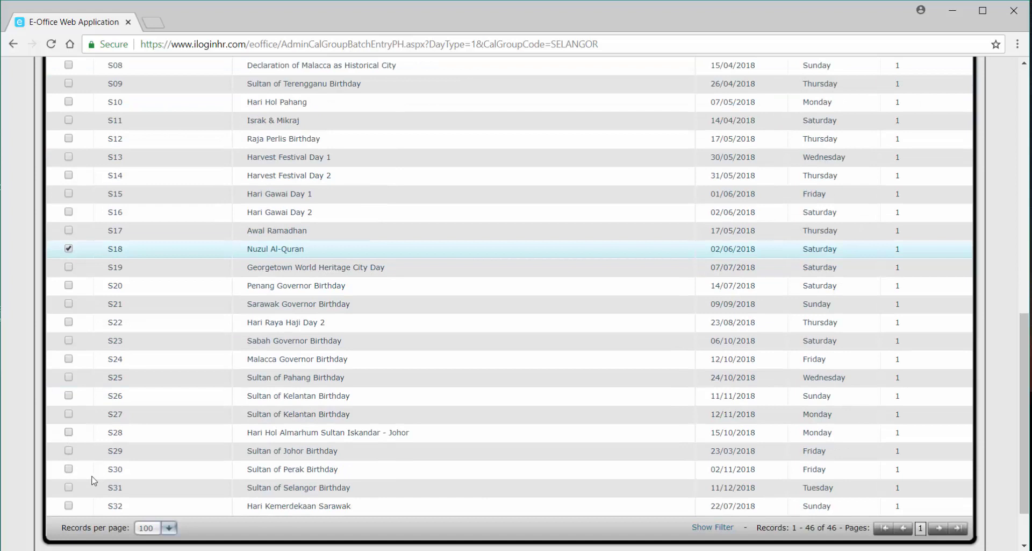
left_click(69, 487)
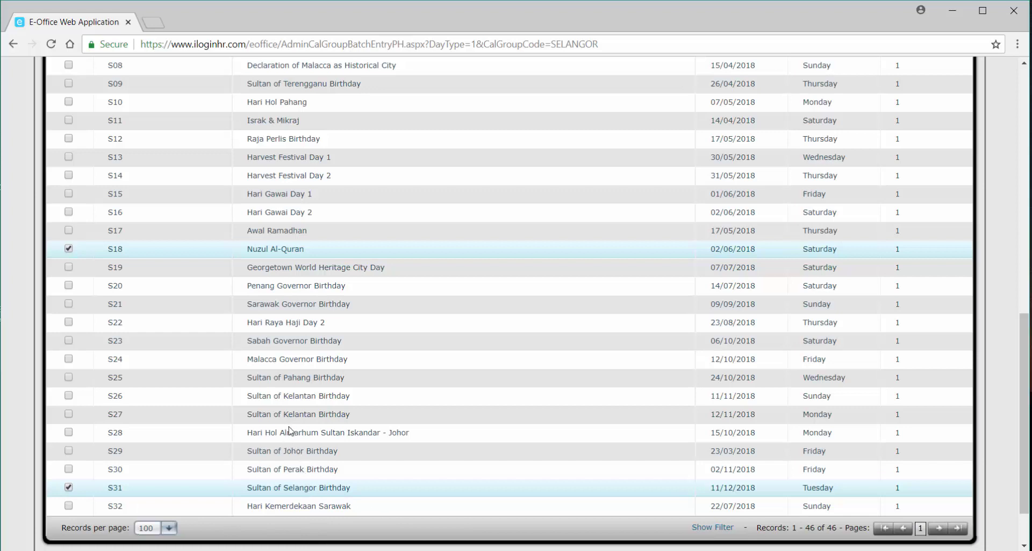
scroll(289, 430, "down", 2)
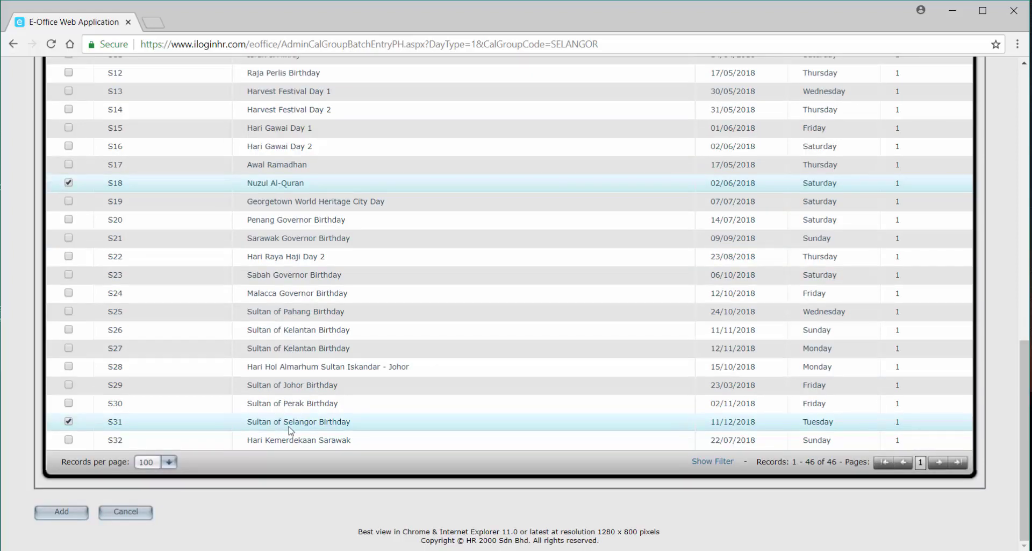
scroll(290, 430, "up", 10)
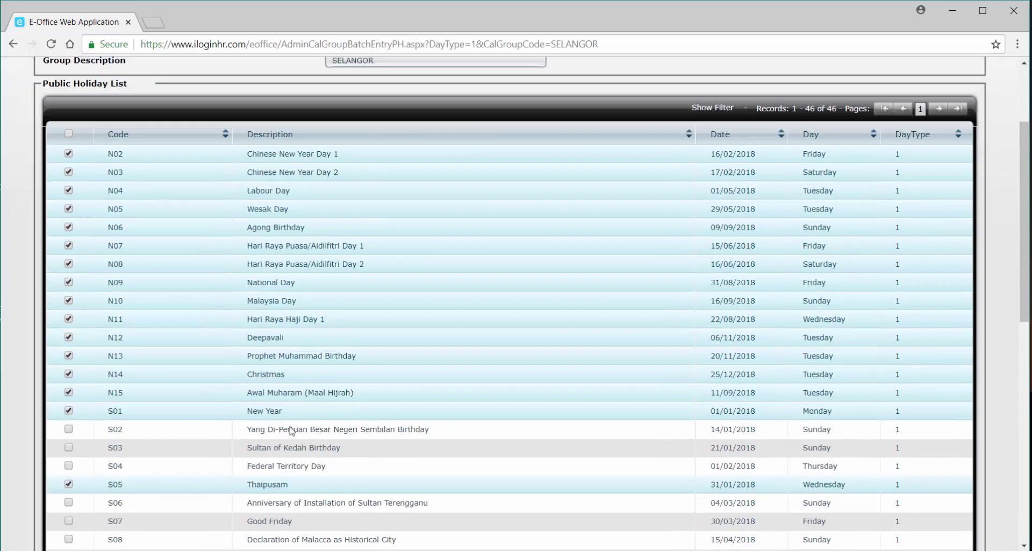
scroll(291, 430, "down", 10)
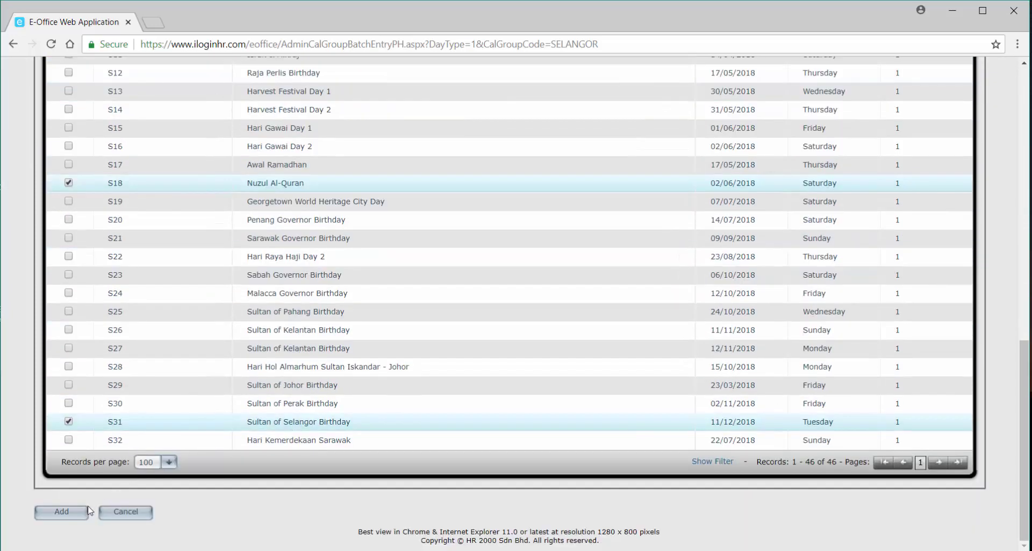
left_click(69, 512)
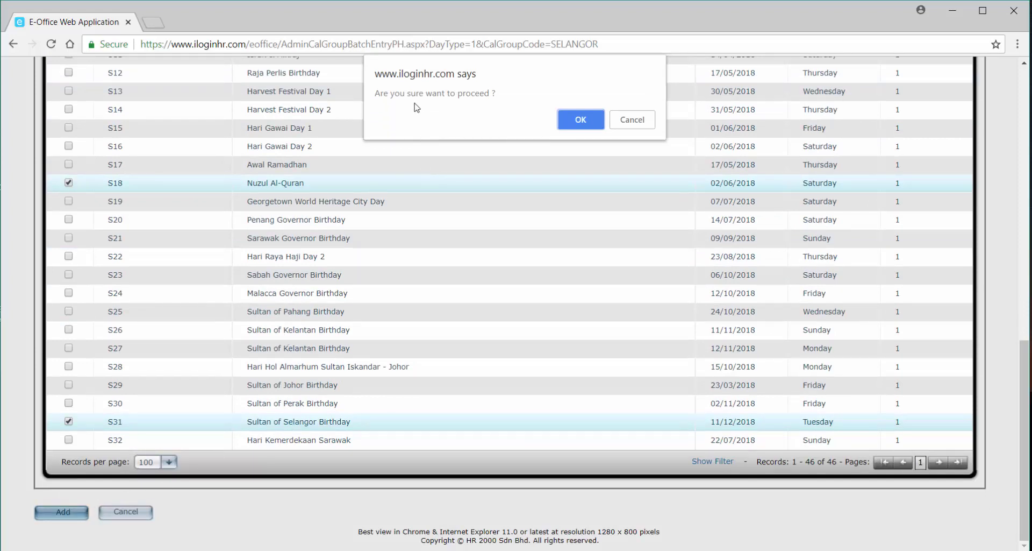
Confirm the holiday batch and show 50 records per page to see all 18 holidays.
left_click(580, 119)
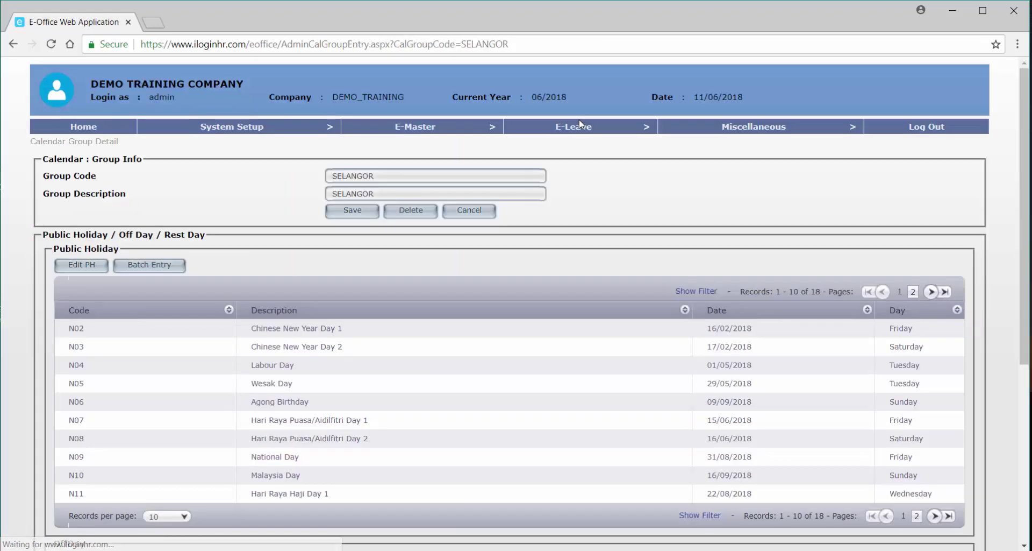
mouse_move(579, 124)
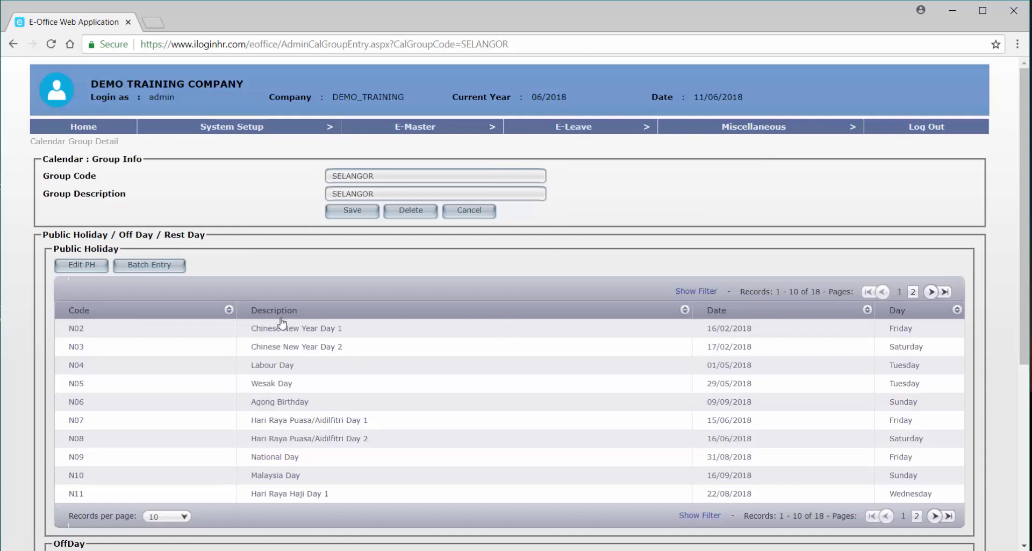
scroll(271, 411, "down", 1)
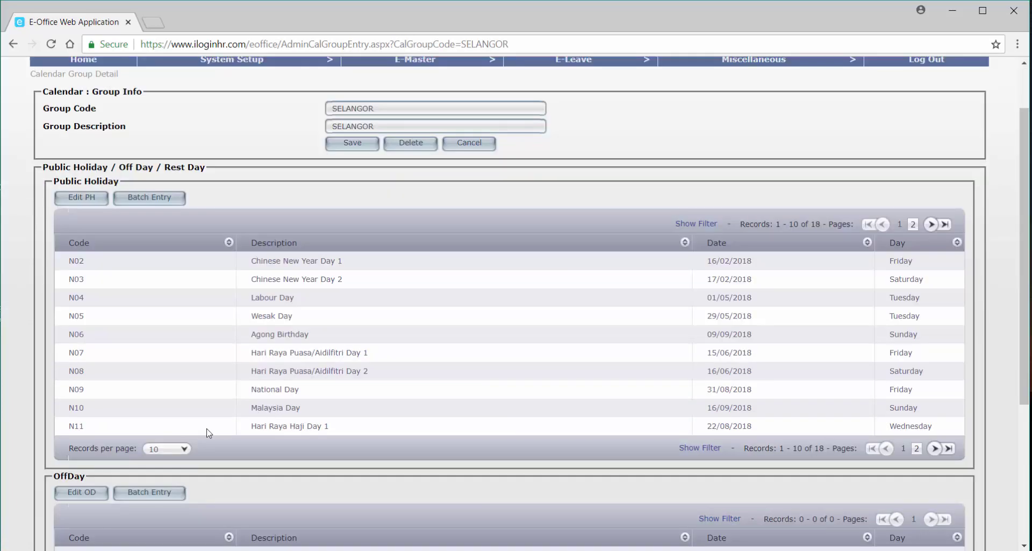
left_click(170, 449)
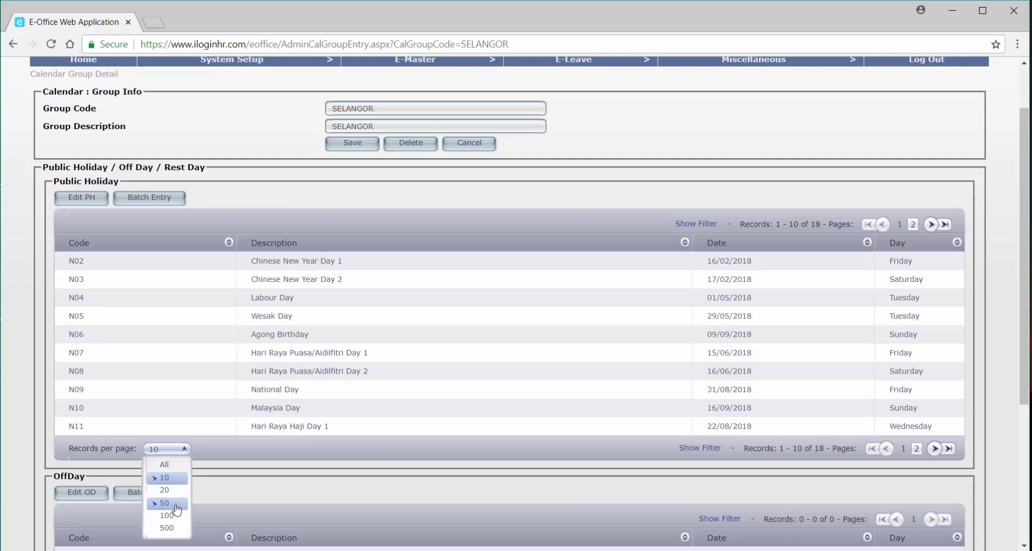
left_click(166, 502)
scroll(190, 501, "down", 1)
scroll(189, 501, "down", 1)
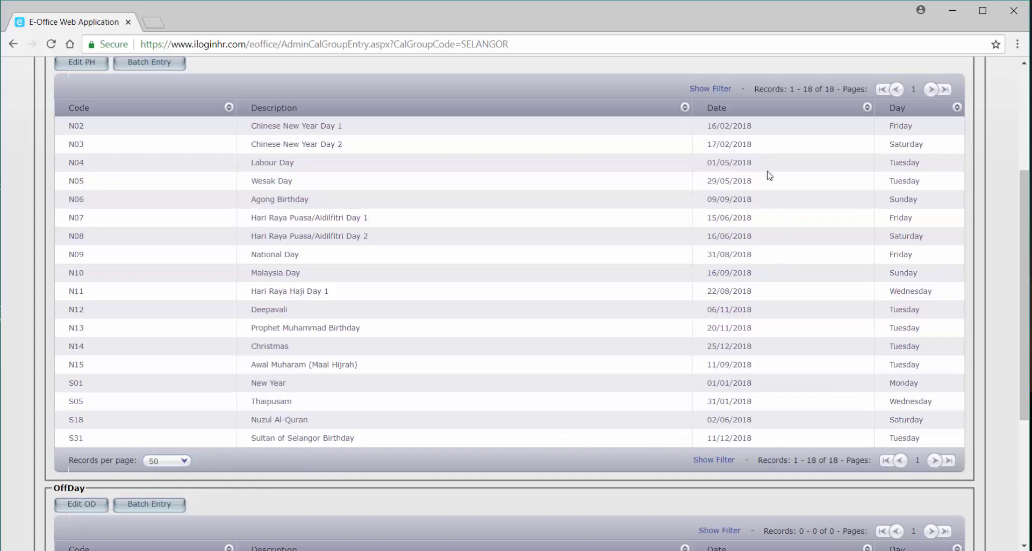
Sort the SELANGOR holidays by Date ascending, from New Year 01/01/2018 to Christmas 25/12/2018.
left_click(761, 113)
left_click(591, 110)
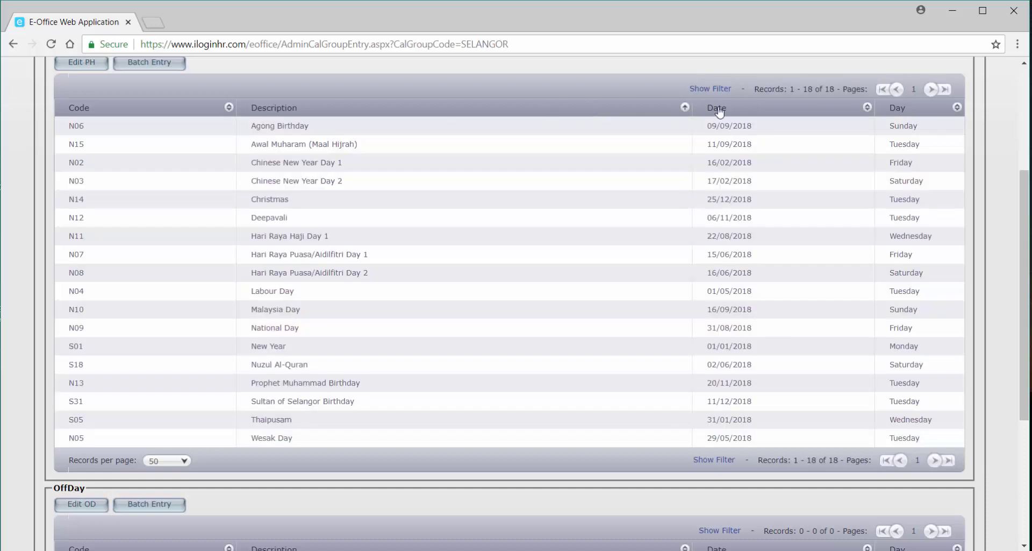
left_click(746, 110)
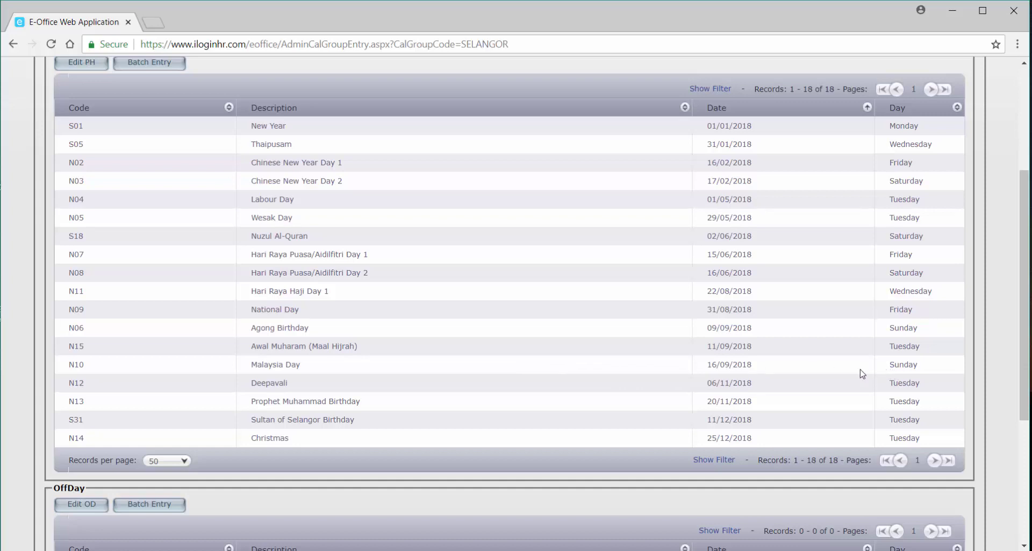
scroll(399, 365, "up", 2)
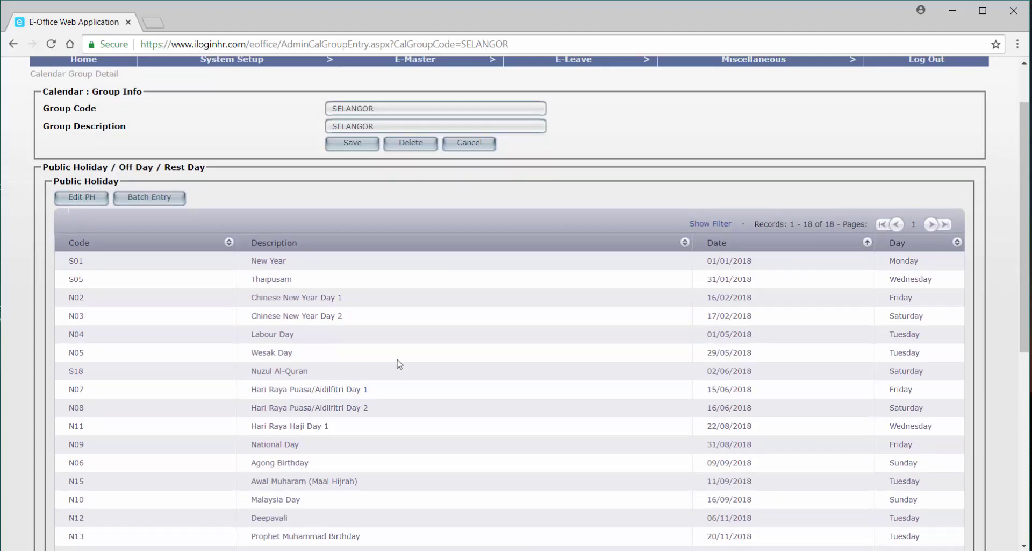
scroll(411, 368, "down", 1)
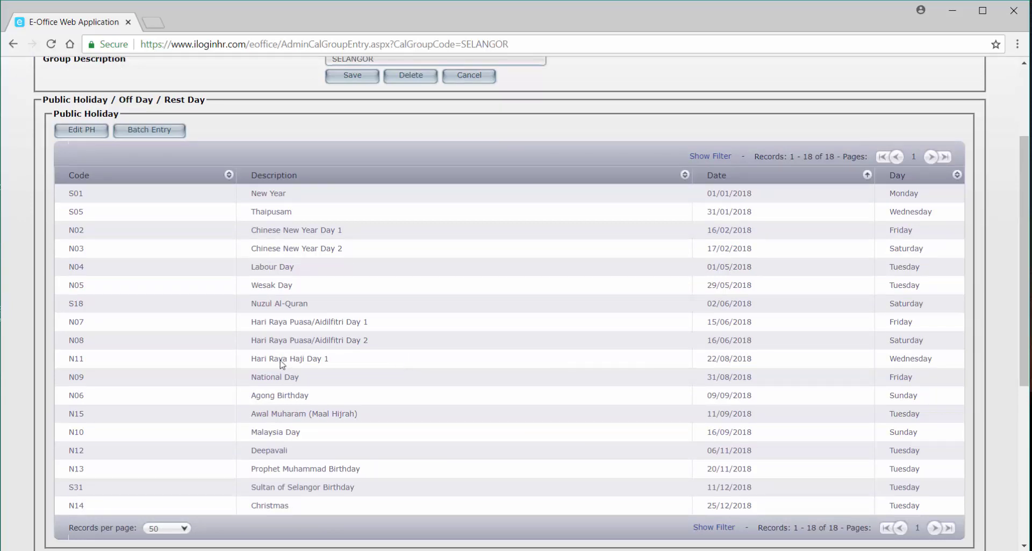
scroll(85, 301, "up", 1)
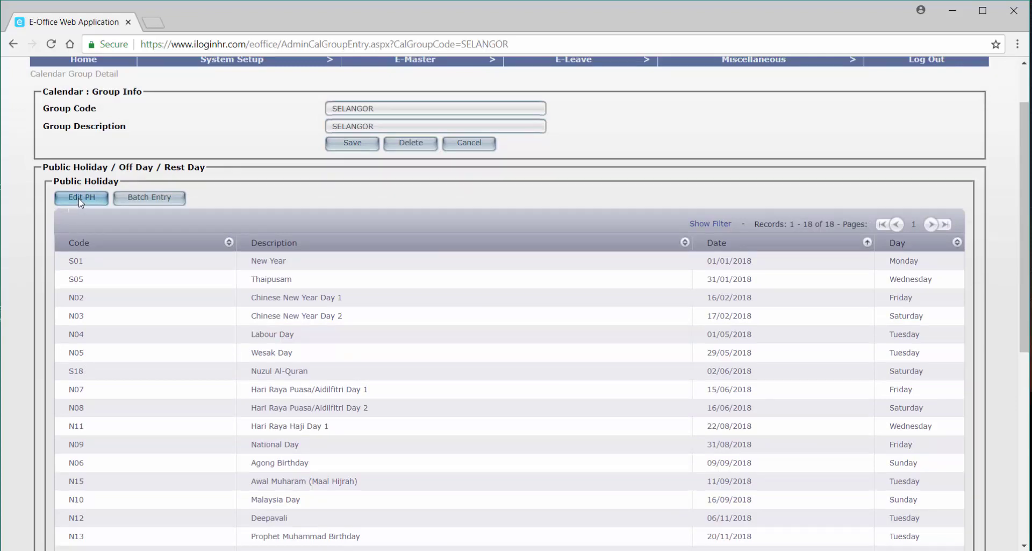
Start a new SELANGOR public holiday with code R01 and description 'Replacement Malaysia Day'.
left_click(81, 198)
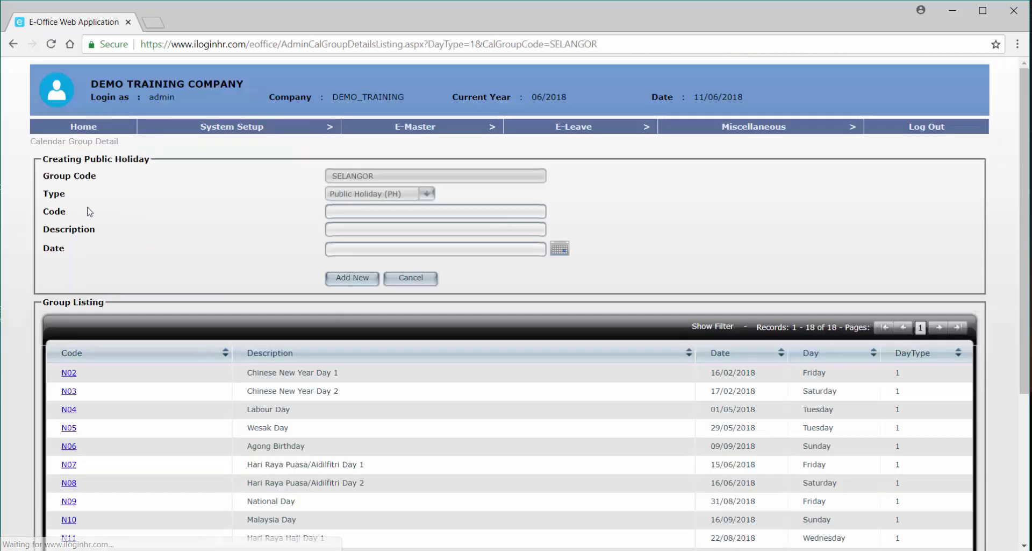
scroll(316, 381, "down", 2)
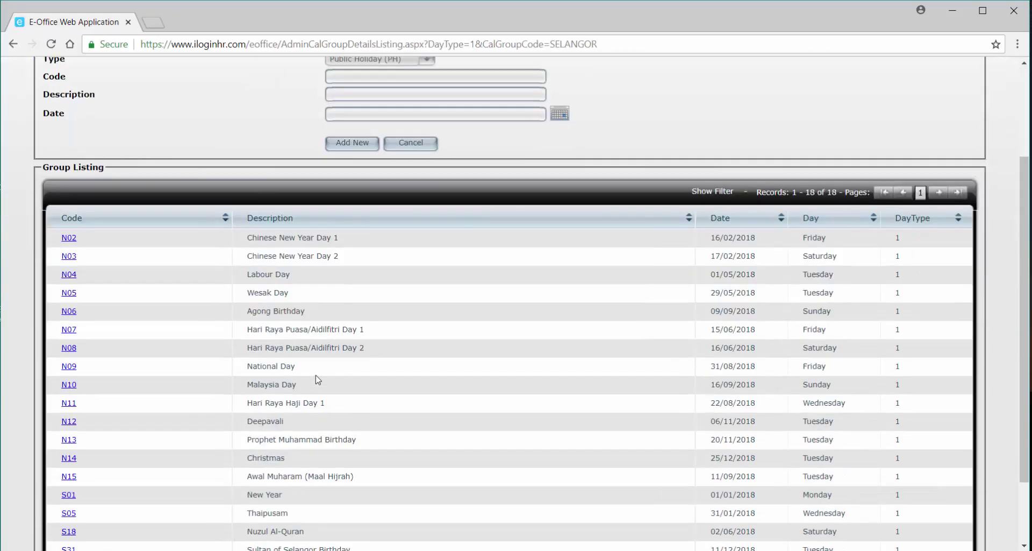
scroll(318, 379, "down", 2)
scroll(323, 378, "up", 3)
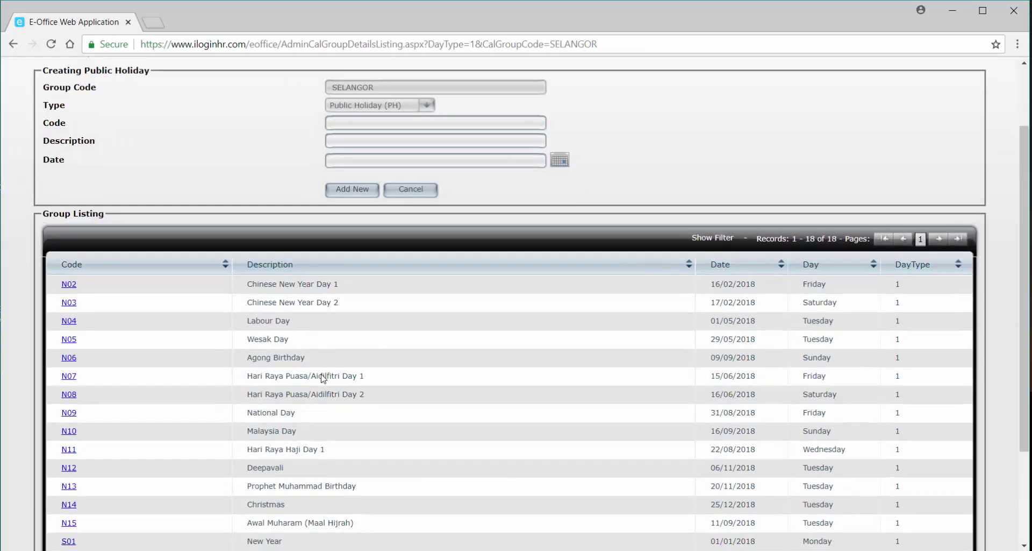
scroll(323, 378, "up", 1)
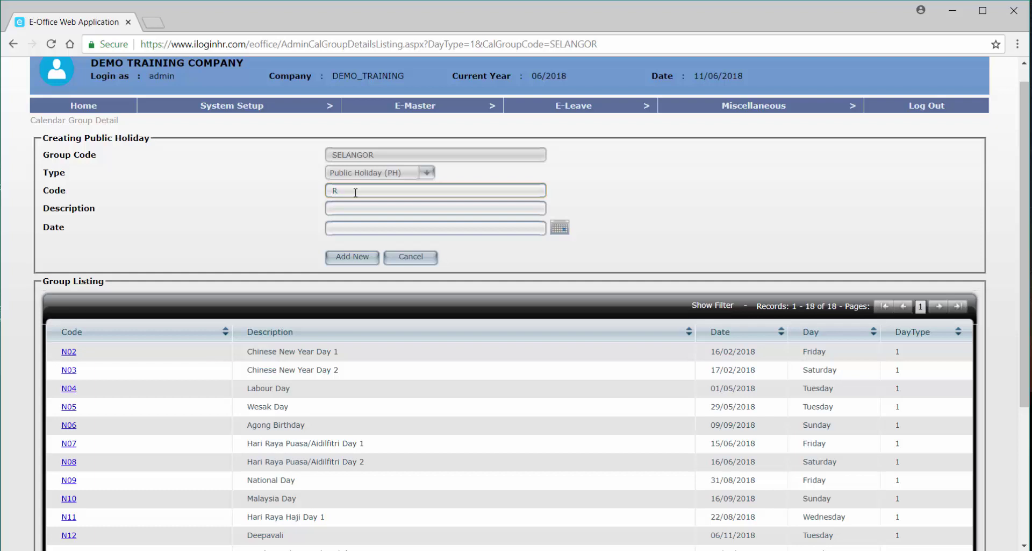
type("01")
left_click(357, 210)
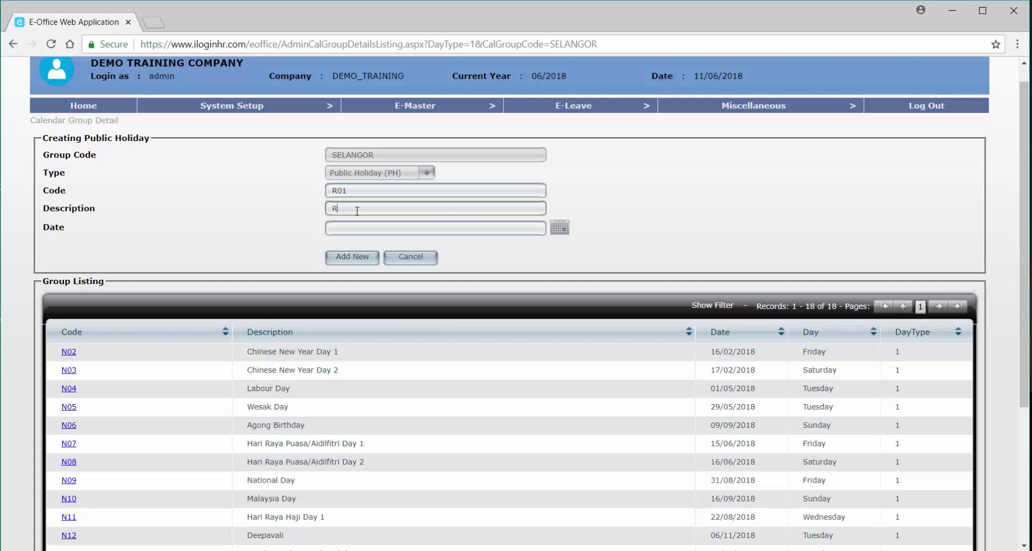
type("Replacm")
key("BackSpace")
type("ement Malaysia Day")
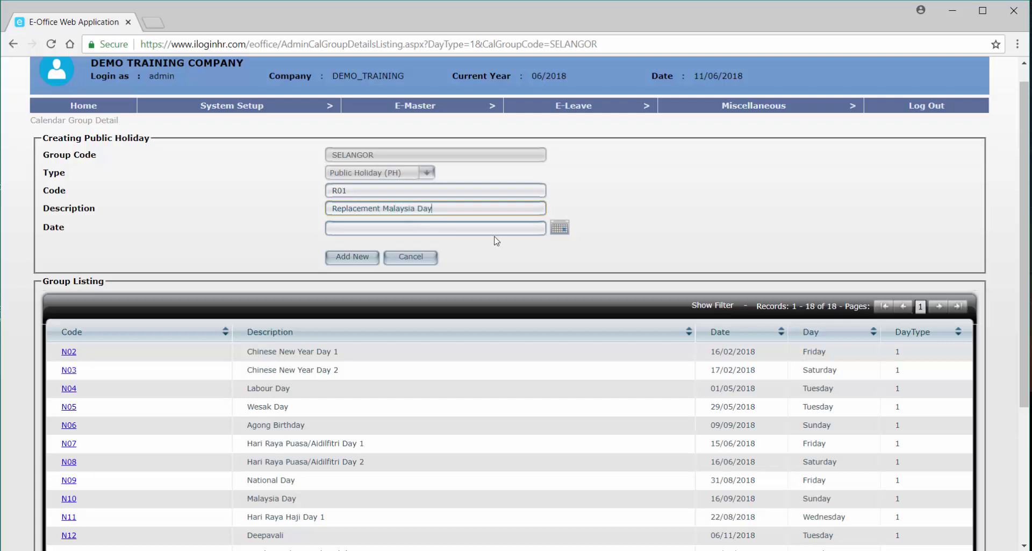
Set the R01 holiday date to 17/09/2018 and save it to the SELANGOR group.
left_click(560, 229)
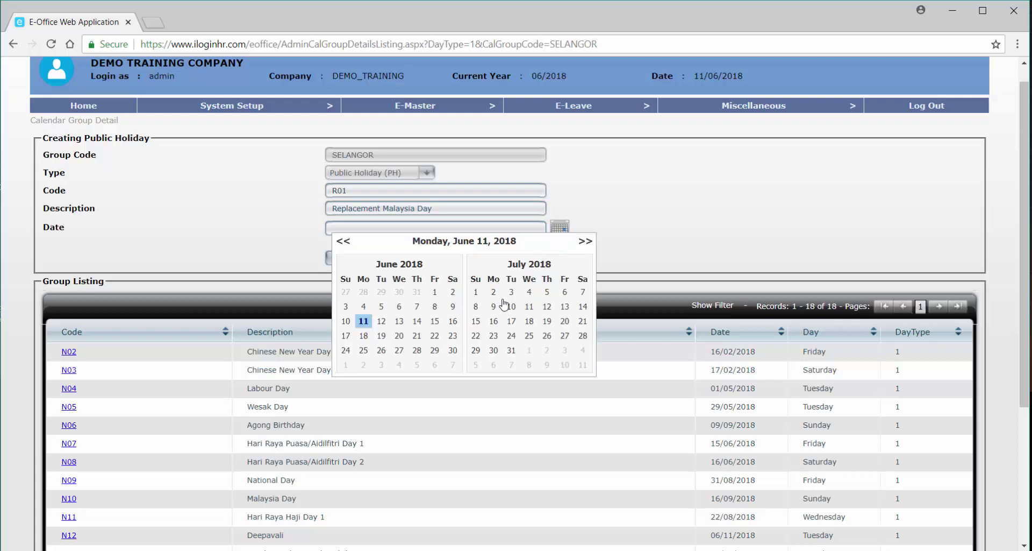
left_click(585, 242)
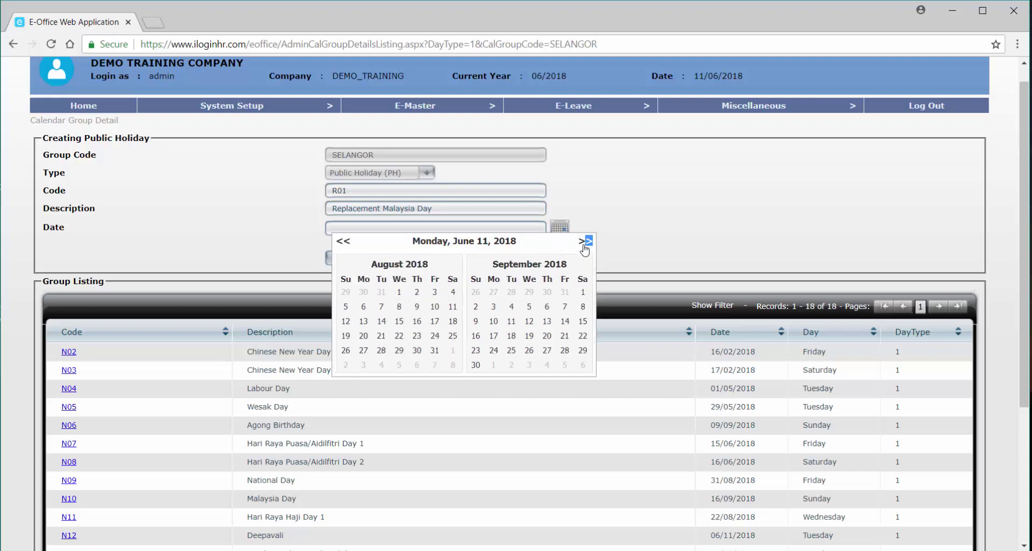
left_click(585, 241)
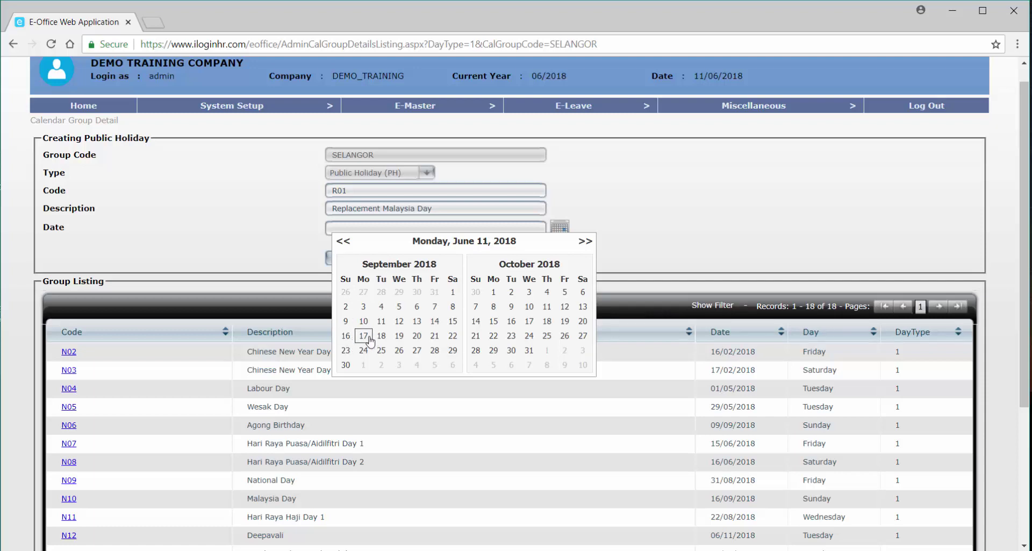
left_click(370, 340)
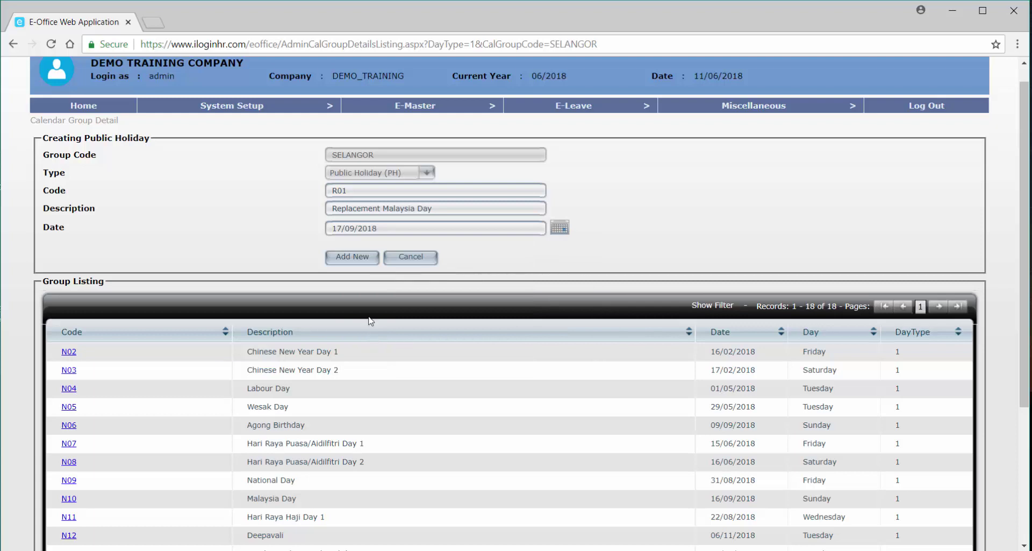
left_click(358, 258)
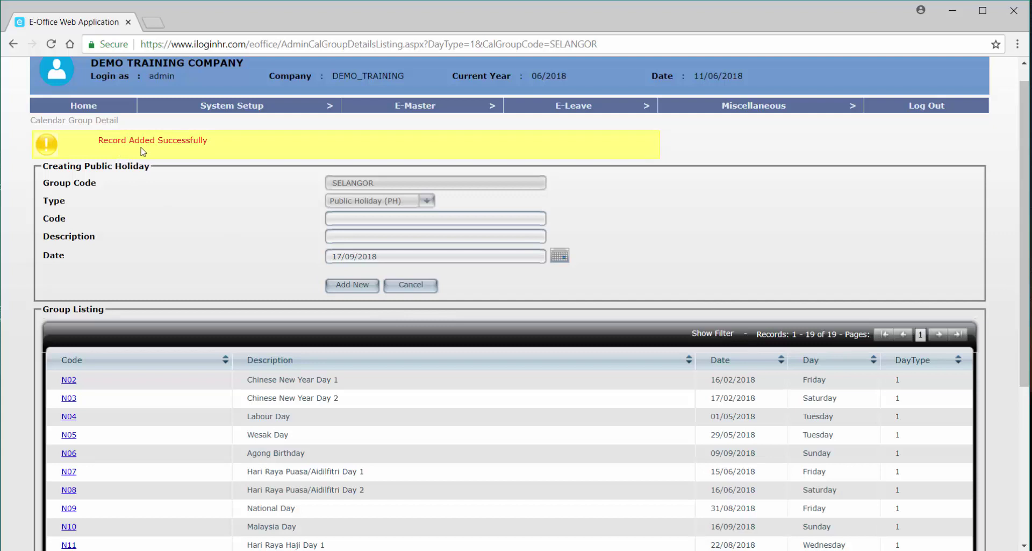
scroll(218, 226, "down", 4)
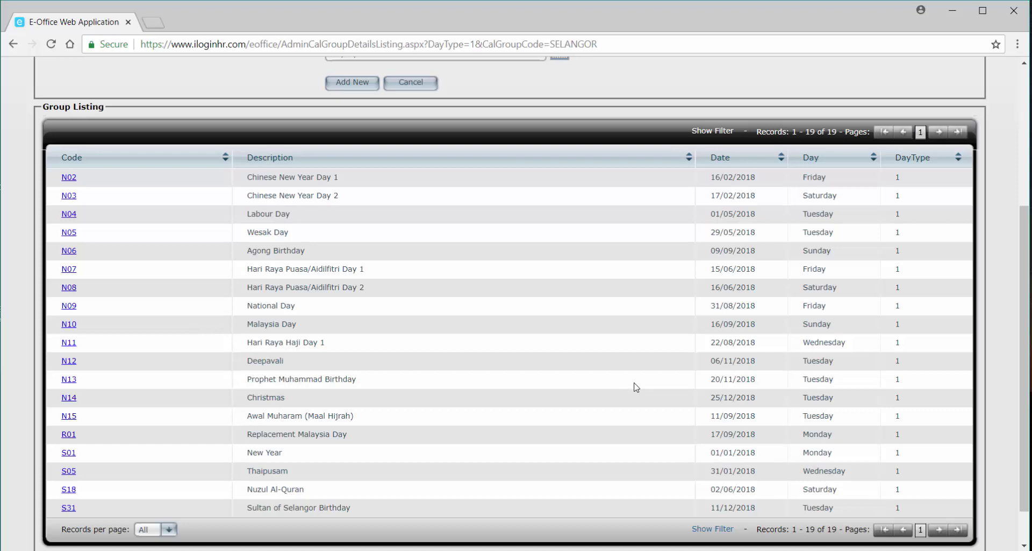
scroll(640, 392, "down", 1)
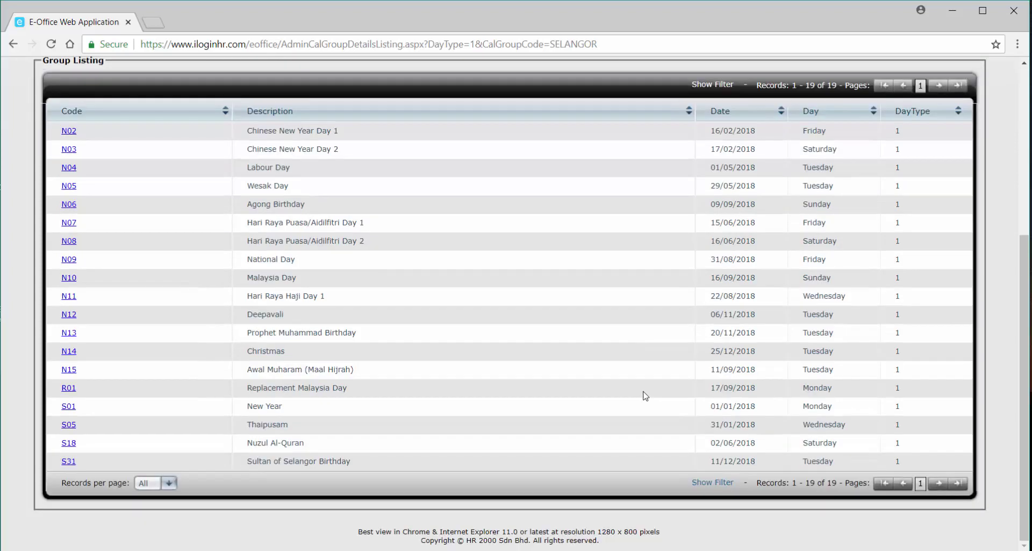
scroll(645, 395, "up", 4)
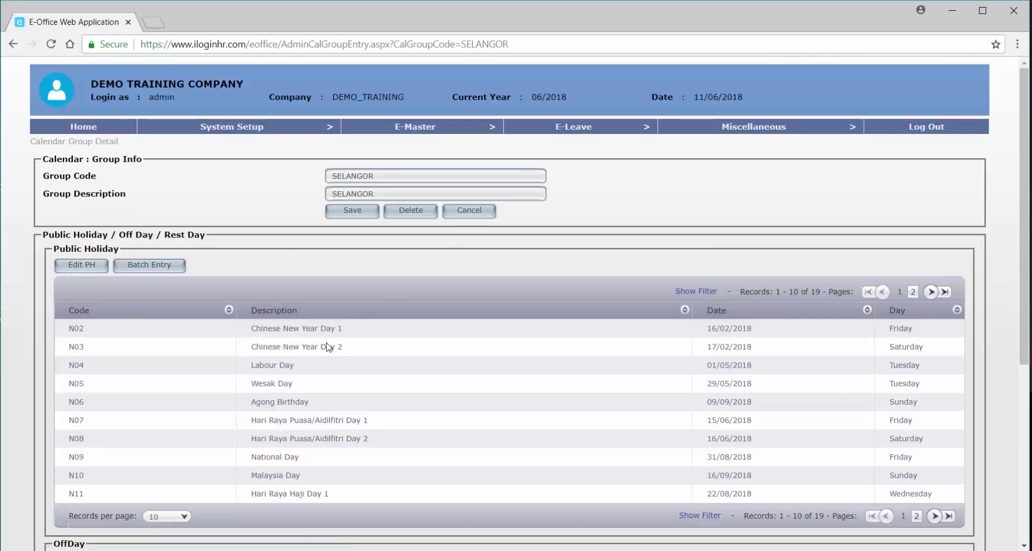
Check the empty Off Day and Rest Day lists, then start the Off Day batch entry.
scroll(331, 348, "down", 1)
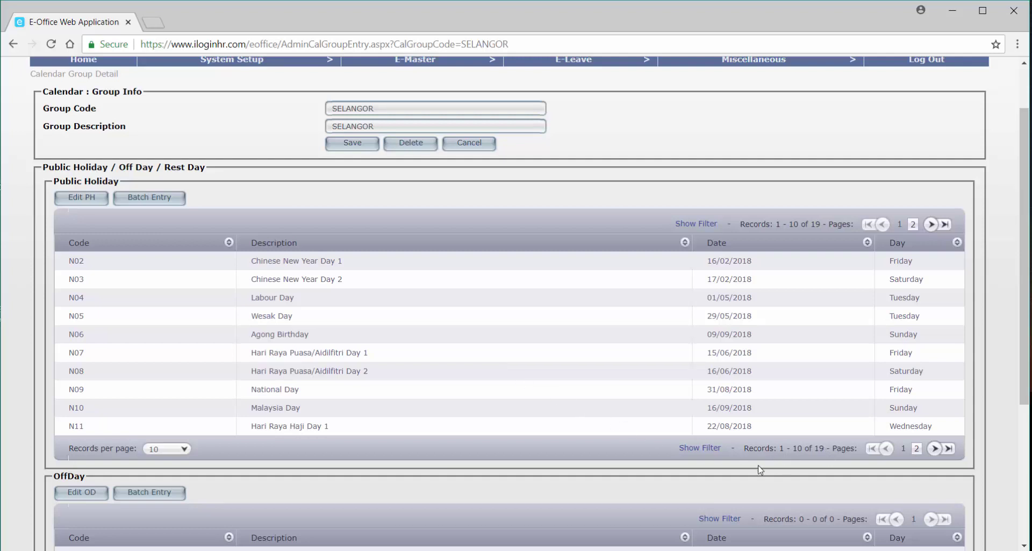
scroll(566, 402, "down", 4)
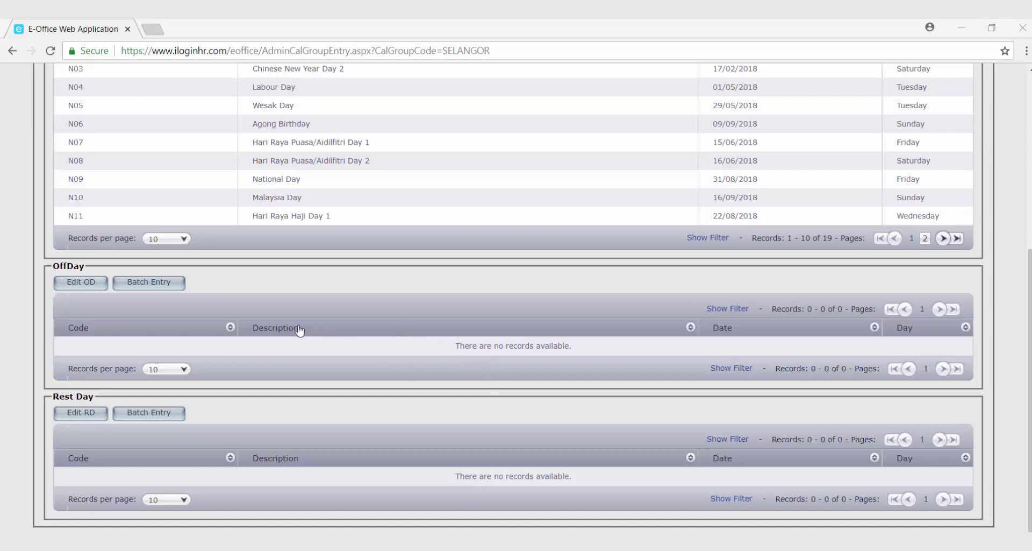
left_click(167, 280)
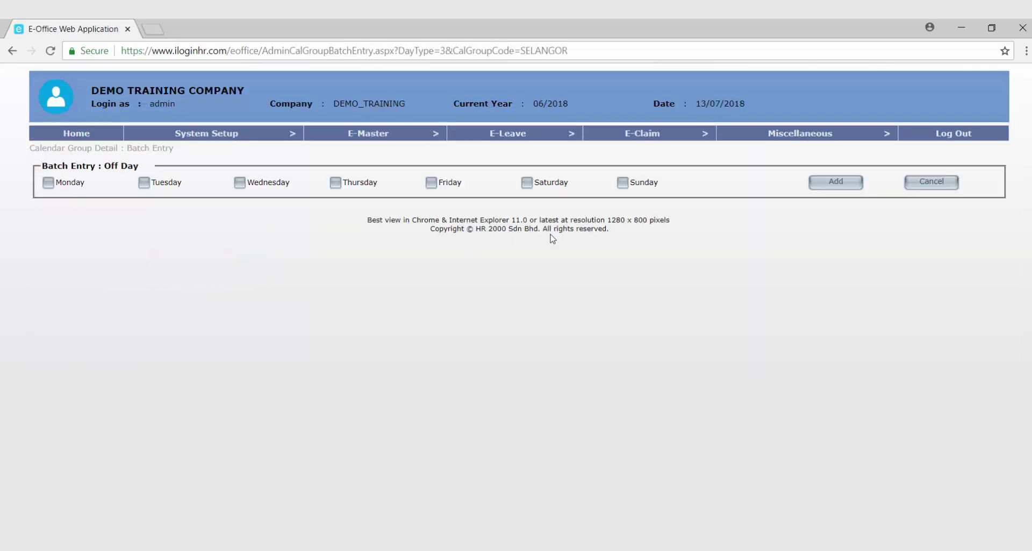
Add Saturday as the weekly off day and confirm it.
left_click(534, 185)
left_click(844, 186)
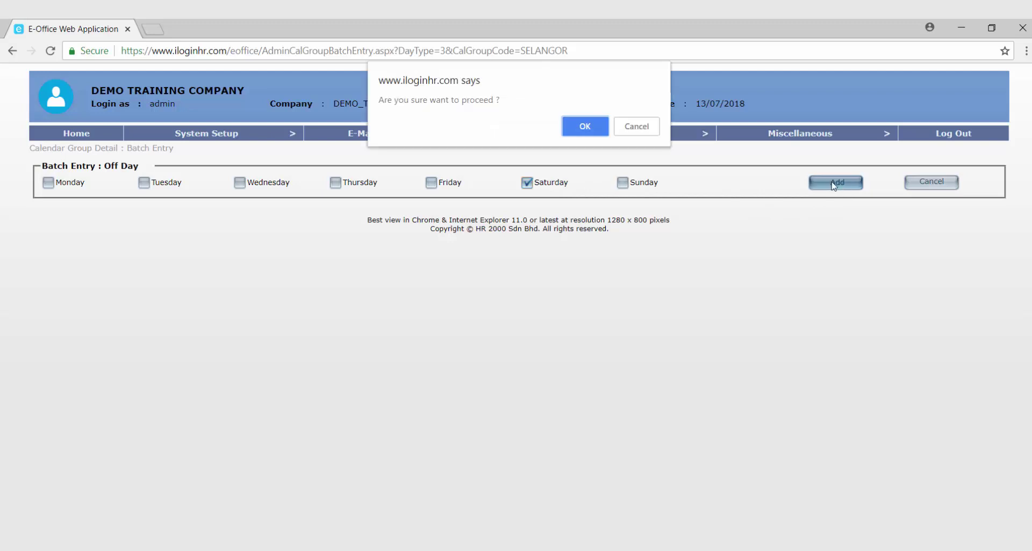
left_click(592, 125)
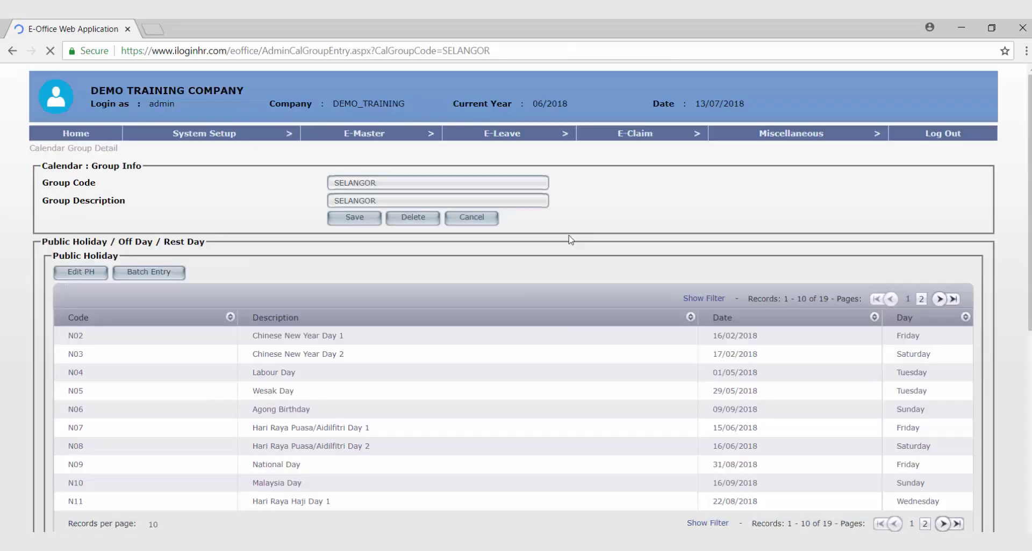
Raise the SELANGOR Off Day records per page and review all 52 Saturdays from 06/01/2018 to 29/12/2018.
scroll(497, 347, "down", 8)
scroll(499, 349, "down", 1)
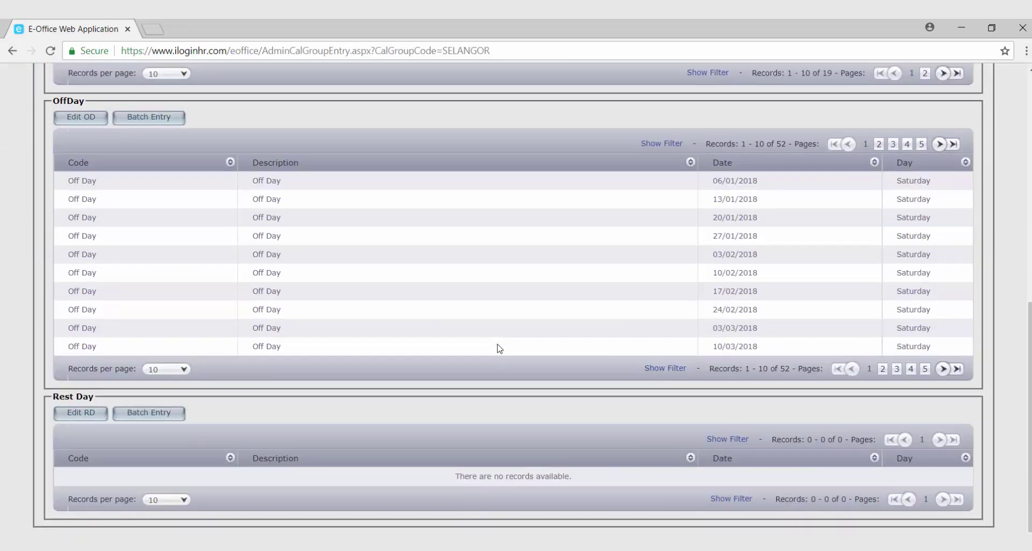
left_click(179, 369)
left_click(172, 447)
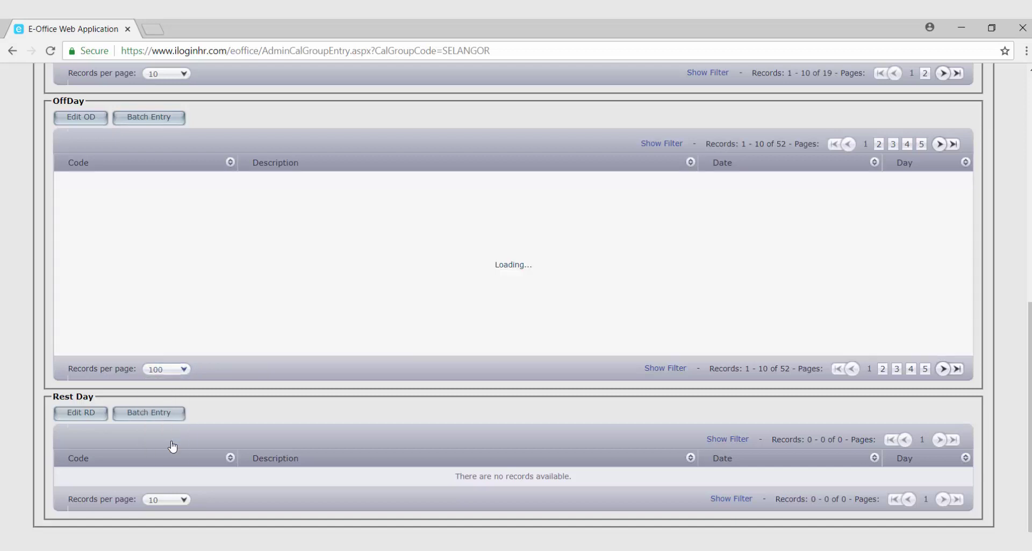
scroll(311, 408, "down", 8)
scroll(314, 407, "down", 8)
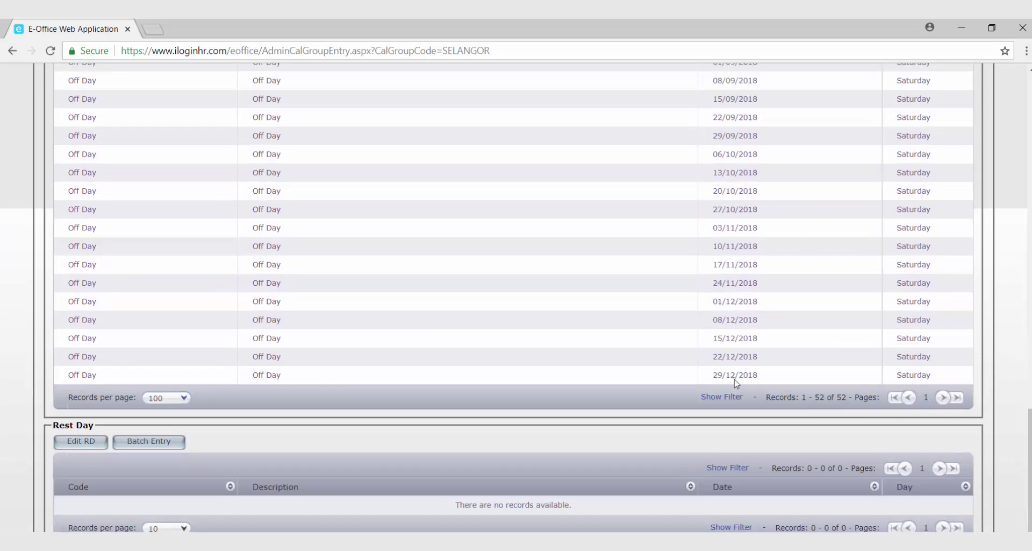
scroll(726, 379, "up", 3)
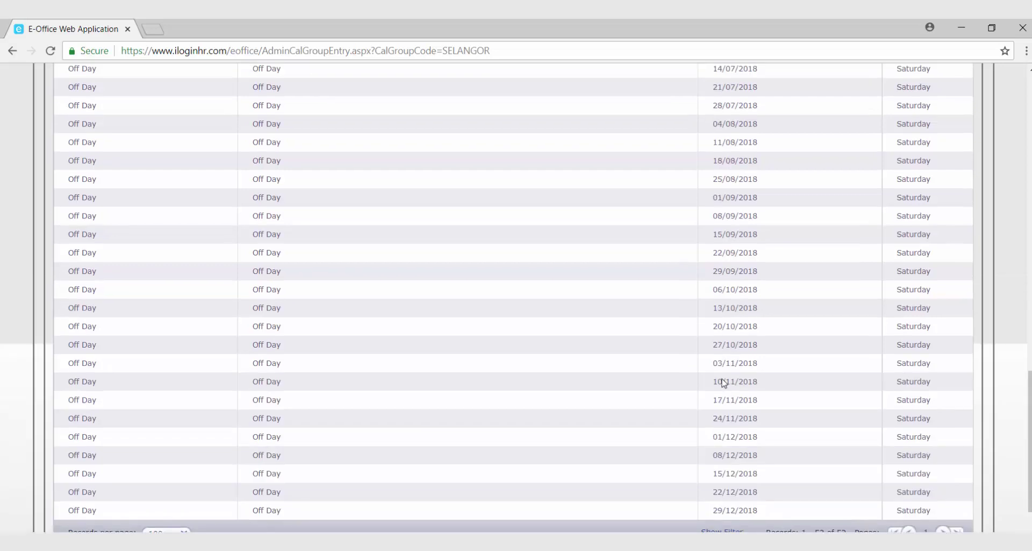
scroll(725, 383, "up", 10)
scroll(723, 383, "up", 1)
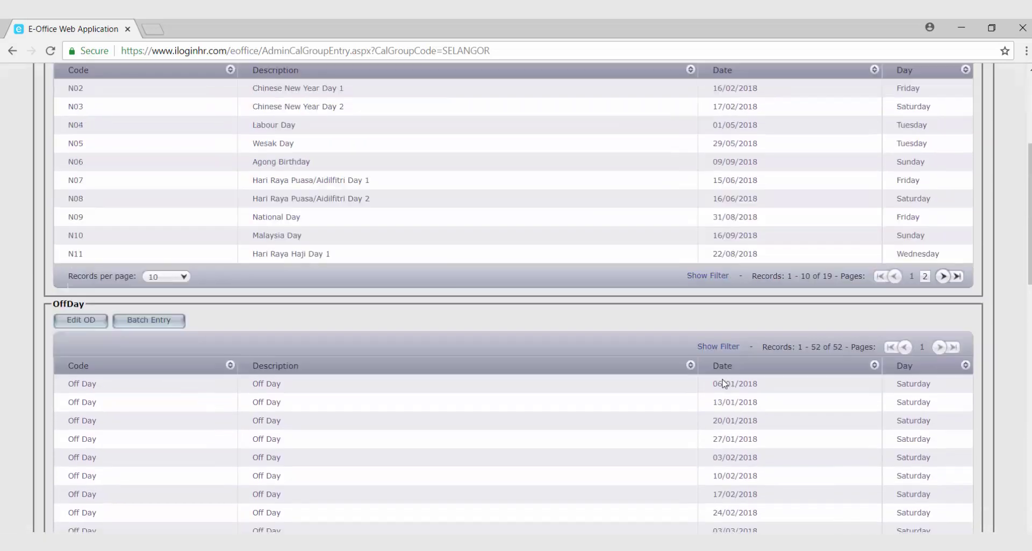
scroll(724, 383, "down", 5)
scroll(728, 383, "down", 12)
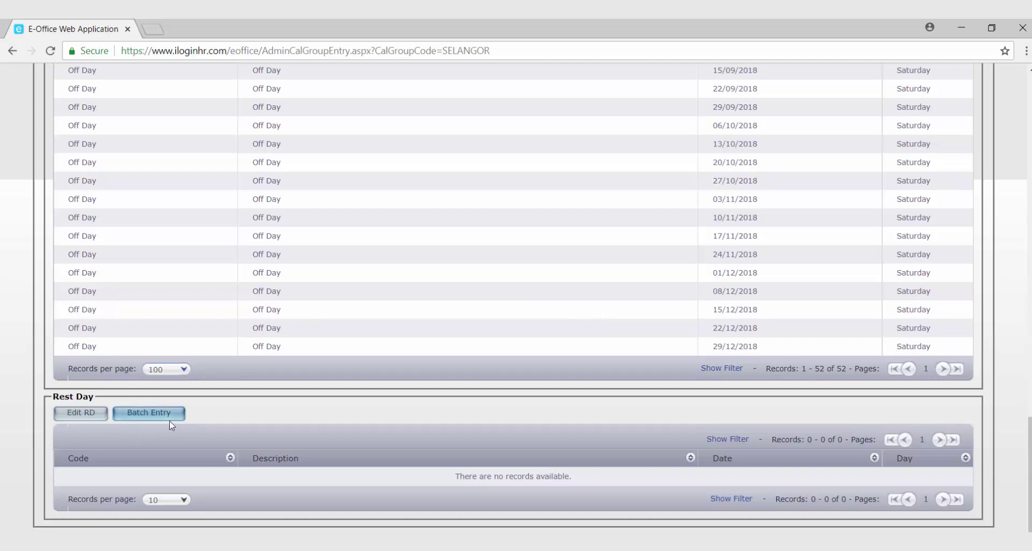
scroll(212, 403, "up", 3)
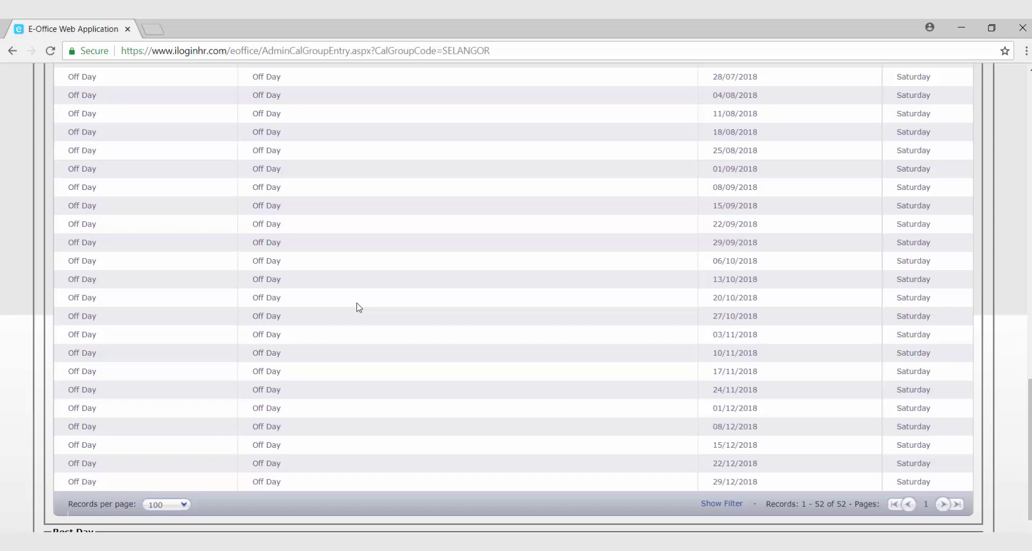
scroll(315, 294, "up", 4)
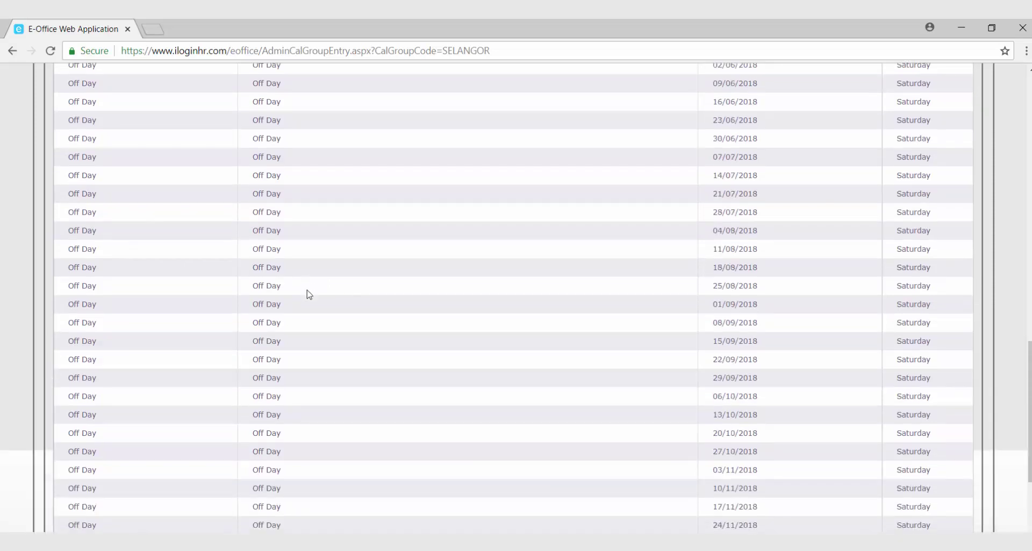
scroll(309, 294, "up", 9)
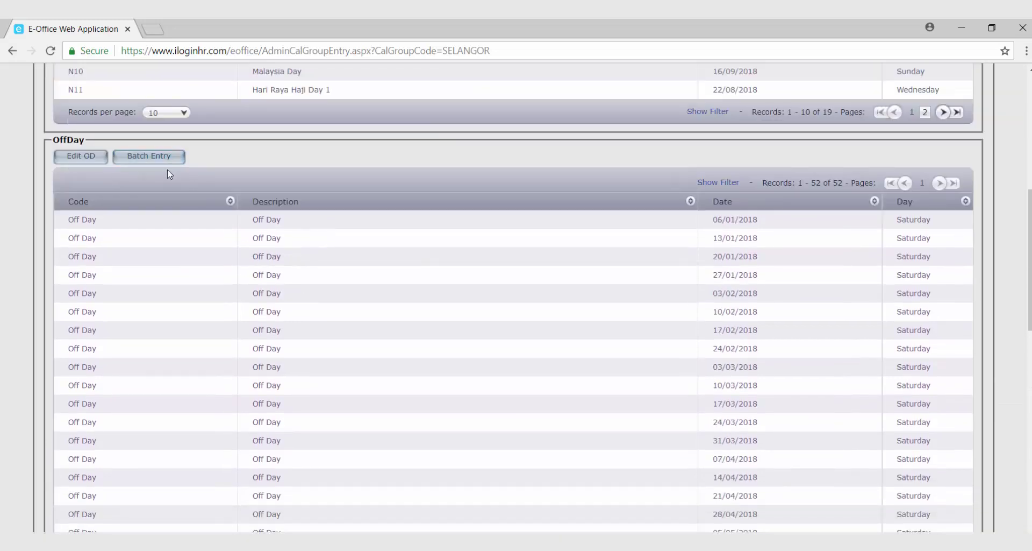
Start a new SELANGOR off-day entry with the code 'Off Day'.
left_click(88, 157)
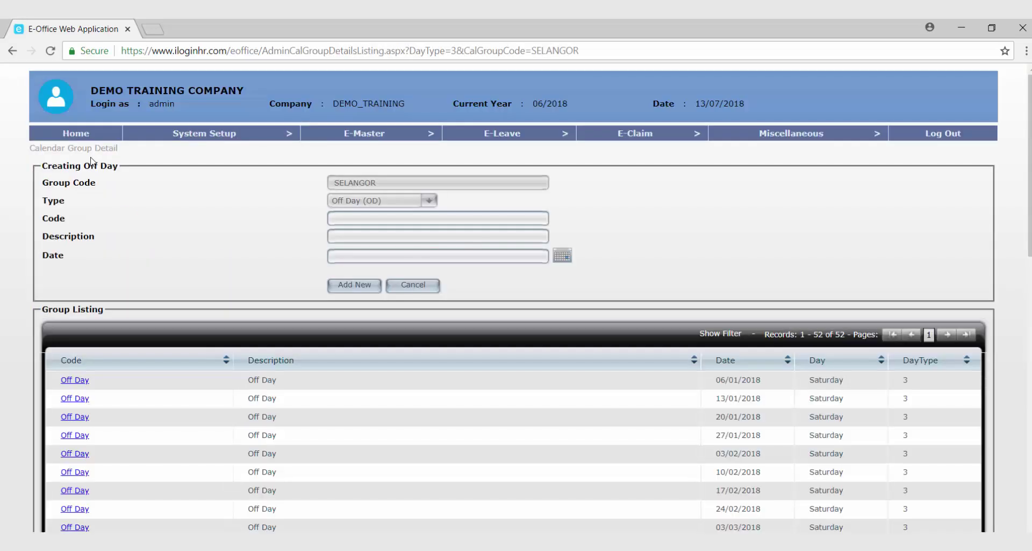
left_click(355, 217)
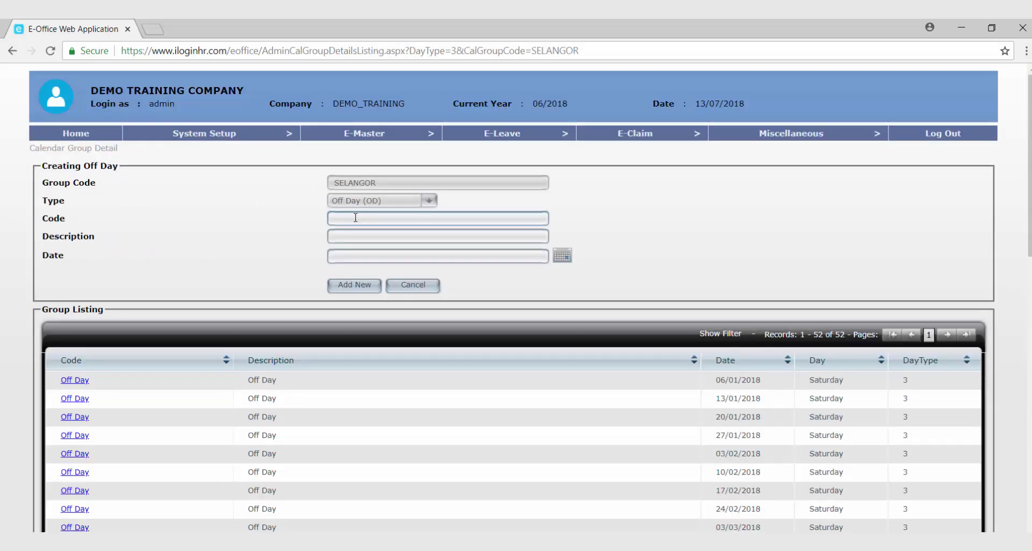
left_click(355, 217)
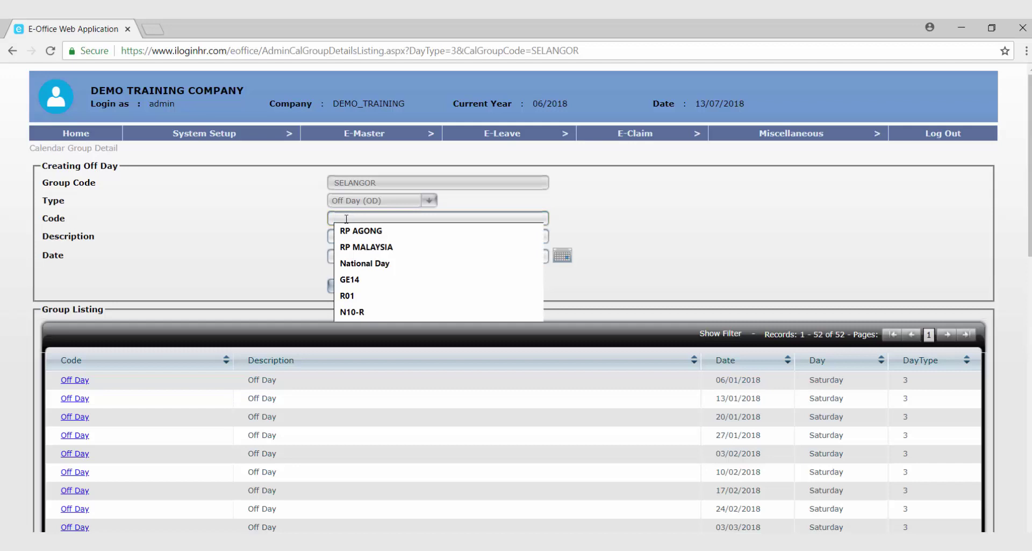
type("oFf")
key("BackSpace")
key("BackSpace")
key("BackSpace")
type("oFf")
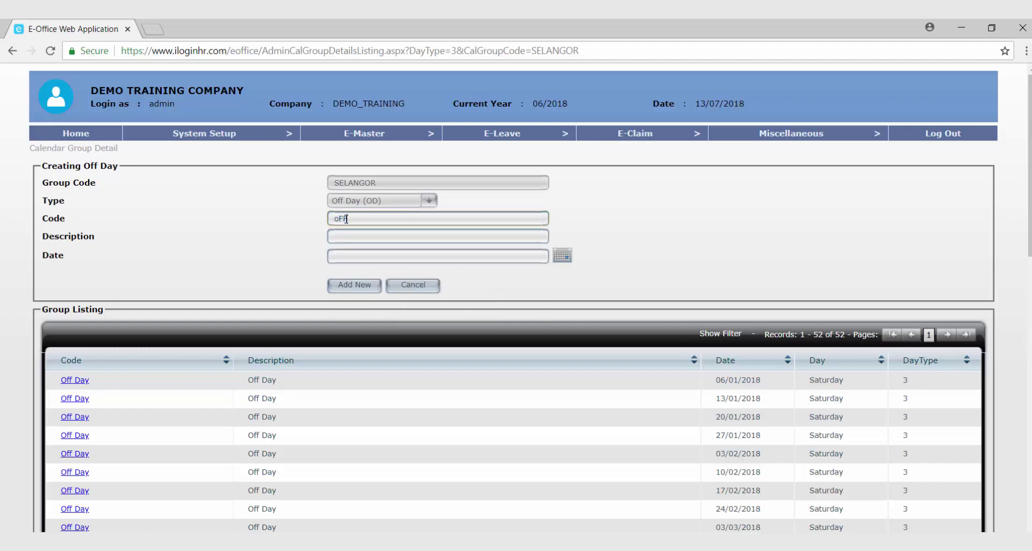
key("BackSpace")
key("BackSpace")
key("BackSpace")
type("Off Day")
Set the off-day date to 07/07/2018, then cancel the entry without adding it.
key("Tab")
type("Off Day")
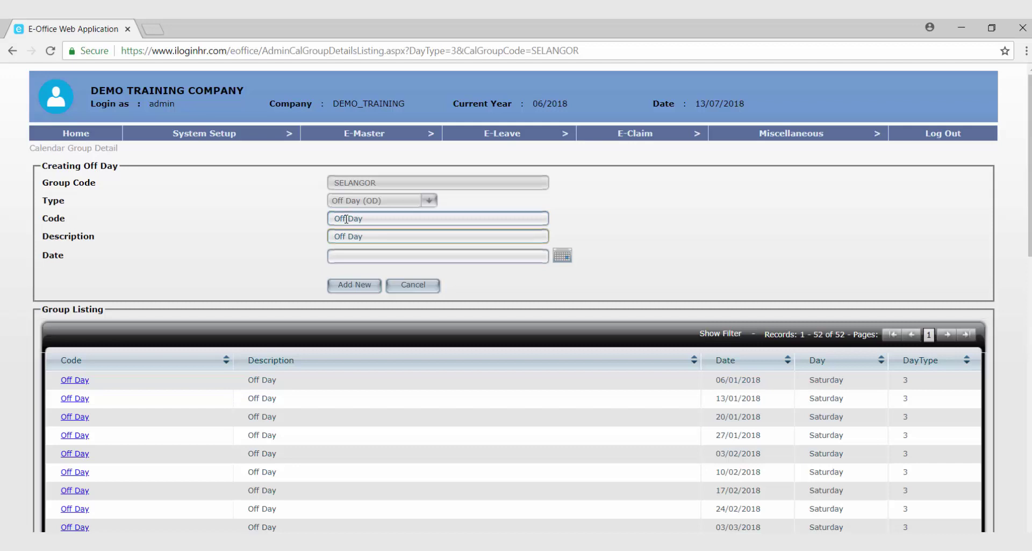
key("Tab")
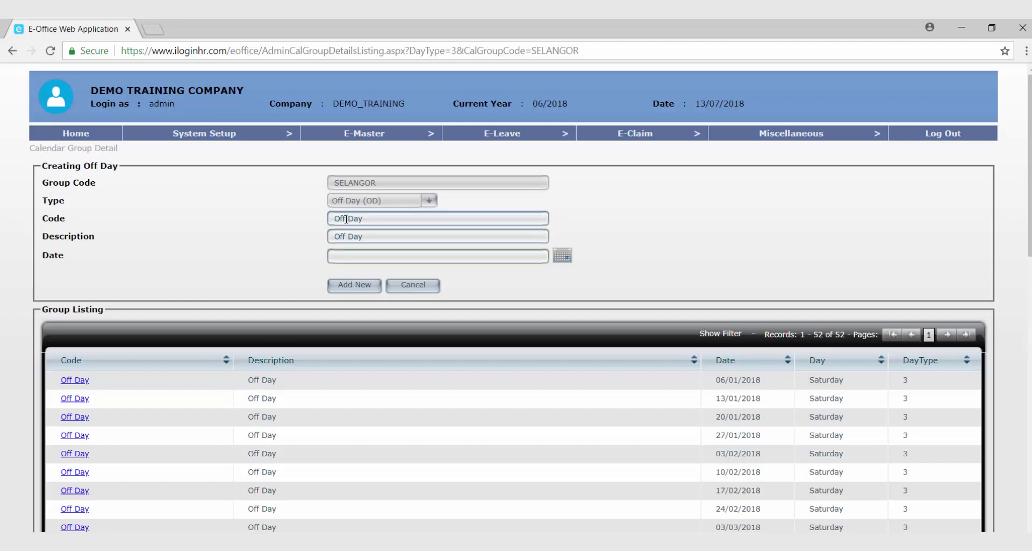
left_click(571, 264)
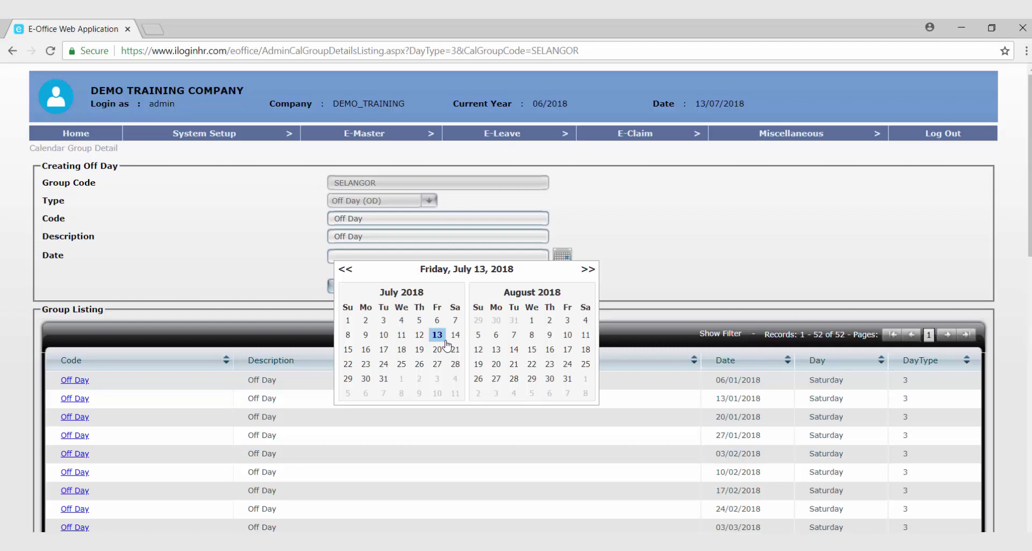
left_click(456, 321)
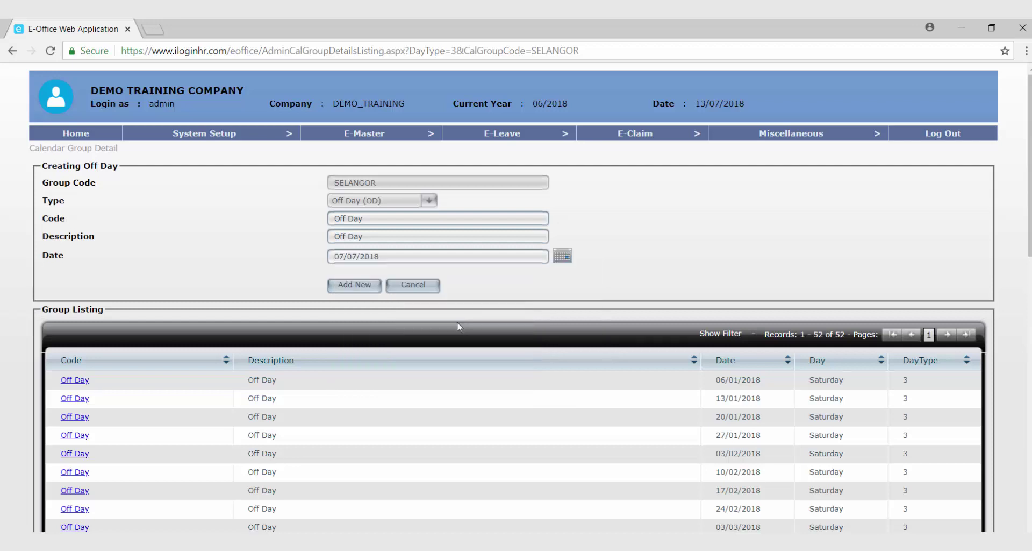
left_click(564, 256)
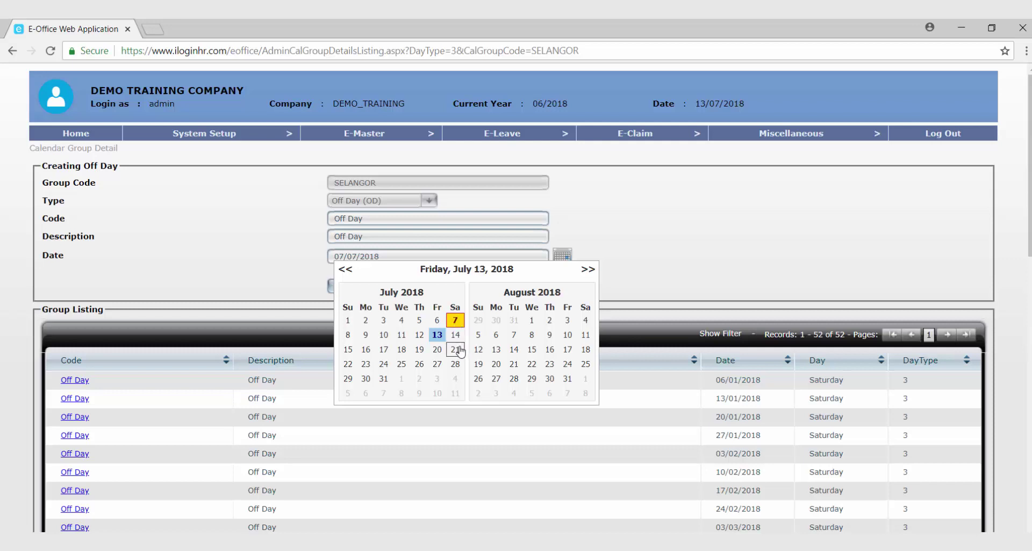
left_click(316, 285)
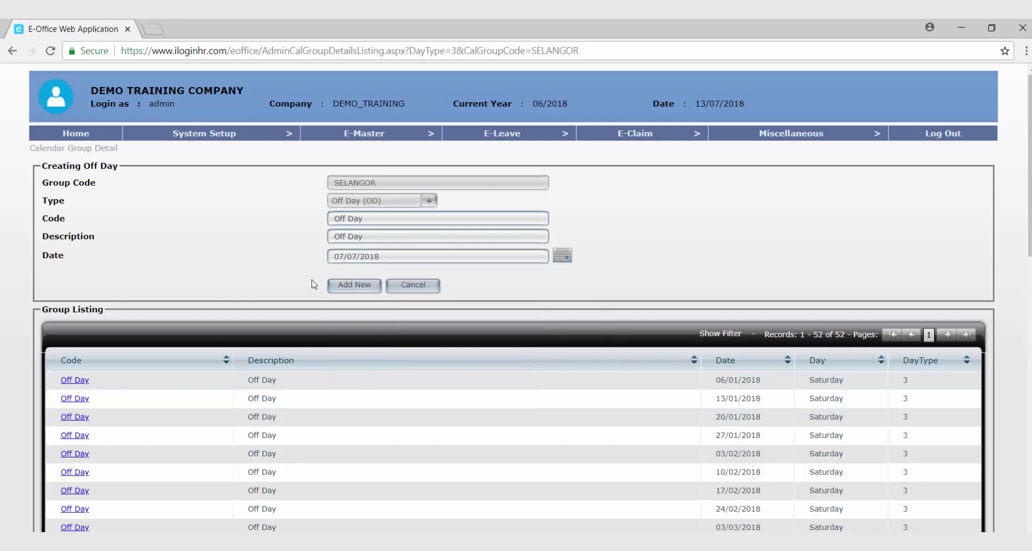
scroll(299, 292, "down", 1)
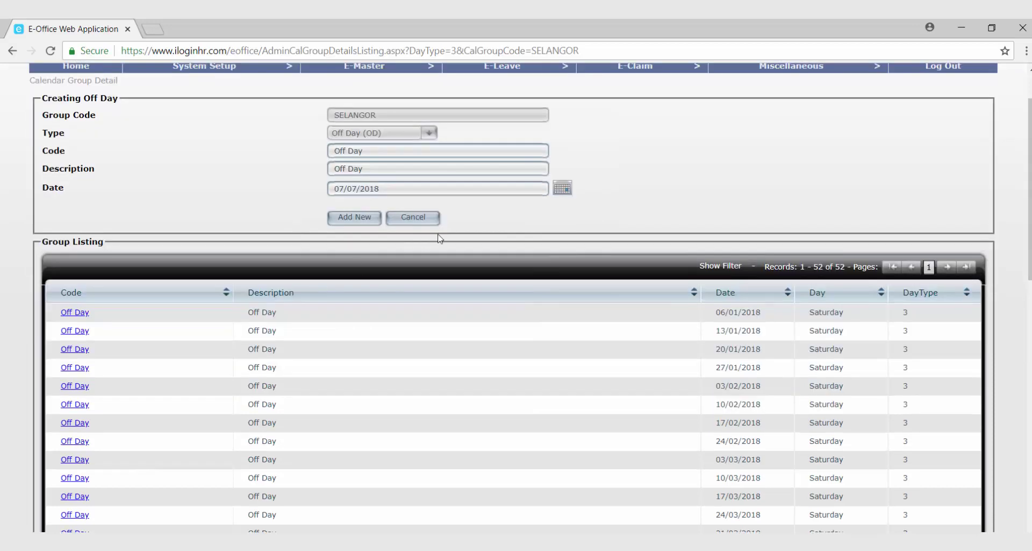
left_click(422, 220)
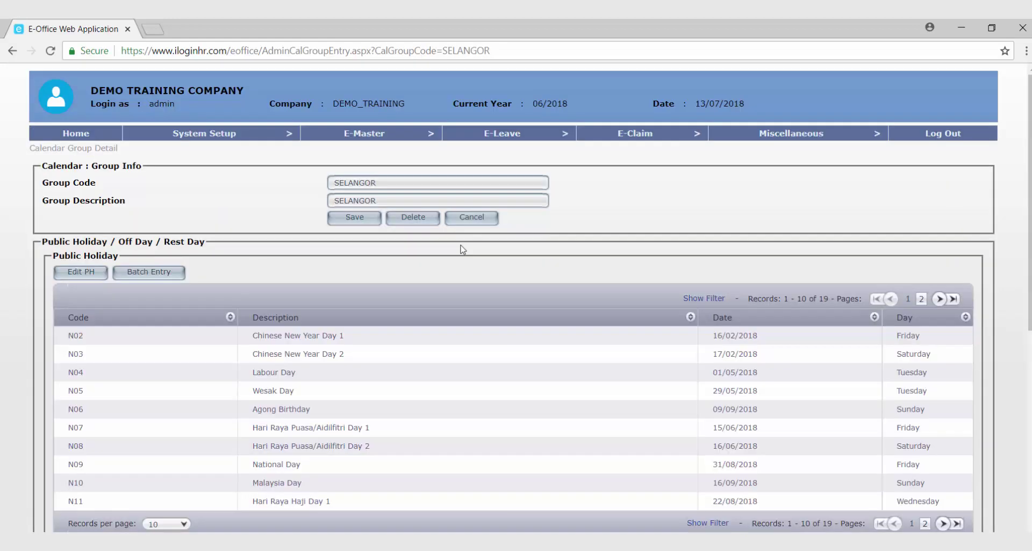
Batch-add every Sunday as a SELANGOR rest day and confirm.
scroll(460, 259, "down", 8)
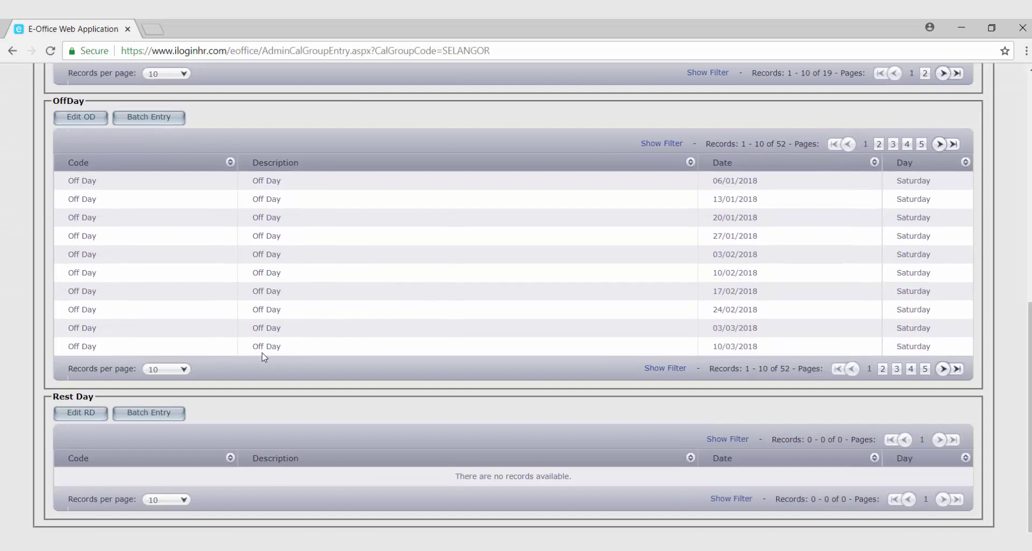
left_click(143, 414)
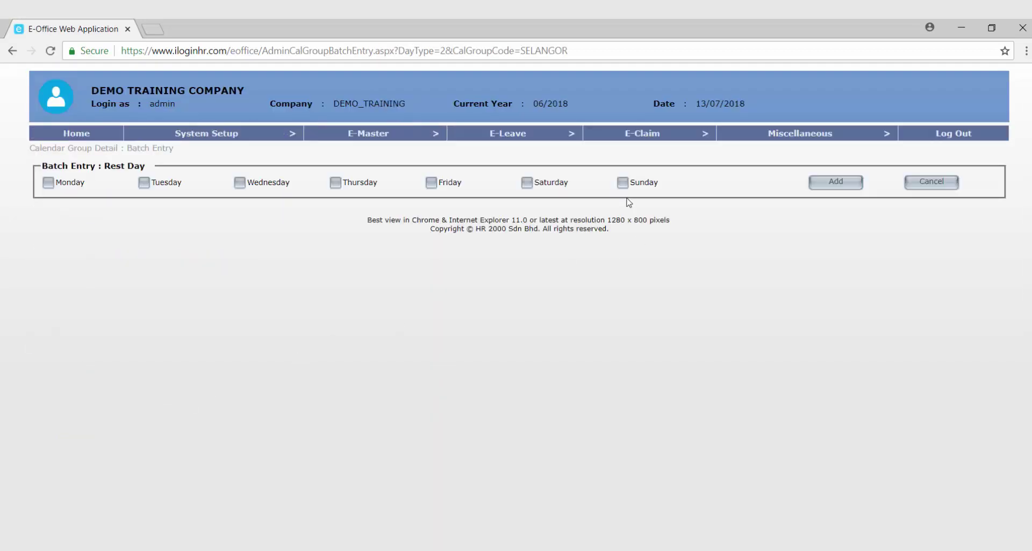
left_click(623, 184)
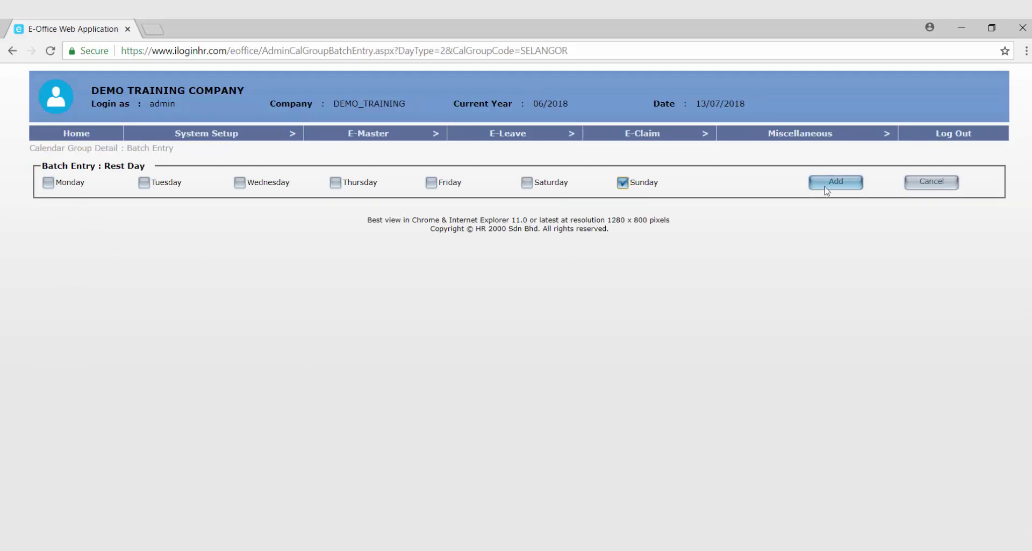
left_click(843, 186)
left_click(576, 126)
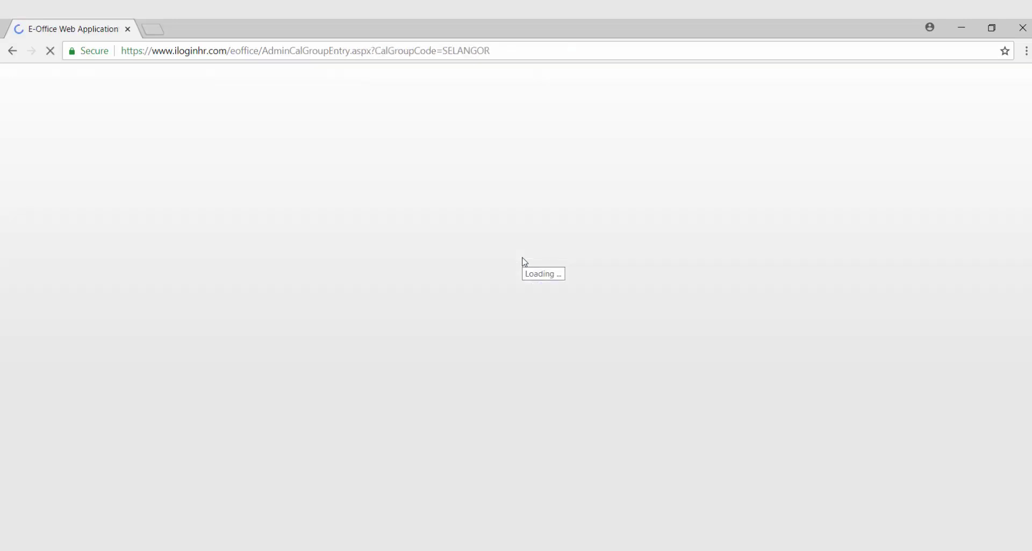
List 100 rest days per page to show all 52 Sundays.
scroll(344, 370, "down", 8)
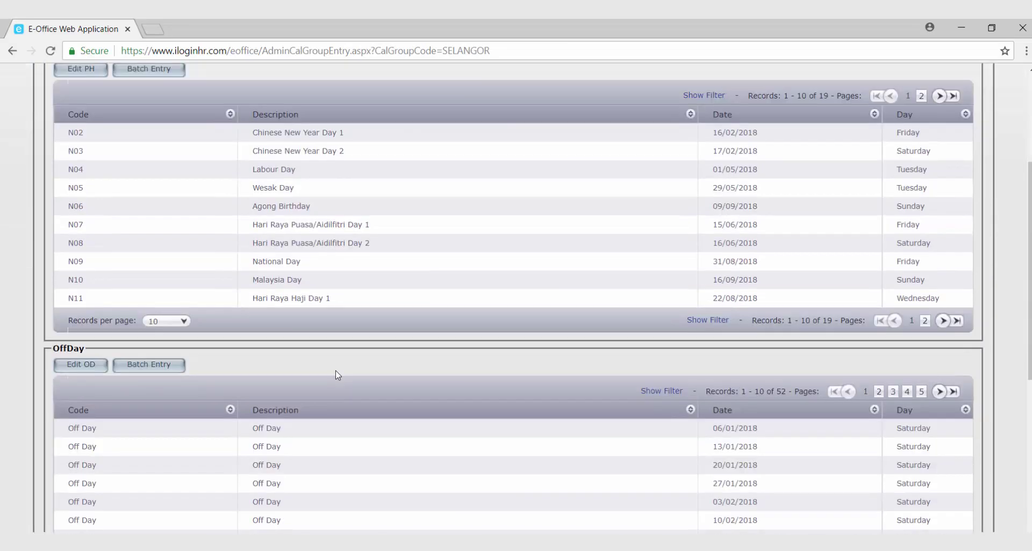
scroll(337, 375, "down", 4)
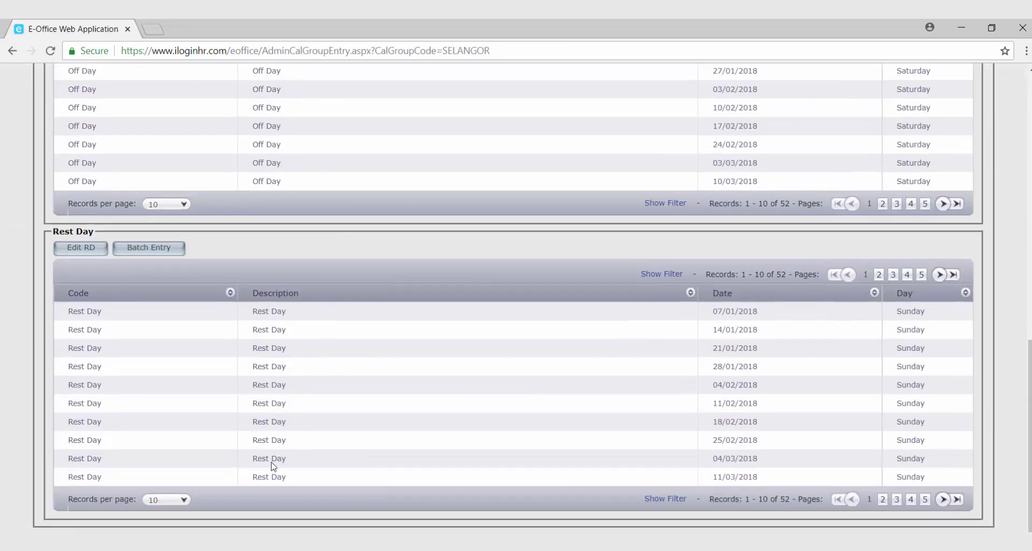
left_click(167, 499)
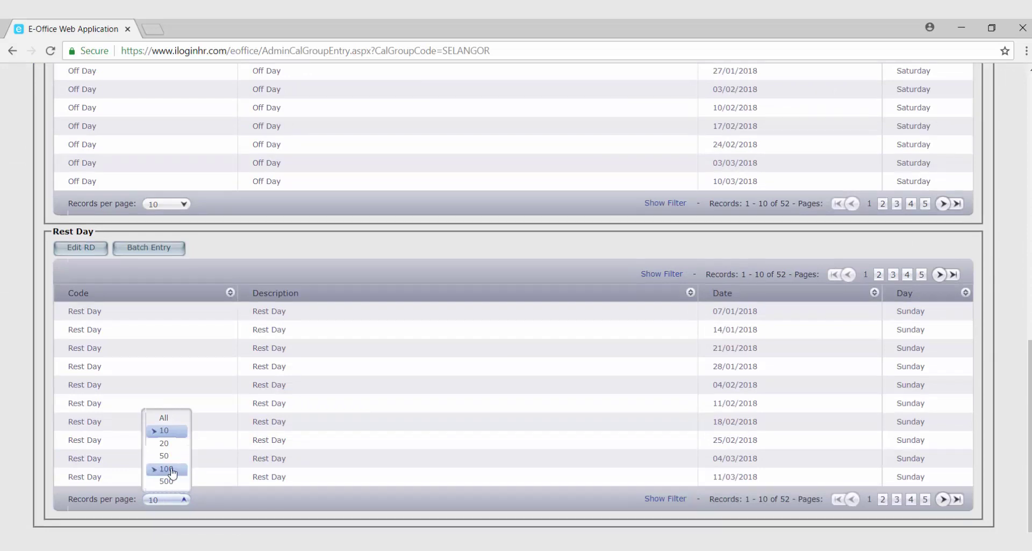
left_click(181, 471)
scroll(325, 487, "down", 14)
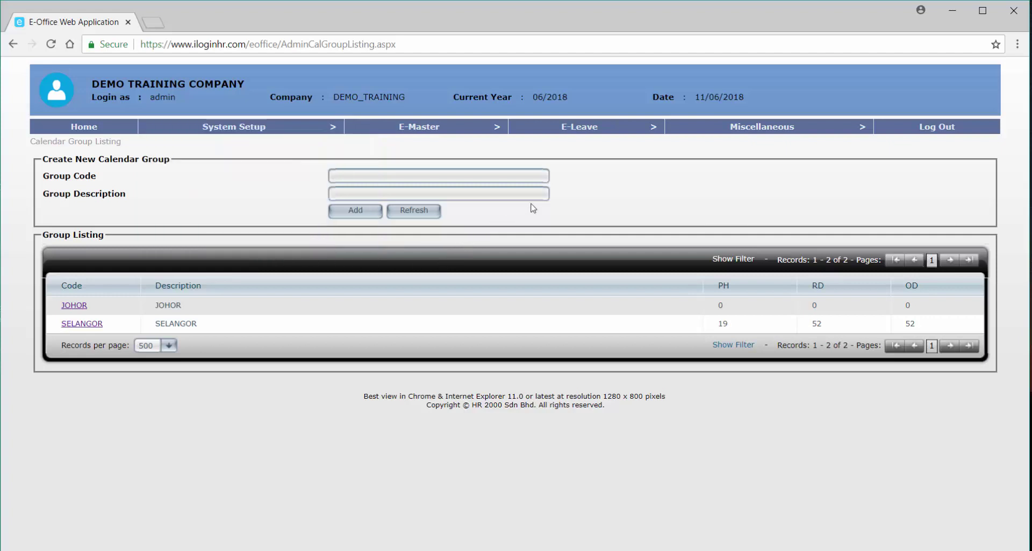
Open the Leave Type listing from E-Leave > Leave Setup.
mouse_move(576, 128)
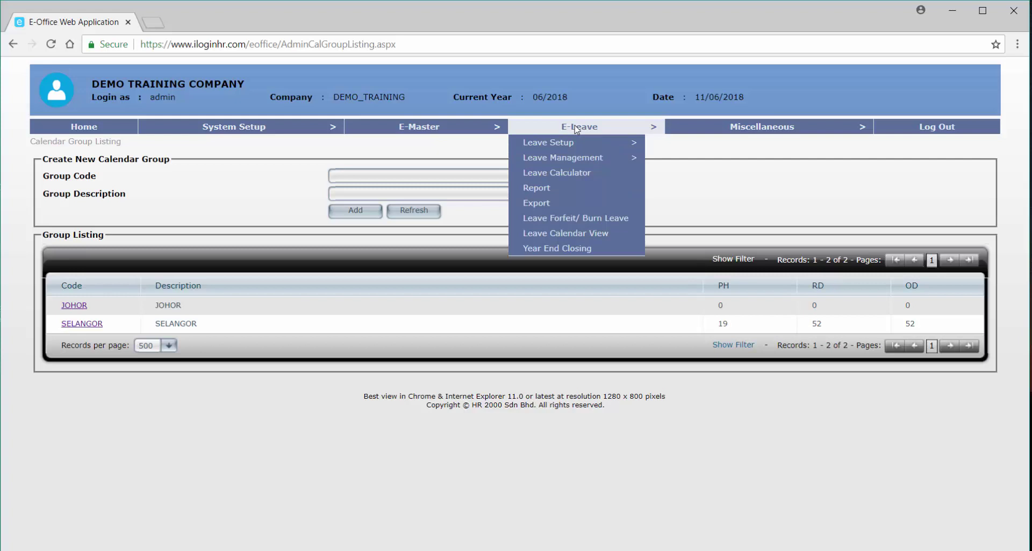
mouse_move(434, 128)
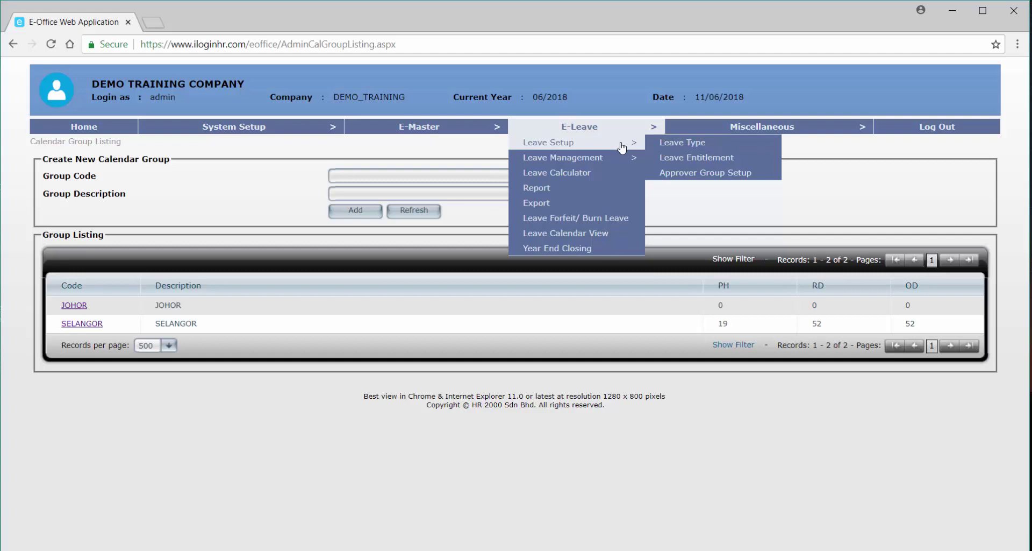
left_click(661, 143)
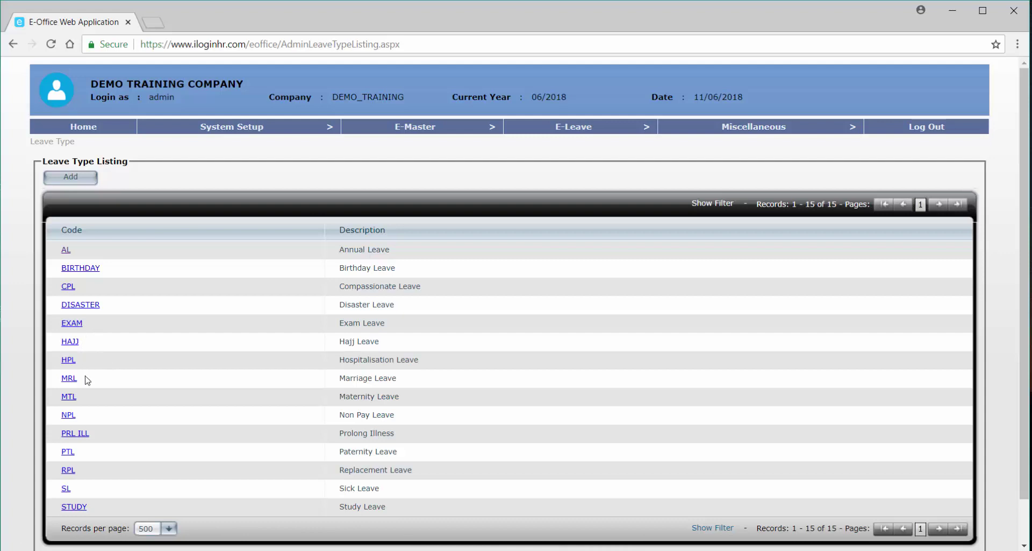
Delete the STUDY Study Leave type and confirm the deletion.
left_click(75, 508)
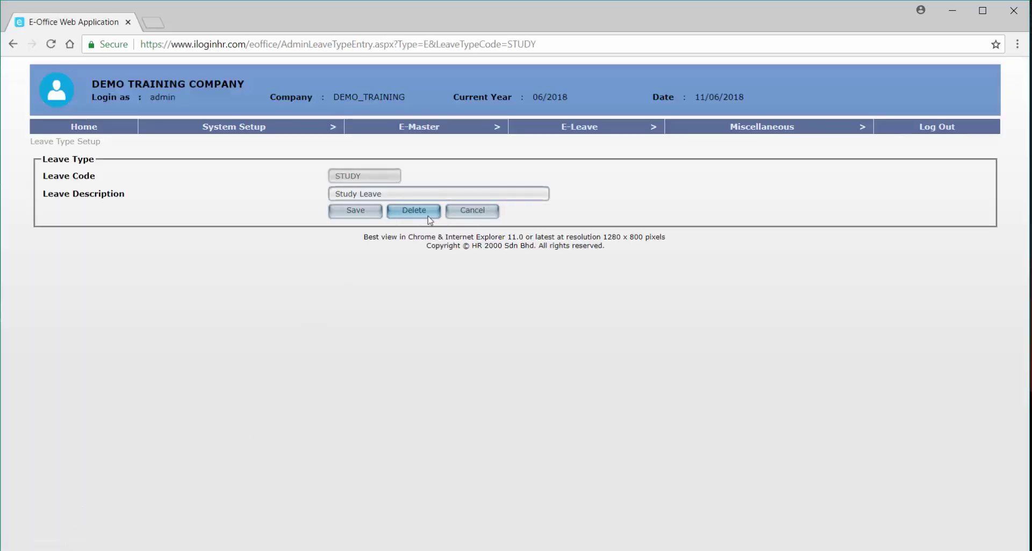
left_click(431, 218)
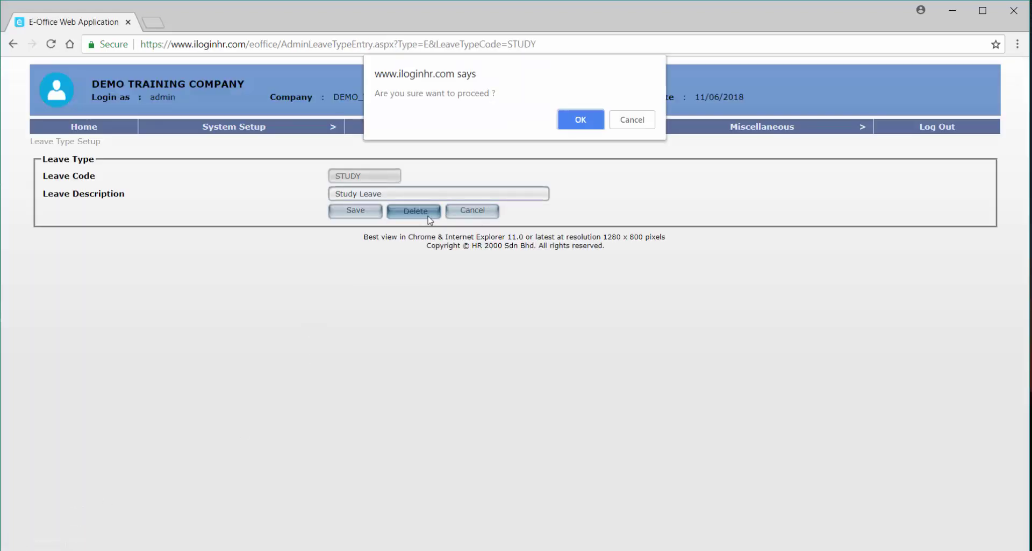
left_click(580, 120)
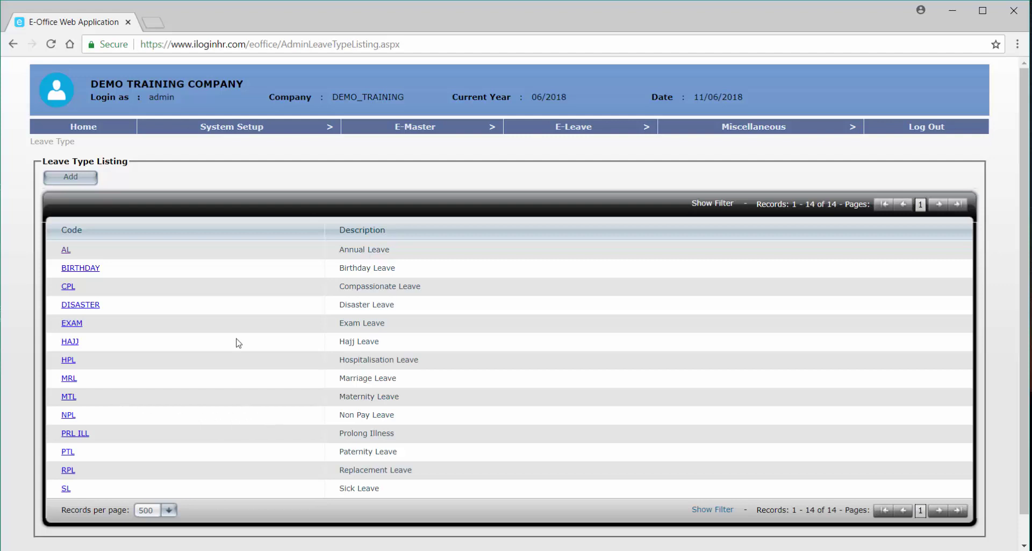
Start a new leave type, then cancel the blank form back to the listing.
left_click(88, 176)
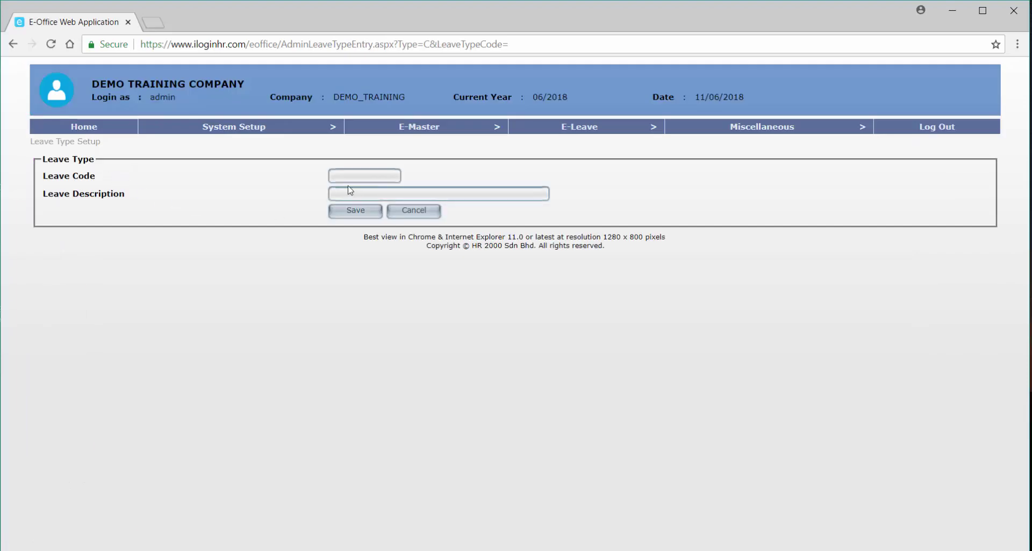
left_click(349, 178)
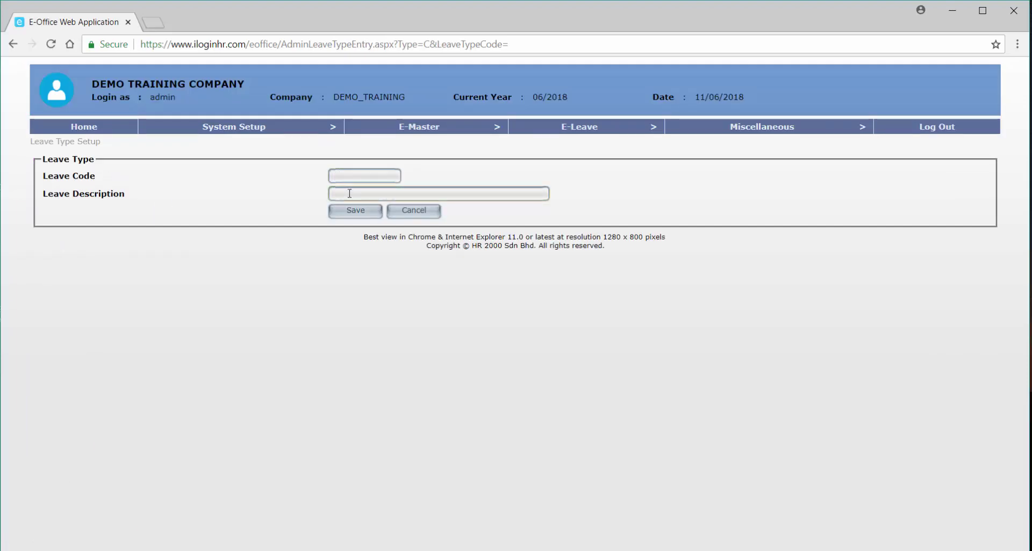
left_click(414, 212)
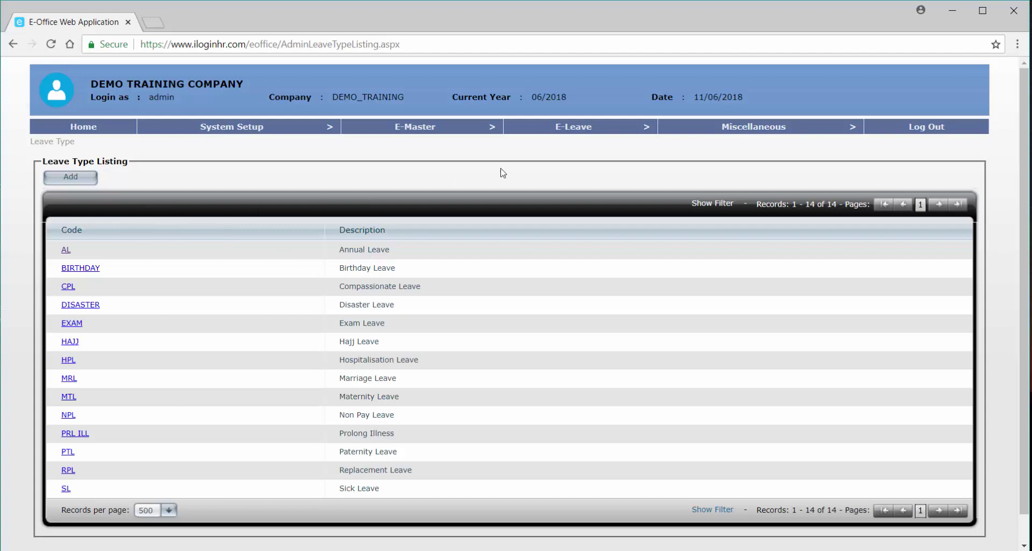
mouse_move(562, 136)
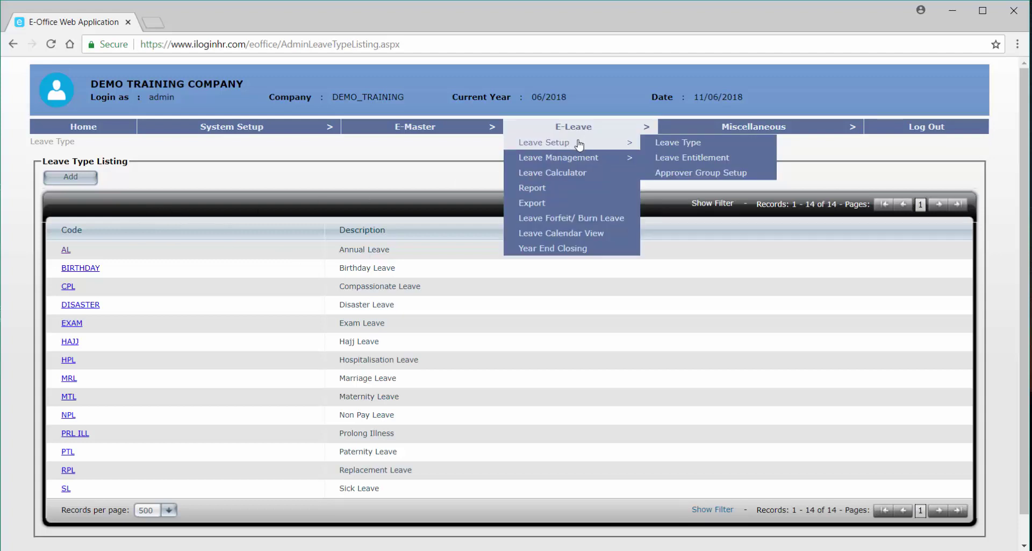
Open the Leave Entitlement listing and add a new entitlement record.
left_click(742, 162)
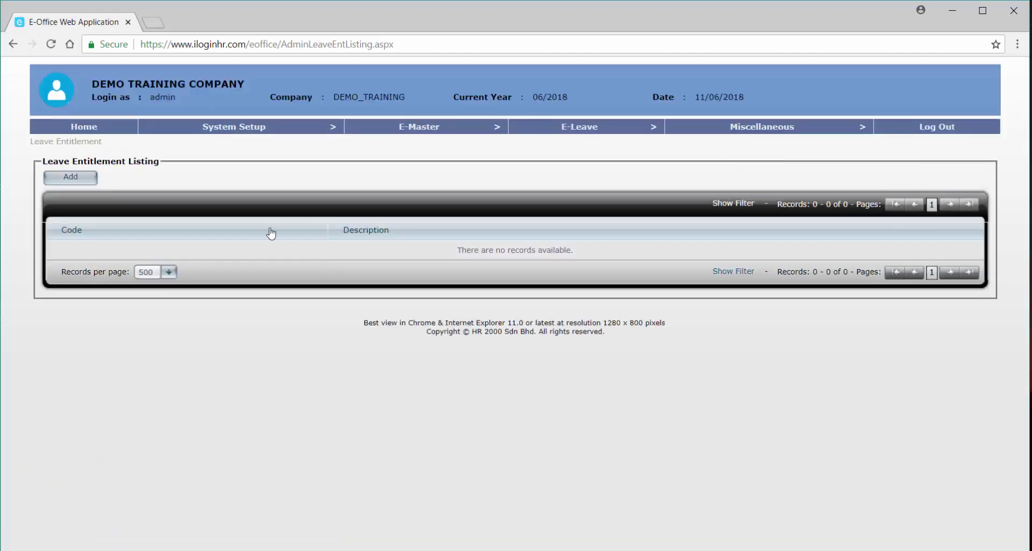
left_click(81, 179)
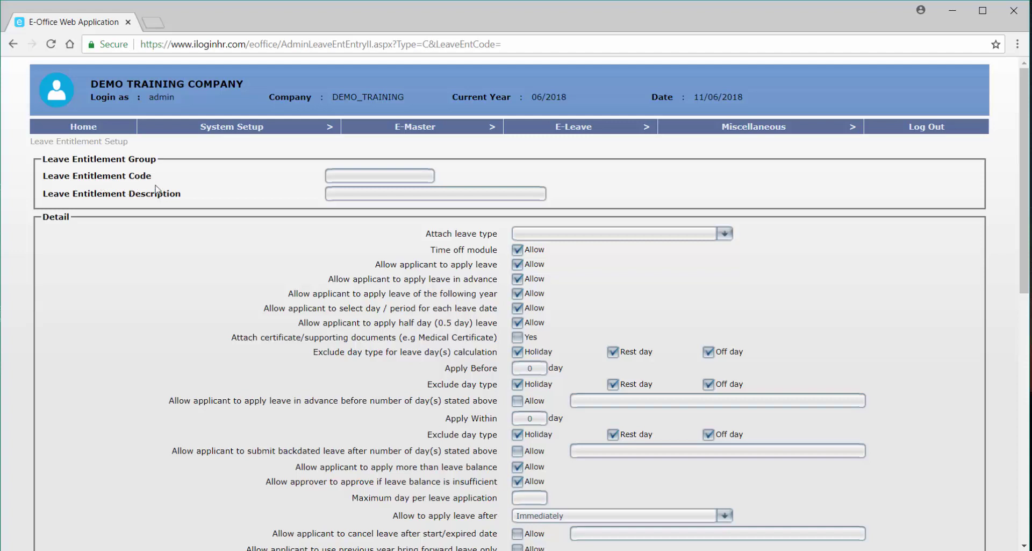
Enter code AL-EXEC, description ANNUAL LEAVE (EXECUTIVE), and attach AL - Annual Leave.
left_click(335, 177)
type("AL-EXEC")
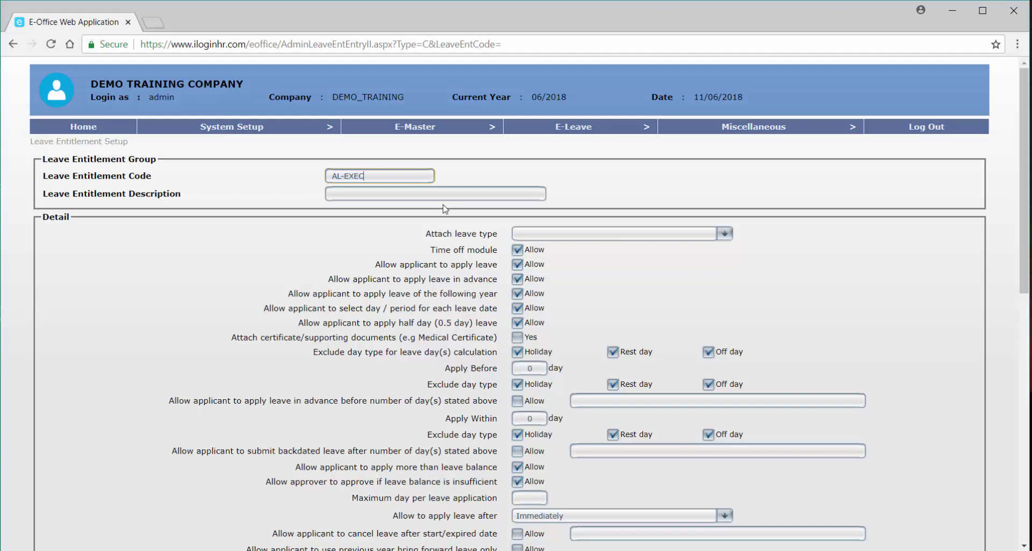
key("Tab")
type("ANNUAL LEAVE")
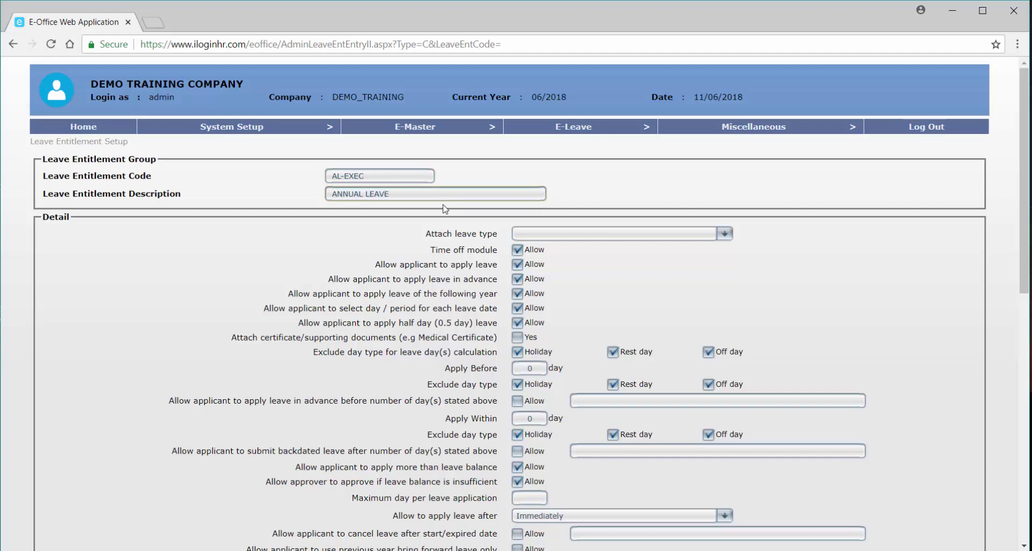
type(" (EXECUTIVE)")
left_click(563, 239)
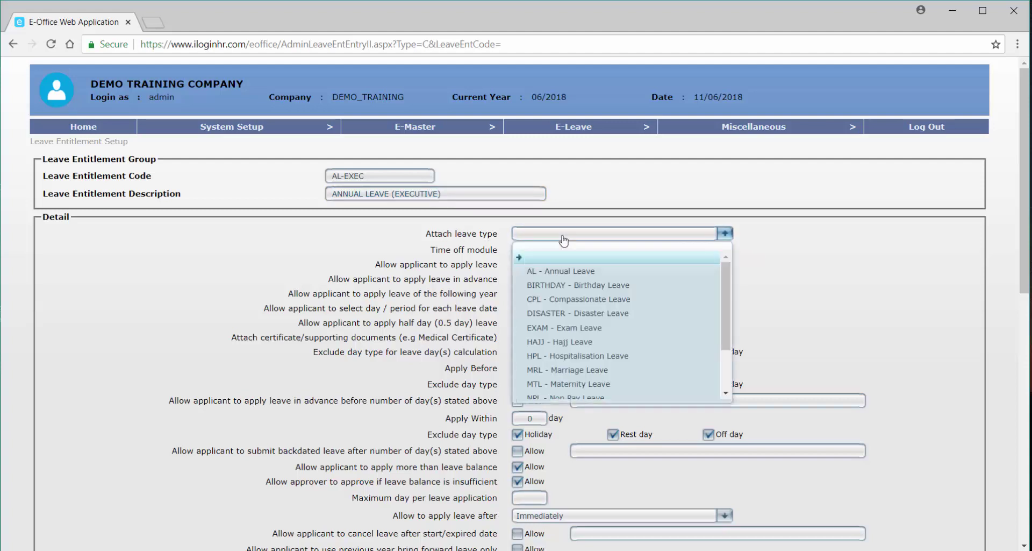
left_click(570, 271)
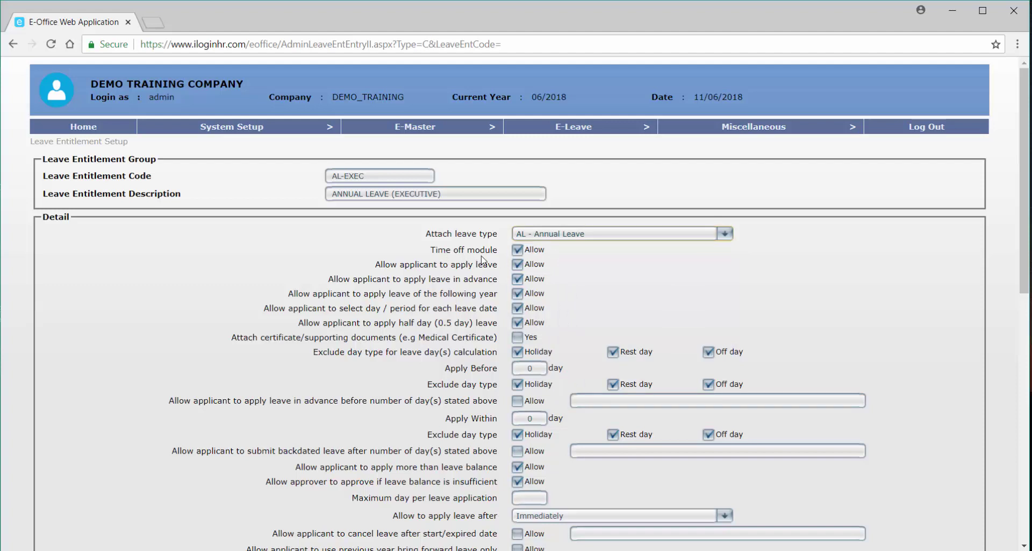
mouse_move(530, 253)
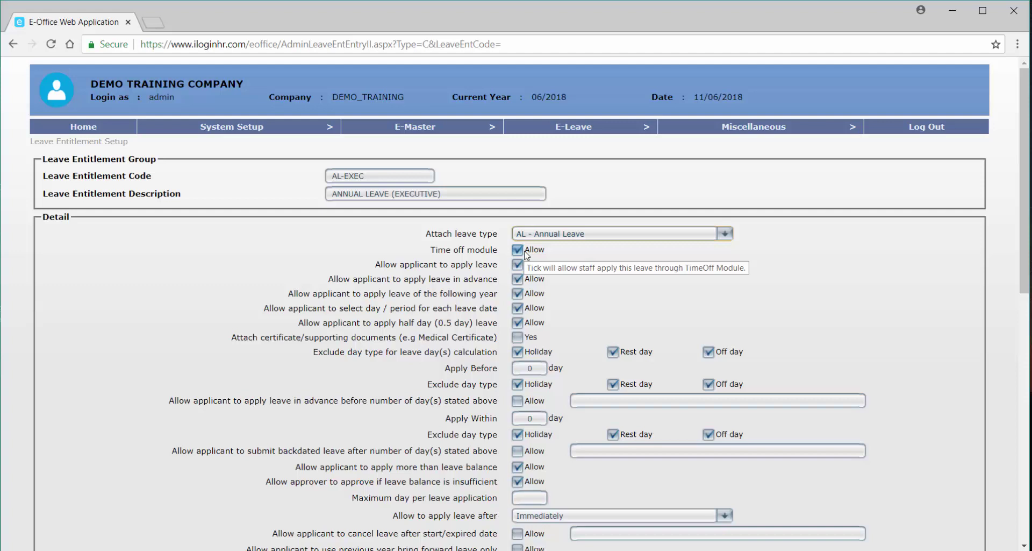
Stop AL-EXEC leave from being applied through TimeOff and review the other apply options.
left_click(525, 252)
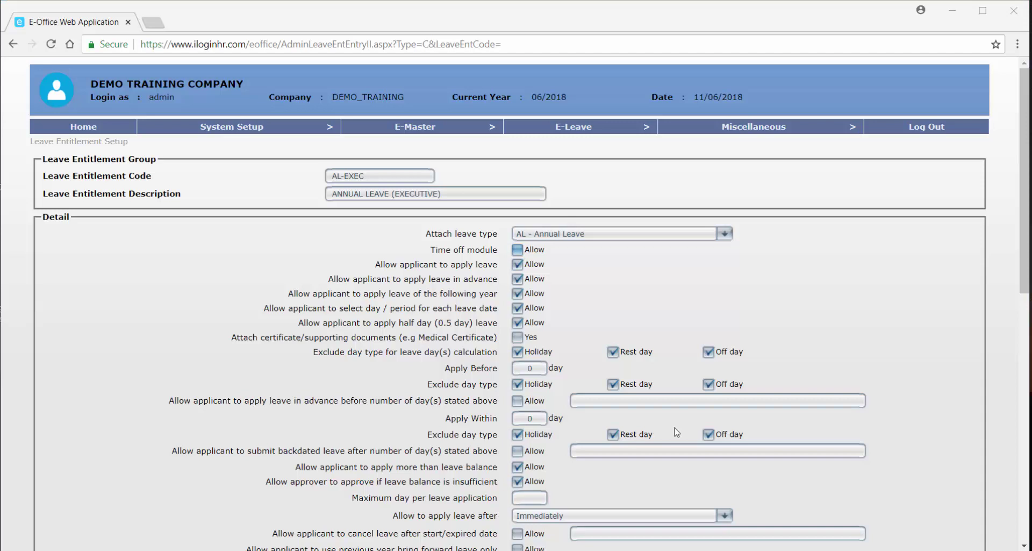
mouse_move(567, 250)
mouse_move(524, 285)
mouse_move(550, 361)
mouse_move(517, 376)
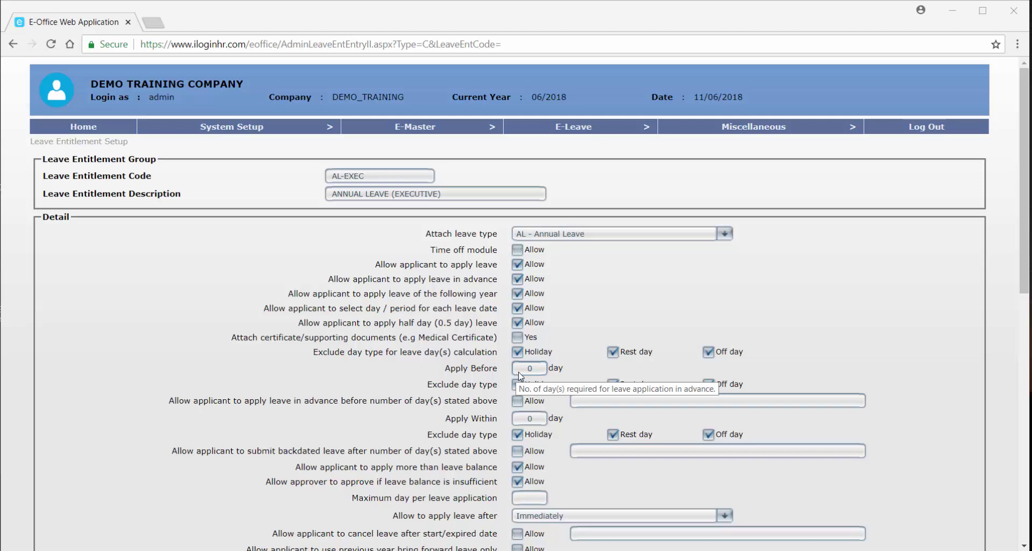
Set AL-EXEC's Apply Before notice to 5 days.
double_click(527, 369)
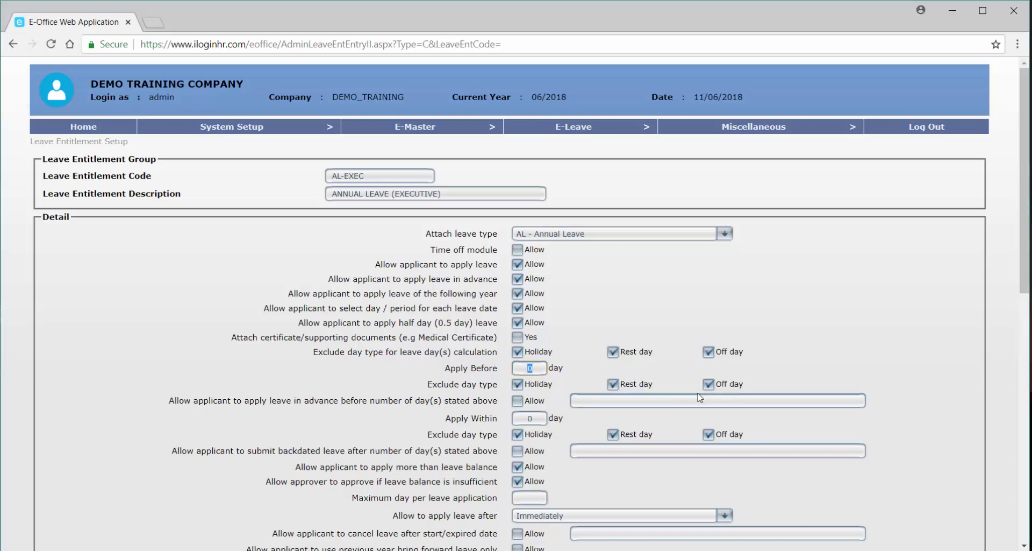
mouse_move(699, 398)
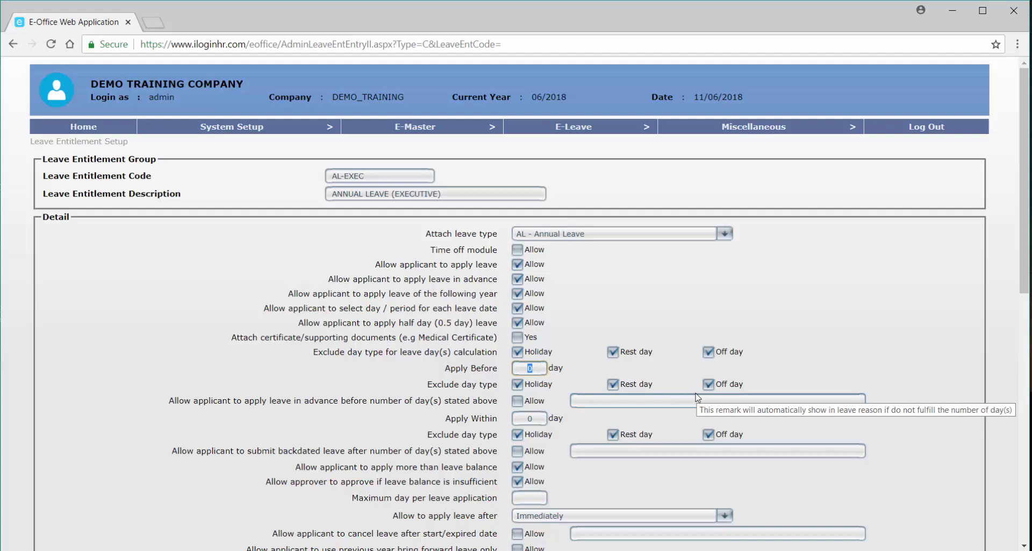
type("5")
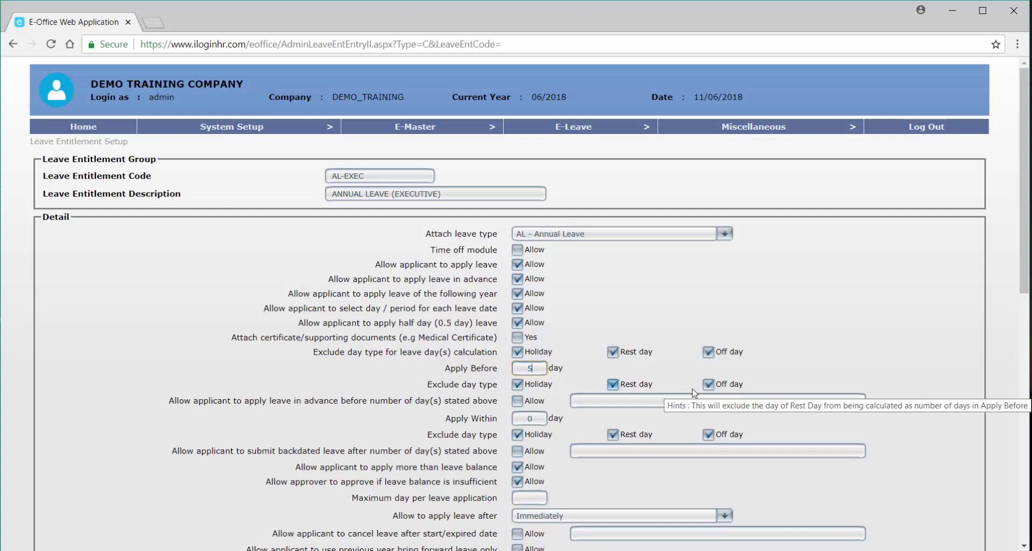
Untick Off day, Rest day and Holiday in the Apply Before exclude day type row.
left_click(708, 384)
left_click(613, 384)
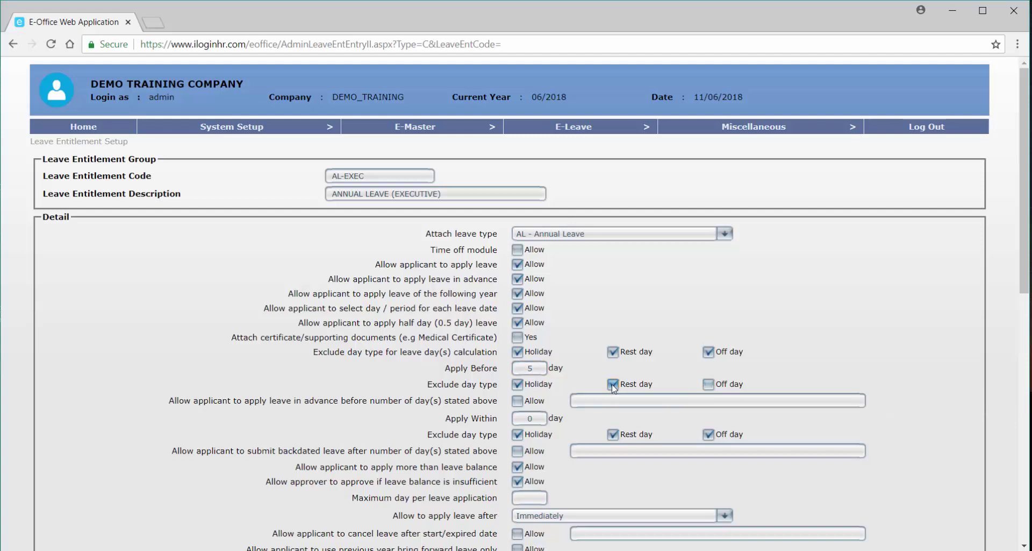
left_click(517, 383)
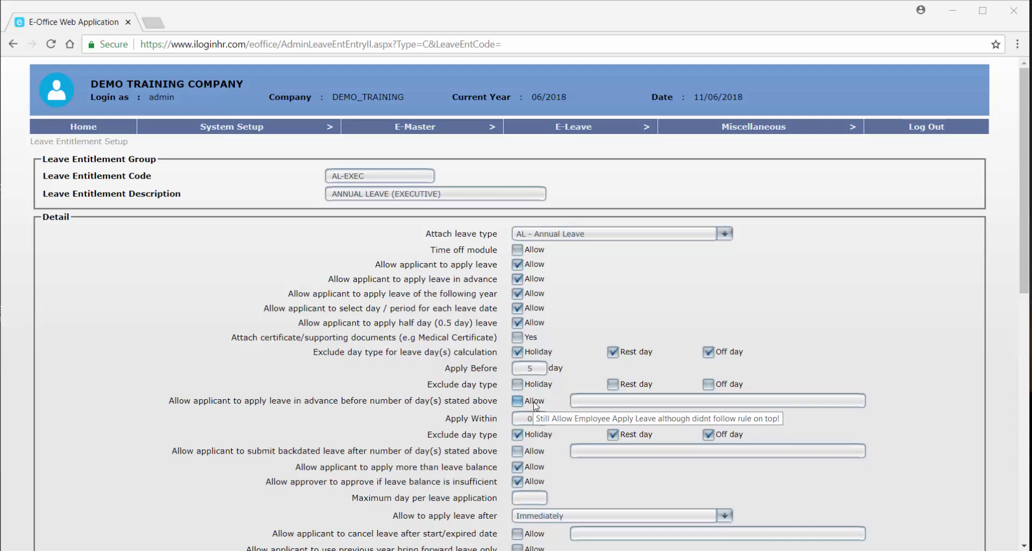
left_click(534, 371)
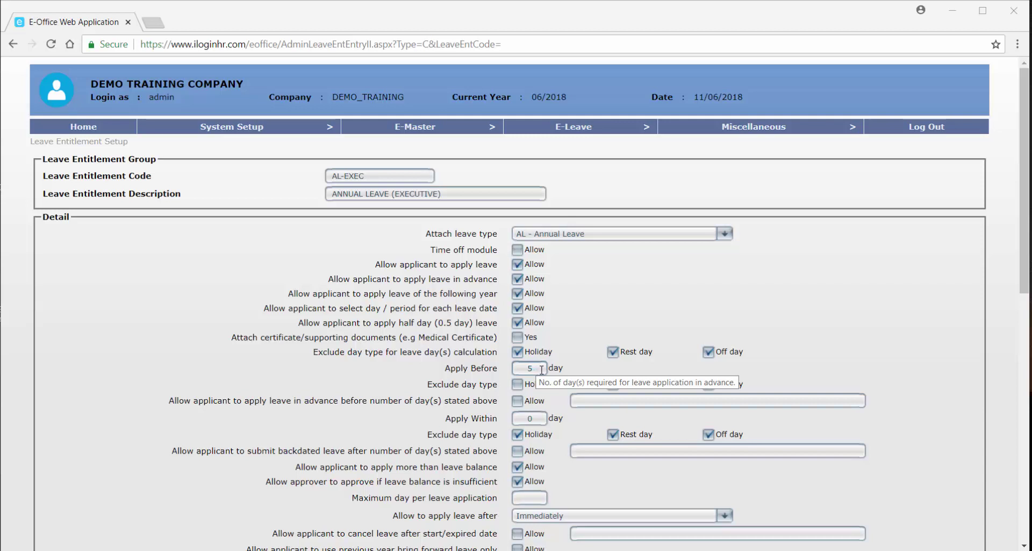
Allow applying within the 5-day notice period, with the remark EMERGENCY LEAVE.
left_click(517, 402)
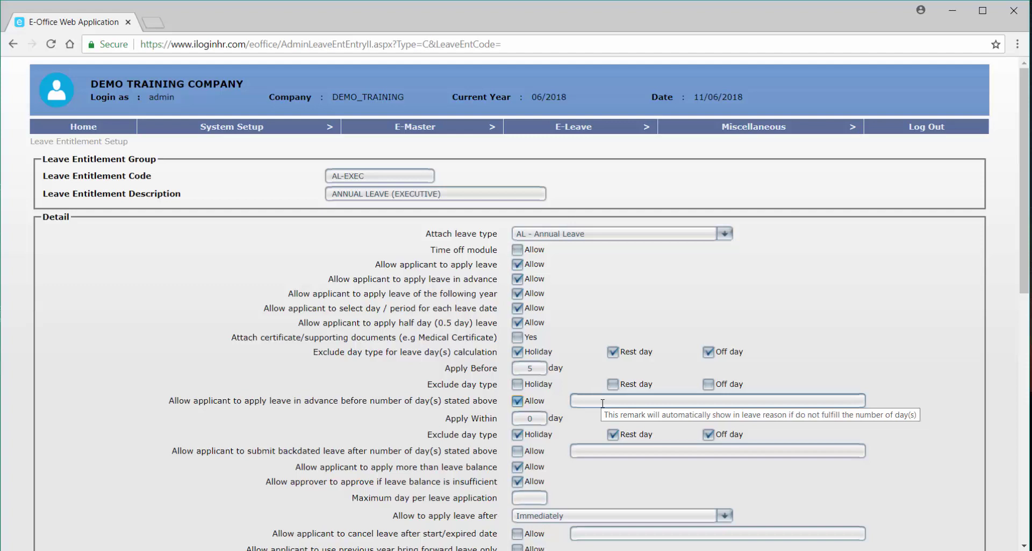
left_click(603, 403)
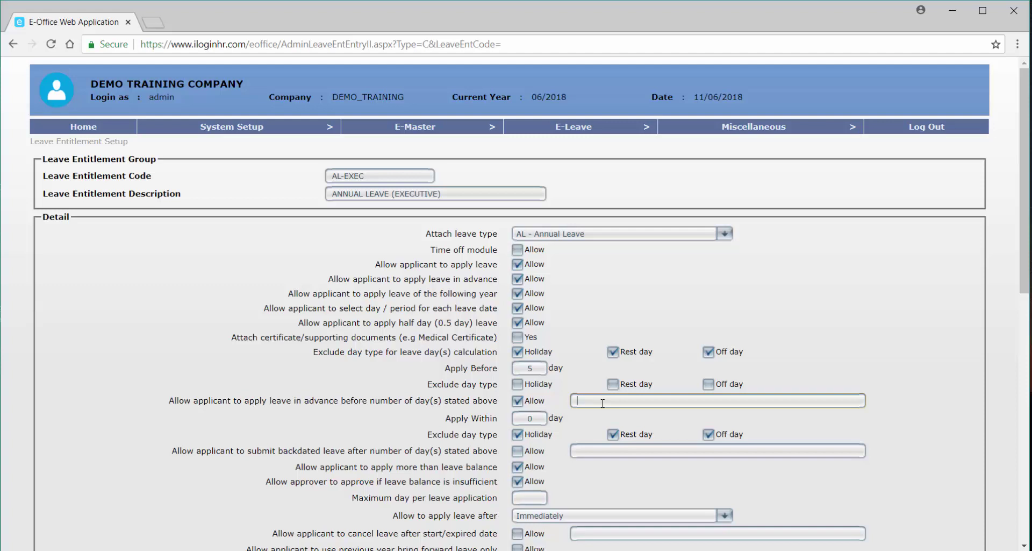
type("EMERGENCY LEAVE")
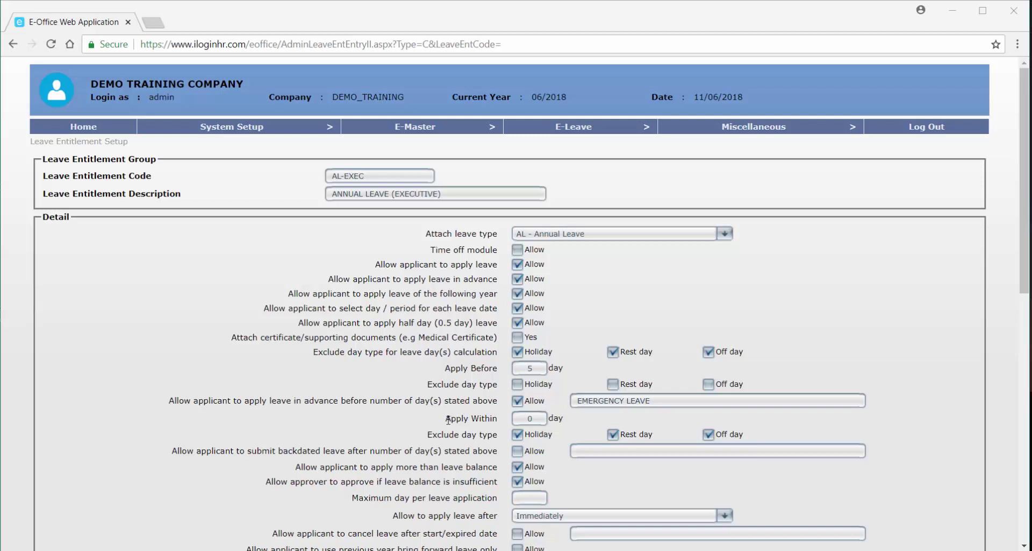
left_click_drag(446, 417, 497, 421)
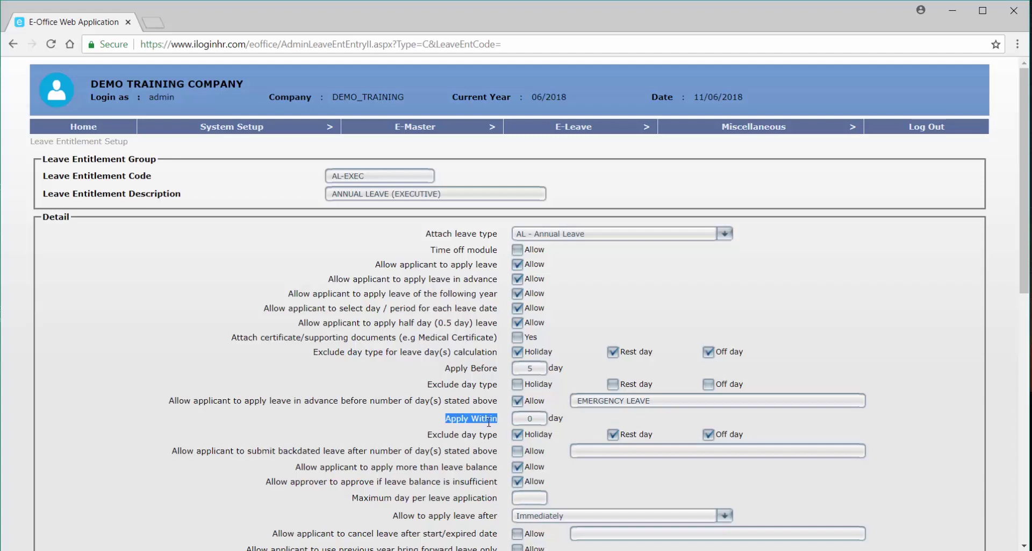
left_click(446, 425)
Allow backdated leave beyond the stated days, pasting EMERGENCY LEAVE as the exception leave.
left_click(518, 453)
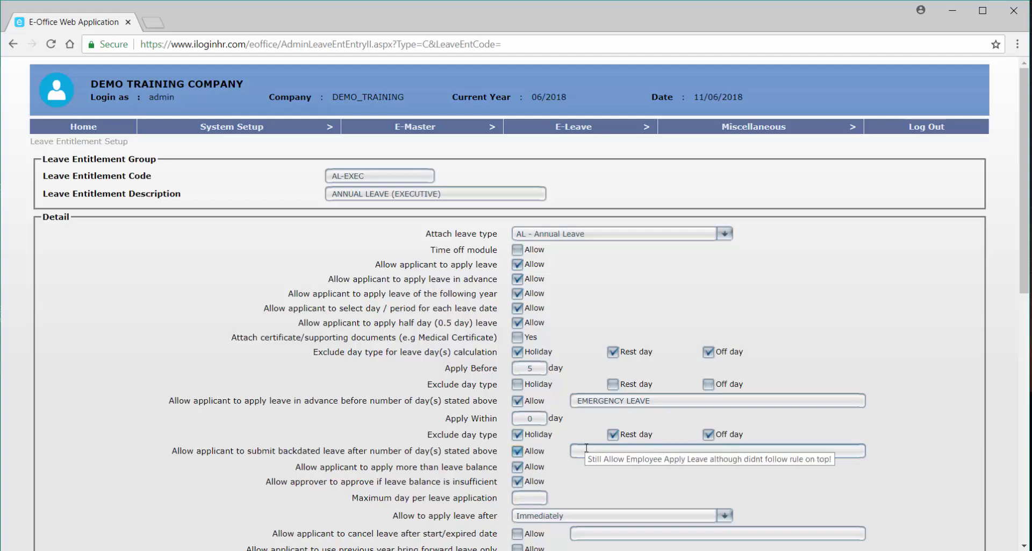
left_click_drag(653, 400, 557, 392)
key("ctrl+c")
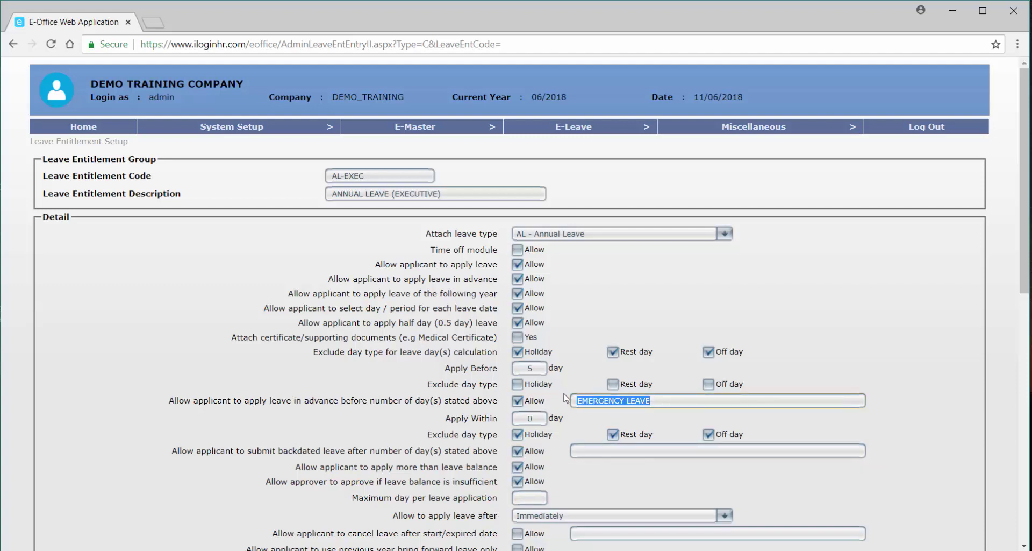
left_click(618, 451)
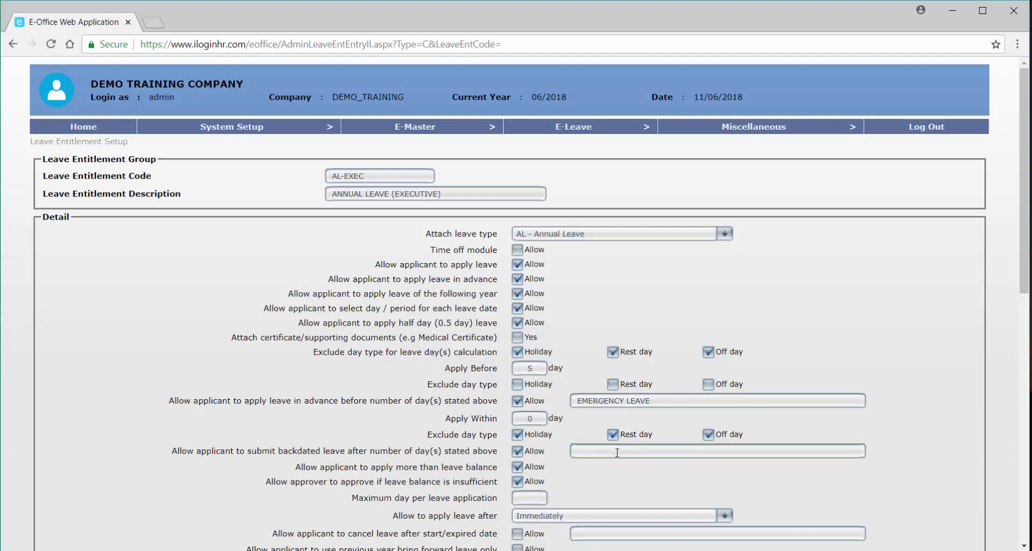
key("ctrl+v")
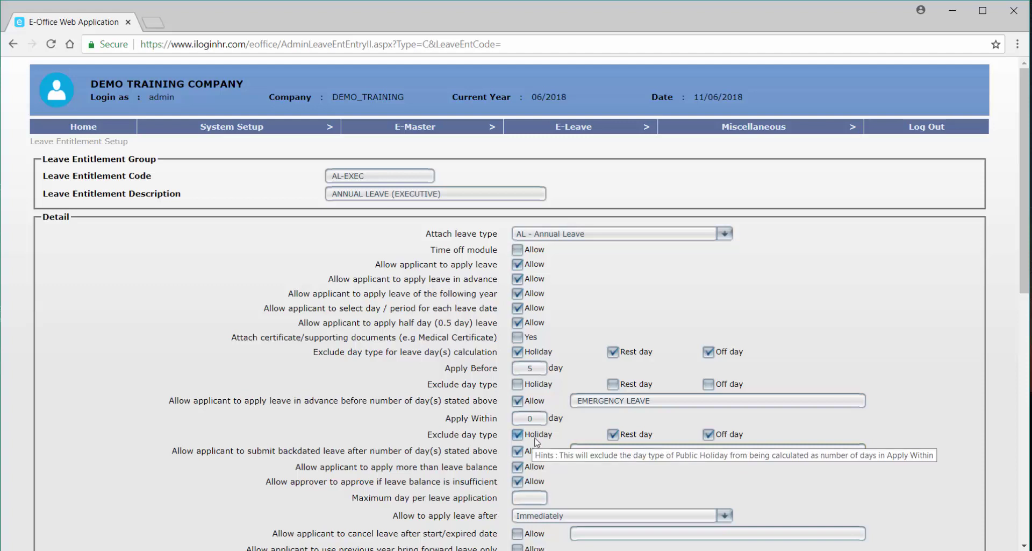
Untick Holiday, Rest day and Off day in the Apply Within exclude day types.
left_click(536, 438)
left_click(628, 436)
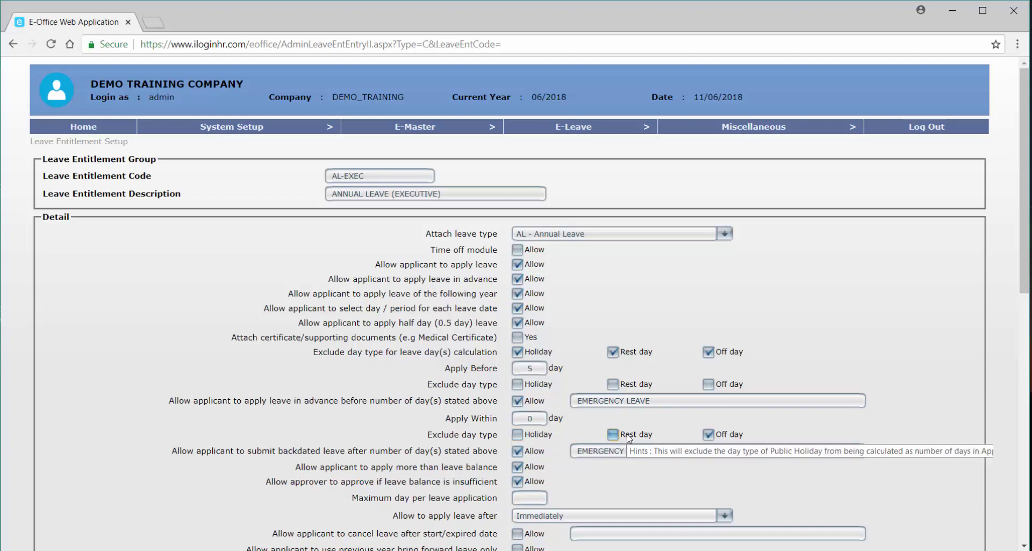
left_click(709, 434)
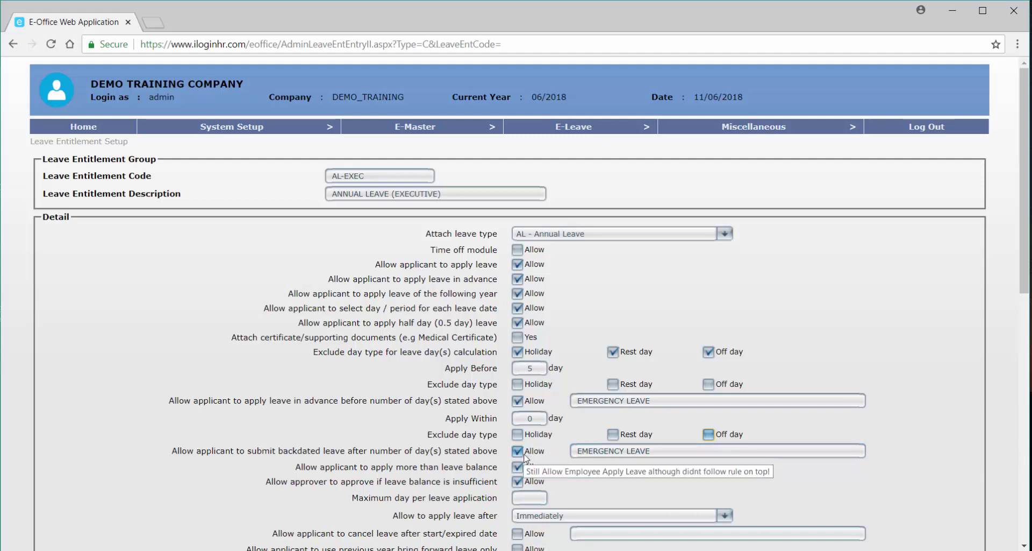
scroll(525, 457, "down", 1)
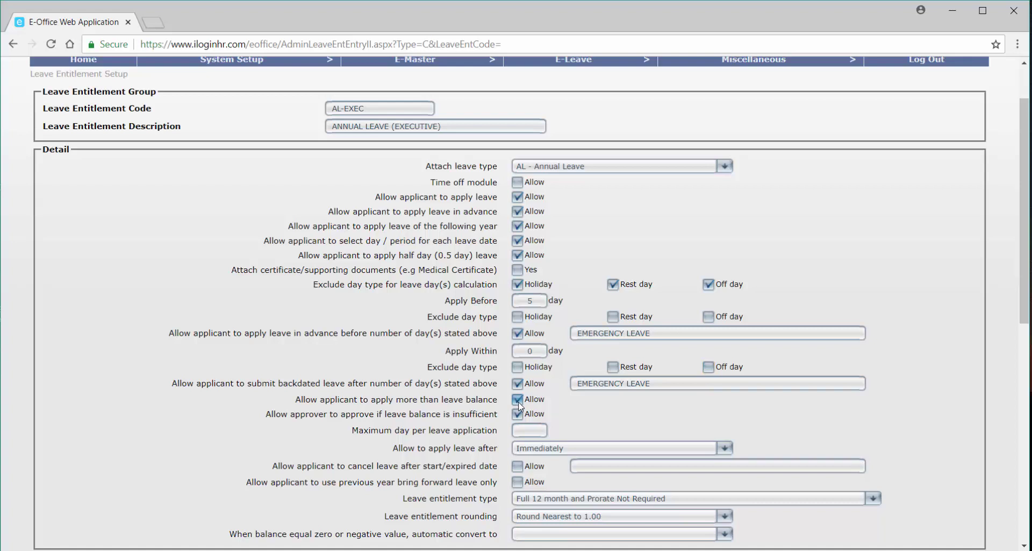
Untick both options allowing applying beyond the balance and approving with insufficient balance.
left_click(518, 401)
left_click(524, 418)
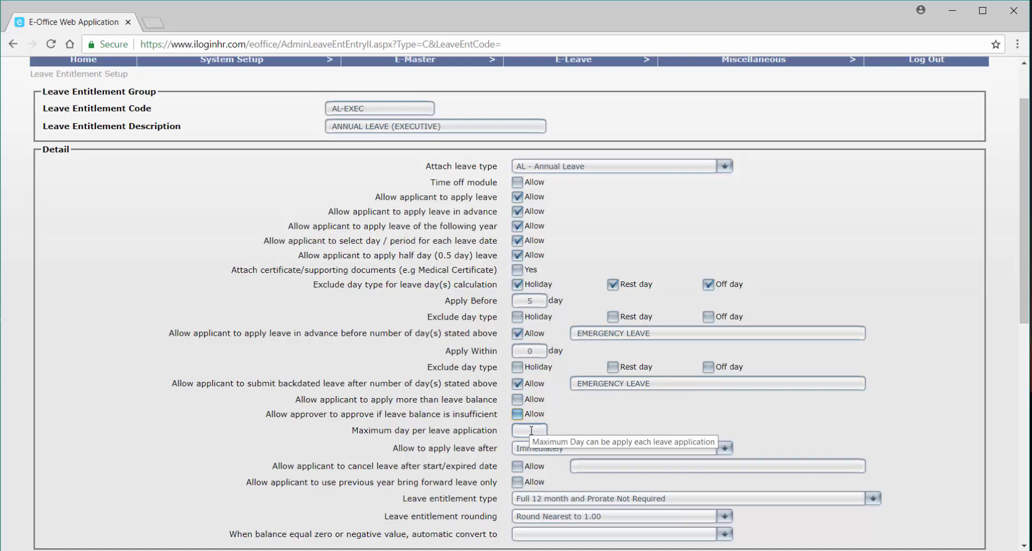
Enter 99 as the maximum days per leave application.
left_click(531, 430)
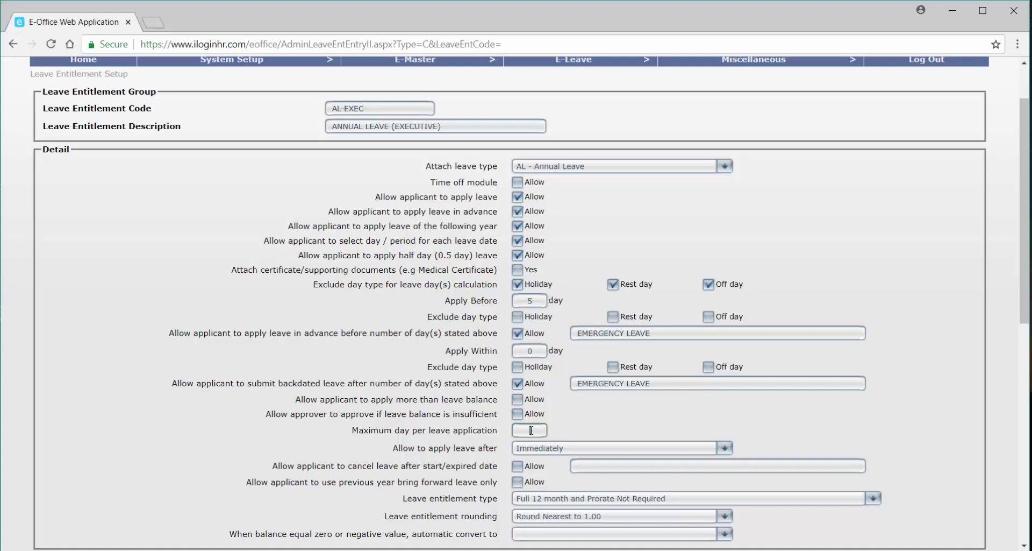
type("10")
key("BackSpace")
key("BackSpace")
type("90")
Set 'Allow to apply leave after' to Confirmation, after comparing 3 months and immediately.
left_click(569, 448)
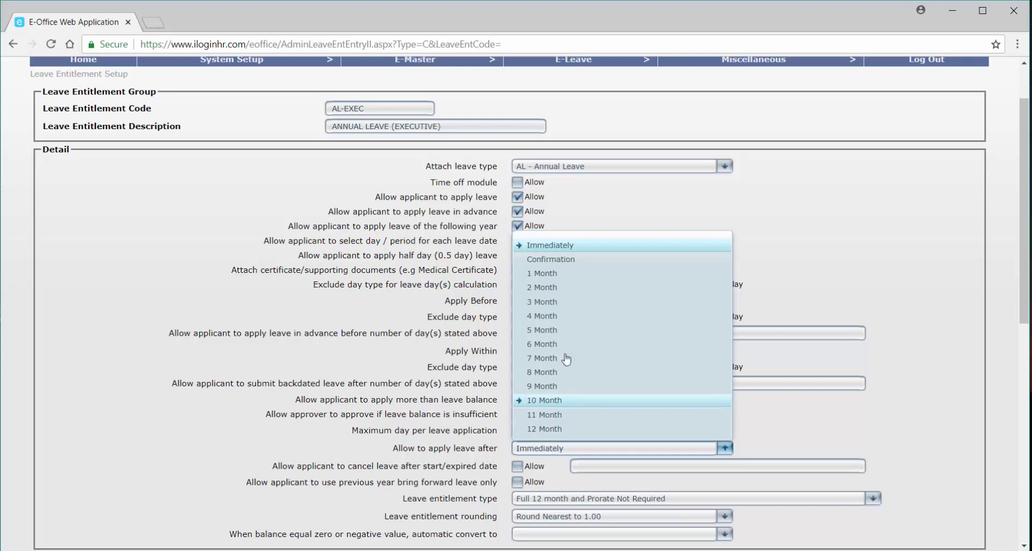
left_click(564, 261)
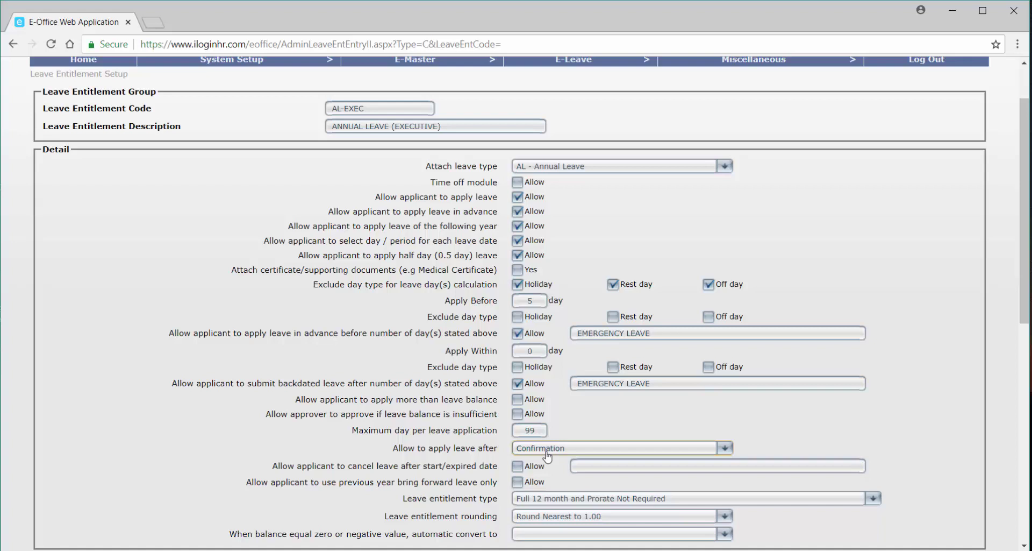
left_click(548, 456)
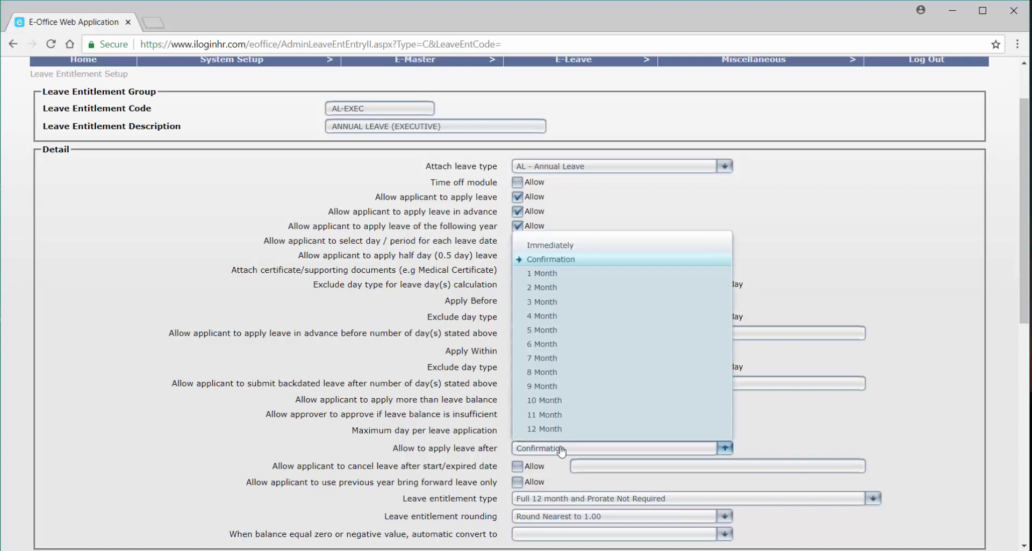
left_click(549, 303)
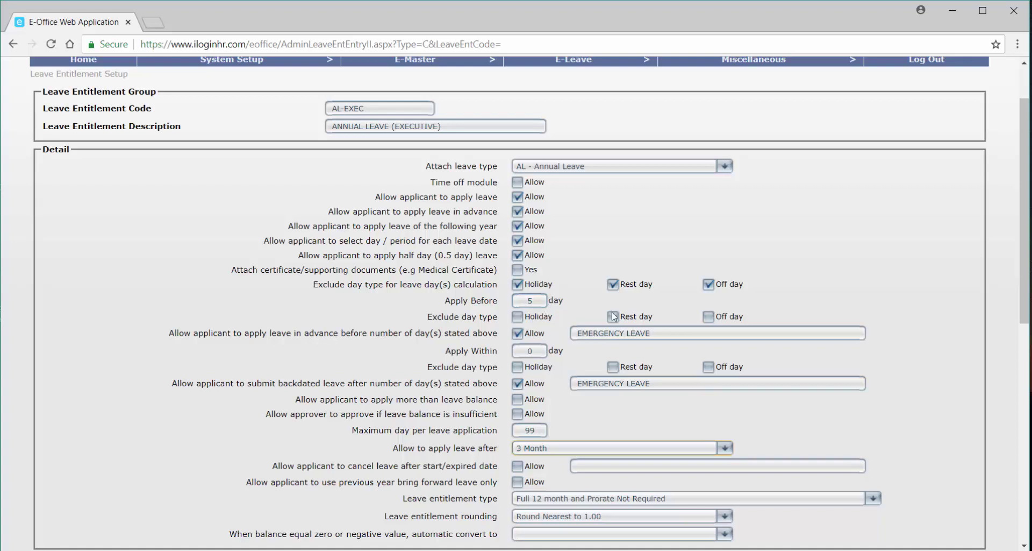
left_click(550, 456)
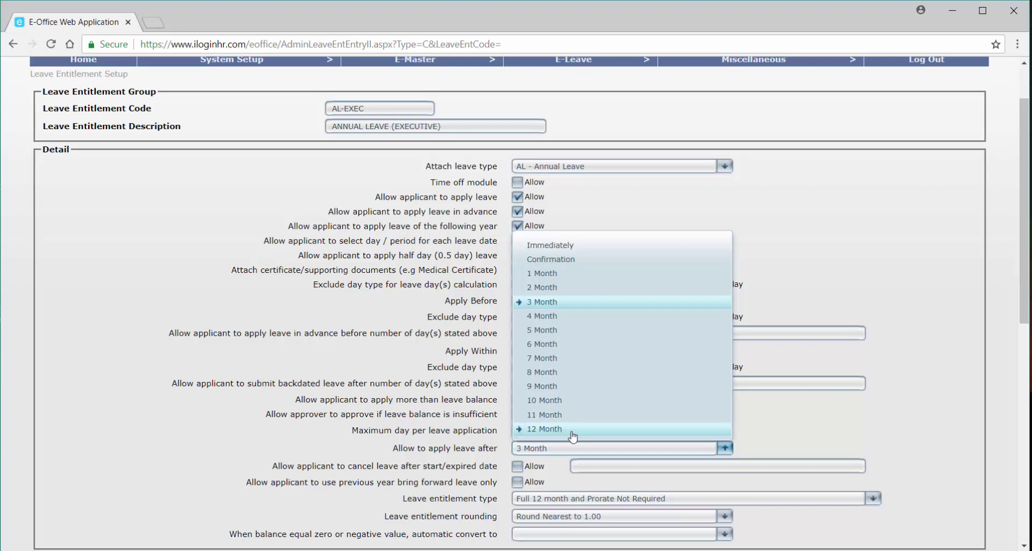
left_click(569, 250)
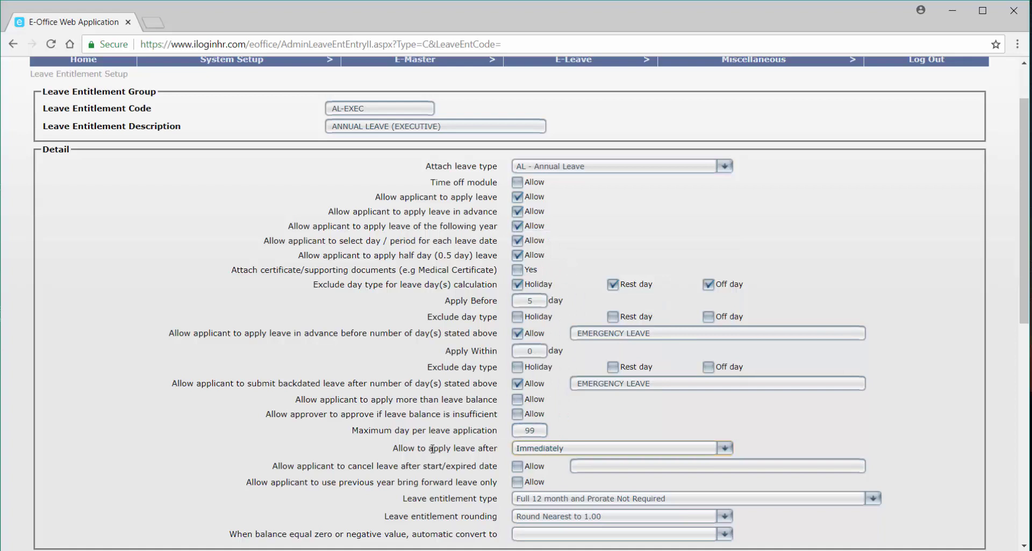
left_click(544, 451)
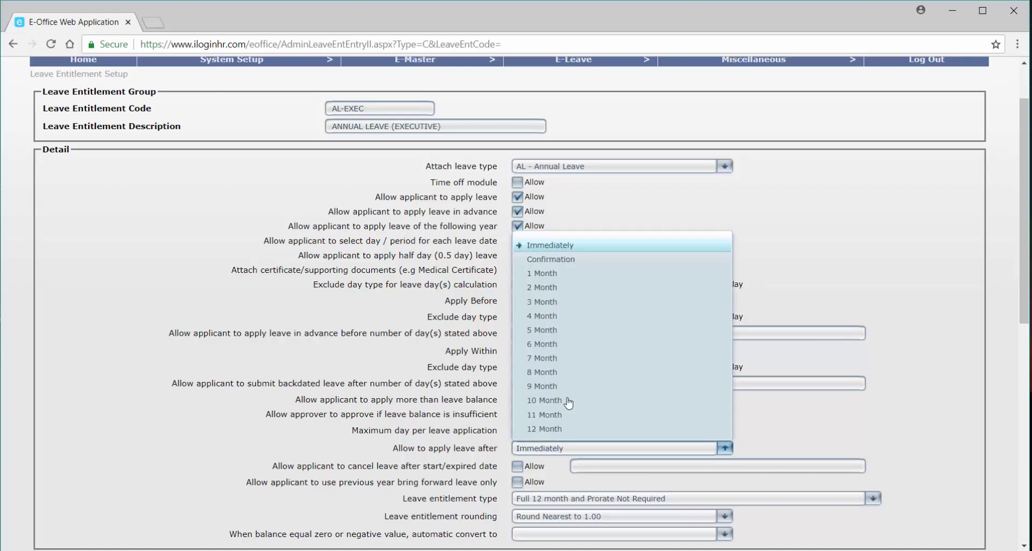
left_click(542, 263)
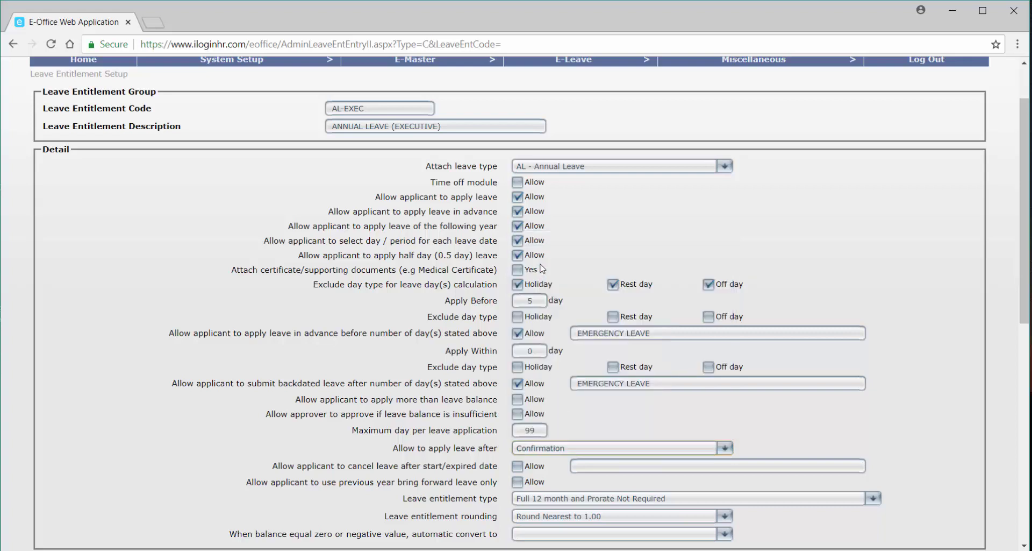
scroll(638, 430, "down", 1)
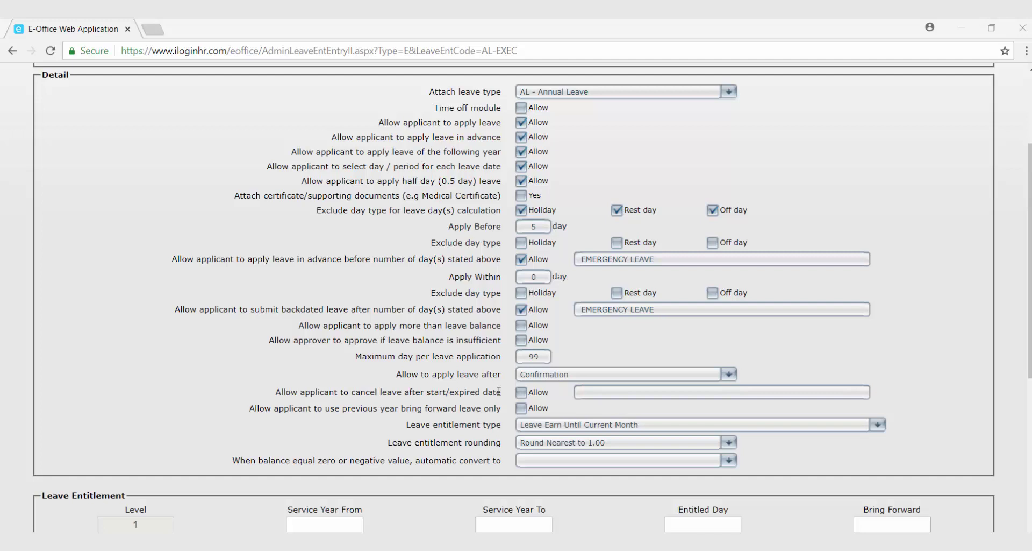
Allow cancelling leave after its start or expiry date, with reason LEAVE CANCELLATION.
left_click(531, 403)
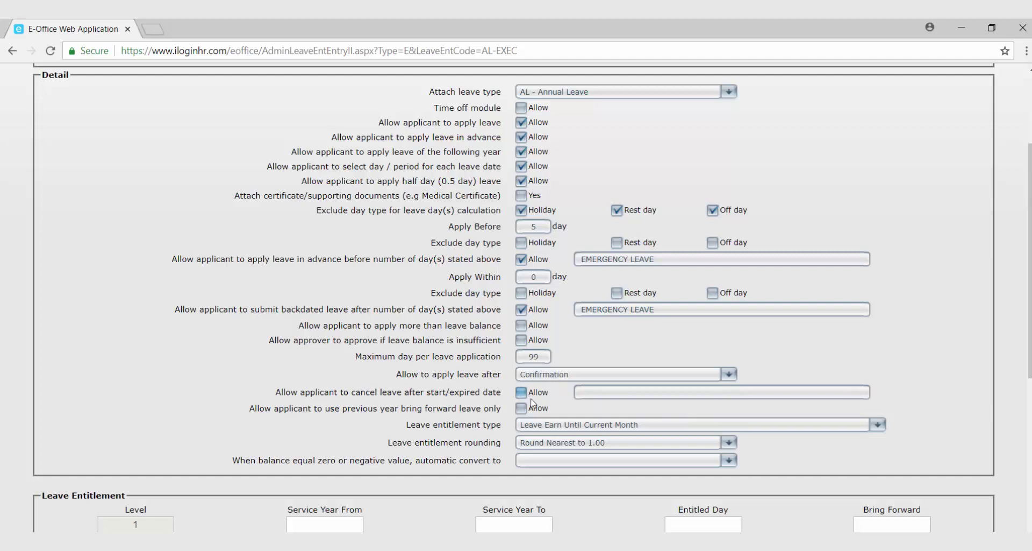
left_click(531, 399)
left_click(606, 393)
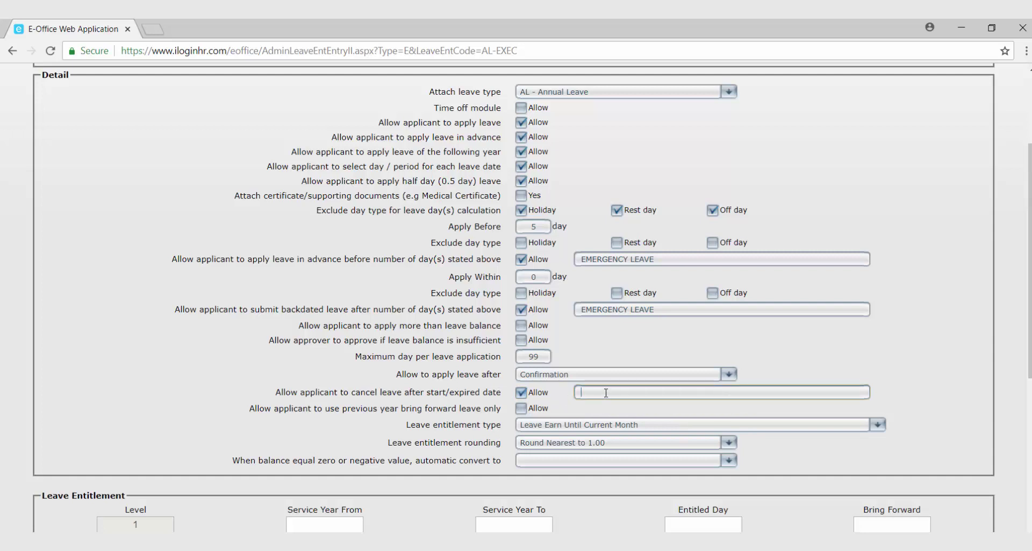
type("LEAVE CANCELLATION")
Leave 'use previous year bring forward leave only' unticked after checking its tooltip.
mouse_move(586, 394)
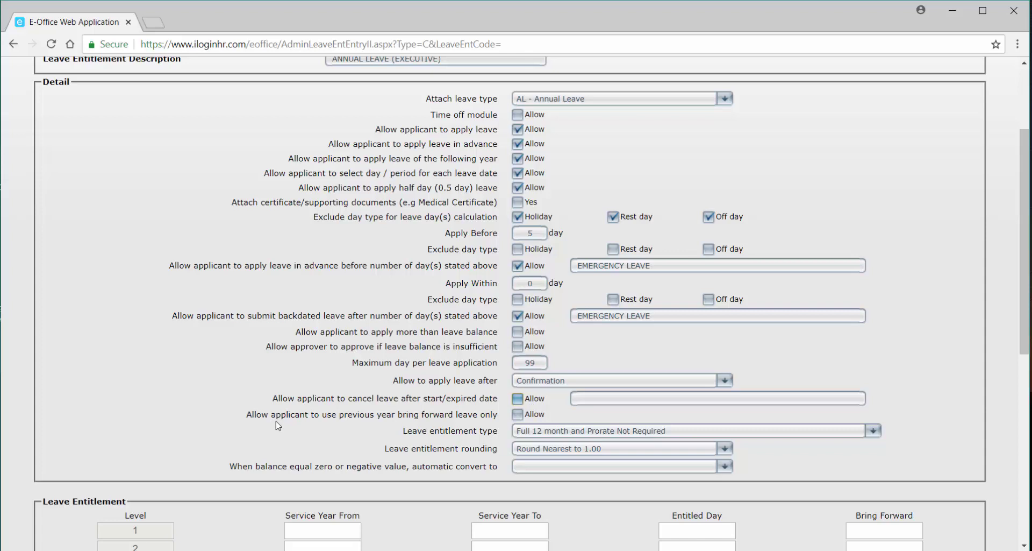
mouse_move(527, 421)
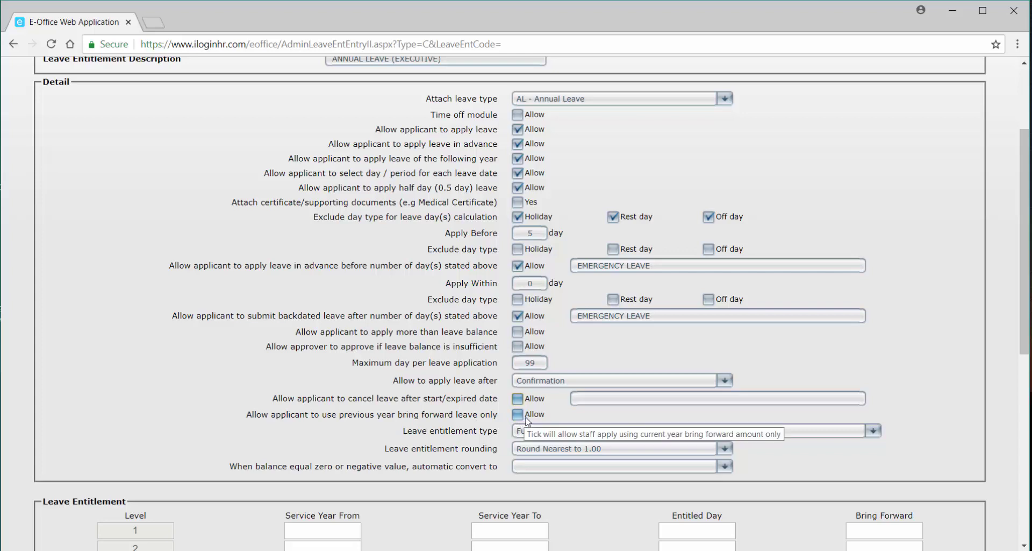
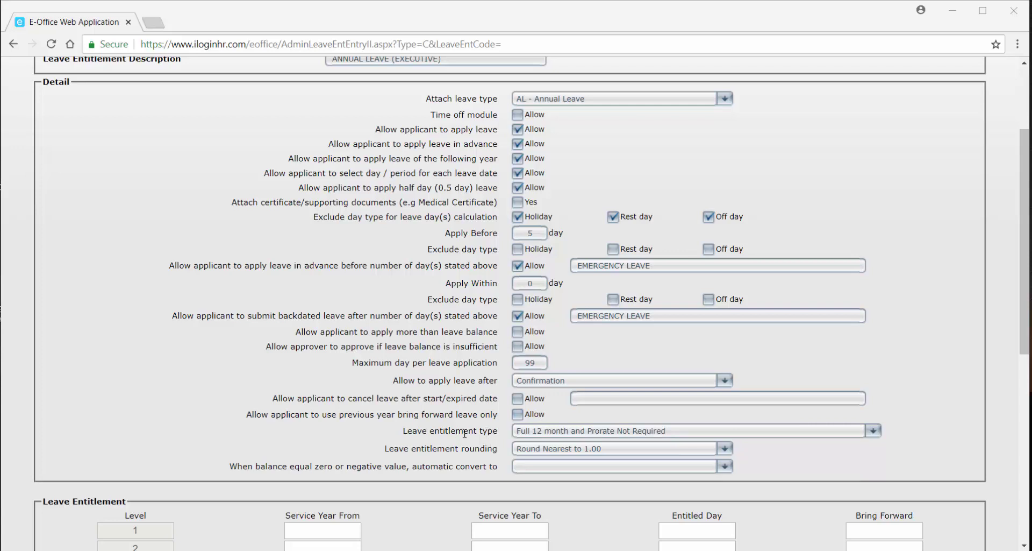
Change the Annual Leave (Executive) entitlement type from the 12-month default to Leave Earn Until Current Month.
left_click(680, 439)
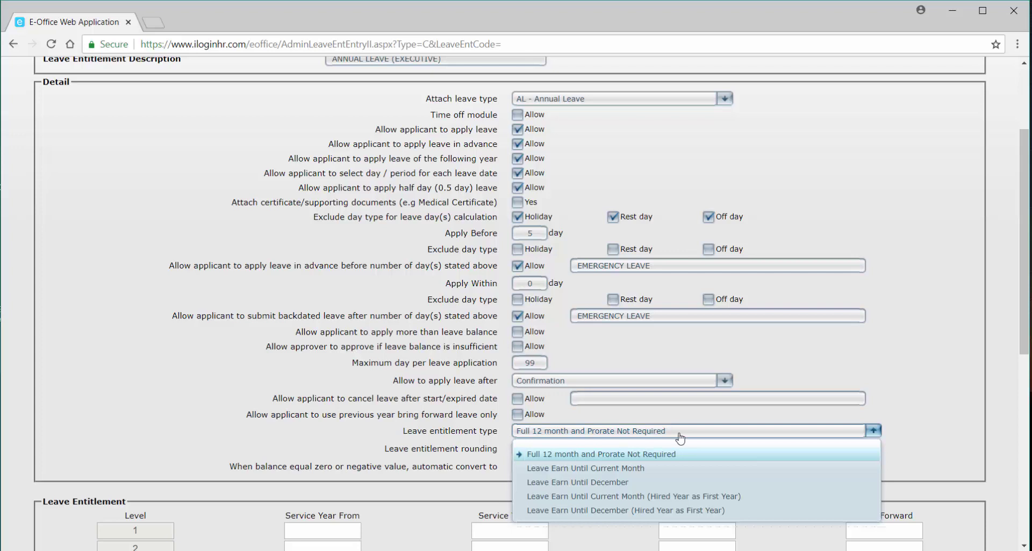
left_click(691, 454)
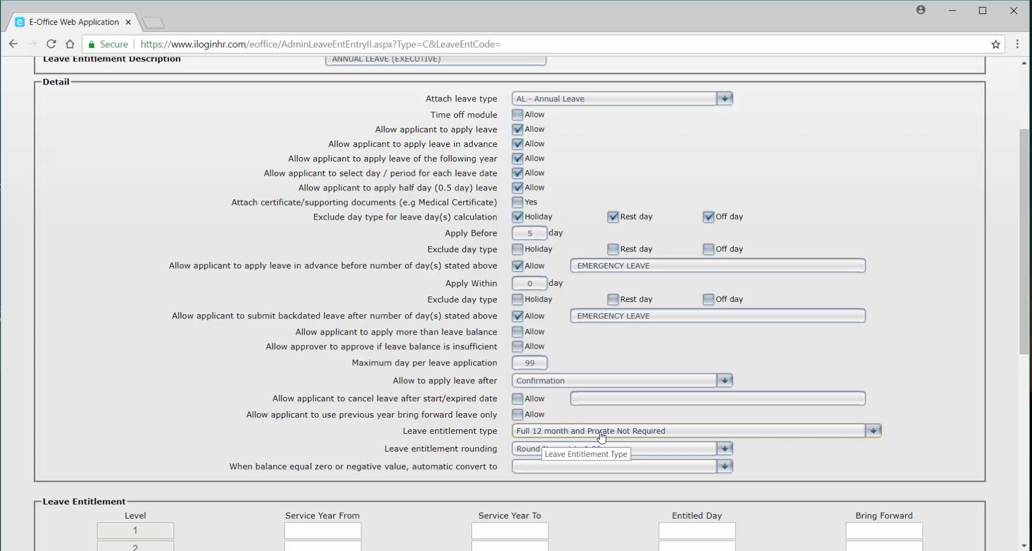
left_click(601, 435)
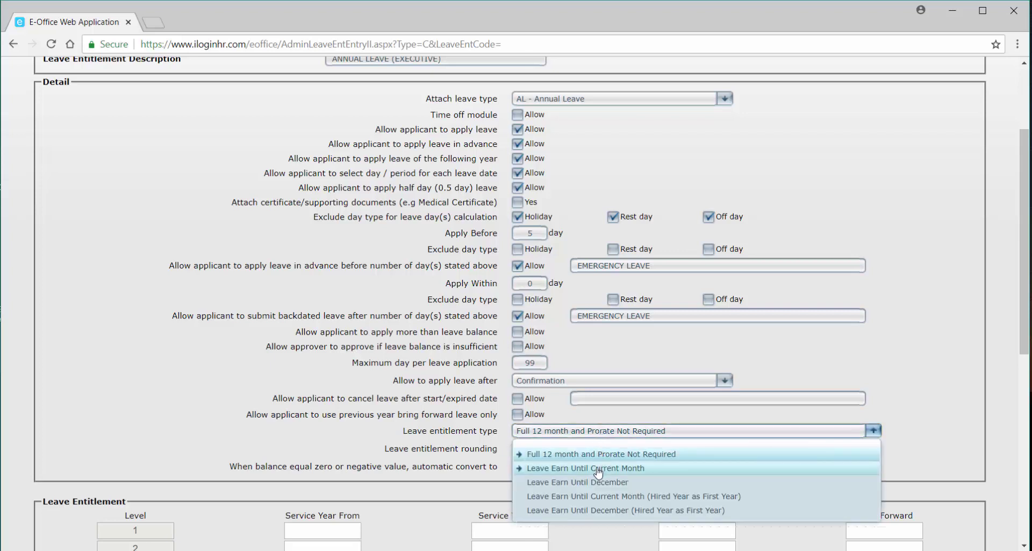
left_click(673, 471)
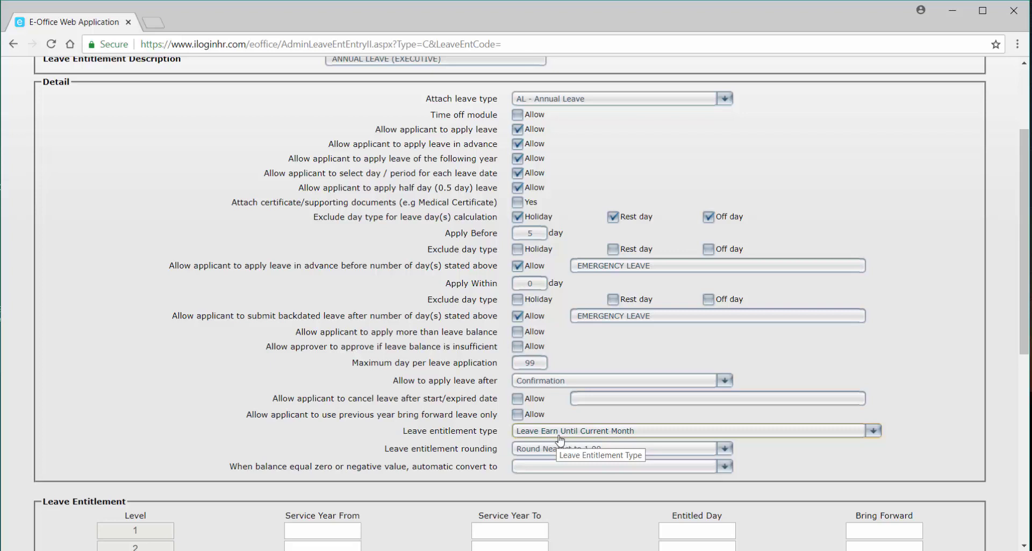
Switch the Annual Leave (Executive) entitlement type to Leave Earn Until December.
left_click(561, 436)
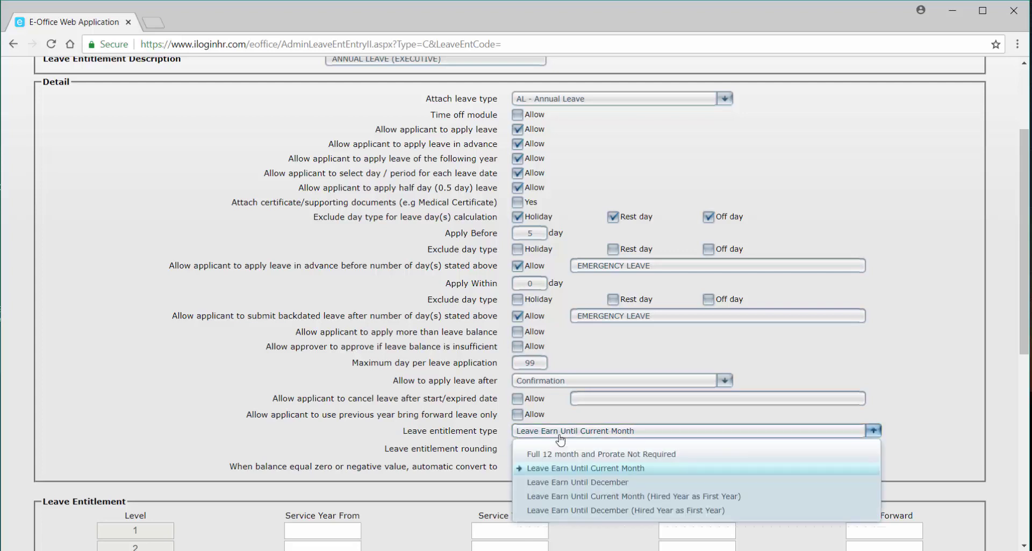
left_click(573, 484)
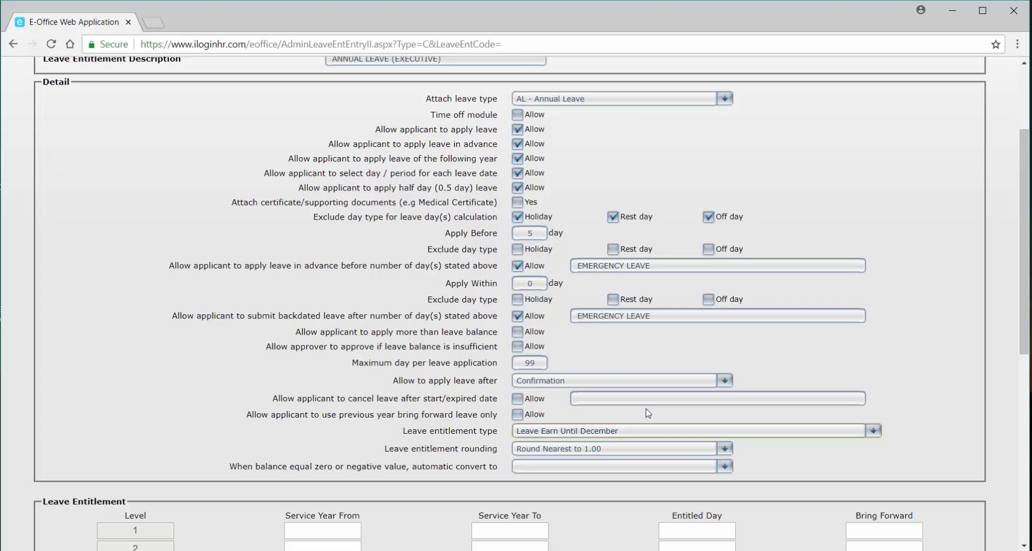
Choose Leave Earn Until Current Month (Hired Year as First Year) for Annual Leave (Executive).
left_click(632, 432)
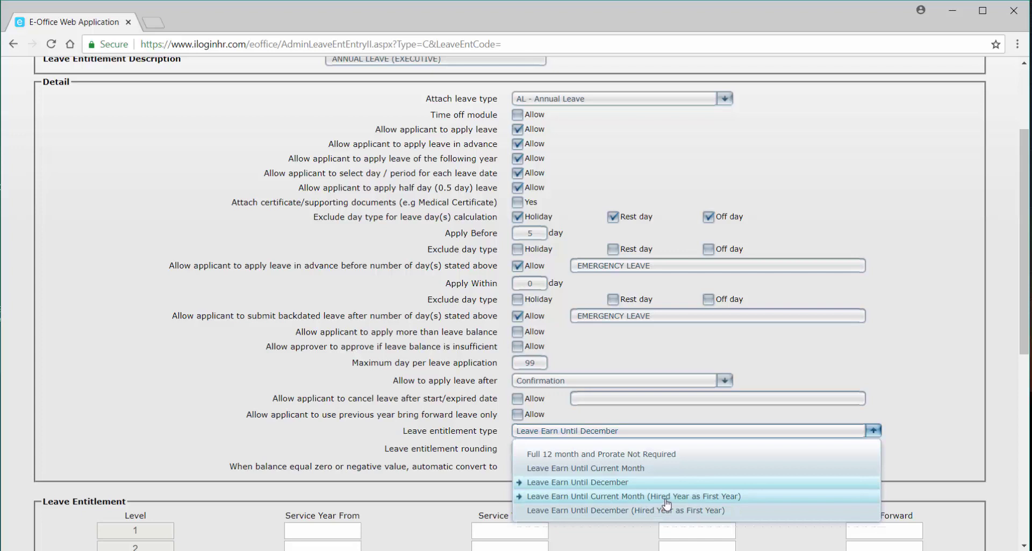
left_click(697, 495)
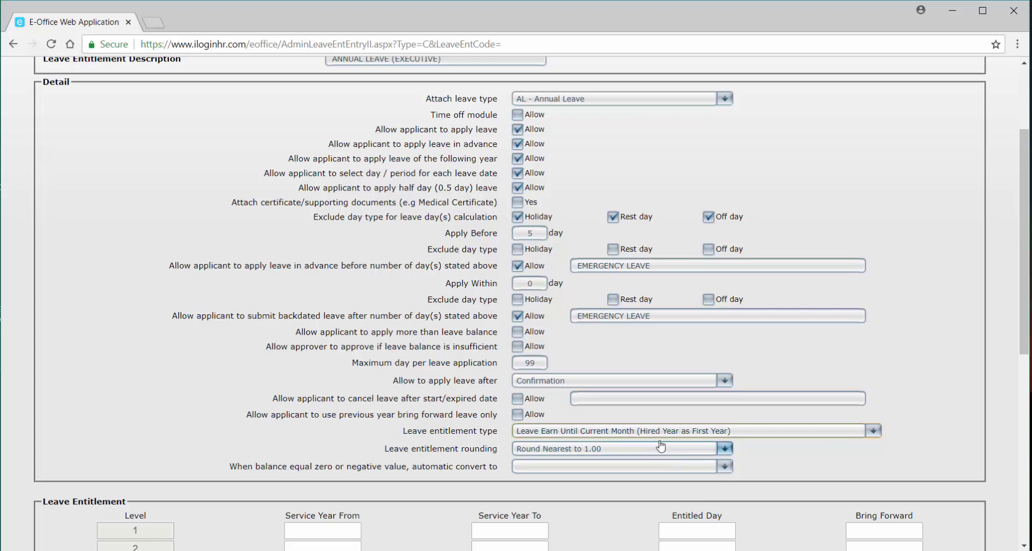
left_click(629, 431)
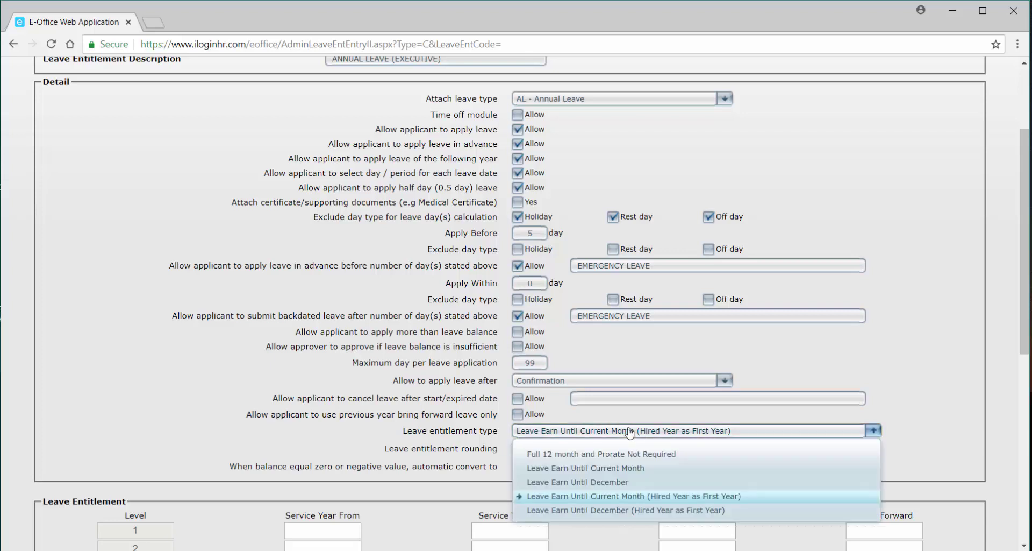
left_click(622, 469)
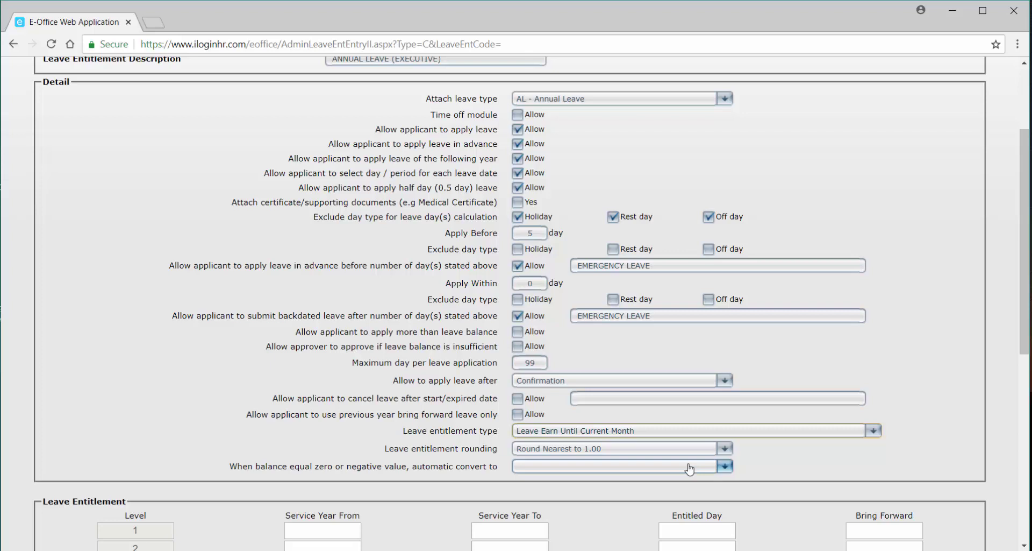
left_click(676, 431)
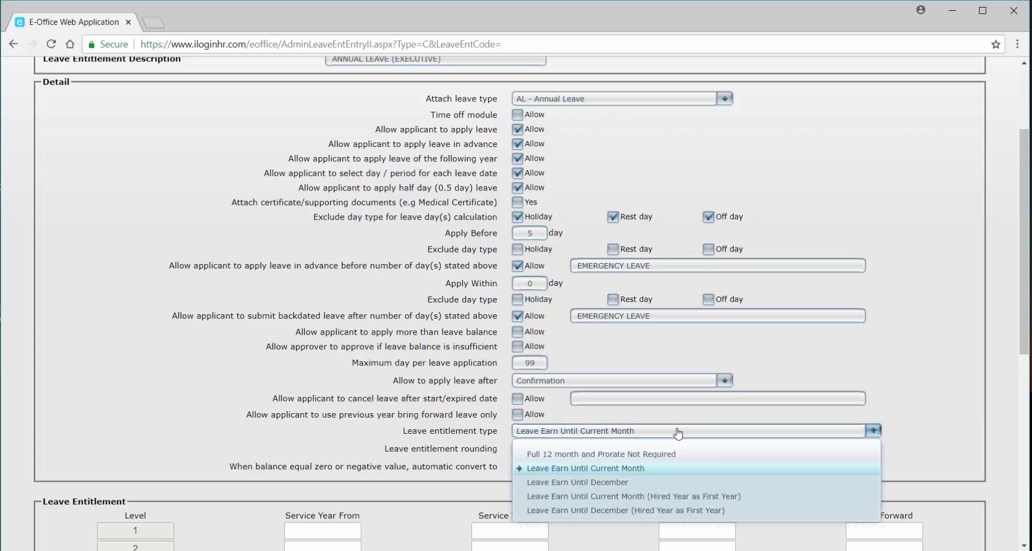
left_click(650, 500)
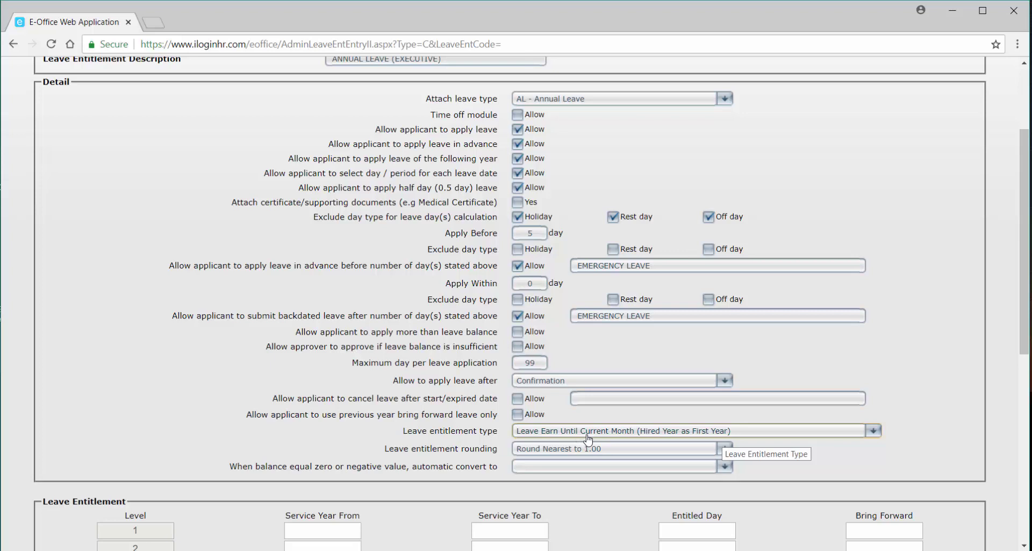
Pick Leave Earn Until December (Hired Year as First Year) as the Annual Leave (Executive) entitlement type.
left_click(554, 434)
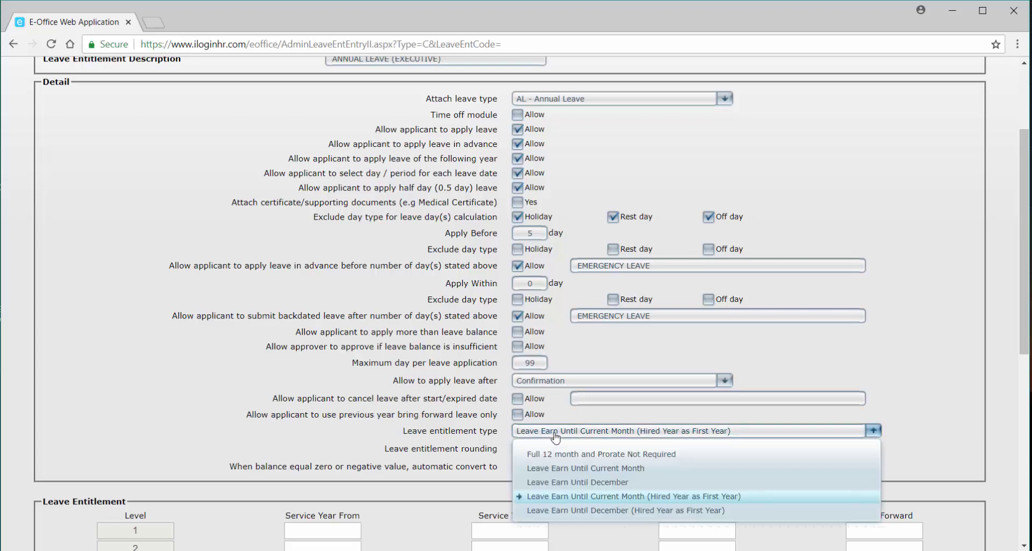
left_click(581, 511)
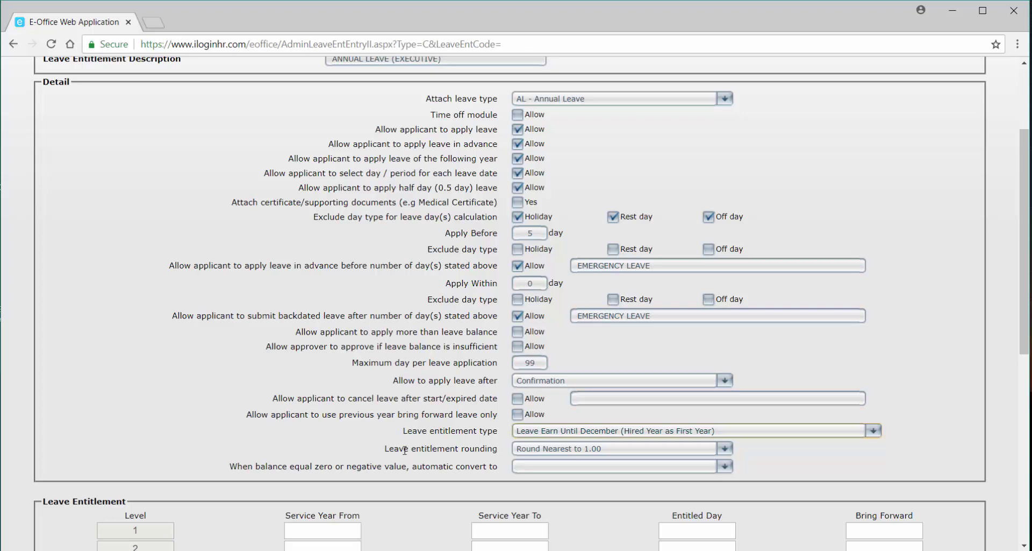
Keep the leave entitlement rounding at Round Nearest to 1.00 after reviewing the choices.
mouse_move(581, 453)
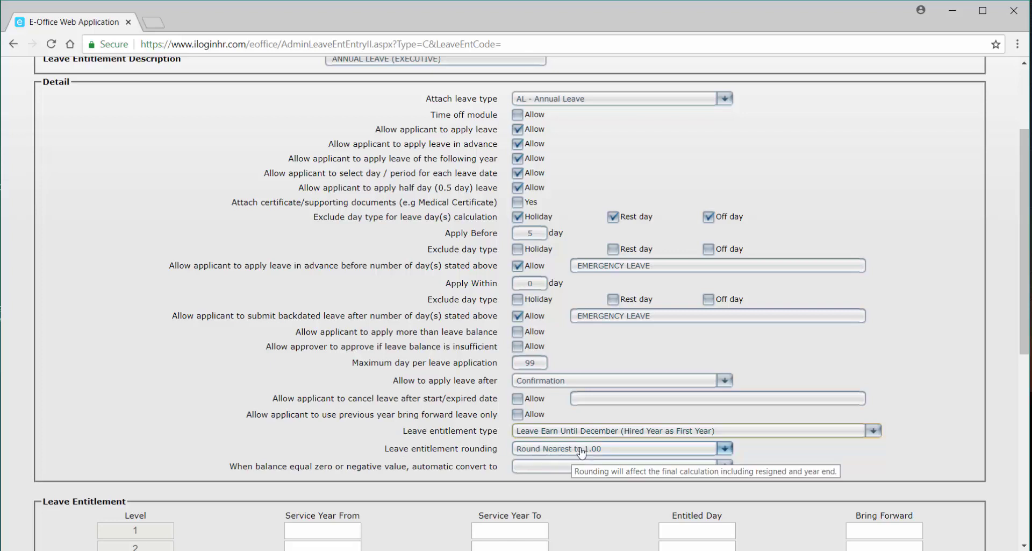
left_click(650, 454)
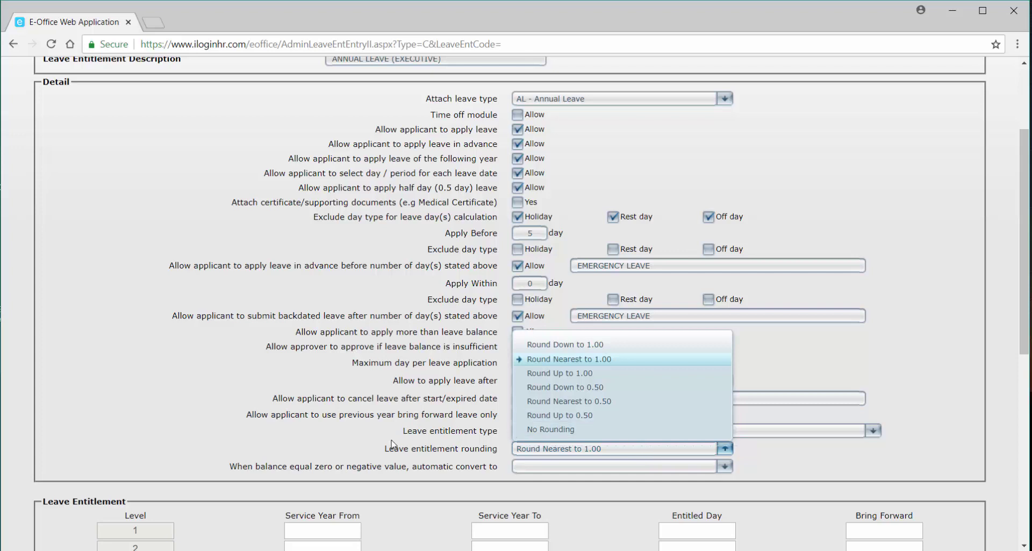
left_click(393, 445)
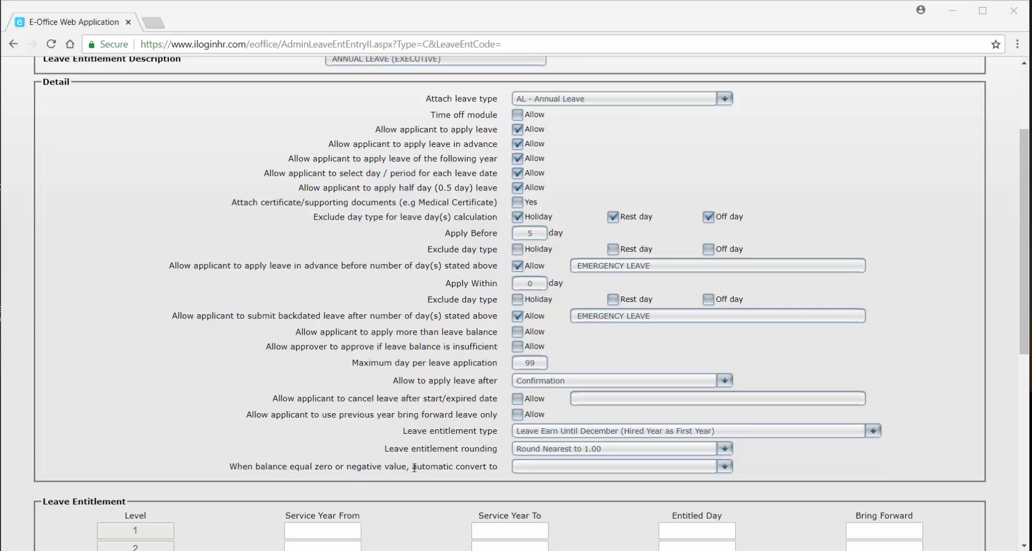
Make zero or negative Annual Leave (Executive) balances convert automatically to NPL - Non Pay Leave.
left_click(541, 473)
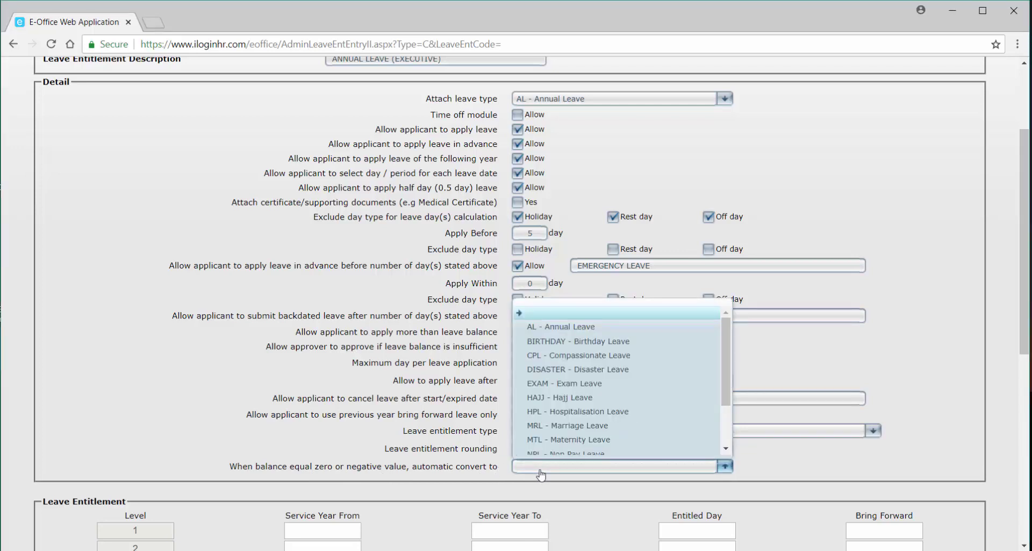
left_click(506, 478)
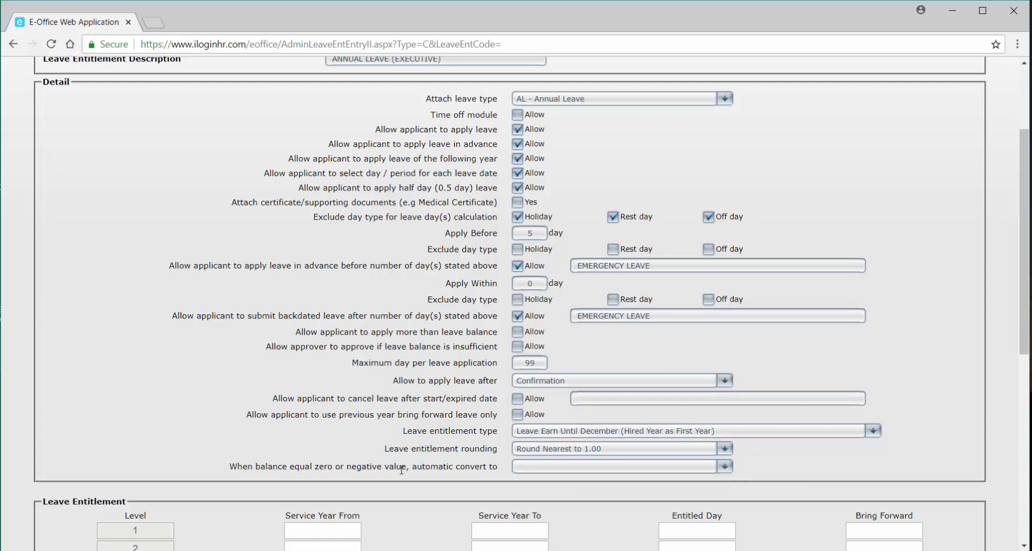
left_click(531, 473)
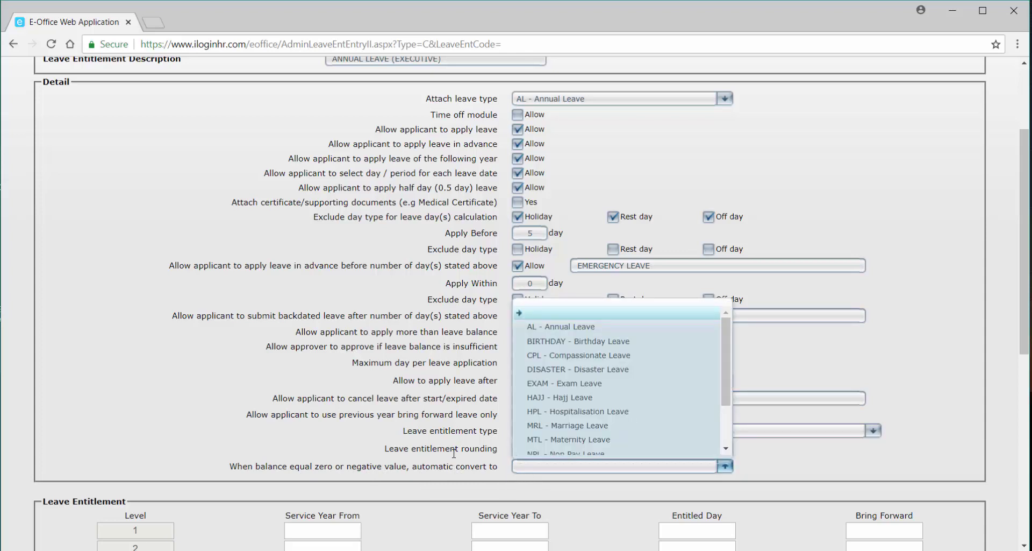
scroll(452, 452, "up", 1)
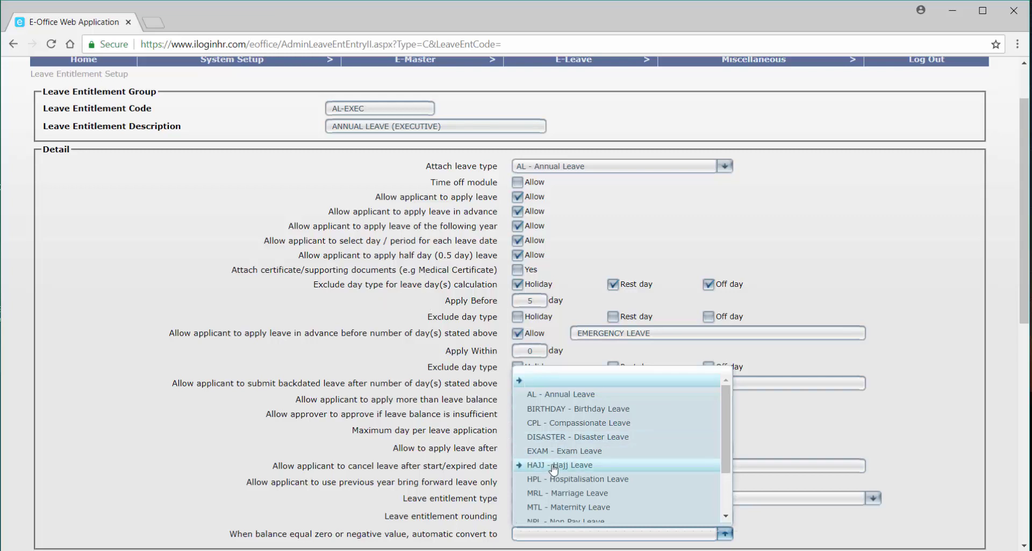
scroll(563, 469, "down", 3)
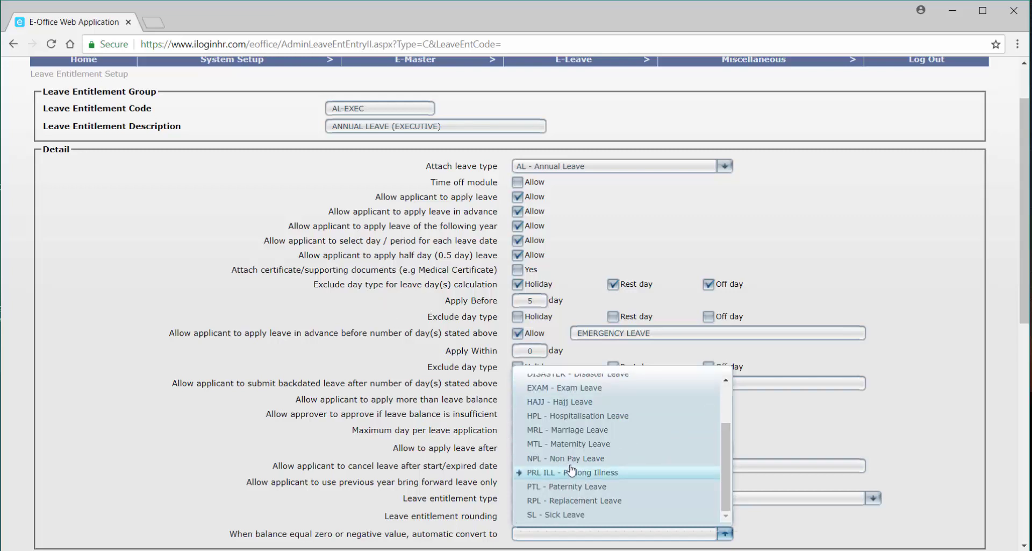
left_click(573, 465)
scroll(574, 467, "down", 1)
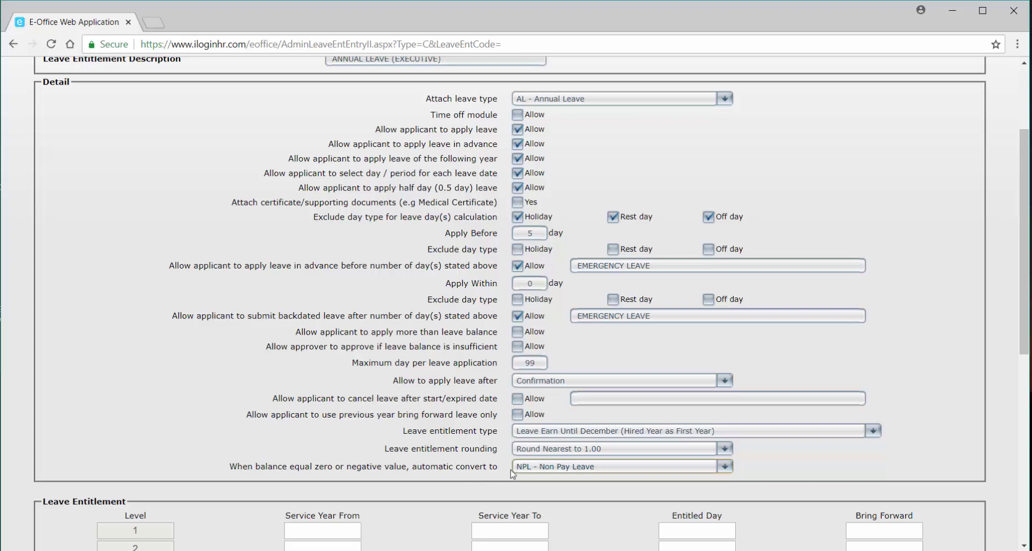
Enter level 1: service years 0.00–2.00, 12 entitled days, 5 bring-forward days.
scroll(532, 471, "down", 3)
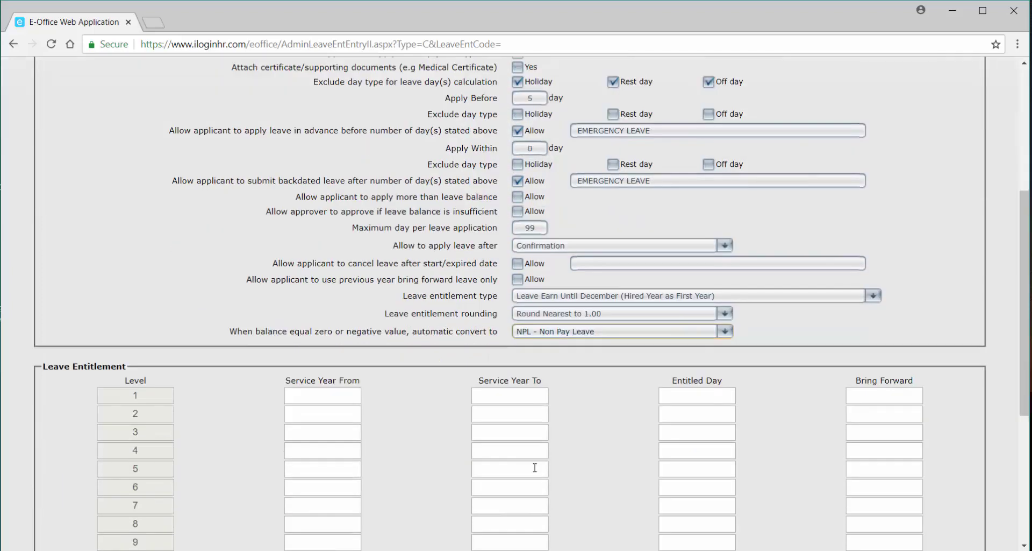
scroll(535, 467, "down", 3)
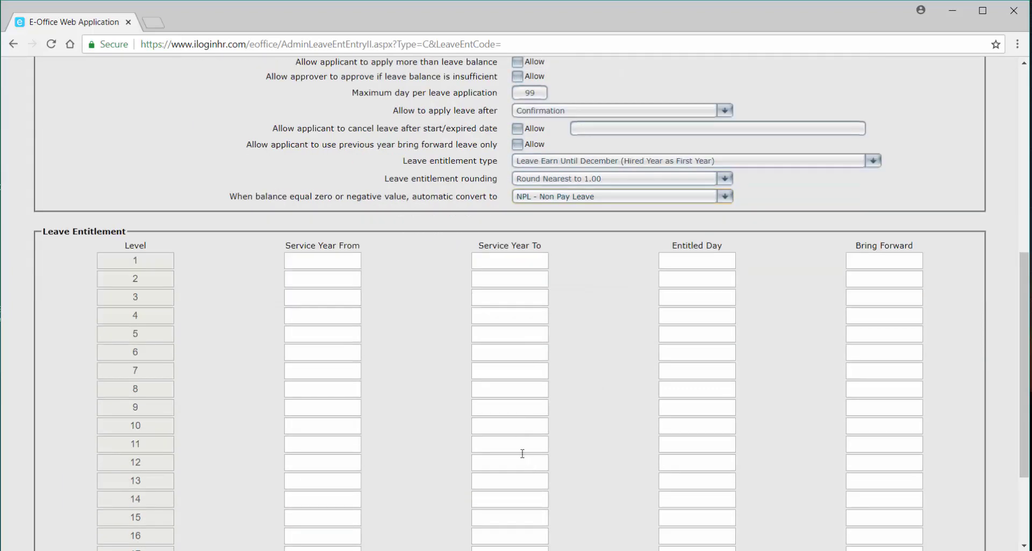
left_click(338, 264)
type("0.00")
left_click(516, 261)
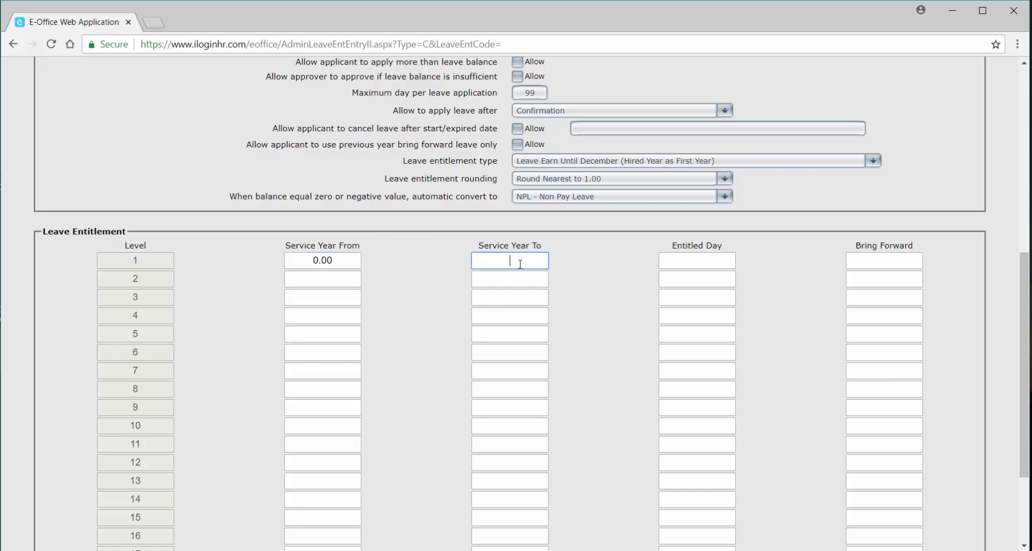
type("2.00")
left_click(678, 262)
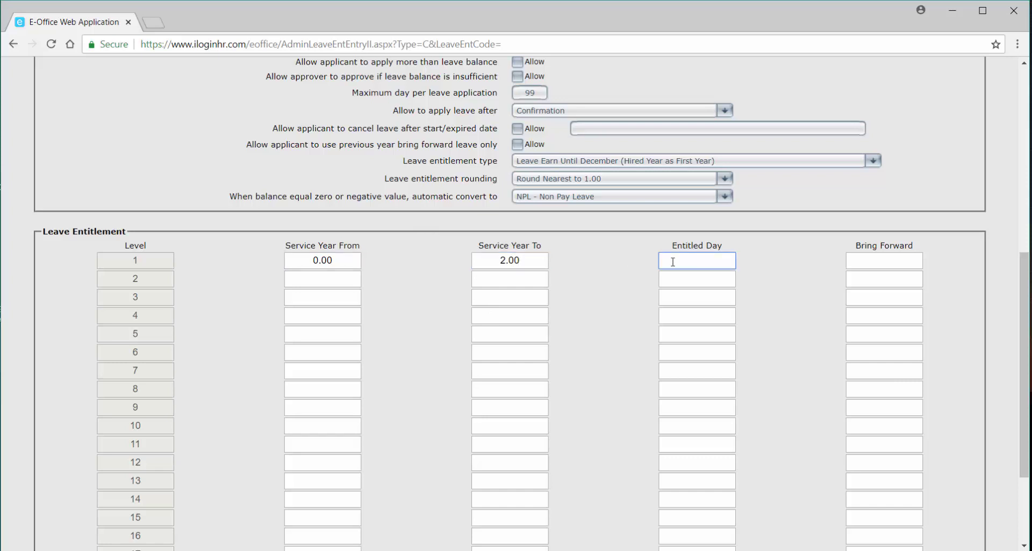
type("12")
left_click(893, 258)
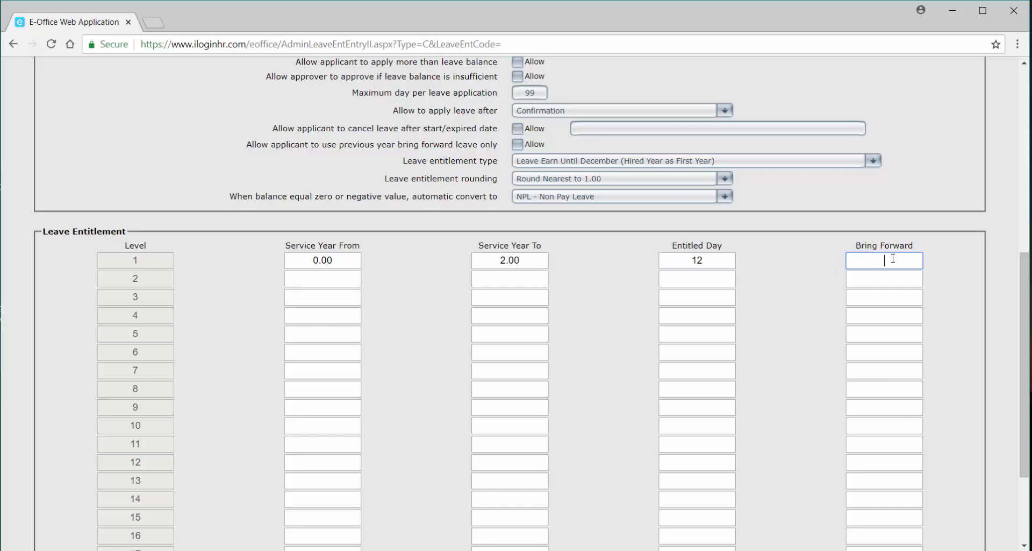
type("5")
key("BackSpace")
type("99")
key("BackSpace")
key("BackSpace")
type("0")
key("BackSpace")
type("5")
Enter level 2: service years 2.01–5.00, 16 entitled days, 5 bring-forward days.
left_click(329, 279)
type("2.01")
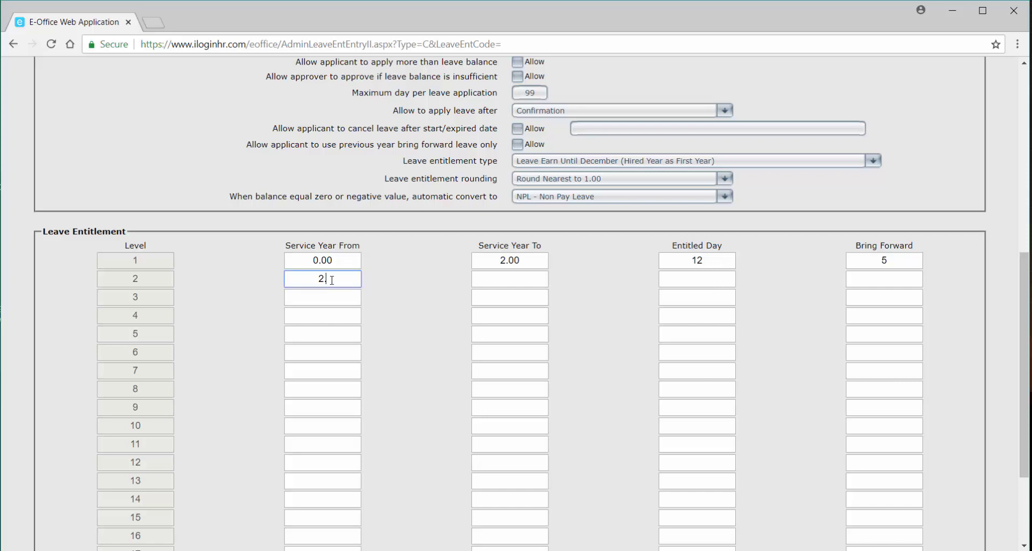
left_click(515, 274)
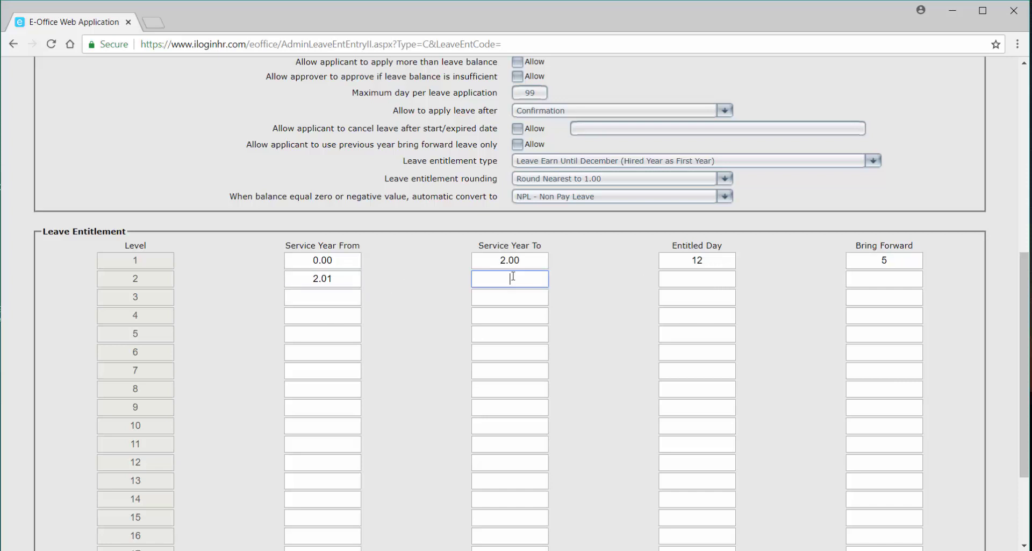
type("5.00")
left_click(695, 278)
type("16")
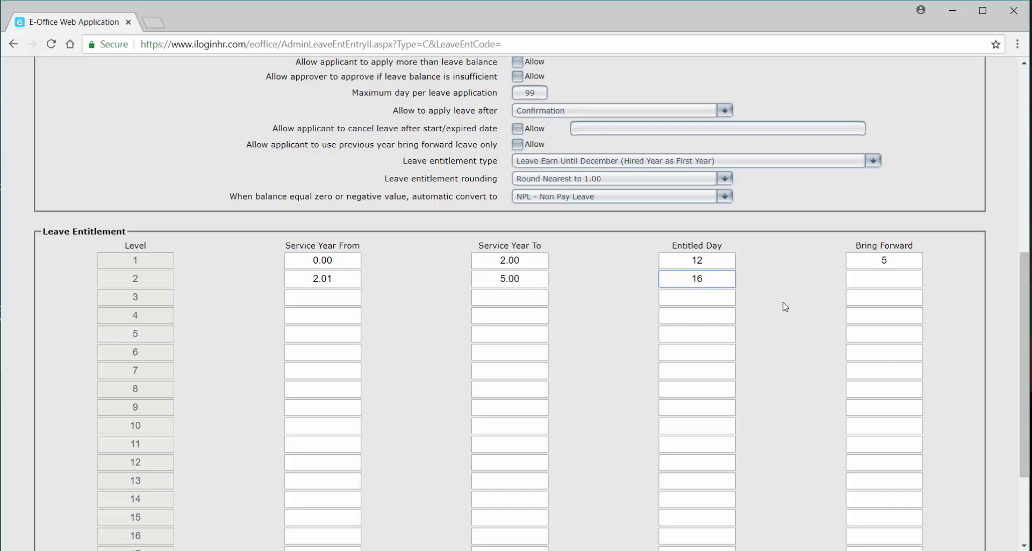
left_click(885, 278)
type("5")
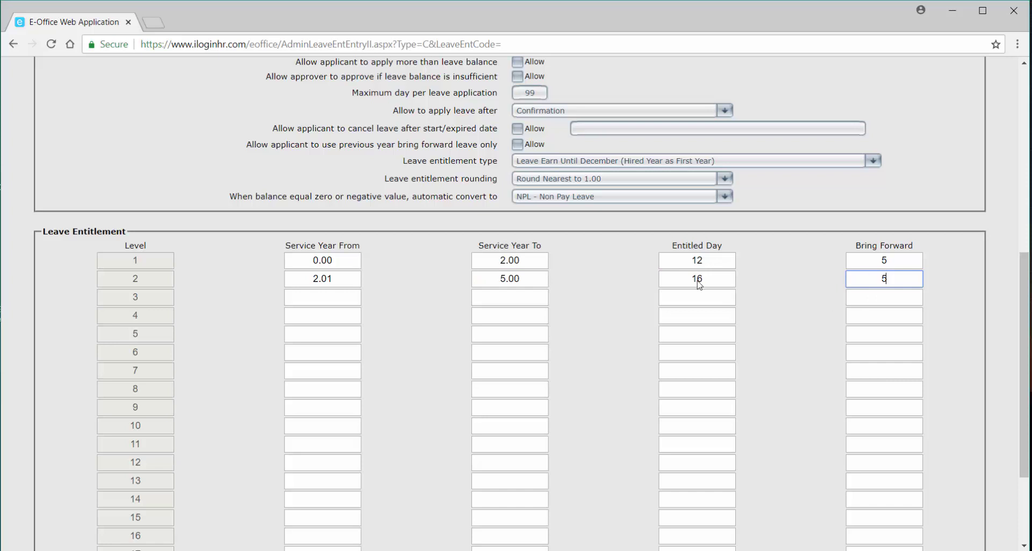
Enter level 3: service years 5.01–99.00 with 20 entitled days.
left_click(321, 310)
left_click(333, 295)
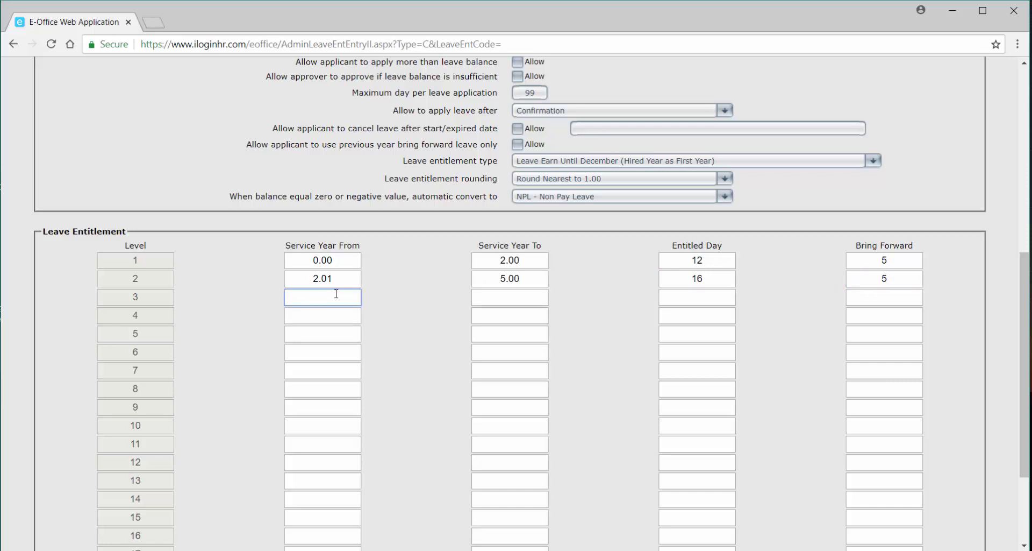
type("5.01")
left_click(520, 303)
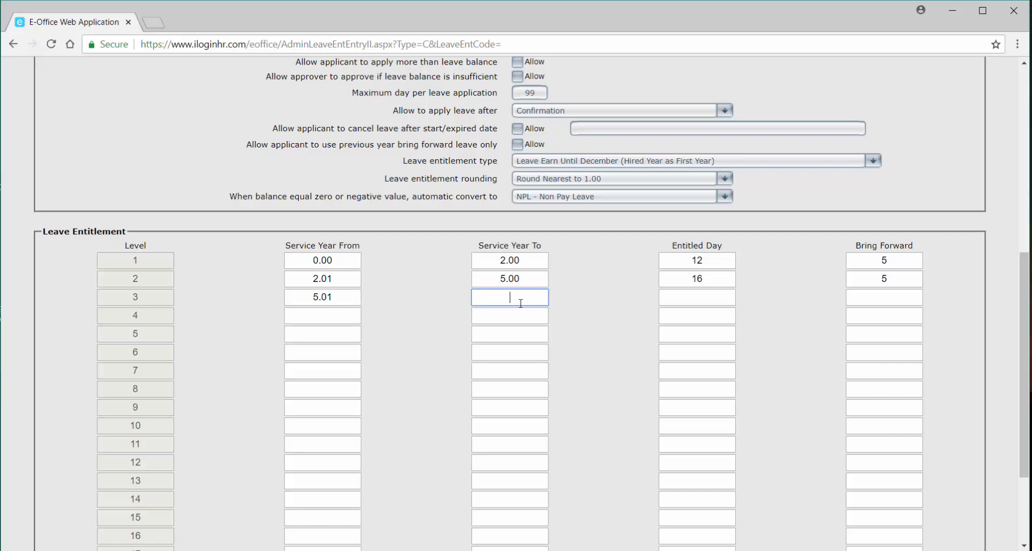
type("99.00")
left_click(708, 301)
type("20")
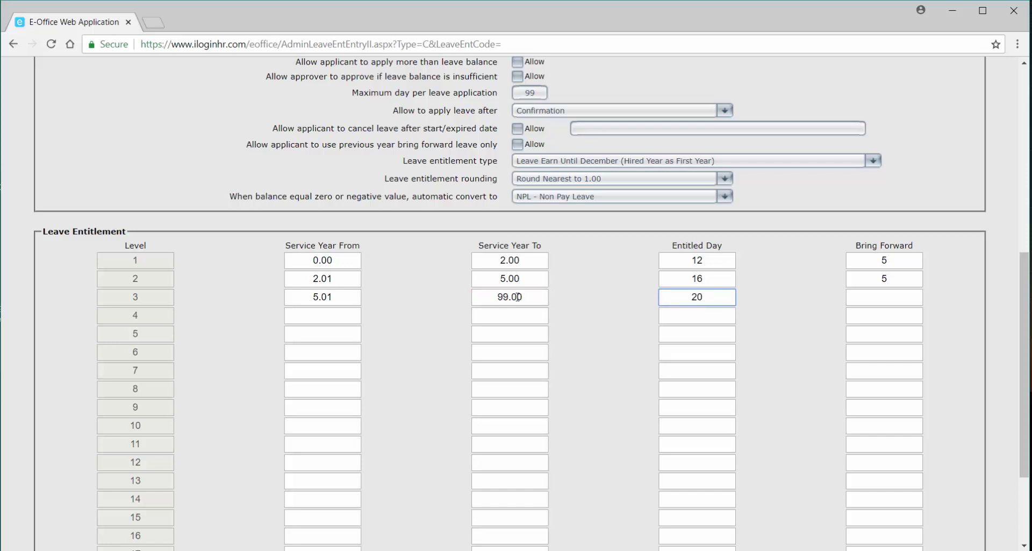
left_click(904, 303)
Give level 3 a bring-forward of 5 days and save the AL-EXEC entitlement group.
type("5")
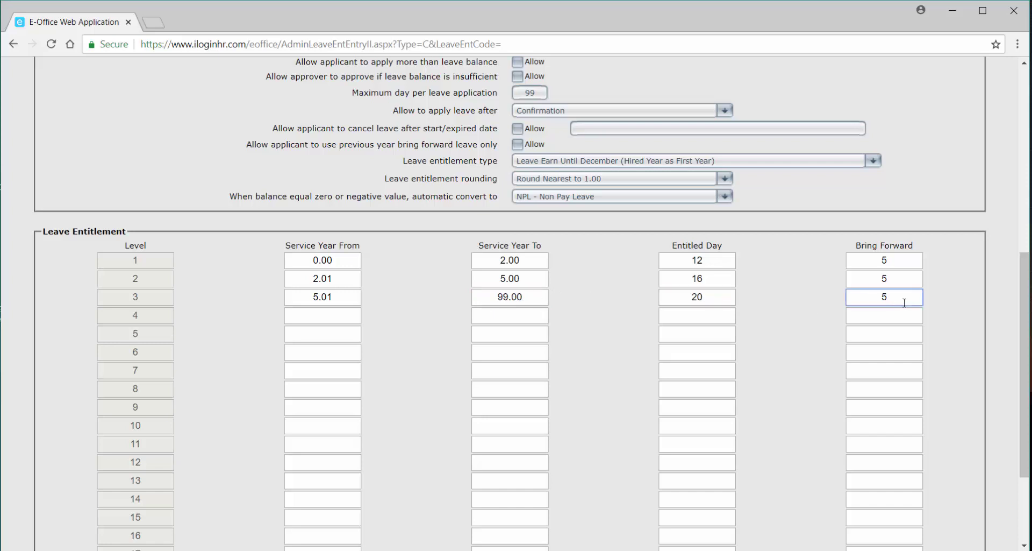
scroll(858, 352, "up", 3)
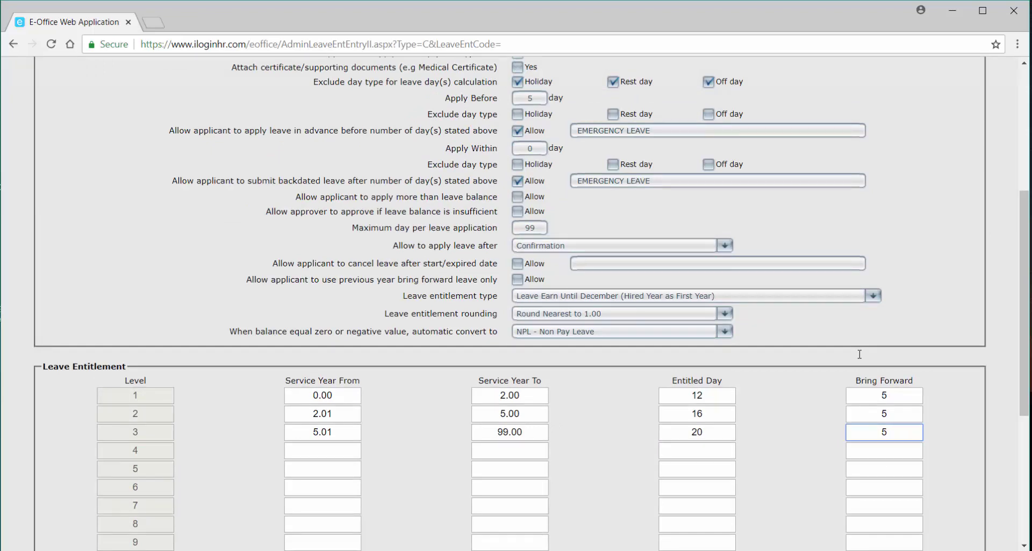
scroll(860, 354, "up", 4)
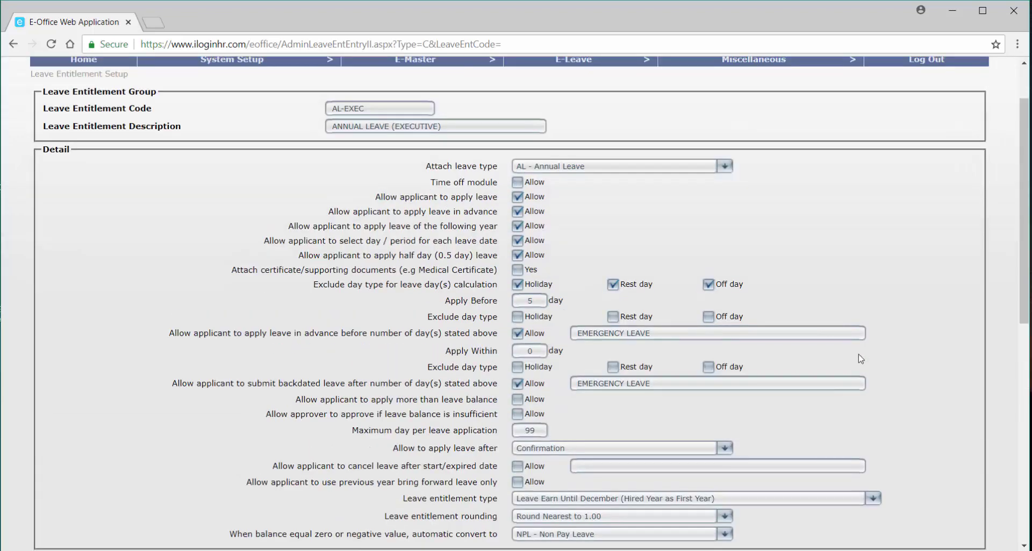
scroll(860, 359, "down", 1)
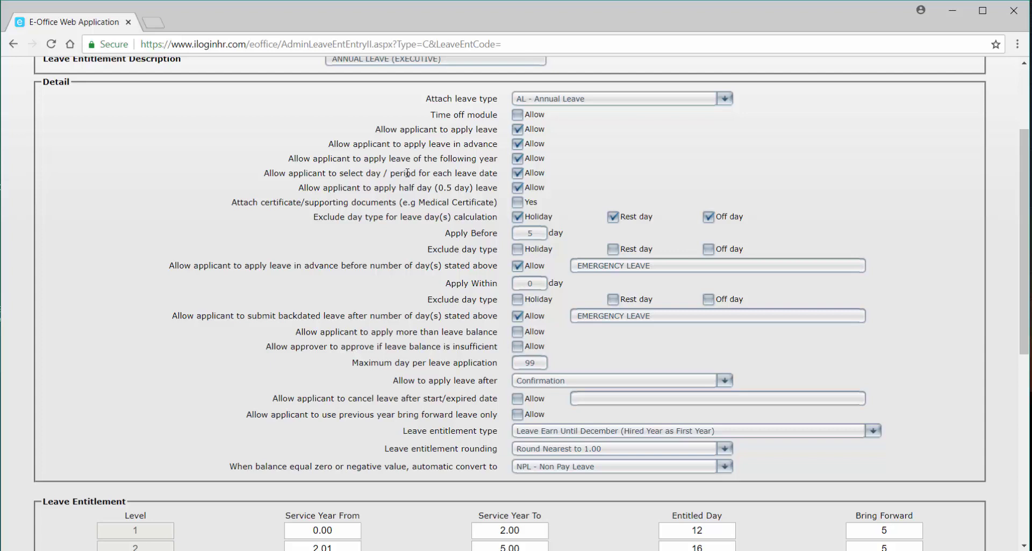
scroll(388, 300, "down", 5)
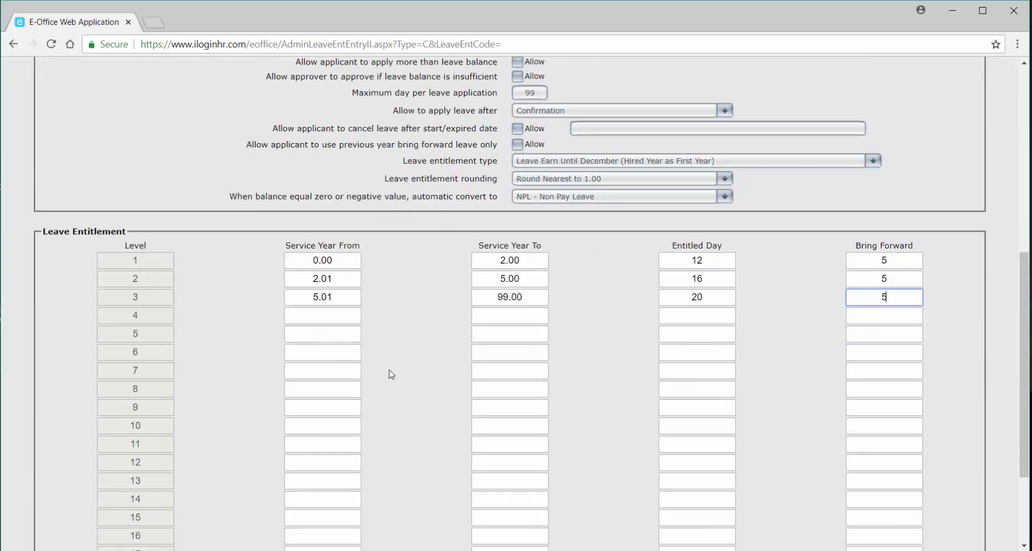
scroll(391, 374, "down", 3)
left_click(52, 515)
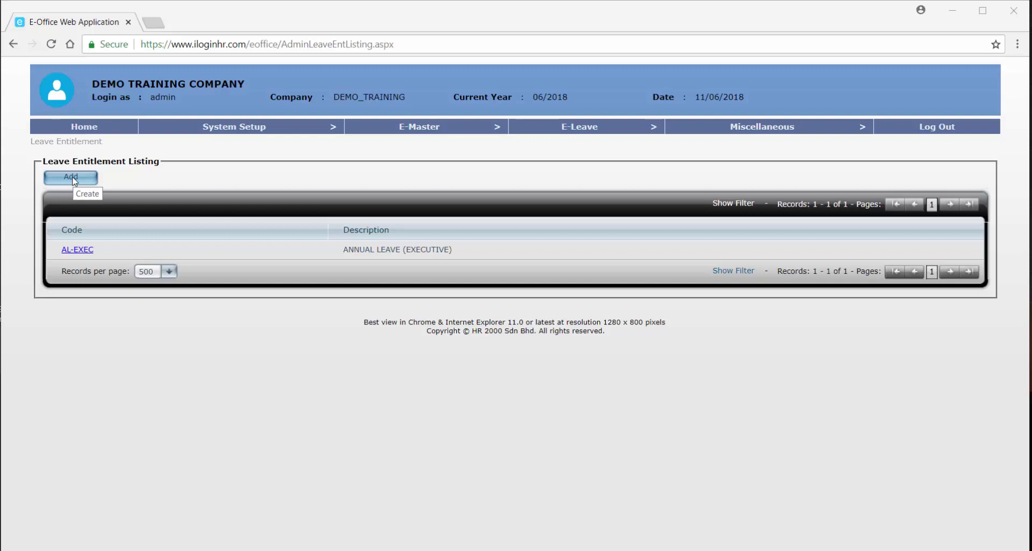
Add a new group coded and described SICK LEAVE, attaching SL - Sick Leave.
left_click(74, 179)
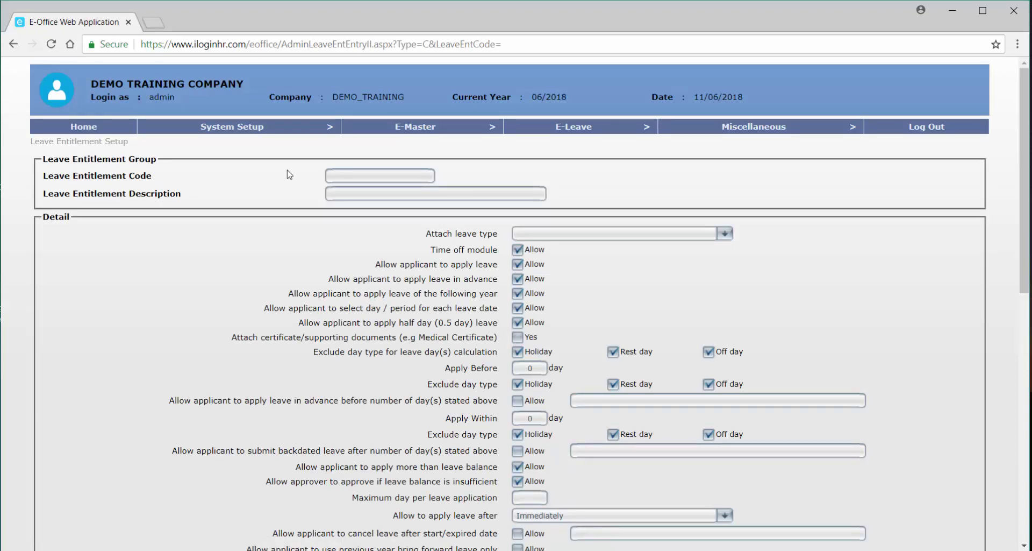
left_click(344, 176)
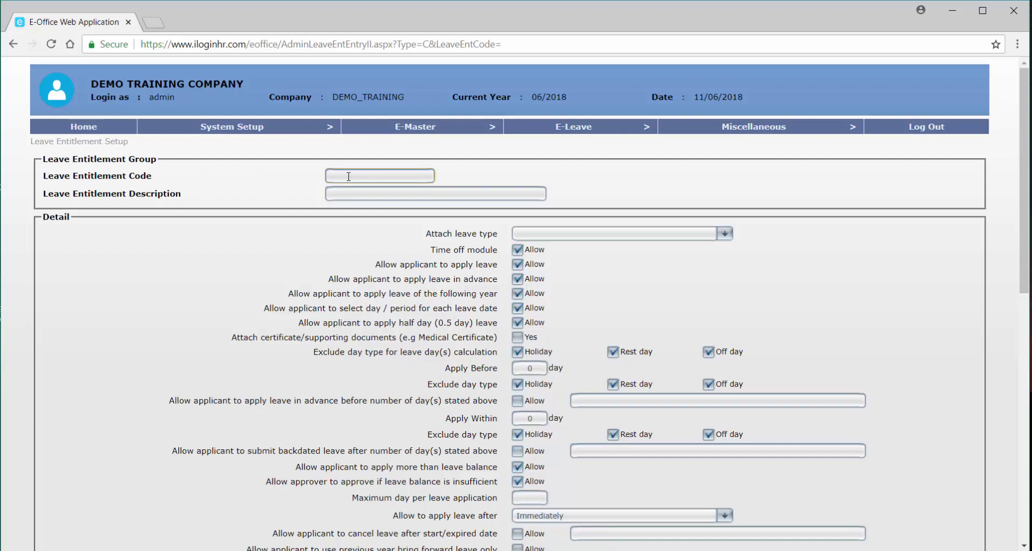
type("SL")
type("CK LEAVE")
key("Tab")
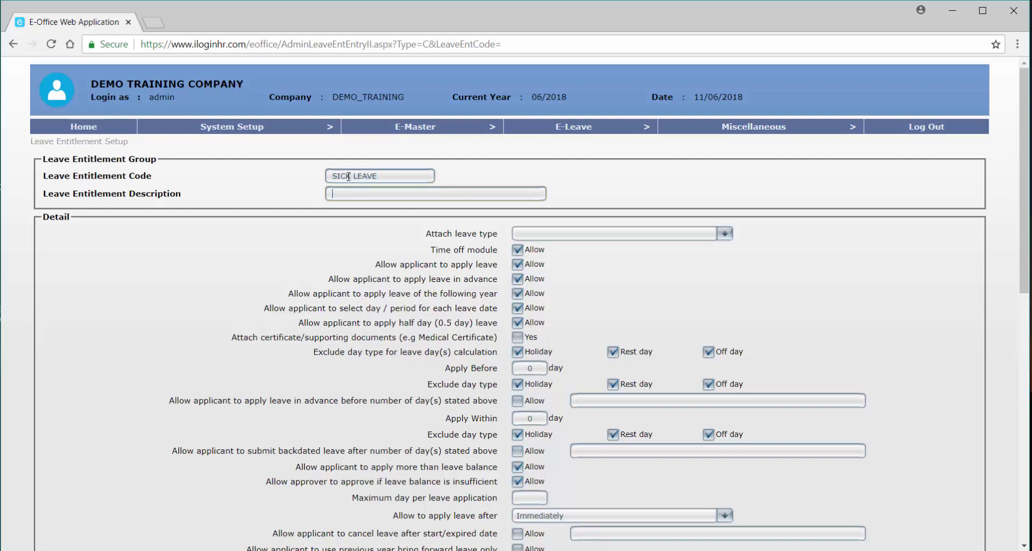
type("SICK LEAVE")
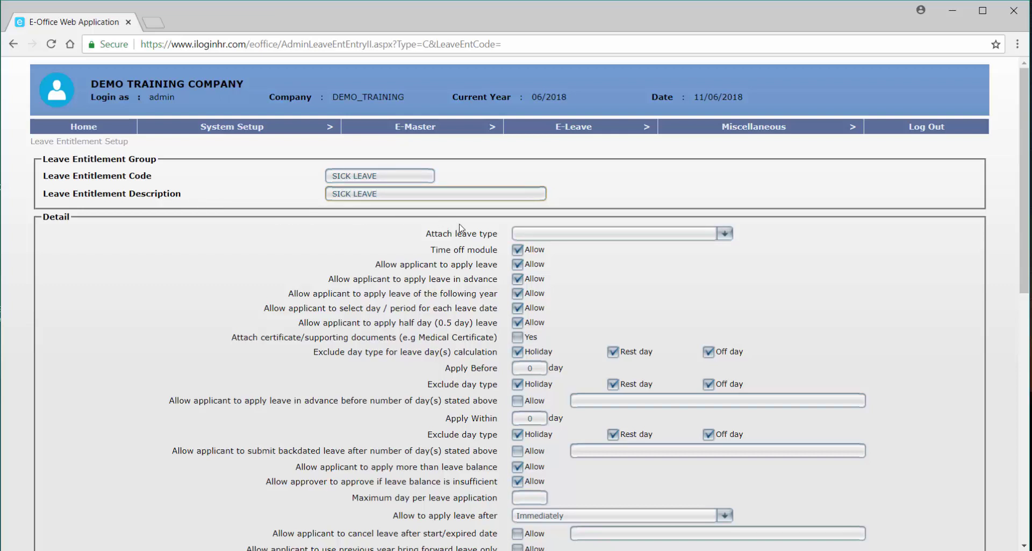
left_click(612, 236)
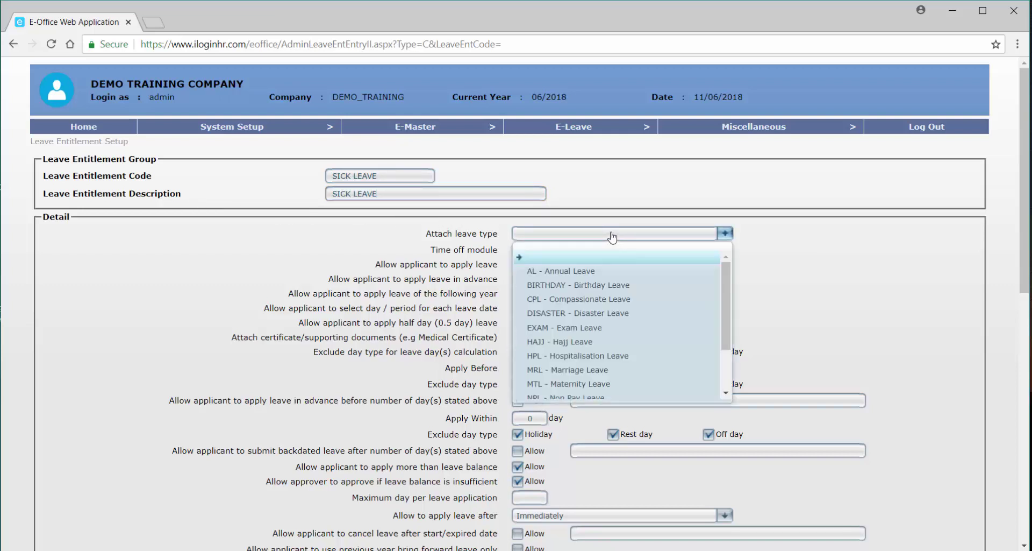
scroll(608, 328, "down", 2)
left_click(586, 398)
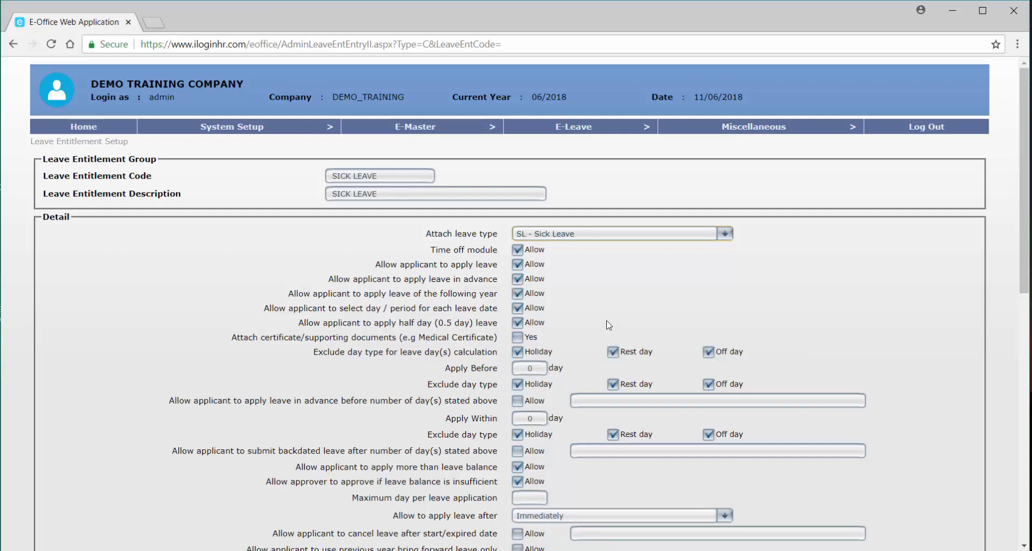
Untick Allow for Time off module, Apply leave in advance and Apply leave of the following year.
mouse_move(535, 256)
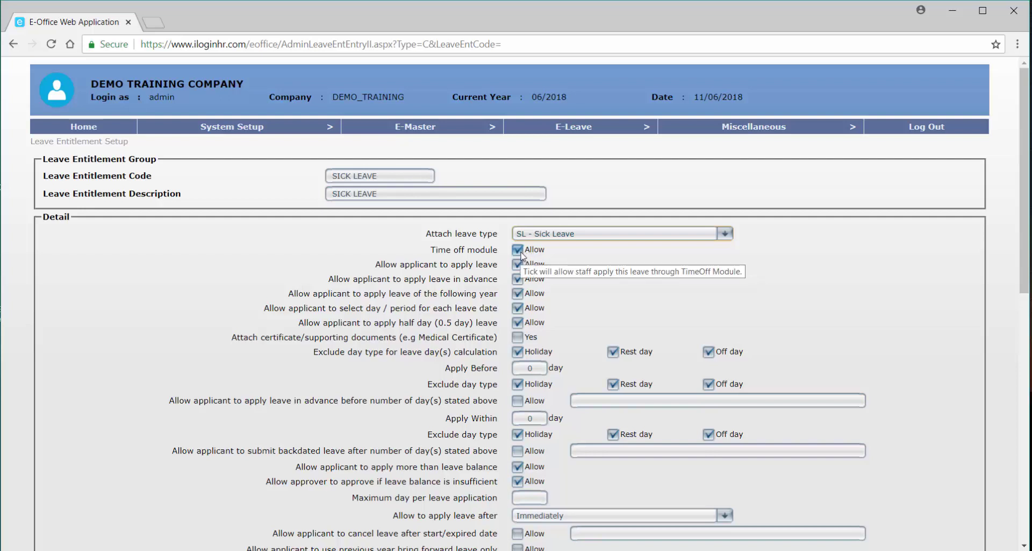
left_click(521, 253)
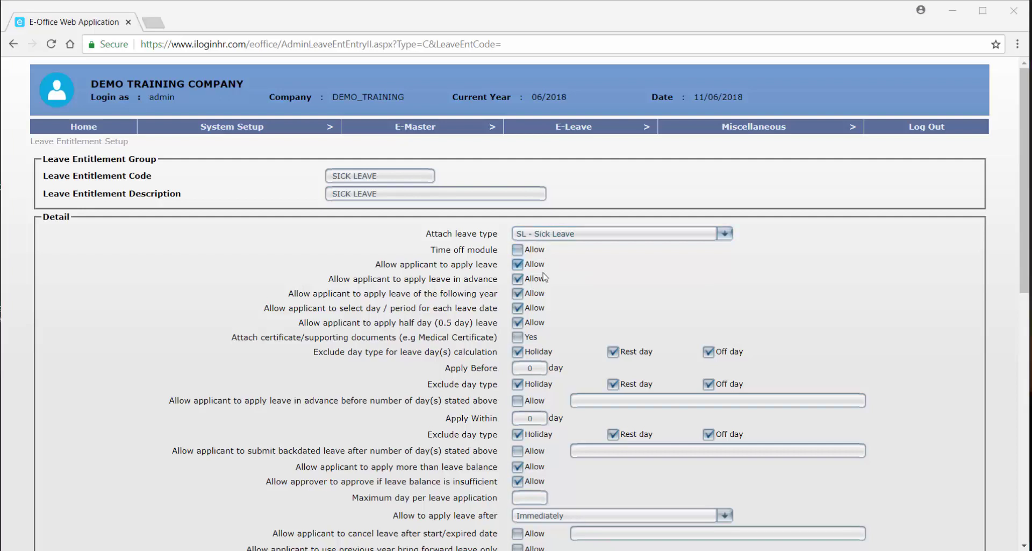
mouse_move(577, 301)
left_click(517, 277)
left_click(516, 278)
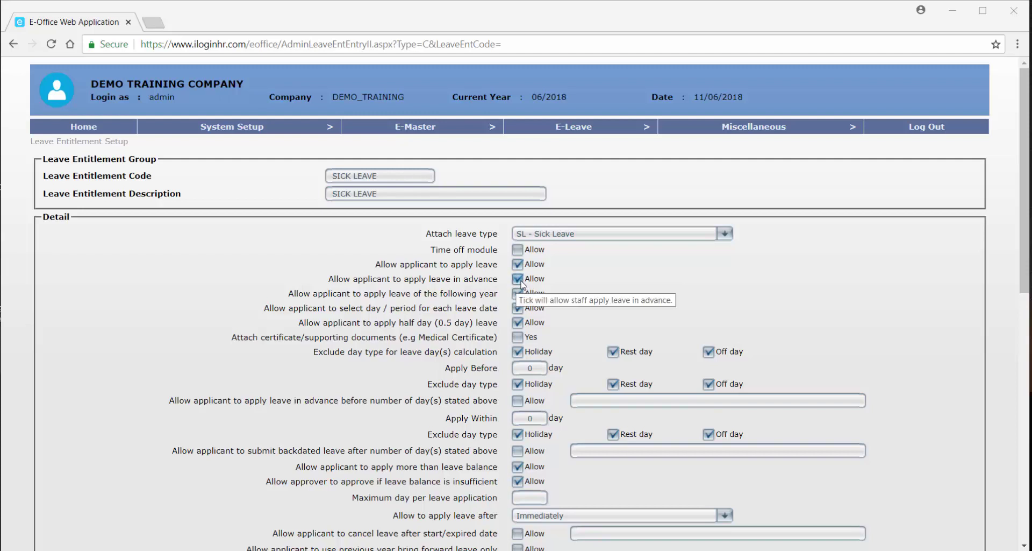
left_click(520, 283)
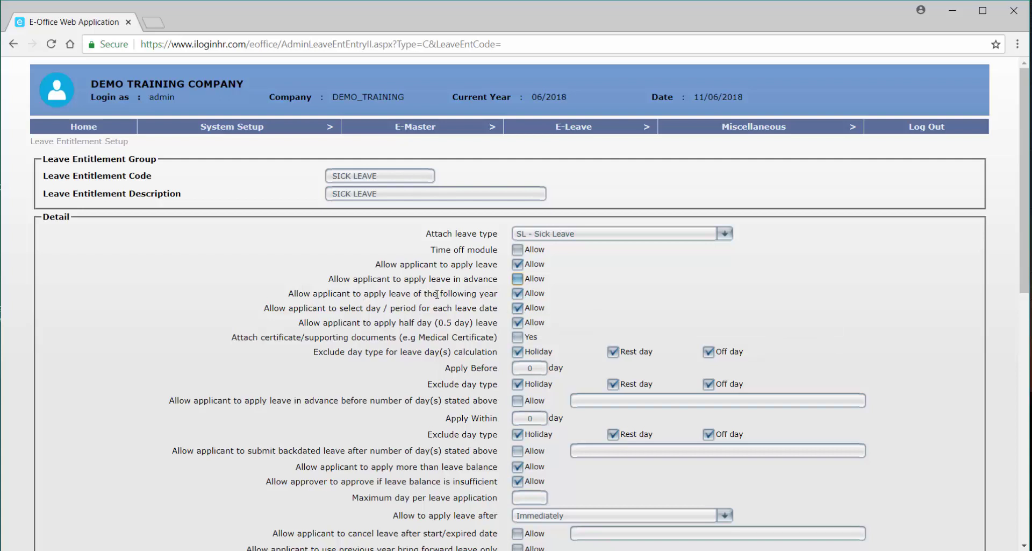
left_click(526, 296)
Require SICK LEAVE applicants to attach a certificate or supporting document, e.g. a medical certificate.
left_click(518, 339)
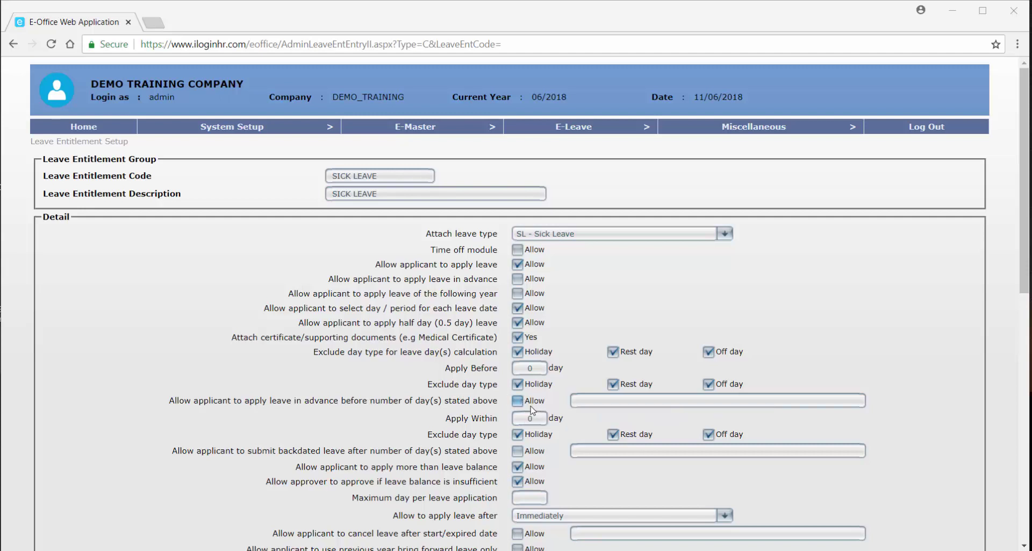
Set Apply Within to 3 days and allow backdated leave with the remark LATE SUBMISSION.
mouse_move(535, 417)
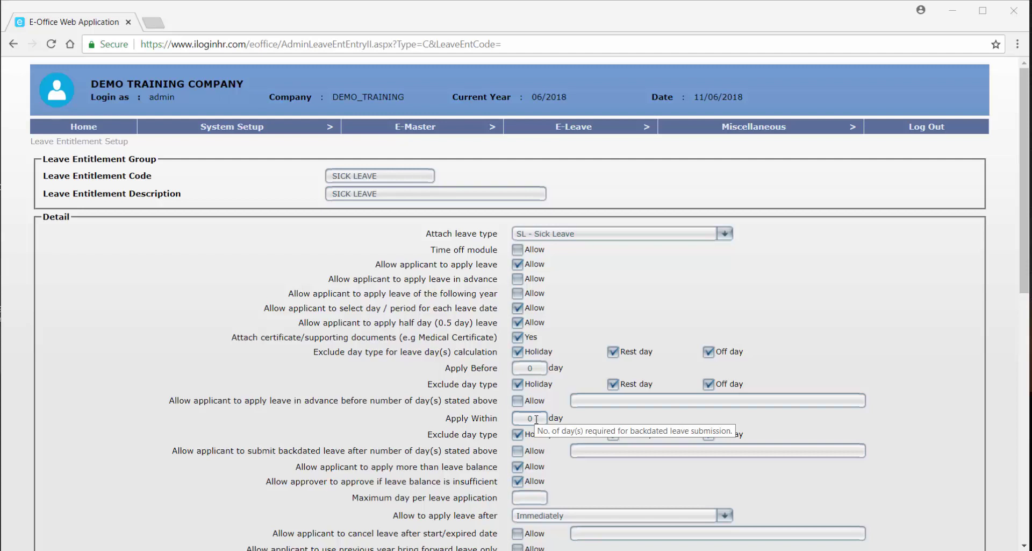
left_click(520, 418)
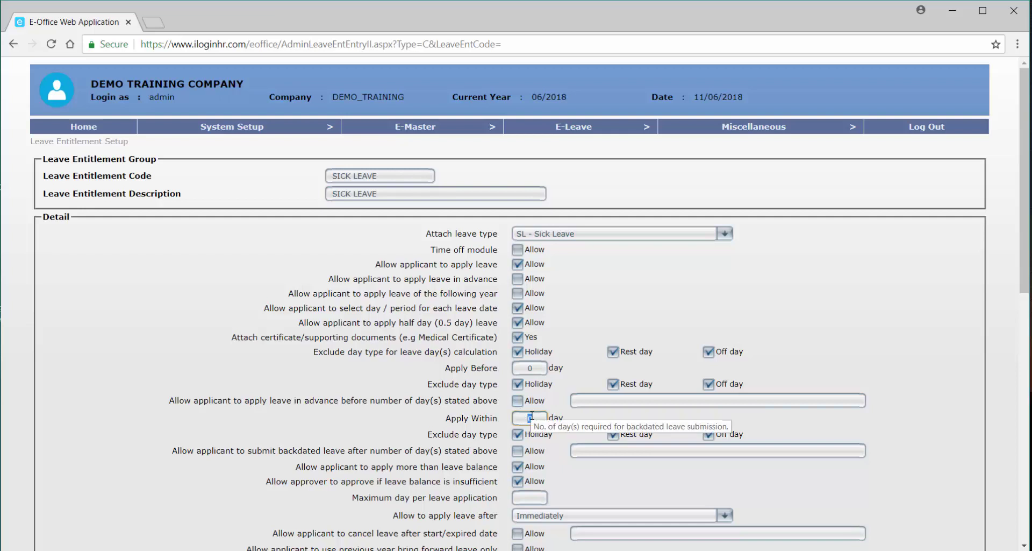
type("3")
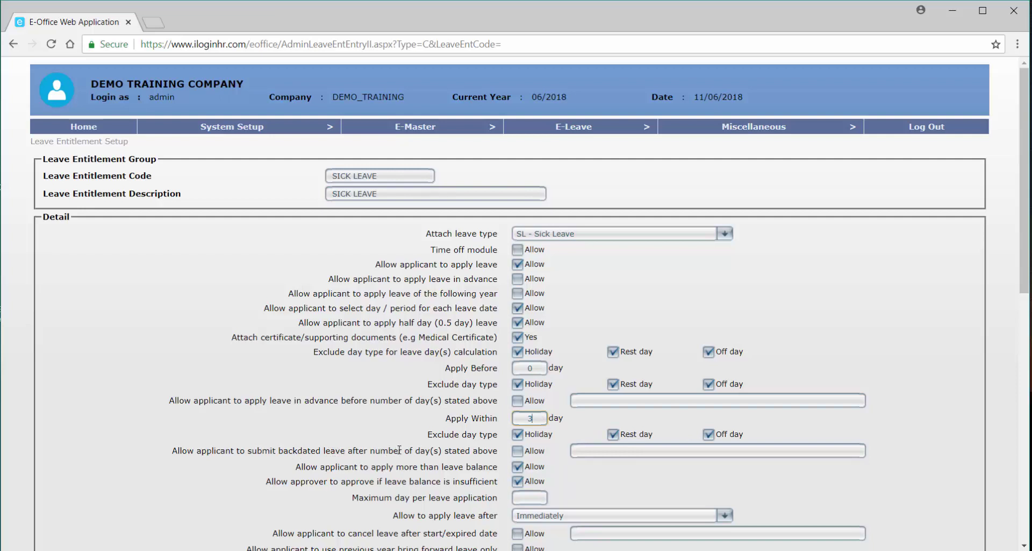
left_click(524, 454)
left_click(589, 451)
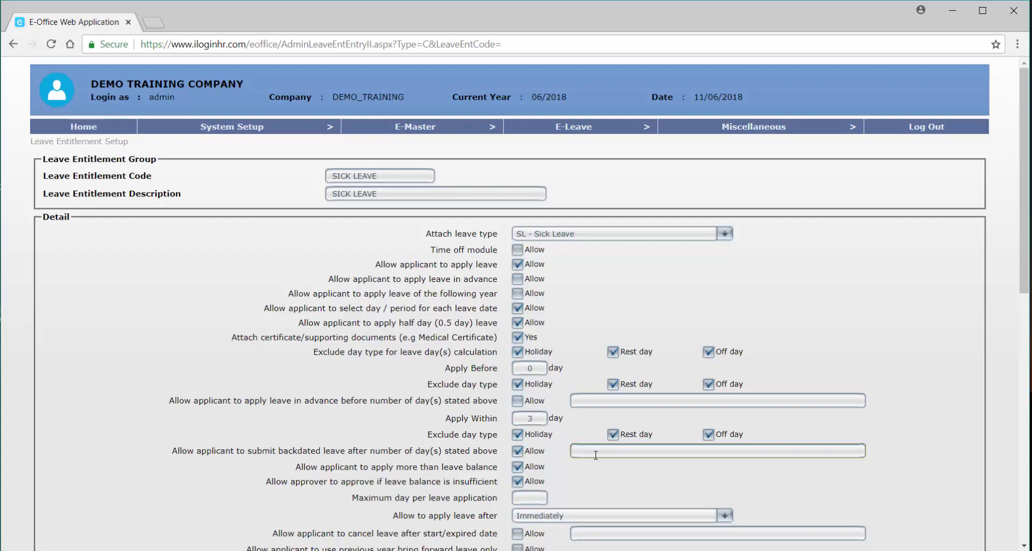
type("LATE SUBMISSION")
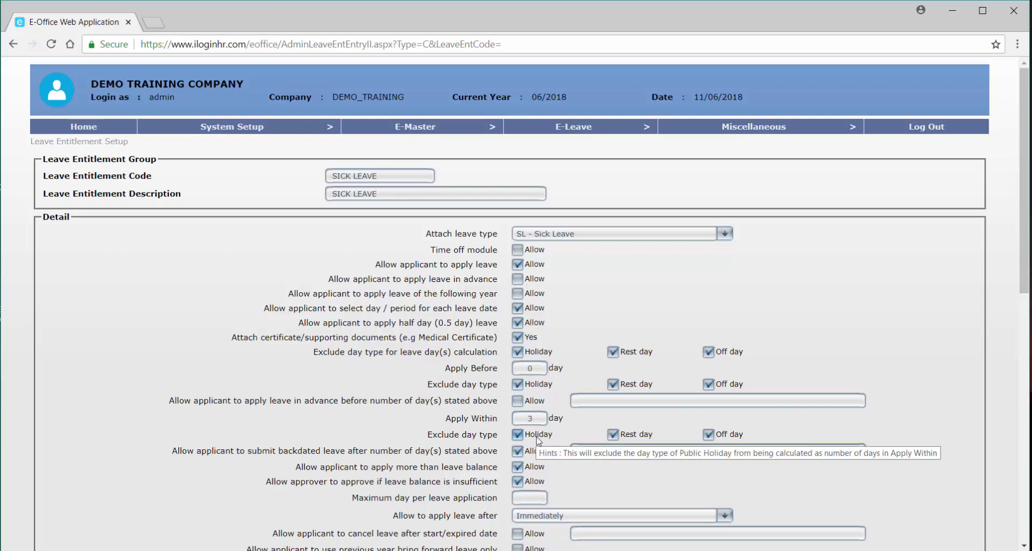
Stop excluding holidays, rest days and off days from Apply Within, and block over-balance leave.
left_click(538, 436)
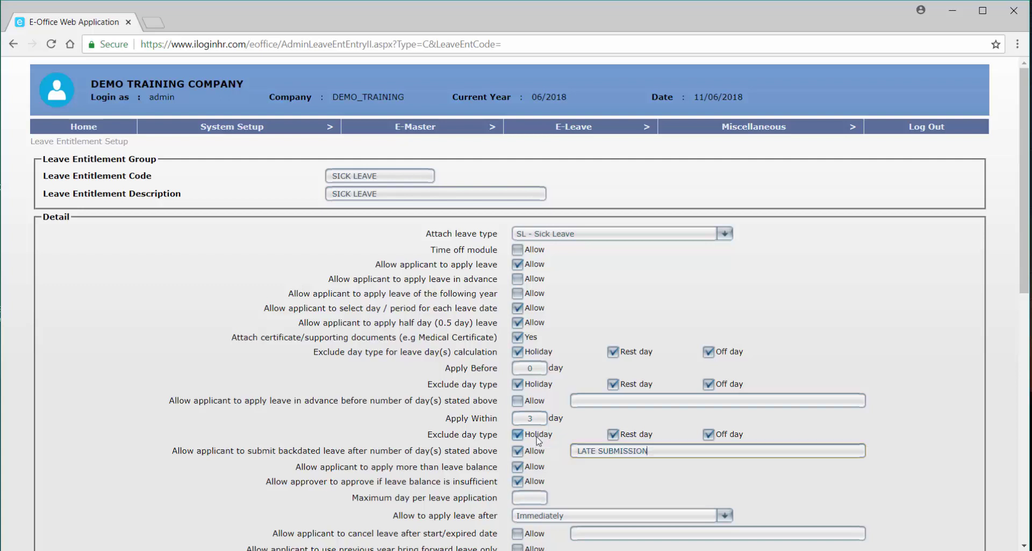
left_click(613, 434)
left_click(713, 436)
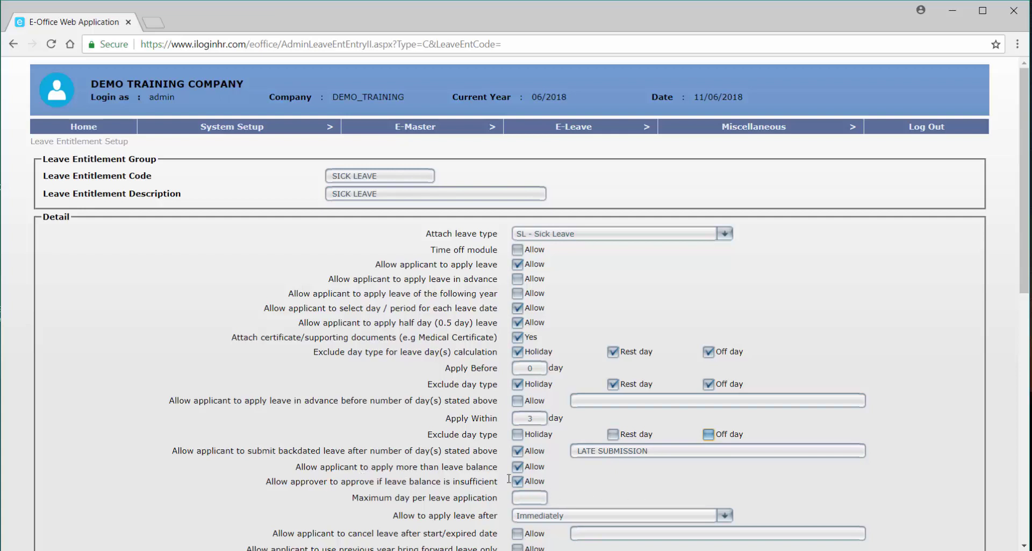
left_click(517, 466)
left_click(522, 482)
Set the maximum days per application to 22.
scroll(522, 484, "down", 1)
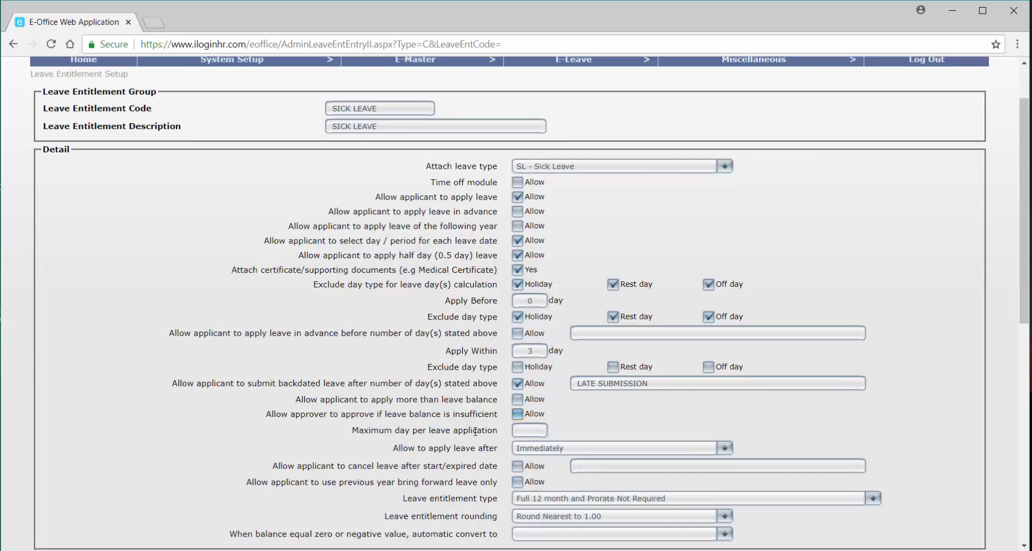
left_click(529, 430)
type("22")
scroll(613, 430, "down", 1)
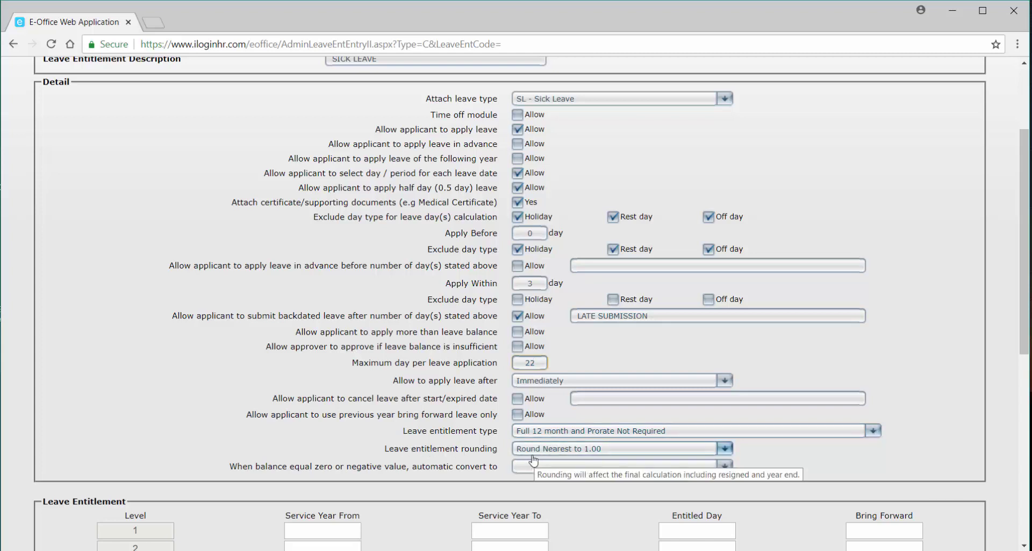
Enter tier 1: service years 0.00–2.00, 14 entitled days, 0 brought forward.
scroll(529, 457, "down", 3)
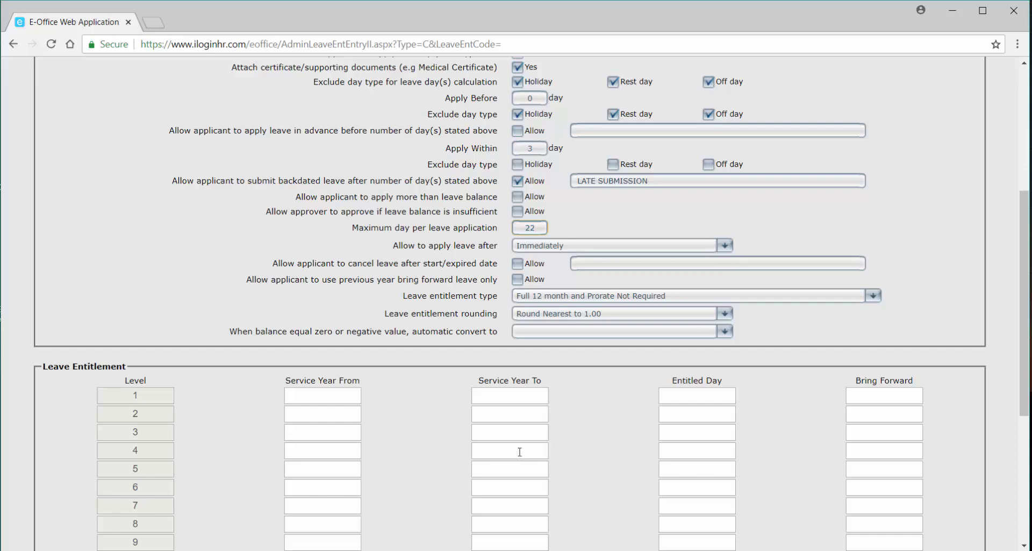
left_click(341, 396)
type("0.00")
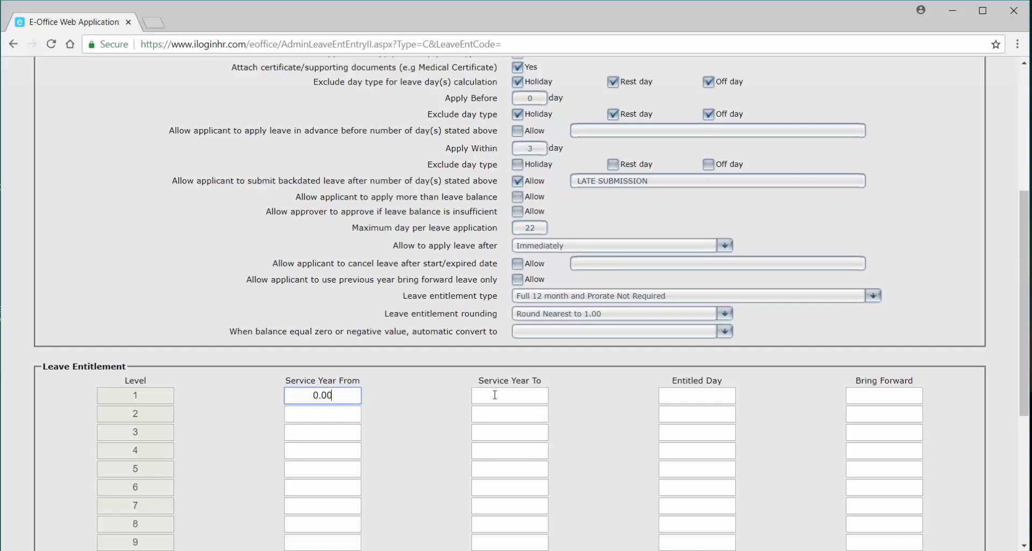
left_click(507, 397)
type("2.00")
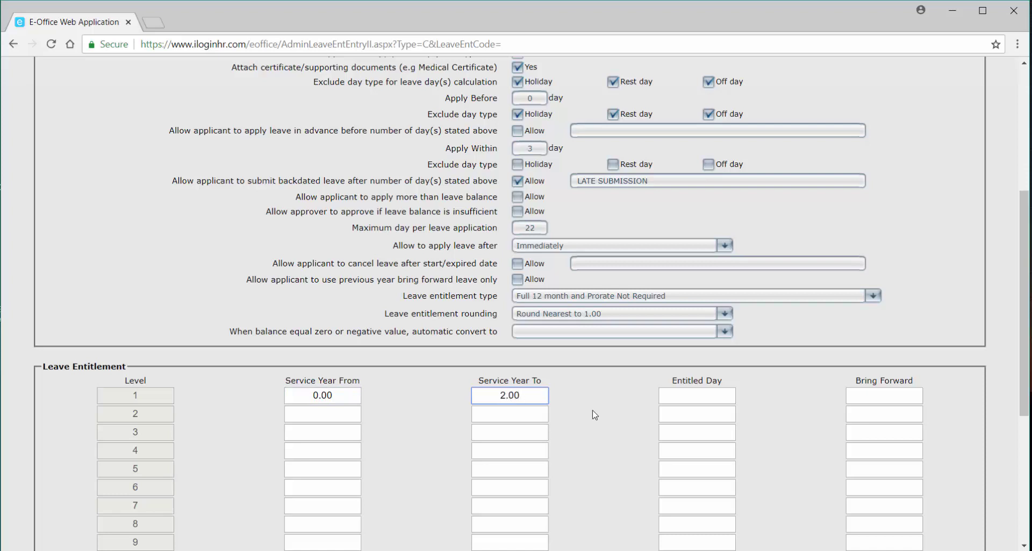
left_click(722, 398)
type("14")
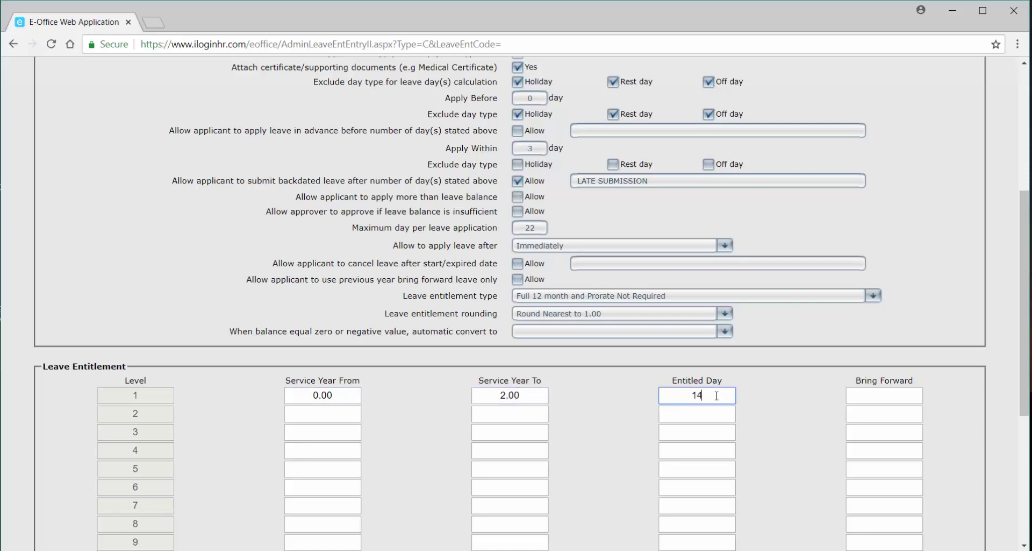
left_click(884, 398)
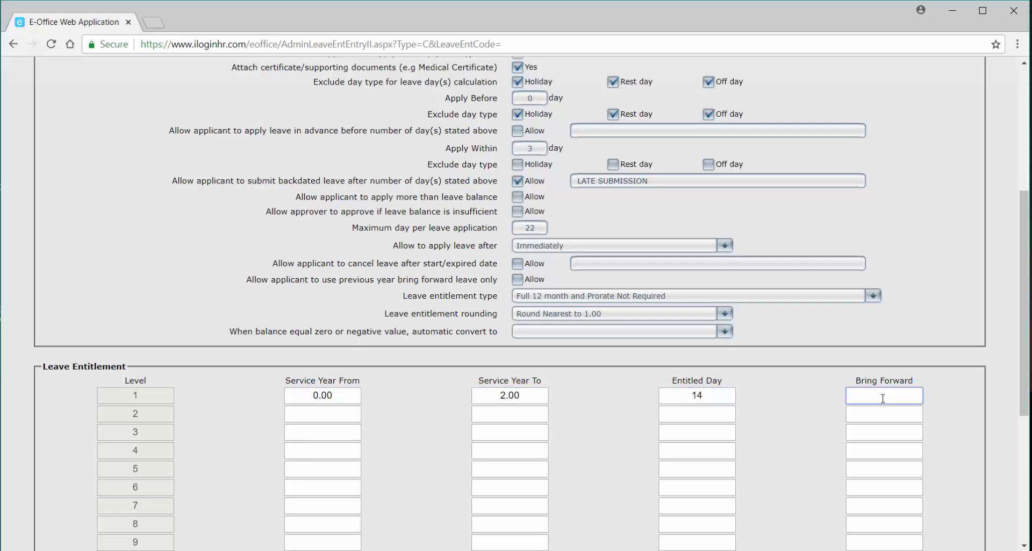
type("0")
Enter tier 2: service years 2.01–5.00, 18 entitled days, 0 brought forward.
left_click(332, 414)
type("2")
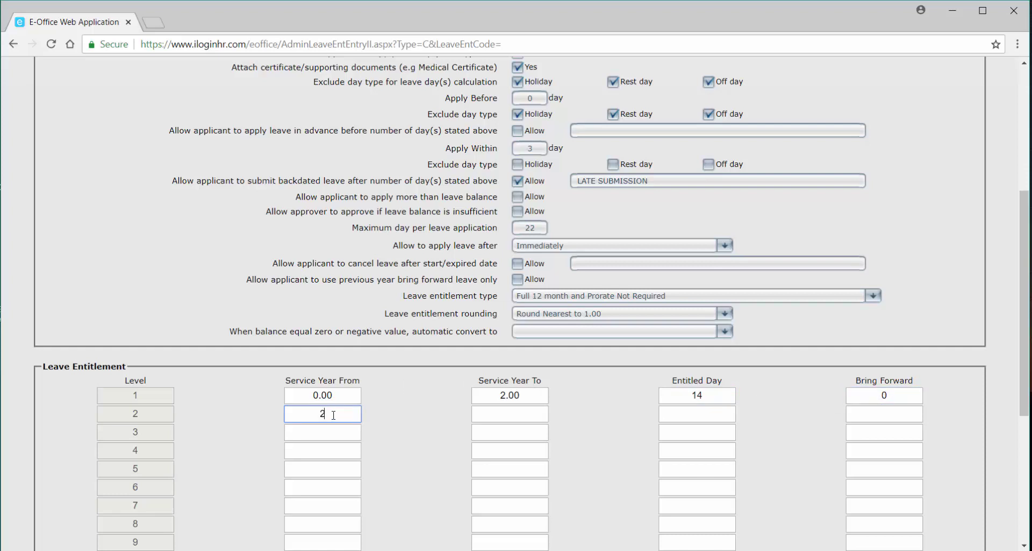
type(".01")
left_click(521, 415)
type("5")
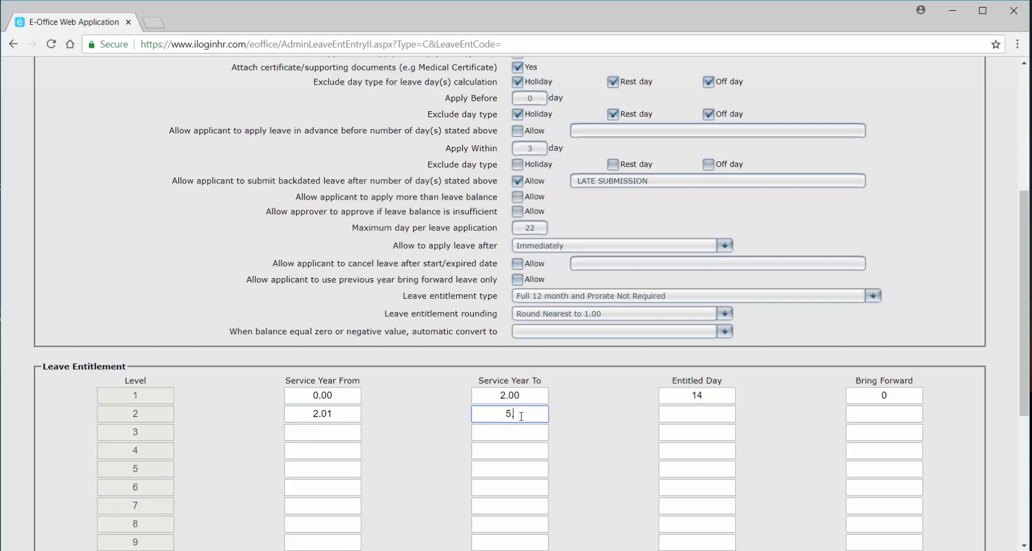
type(".00")
left_click(721, 414)
type("18")
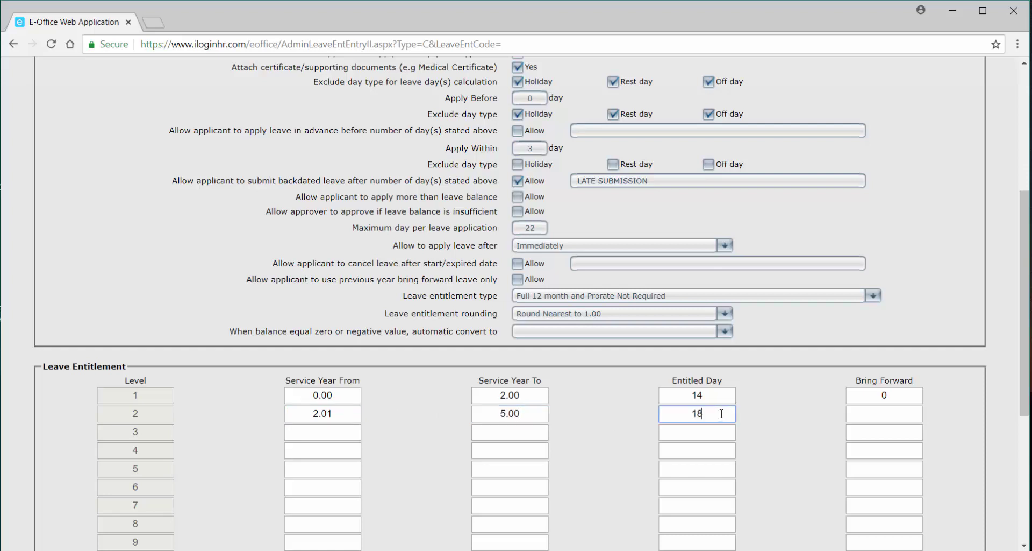
left_click(869, 417)
type("0")
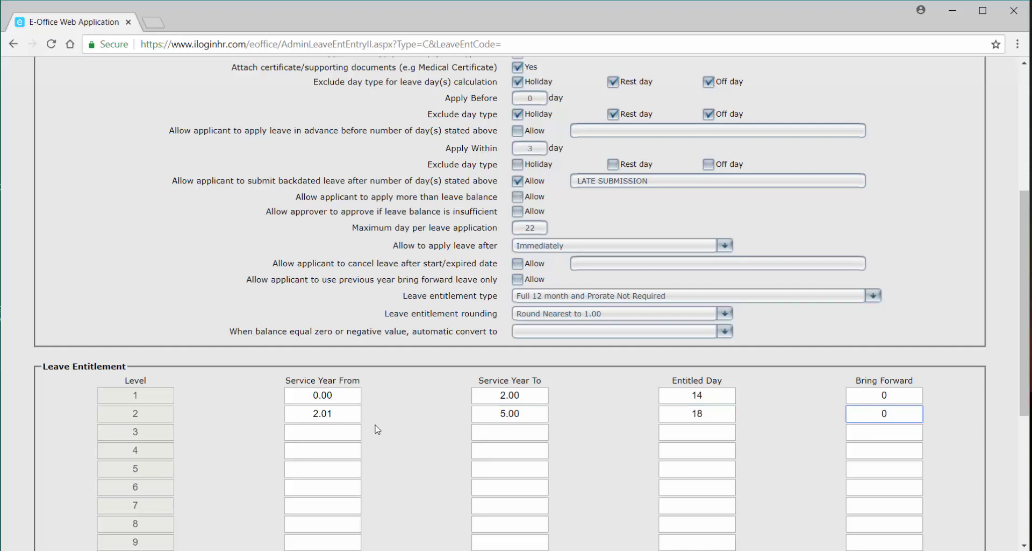
Enter tier 3: service years 5.01–99.00, 22 entitled days, 0 brought forward.
left_click(332, 430)
type("5.01")
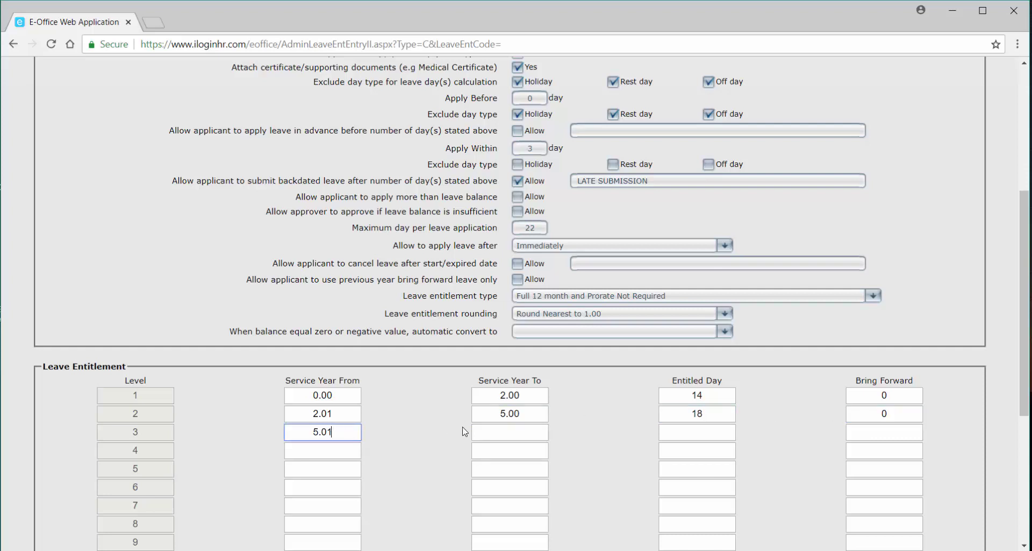
left_click(521, 433)
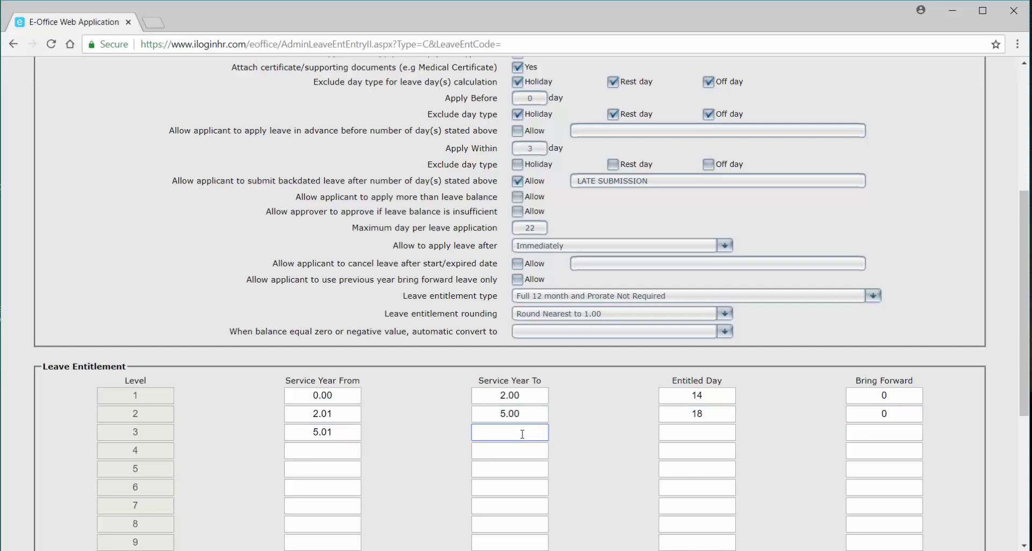
type("99.00")
left_click(693, 433)
type("22")
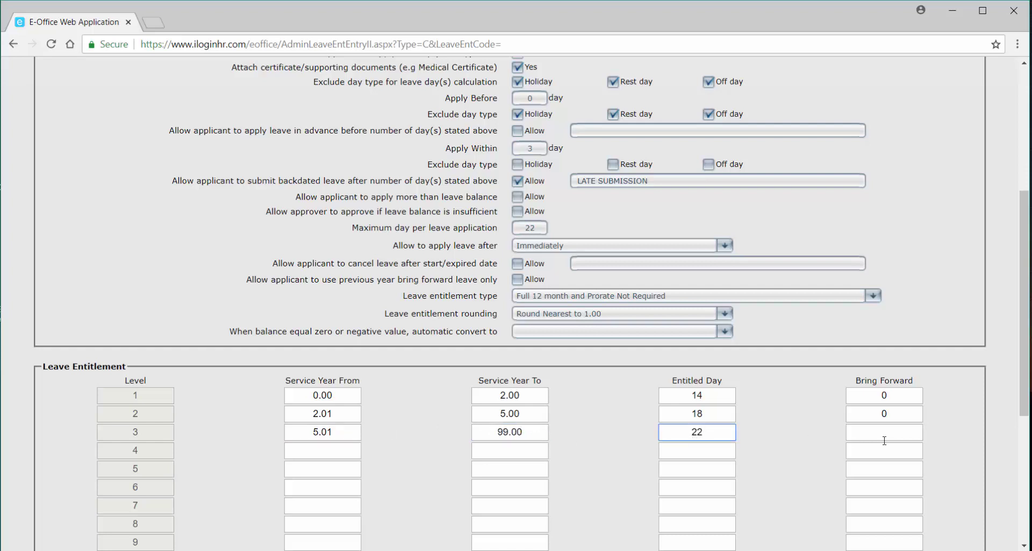
left_click(888, 436)
type("0")
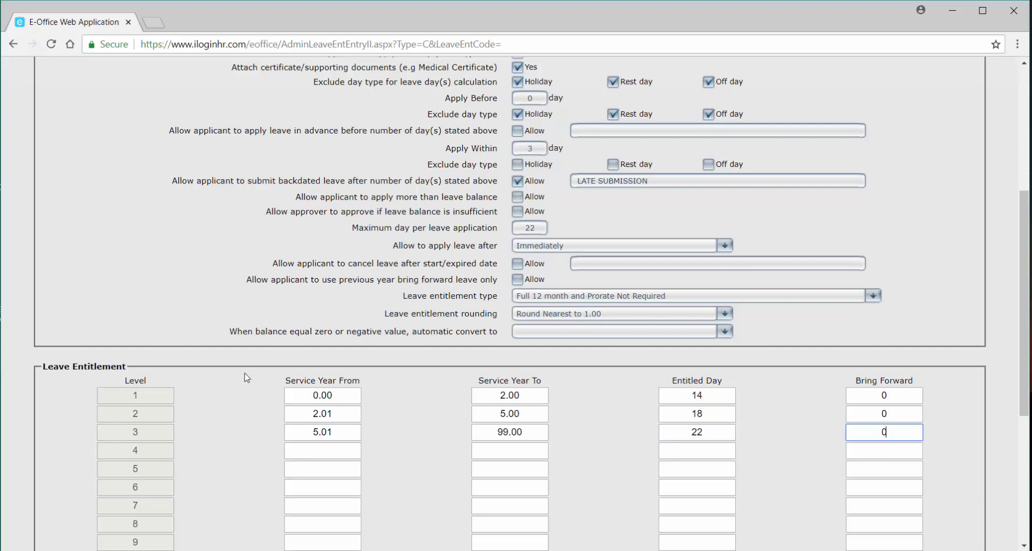
scroll(246, 377, "down", 3)
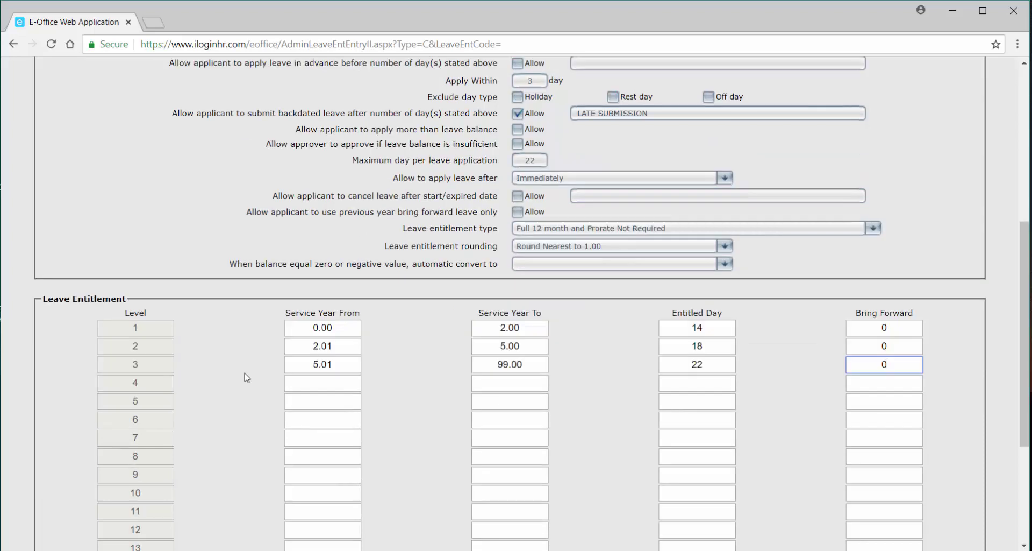
scroll(246, 377, "down", 2)
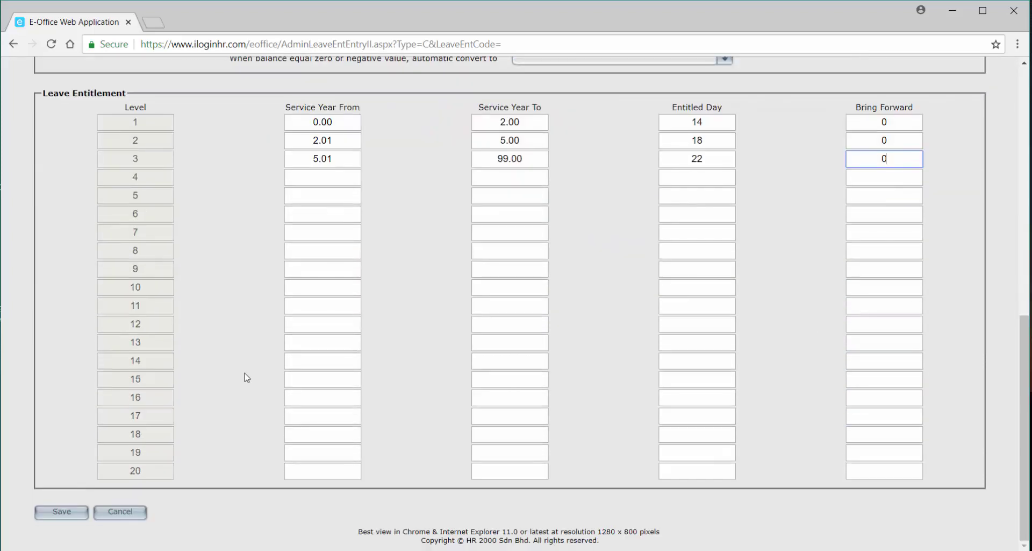
Save the SICK LEAVE group and start a new blank leave entitlement setup.
left_click(45, 513)
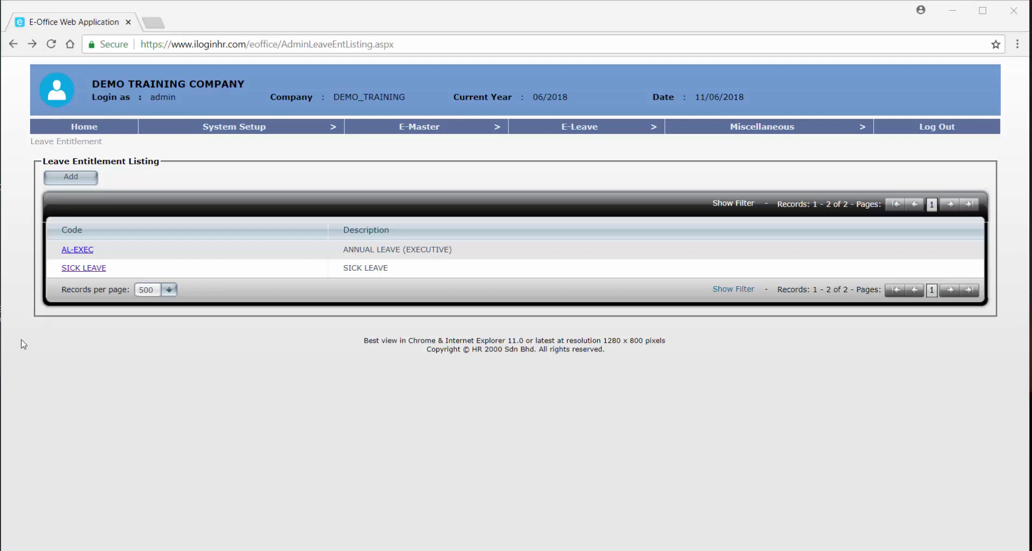
left_click(70, 178)
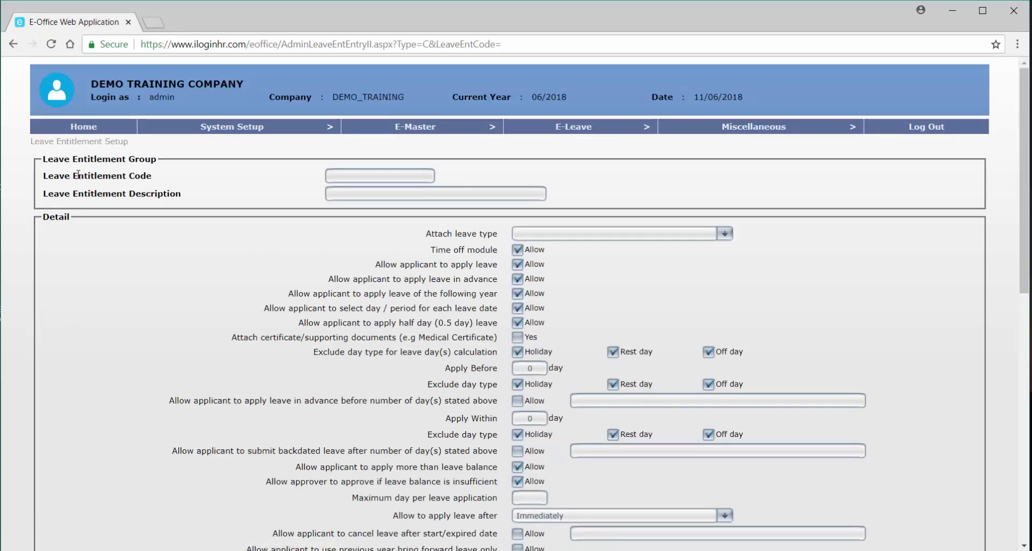
Enter code MTL, description MATERNITY LEAVE, and attach the MTL - Maternity Leave type.
left_click(354, 177)
type("MTL")
key("Tab")
type("MAT")
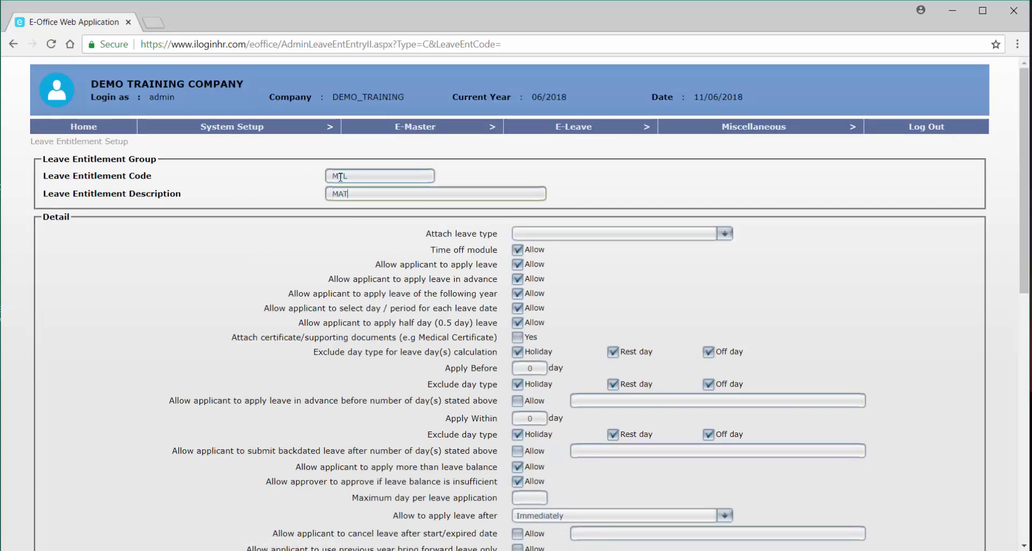
type("ERNITY LEAVE")
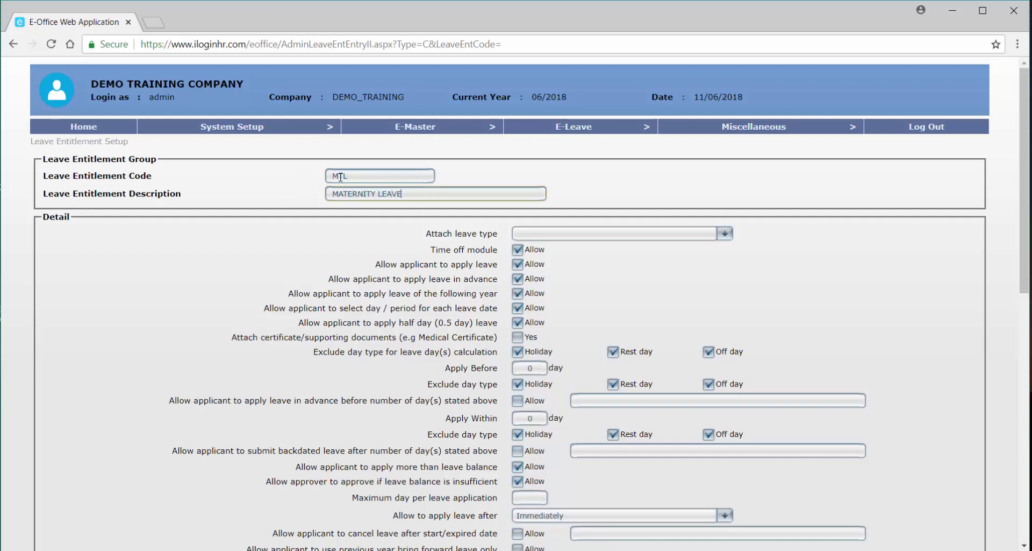
left_click(573, 233)
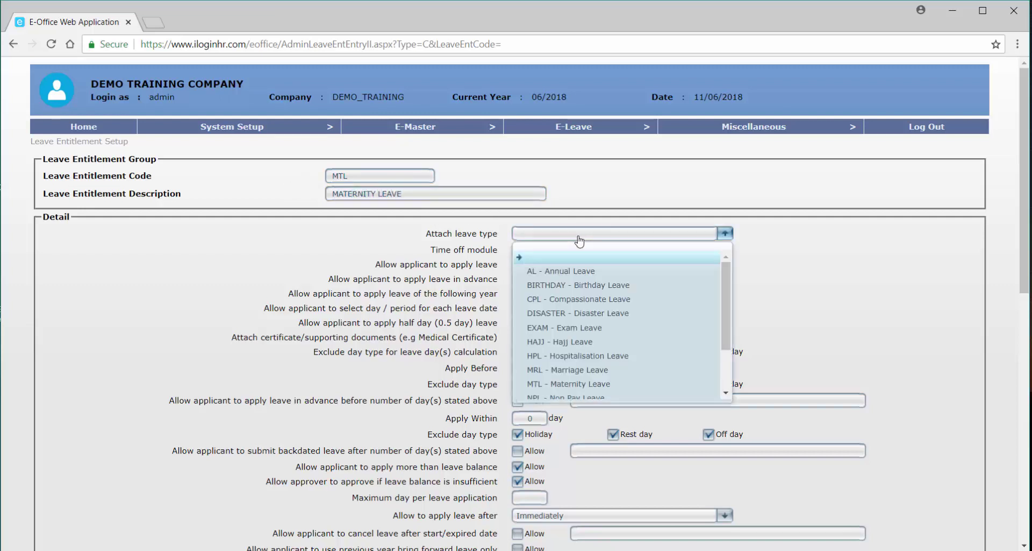
left_click(597, 384)
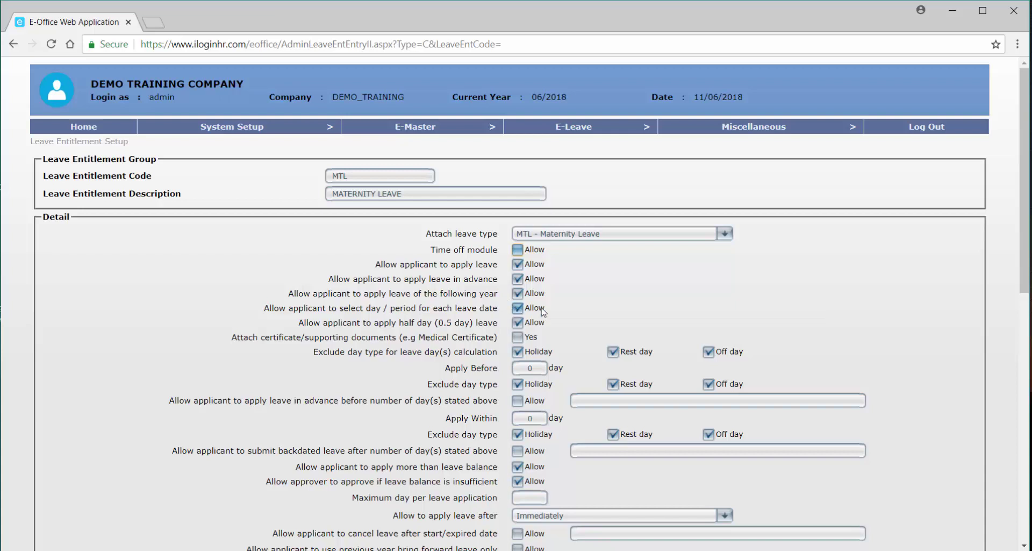
Disallow per-date day/period selection and half-day leave, and stop excluding rest and off days.
left_click(518, 322)
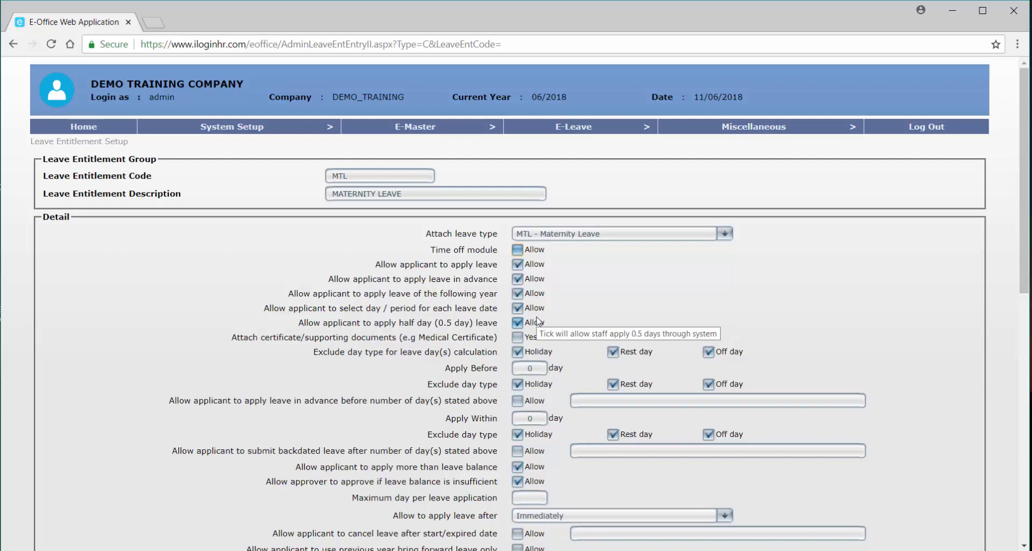
left_click(518, 307)
left_click(518, 322)
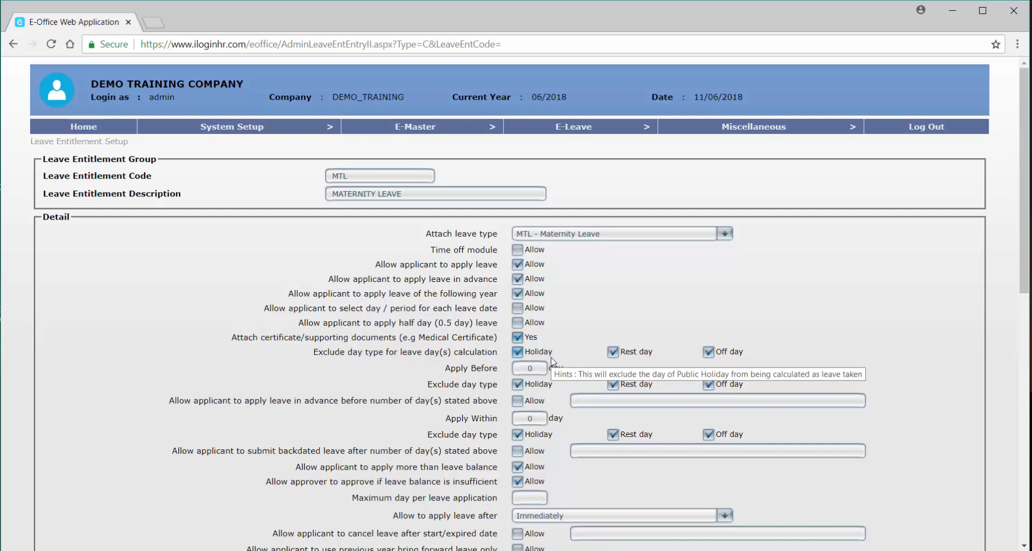
left_click(622, 354)
left_click(708, 352)
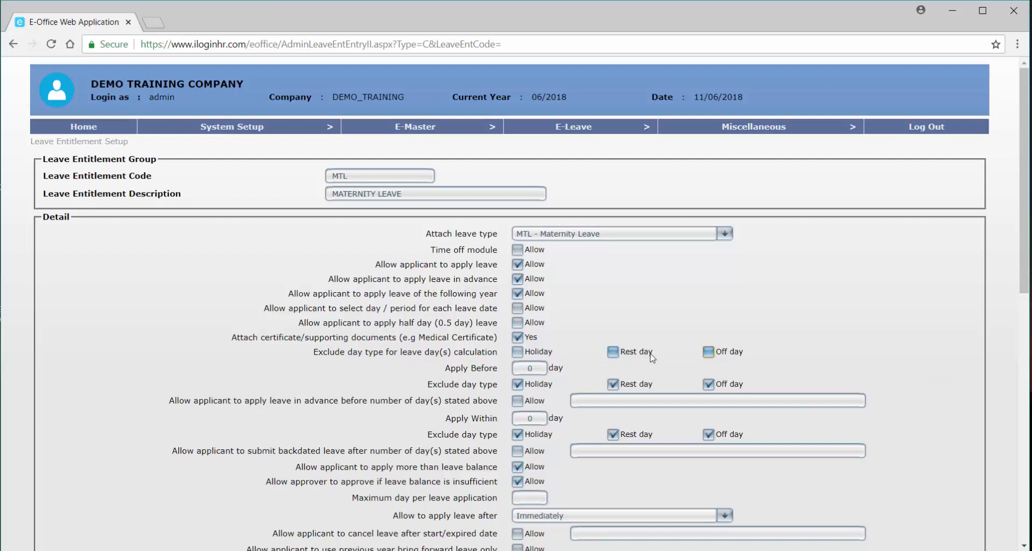
Set Apply Before to 7 days, still allow advance applications, and exclude no day types.
double_click(523, 369)
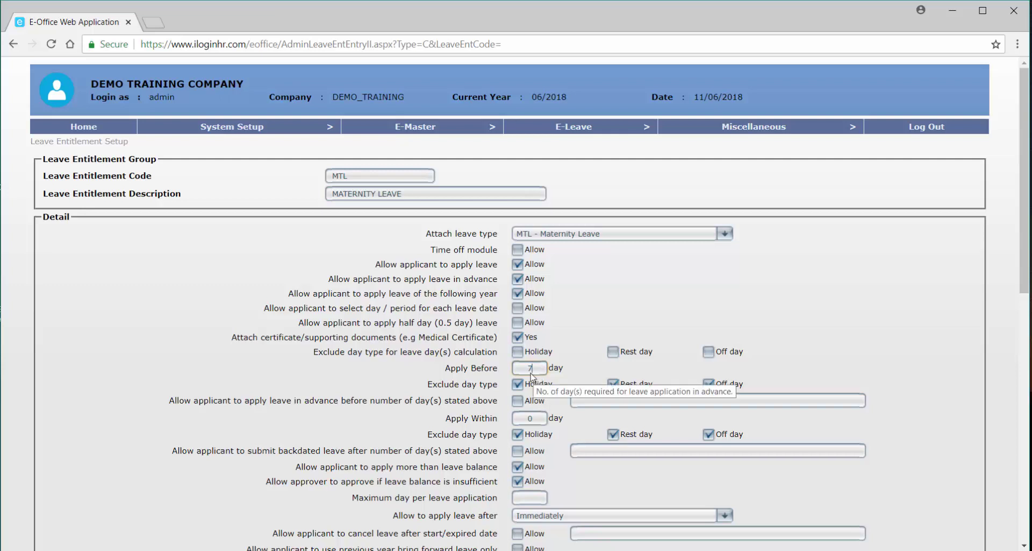
left_click(519, 401)
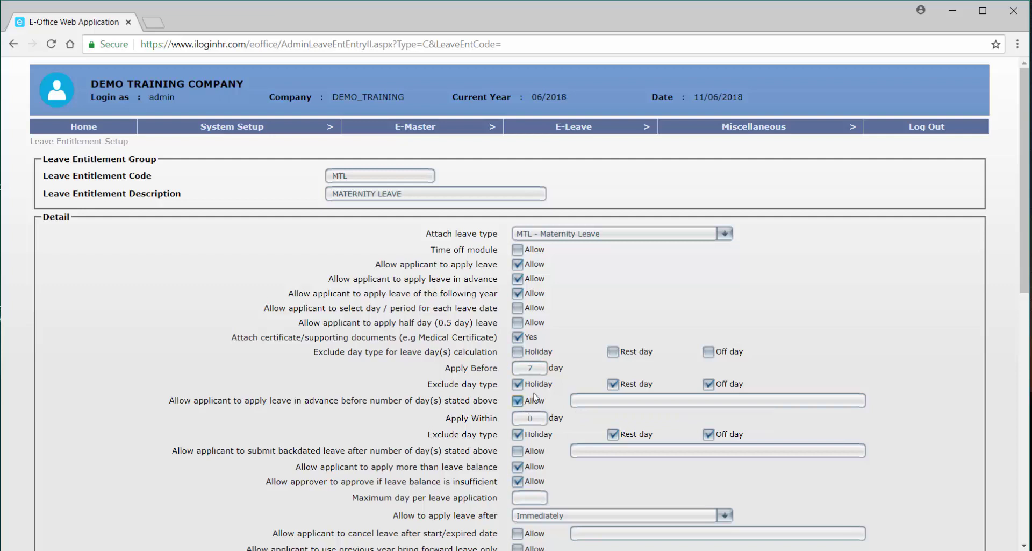
left_click(537, 388)
left_click(614, 384)
left_click(709, 384)
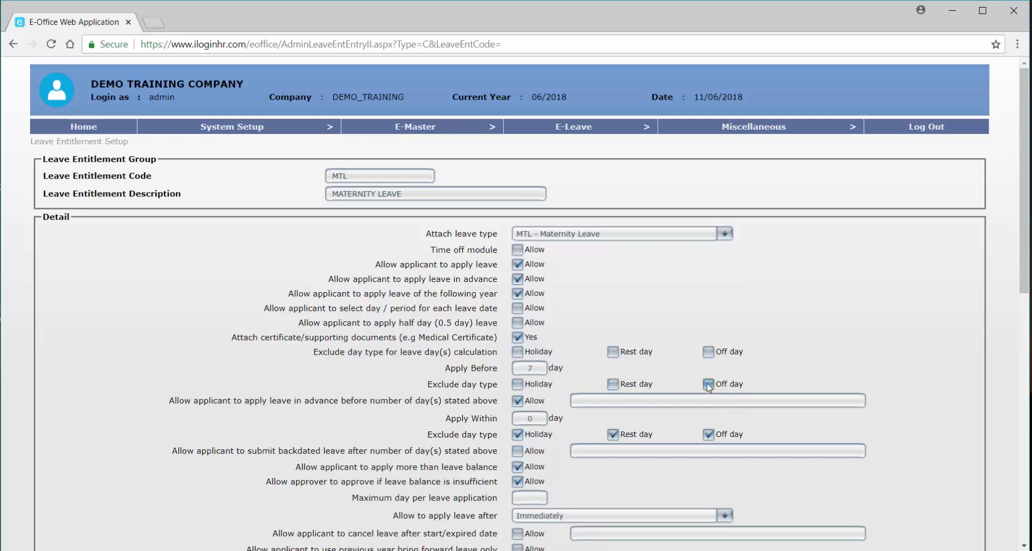
left_click(519, 422)
Set Apply Within to 63 days without excluding holidays, rest days or off days.
type("3")
mouse_move(551, 441)
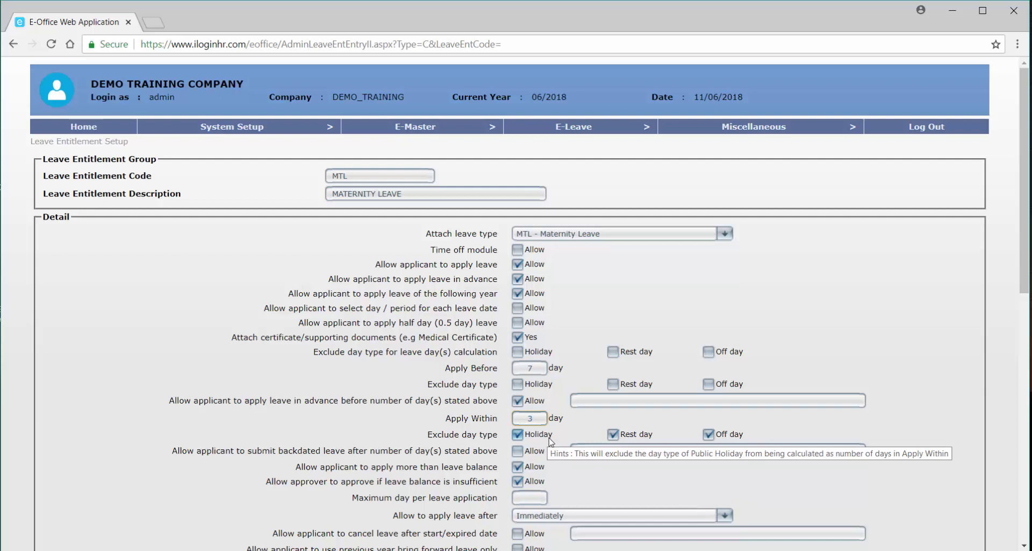
left_click(524, 417)
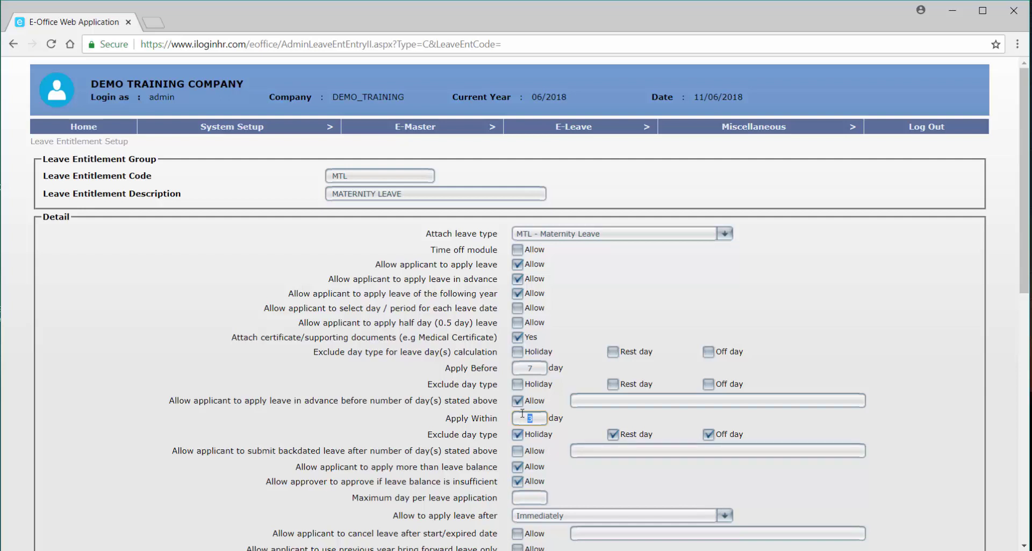
type("60")
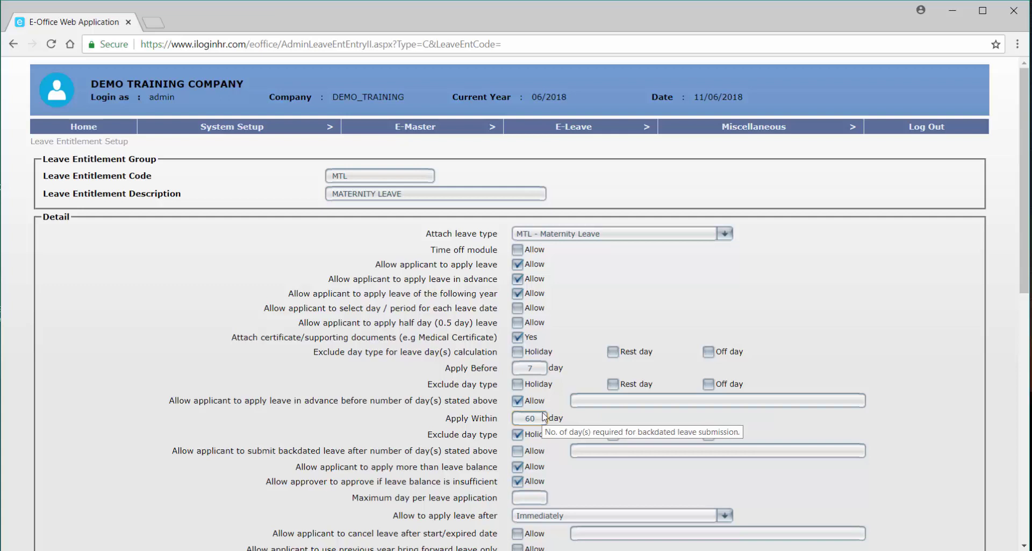
key("BackSpace")
type("3")
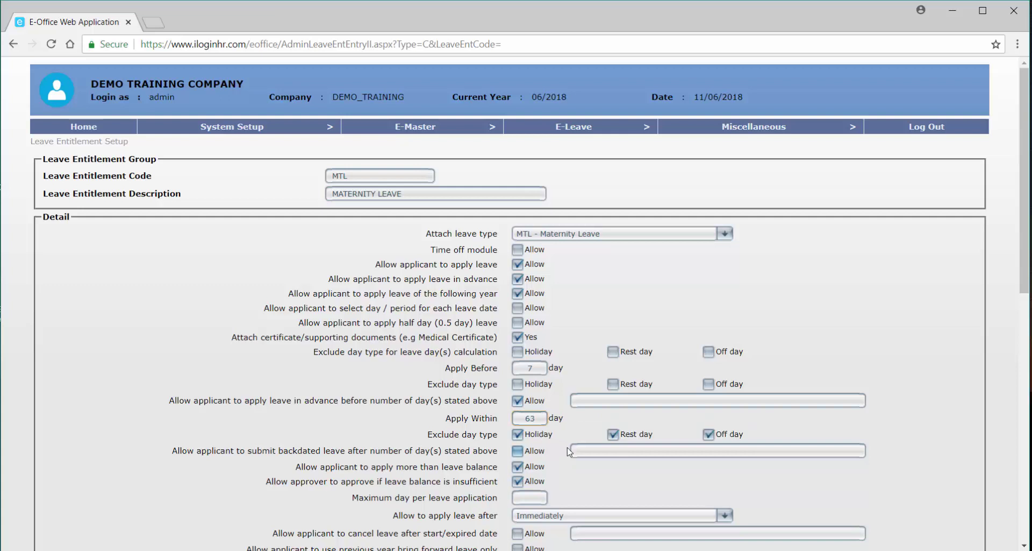
left_click(517, 434)
left_click(632, 436)
left_click(709, 433)
Allow backdated leave with remark LATE SUBMISSION and block applying or approving beyond the balance.
left_click(517, 451)
left_click(595, 451)
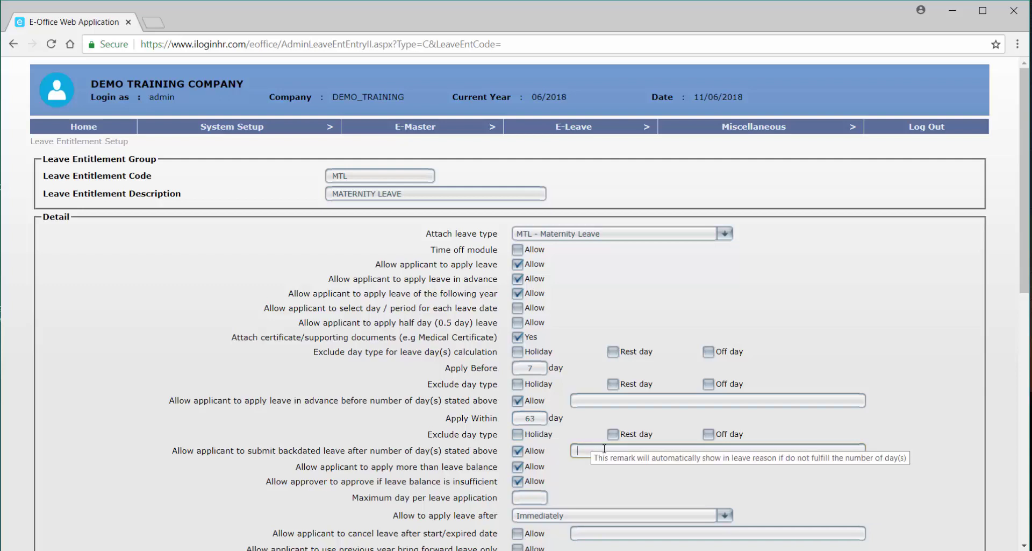
type("LATE")
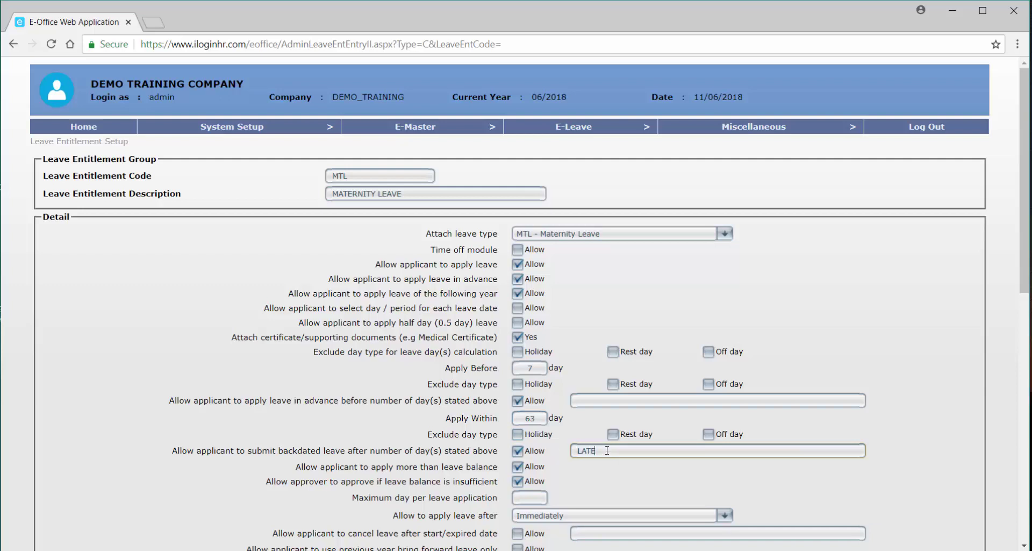
type(" SUBMISSION")
left_click(517, 466)
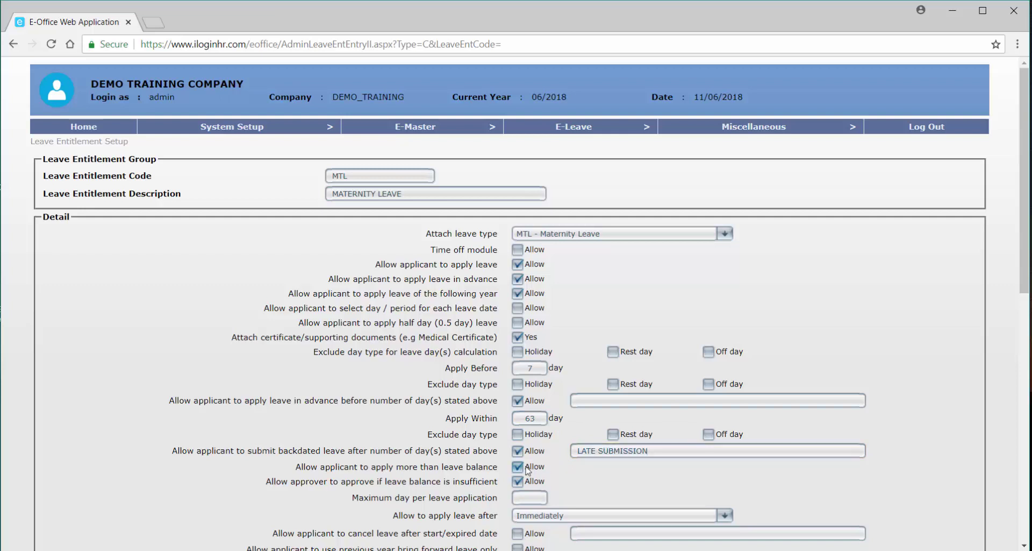
left_click(526, 482)
left_click(534, 496)
Cap each maternity application at 60 days and keep leave applicable Immediately.
type("60")
scroll(554, 503, "down", 3)
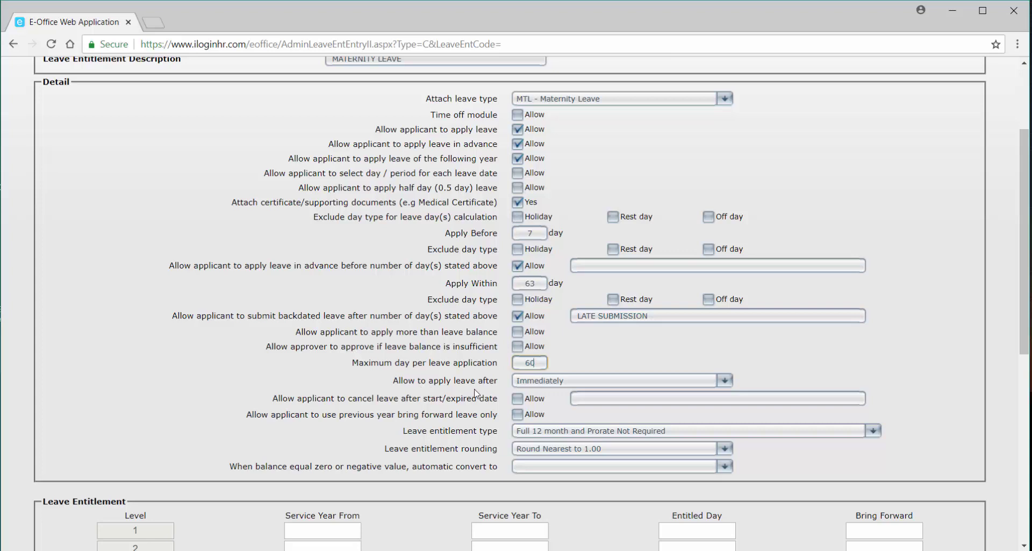
left_click(536, 382)
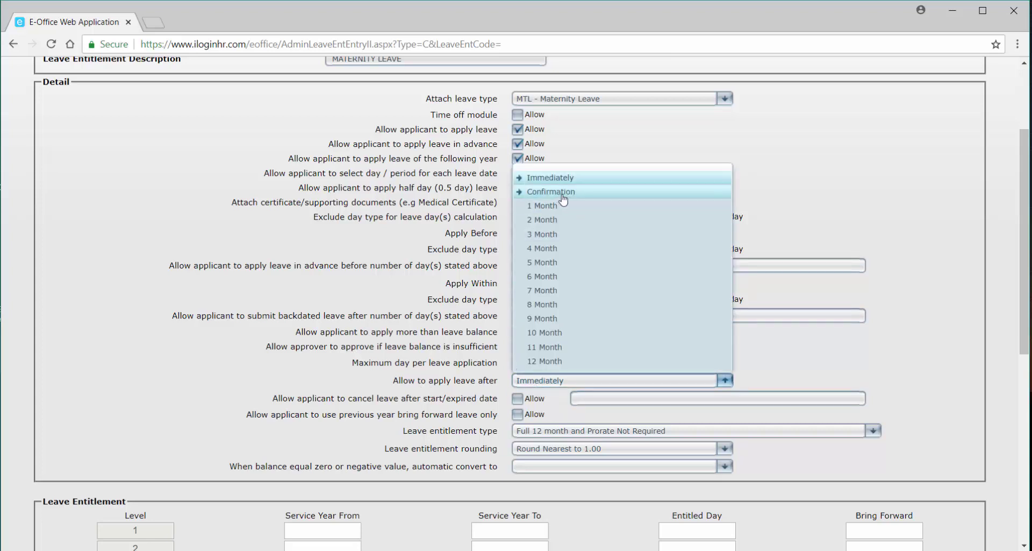
left_click(784, 318)
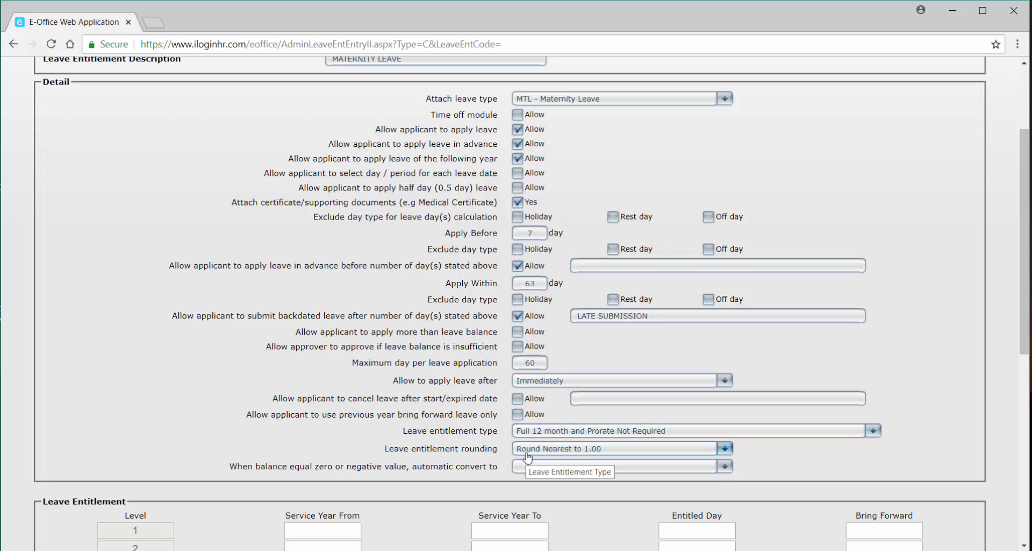
Enter level 1: service years 0.00–99.00, 60 entitled days, 0 brought forward.
scroll(537, 466, "down", 1)
scroll(537, 466, "down", 1)
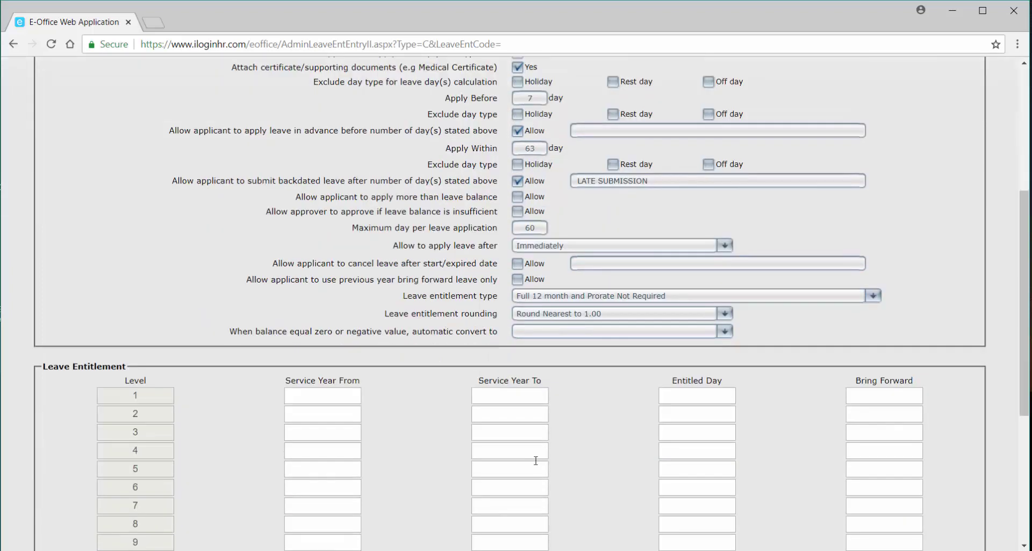
left_click(340, 398)
type("0.00")
left_click(505, 401)
type("99")
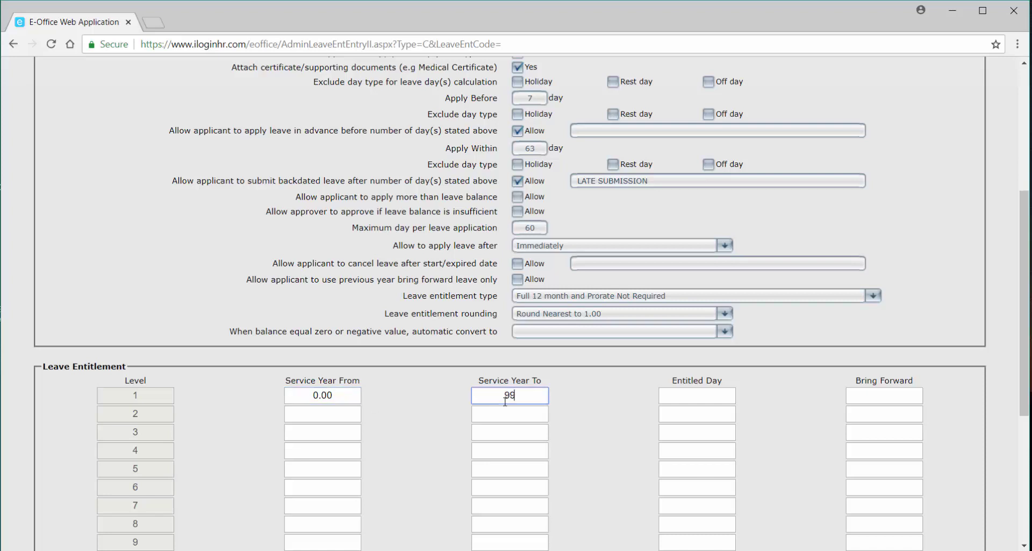
type(".00")
left_click(693, 397)
type("60")
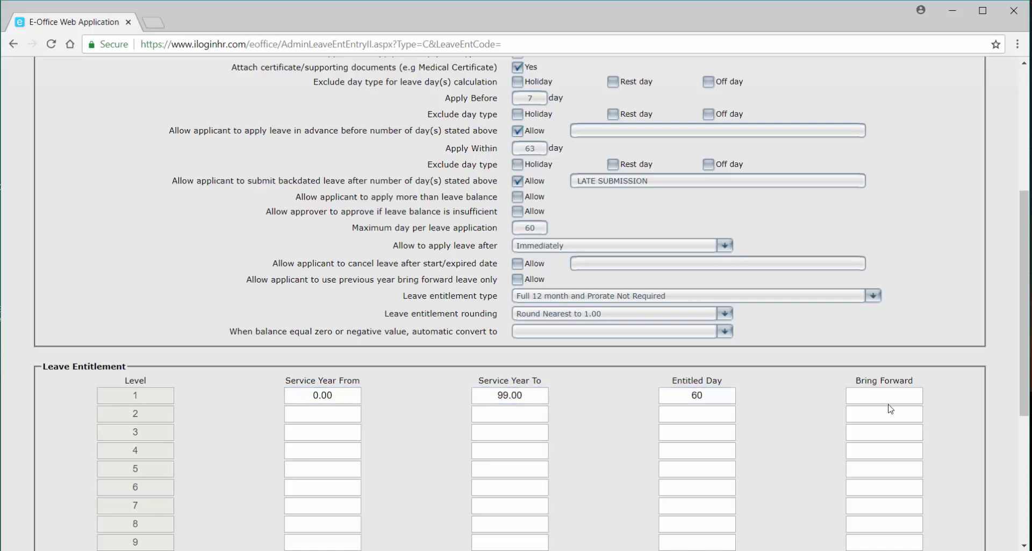
left_click(887, 397)
type("0")
Save the MTL maternity leave group and start a new entitlement group.
scroll(295, 399, "up", 3)
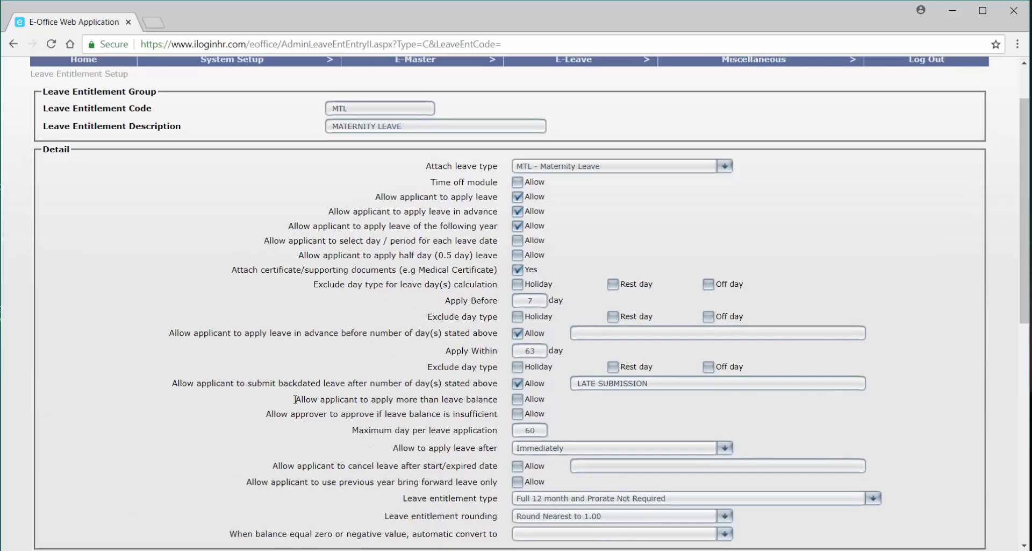
scroll(295, 399, "down", 7)
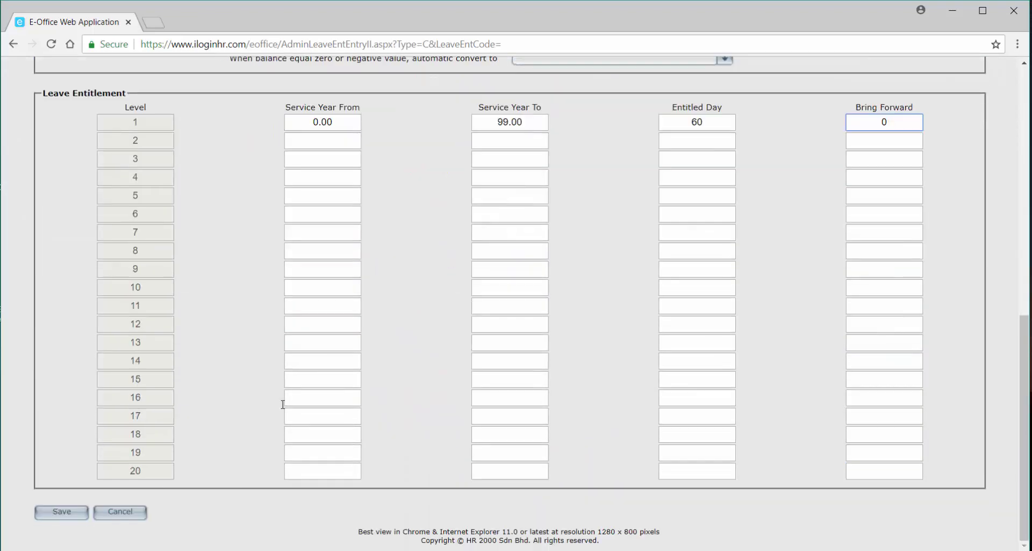
left_click(78, 510)
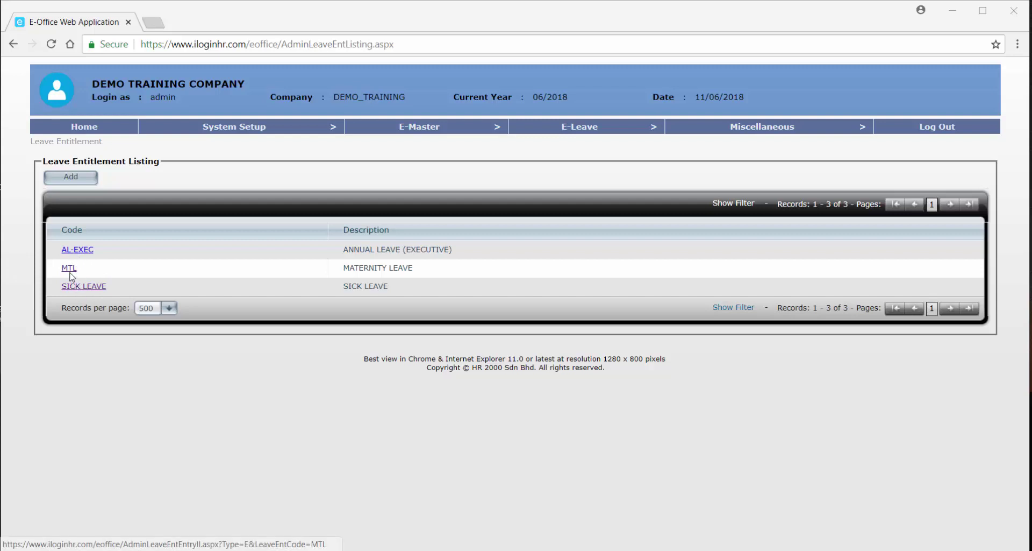
left_click(72, 180)
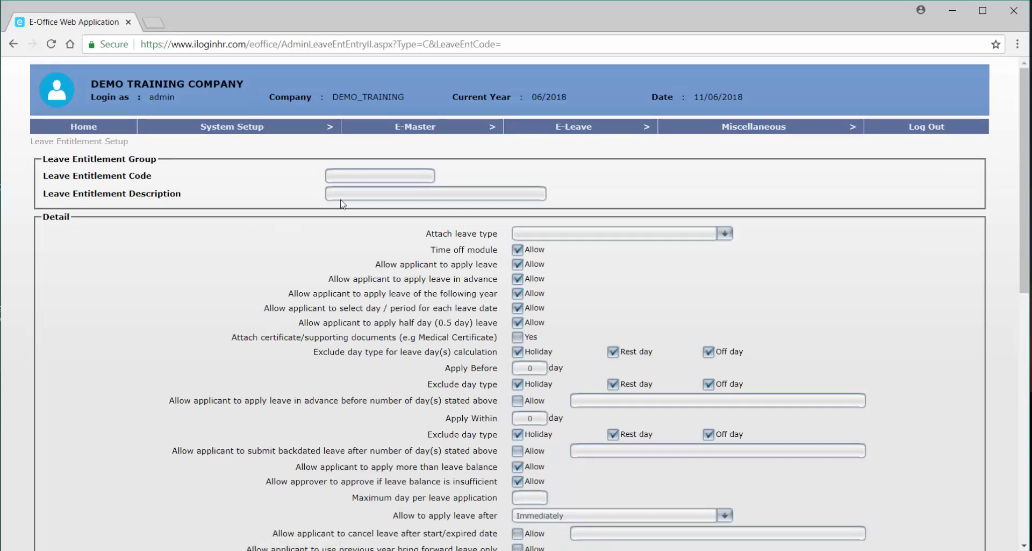
Enter code CPL, description COMPASSIONATE LEAVE, and attach the CPL - Compassionate Leave type.
mouse_move(408, 127)
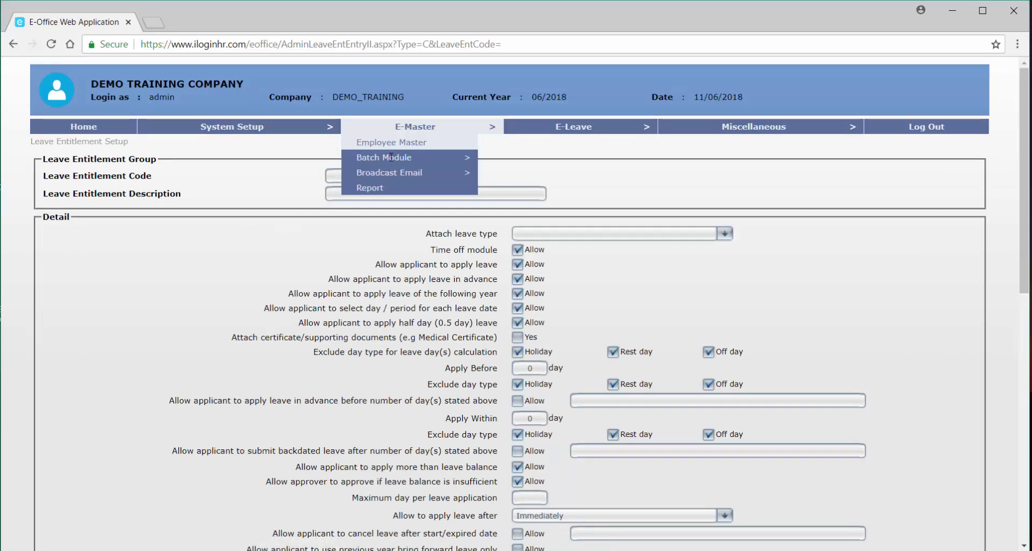
left_click(335, 175)
type("CL")
key("Tab")
type("COMPASSIONT")
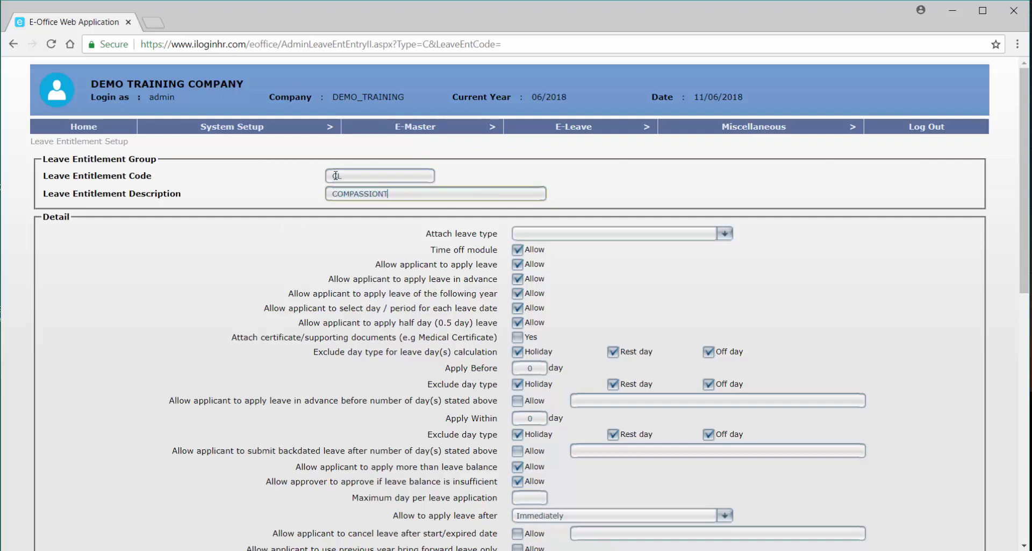
key("BackSpace")
type("ATE LEAVE")
left_click(516, 237)
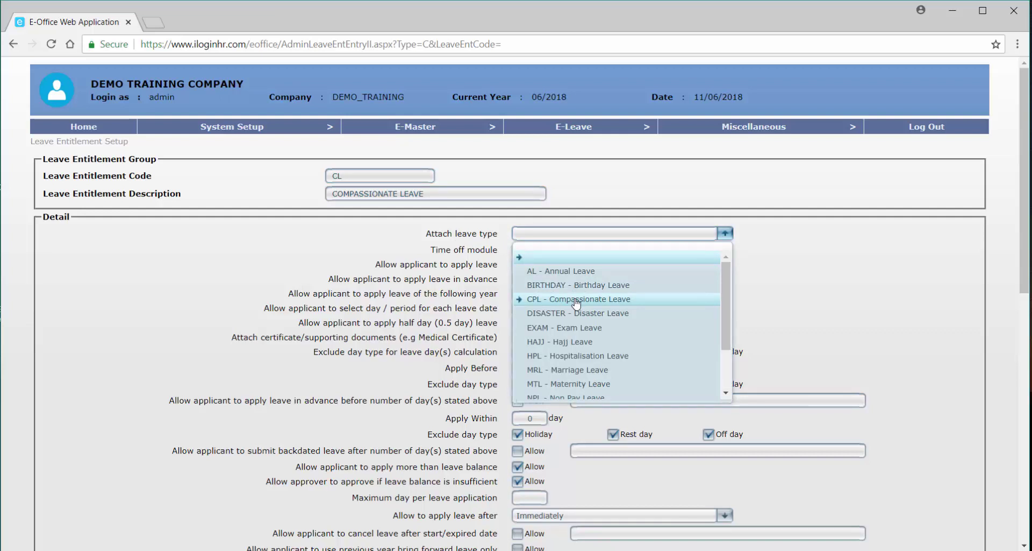
left_click(576, 302)
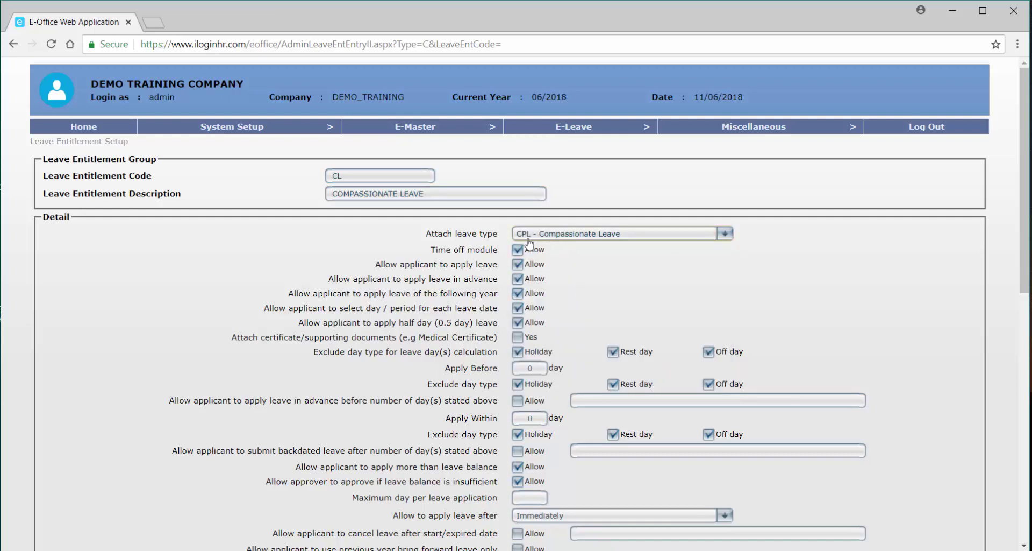
left_click(338, 176)
type("P")
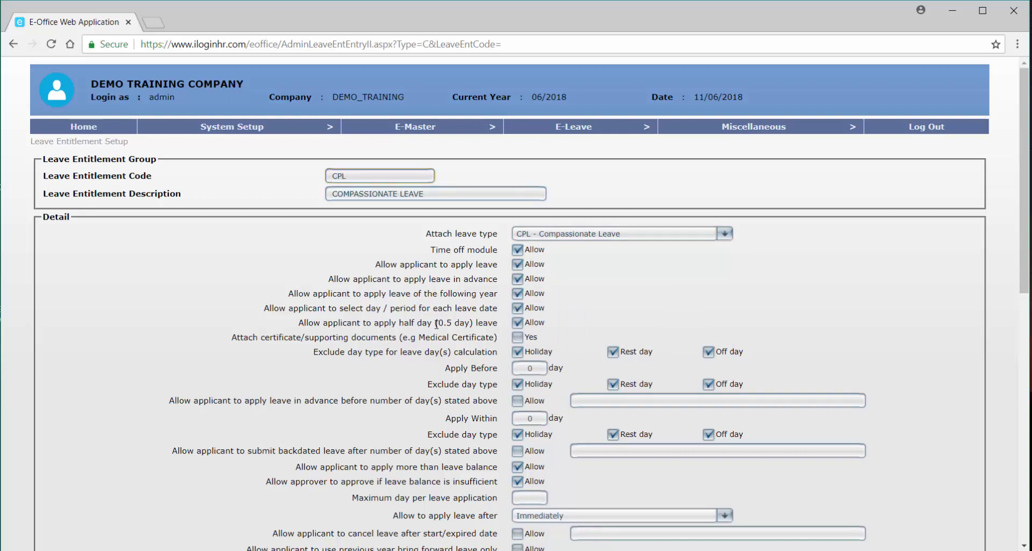
Disallow applying compassionate leave in advance and set Apply Within to 5 days.
scroll(447, 349, "down", 1)
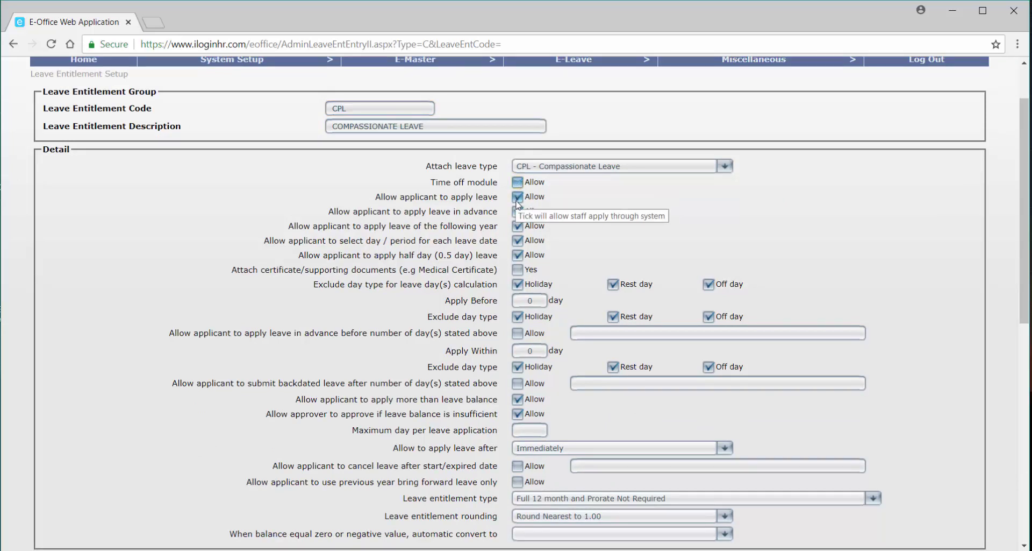
left_click(518, 211)
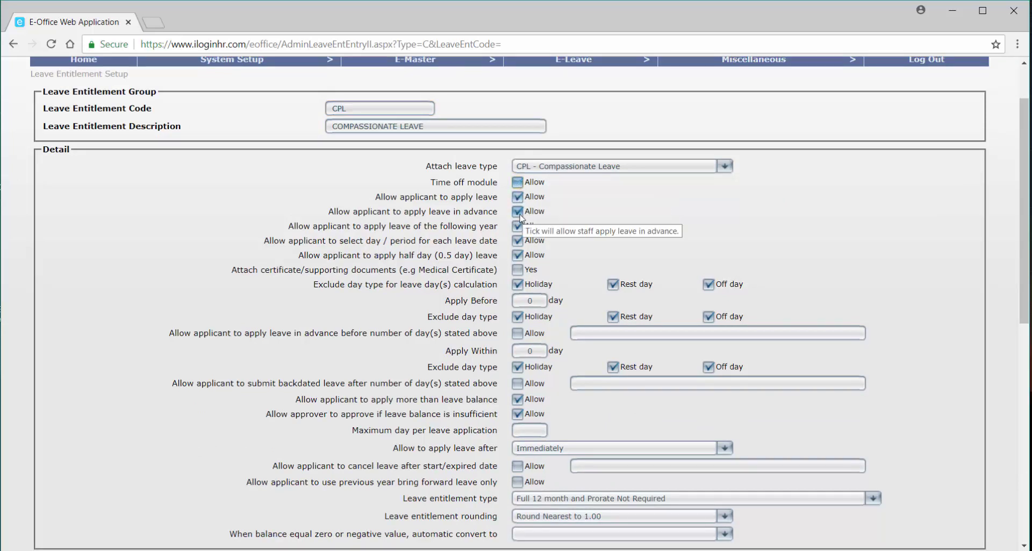
left_click(519, 213)
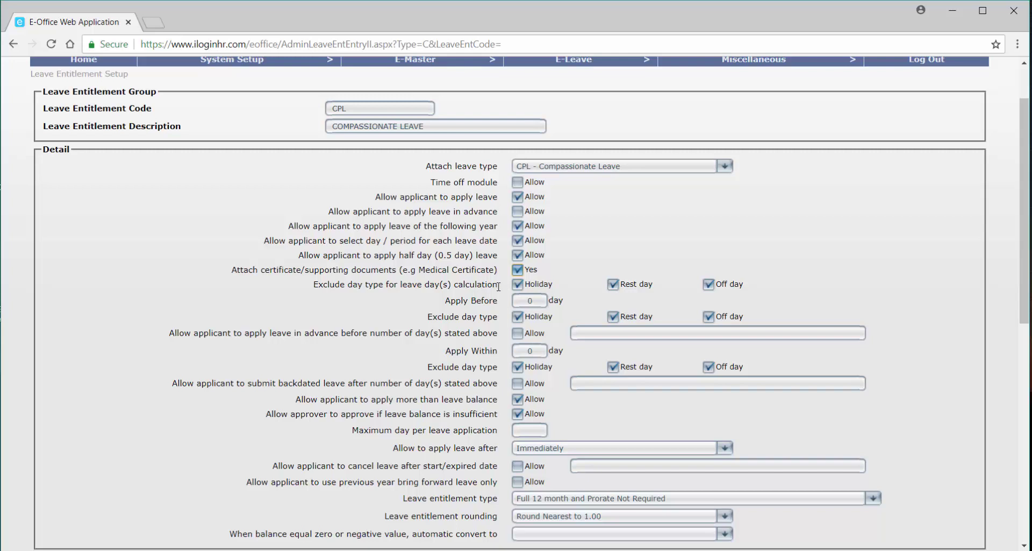
mouse_move(651, 291)
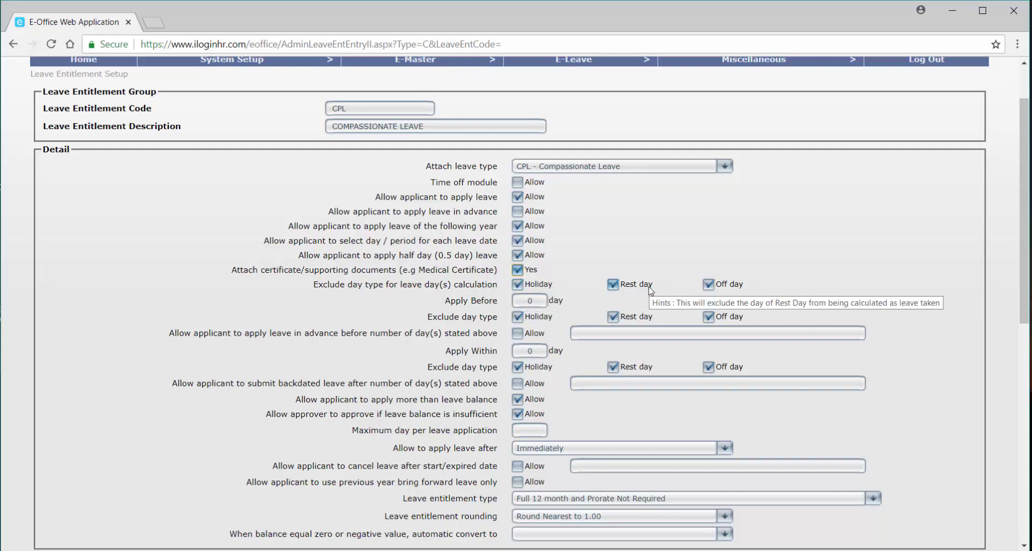
left_click(517, 304)
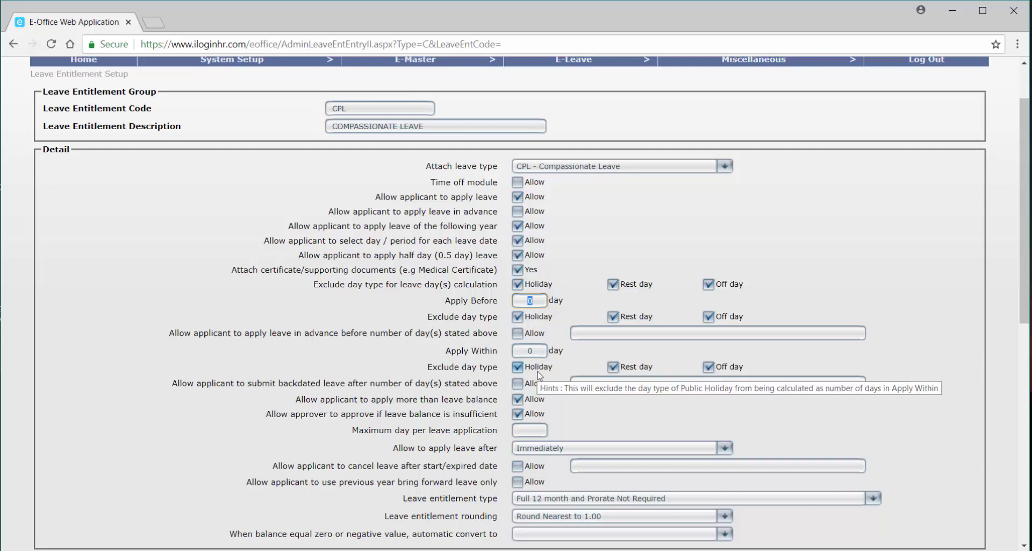
left_click(539, 352)
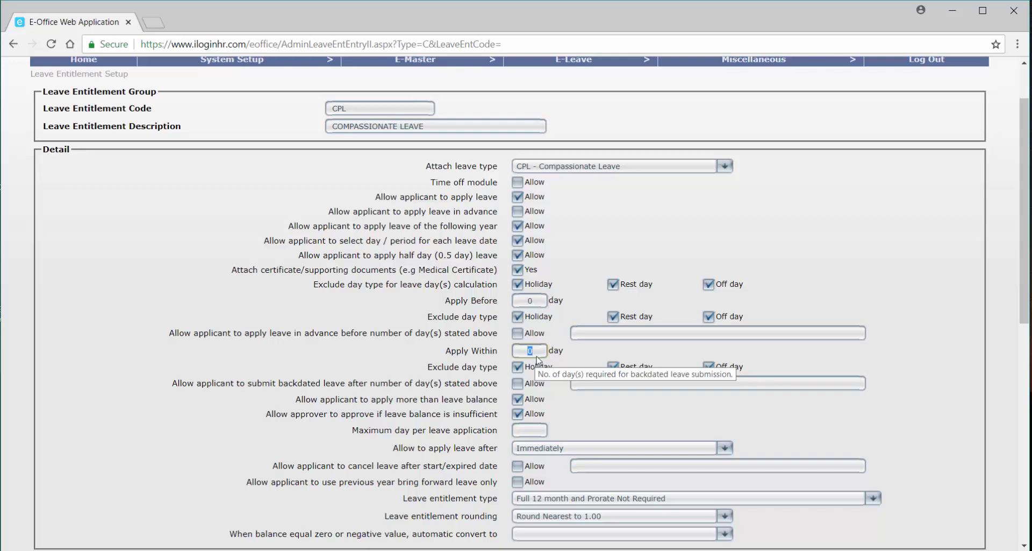
type("5")
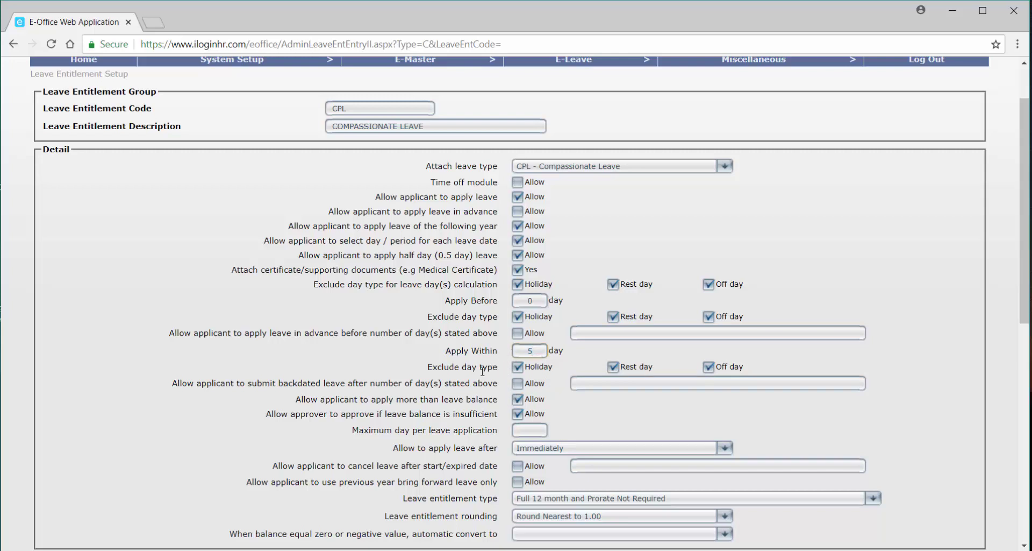
Exclude no day types from Apply Within, allow backdating, block over-balance leave, cap at 2 days.
mouse_move(541, 375)
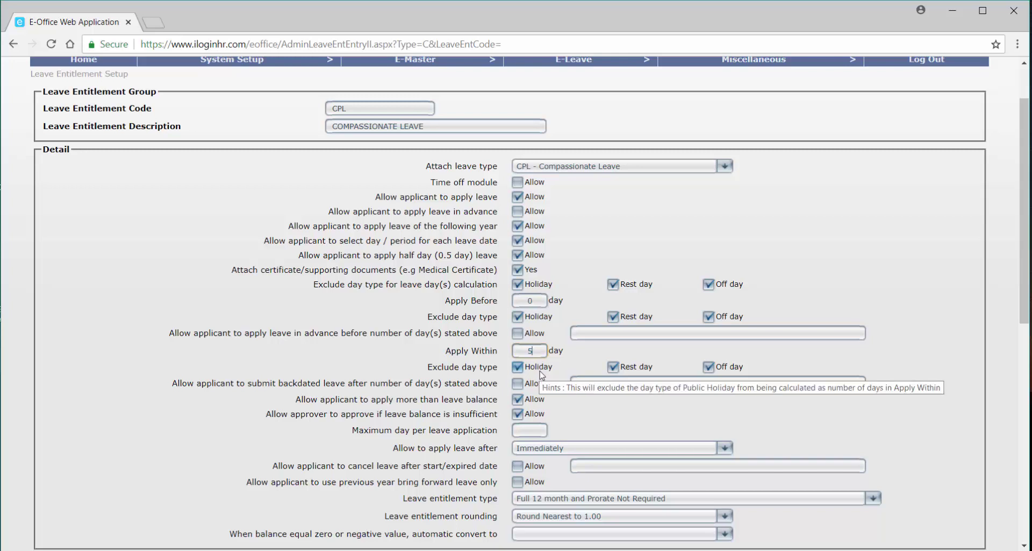
left_click(540, 371)
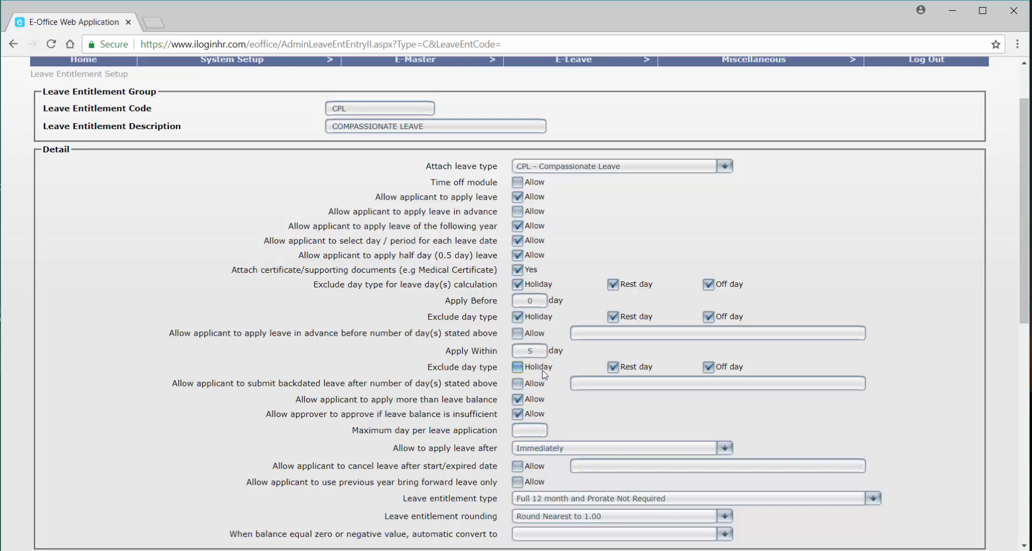
left_click(635, 370)
left_click(708, 367)
left_click(517, 383)
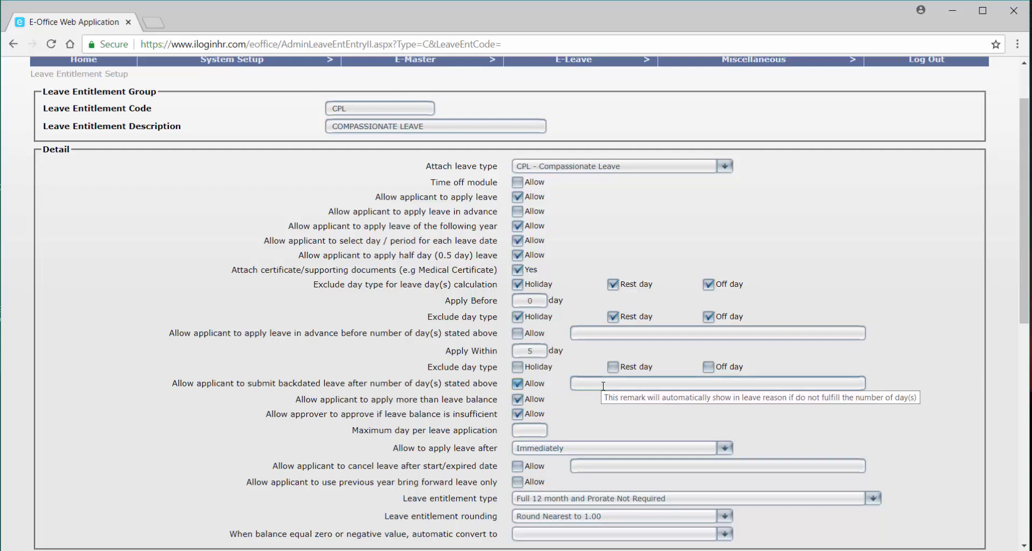
left_click(537, 399)
left_click(539, 414)
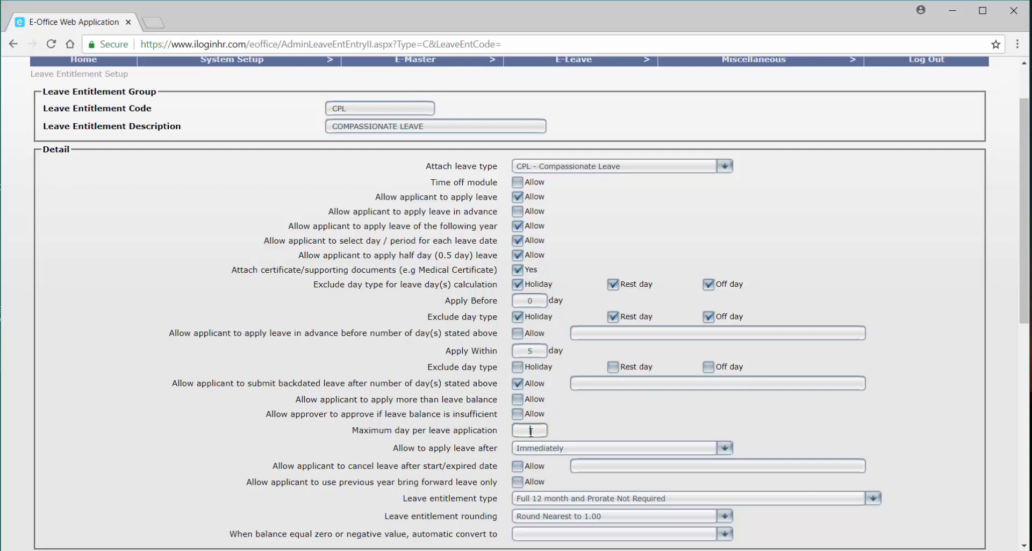
left_click(530, 430)
type("2")
scroll(555, 474, "down", 1)
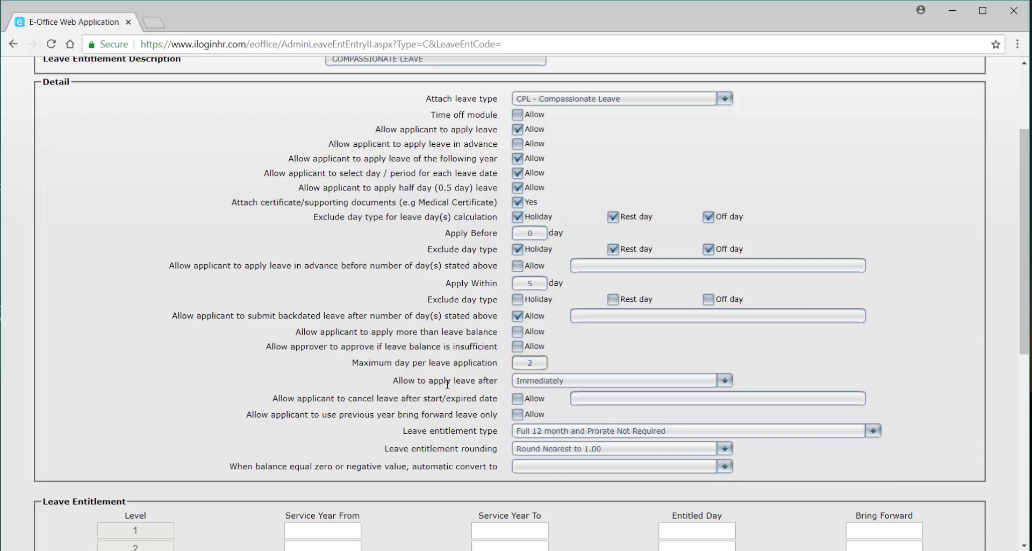
left_click(530, 385)
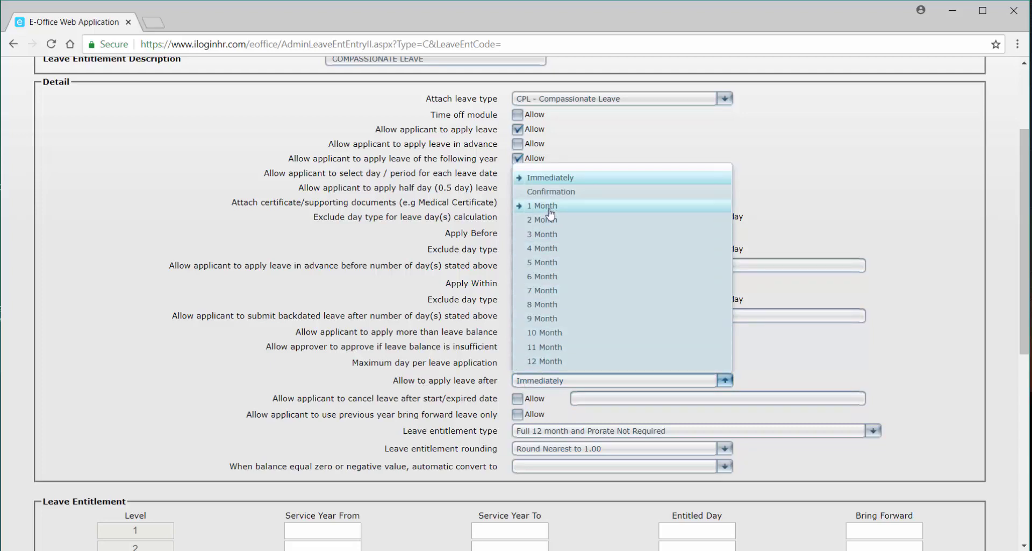
left_click(379, 340)
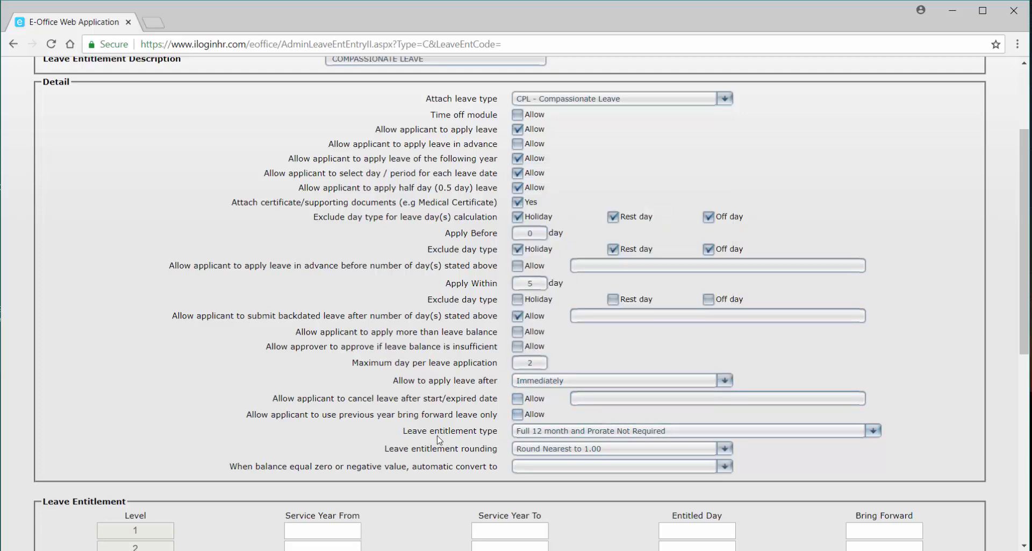
scroll(537, 439, "down", 1)
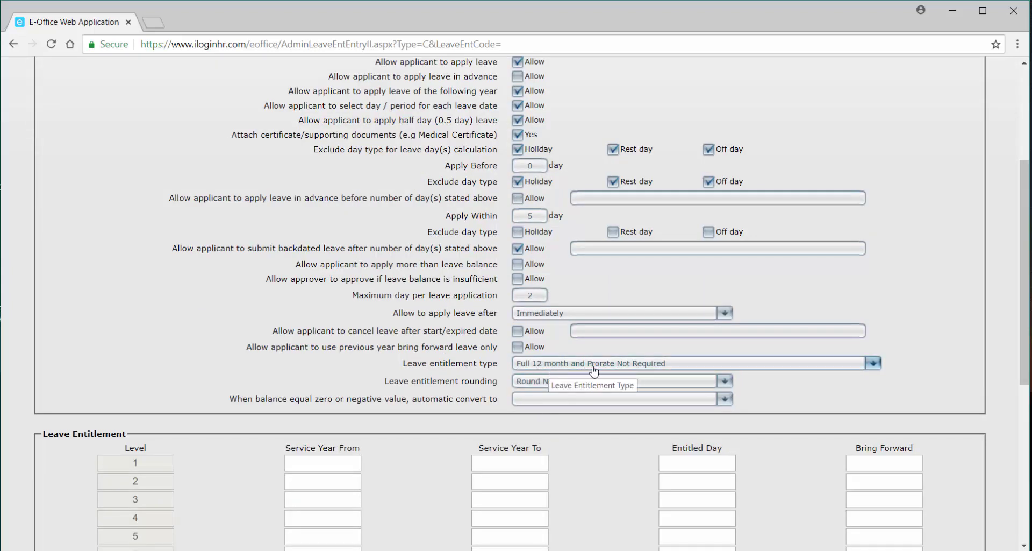
Enter CPL level 1 as service years 0.00–99.00, 2 entitled days, 0 bring forward, and save.
left_click(330, 464)
type("0.00")
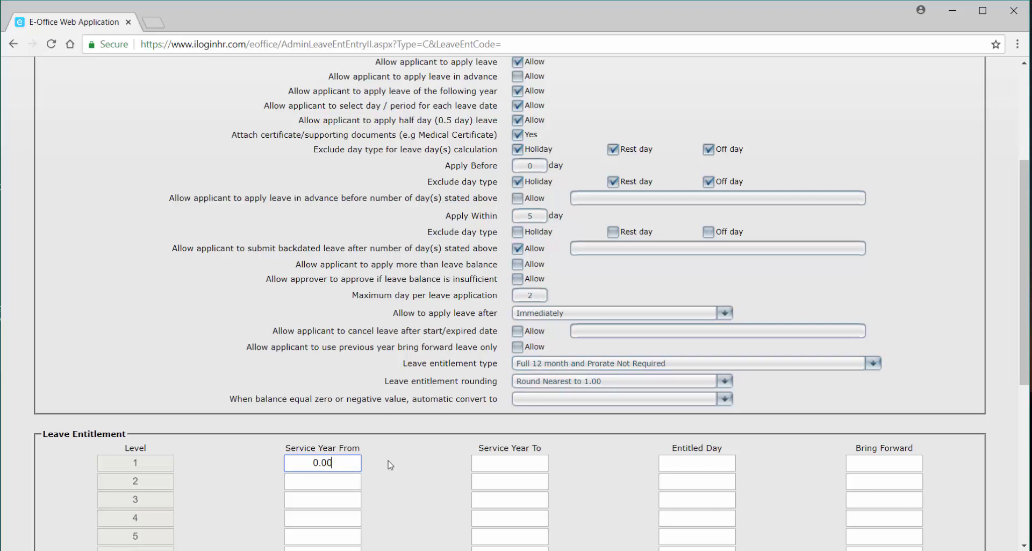
left_click(499, 463)
type("99.00")
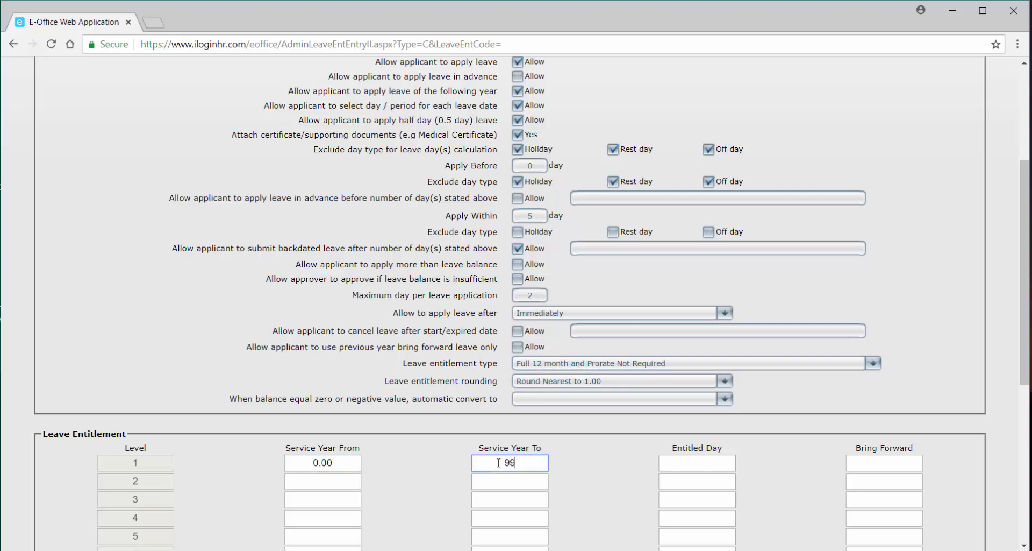
left_click(694, 462)
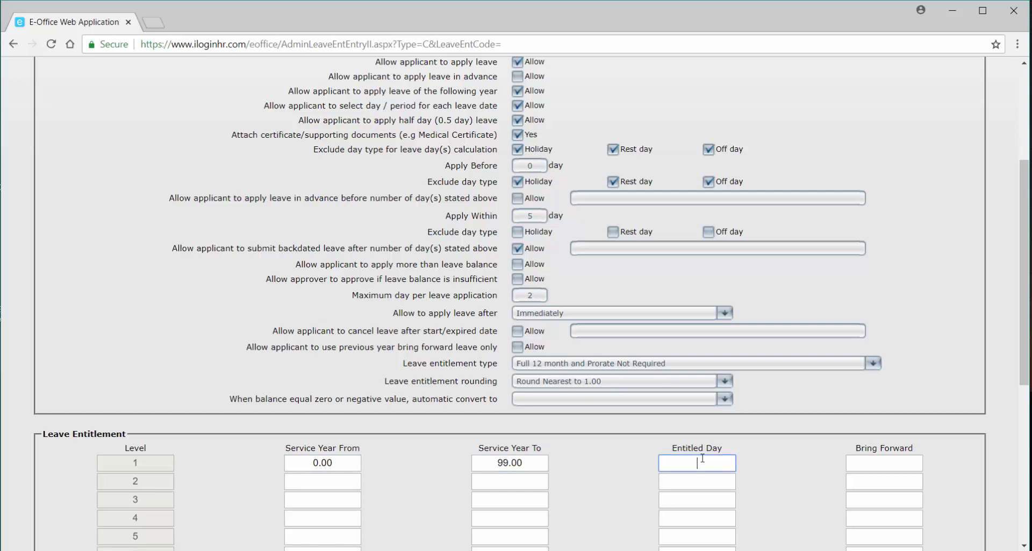
type("2")
left_click(866, 463)
type("0")
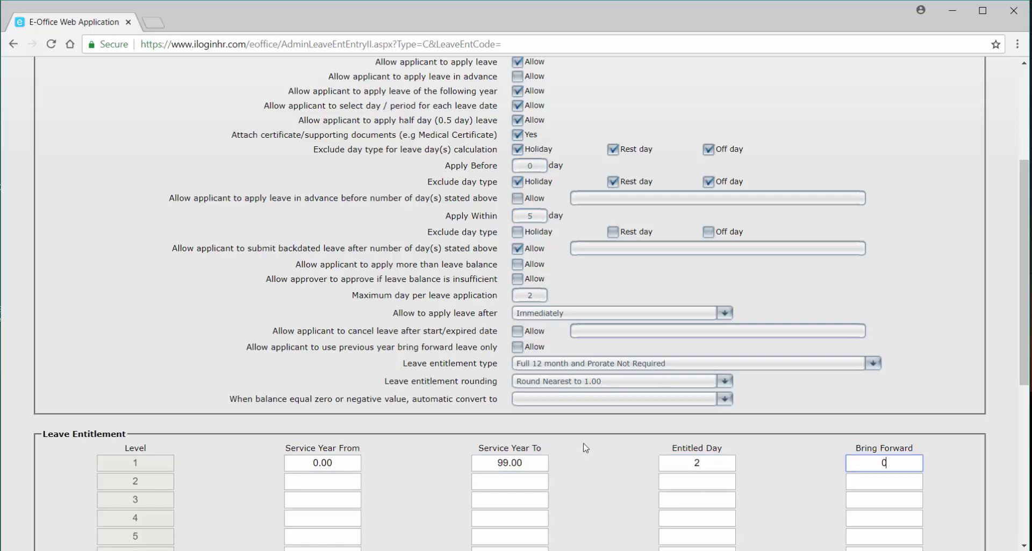
scroll(397, 441, "down", 6)
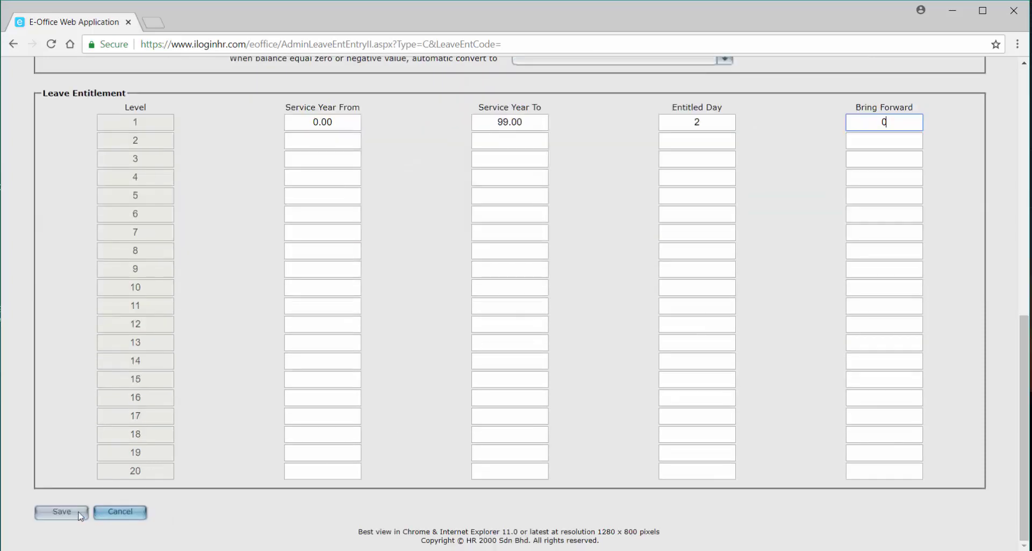
left_click(69, 512)
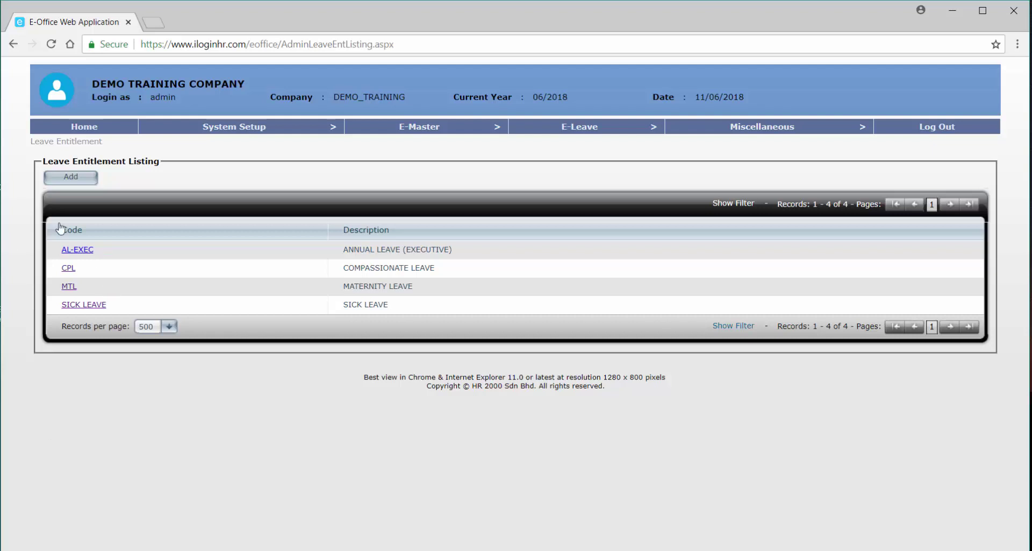
Add a new entitlement group with 'NPL - Non Pay Leave' as the attached leave type.
left_click(70, 178)
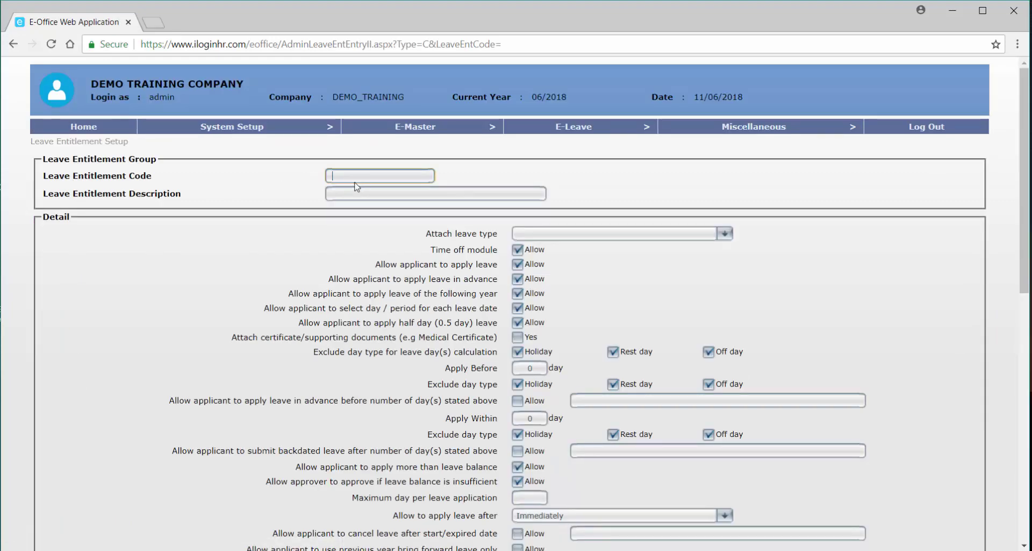
left_click(609, 234)
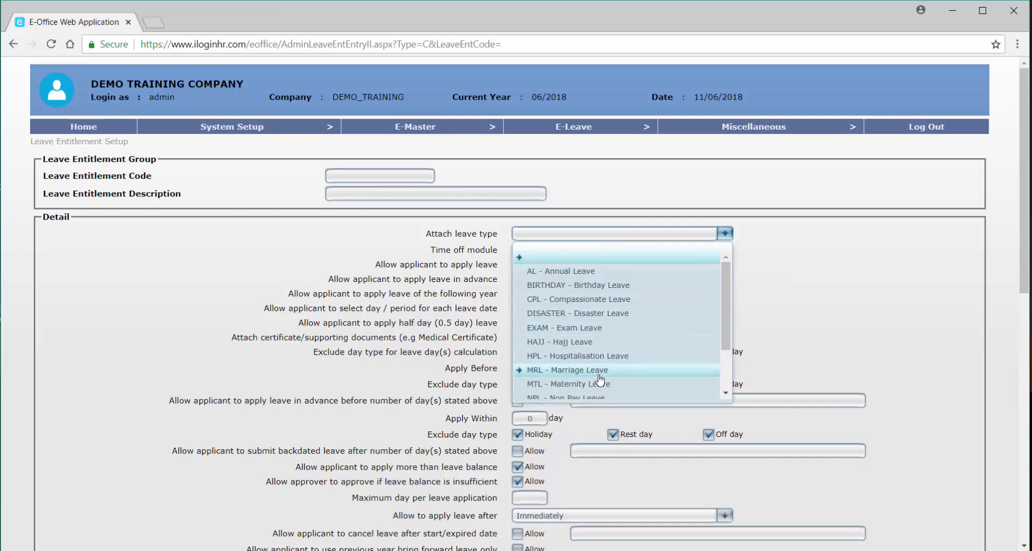
scroll(597, 371, "down", 2)
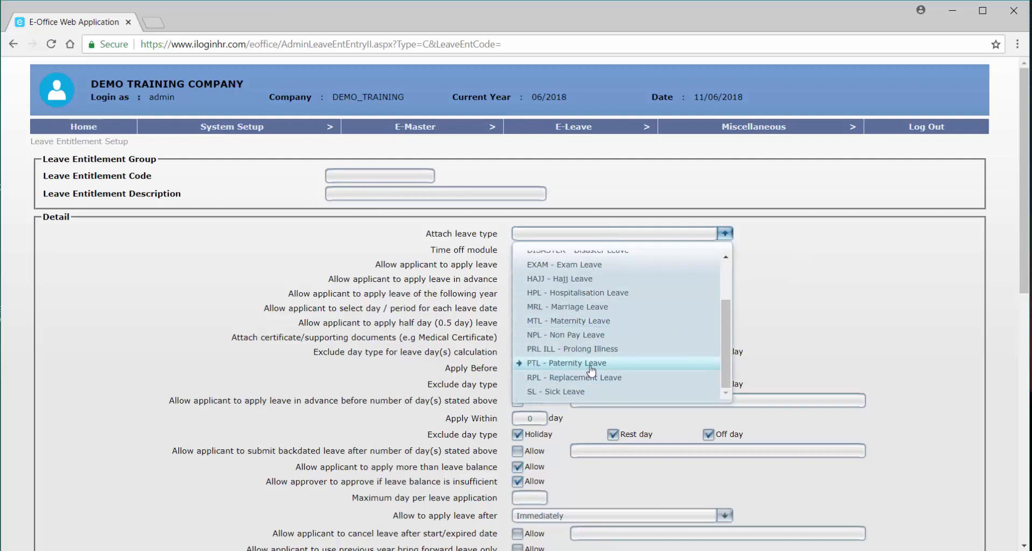
left_click(591, 335)
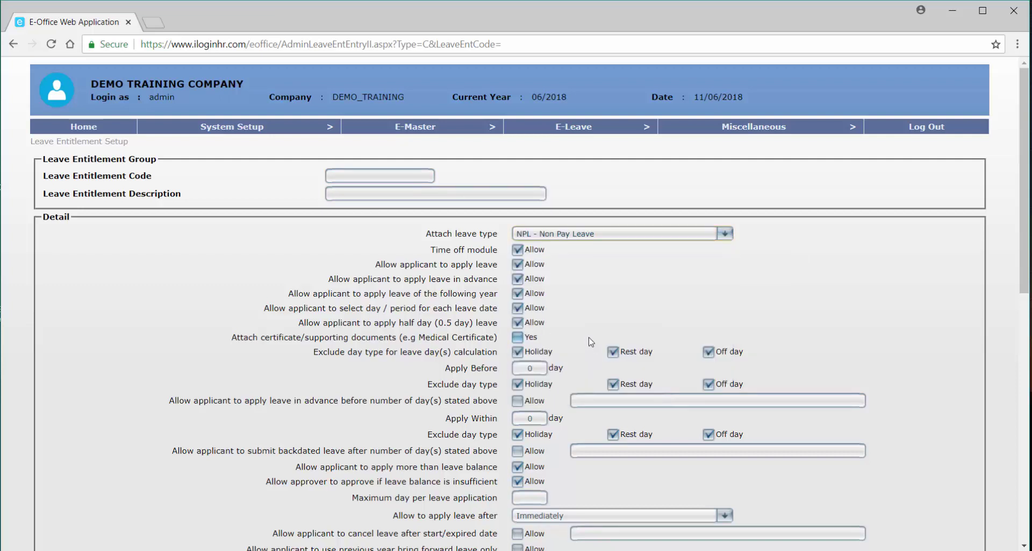
Give the group code NPL and description NON PAY LEAVE.
left_click(384, 175)
type("NPL")
key("Tab")
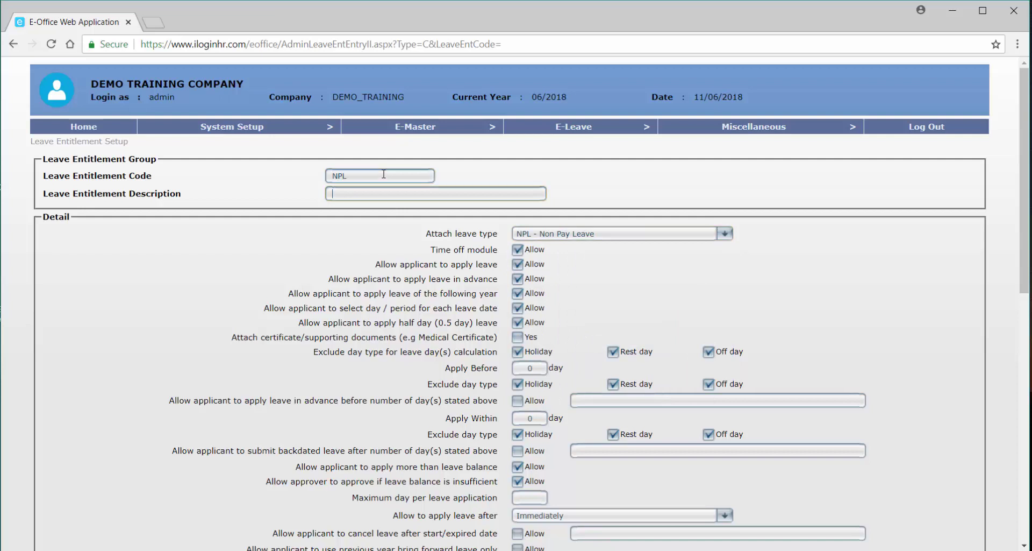
type("NON APY")
type(" L")
key("BackSpace")
key("BackSpace")
key("BackSpace")
key("BackSpace")
type("PAY LEAVE")
Turn off the time off module, stop excluding days from Apply Before, and allow advance applications.
left_click(519, 251)
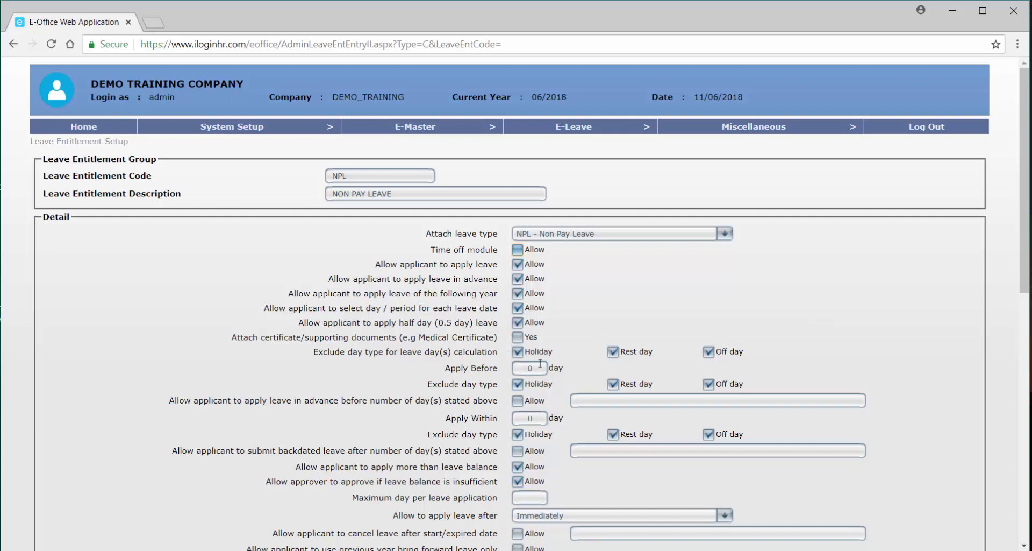
left_click(517, 384)
left_click(614, 385)
left_click(719, 386)
left_click(518, 400)
Stop excluding holidays, rest and off days from Apply Within, and allow backdated leave.
left_click(517, 434)
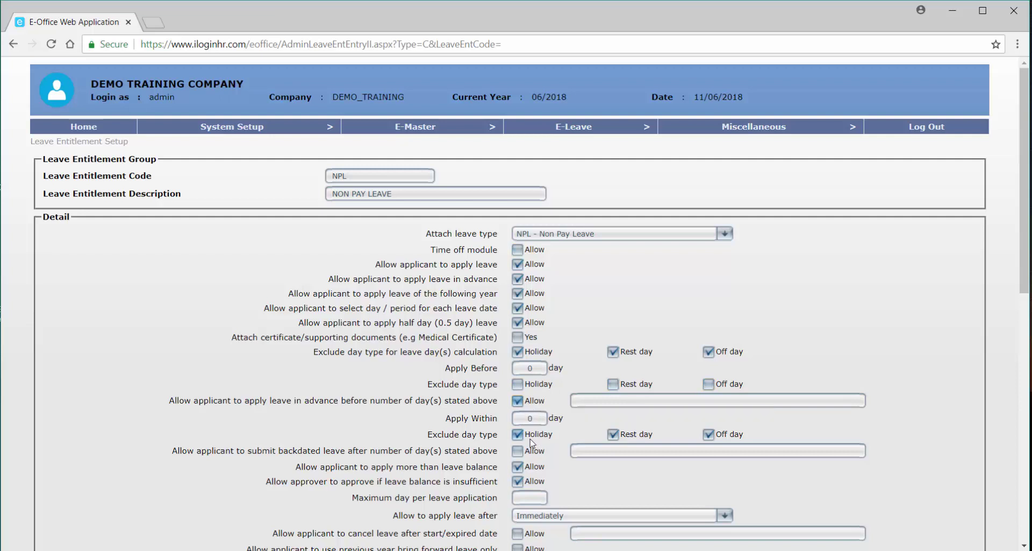
left_click(613, 434)
left_click(708, 434)
left_click(517, 452)
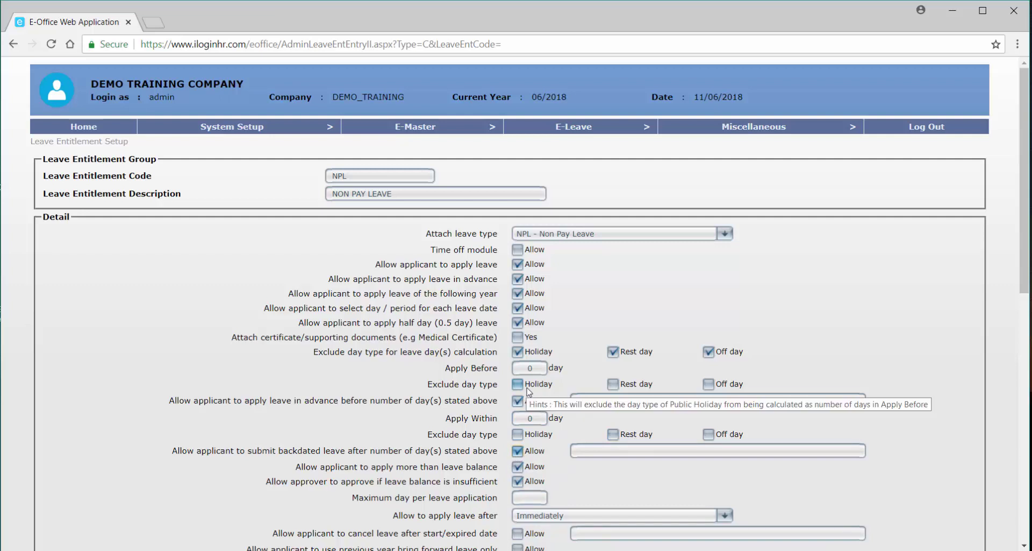
Set the Apply Before day count to 5.
left_click(530, 367)
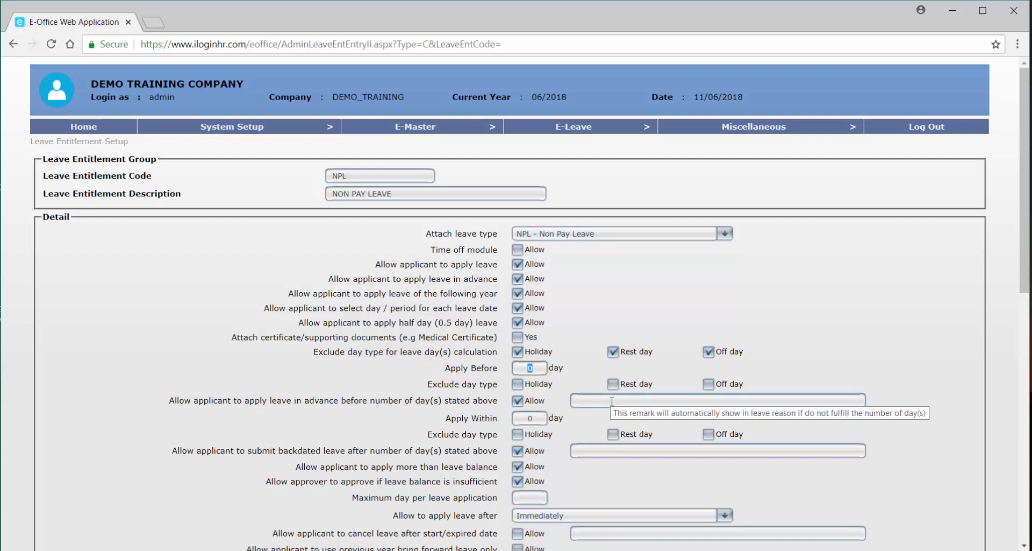
type("5")
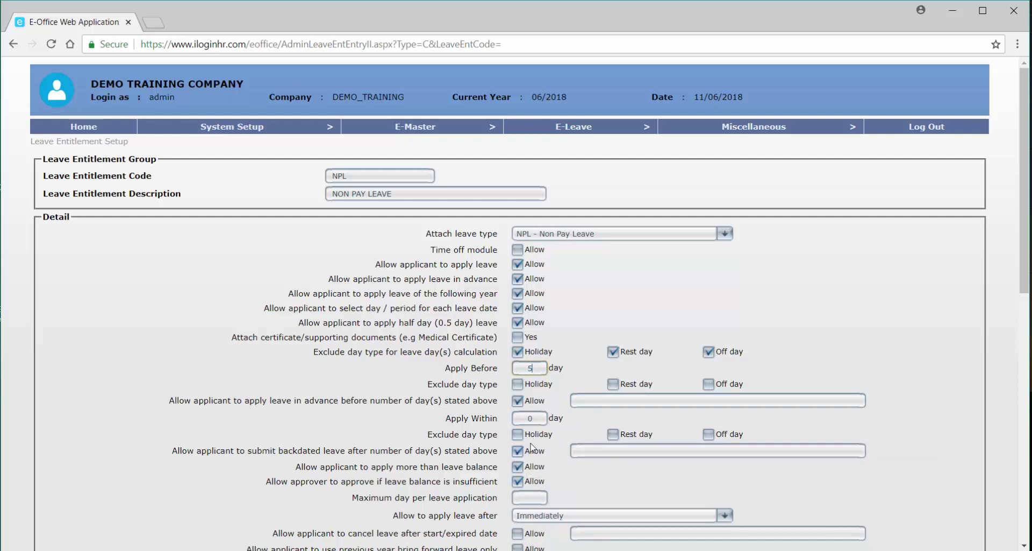
left_click(600, 401)
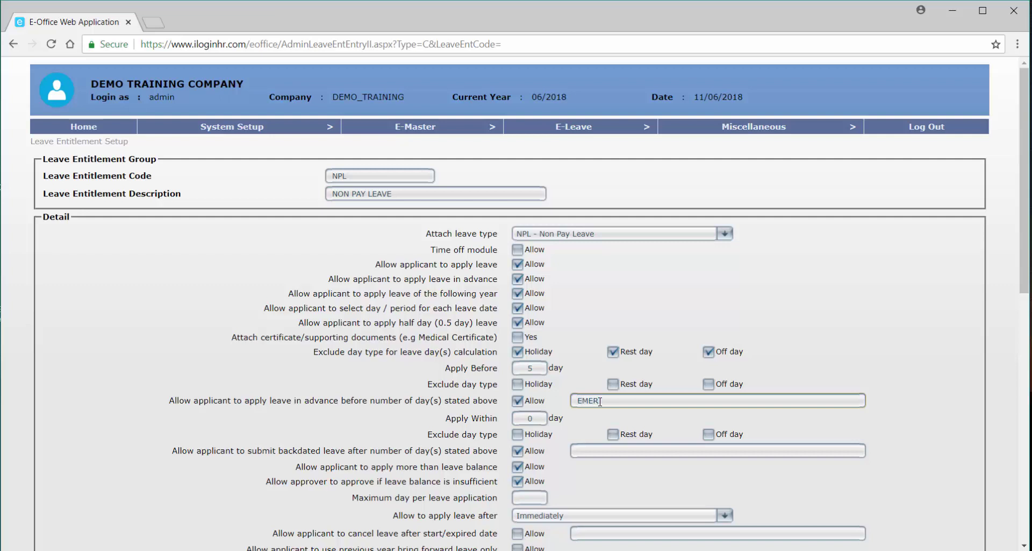
Finish the EMERGENCY LEAVE advance remark and copy it into the backdated-leave remark.
type("ENCY LEAVE")
left_click_drag(651, 402, 557, 403)
key("ctrl+c")
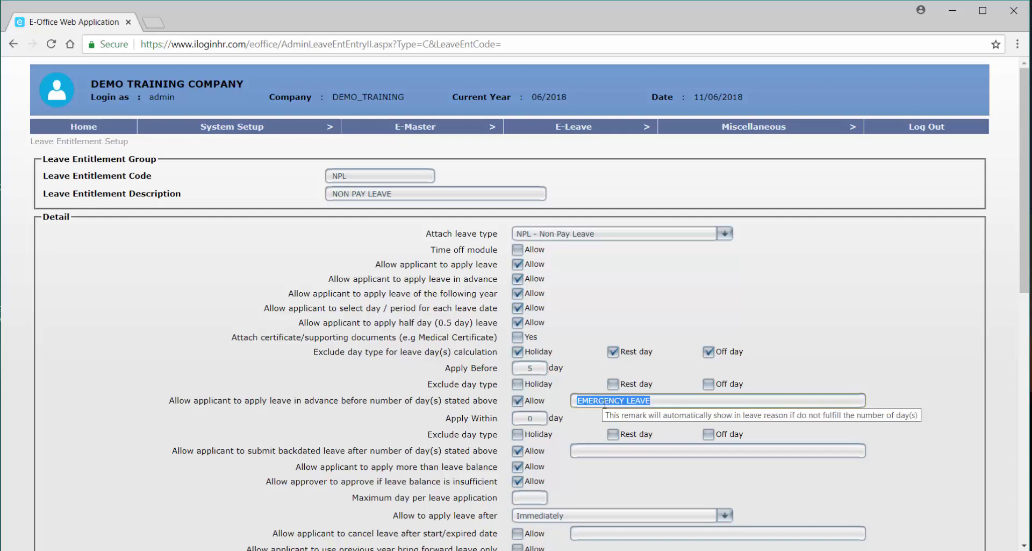
left_click(606, 451)
key("ctrl+v")
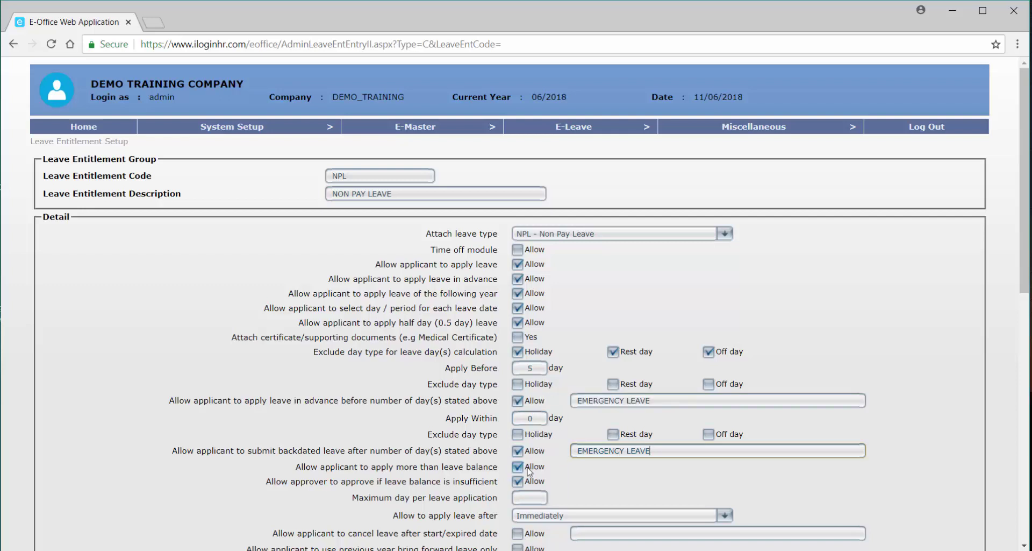
scroll(529, 472, "down", 1)
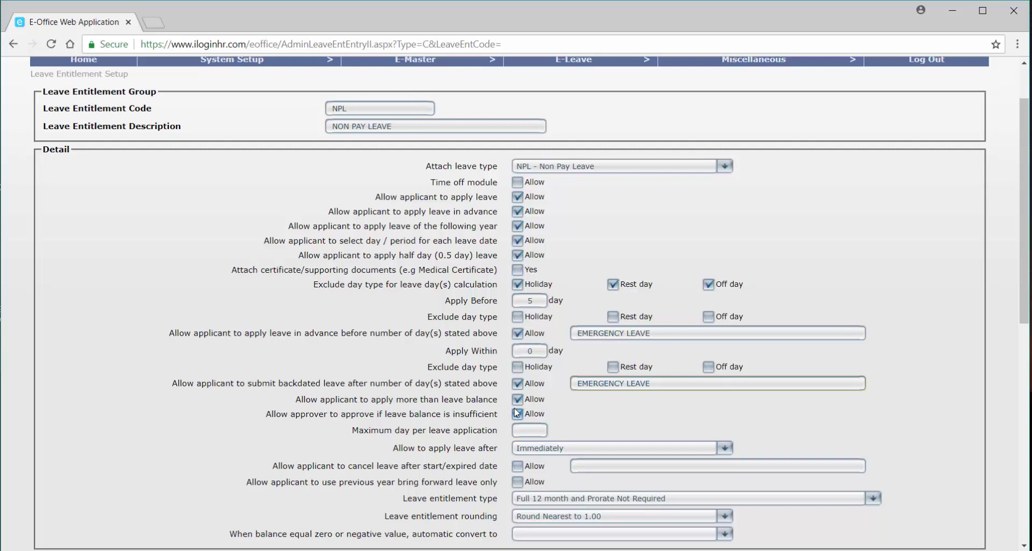
left_click(536, 428)
Set a 99-day maximum per application and a level-1 service range of 0.00 to 99.00 years.
scroll(546, 442, "down", 1)
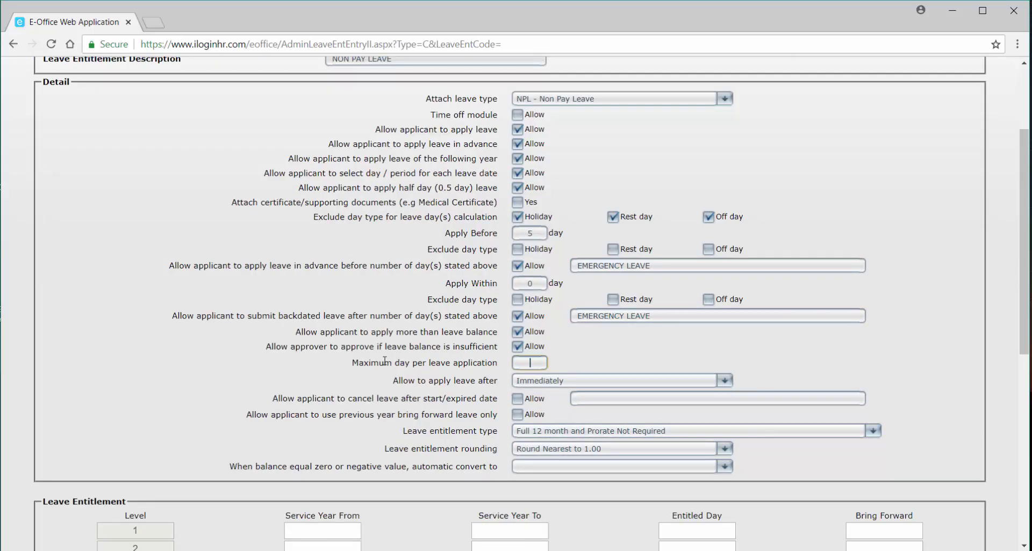
type("99")
scroll(487, 409, "down", 1)
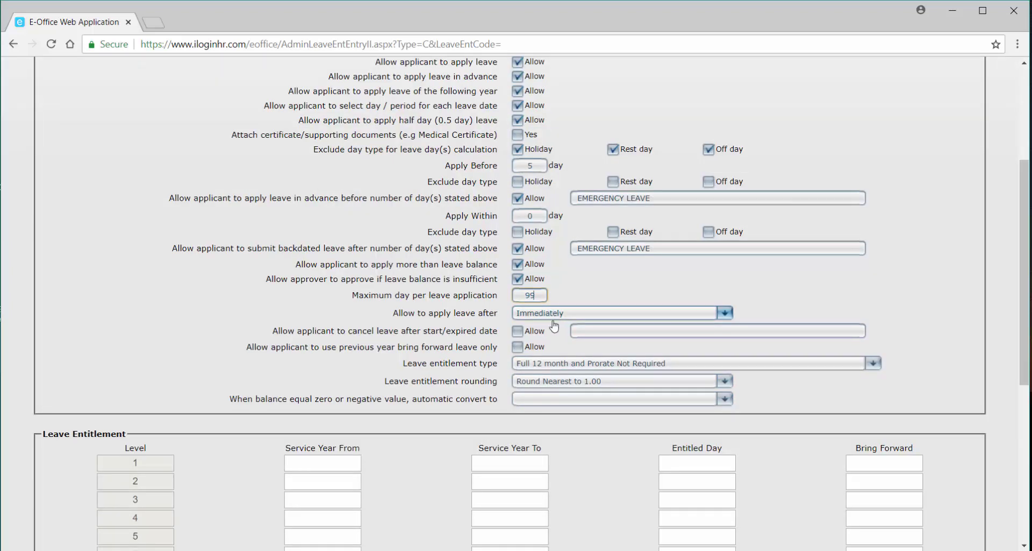
left_click(334, 464)
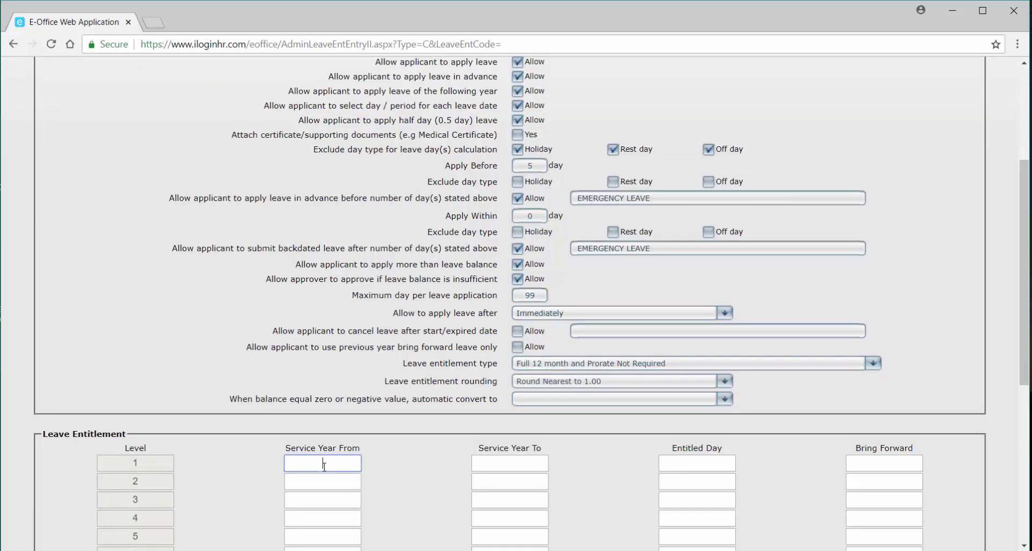
type("0.00")
left_click(485, 463)
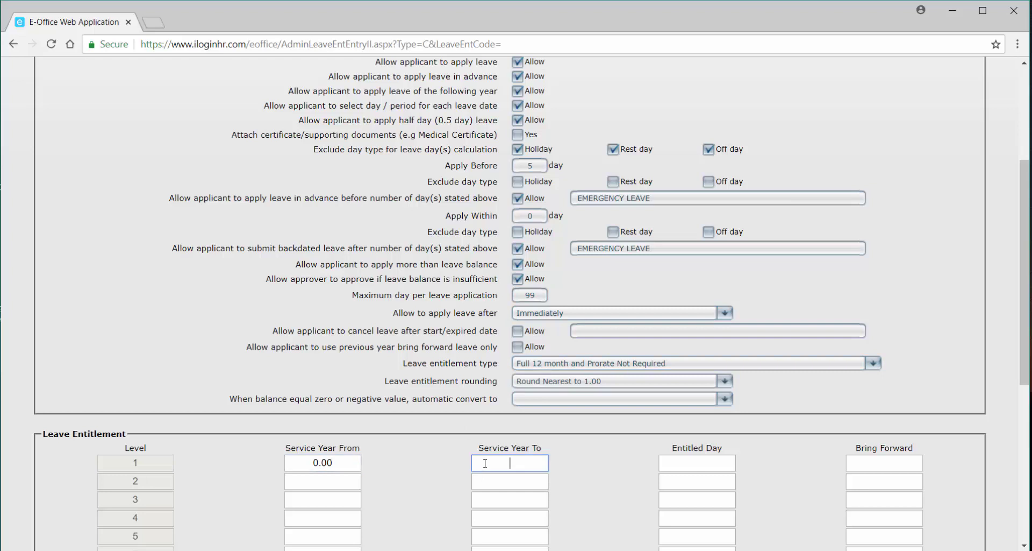
type("99.00")
Give level 1 zero entitled and bring-forward days, then save the NPL entitlement.
left_click(713, 463)
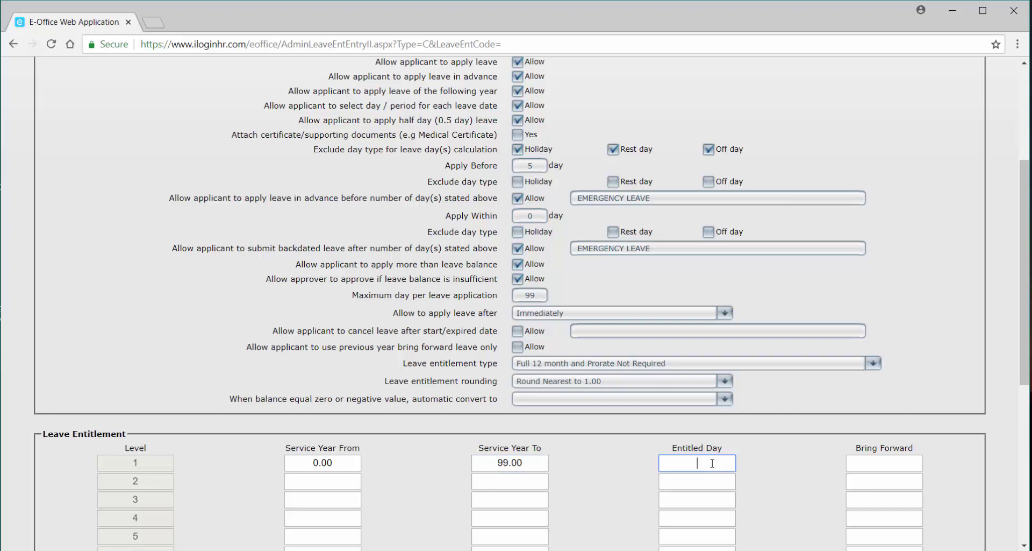
left_click(867, 464)
type("0")
double_click(681, 466)
scroll(703, 417, "down", 6)
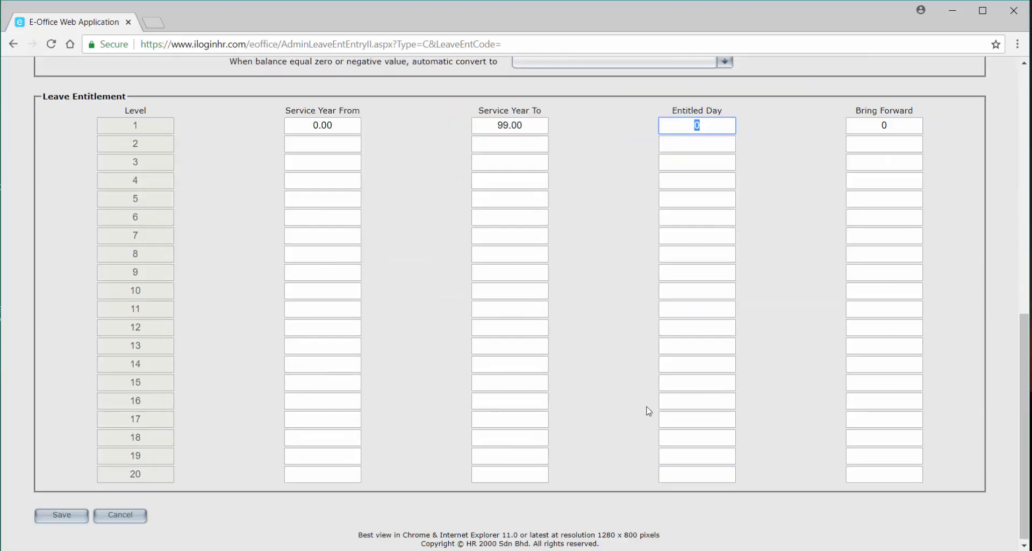
left_click(51, 515)
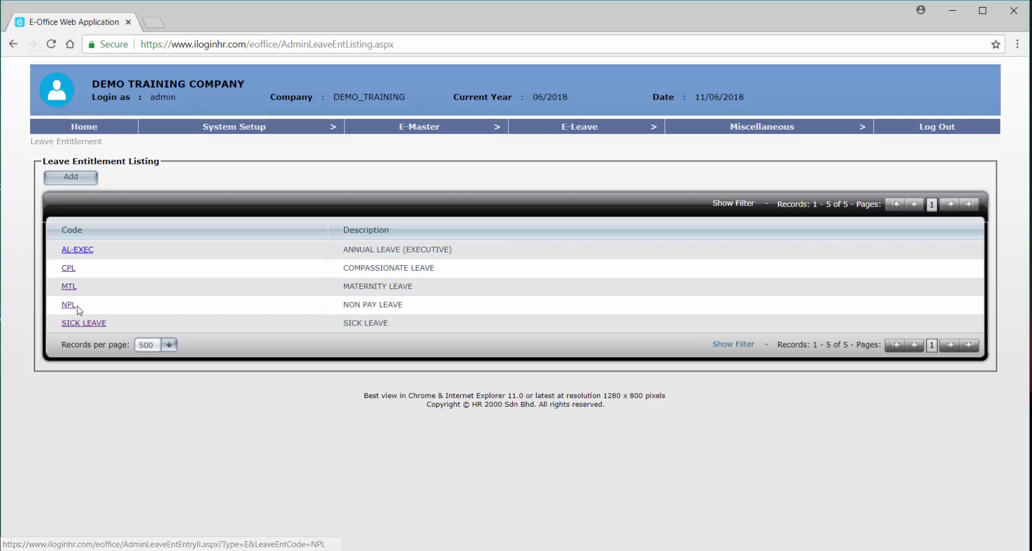
left_click(79, 309)
Create a new MRL entitlement described MARRIAGE LEAVE and attach the MRL - Marriage Leave type.
left_click(70, 180)
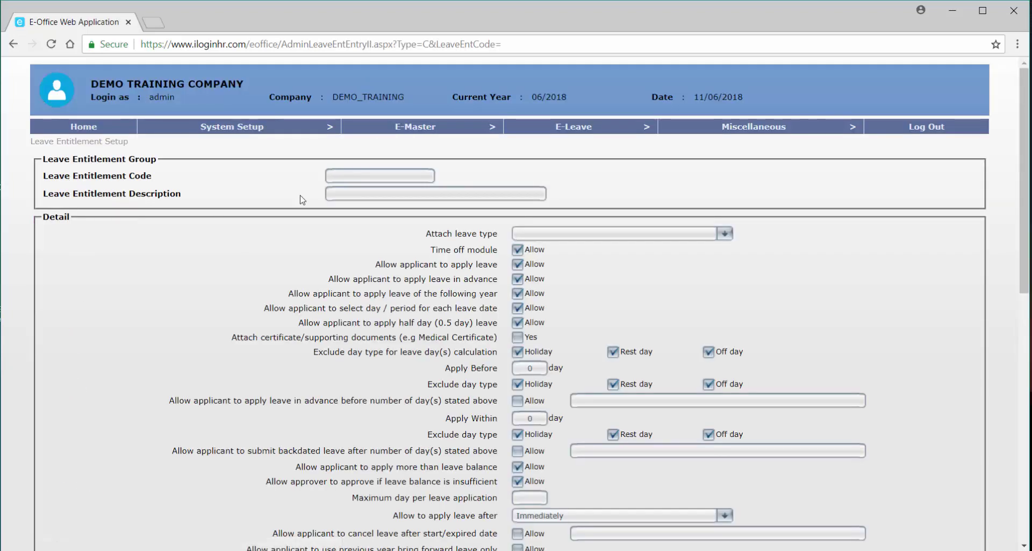
left_click(362, 173)
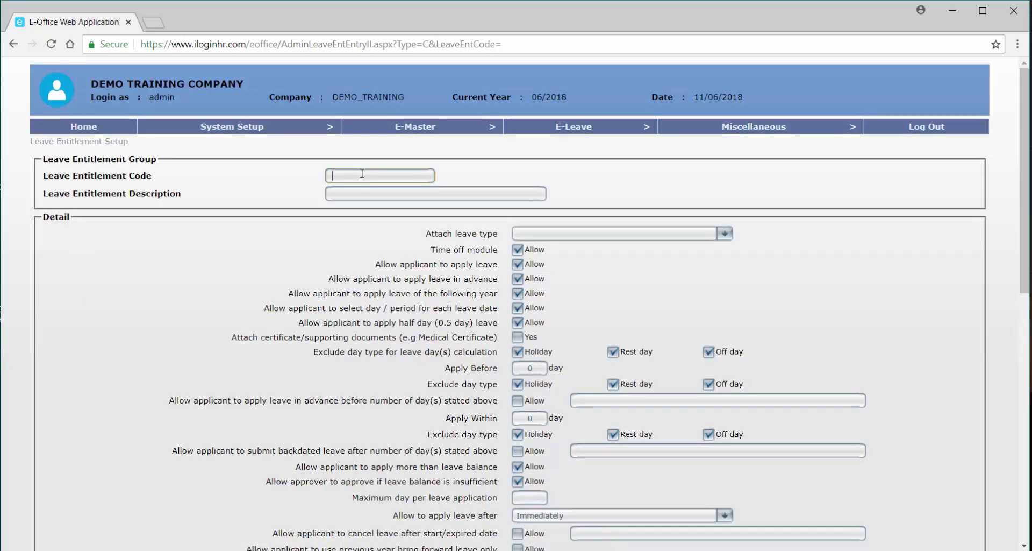
type("MRL")
key("Tab")
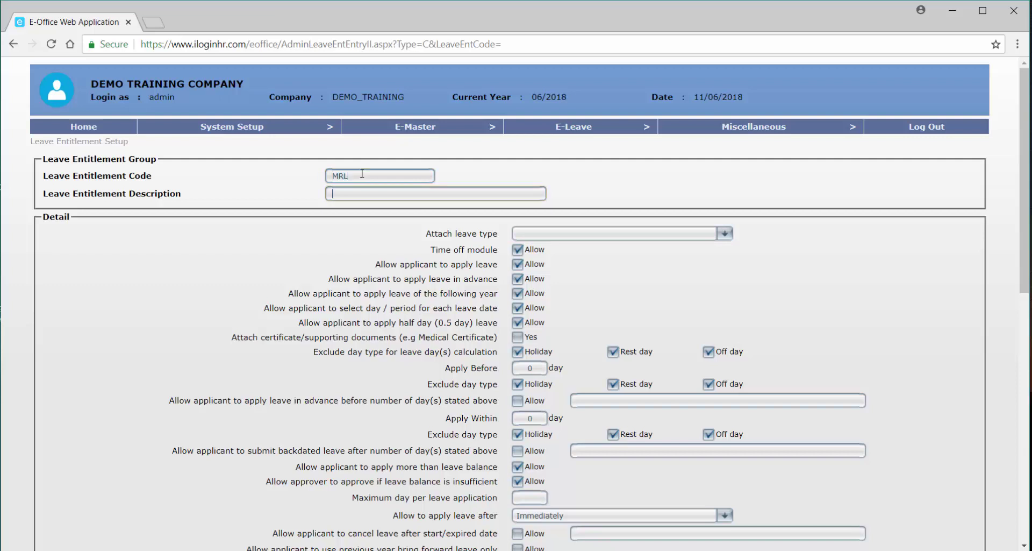
type("MAR")
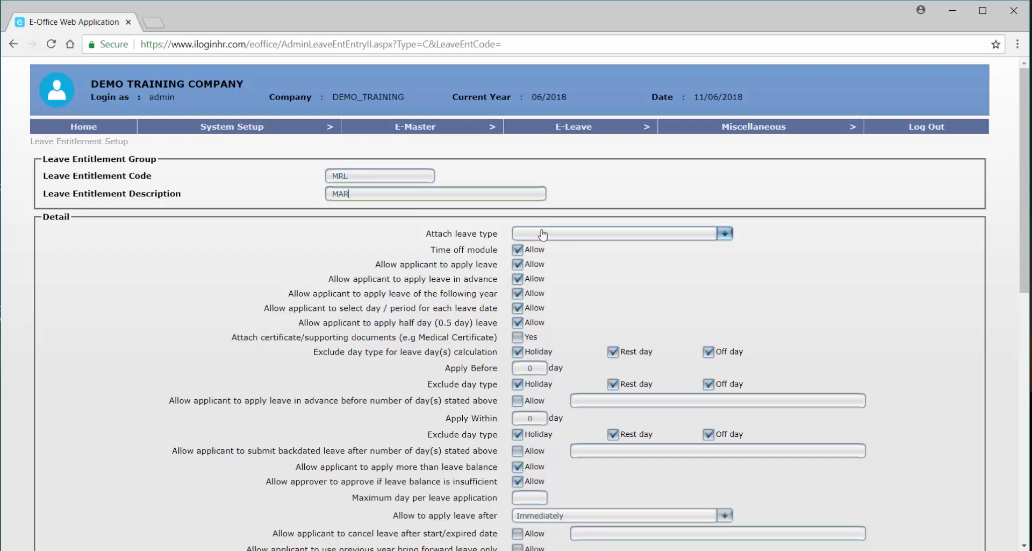
type("RIAGE LEAVE")
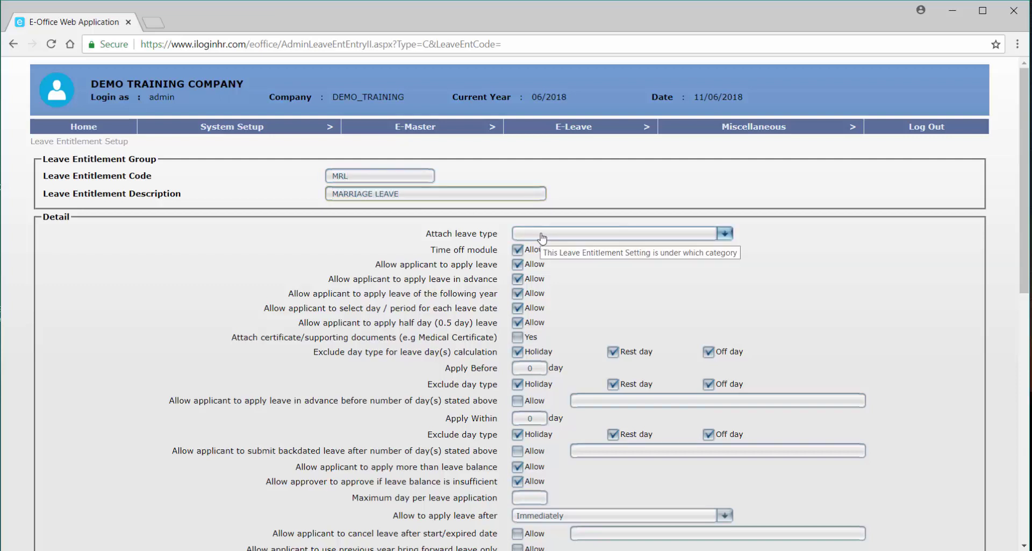
left_click(542, 235)
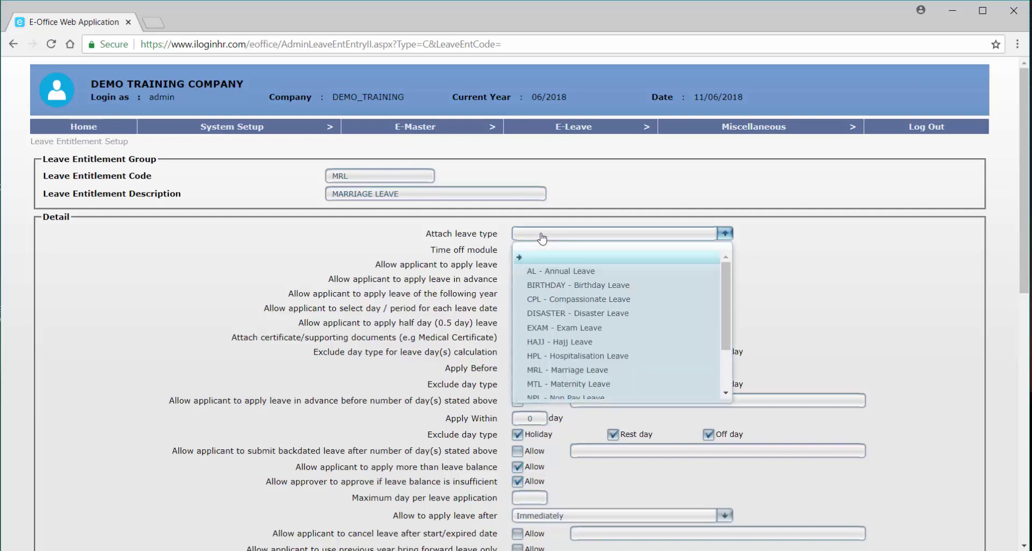
left_click(587, 371)
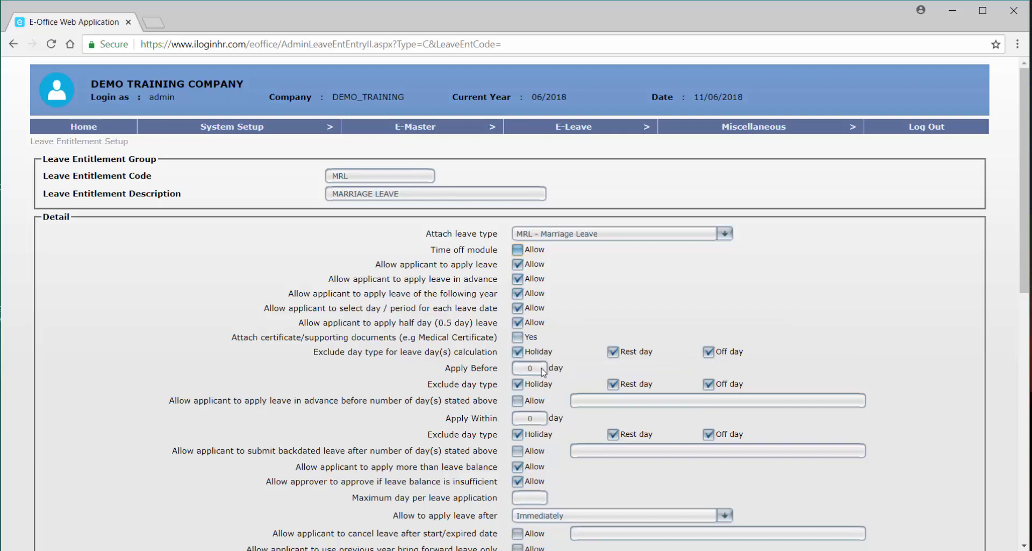
Set Apply Before to 5 days with no excluded day types, allowed, remarked LATE SUBMISSION.
double_click(520, 370)
type("5")
left_click(517, 384)
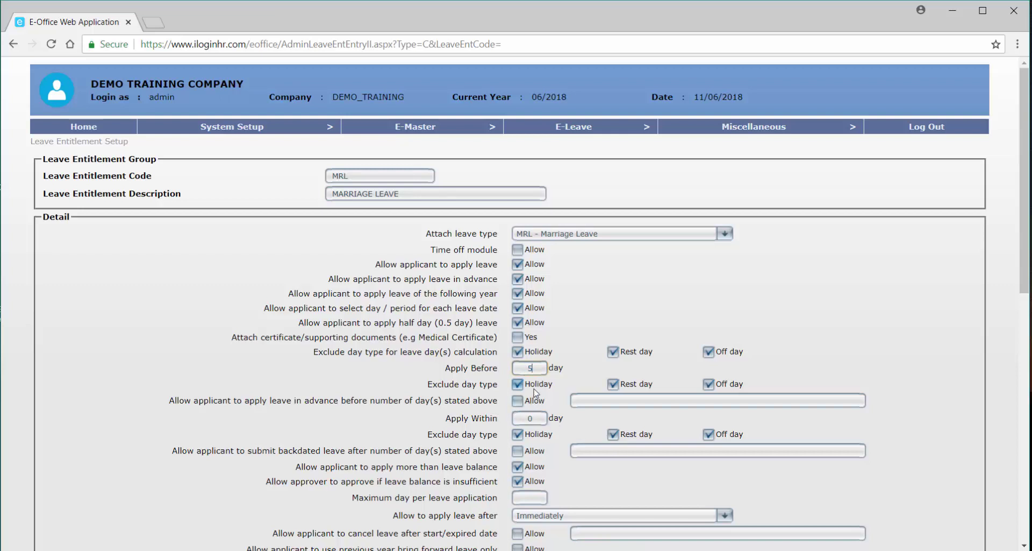
left_click(613, 384)
left_click(709, 384)
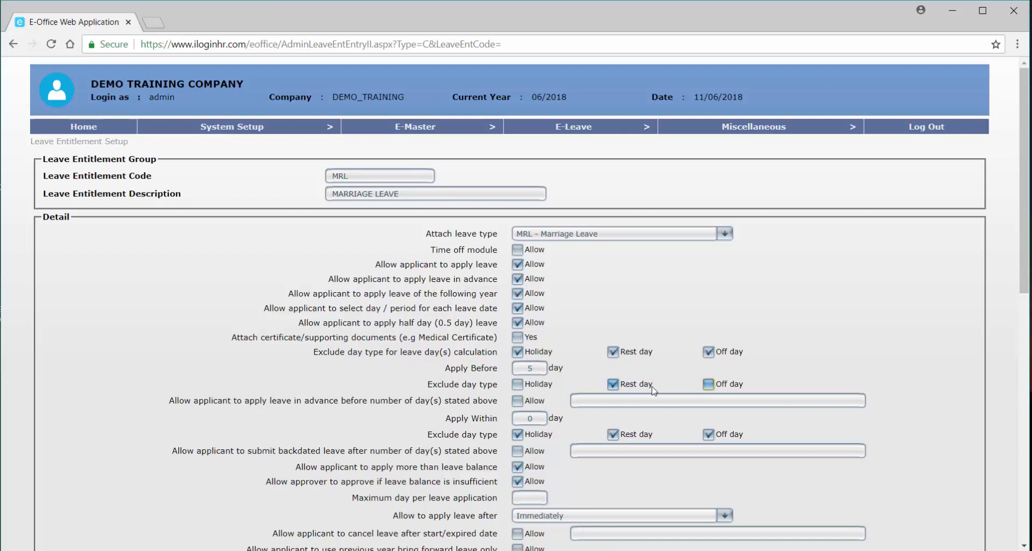
left_click(517, 400)
left_click(596, 403)
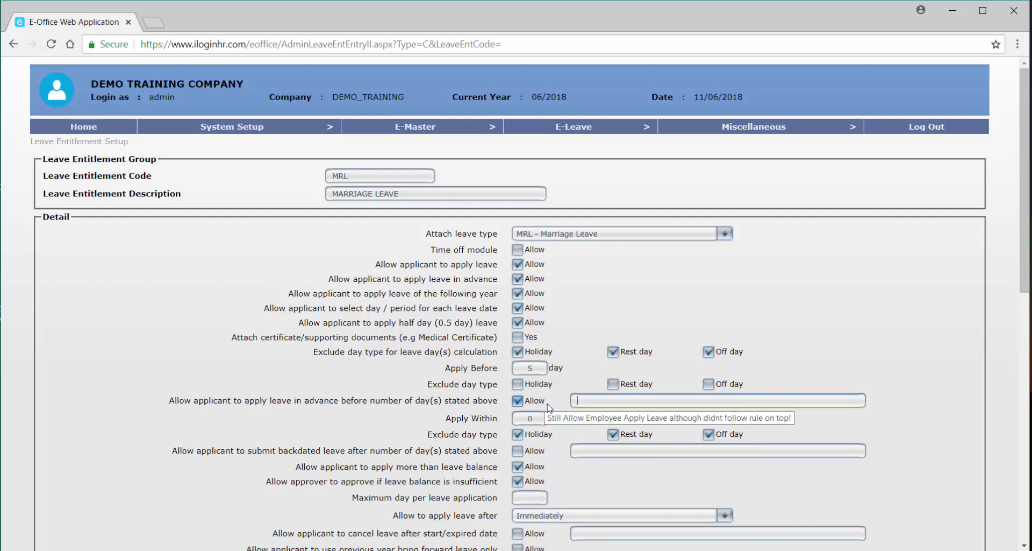
left_click(612, 401)
type("LATE S")
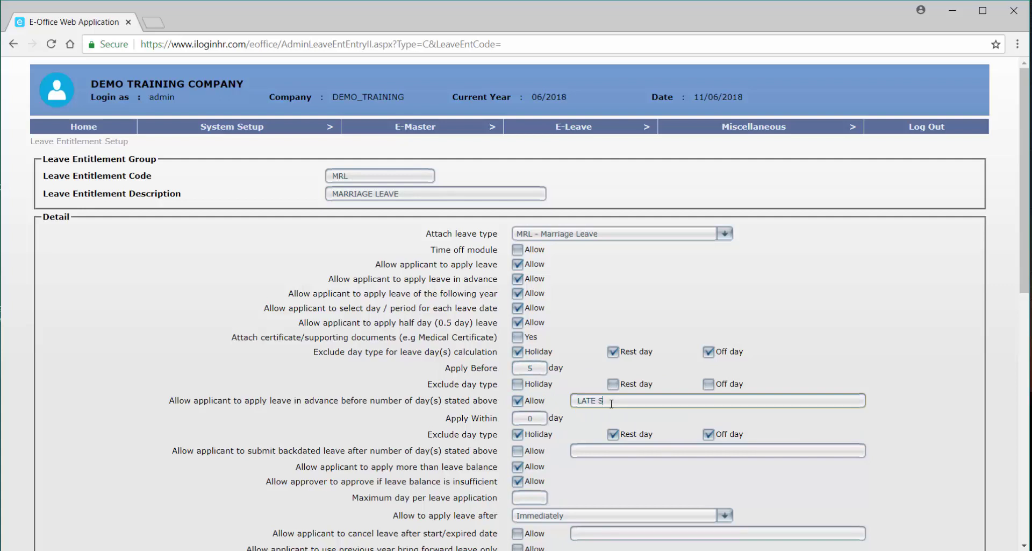
type("UBMISSION")
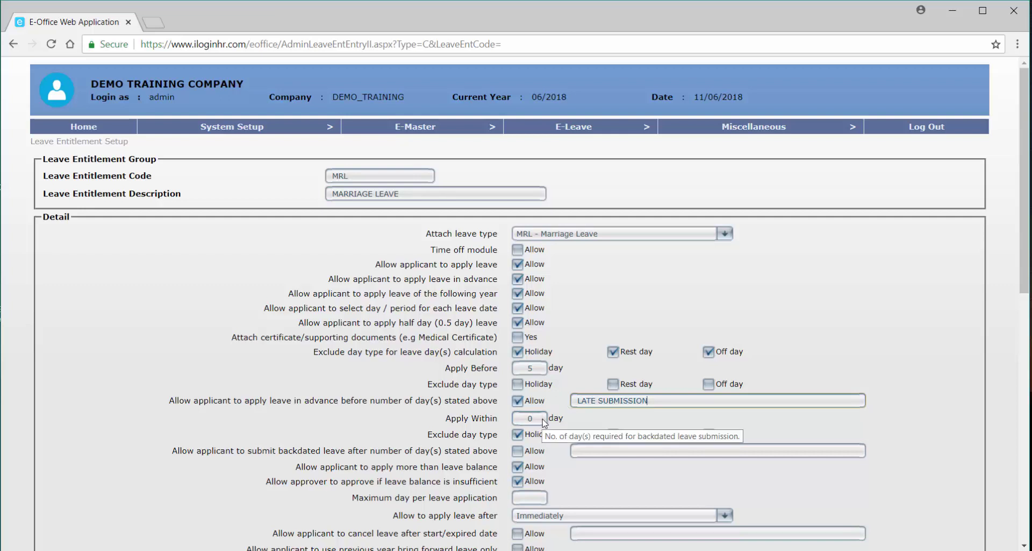
Clear the Apply Within value and stop excluding holidays and rest days from backdated leave.
left_click(528, 417)
key("BackSpace")
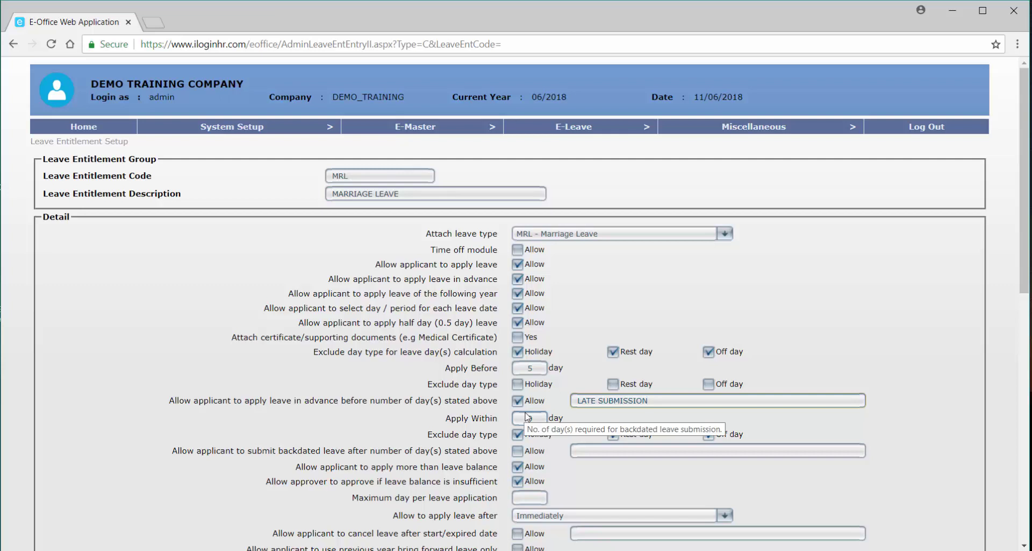
left_click(517, 434)
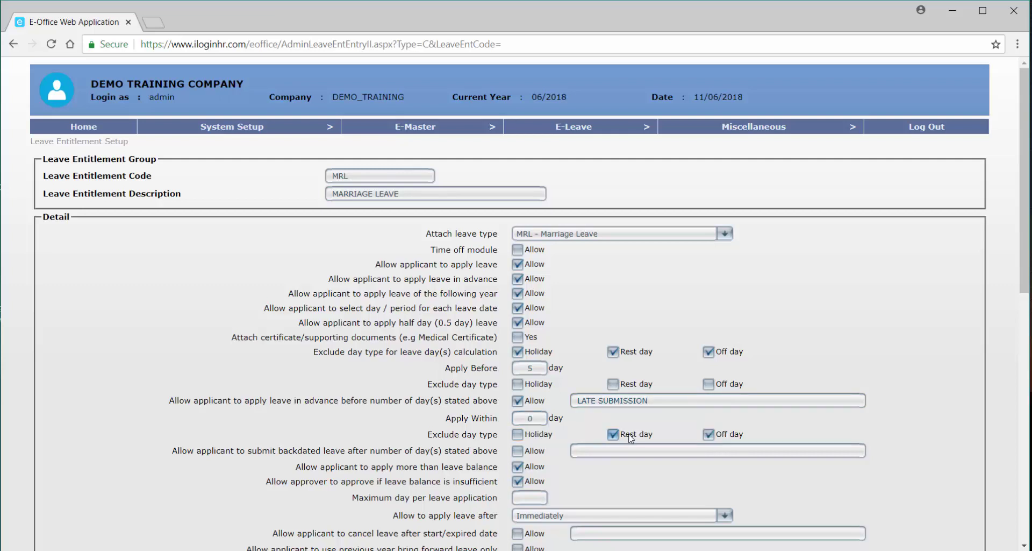
left_click(531, 416)
scroll(530, 454, "down", 2)
Block leave beyond the balance, cap applications at 3 days, and allow leave only after confirmation.
left_click(521, 399)
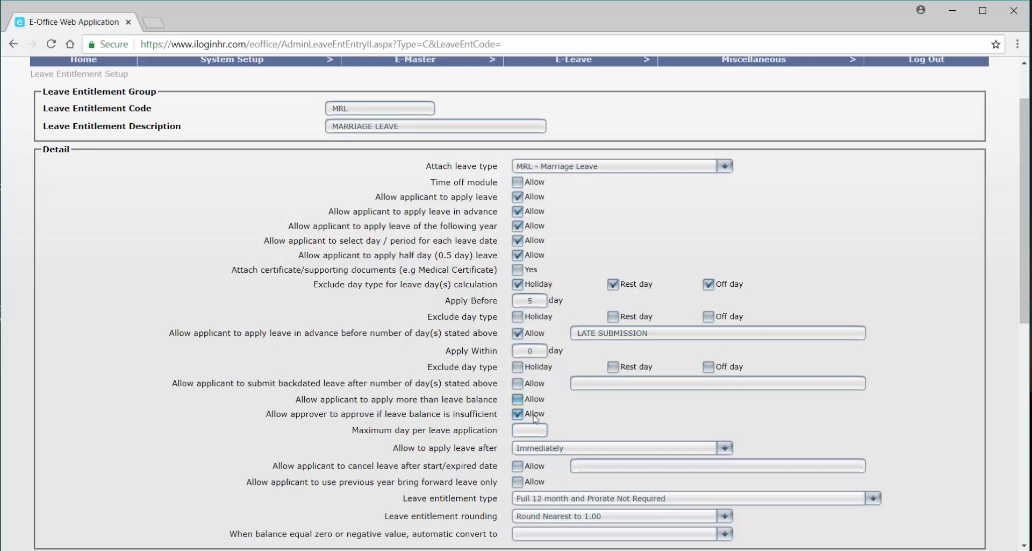
left_click(535, 417)
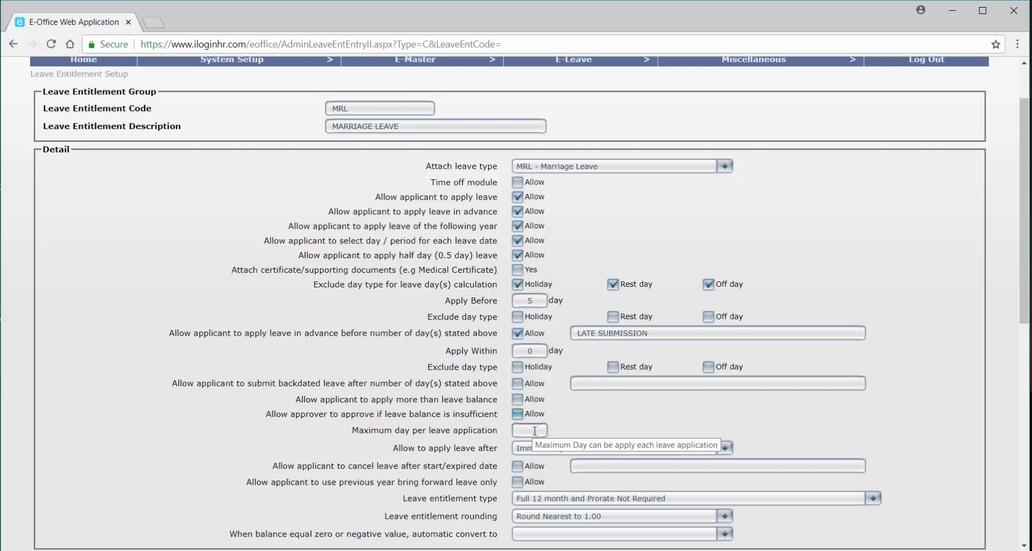
left_click(535, 430)
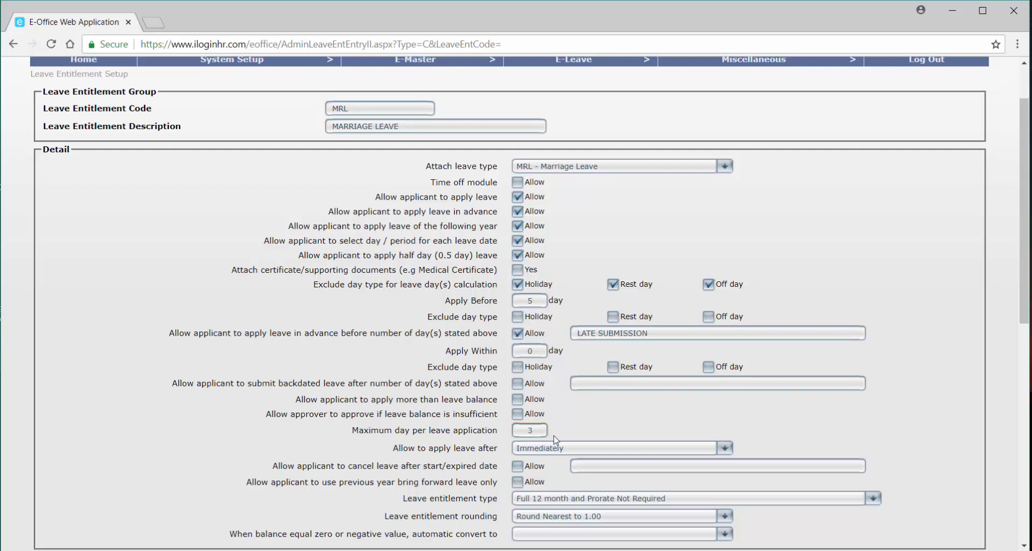
scroll(548, 441, "down", 1)
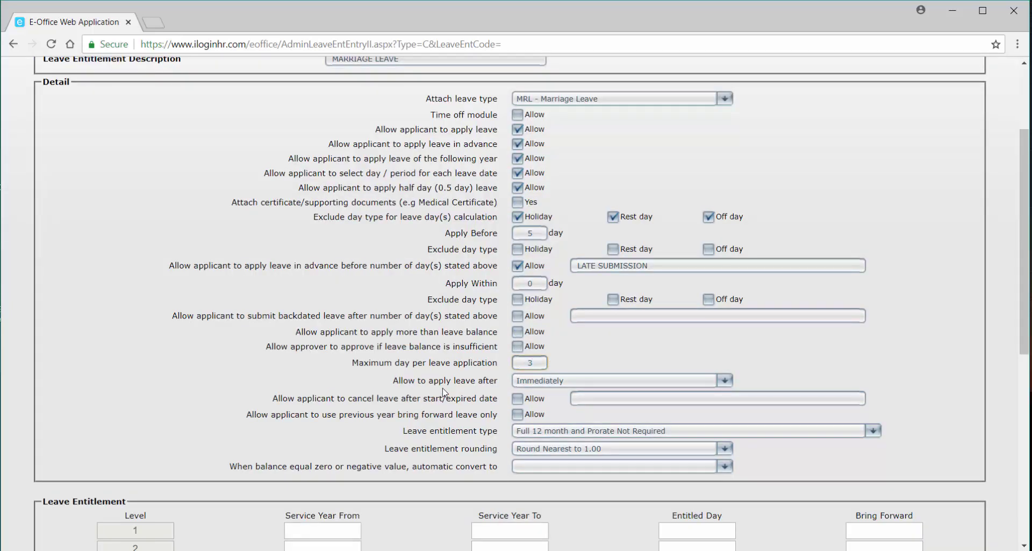
left_click(558, 388)
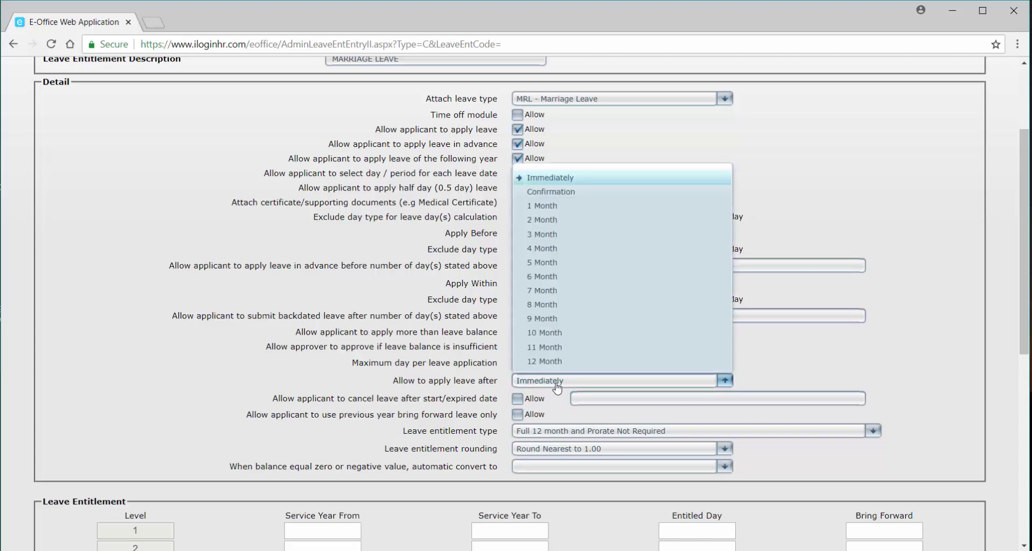
left_click(571, 192)
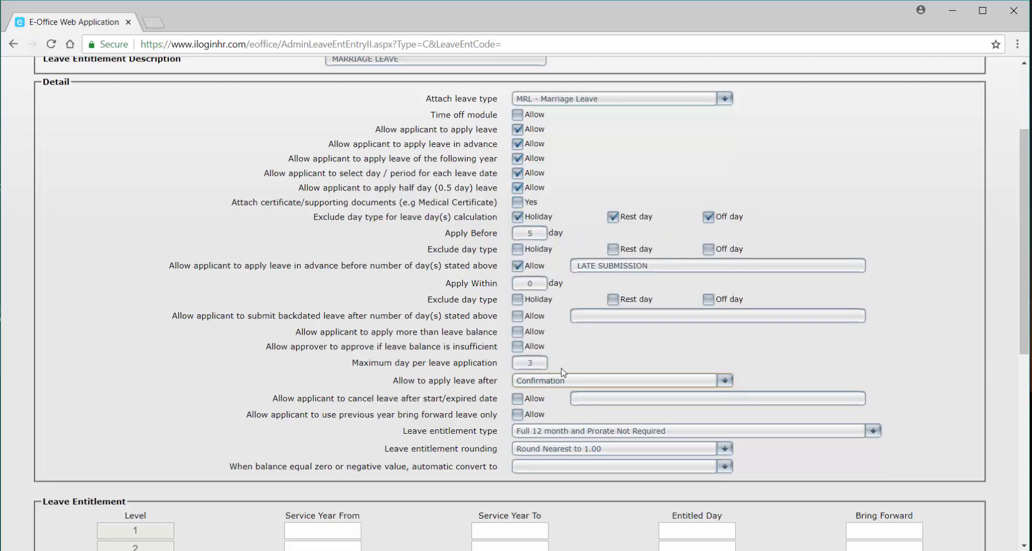
scroll(551, 387, "down", 1)
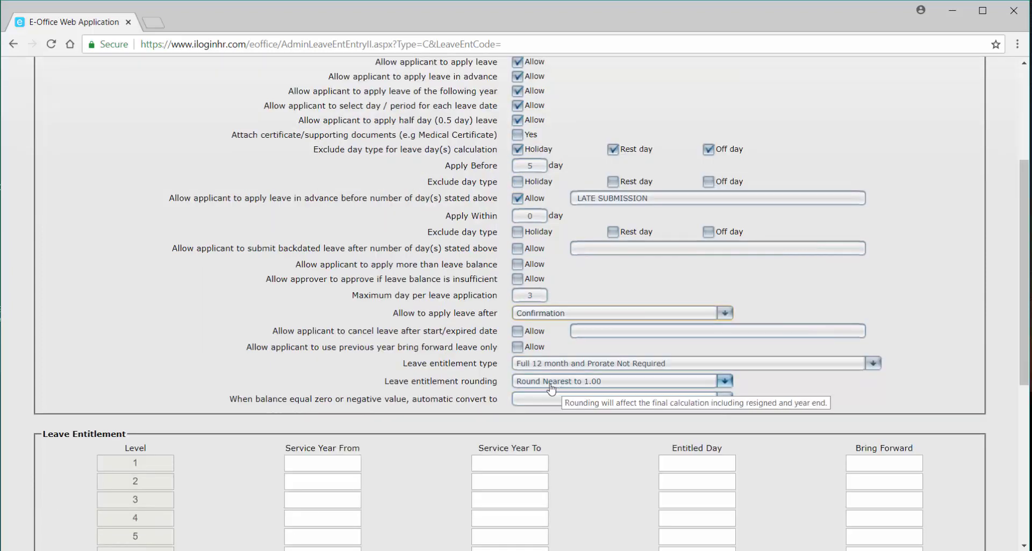
Give level 1 a 0.00–99.00 service range, 3 entitled days, 0 bring forward, and save.
left_click(360, 459)
type("0.00")
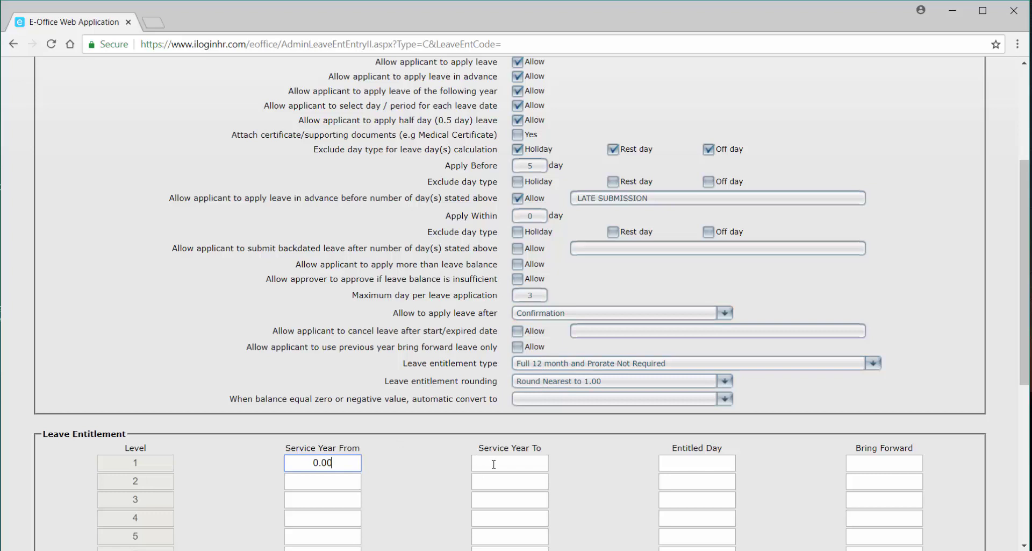
left_click(493, 464)
type("99.00")
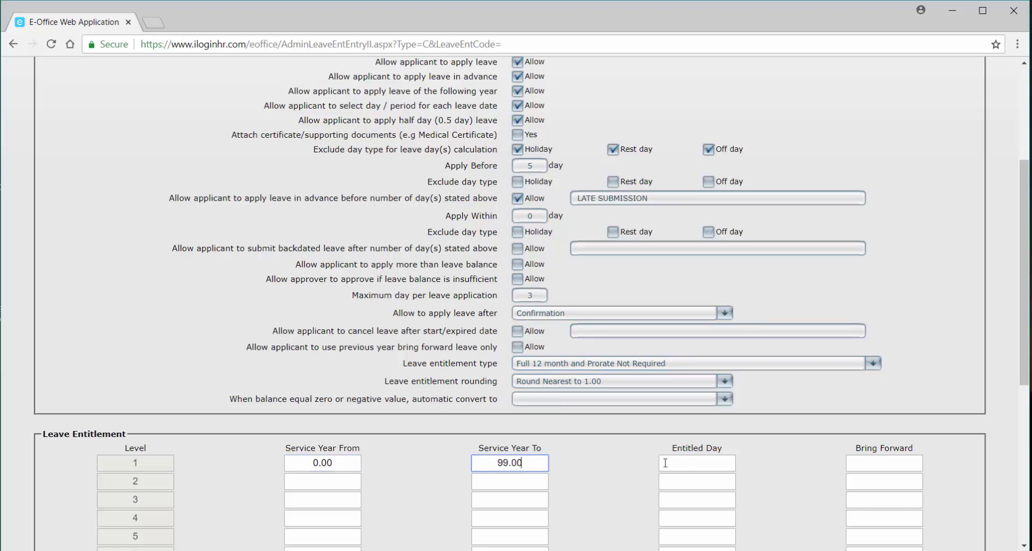
left_click(669, 463)
type("3")
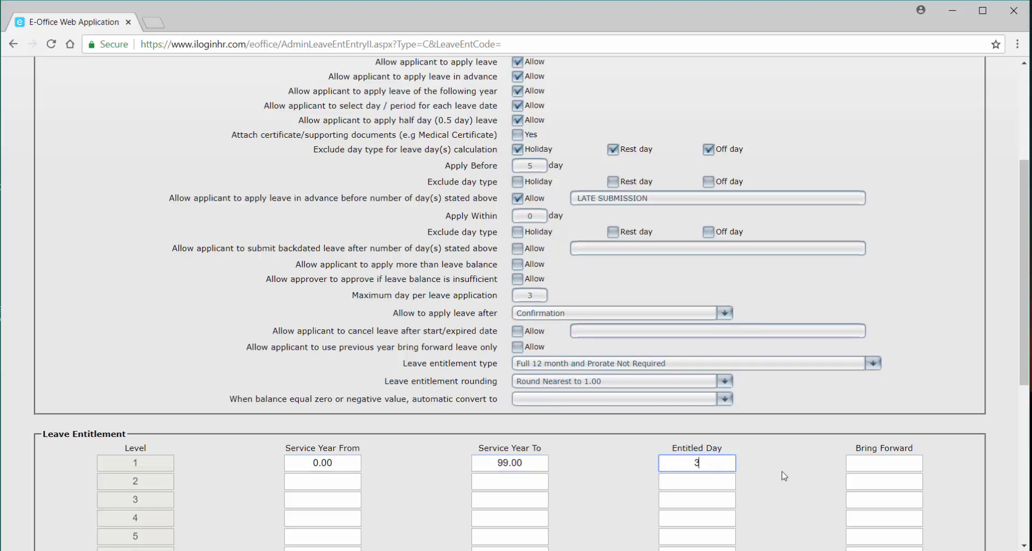
left_click(886, 464)
type("0")
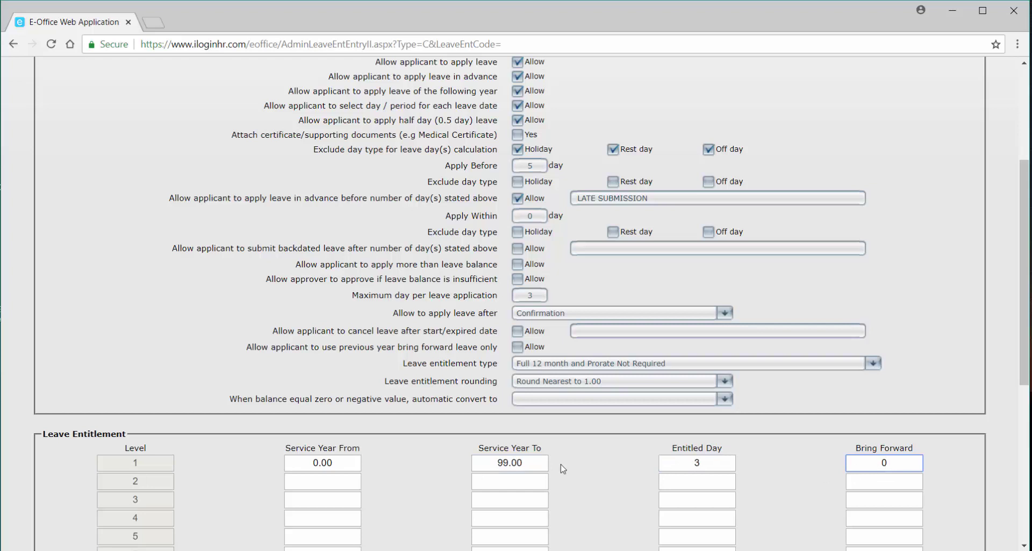
scroll(334, 486, "down", 3)
scroll(325, 488, "down", 5)
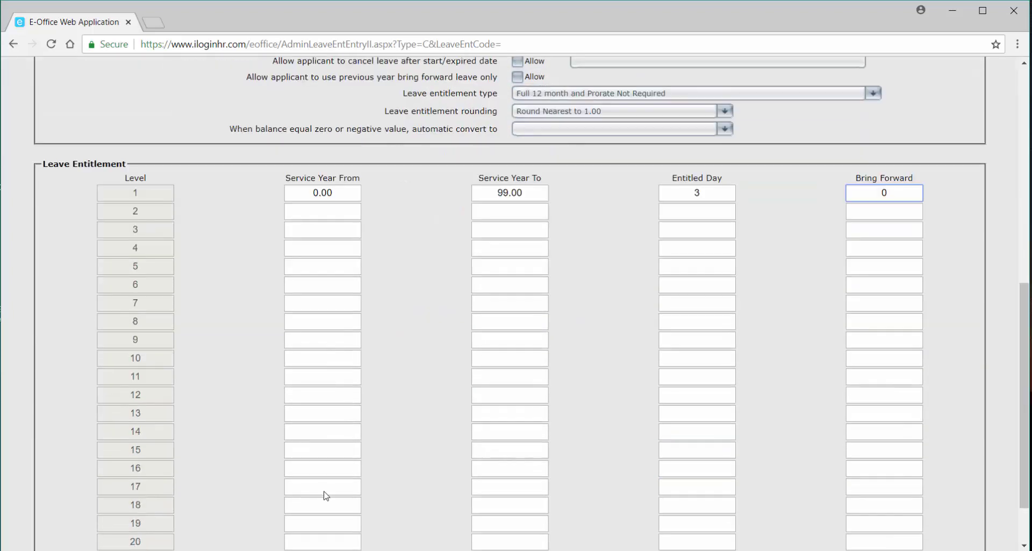
left_click(61, 512)
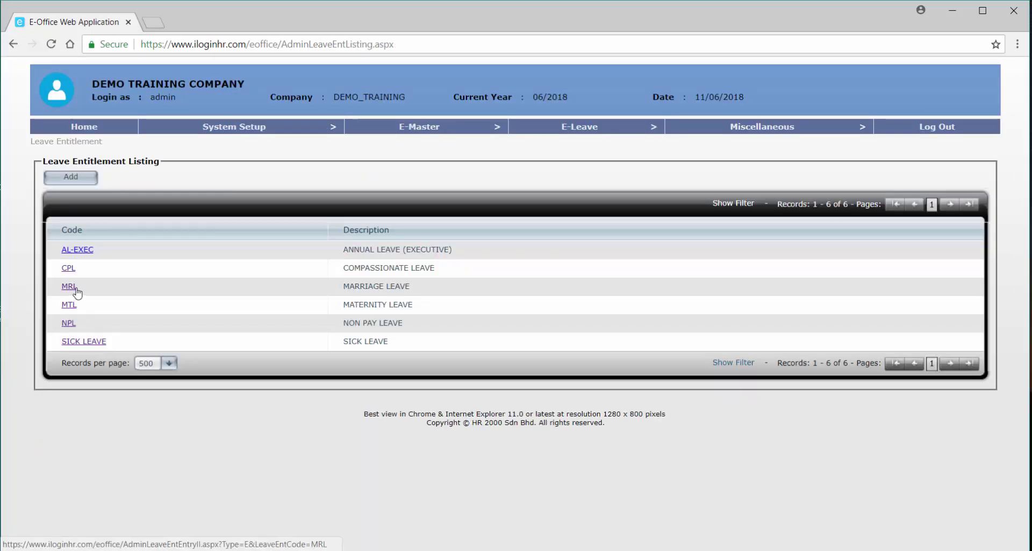
Create a new HPL entitlement described HOSPITALISATION LEAVE with the HPL leave type attached.
left_click(87, 180)
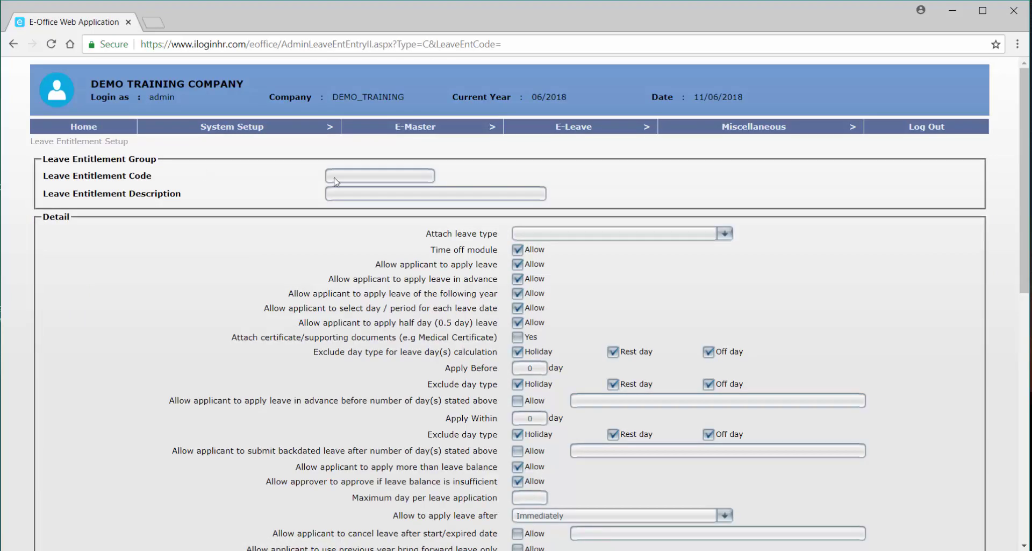
left_click(390, 176)
key("Tab")
type("HOSP")
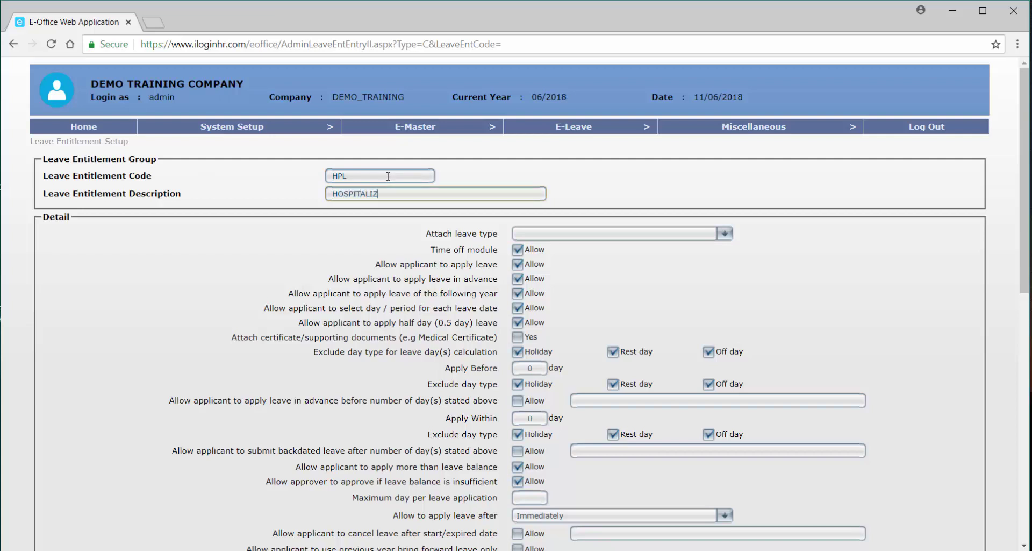
type("ITALIZATION LEAVE")
left_click(537, 234)
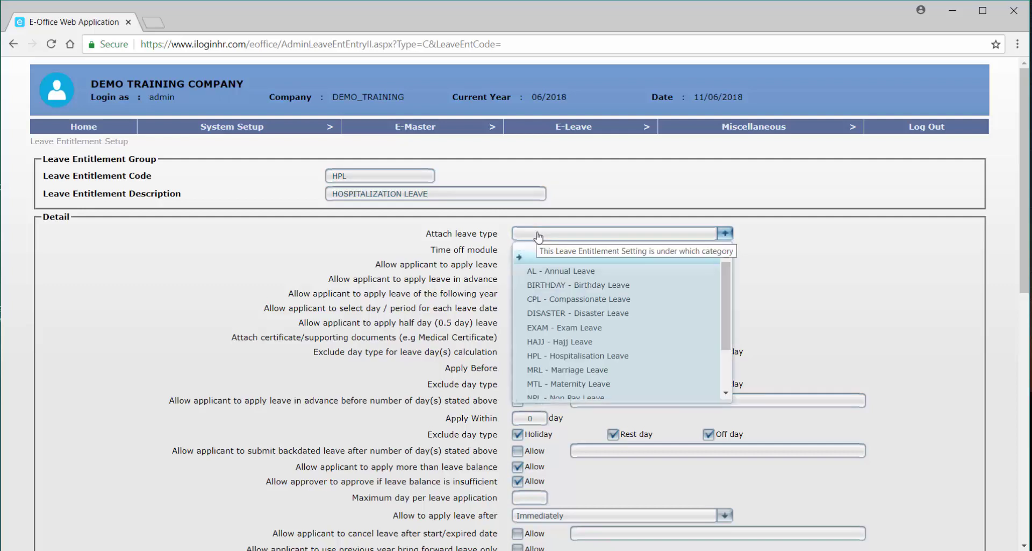
left_click(581, 356)
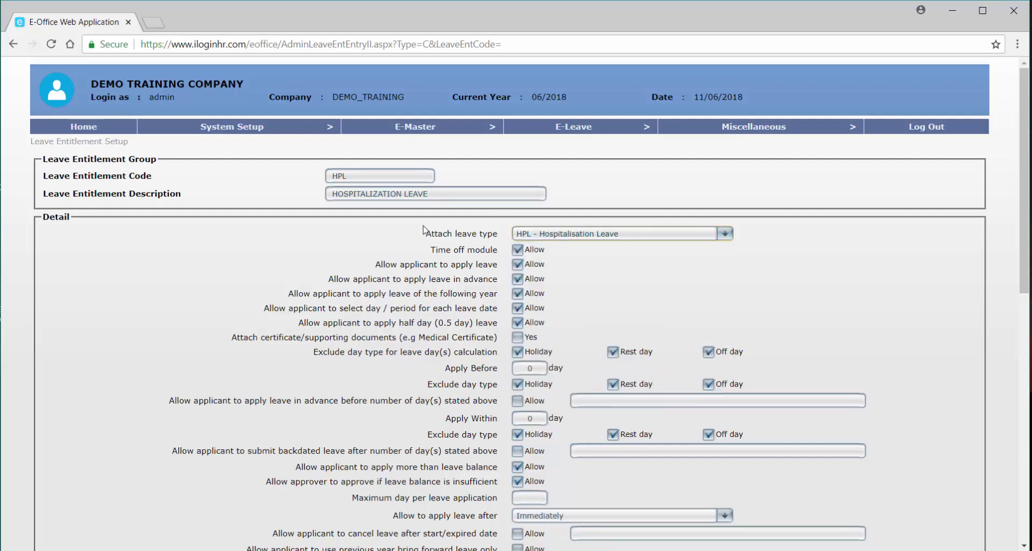
left_click(378, 194)
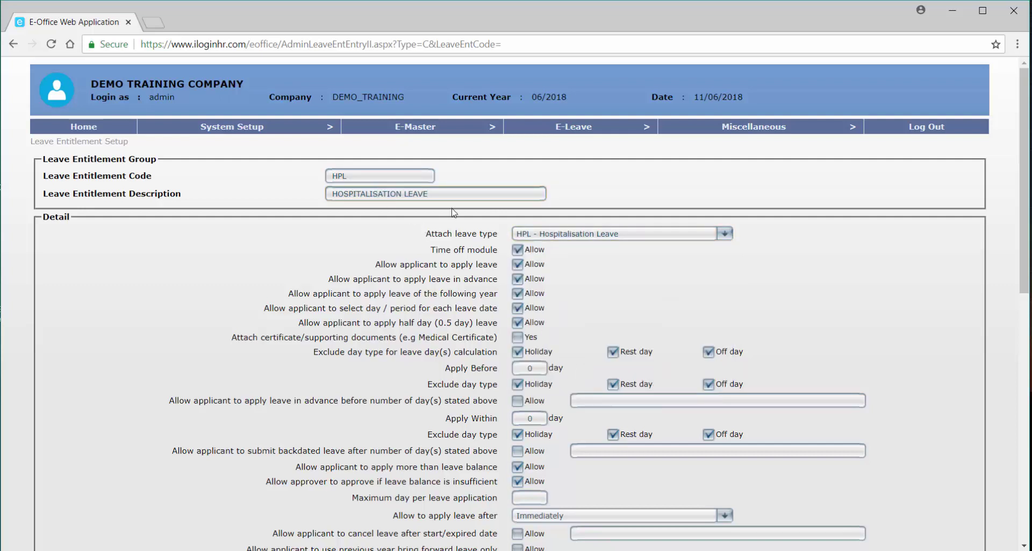
Turn off the time off module, require supporting documents, and stop excluding rest and off days.
left_click(534, 250)
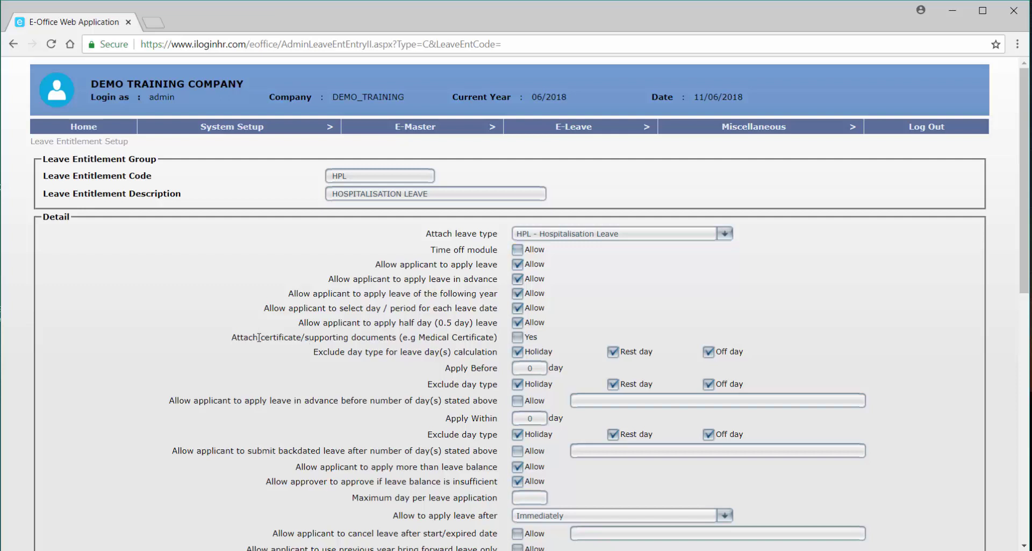
left_click_drag(259, 337, 401, 348)
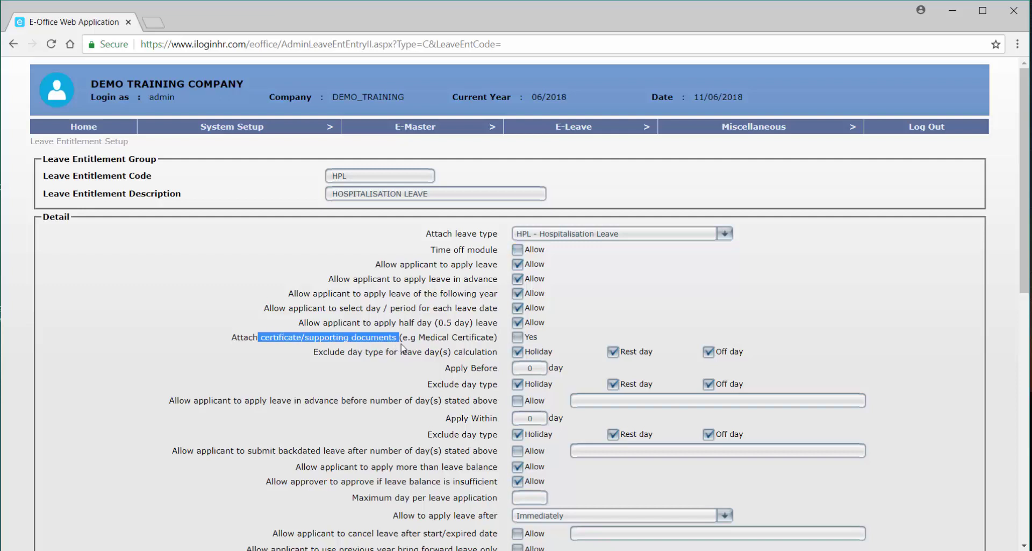
left_click(519, 340)
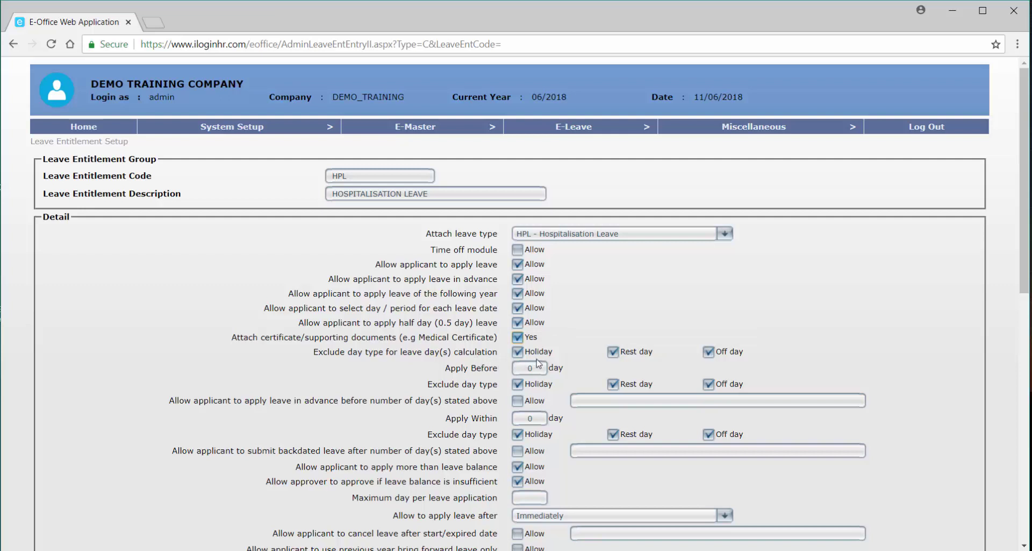
left_click(614, 352)
left_click(724, 357)
mouse_move(534, 376)
mouse_move(589, 340)
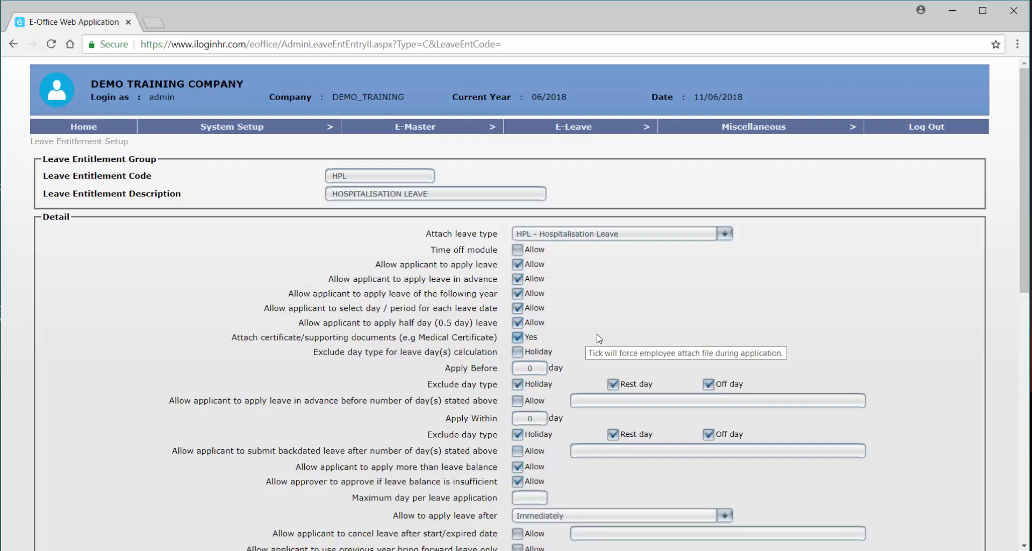
mouse_move(647, 357)
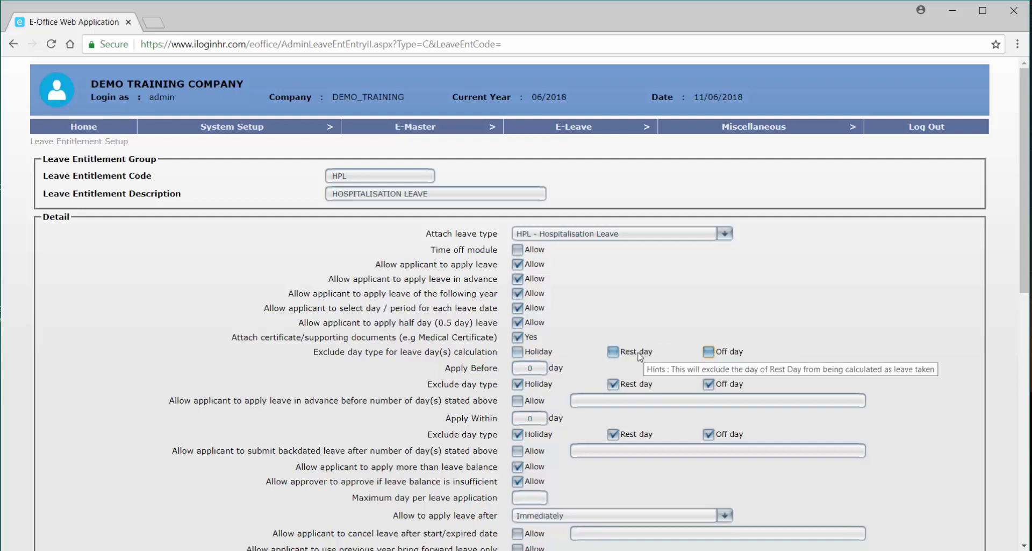
scroll(544, 372, "down", 1)
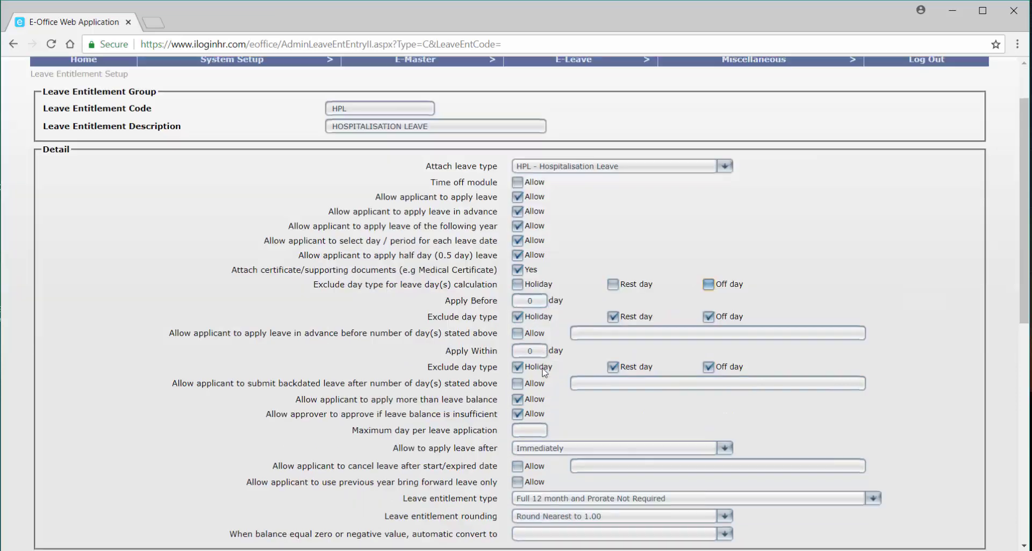
Allow advance HPL applications and untick holiday, rest and off-day exclusions for Apply Before and Within.
left_click(541, 318)
left_click(614, 319)
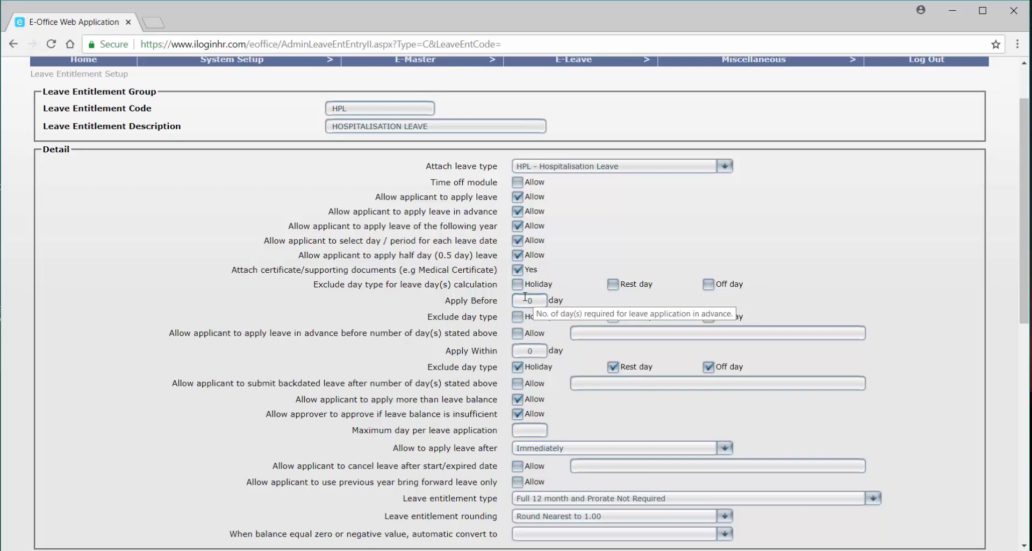
left_click(529, 334)
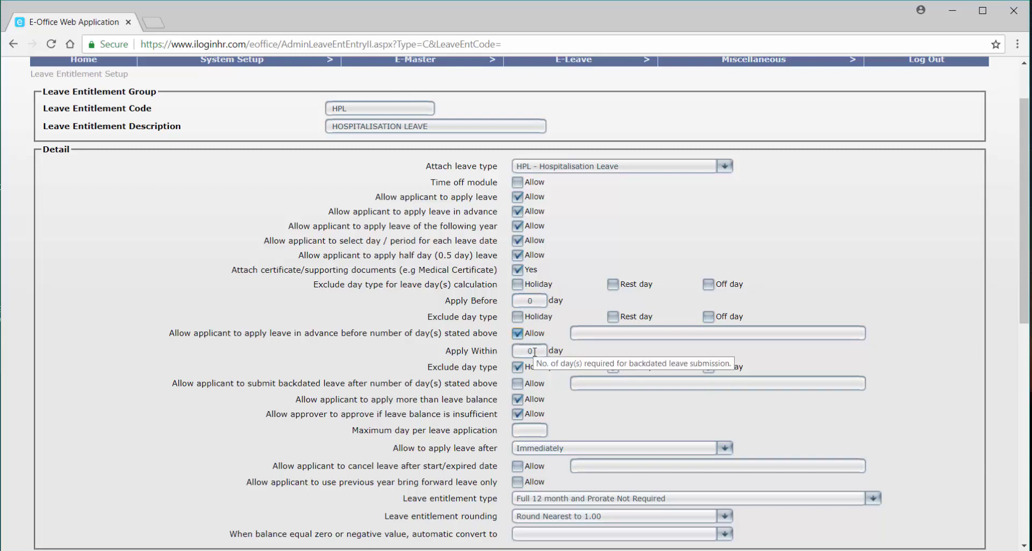
key("Tab")
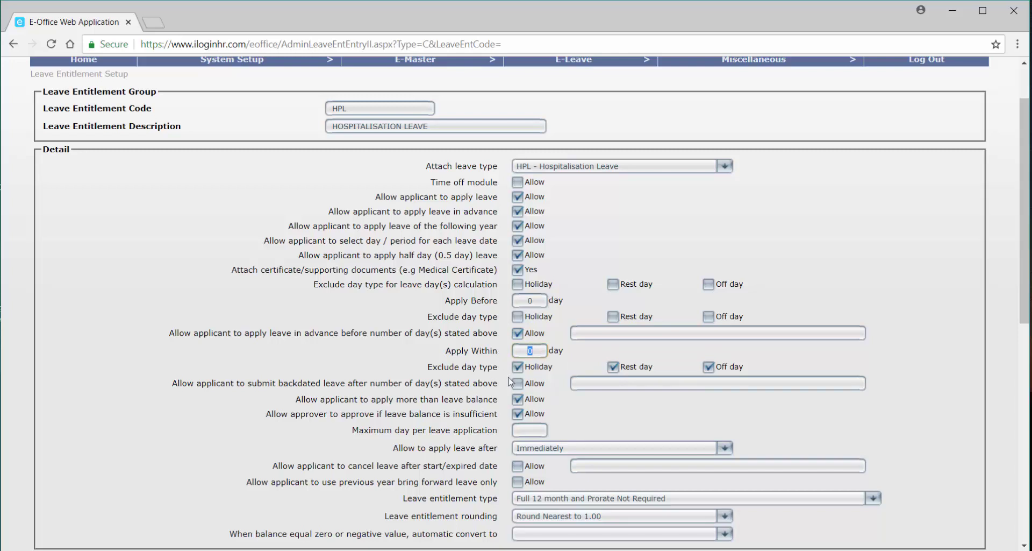
left_click(517, 367)
left_click(612, 367)
left_click(530, 351)
Enter 50 Apply Within days, allow backdating, disallow over-balance leave, and set a 46-day application maximum.
mouse_move(661, 366)
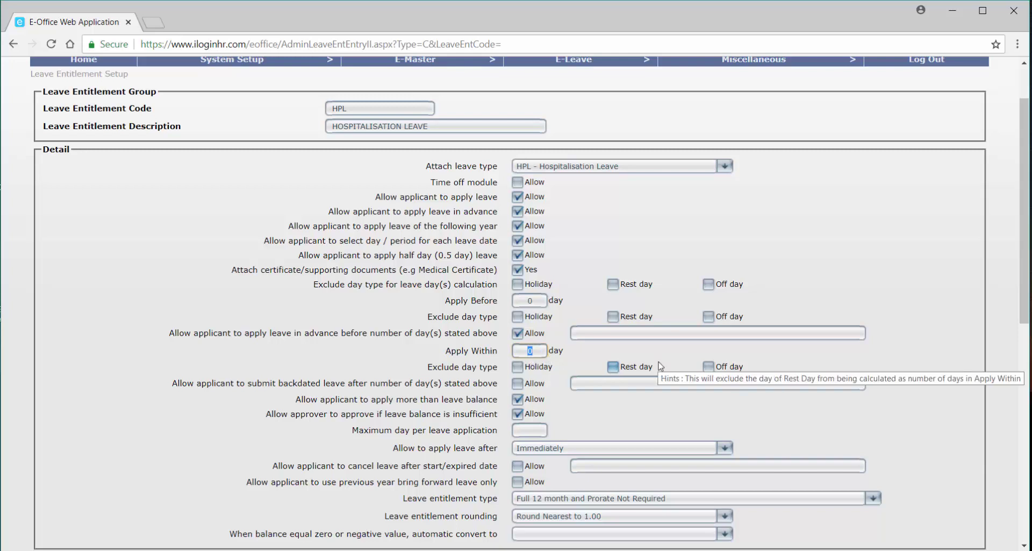
type("50")
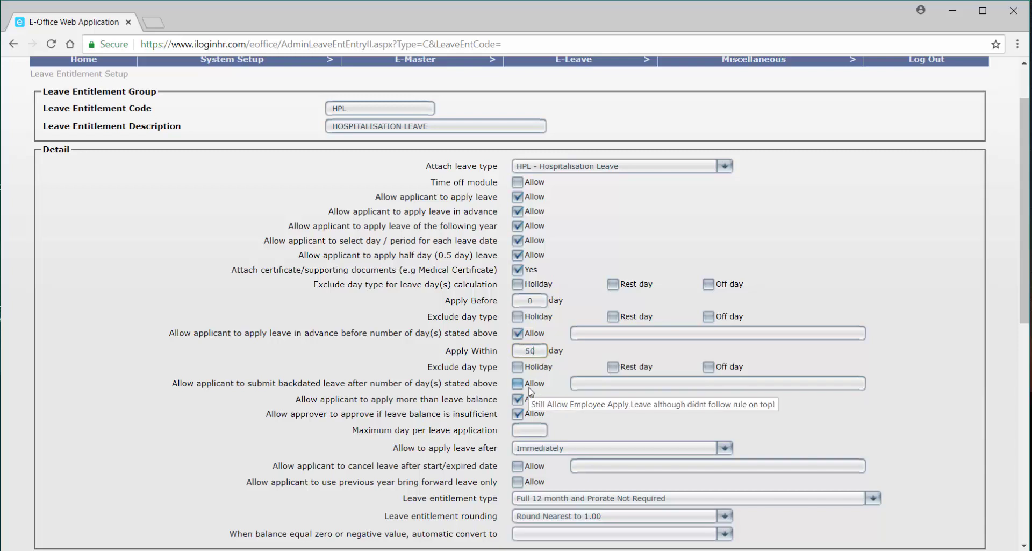
left_click(519, 384)
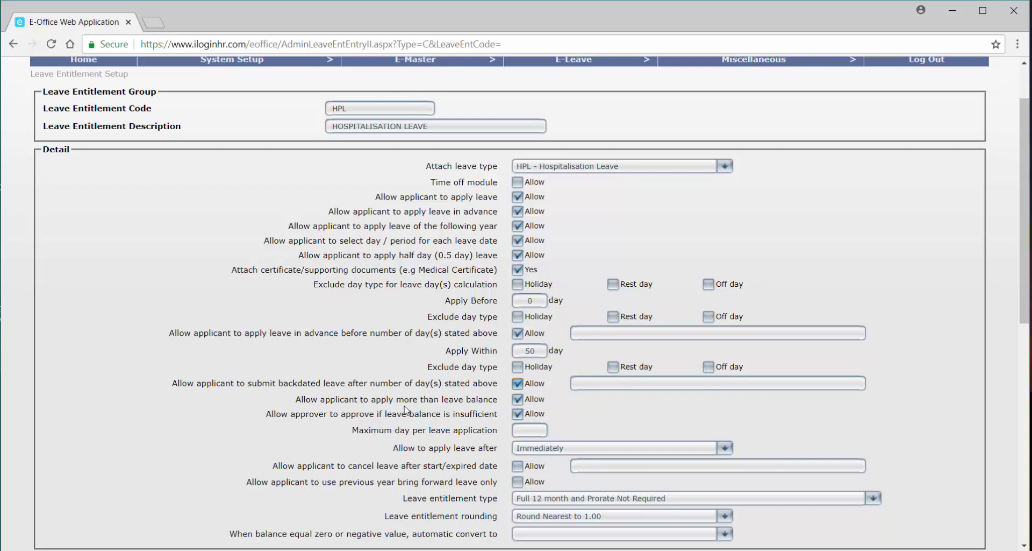
left_click(517, 399)
left_click(517, 413)
left_click(537, 429)
type("46")
Enter LATE SUBMISSION as the HPL backdated-leave remark.
scroll(546, 448, "down", 3)
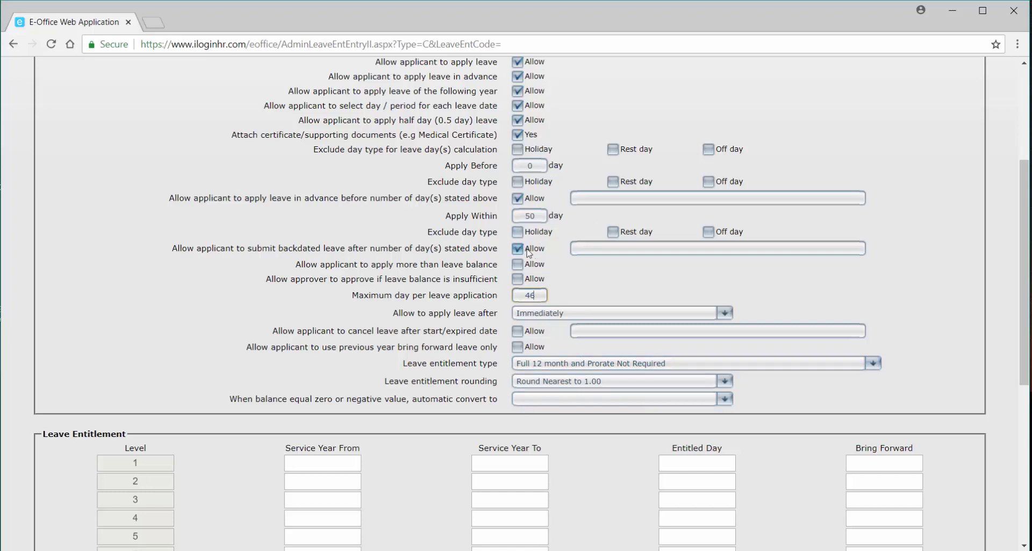
left_click(585, 249)
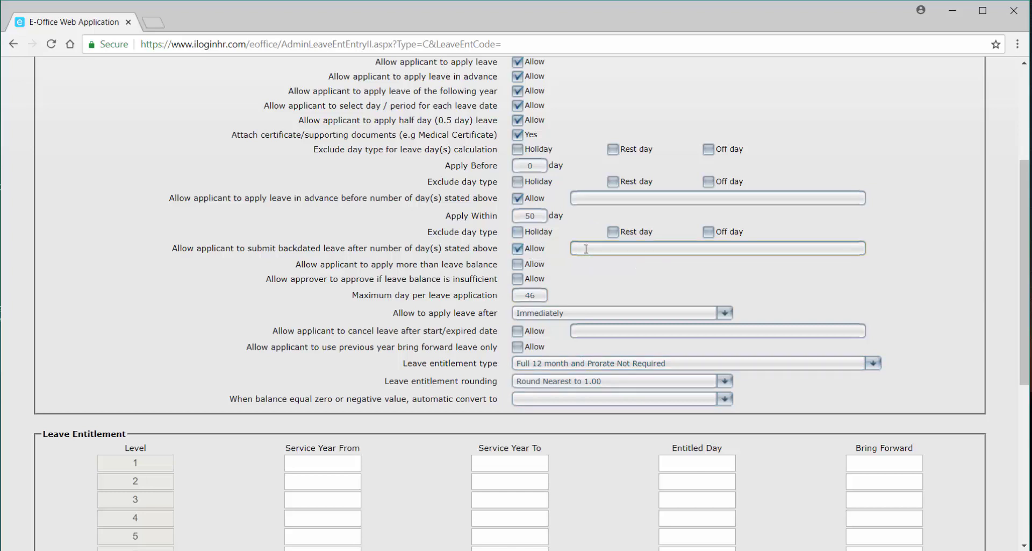
type("LATE SUBMISSION")
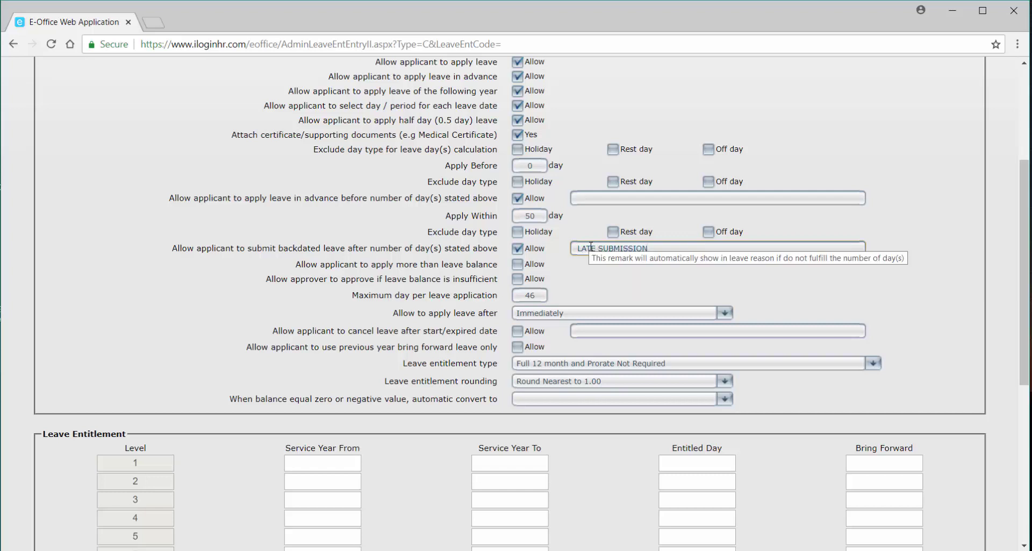
mouse_move(575, 240)
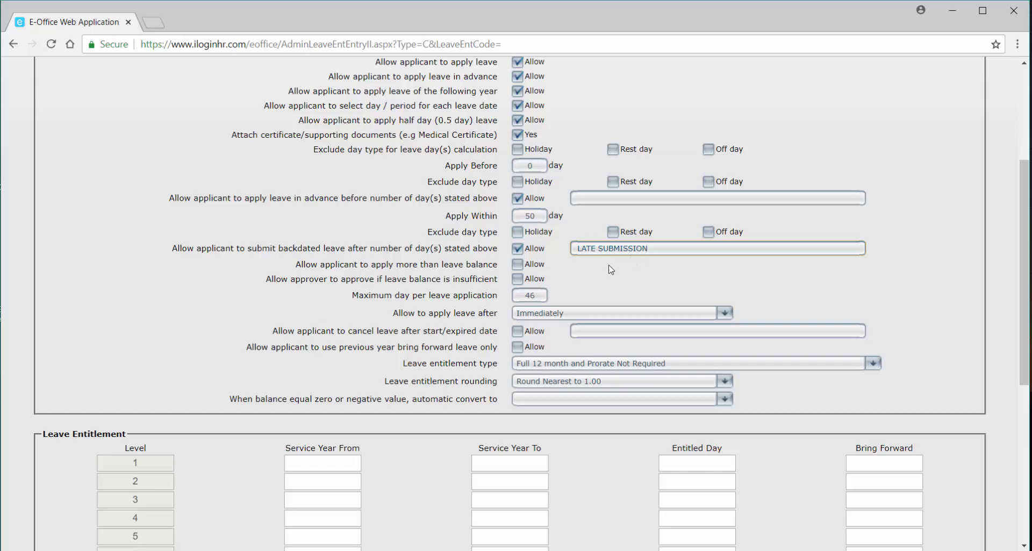
scroll(481, 419, "down", 1)
left_click(345, 401)
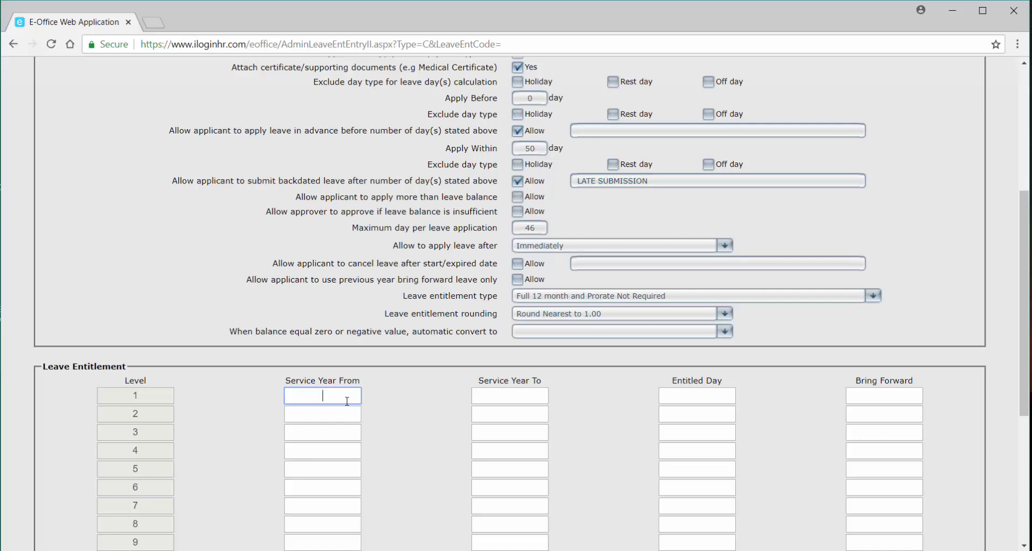
Fill level 1: service years 0.00–2.00, 46 entitled days, 0 bring forward.
type("0.00")
left_click(533, 399)
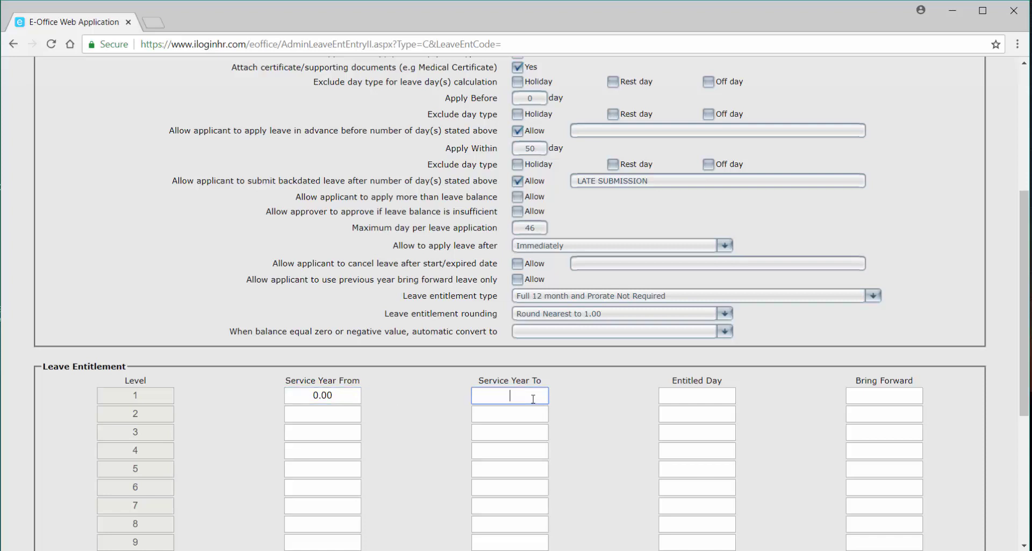
type("2.00")
left_click(711, 402)
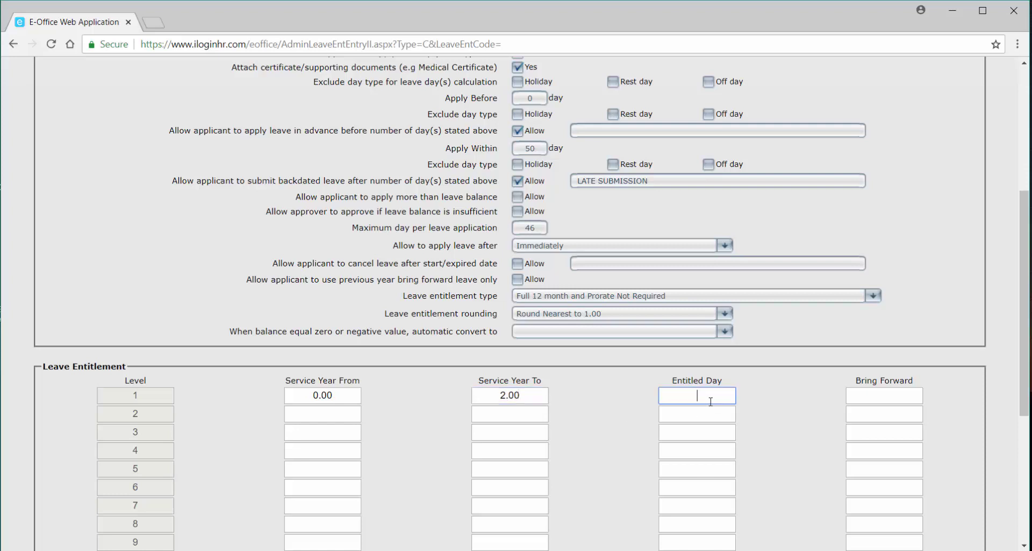
type("46")
left_click(863, 398)
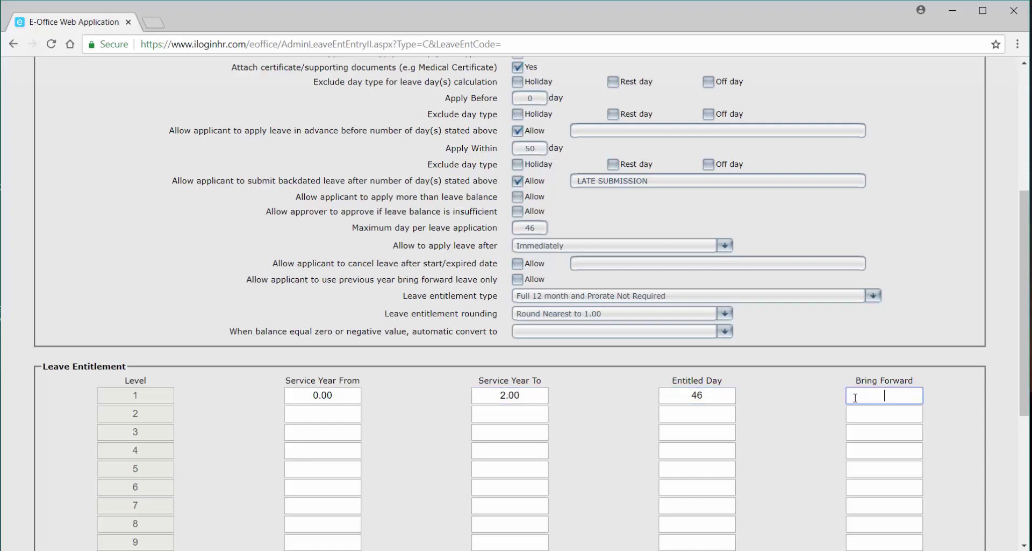
type("0")
left_click_drag(718, 396, 684, 396)
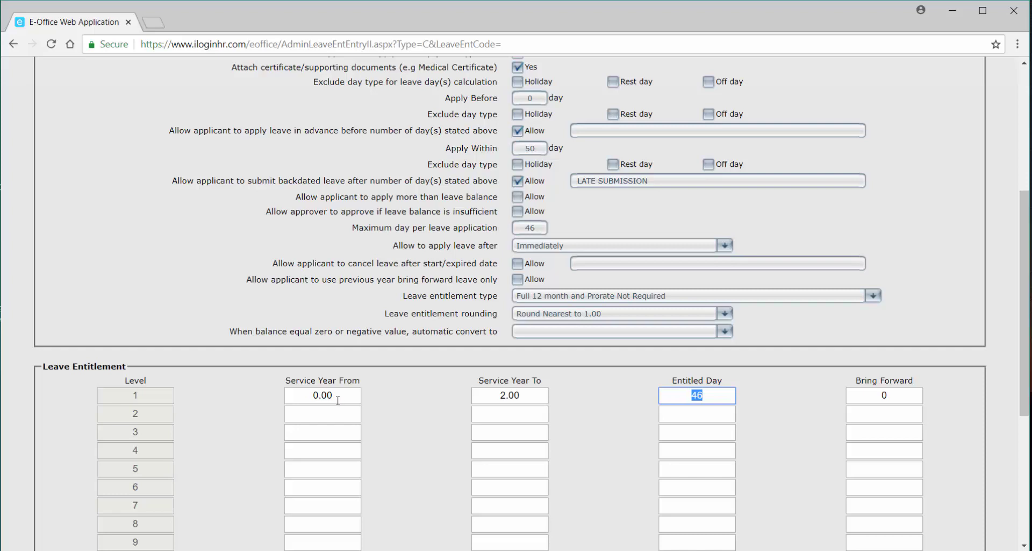
Fill level 2: service years 2.01–5.00, 42 entitled days, 0 bring forward.
left_click(326, 415)
type("2.0")
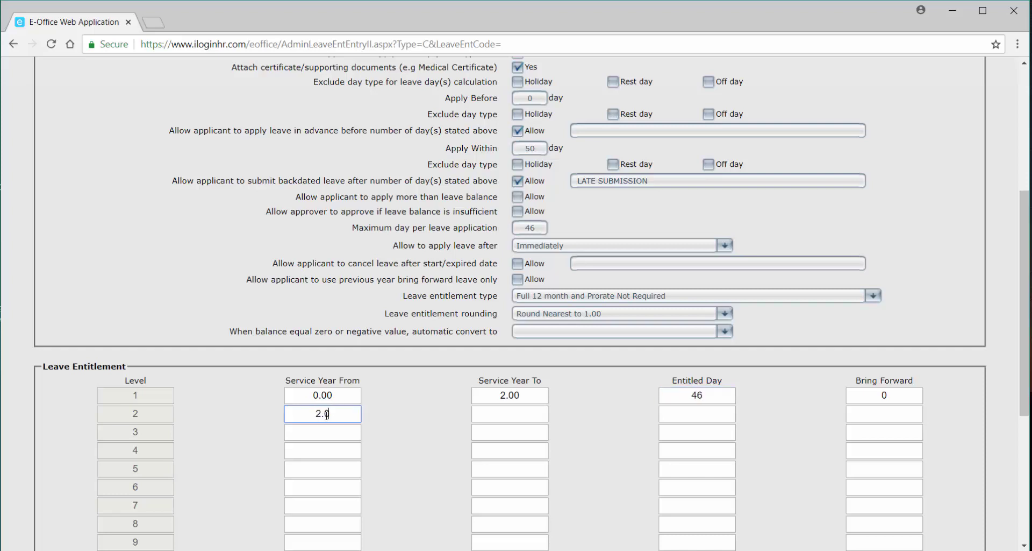
type("1")
left_click(510, 413)
type("5.01")
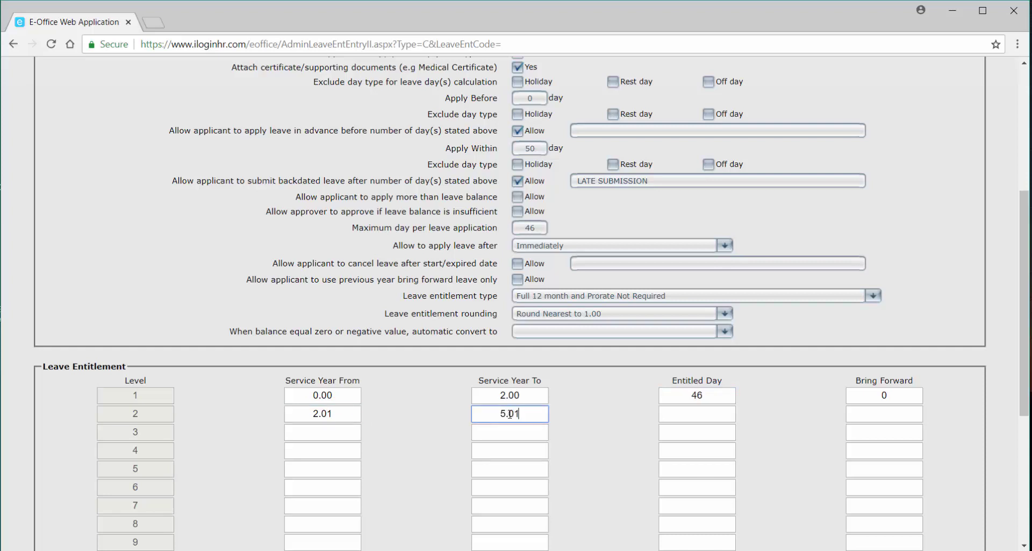
key("BackSpace")
type("0")
left_click(688, 420)
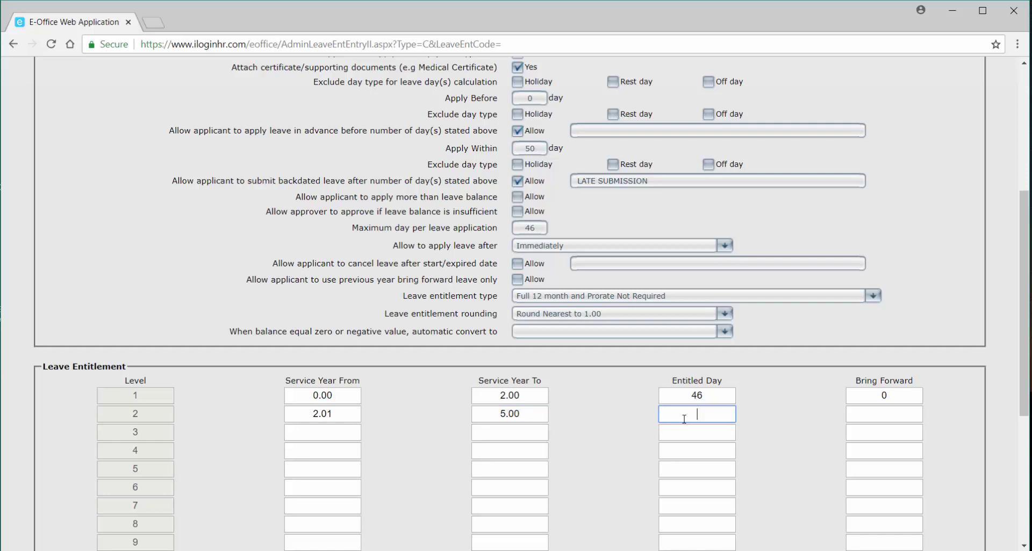
type("42")
left_click(874, 408)
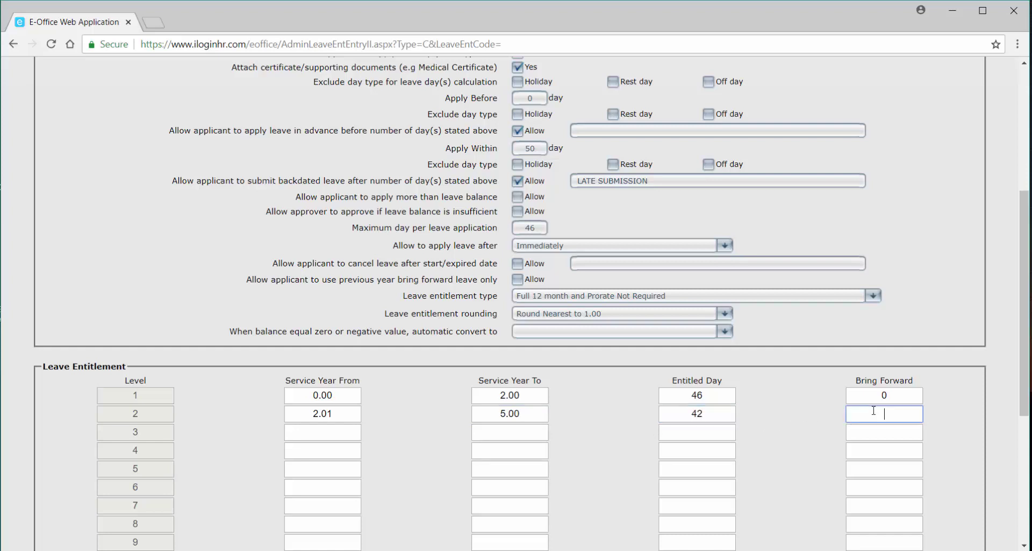
type("0")
Fill level 3: service years 5.01–99.00, 38 entitled days, 0 bring forward.
left_click(330, 435)
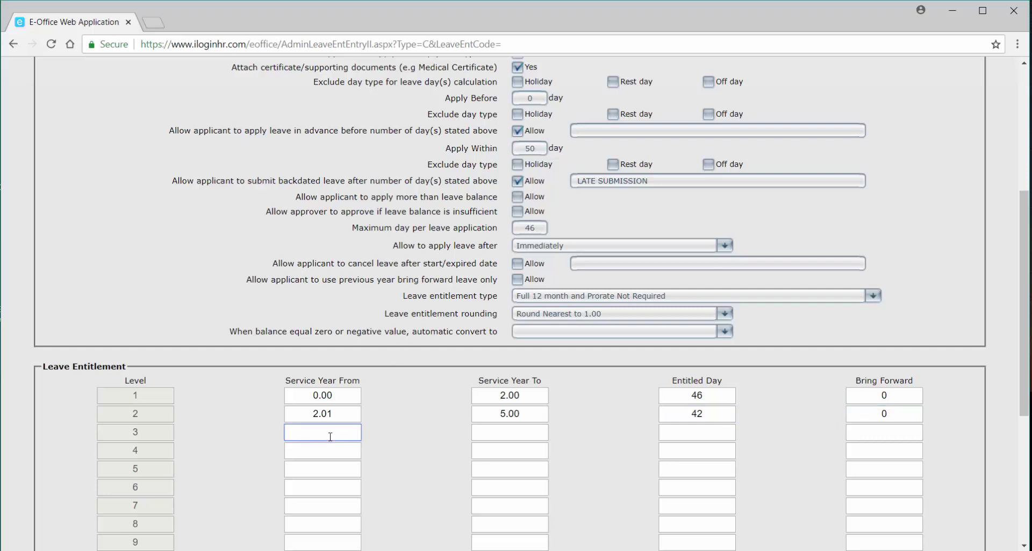
type("5.01")
key("Tab")
type("99")
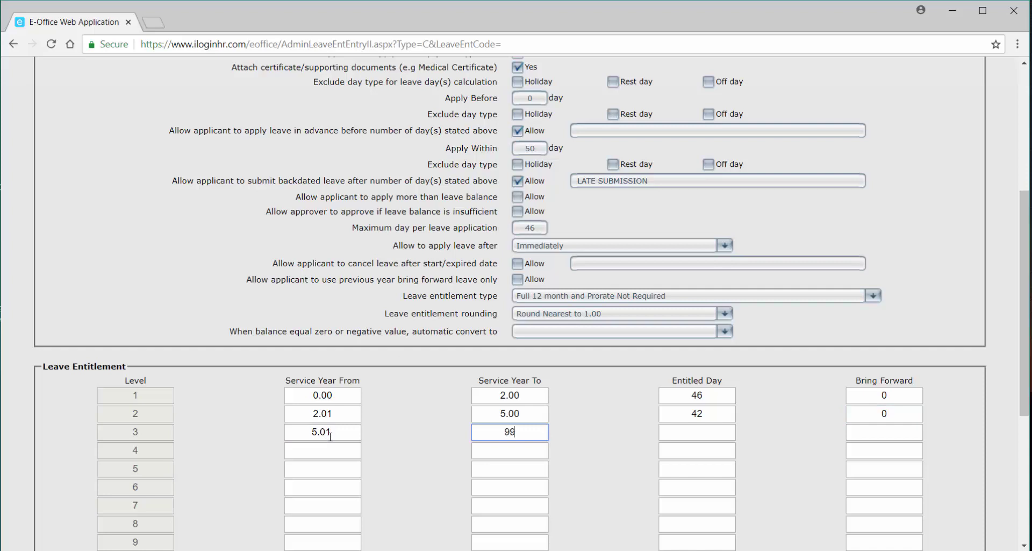
type(".00")
left_click(719, 437)
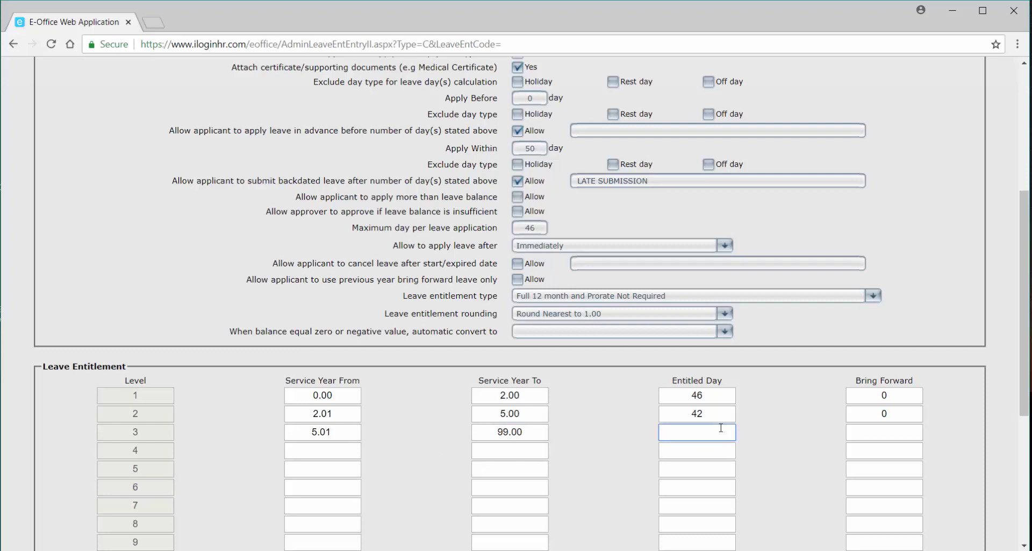
type("38")
left_click(910, 434)
type("0")
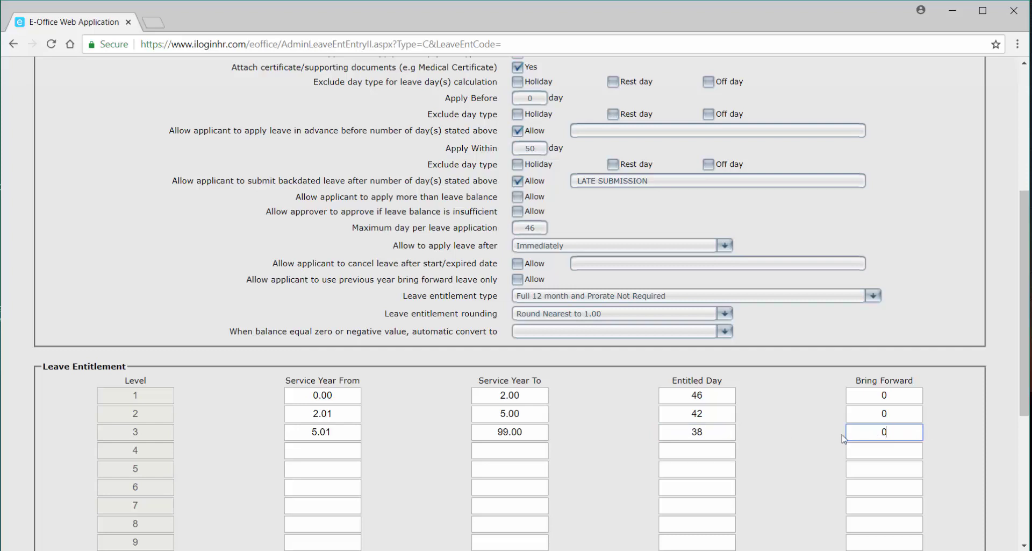
scroll(842, 440, "down", 1)
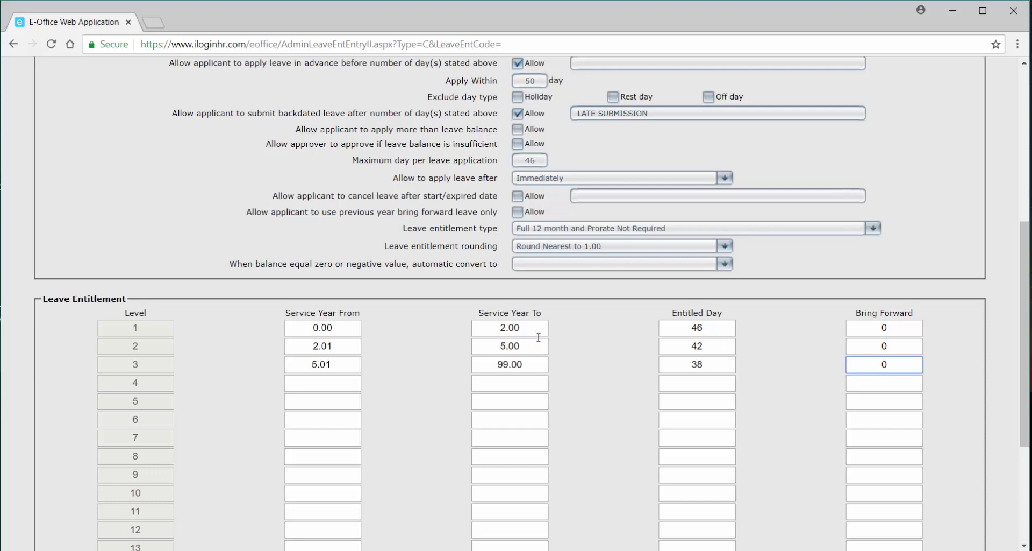
Save the HPL entitlement and open a blank new entitlement form.
scroll(417, 417, "down", 4)
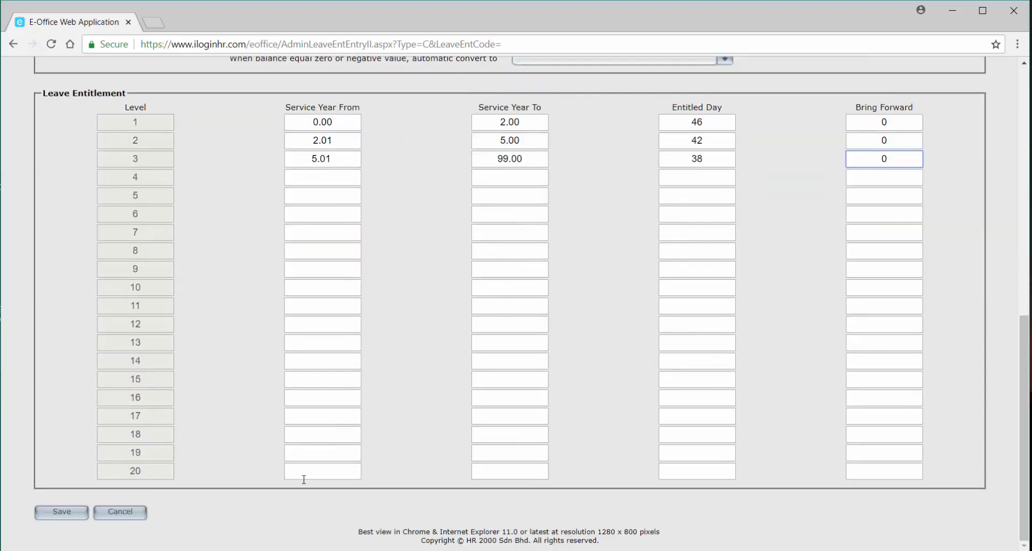
left_click(62, 511)
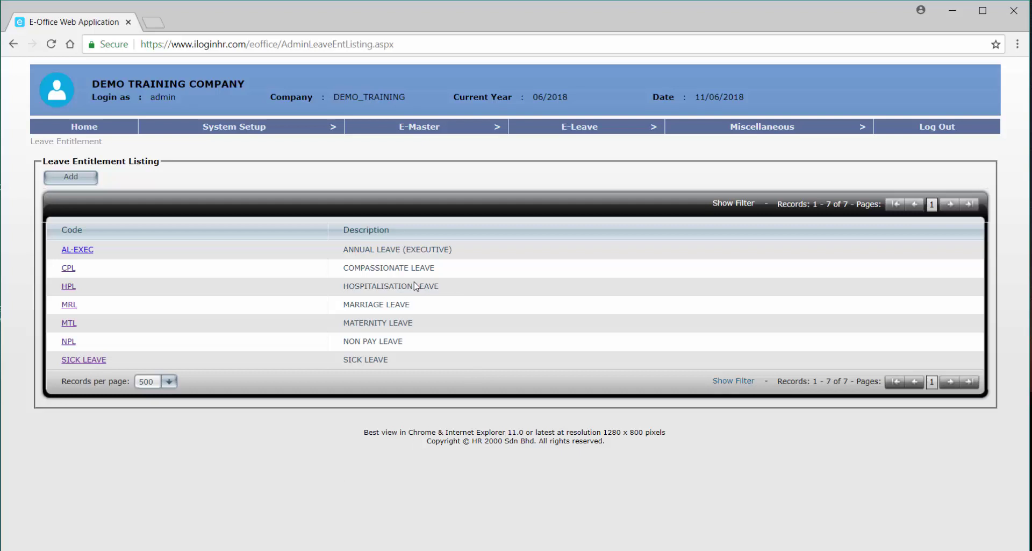
left_click(71, 181)
Enter code RPL, description REPLACEMENT LEAVE, attach RPL - Replacement Leave, and turn off the time off module option.
left_click(373, 178)
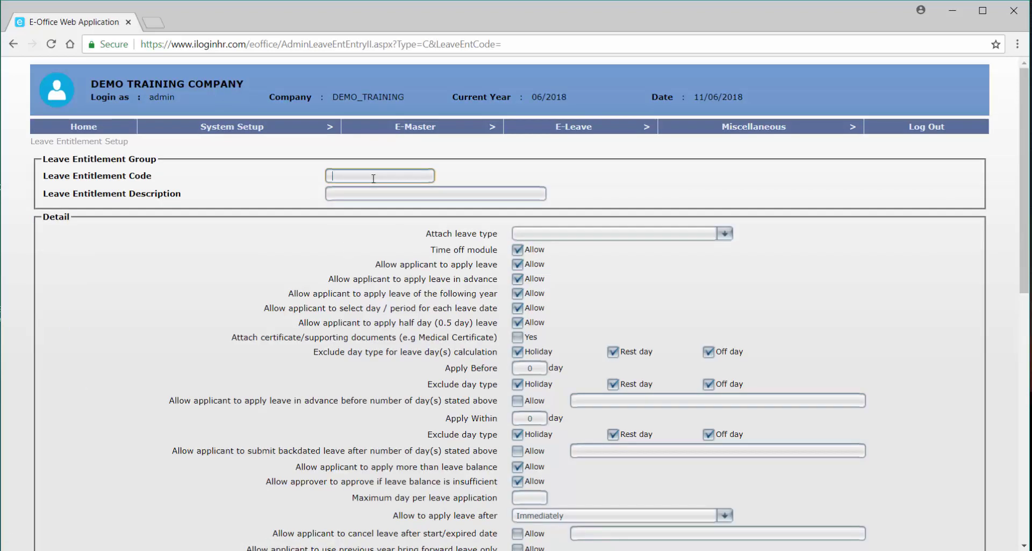
type("RPL")
key("Tab")
type("REPLACE")
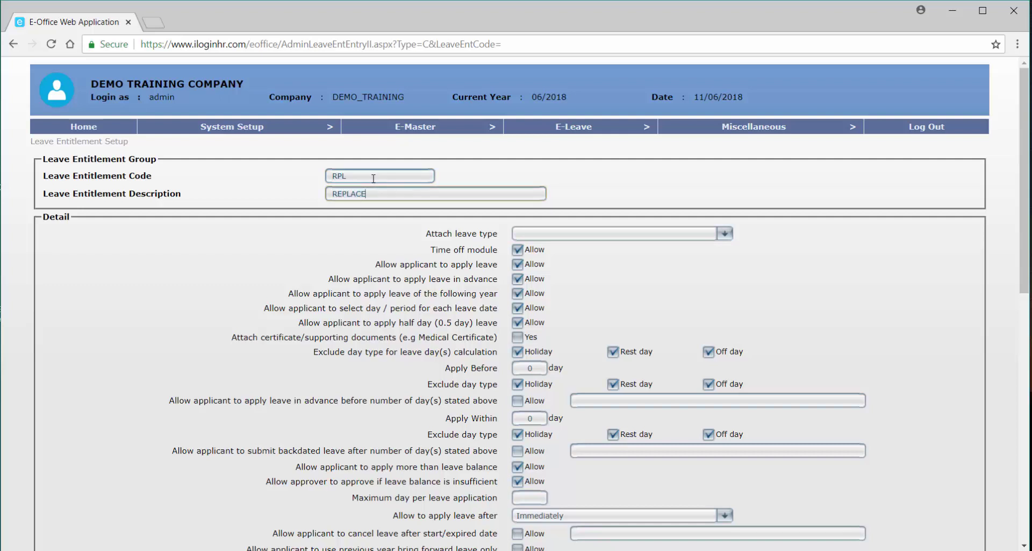
type("MENT LEAVE")
left_click(571, 236)
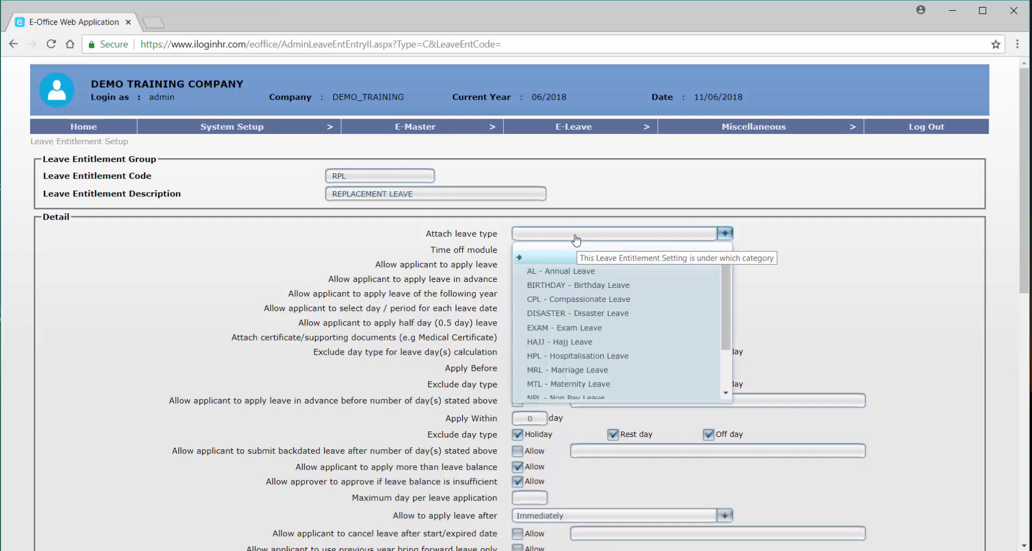
scroll(575, 269, "down", 3)
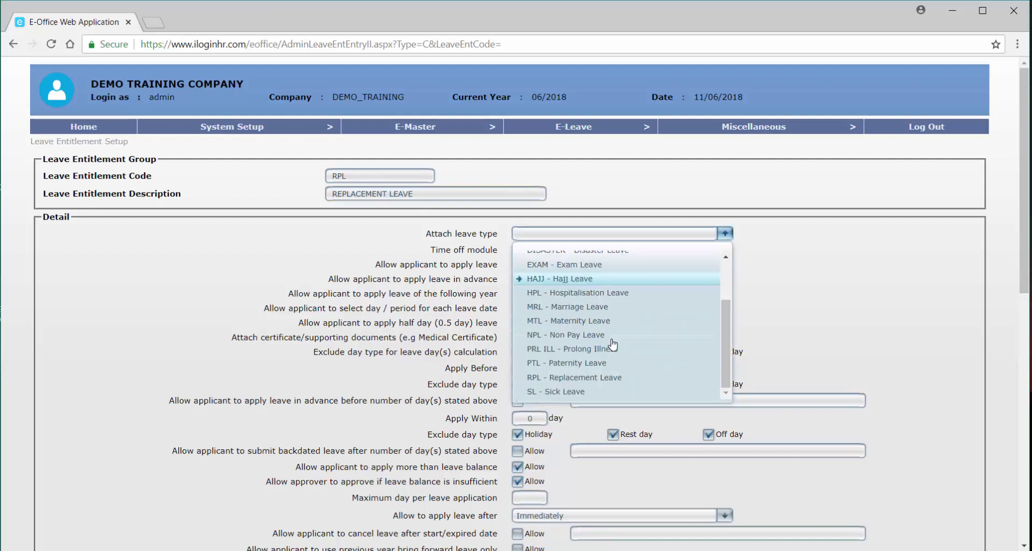
left_click(615, 377)
left_click(535, 253)
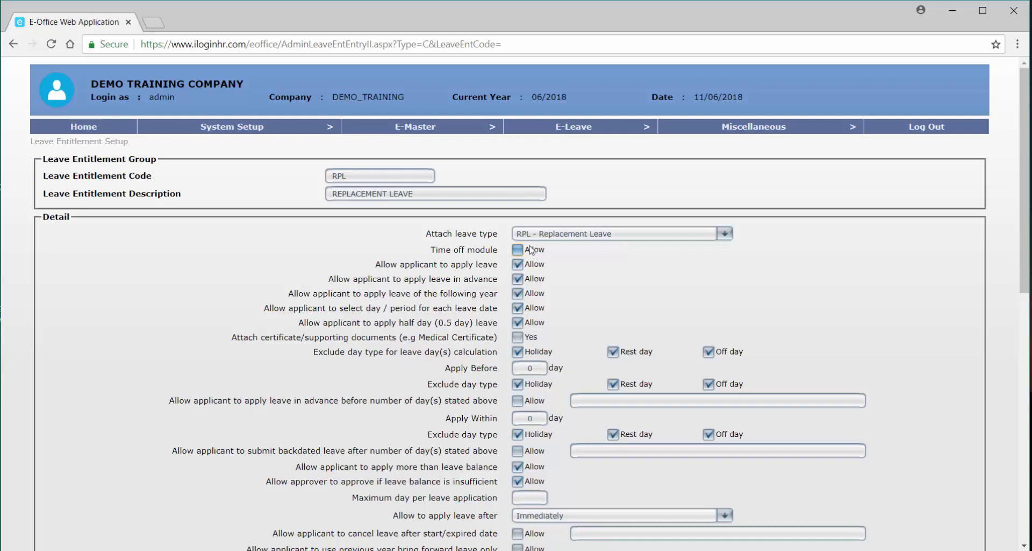
Set Apply Before to 5 days with no excluded day types, allowing advance applications with exception EMERGENCY LEAVE.
mouse_move(515, 387)
scroll(521, 391, "down", 1)
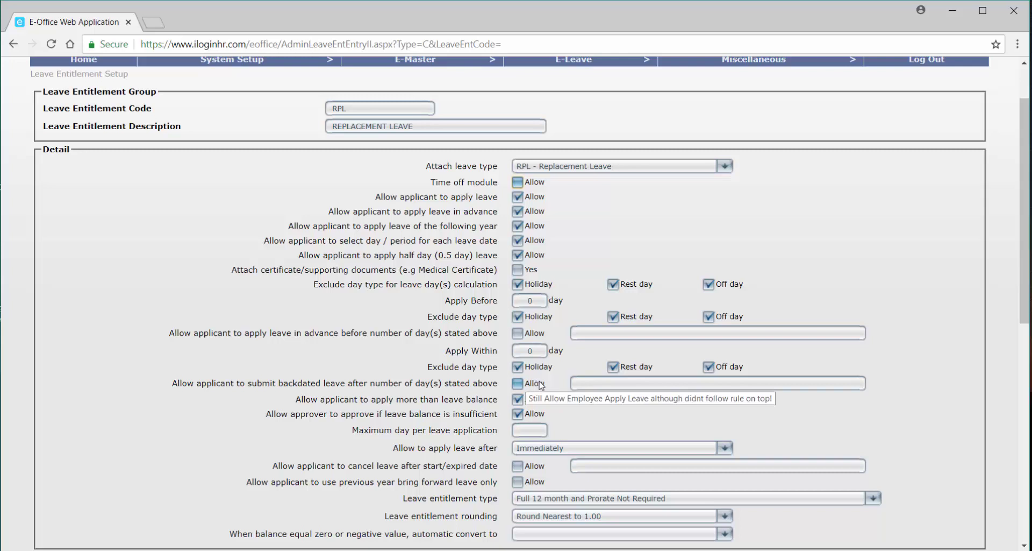
scroll(541, 386, "up", 1)
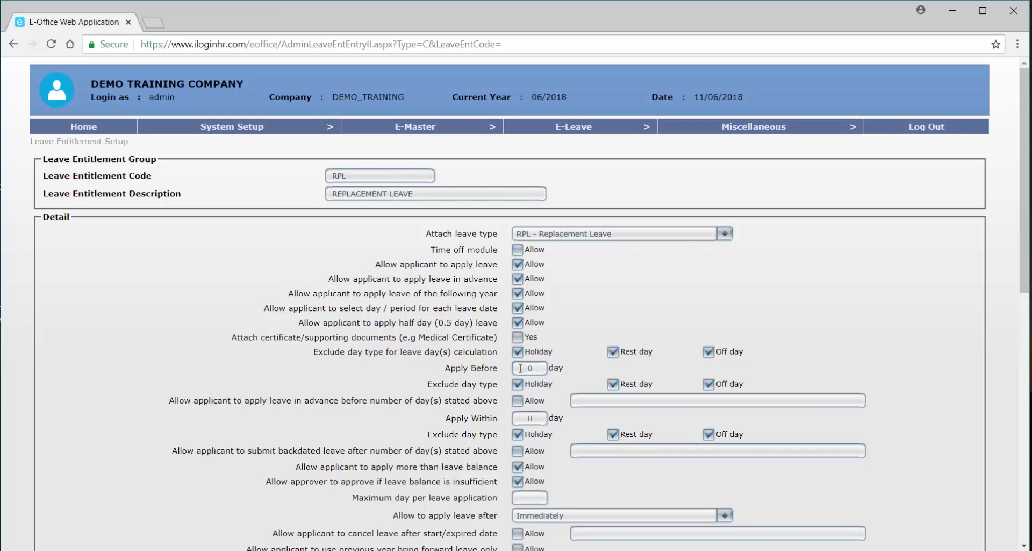
double_click(529, 368)
type("5")
left_click(517, 384)
left_click(613, 384)
left_click(708, 384)
left_click(517, 400)
left_click(591, 401)
type("EM")
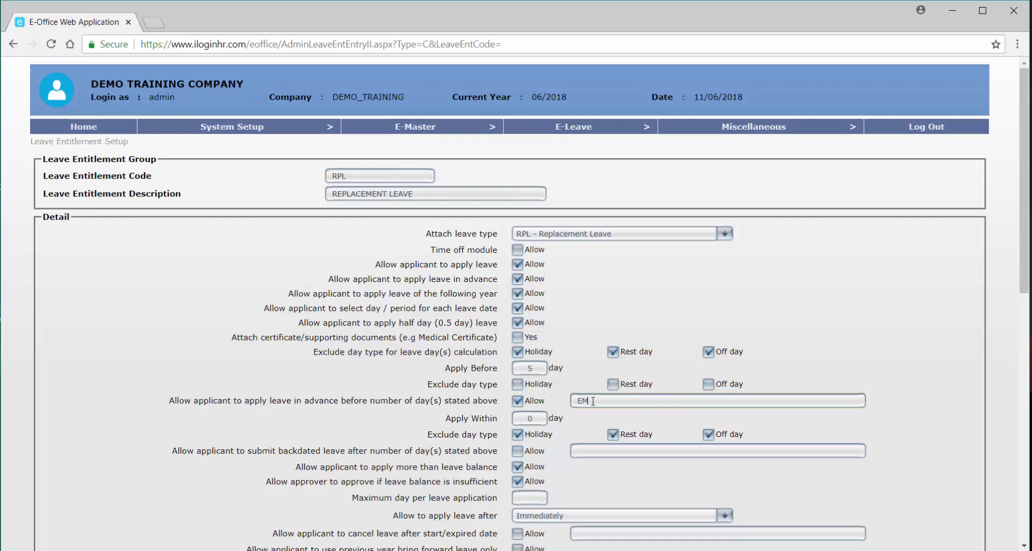
type("ERGENV")
type("Y LEAVE")
Clear backdated day exclusions, allow backdated applications, and reuse EMERGENCY LEAVE as the backdated exception.
scroll(529, 328, "down", 2)
left_click(518, 299)
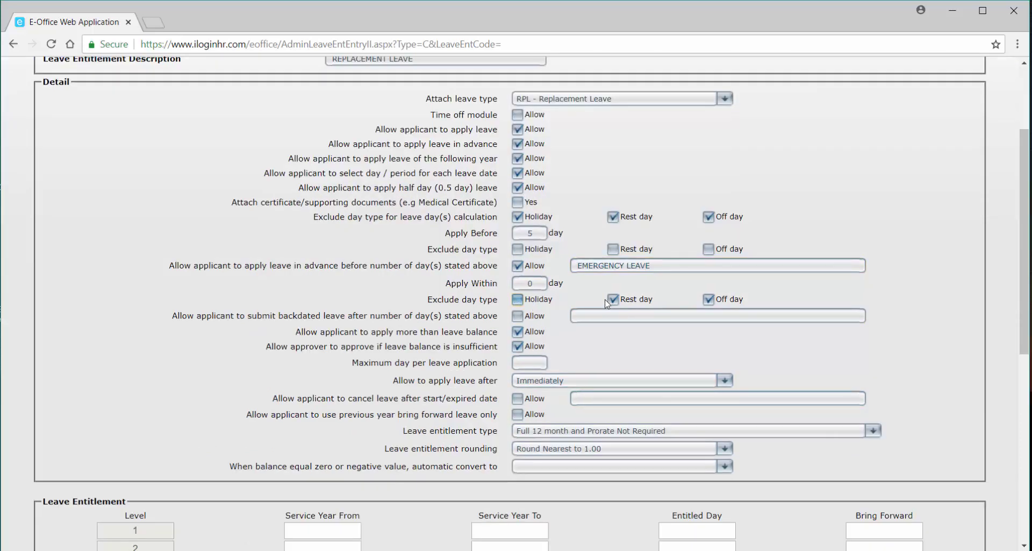
left_click(613, 298)
left_click(708, 299)
left_click(517, 315)
left_click_drag(653, 265, 523, 258)
key("ctrl+c")
left_click(659, 317)
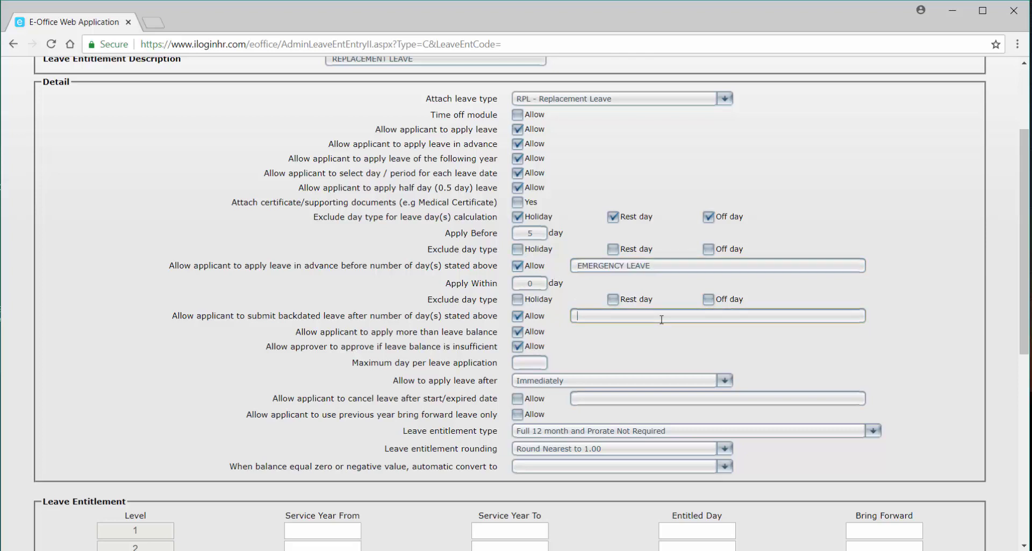
key("ctrl+v")
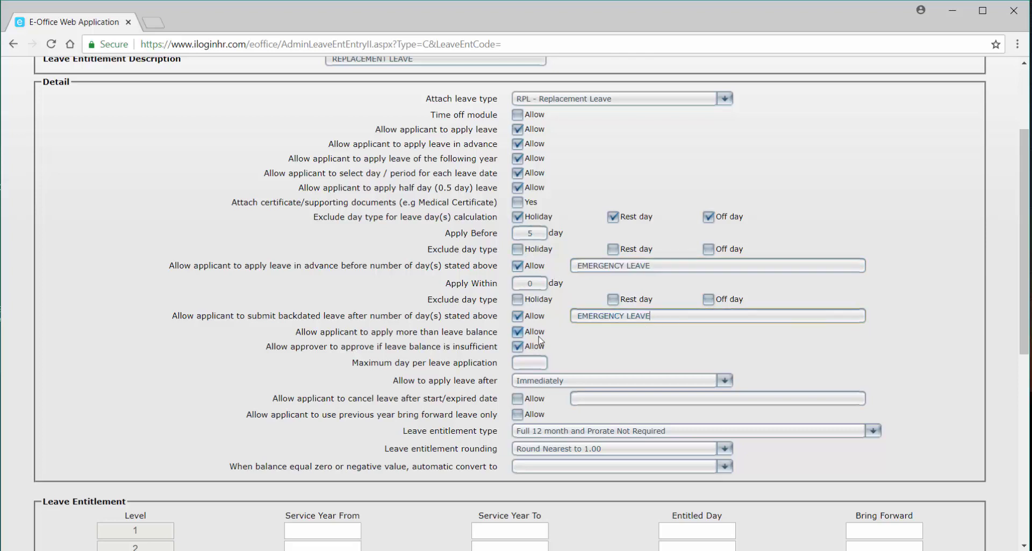
Block applying or approving beyond the leave balance and cap applications at 99 days.
left_click(535, 331)
left_click(535, 347)
left_click(531, 362)
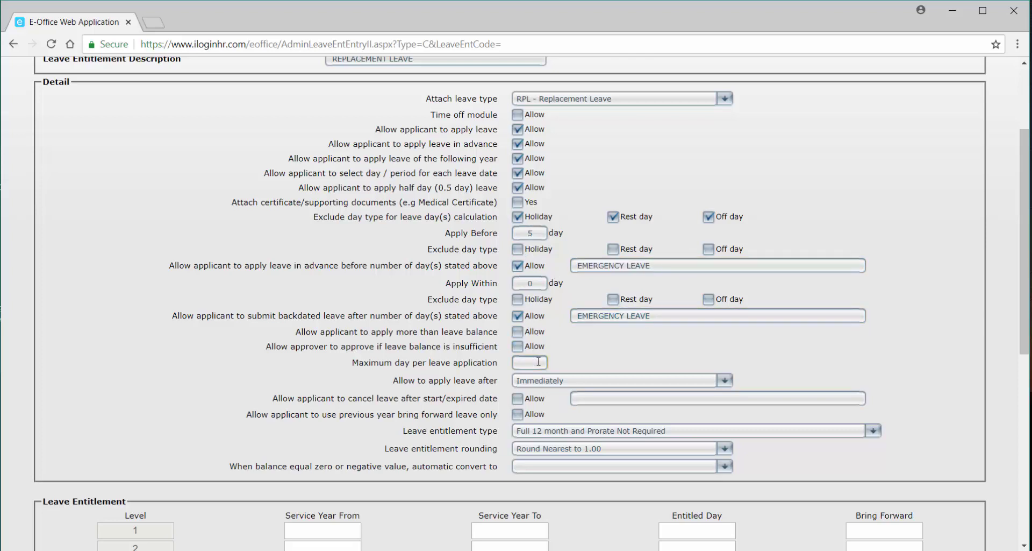
type("99")
scroll(562, 363, "down", 3)
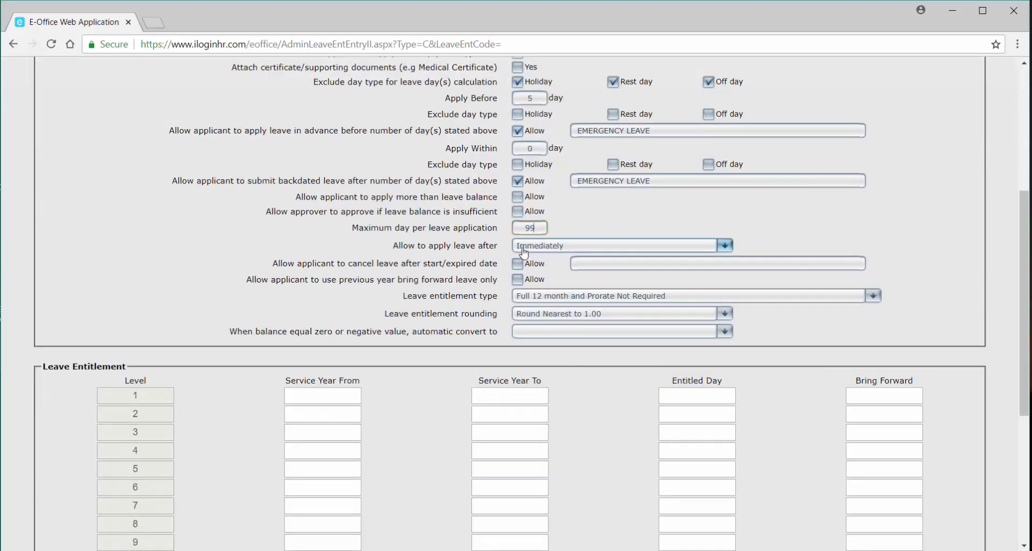
Fill level 1 with service years 0.00 to 99.00, 0 entitled days and 99.00 bring forward.
type("0")
left_click(333, 394)
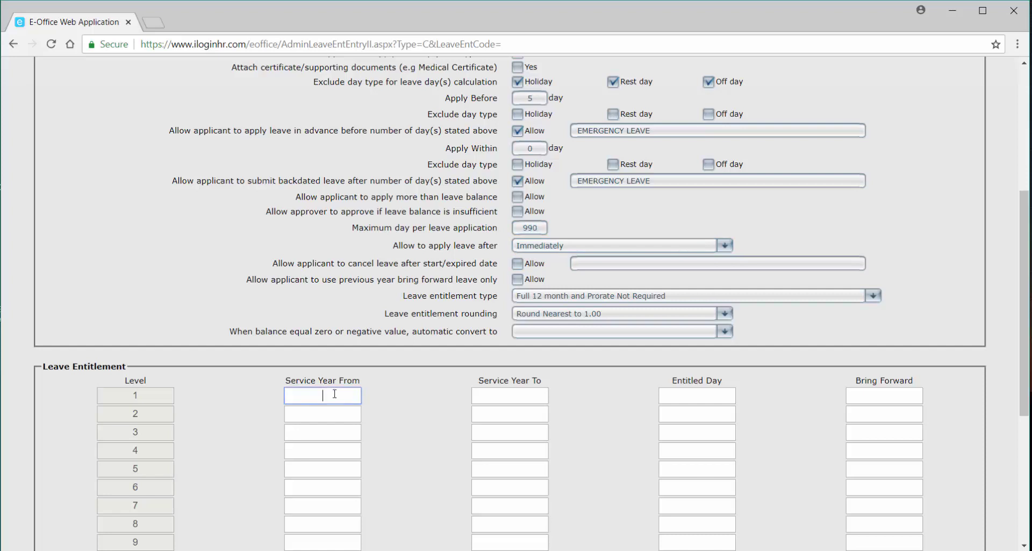
type("0.00")
left_click(503, 397)
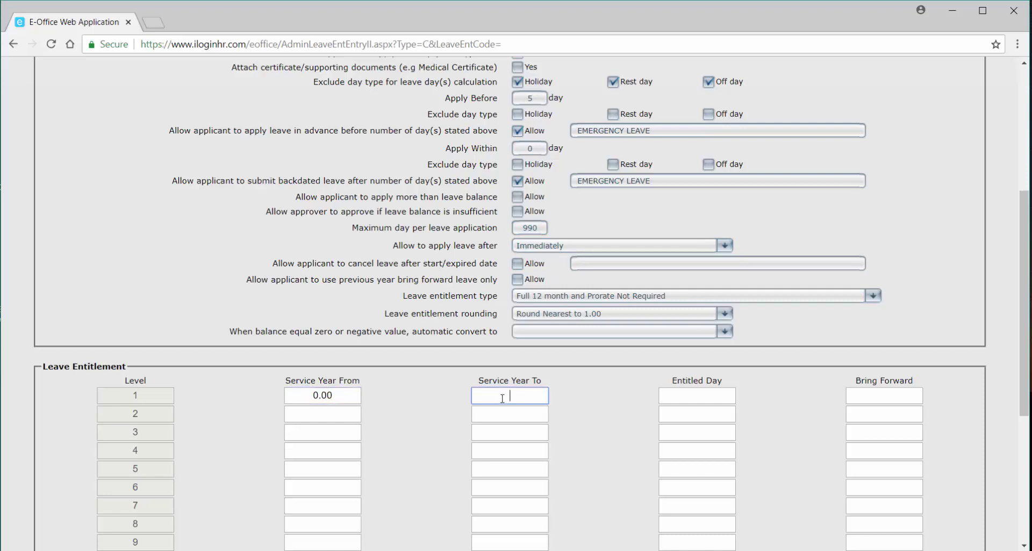
type("99.00")
left_click(698, 391)
type("0")
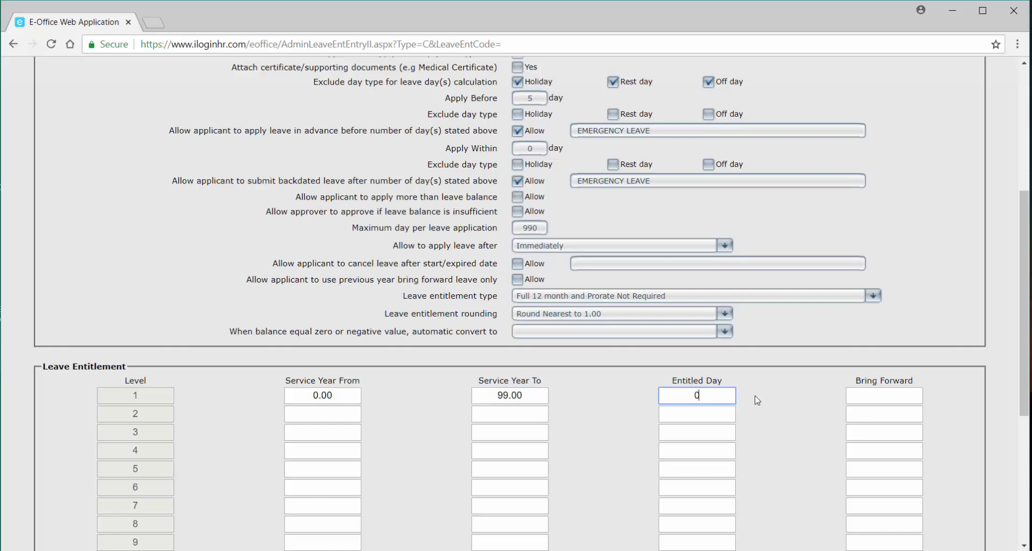
left_click(883, 395)
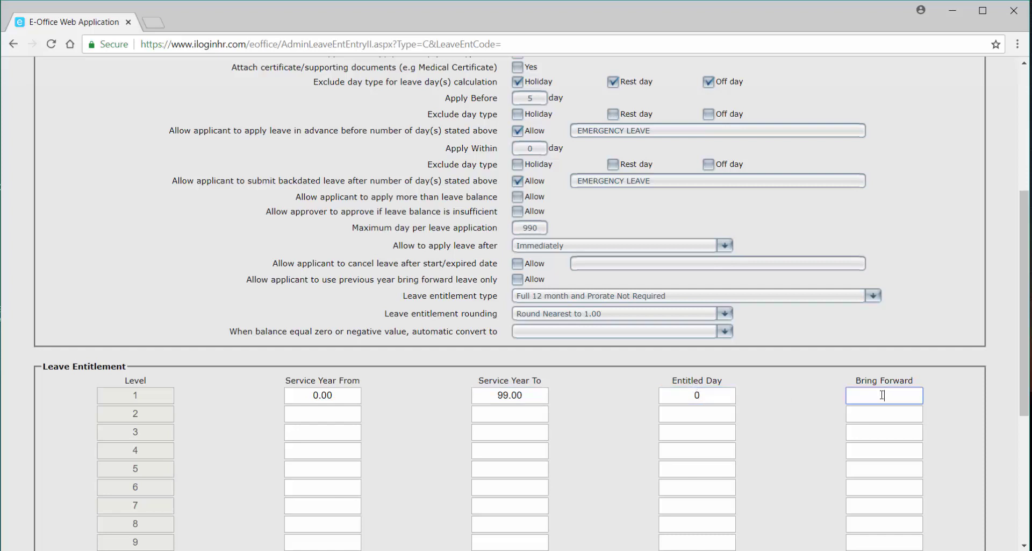
type("99.00")
double_click(693, 394)
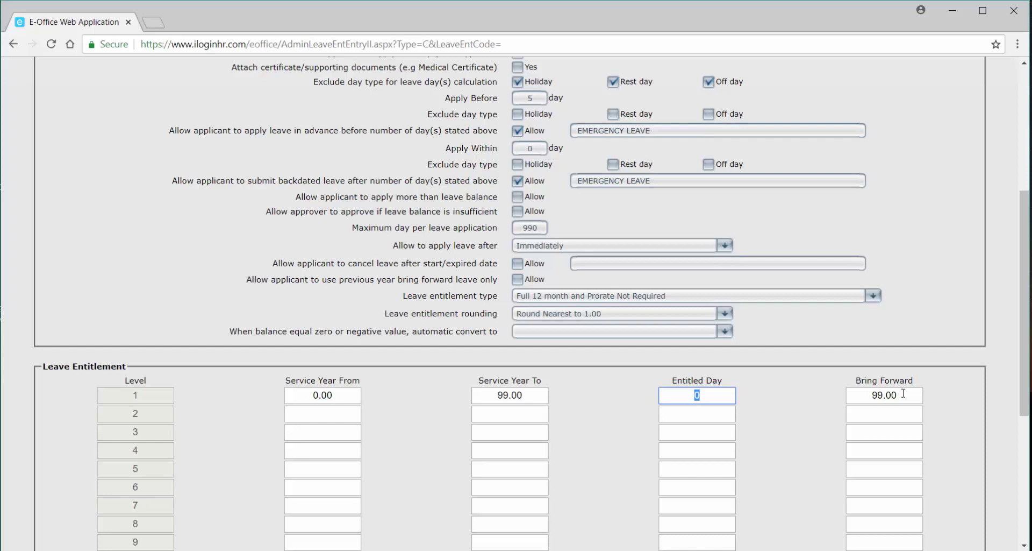
left_click(859, 393)
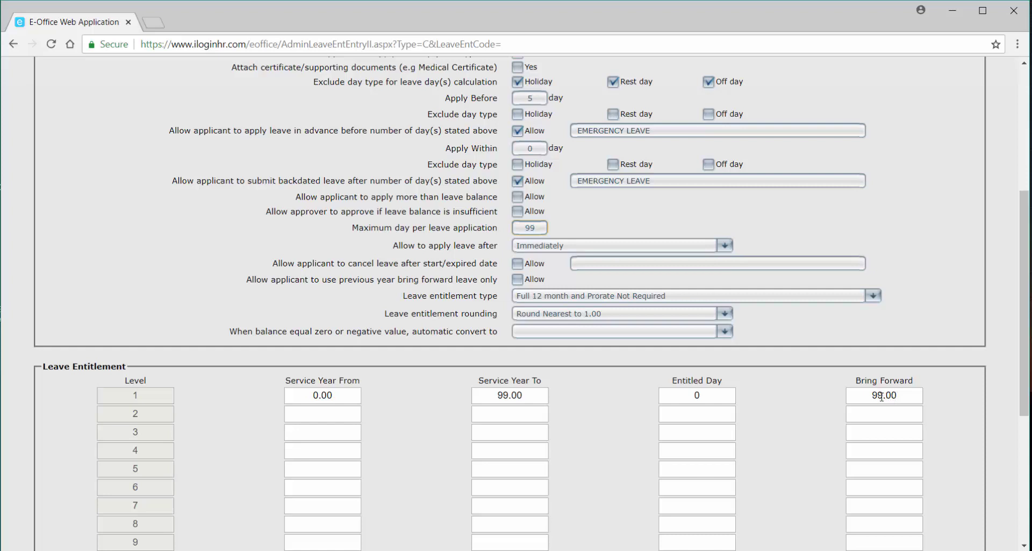
Save the RPL Replacement Leave entitlement group.
scroll(648, 418, "down", 1)
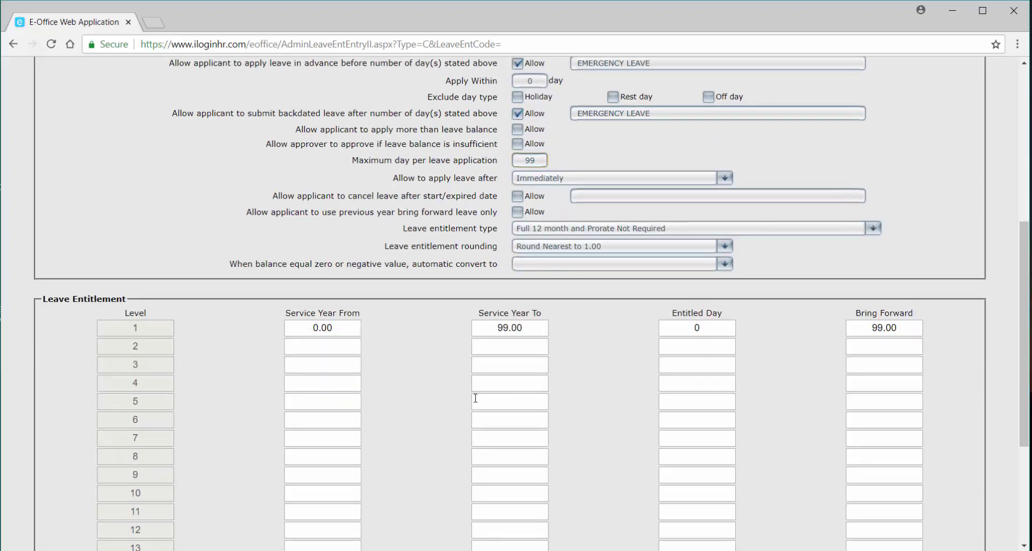
scroll(475, 400, "down", 2)
scroll(475, 400, "down", 1)
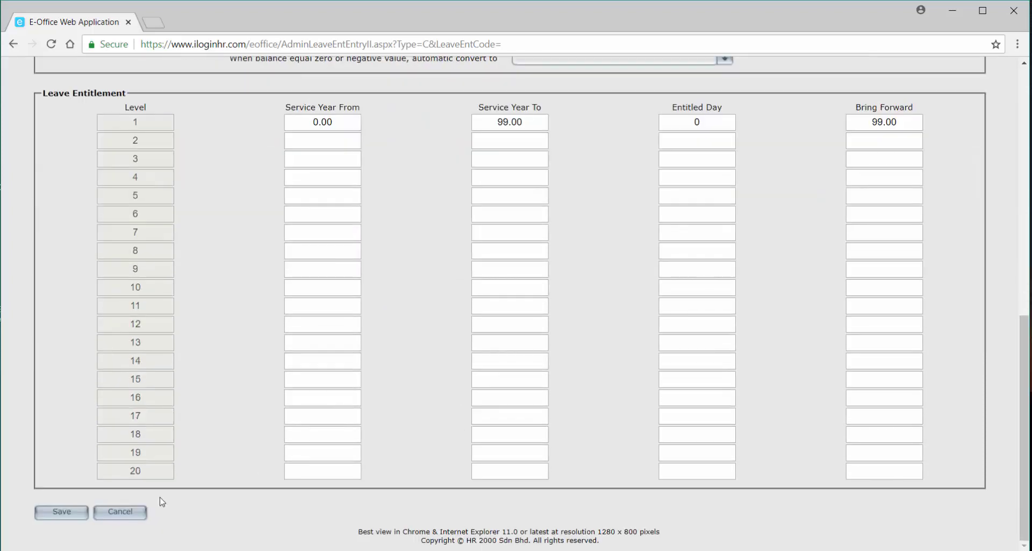
left_click(61, 514)
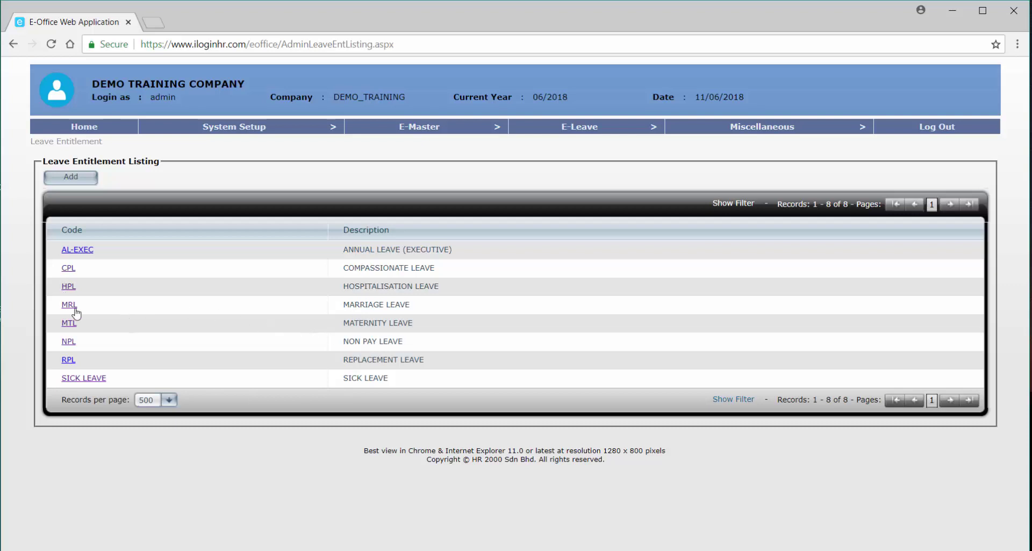
Add a new entry from the Leave Entitlement Listing to get a blank setup form.
left_click(70, 176)
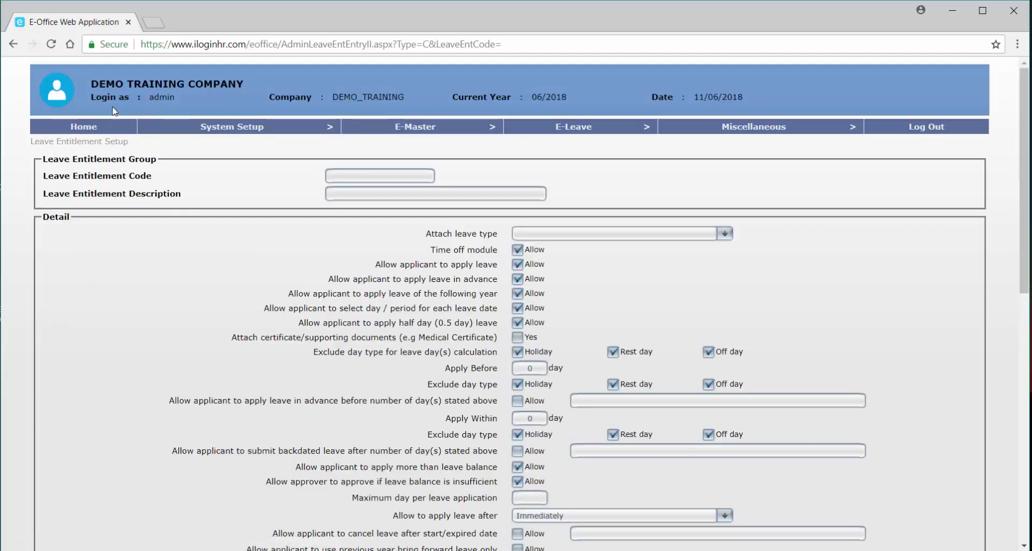
Enter code PTL, description PATERNITY LEAVE, and attach the PTL - Paternity Leave type.
left_click(413, 174)
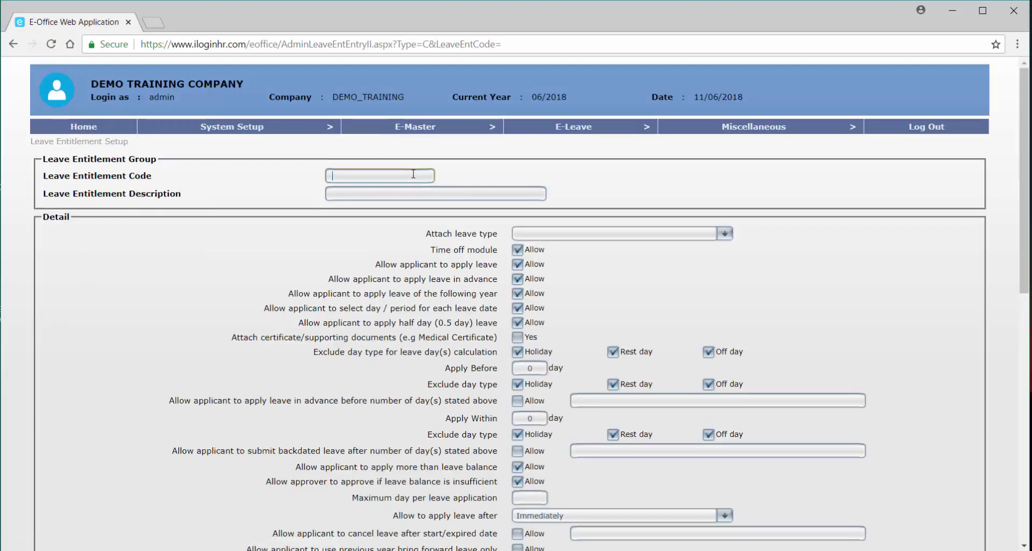
type("PTL")
key("Tab")
type("PAT")
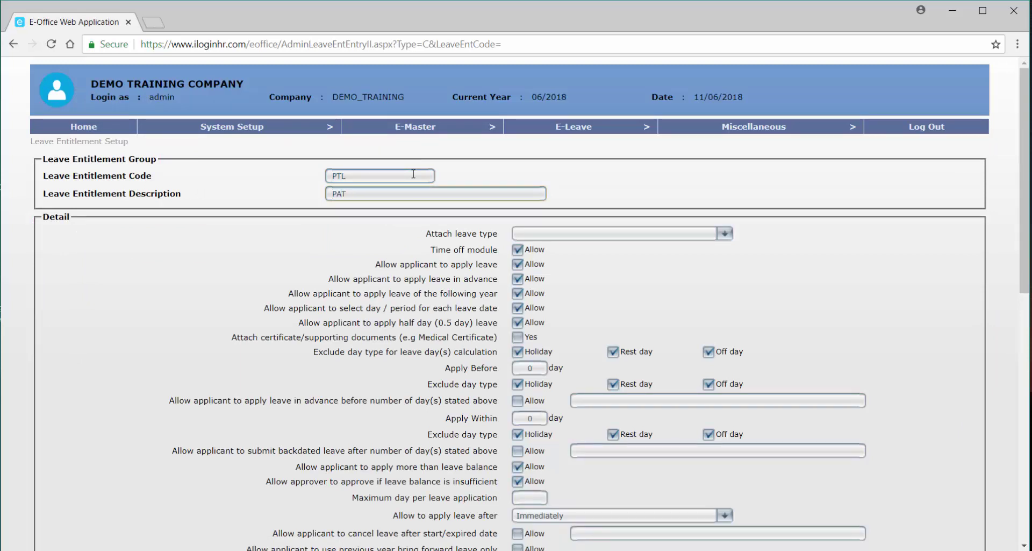
type("ERNITY LEAVE")
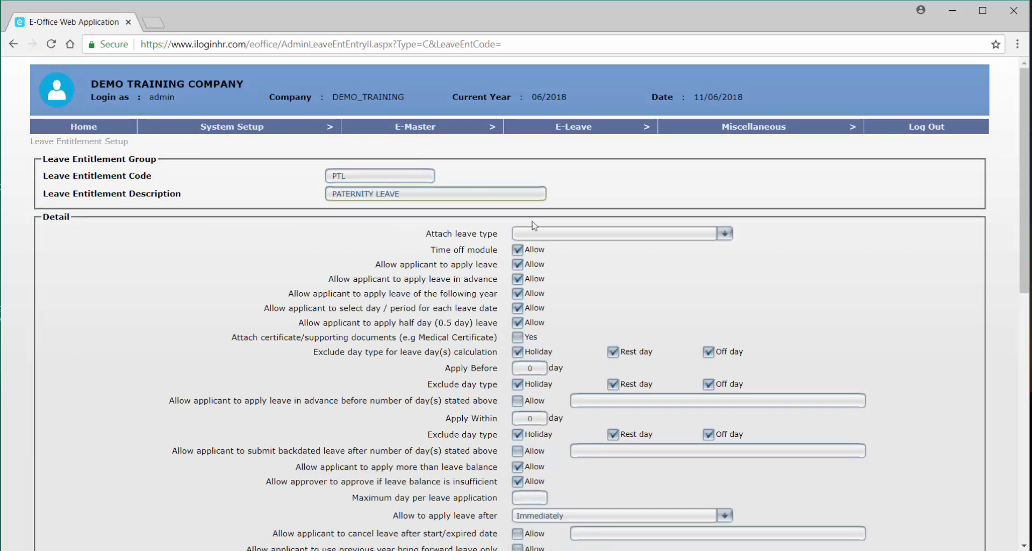
left_click(537, 232)
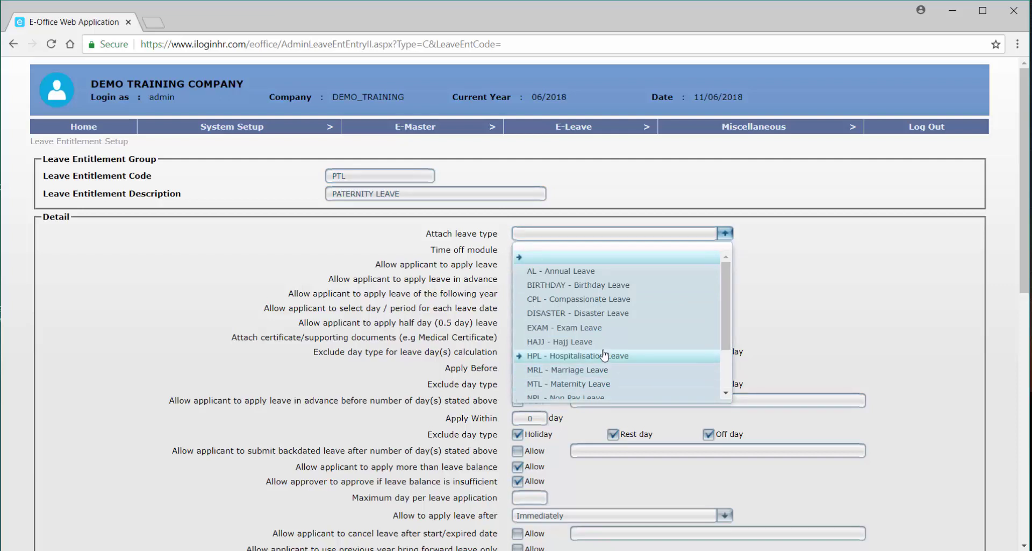
scroll(604, 355, "down", 2)
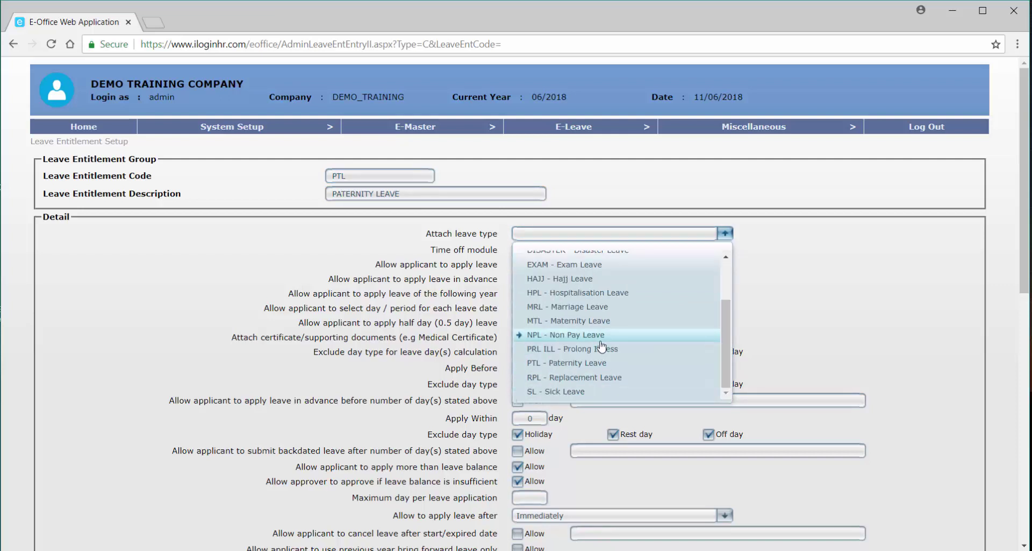
left_click(592, 369)
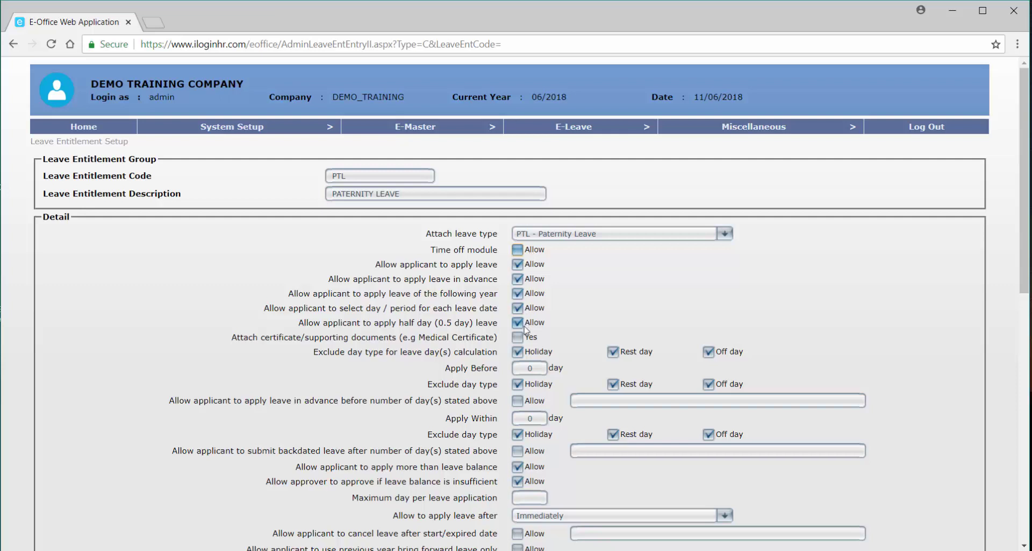
Allow advance applications and clear holiday, rest day and off day exclusions for advance and backdated limits.
left_click(536, 367)
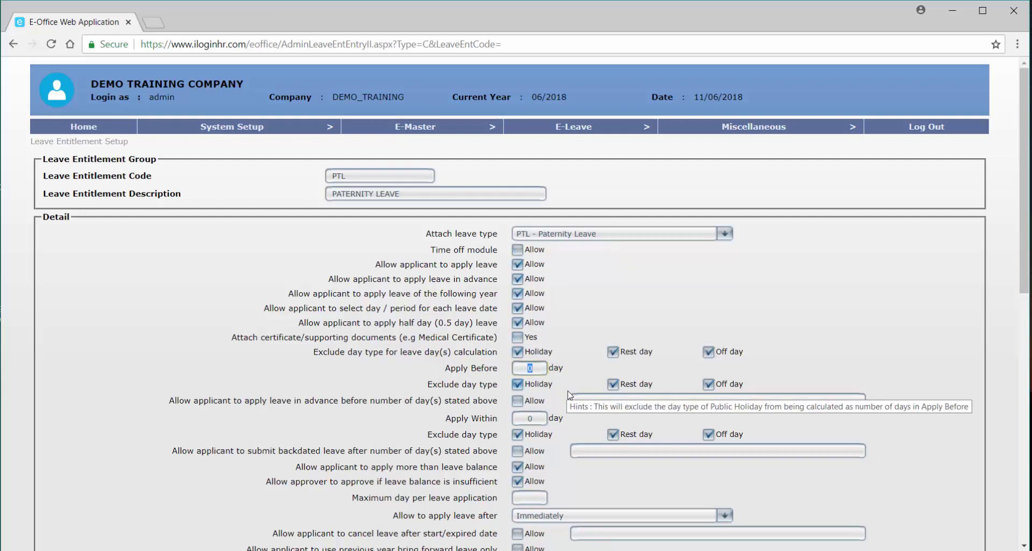
left_click(529, 401)
left_click(518, 384)
left_click(613, 384)
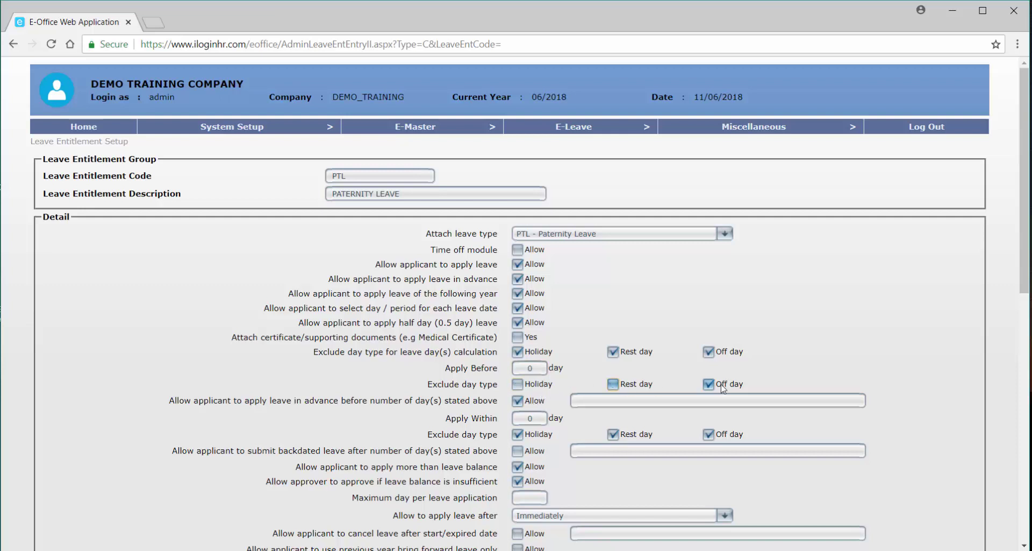
left_click(722, 385)
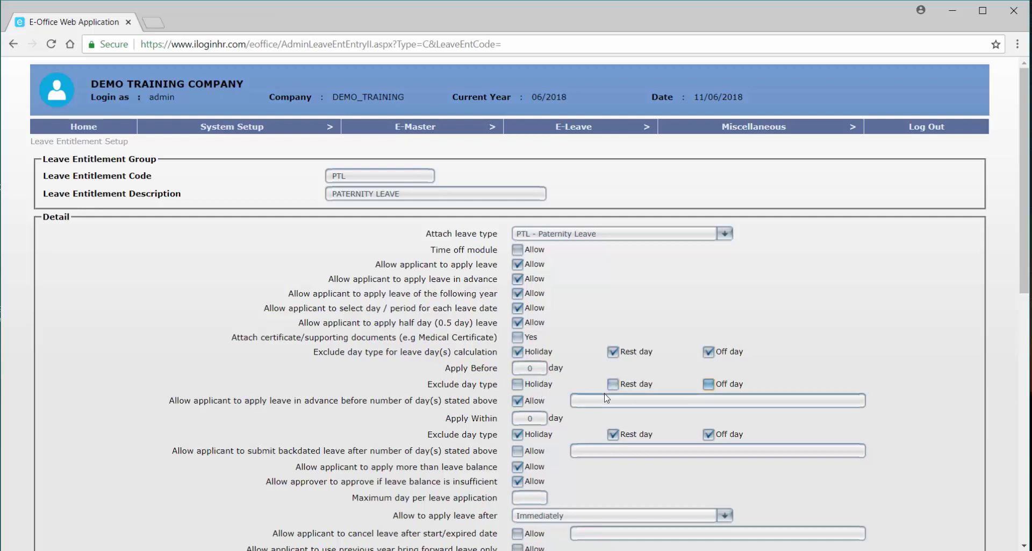
left_click(518, 434)
left_click(613, 433)
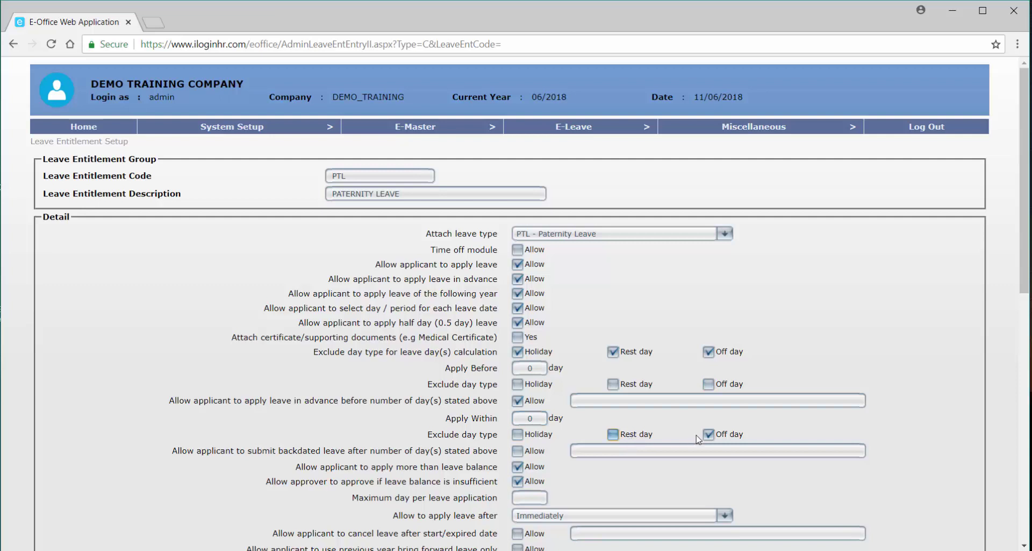
left_click(708, 434)
scroll(538, 445, "down", 1)
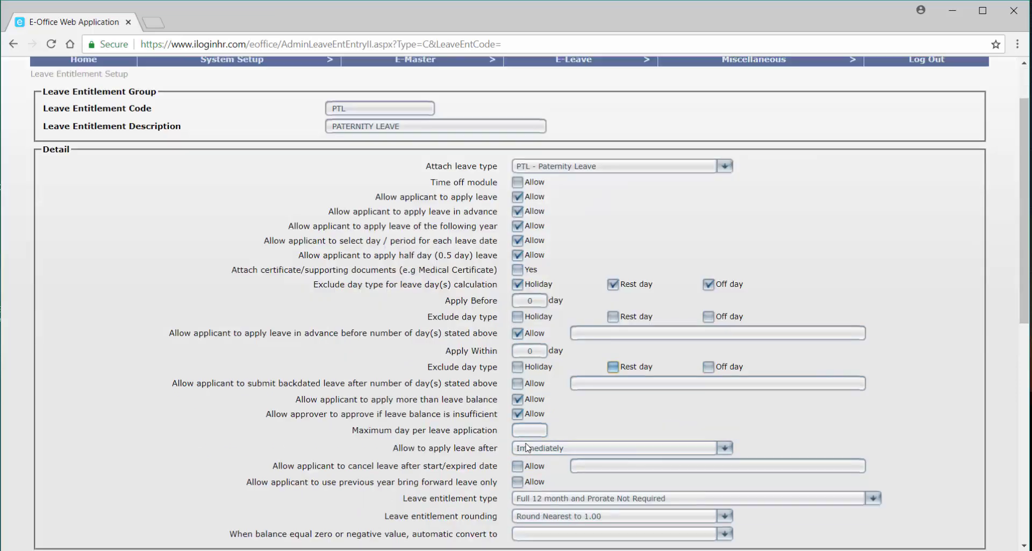
Allow backdated applications within 3 days, labelled LATE SUBMISSION.
left_click(521, 384)
left_click_drag(533, 351, 513, 355)
left_click(590, 380)
type("LATE ")
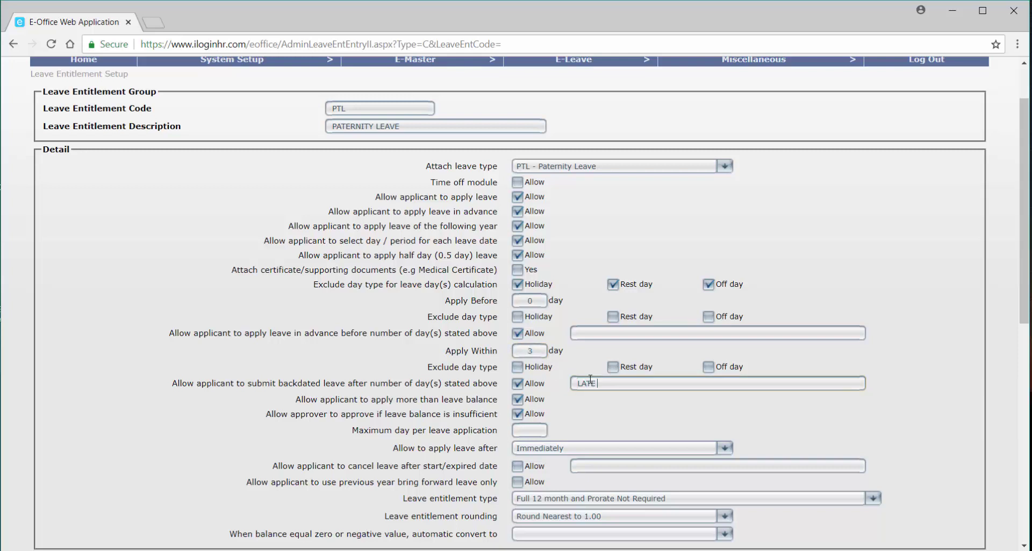
type("SUBMISSION")
Require certificates, disable balance overrides, cap applications at 1 day, and allow leave after Confirmation.
left_click(519, 270)
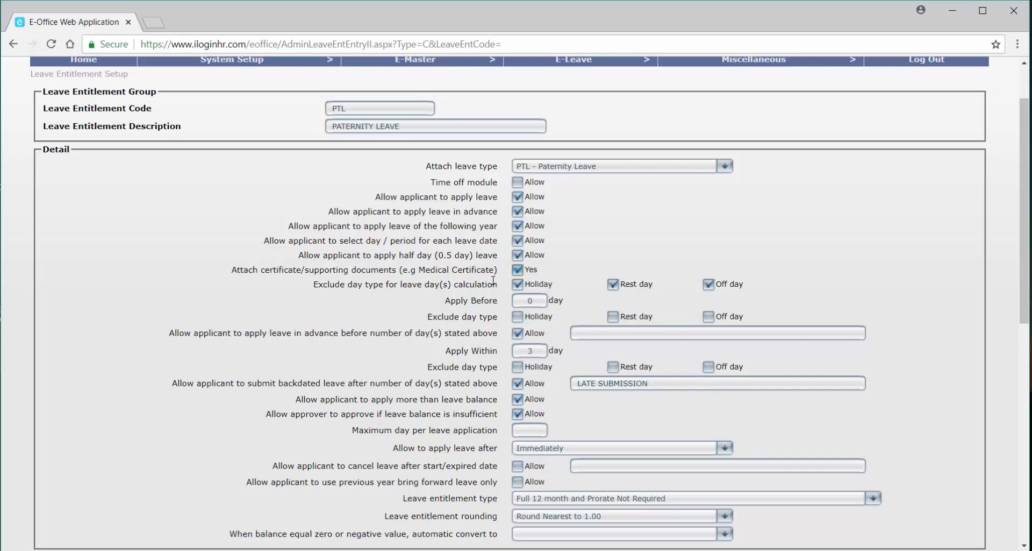
left_click(531, 399)
left_click(531, 413)
left_click(532, 430)
type("1")
scroll(545, 426, "down", 1)
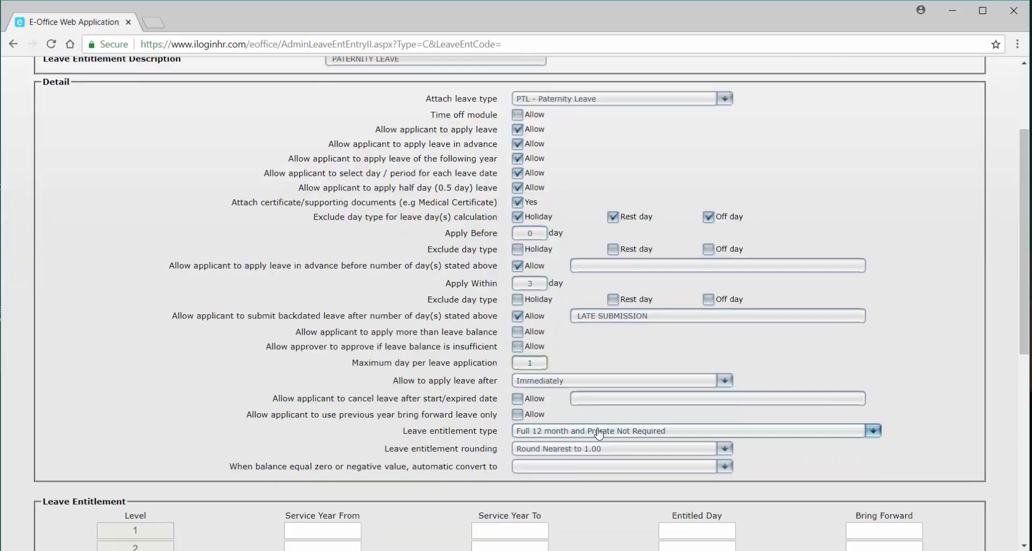
left_click(547, 382)
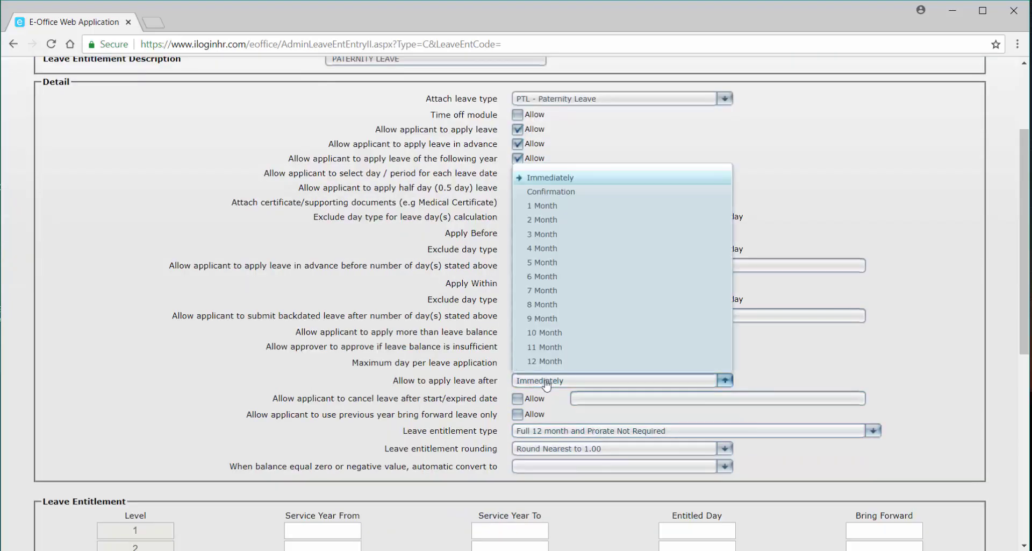
left_click(572, 192)
scroll(666, 397, "down", 2)
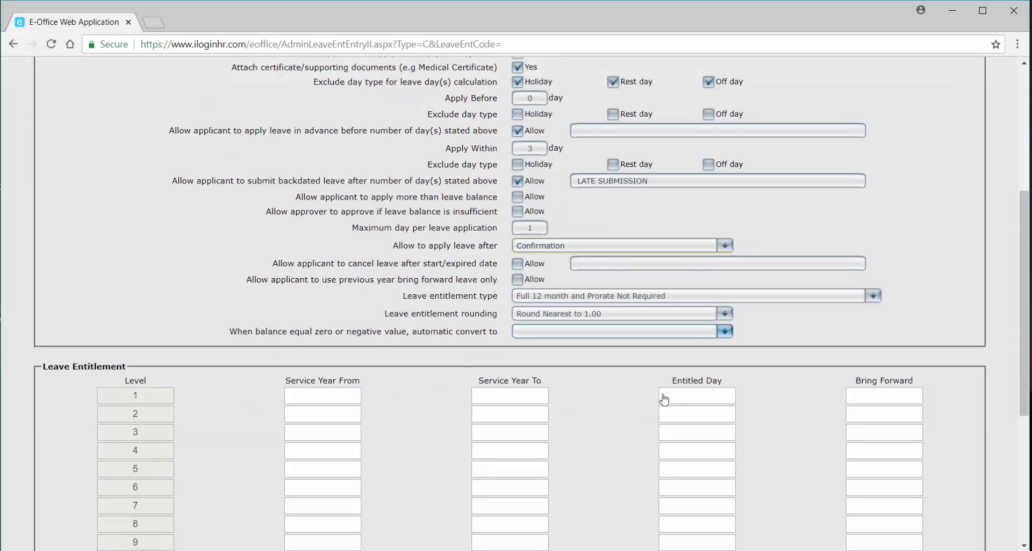
Set PTL level 1 to service years 0.00–99.00, 1 entitled day, 0 bring forward, and save.
left_click(355, 398)
type("0.00")
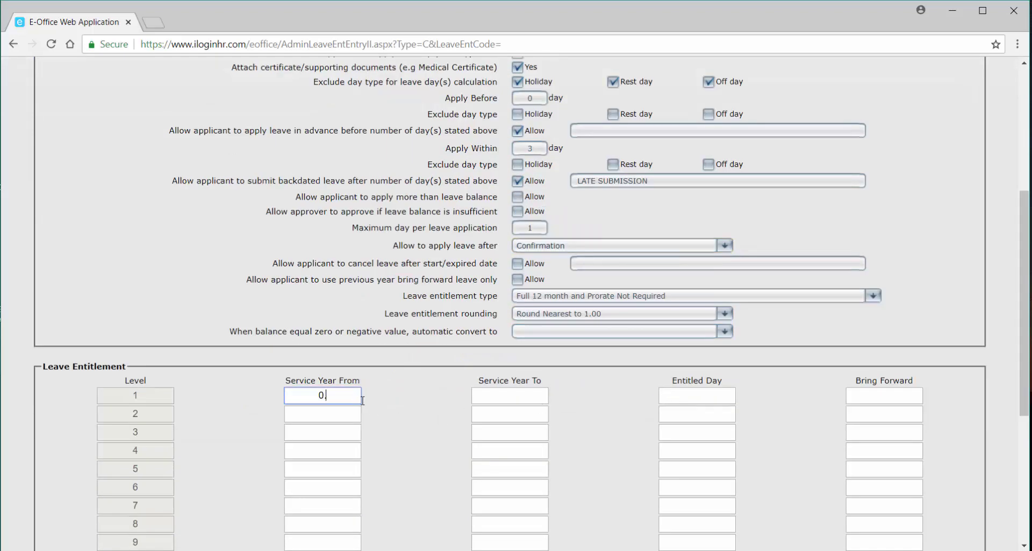
left_click(504, 390)
type("99.00")
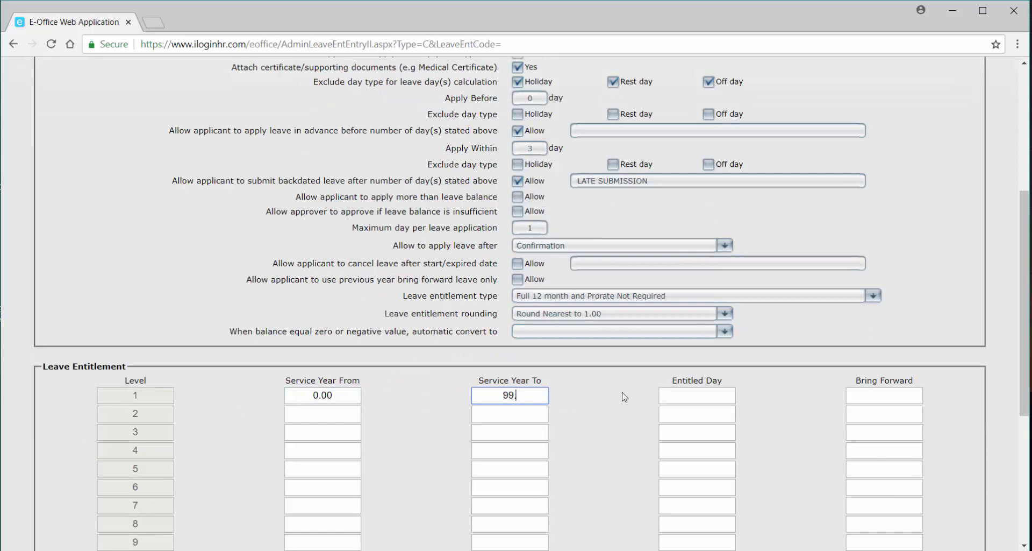
left_click(705, 394)
type("1")
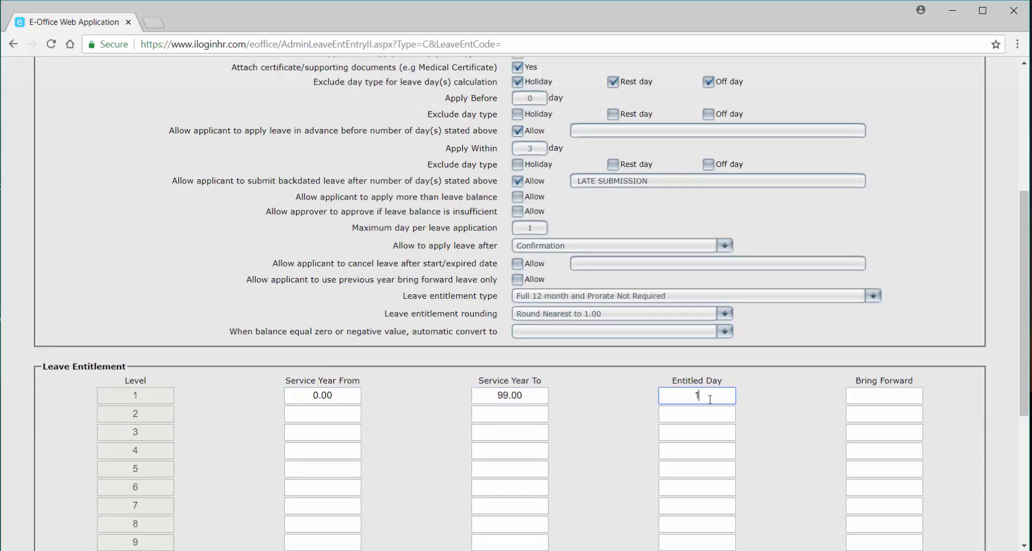
left_click(893, 396)
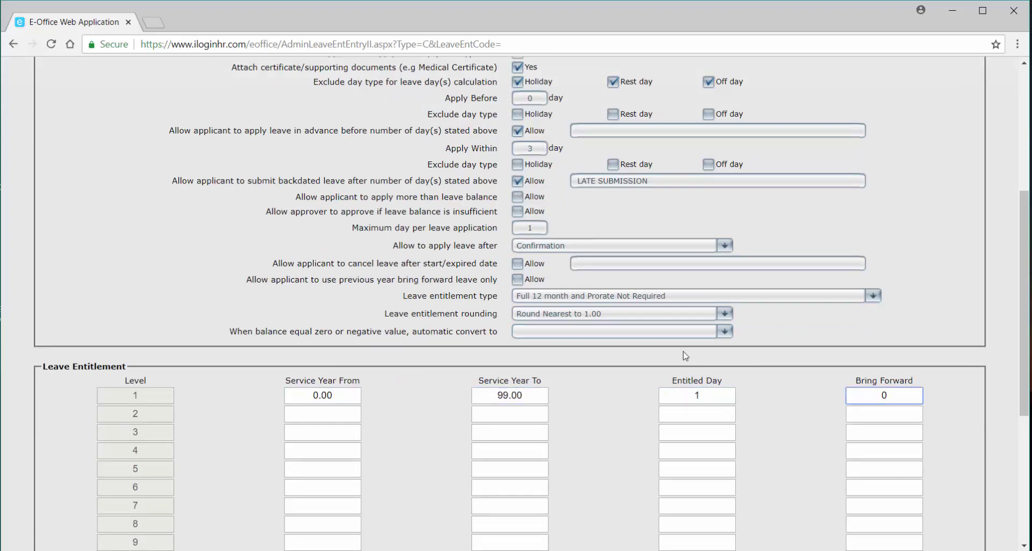
scroll(679, 401, "down", 1)
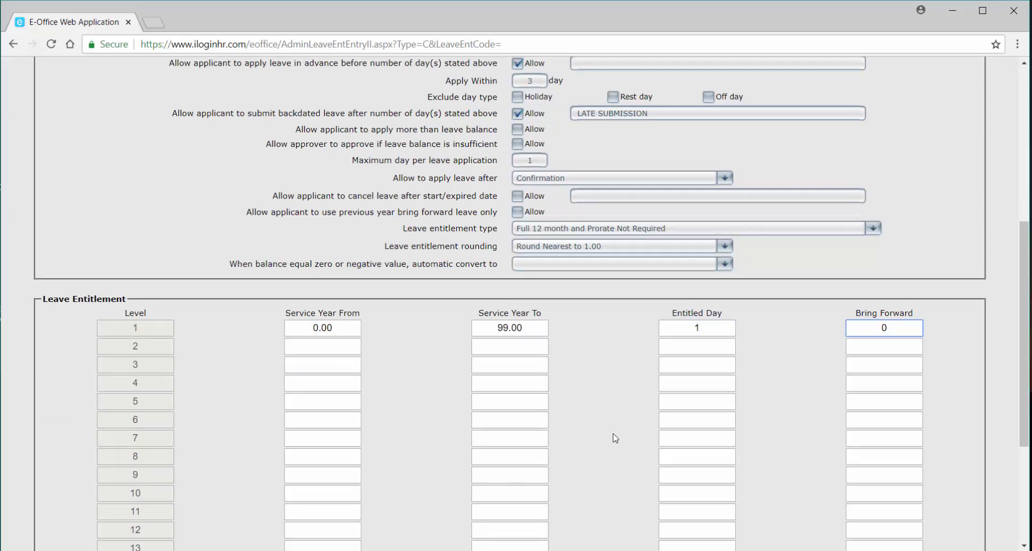
scroll(613, 438, "down", 3)
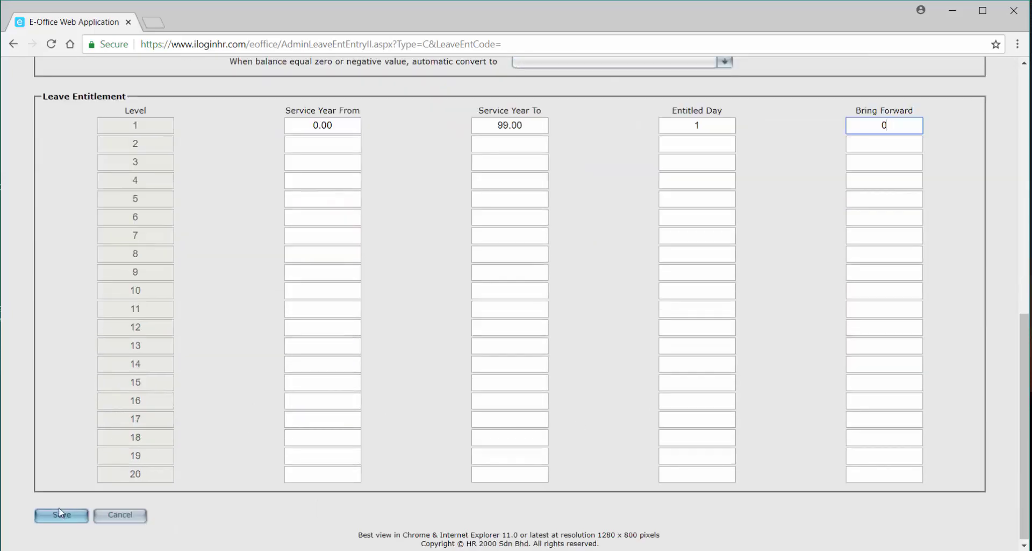
left_click(59, 512)
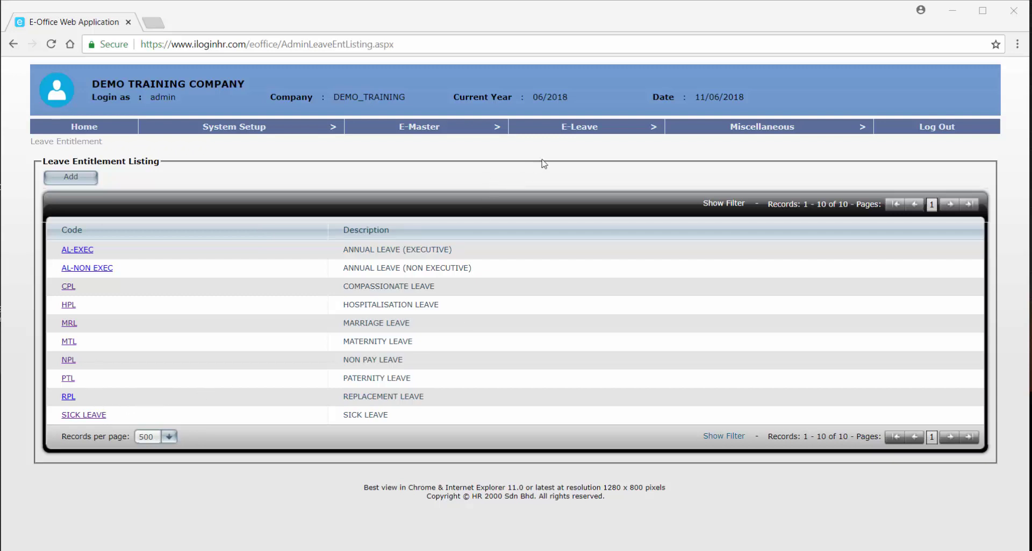
Wait for the Leave Entitlement Listing to reload with ten leave codes, AL-EXEC through SICK LEAVE.
mouse_move(482, 127)
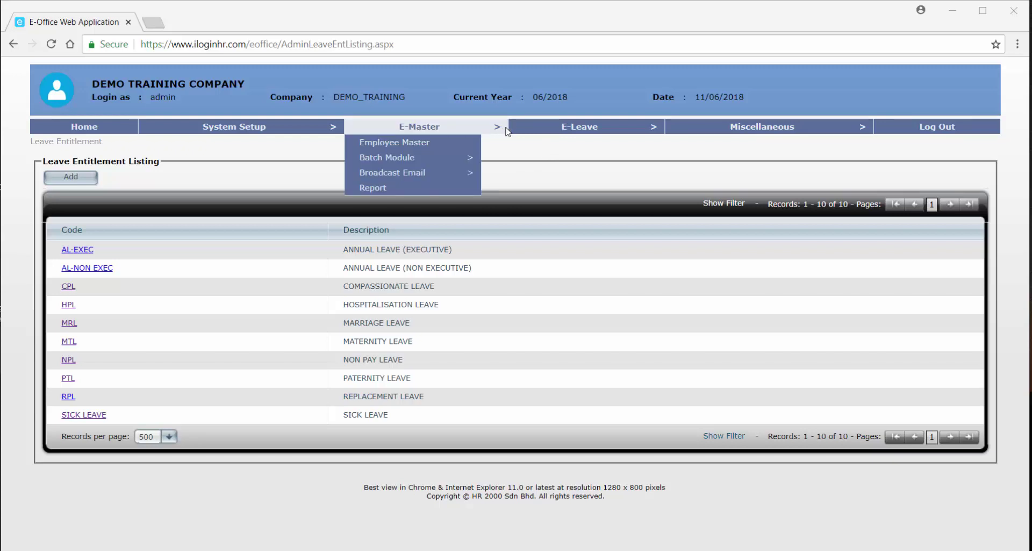
Open E-Leave > Leave Setup > Approver Group Setup and add a new approver group.
mouse_move(533, 130)
mouse_move(563, 143)
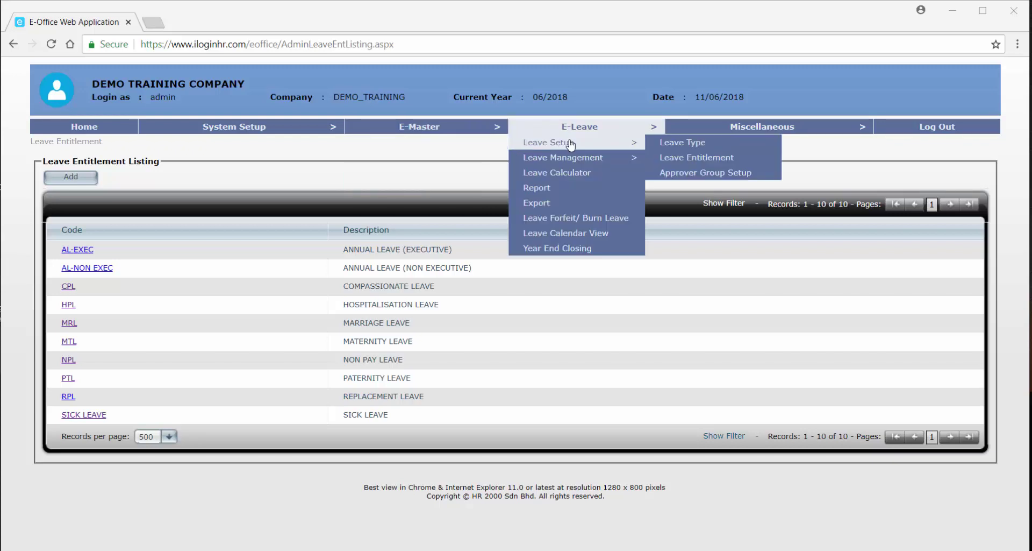
left_click(702, 180)
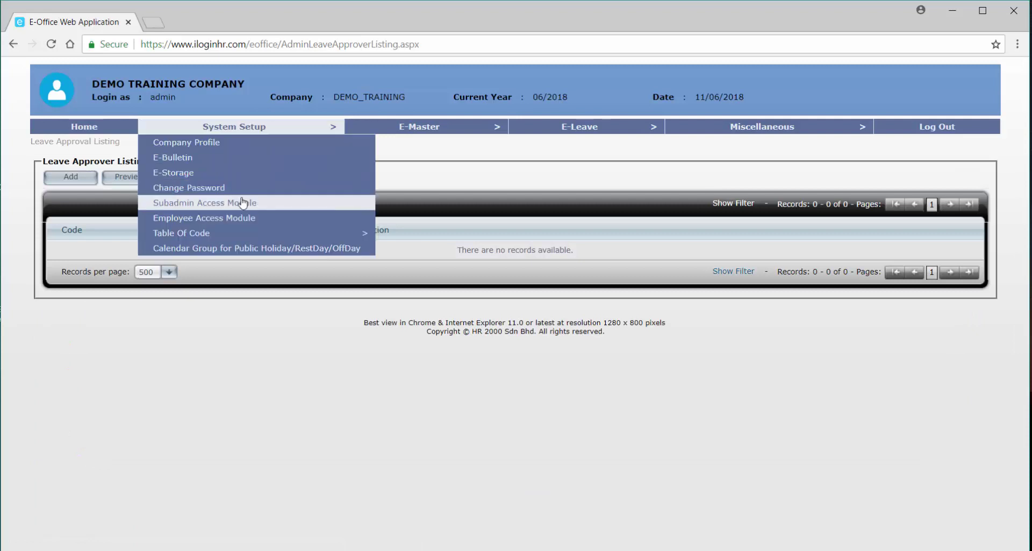
left_click(72, 183)
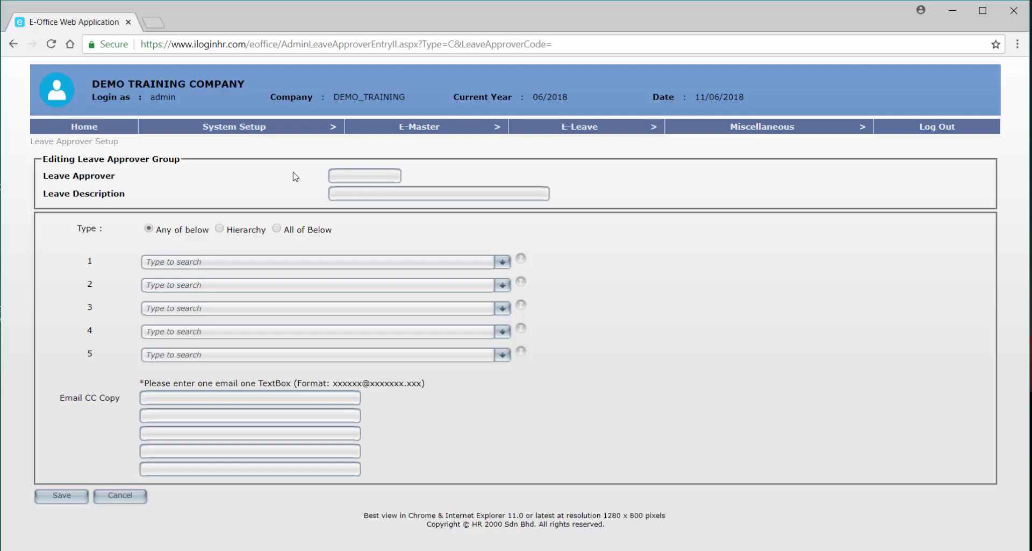
Enter approver group code HR and description HUMAN RESOURCE.
left_click(342, 177)
key("Tab")
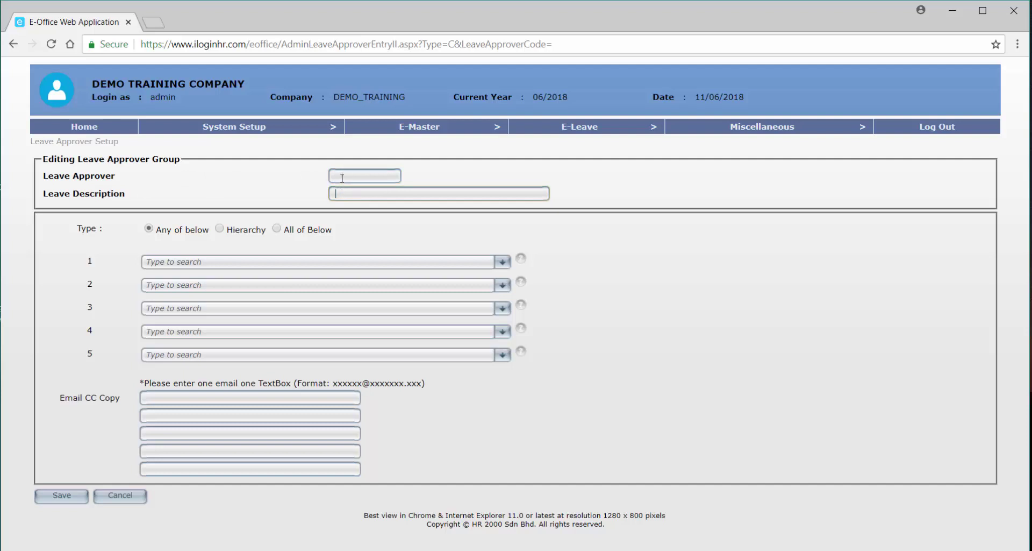
left_click(342, 177)
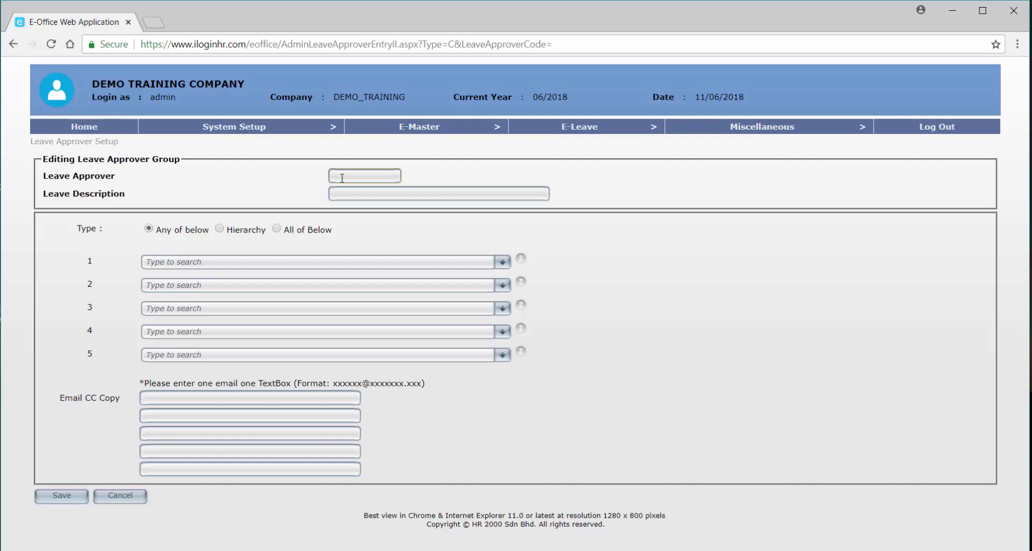
type("R")
key("Tab")
type("HY")
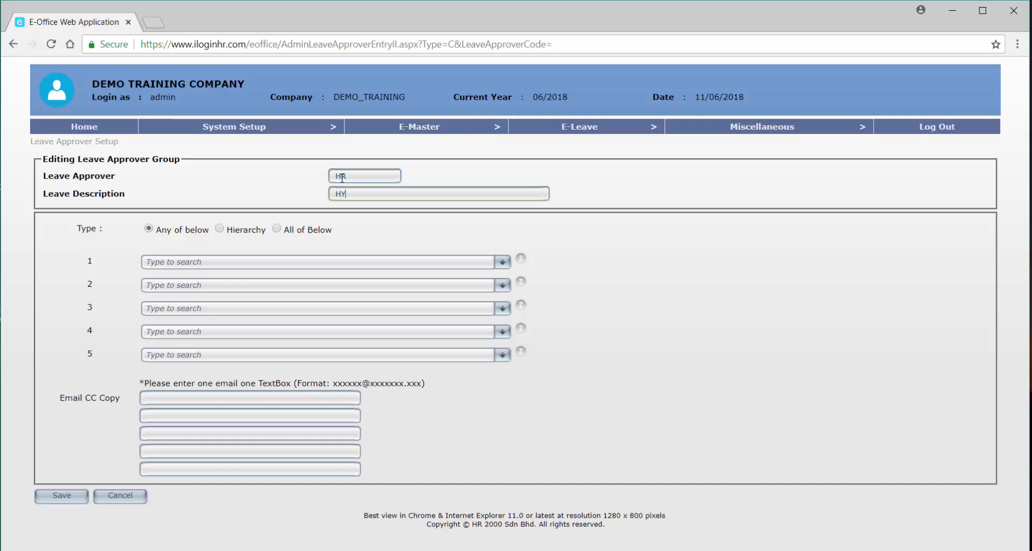
type("MAN RESOURCE")
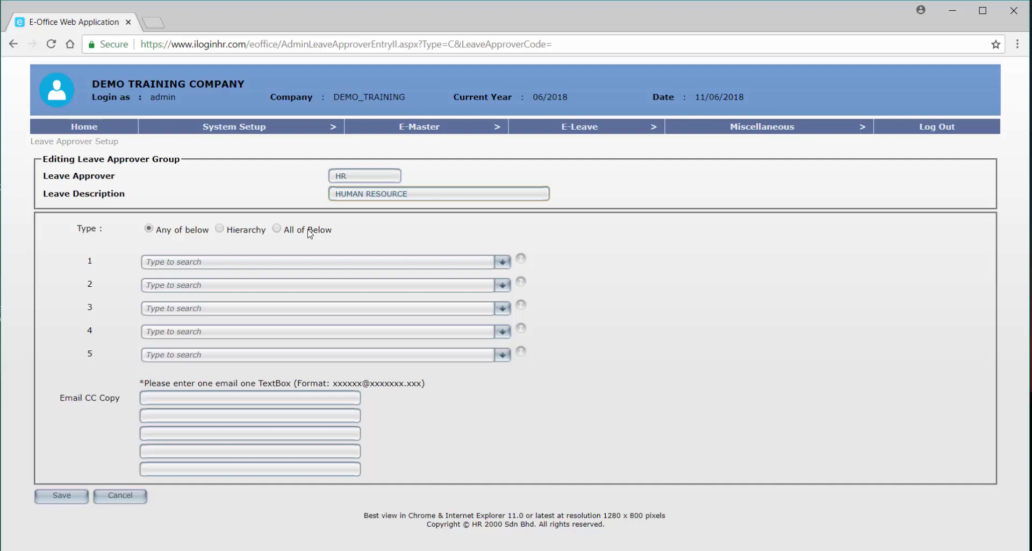
Pick two employees from the lists as approver 1 and approver 2 under Any of below.
left_click(295, 261)
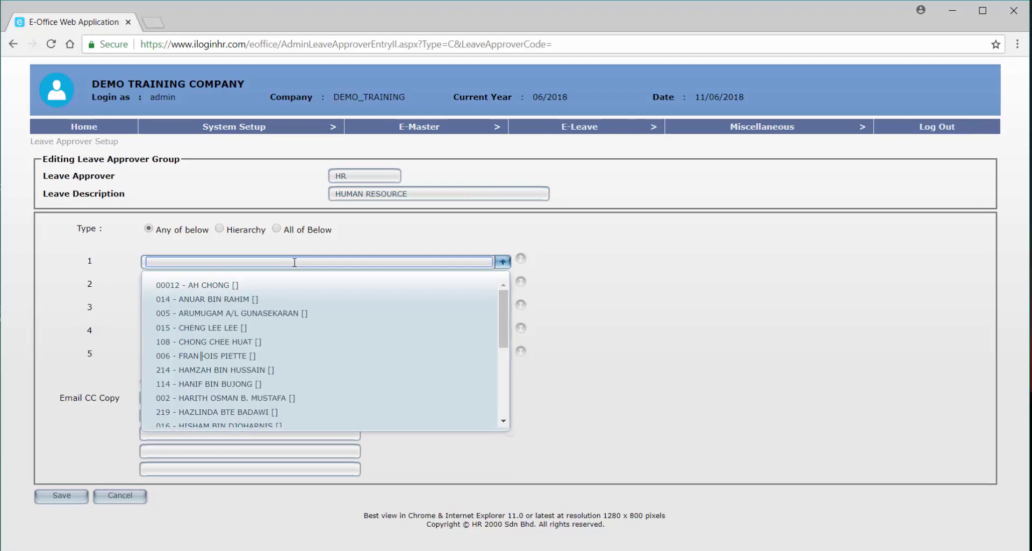
left_click(279, 327)
left_click(255, 285)
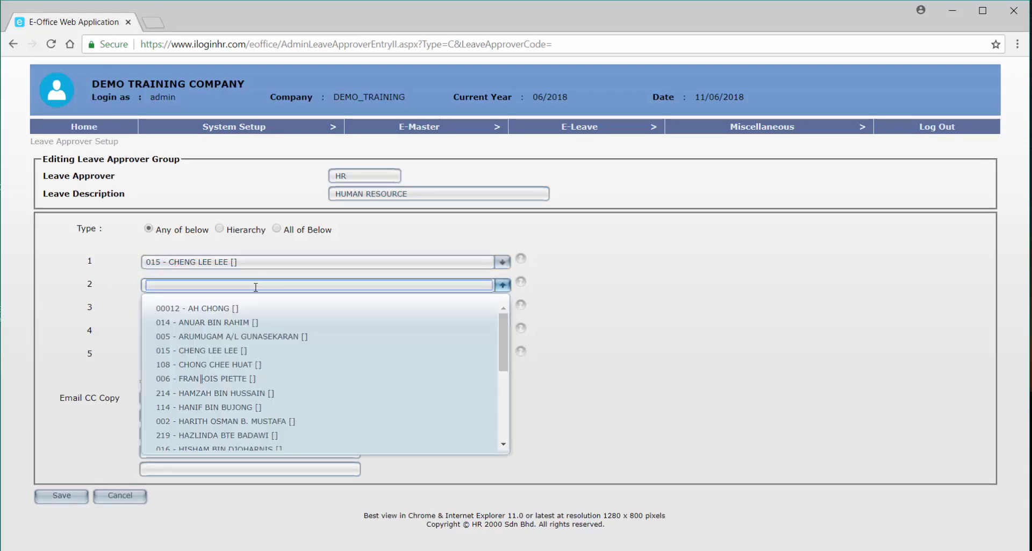
left_click(274, 366)
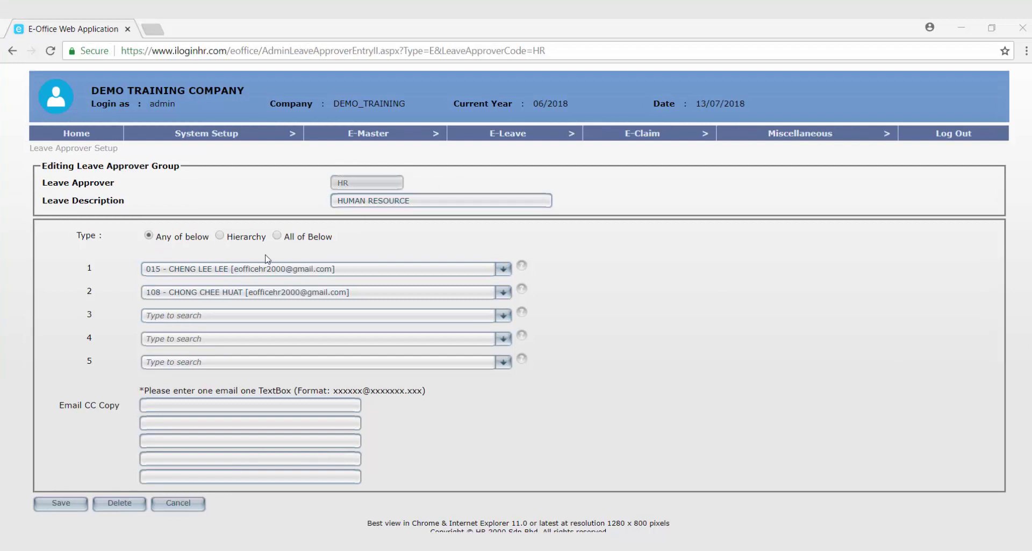
left_click(160, 242)
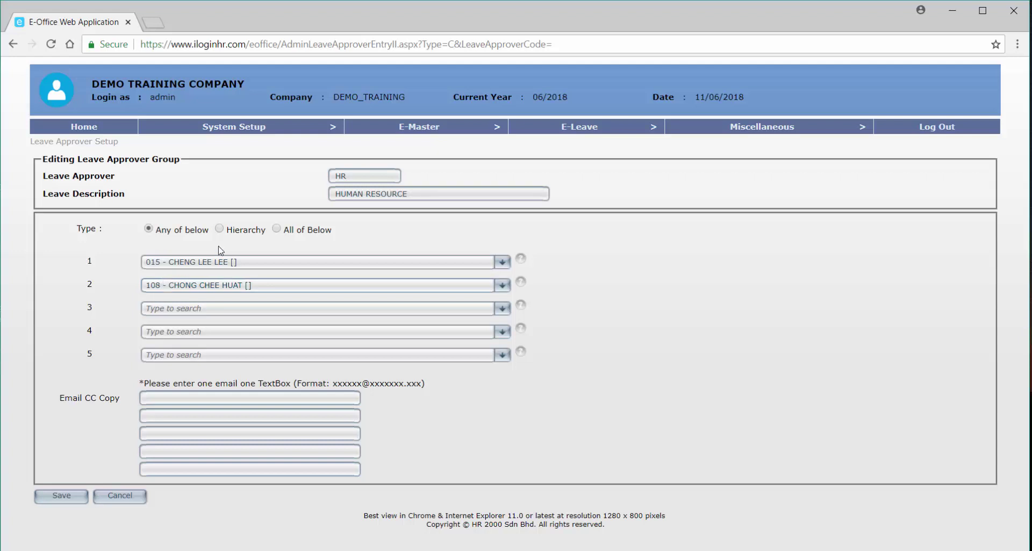
Change the HR group's approval type so all listed approvers must approve.
left_click(225, 230)
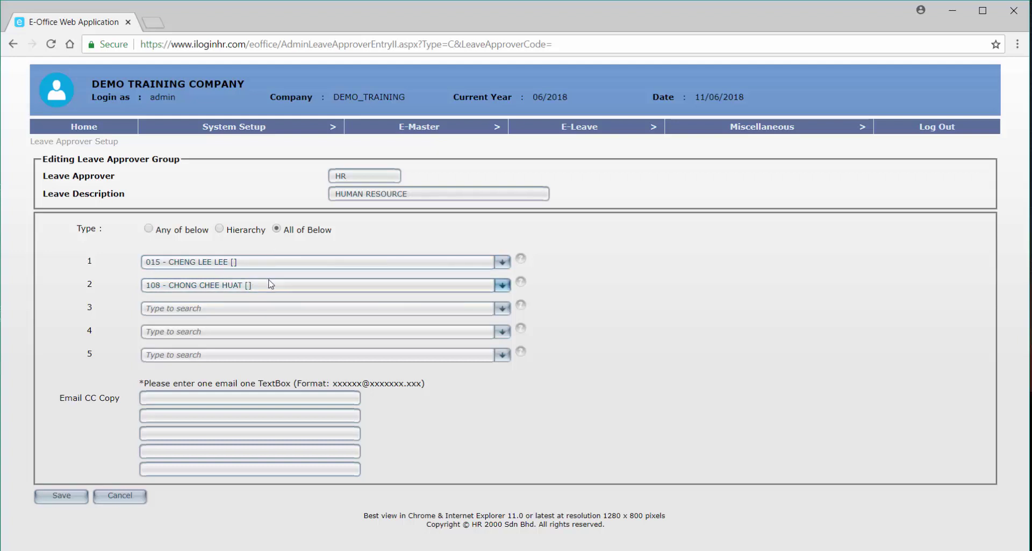
Save the HR approver group with all listed approvers required, then start a new group.
left_click(160, 234)
left_click(281, 231)
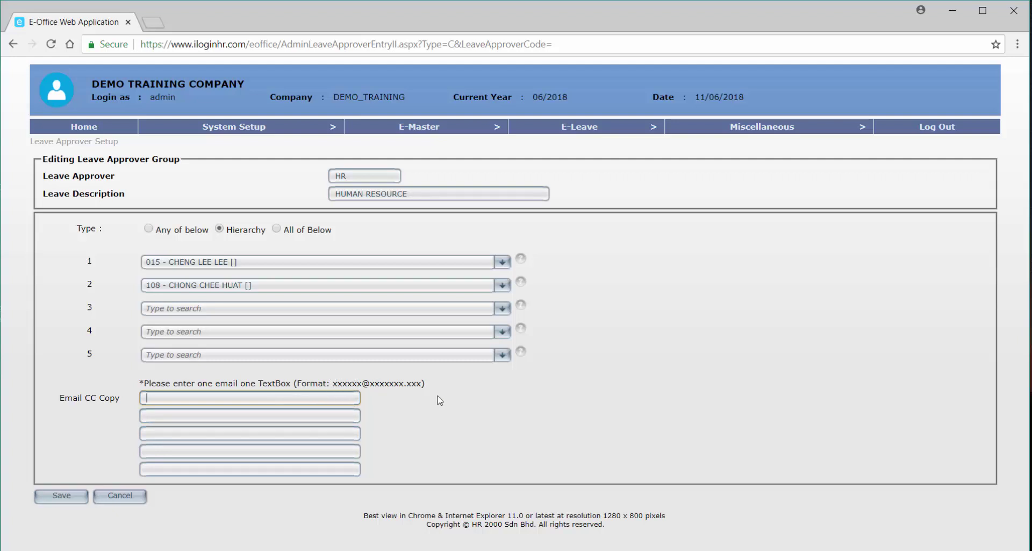
left_click(71, 500)
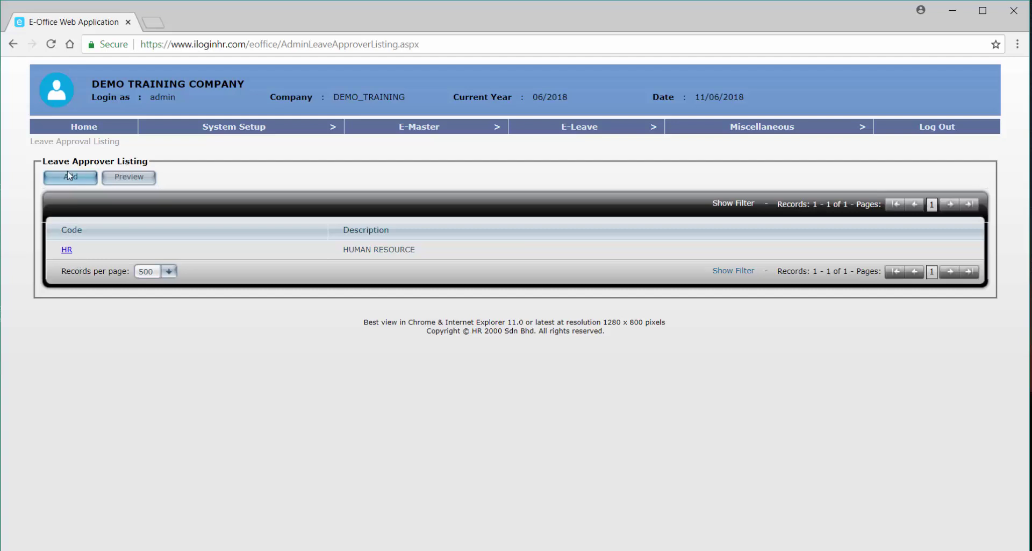
left_click(86, 177)
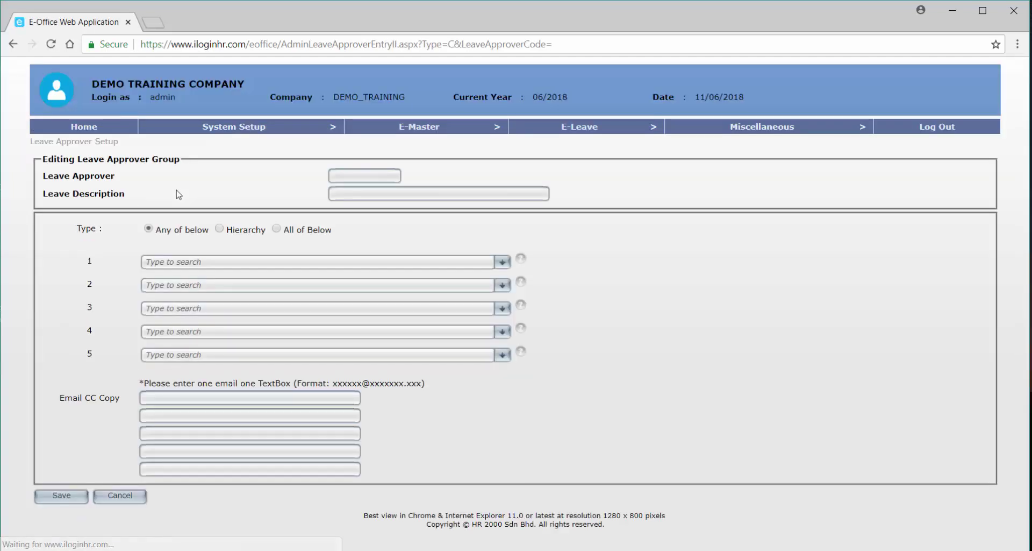
Enter PACKAGING as the new group's approver code and leave description.
left_click(377, 177)
type("PACKAGING")
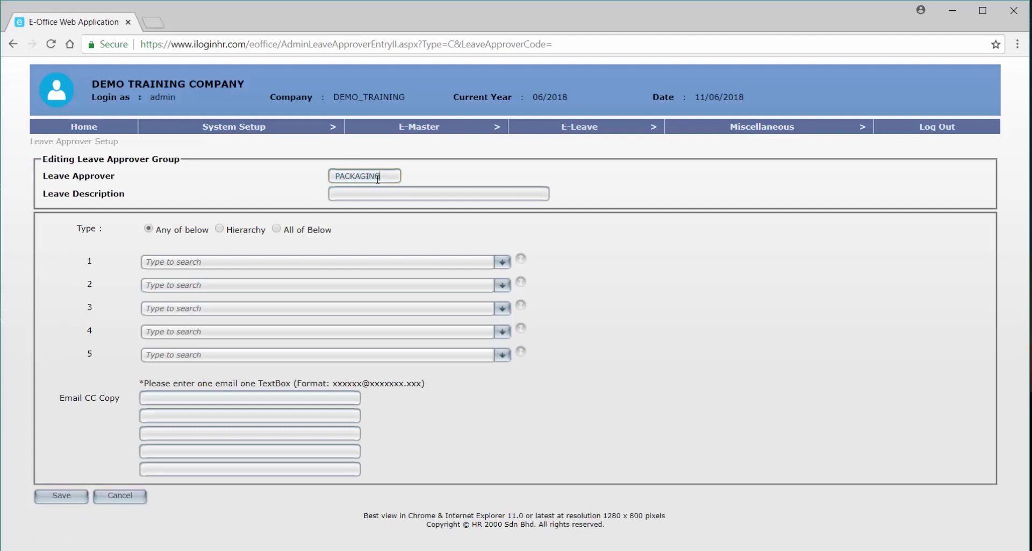
key("Tab")
type("PACKAGING")
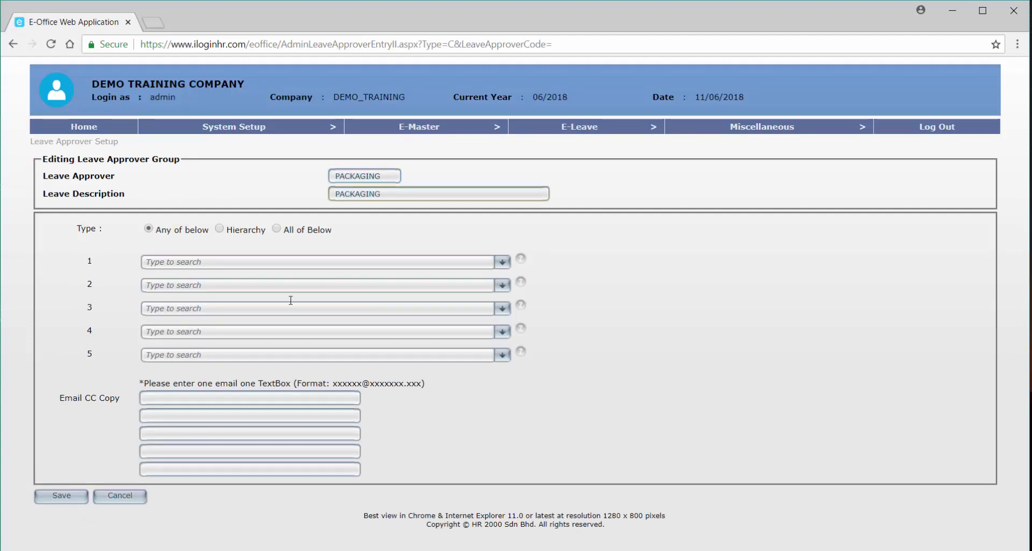
Pick the first approver, keep the Any of below type, and save the PACKAGING group.
left_click(244, 263)
scroll(252, 312, "down", 3)
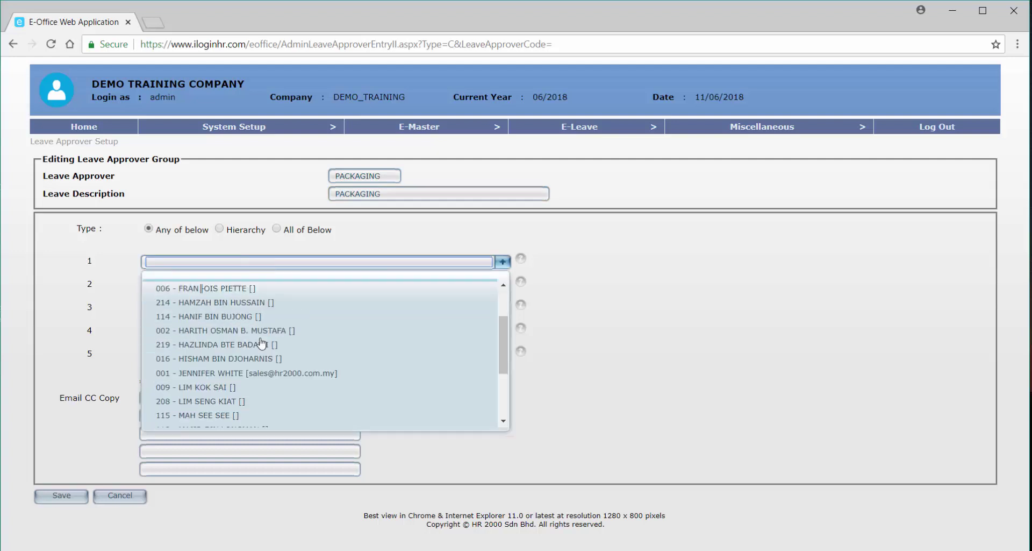
left_click(244, 366)
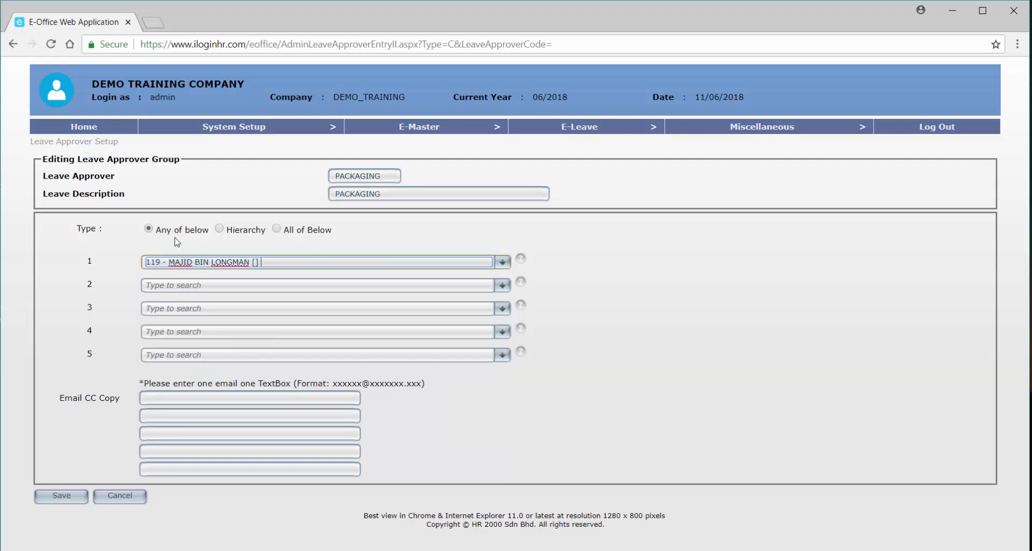
left_click(219, 230)
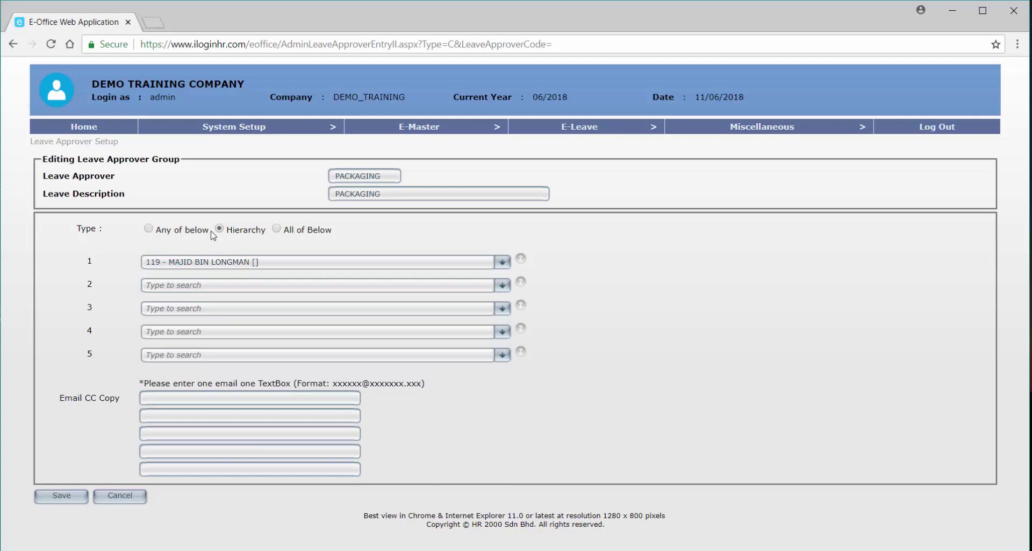
left_click(189, 232)
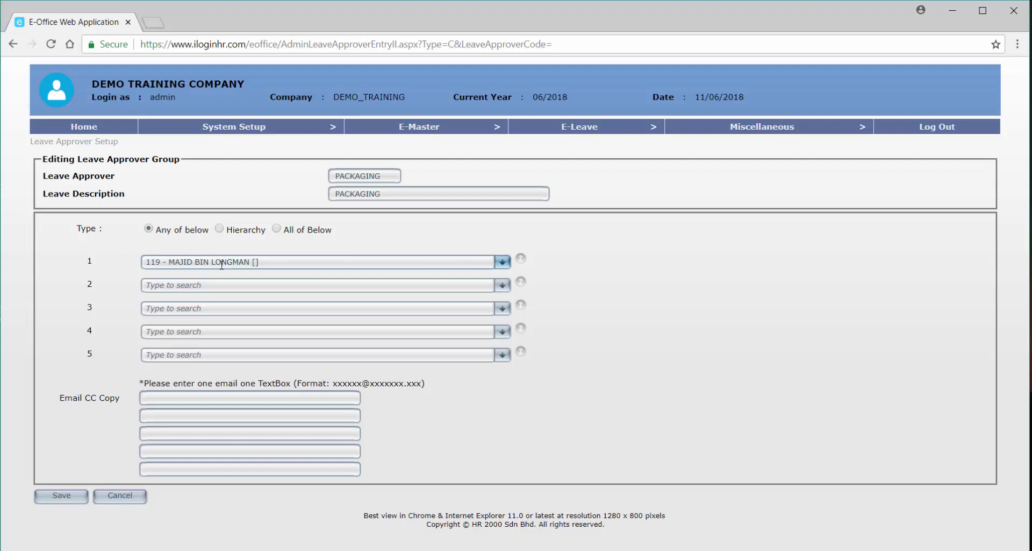
left_click(72, 495)
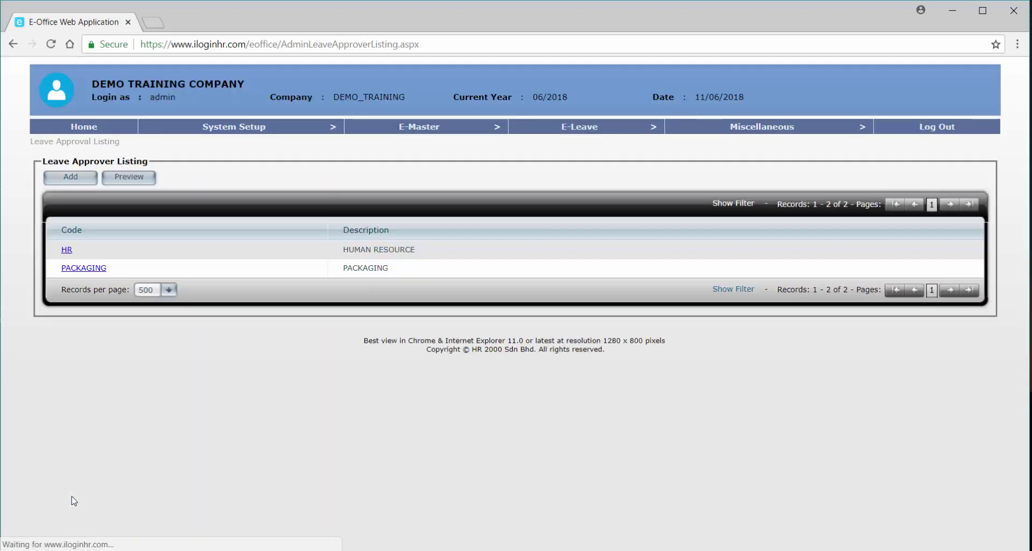
Start another approver group with code ACCT and description ACCOUNTING.
left_click(78, 177)
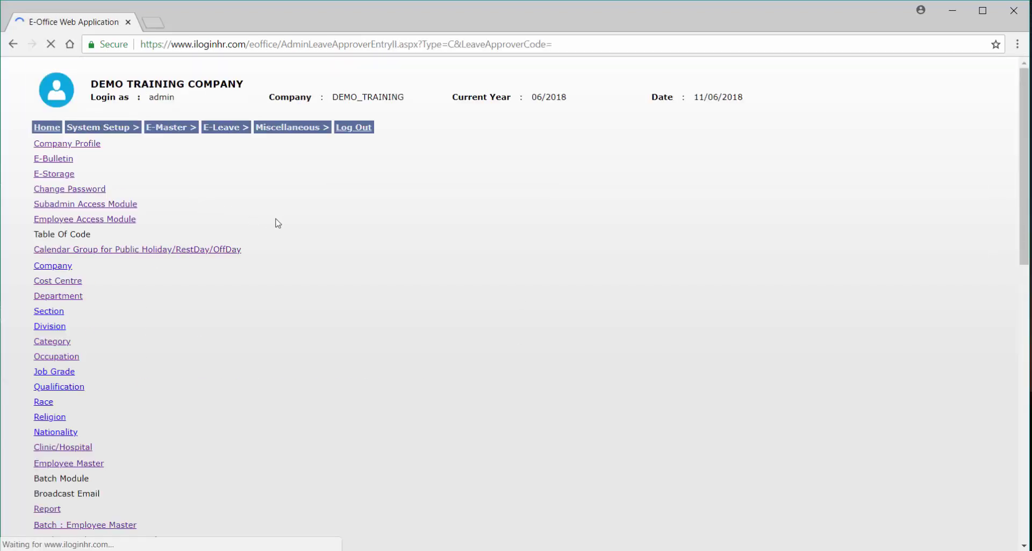
left_click(352, 176)
type("ACC")
key("Tab")
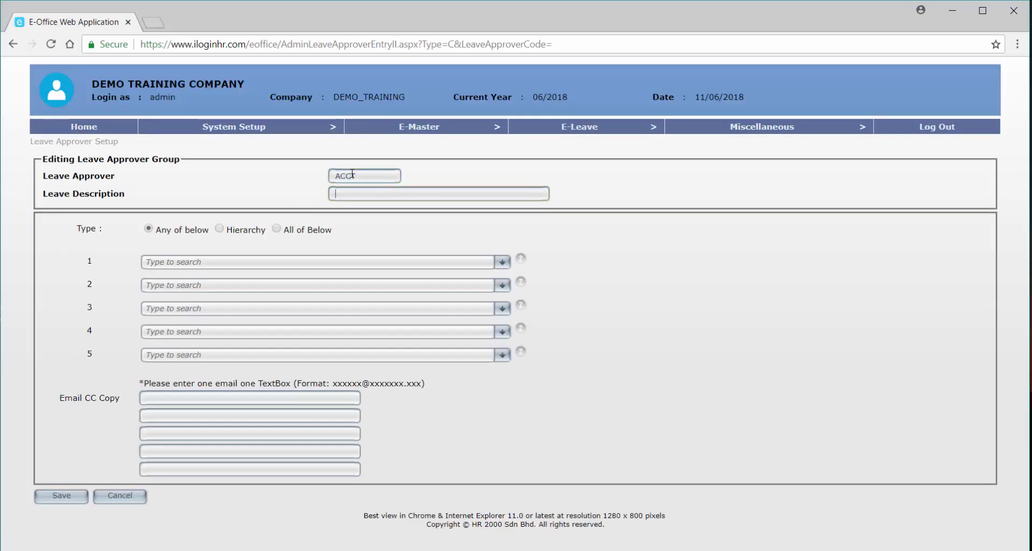
type("ACCOUNTING")
Choose the first approver from the employee list and save the ACCT group.
left_click(215, 261)
scroll(258, 349, "down", 5)
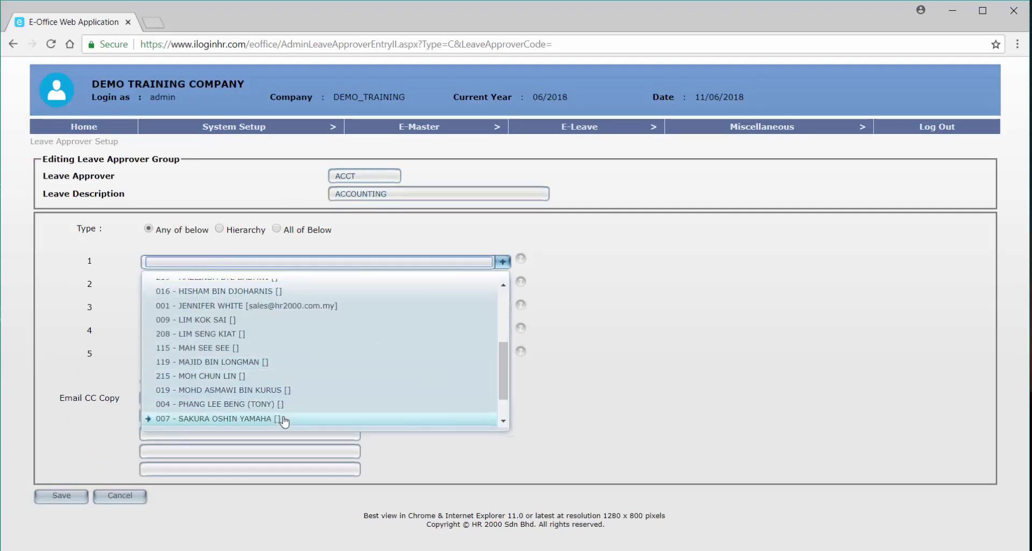
left_click(285, 420)
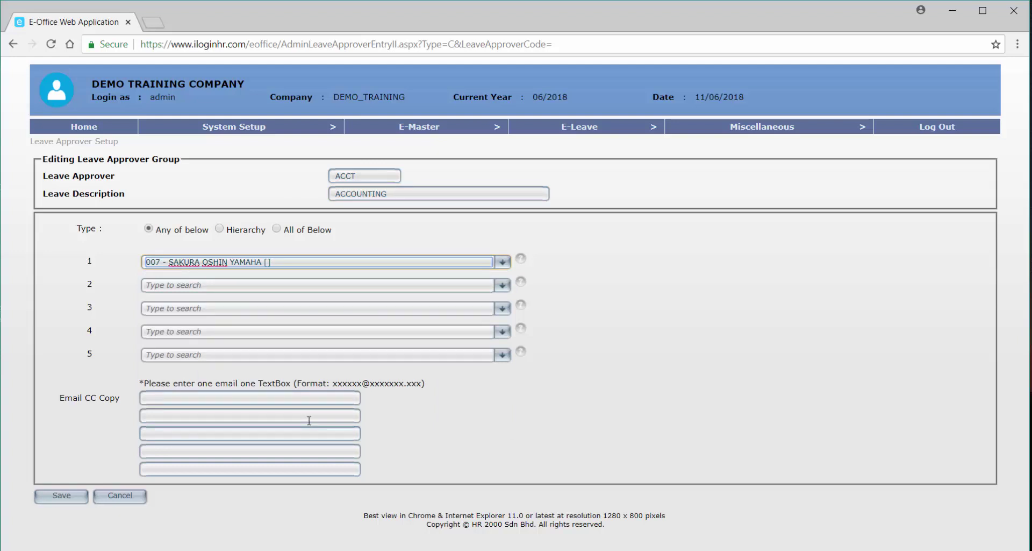
left_click(60, 496)
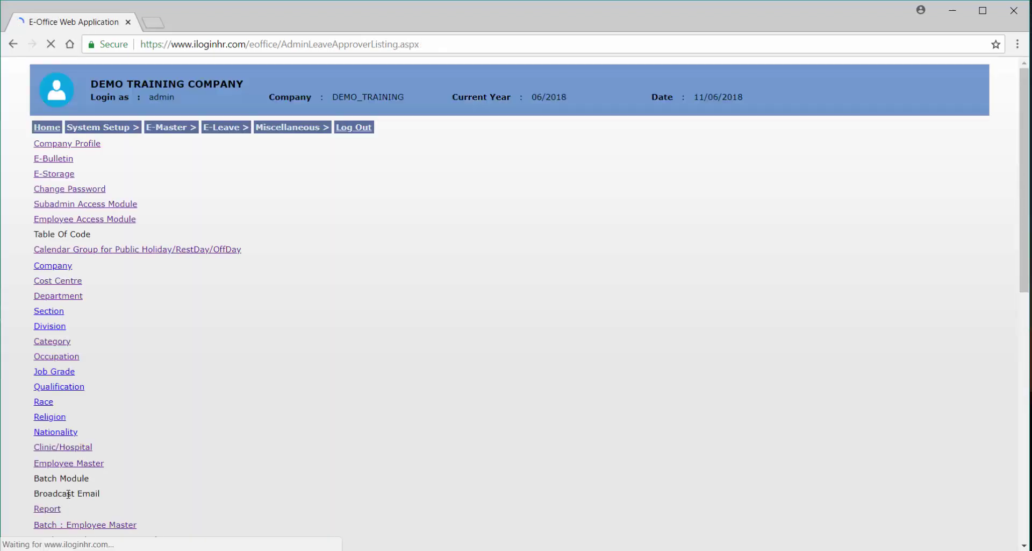
left_click(70, 177)
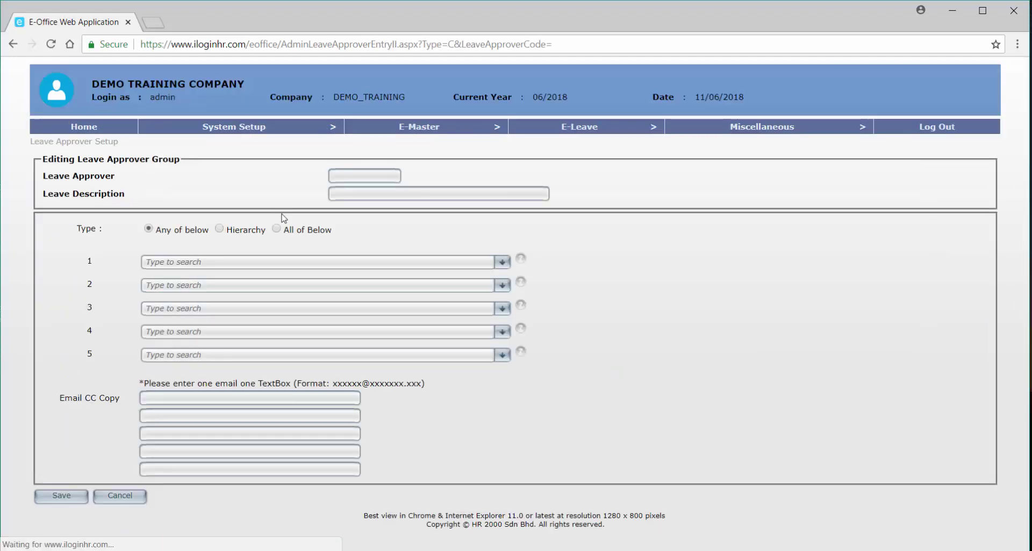
Enter SALES as the group code and description, and open the approver 1 employee list.
left_click(338, 177)
type("SA")
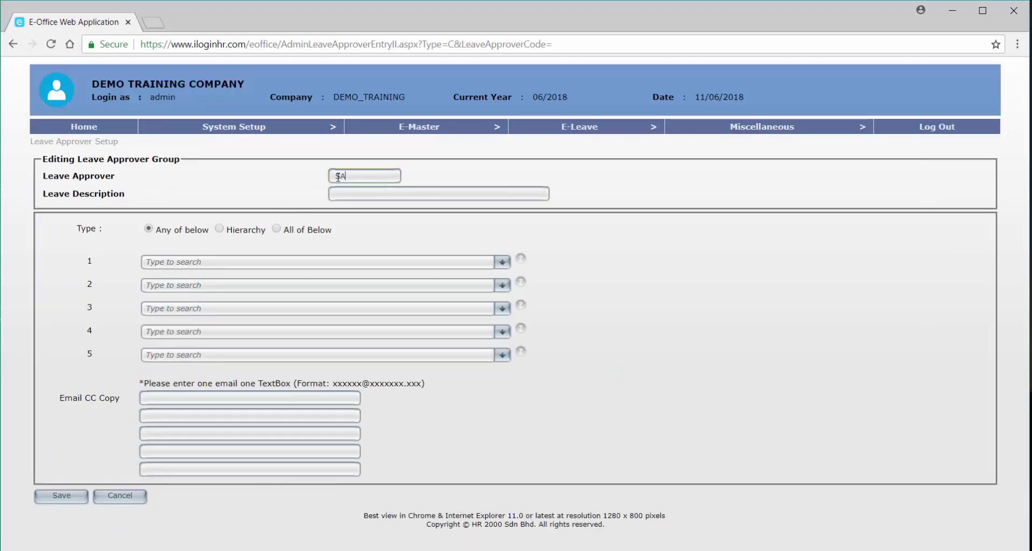
type("LES")
key("Tab")
type("SALES")
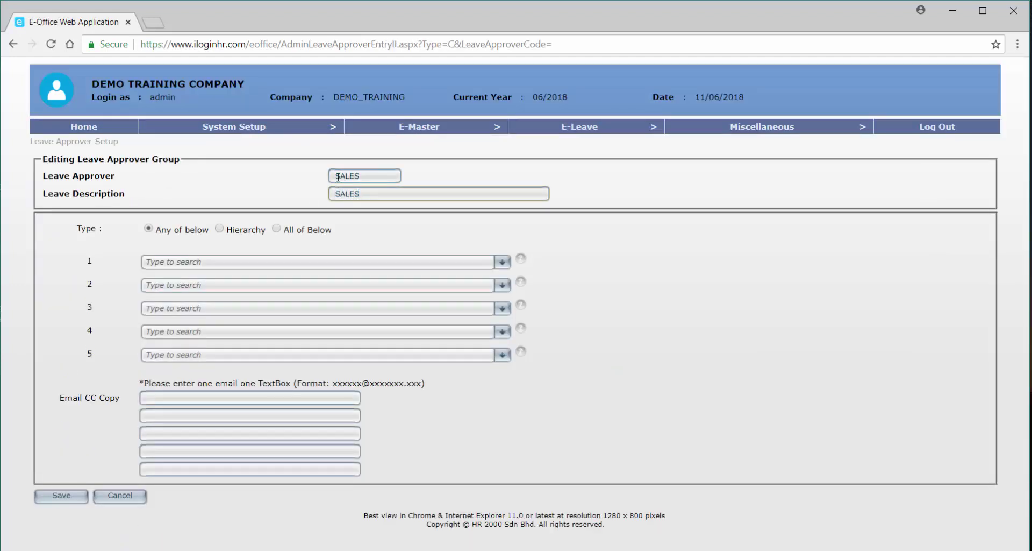
left_click(239, 262)
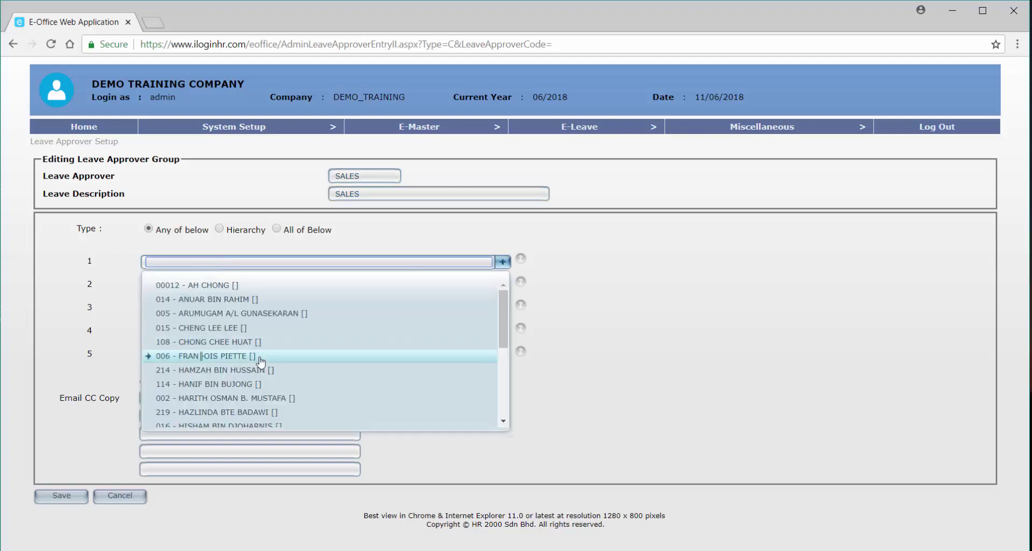
scroll(261, 361, "down", 2)
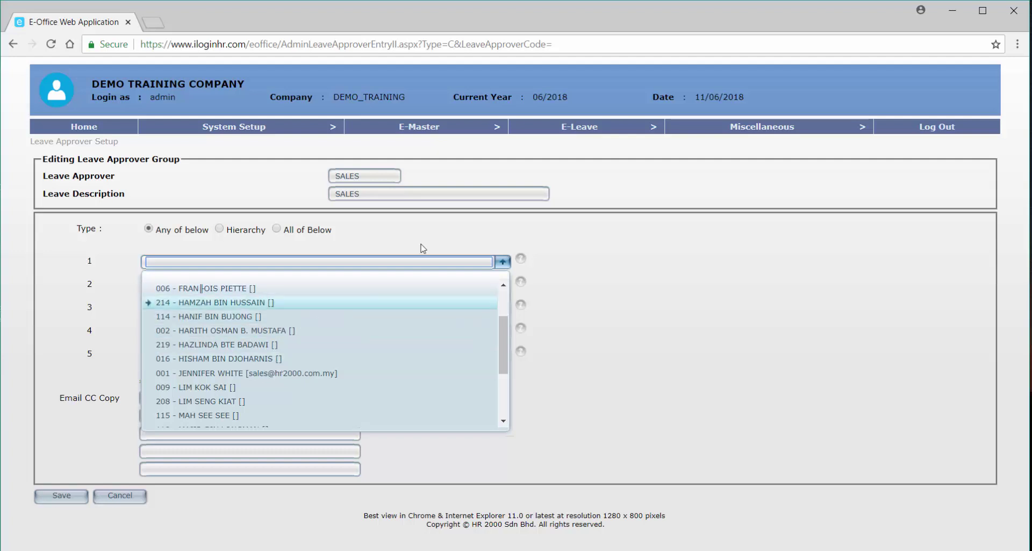
Rename the group's code and description to SALES TEAM A.
left_click(373, 177)
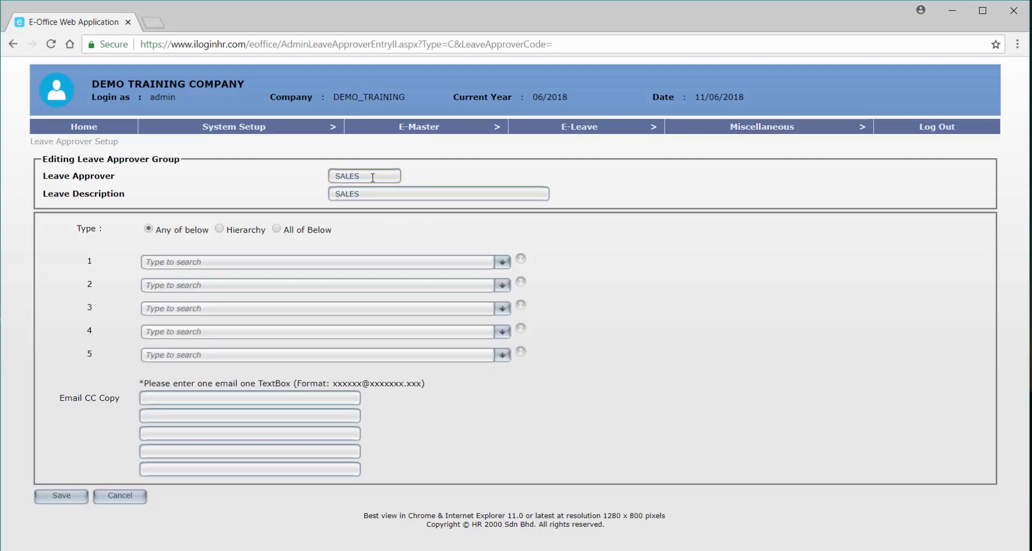
type("GRP A")
left_click(375, 193)
type("G")
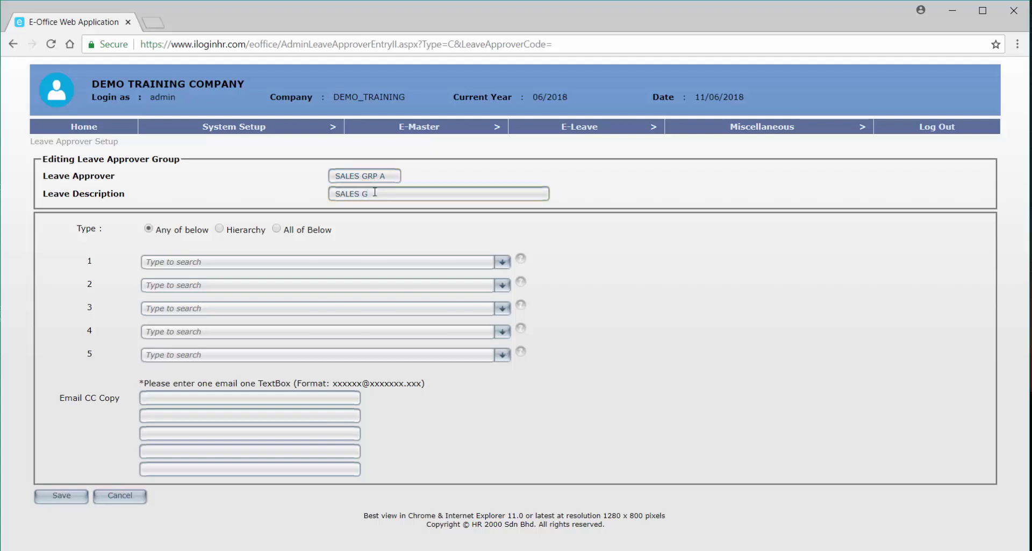
key("BackSpace")
left_click(390, 176)
left_click_drag(390, 177, 363, 176)
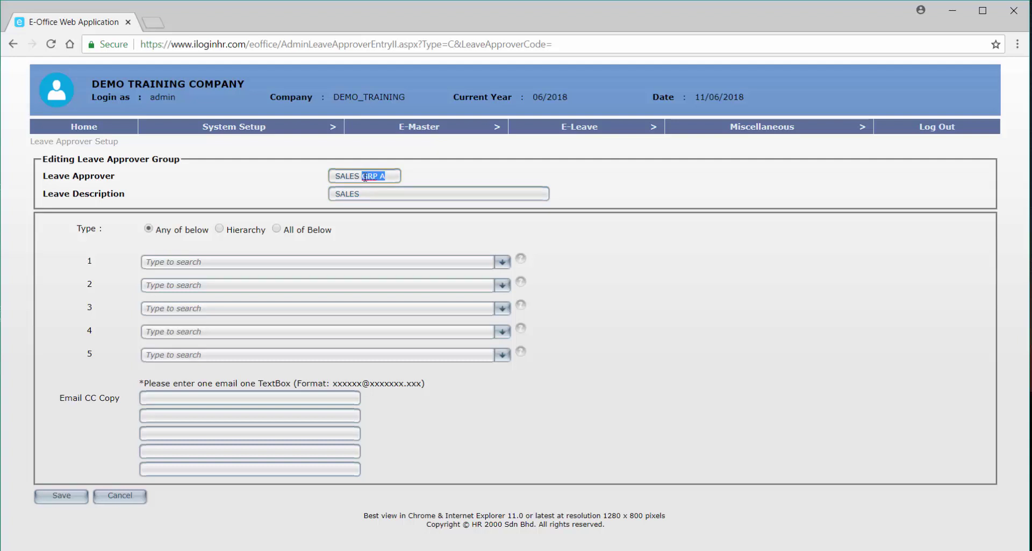
type("TEAM A")
left_click(388, 194)
type("TEAM A")
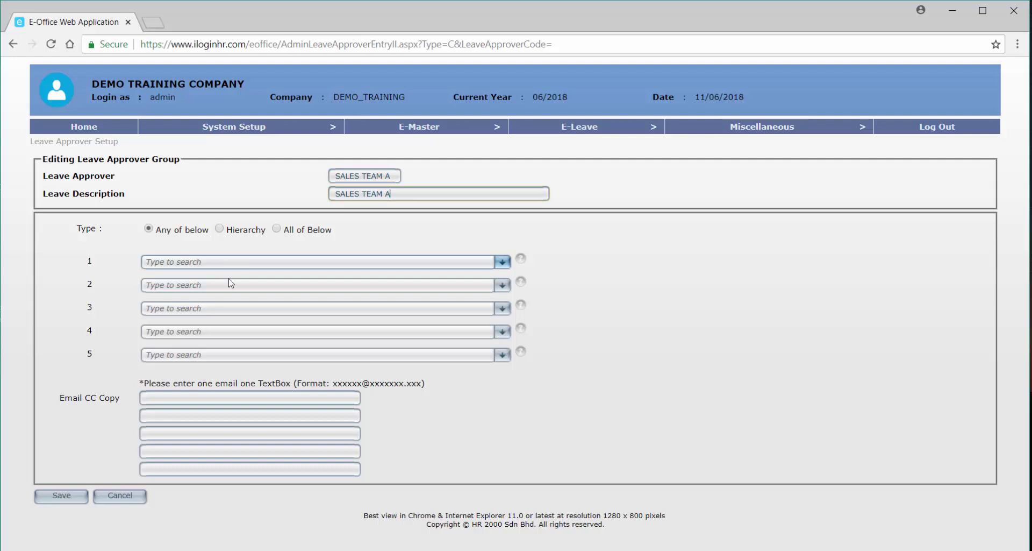
Pick the first approver from the employee list and save the SALES TEAM A group.
left_click(239, 261)
scroll(262, 371, "down", 2)
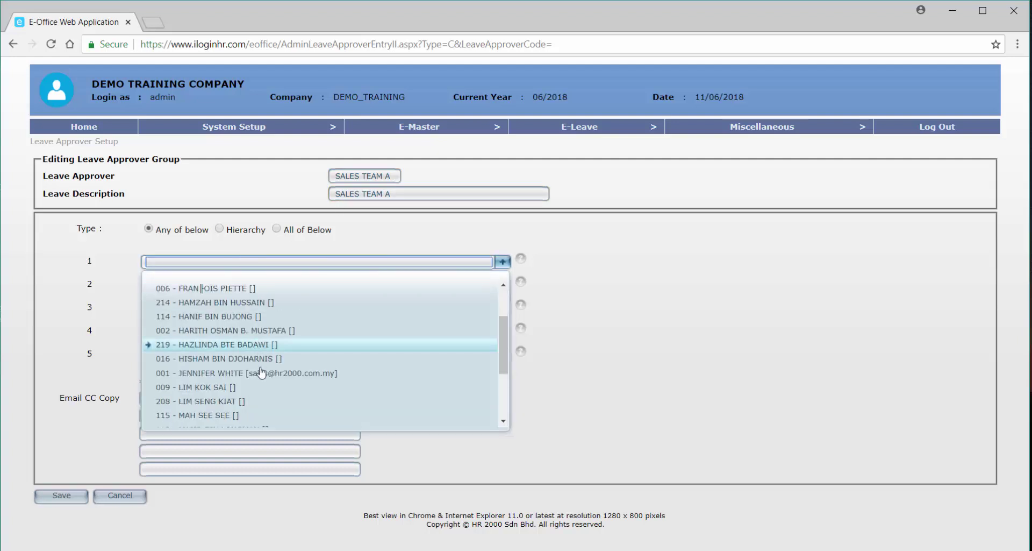
left_click(253, 403)
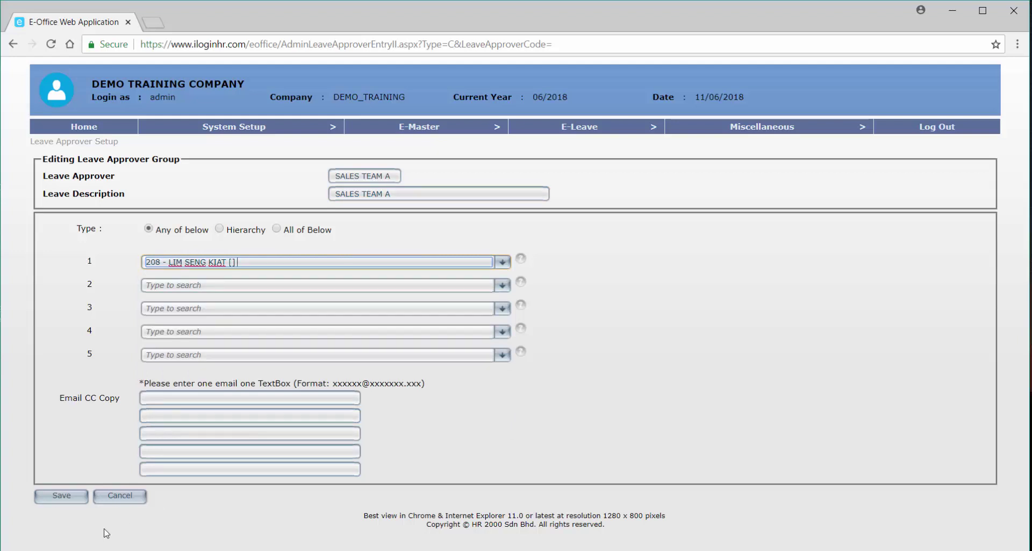
left_click(75, 503)
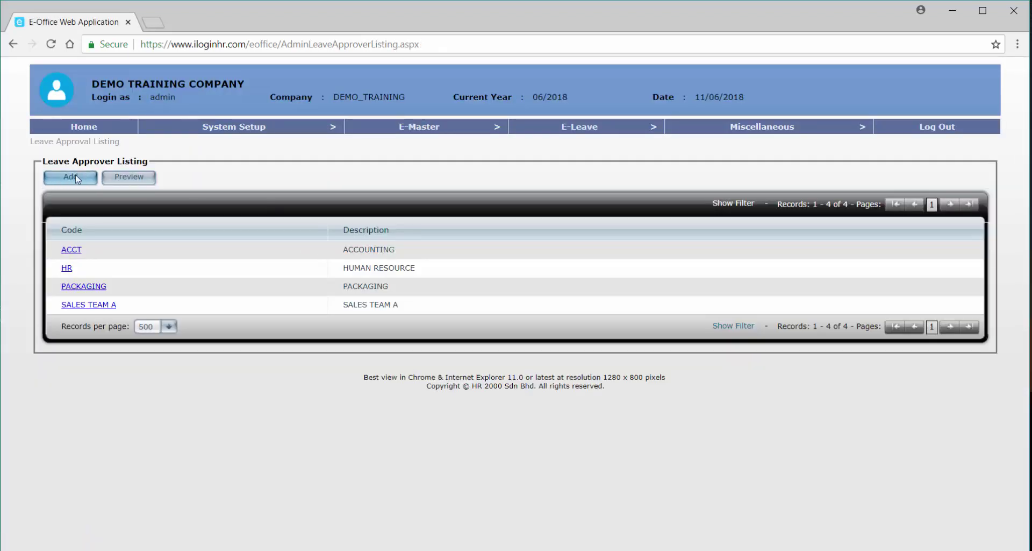
left_click(76, 174)
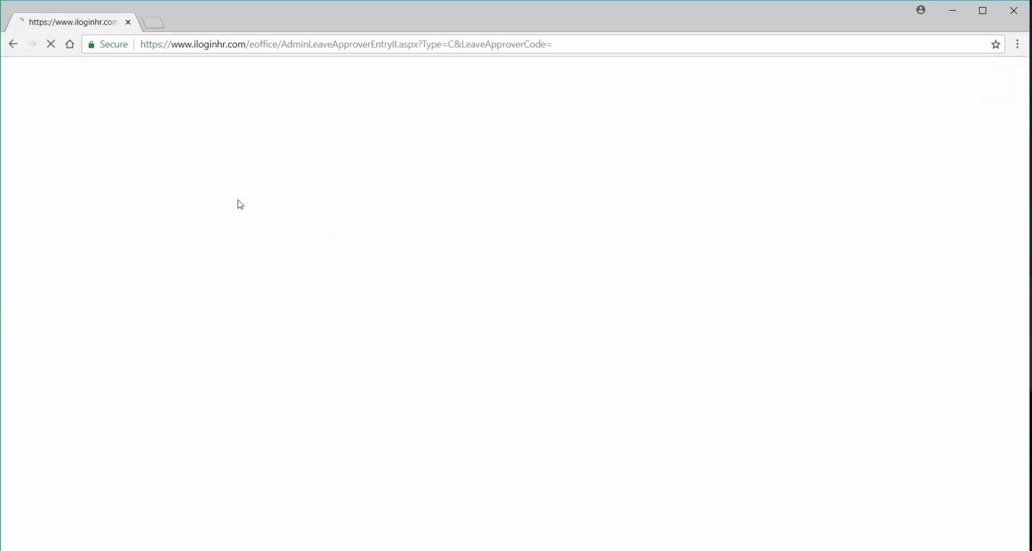
Enter SALES TEAM B as the group code and paste it into the description.
left_click(351, 176)
type("SA")
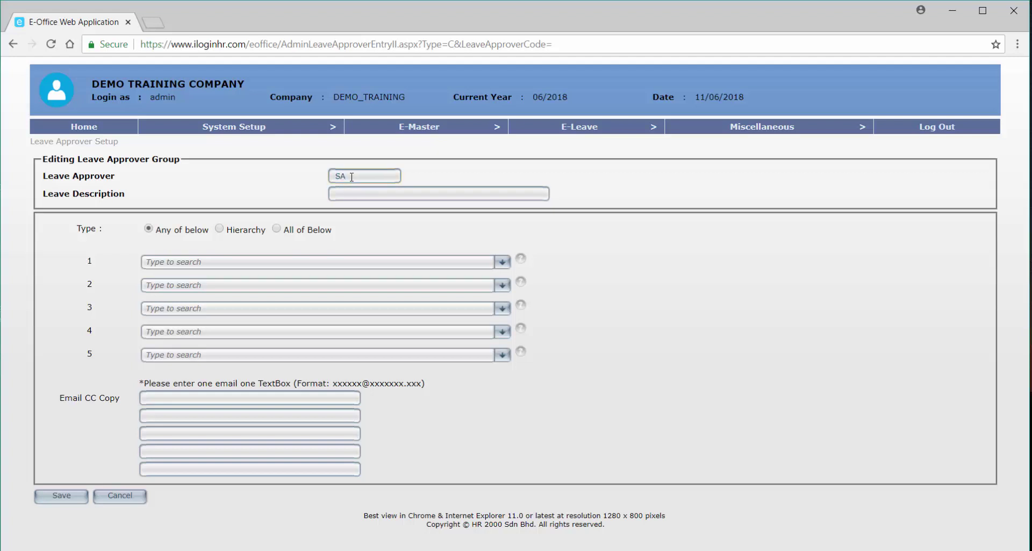
type("LES TEAM B")
left_click_drag(392, 175, 328, 173)
key("ctrl+c")
left_click(387, 189)
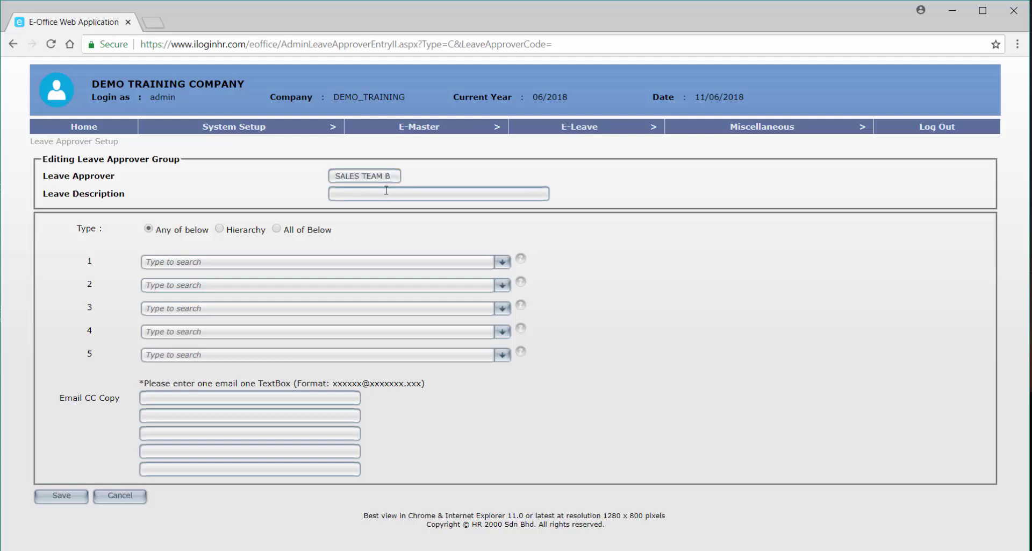
key("ctrl+v")
Pick the first approver from the employee list and save the SALES TEAM B group.
left_click(189, 263)
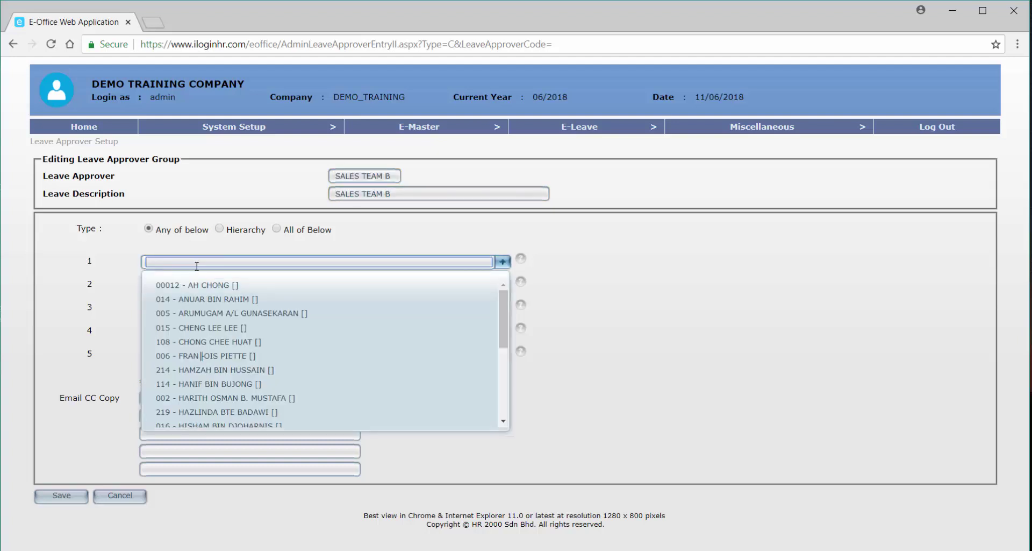
scroll(295, 369, "down", 5)
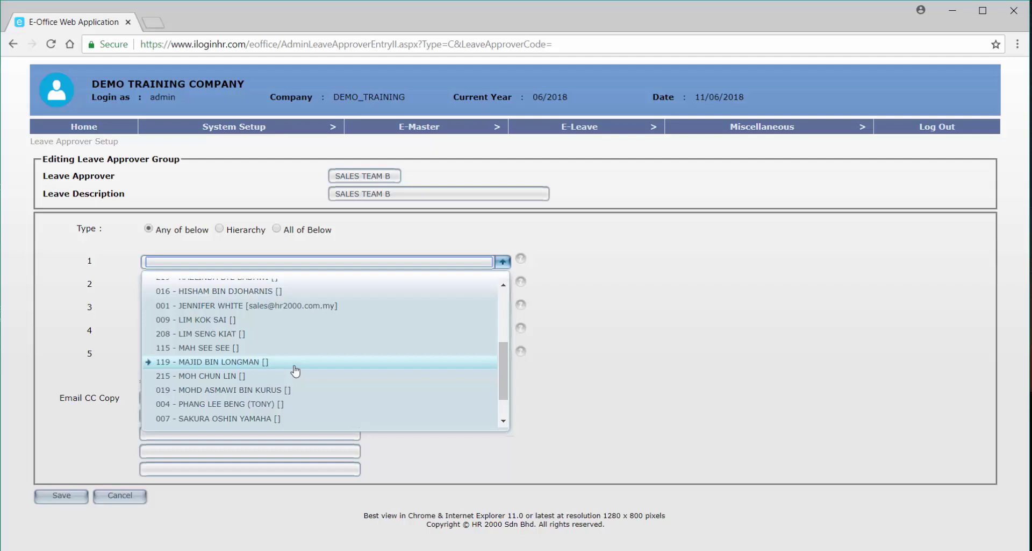
left_click(270, 350)
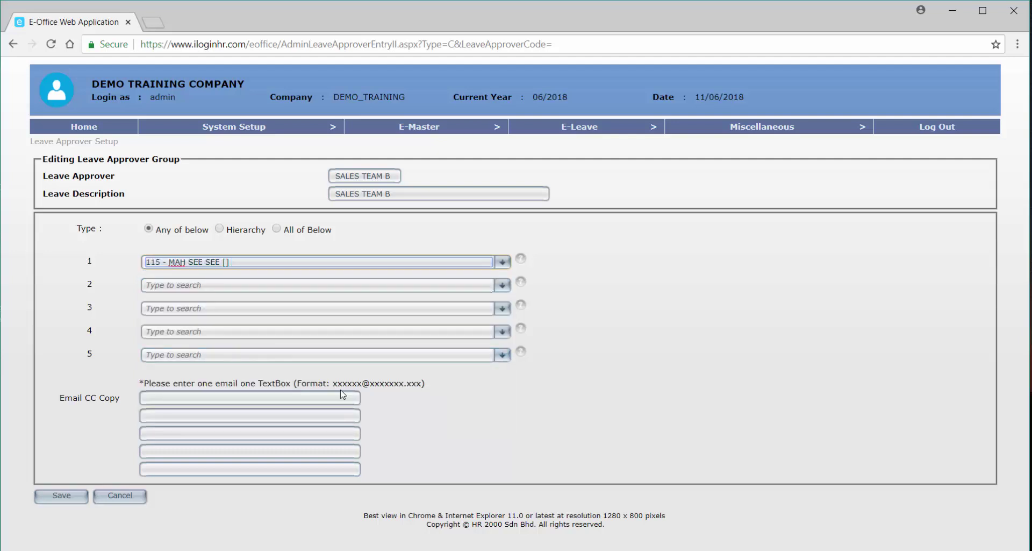
left_click(53, 498)
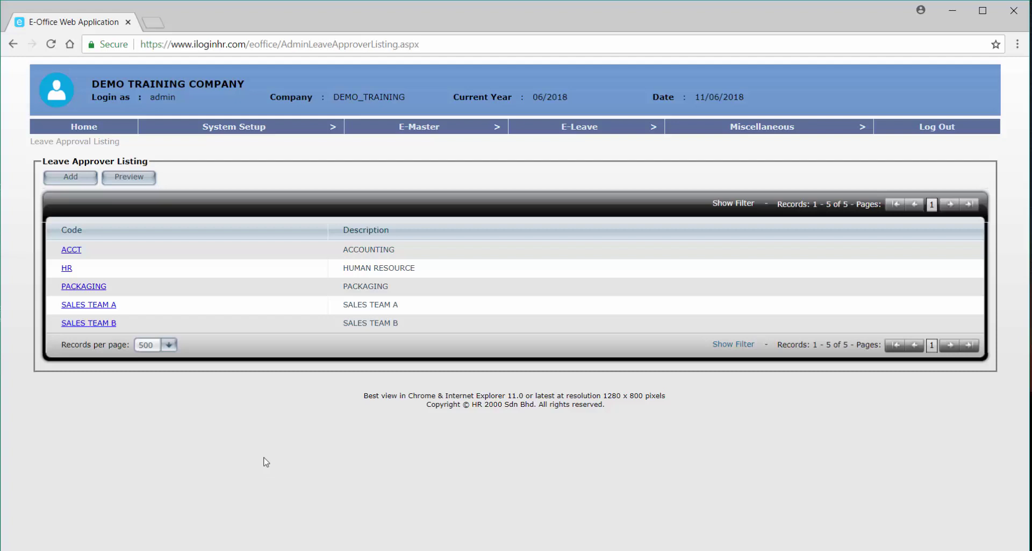
Preview the Leave Approver Group Listing report and scroll through its five groups.
left_click(138, 180)
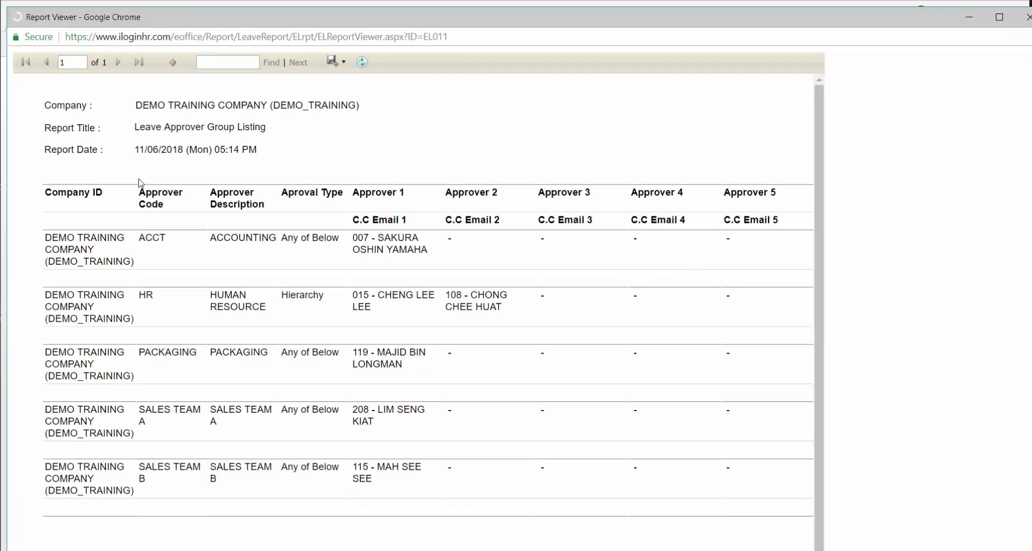
scroll(256, 307, "down", 2)
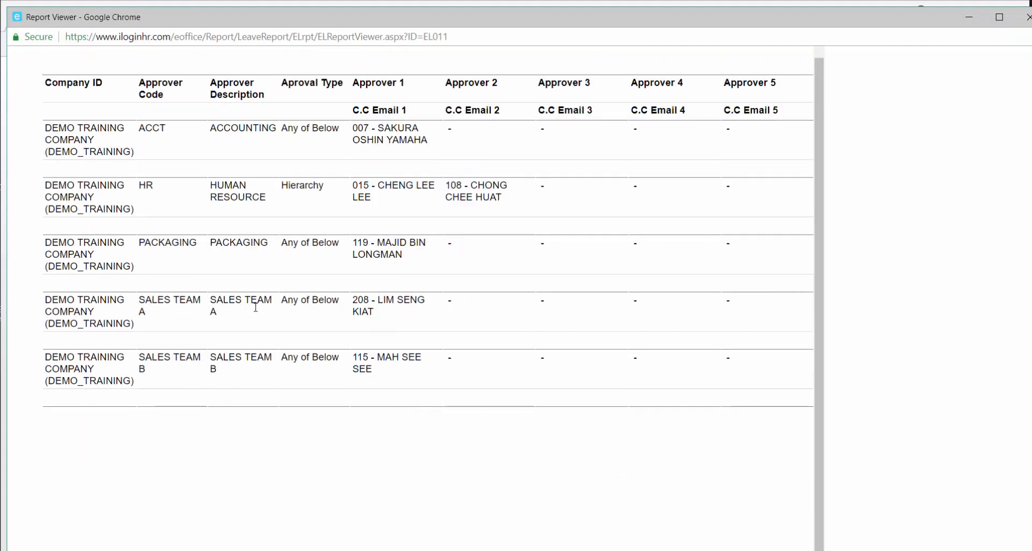
scroll(256, 309, "up", 1)
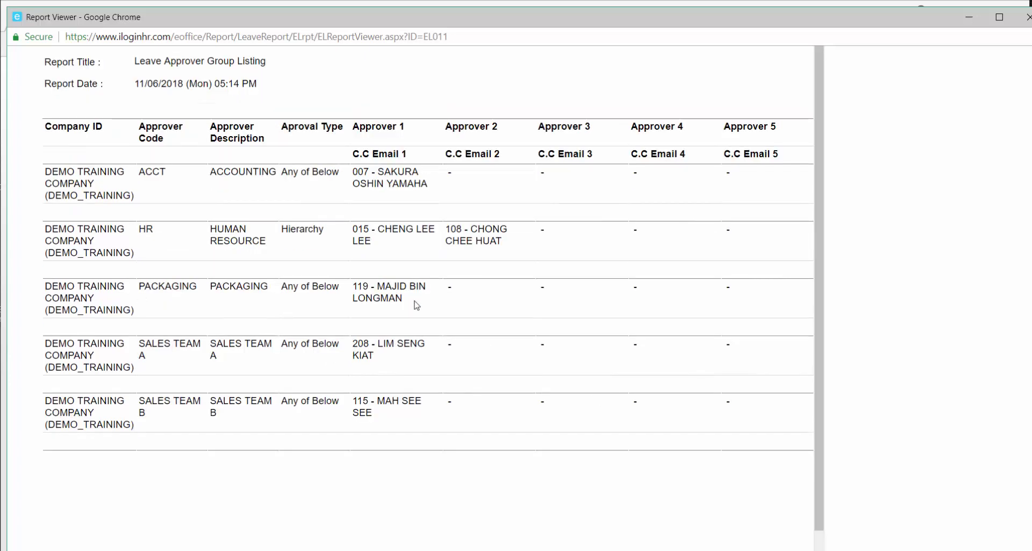
scroll(417, 305, "down", 1)
scroll(417, 305, "up", 1)
Close the report viewer and browse the 23-employee Employee Master listing under E-Master.
left_click(1027, 17)
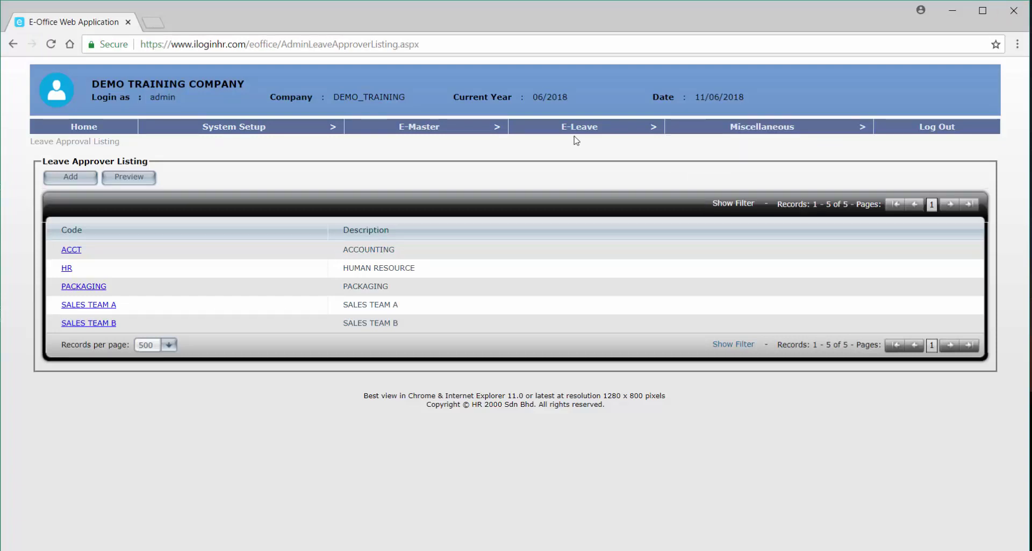
mouse_move(579, 132)
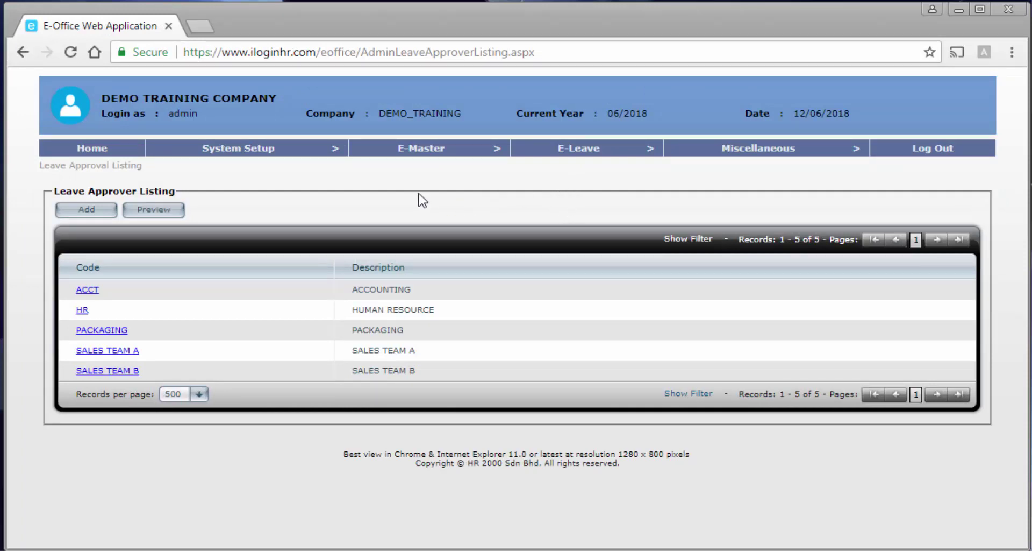
left_click(408, 167)
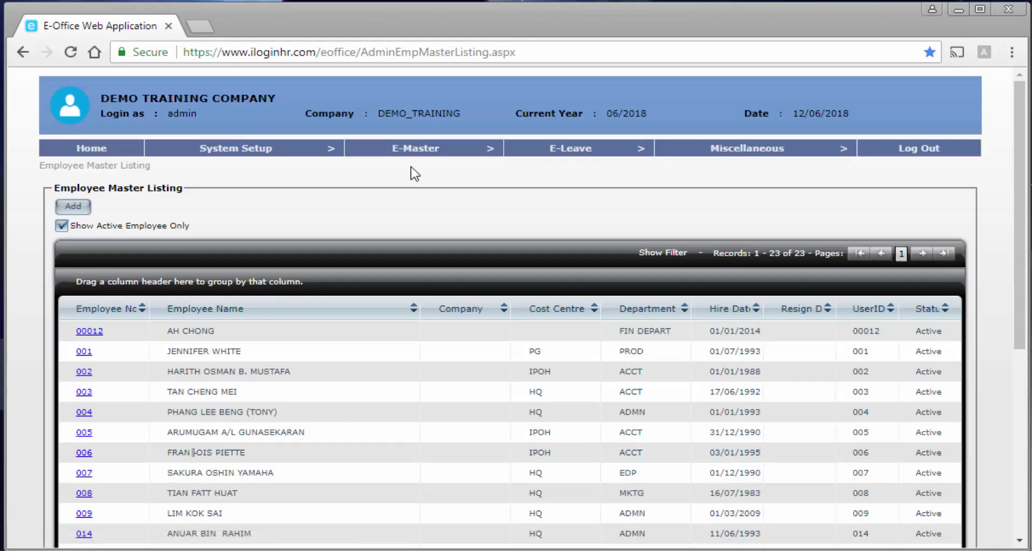
scroll(446, 277, "down", 5)
scroll(451, 277, "down", 2)
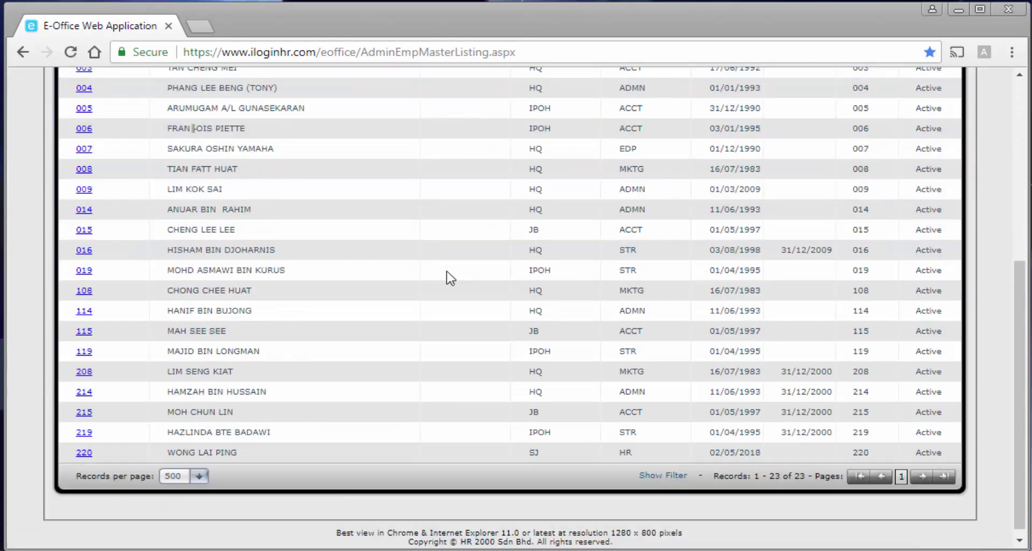
scroll(451, 278, "up", 5)
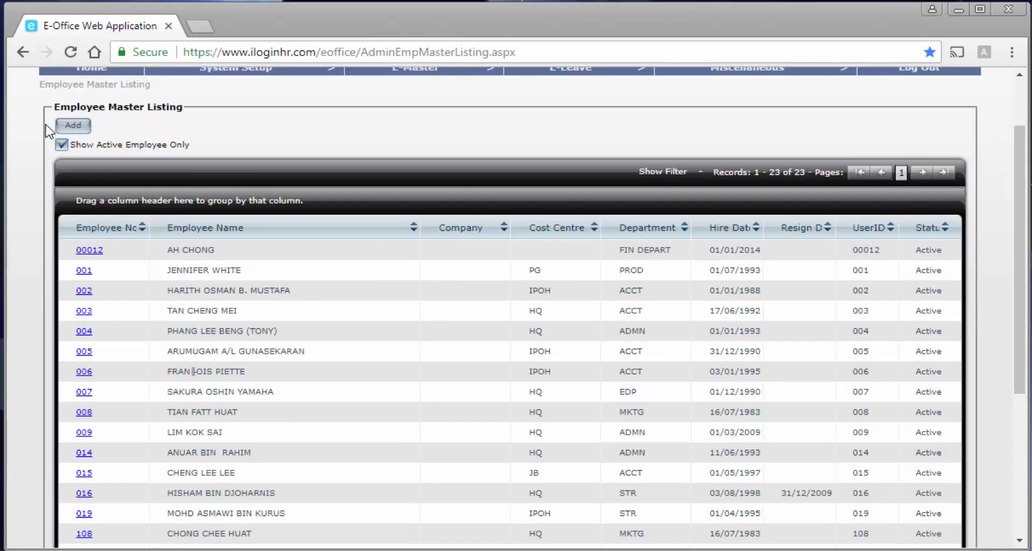
scroll(108, 161, "up", 2)
Create a new employee record with number A001, the employee's name, and sex Male.
left_click(64, 205)
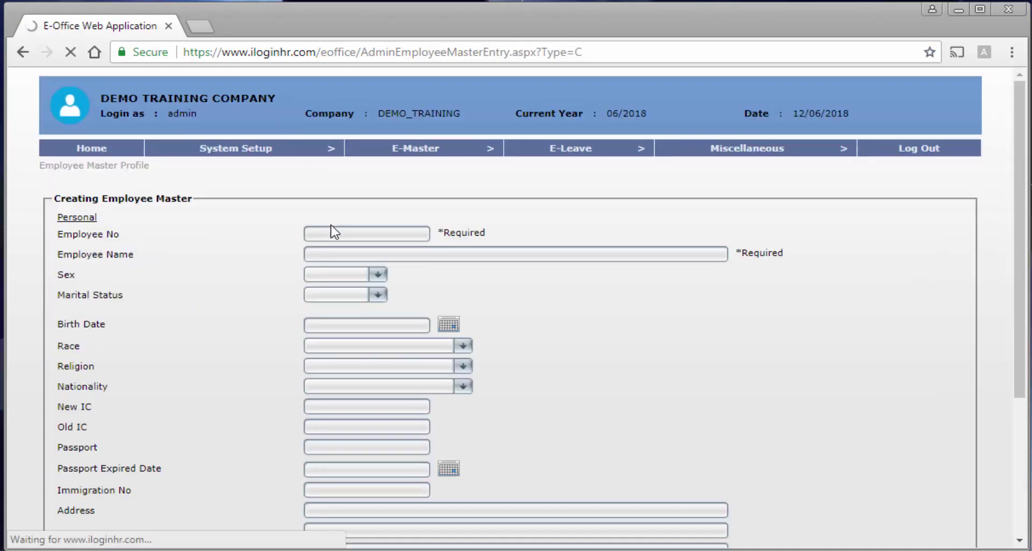
left_click(353, 235)
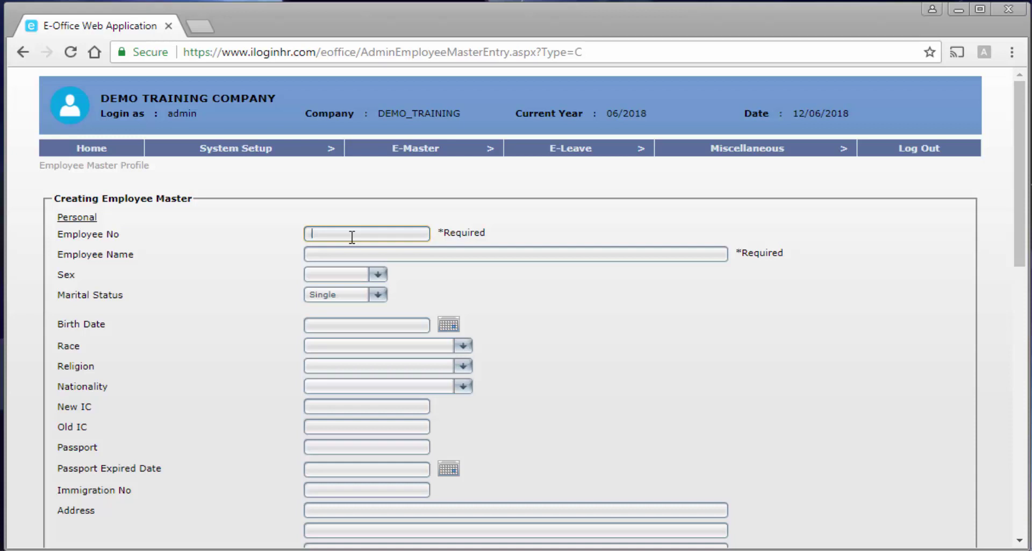
type("A001")
key("Tab")
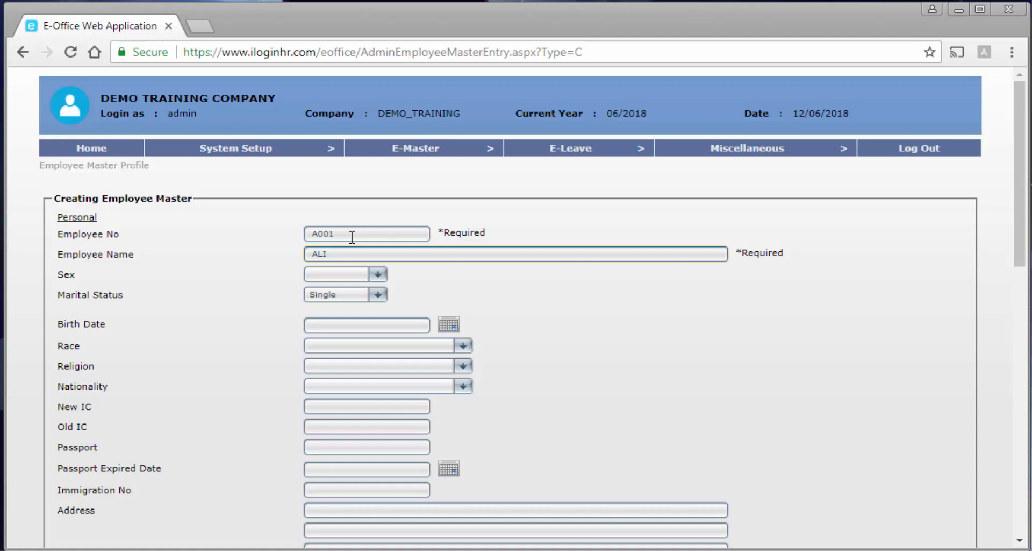
left_click_drag(486, 232, 439, 233)
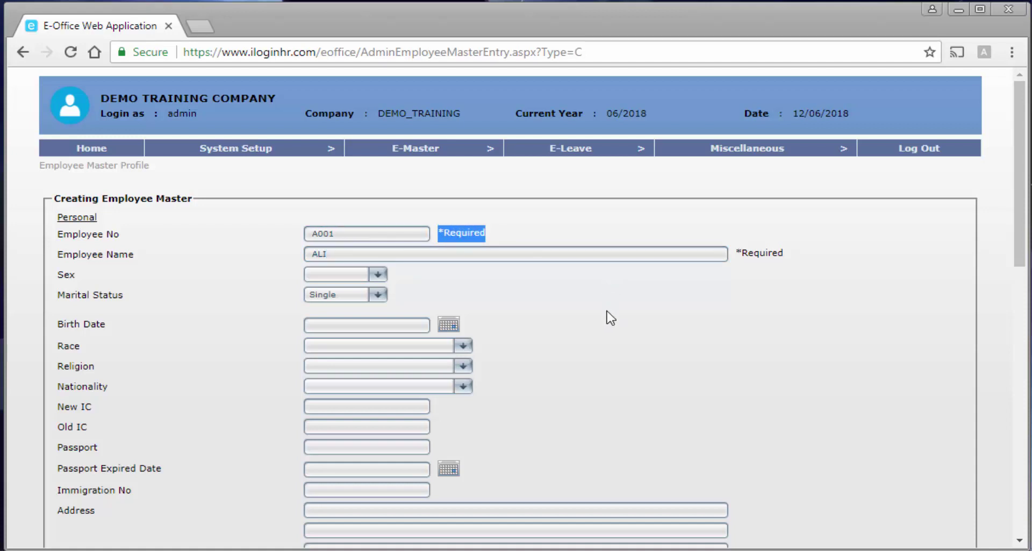
left_click(378, 275)
left_click(350, 313)
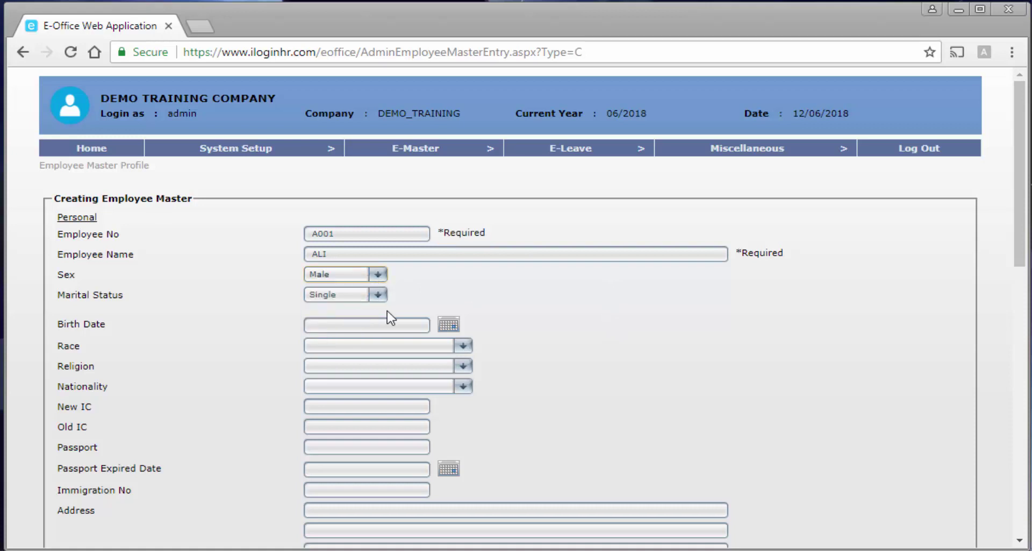
Fill in the employee's e-mail address and a hire date of 01/05/2017.
scroll(468, 315, "down", 6)
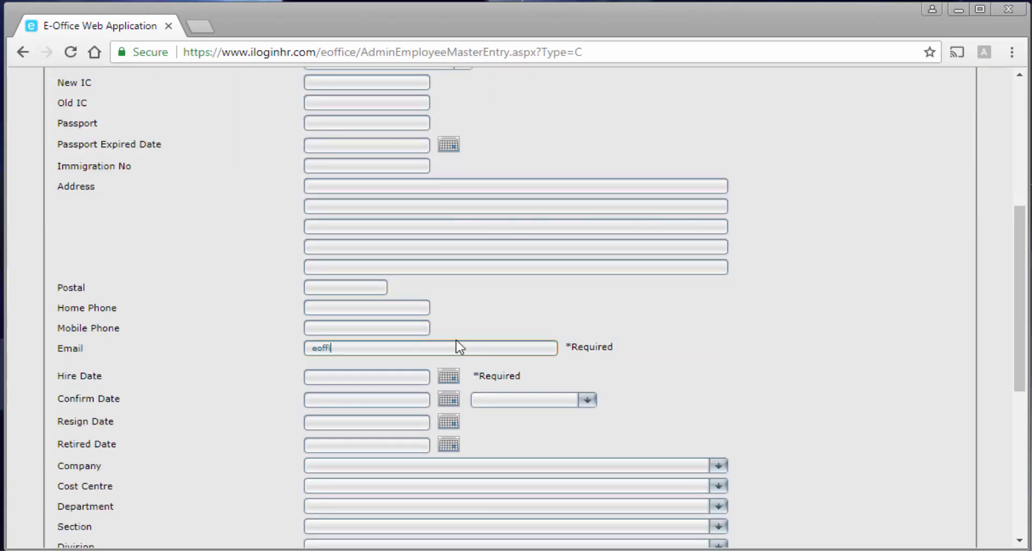
left_click(456, 347)
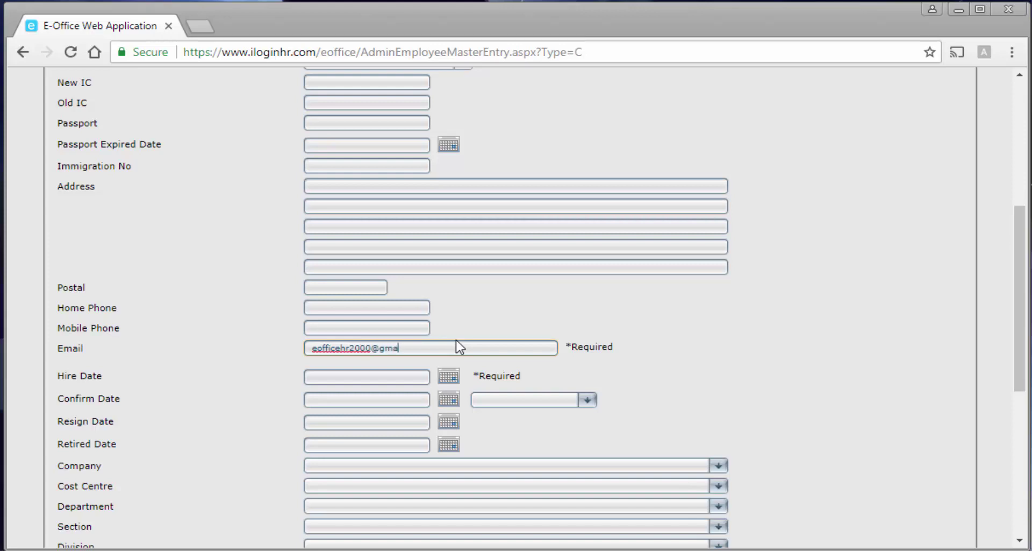
left_click(373, 379)
type("017")
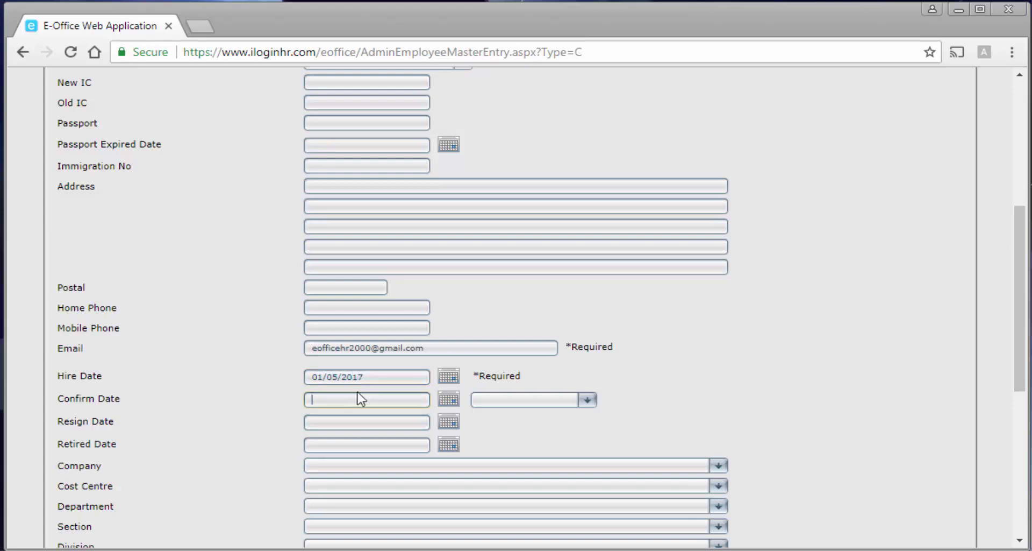
Set the confirmation period to 3 Month, giving a 01/08/2017 confirm date.
left_click(392, 396)
left_click(307, 399)
left_click(488, 400)
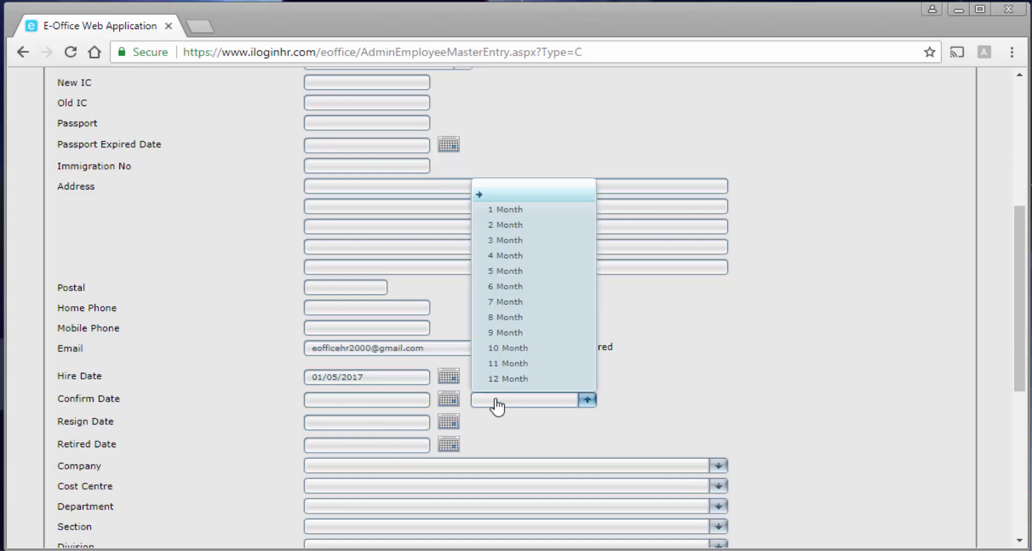
left_click(532, 241)
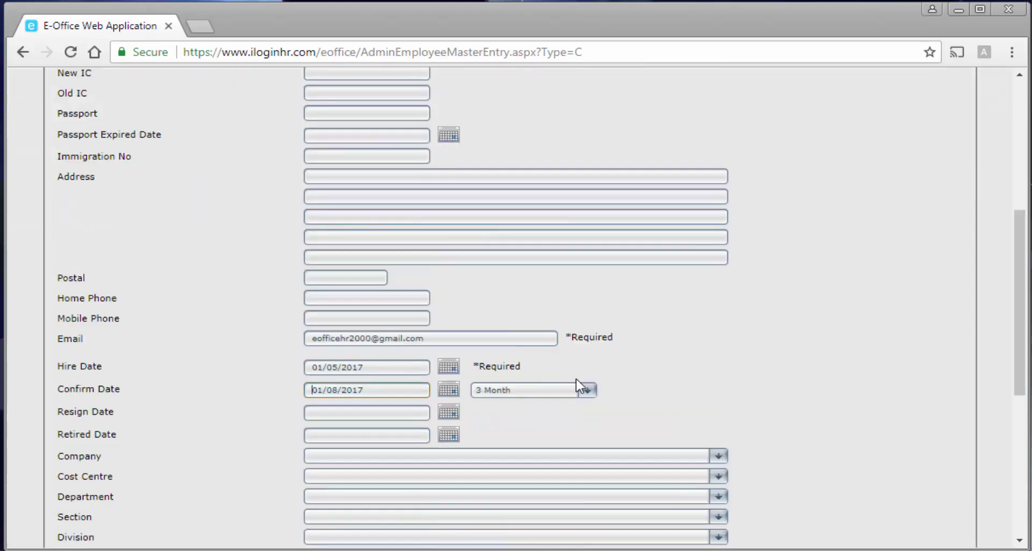
scroll(578, 386, "down", 3)
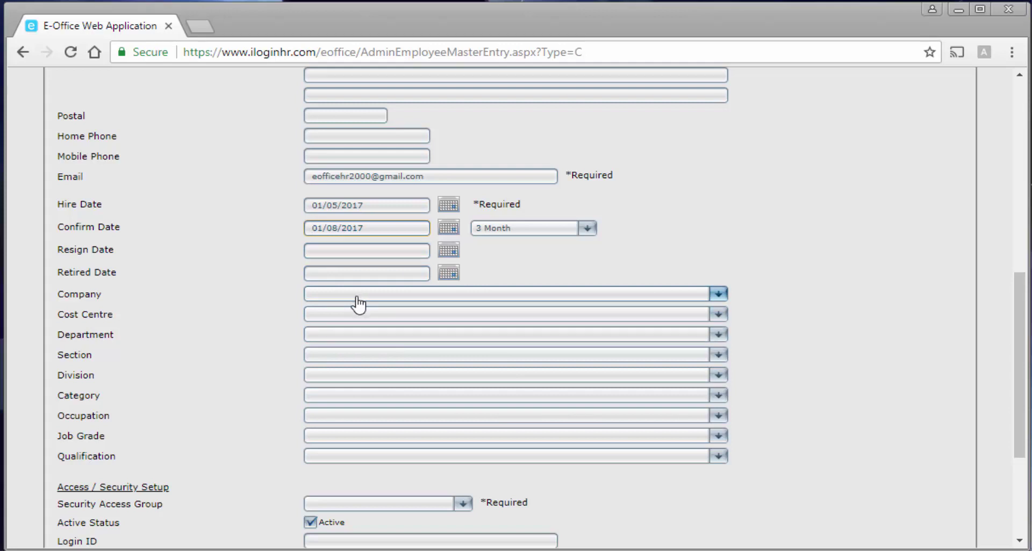
Assign cost centre HQ - HEADQUARTER, department ADMN and category B2 - EXECUTIVE 1.
left_click(363, 318)
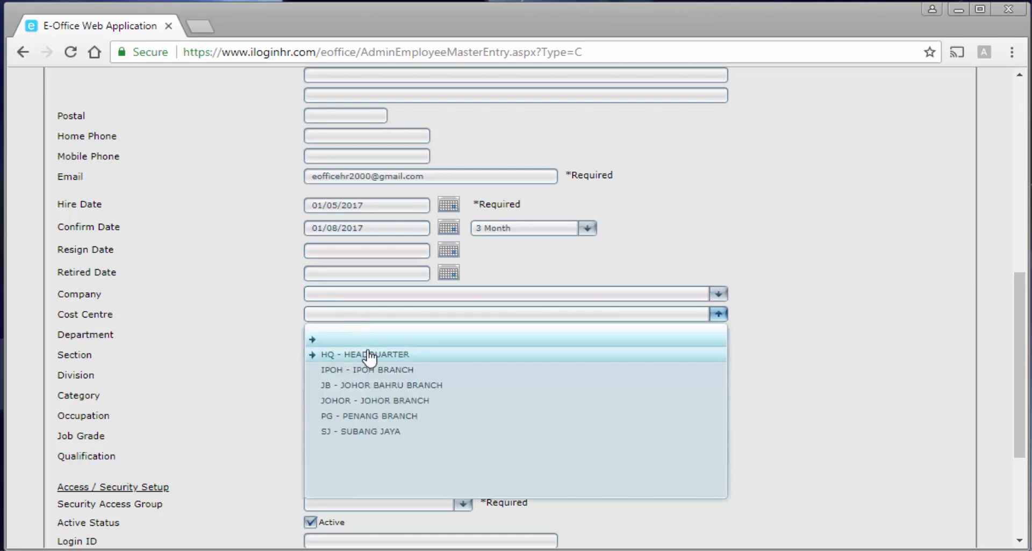
left_click(369, 353)
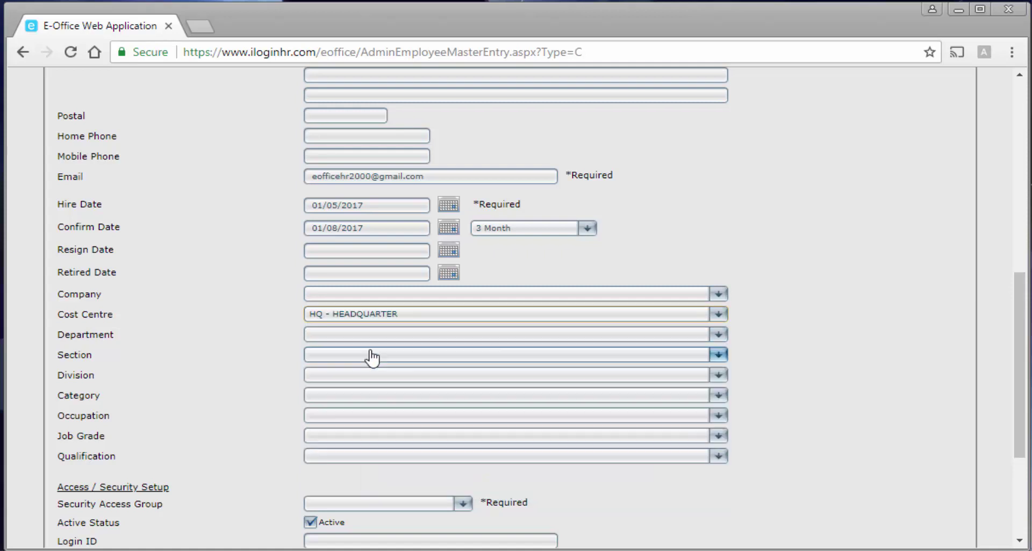
left_click(373, 338)
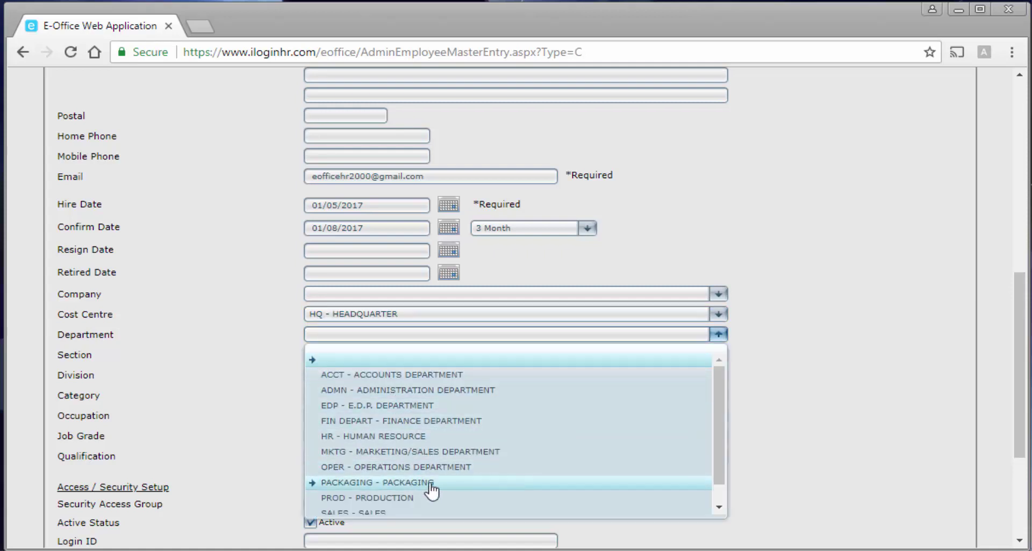
left_click(432, 390)
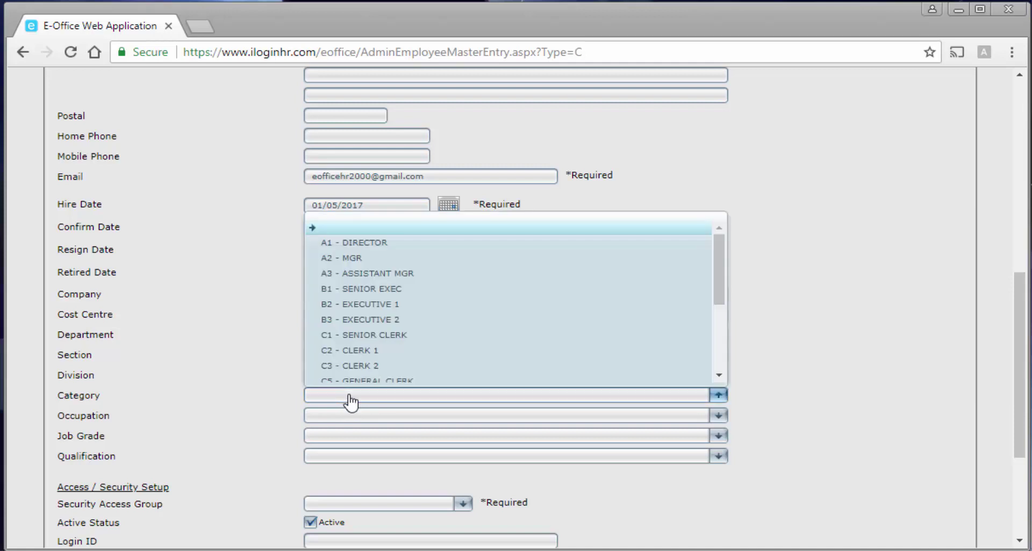
left_click(348, 398)
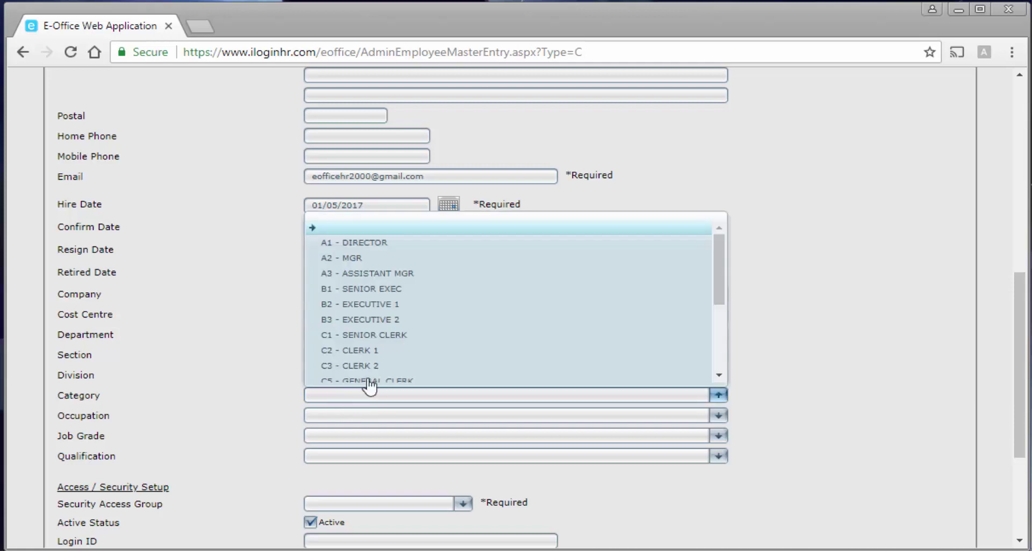
left_click(385, 303)
scroll(419, 355, "down", 2)
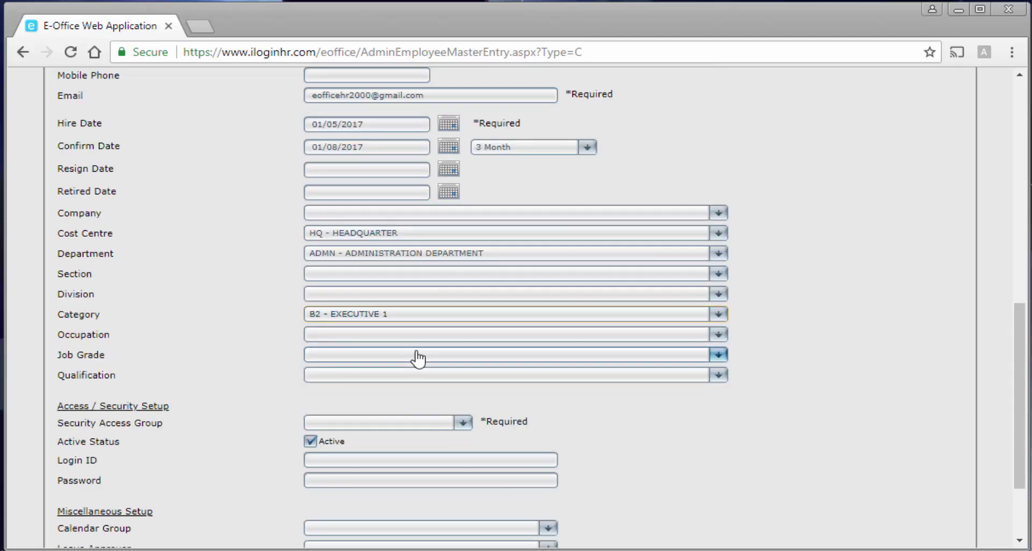
Set occupation to ADMM - ADMINISTRATION MANAGER and qualification to MASTER - MASTERS DEGREE.
left_click(369, 337)
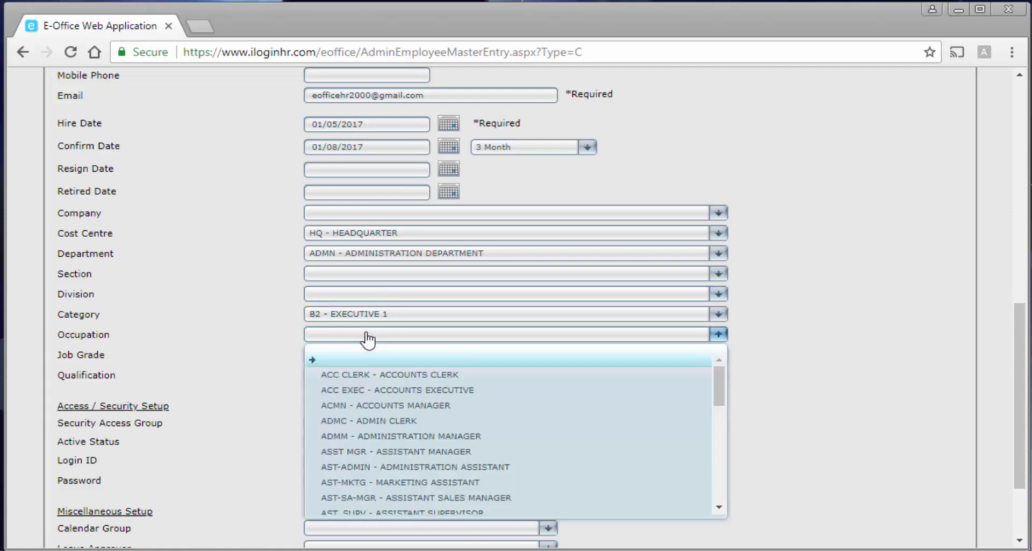
left_click(403, 437)
left_click(400, 376)
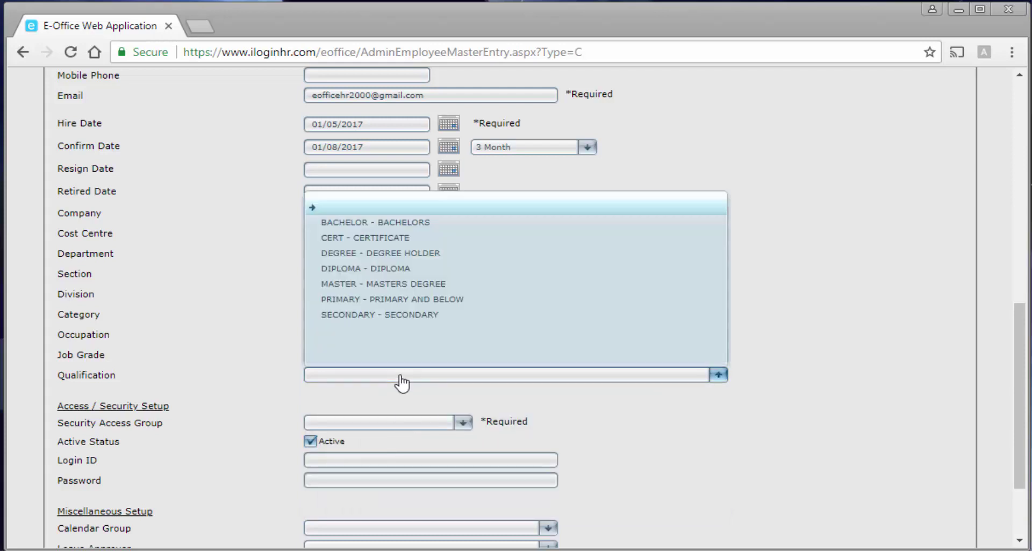
left_click(398, 285)
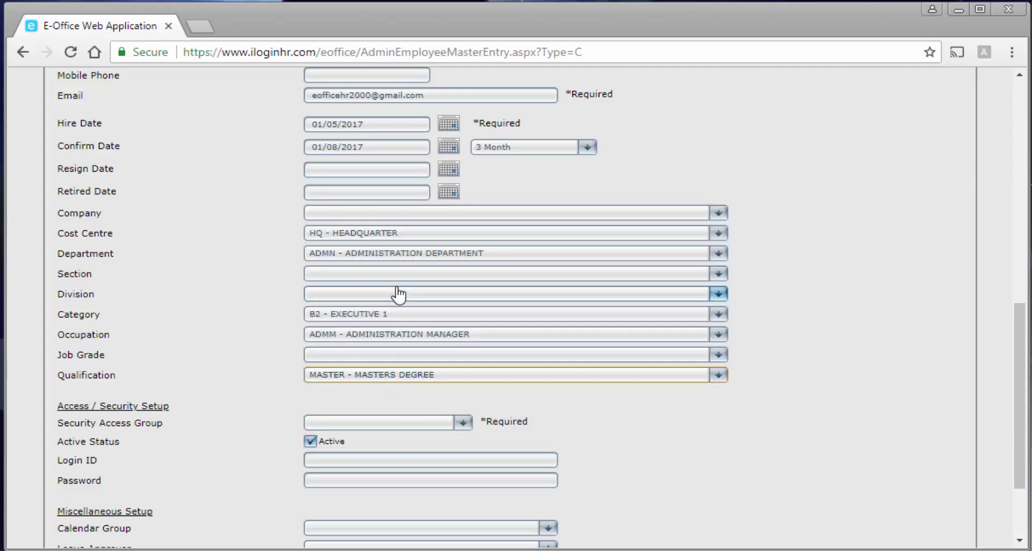
scroll(215, 293, "down", 1)
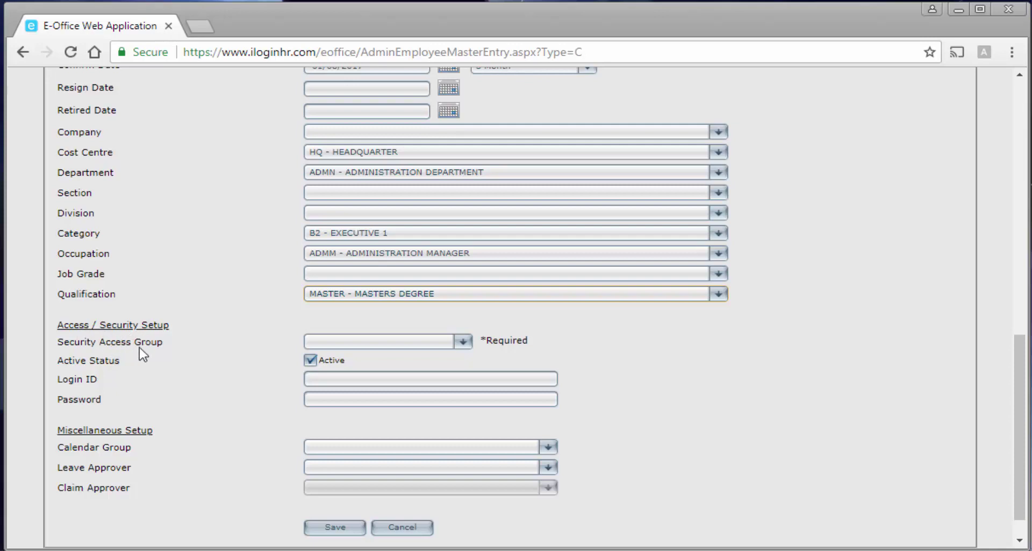
Choose Approver - Approver as the employee's security access group.
left_click(415, 344)
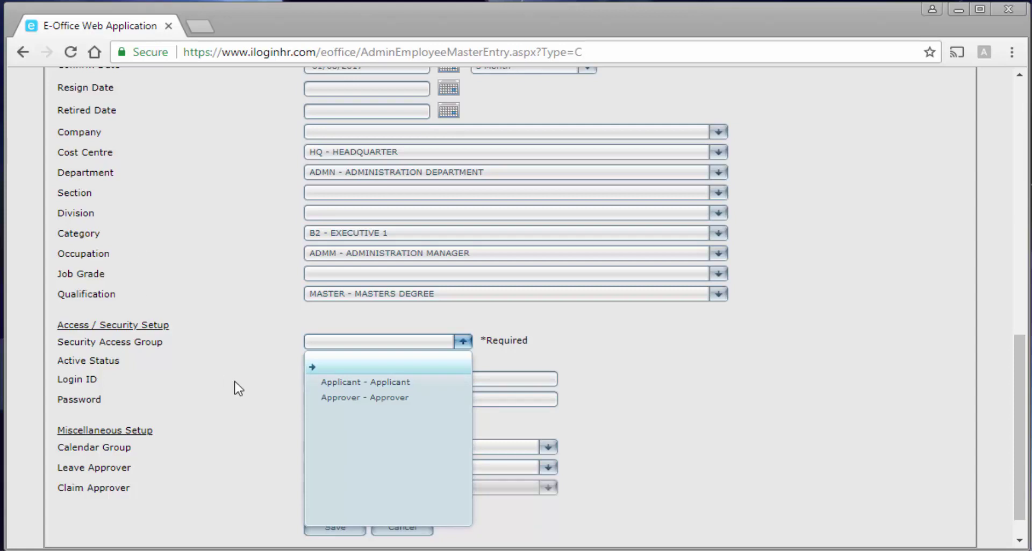
left_click(370, 398)
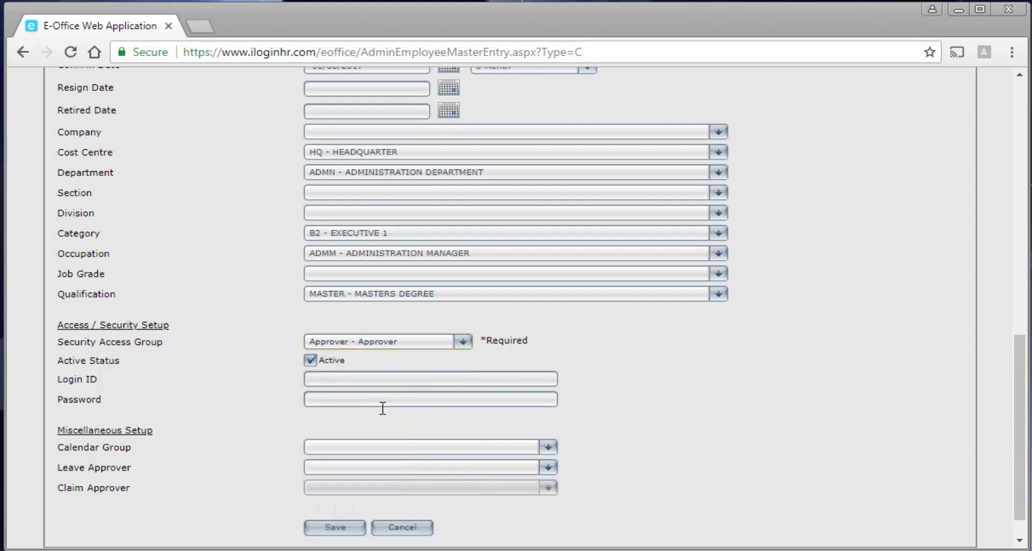
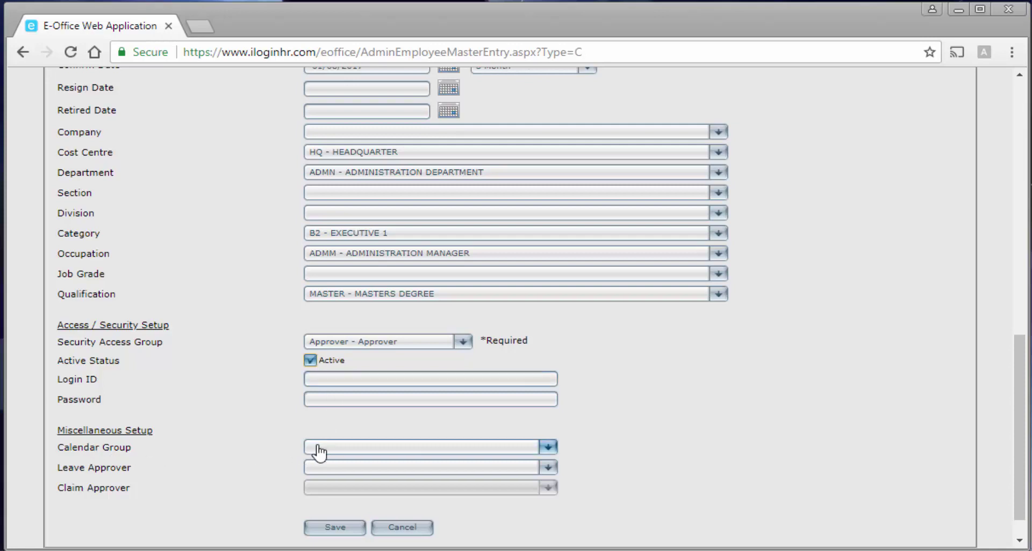
Set calendar group SELANGOR - SELANGOR and leave approver ACCT - ACCOUNTING, then save the employee.
left_click(337, 447)
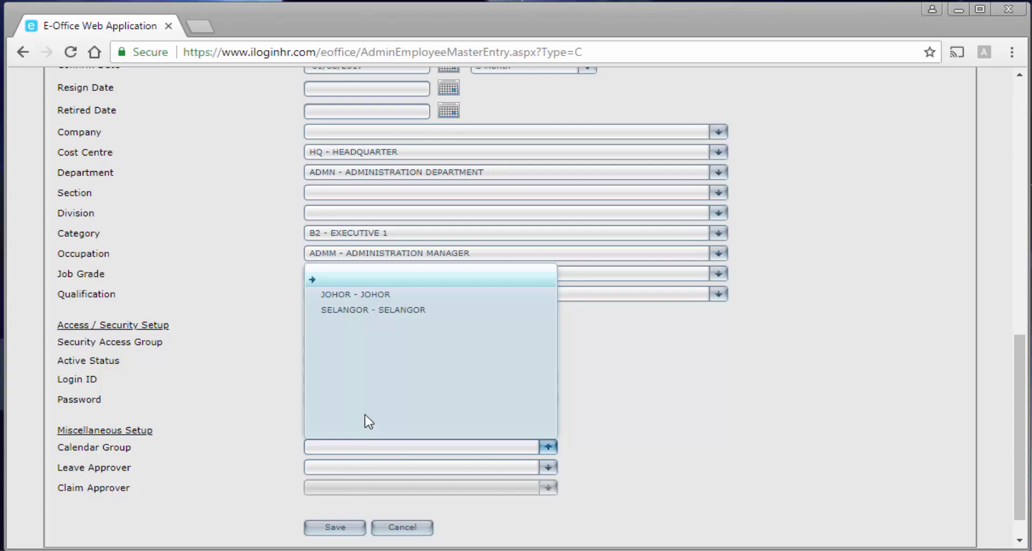
left_click(380, 309)
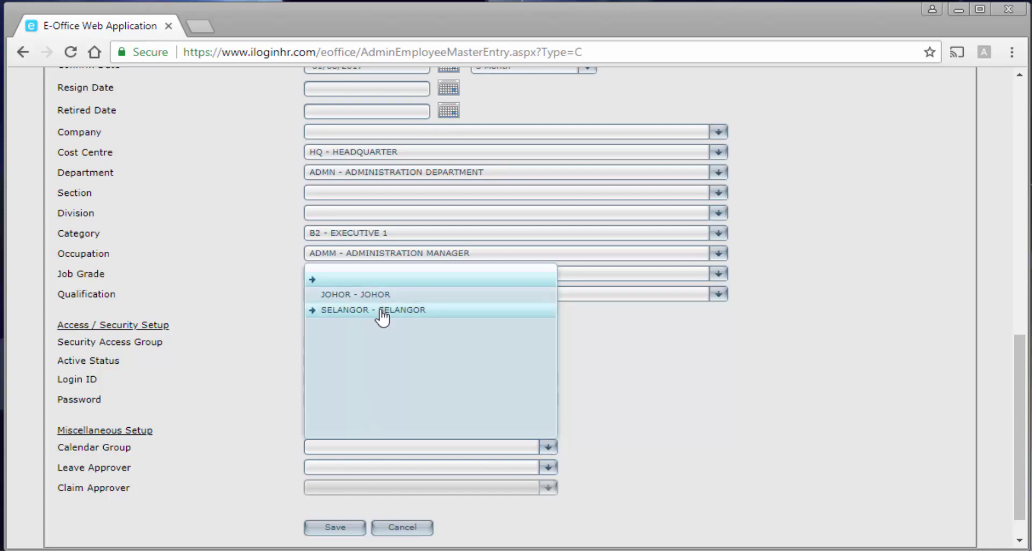
left_click(357, 470)
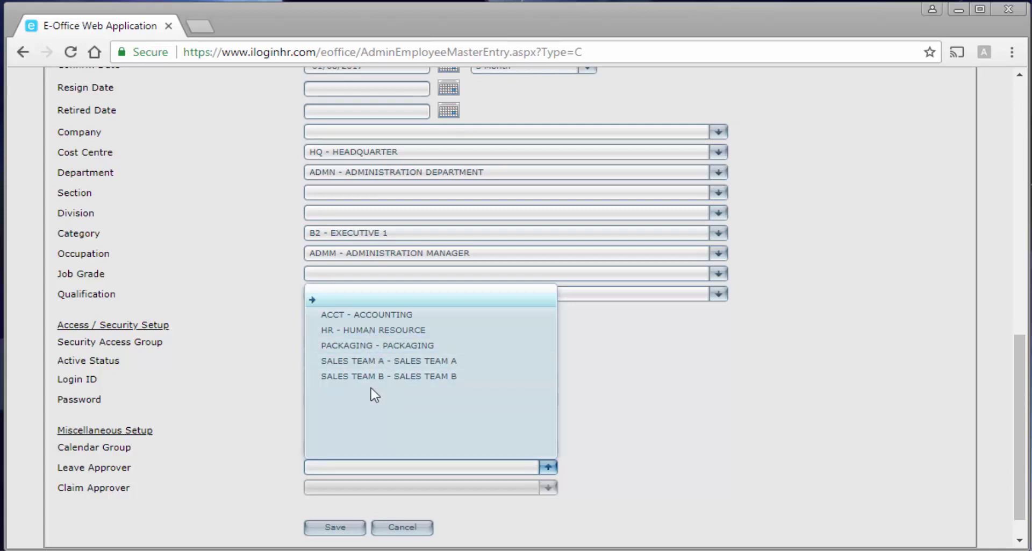
left_click(338, 316)
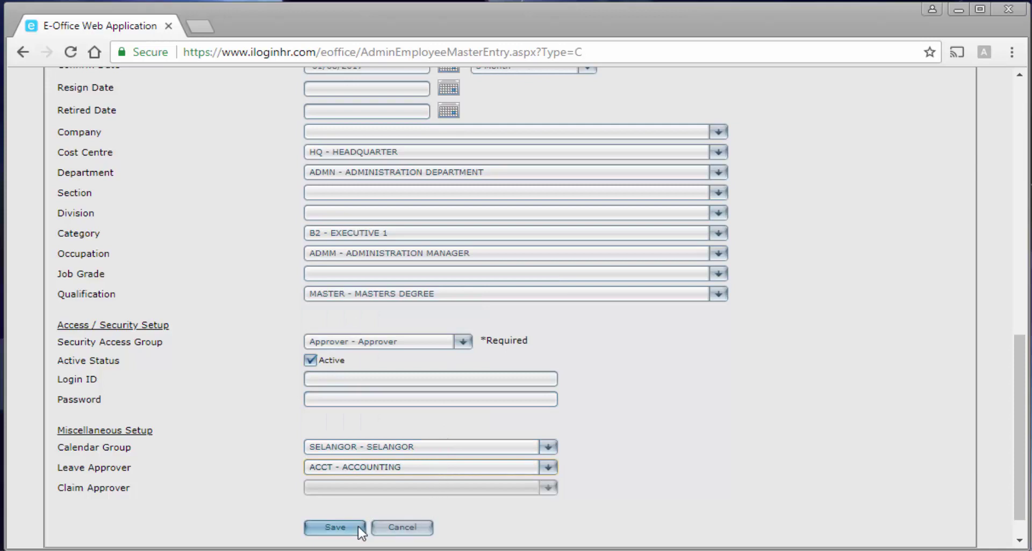
left_click(344, 527)
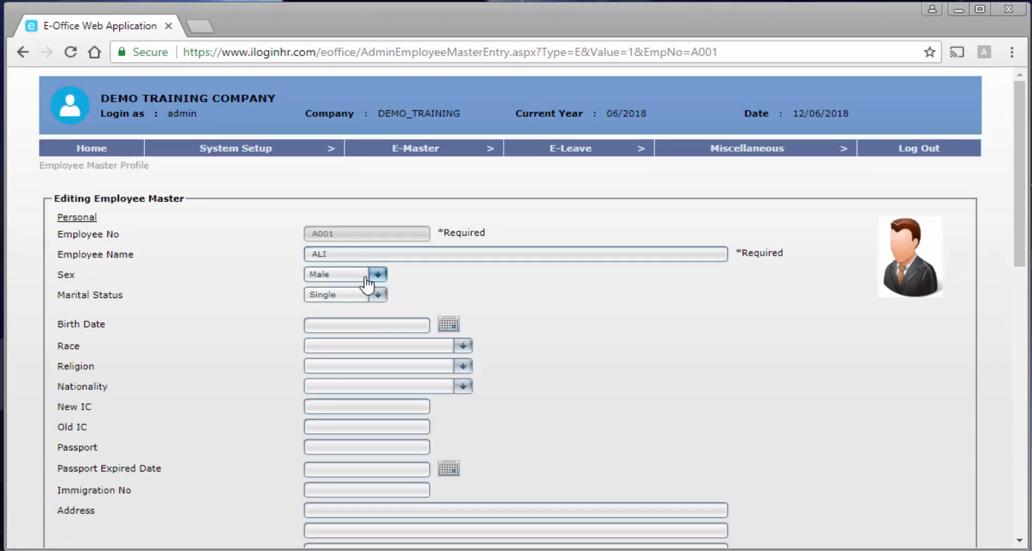
Review the Login ID and Password fields under Access/Security Setup, then save the record again.
scroll(371, 277, "down", 3)
scroll(365, 285, "down", 2)
scroll(367, 285, "down", 1)
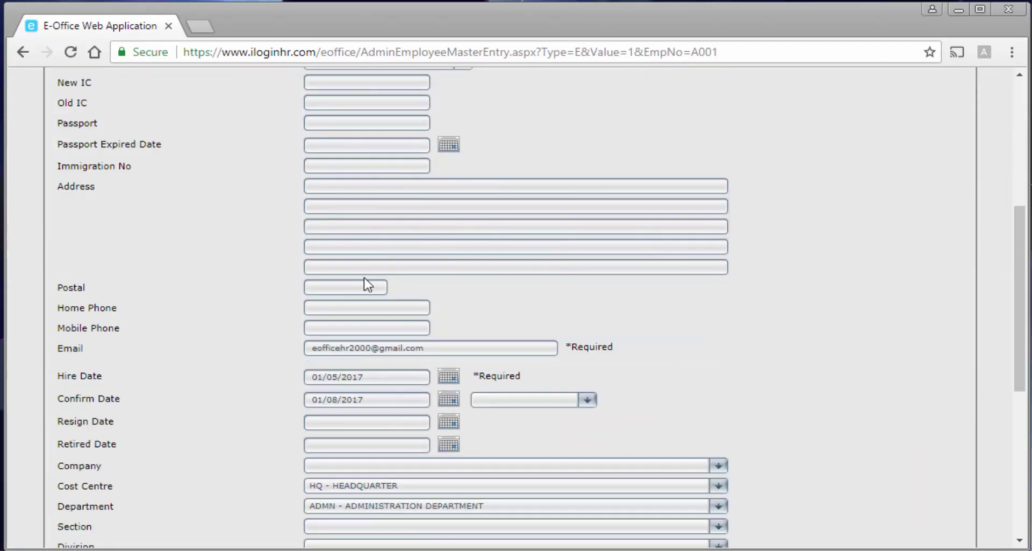
scroll(371, 301, "down", 3)
scroll(379, 379, "down", 1)
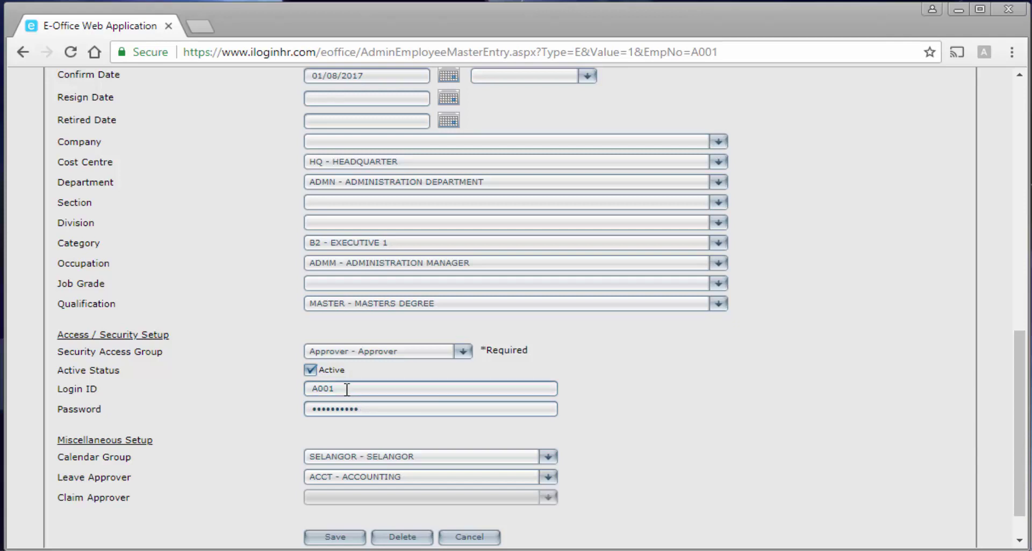
left_click_drag(347, 389, 290, 392)
scroll(265, 396, "up", 10)
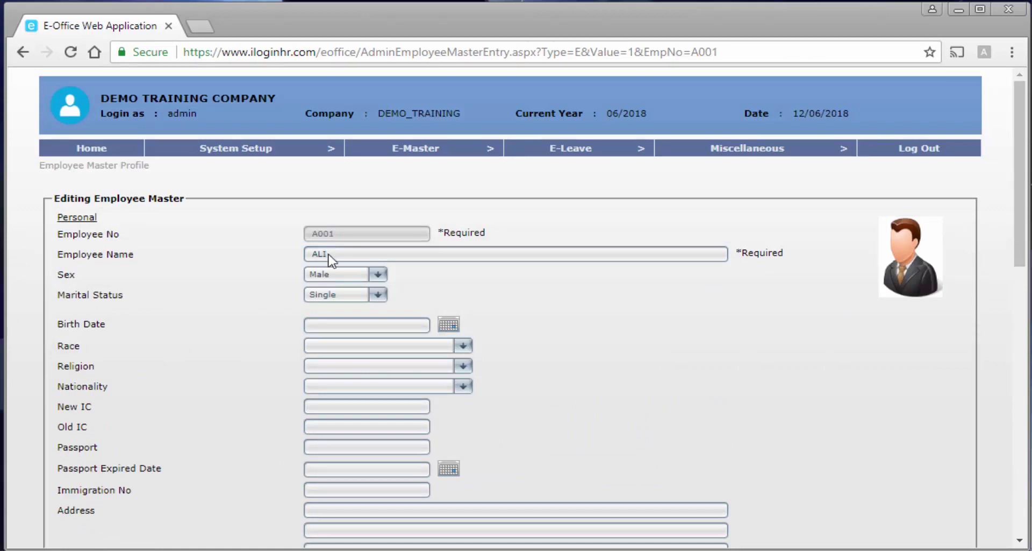
scroll(339, 345, "down", 9)
scroll(340, 347, "down", 3)
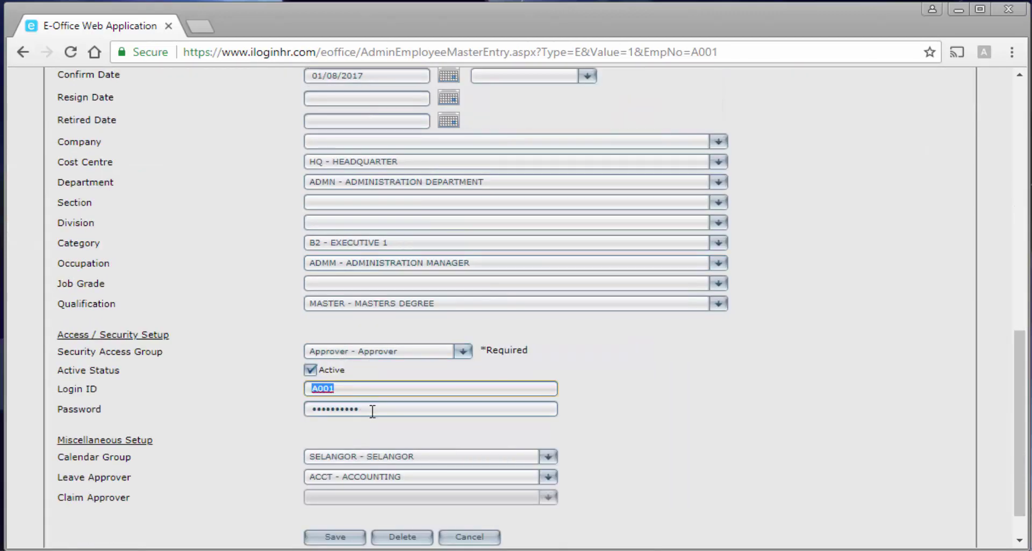
left_click_drag(372, 409, 280, 419)
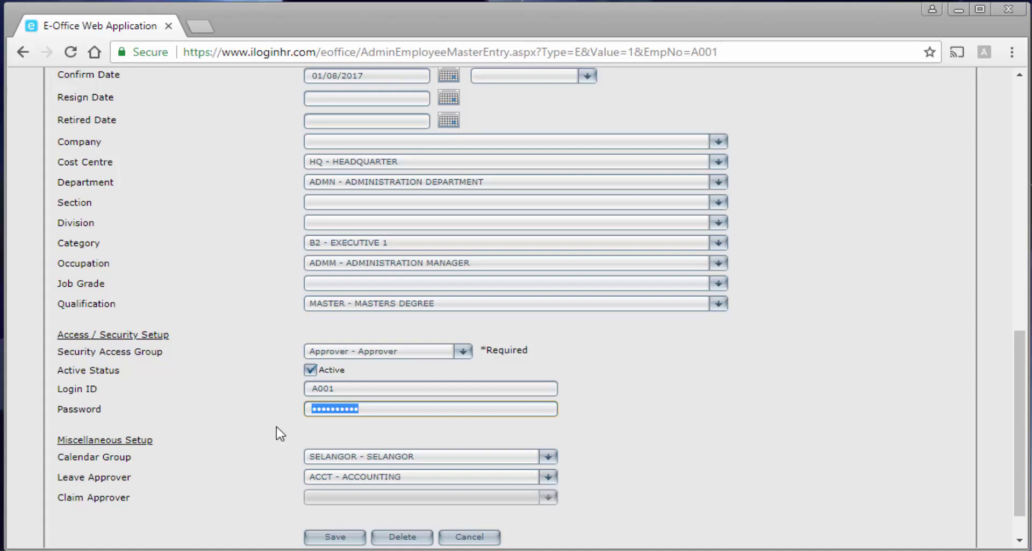
scroll(280, 433, "down", 1)
left_click(335, 492)
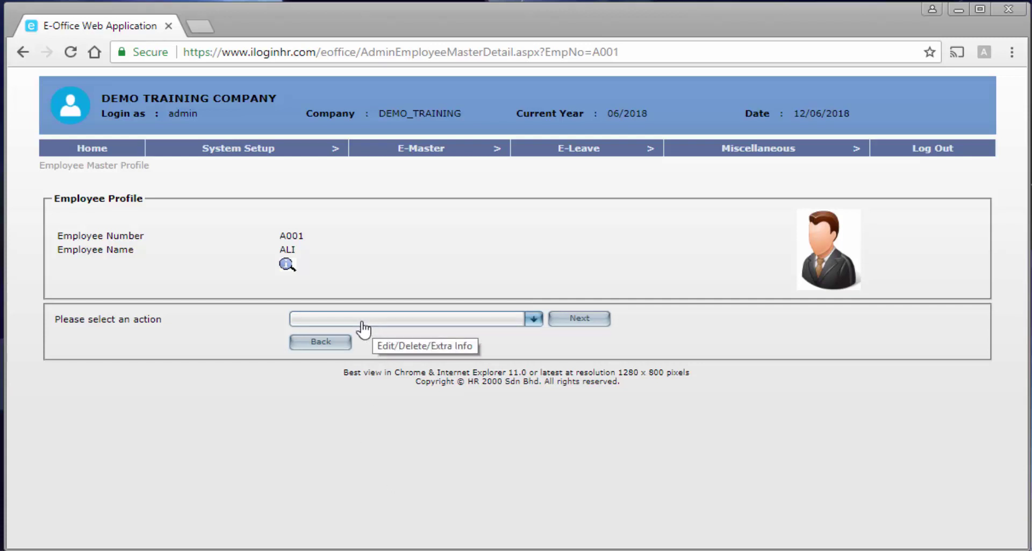
Choose Edit Leave Setup for the employee and continue to the Leave Entitlement page.
left_click(393, 320)
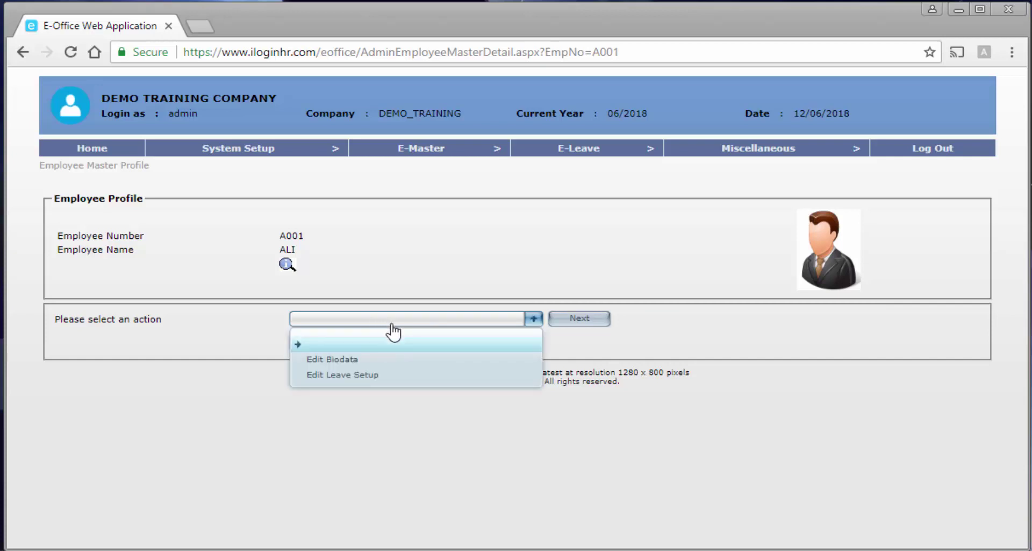
left_click(413, 383)
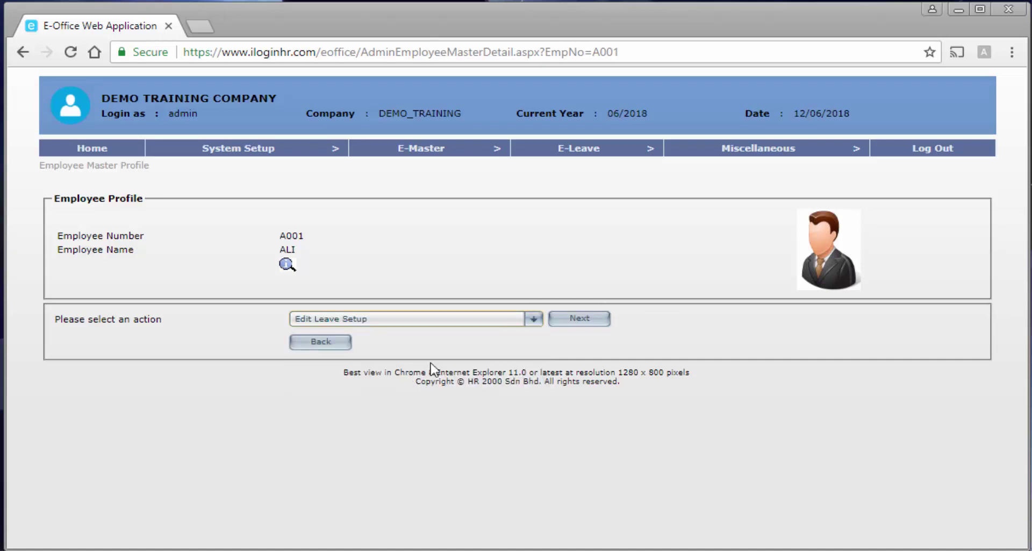
left_click(581, 322)
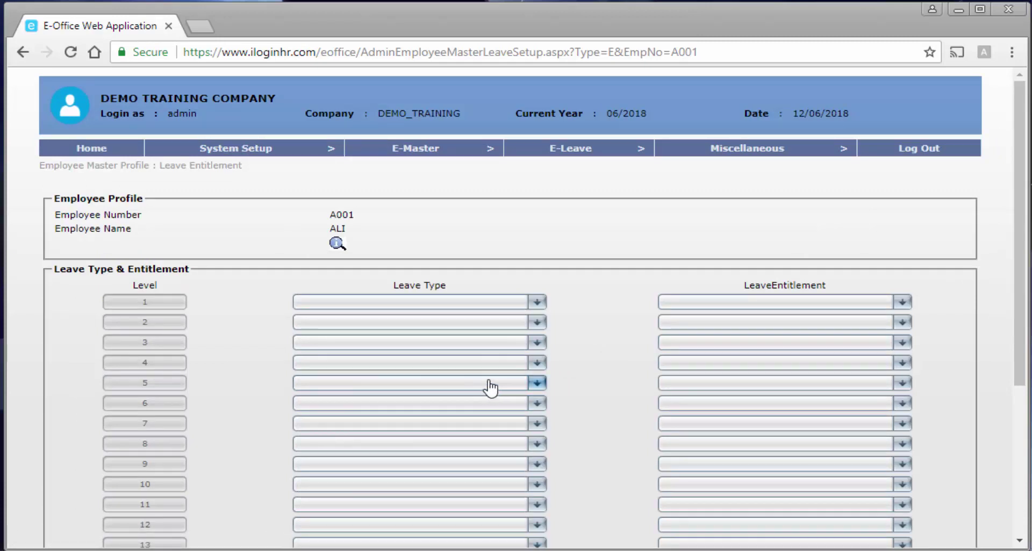
scroll(485, 380, "down", 2)
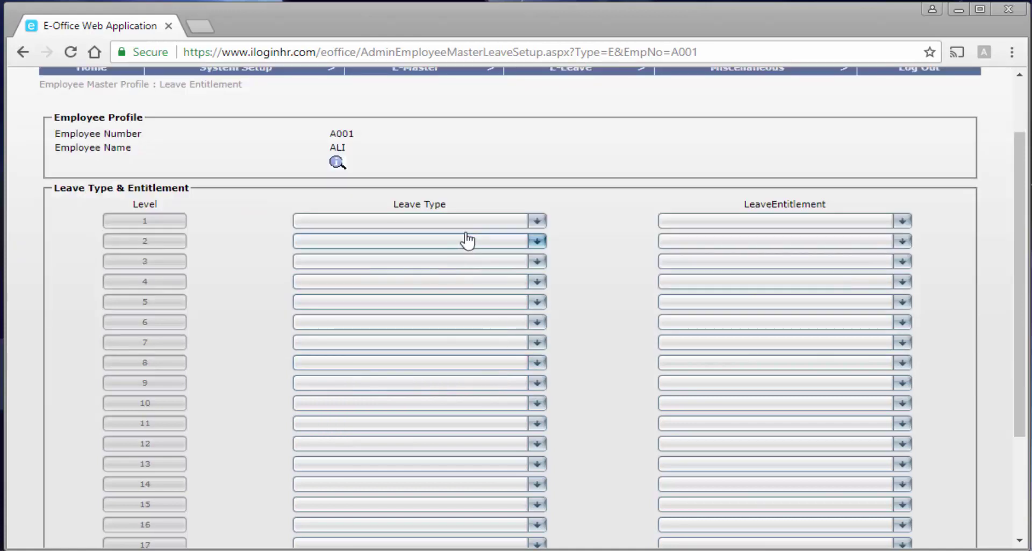
Set leave types for levels 1–4 to AL, CPL, HPL and MRL.
left_click(449, 222)
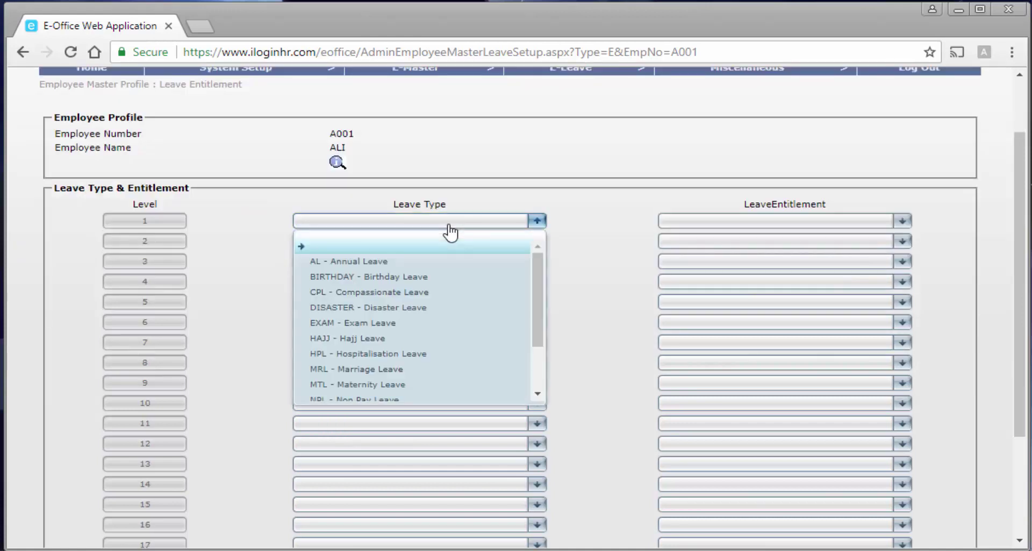
left_click(435, 264)
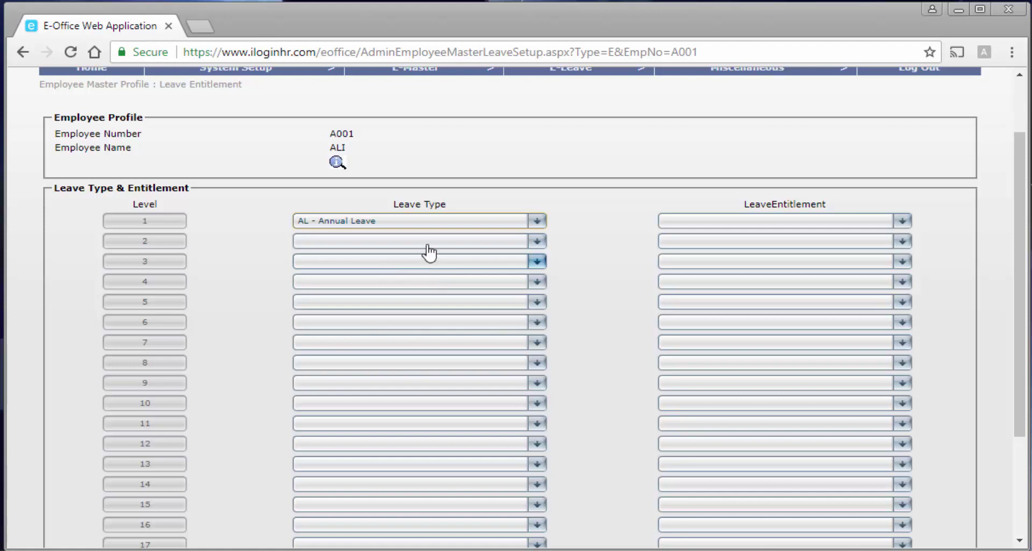
left_click(426, 241)
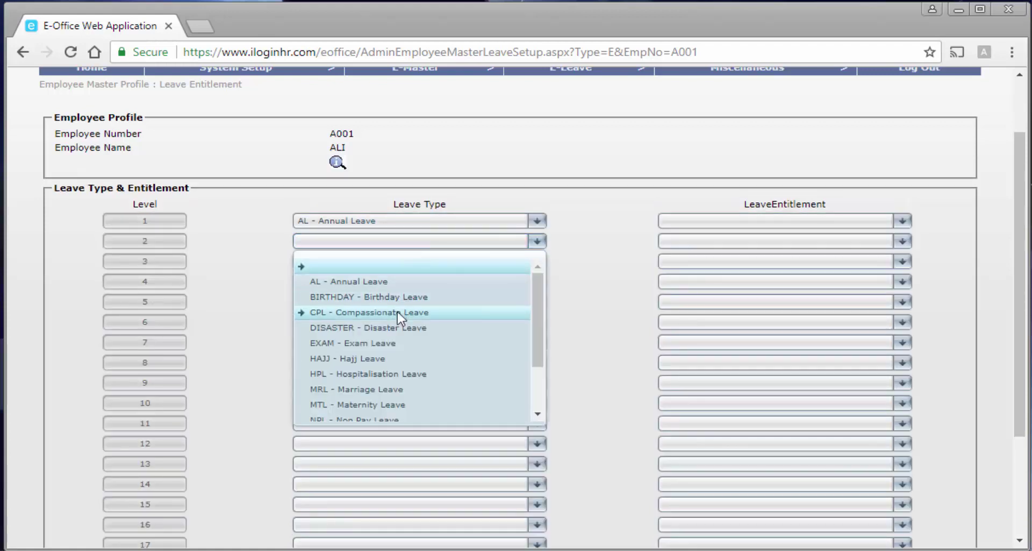
left_click(401, 312)
left_click(395, 262)
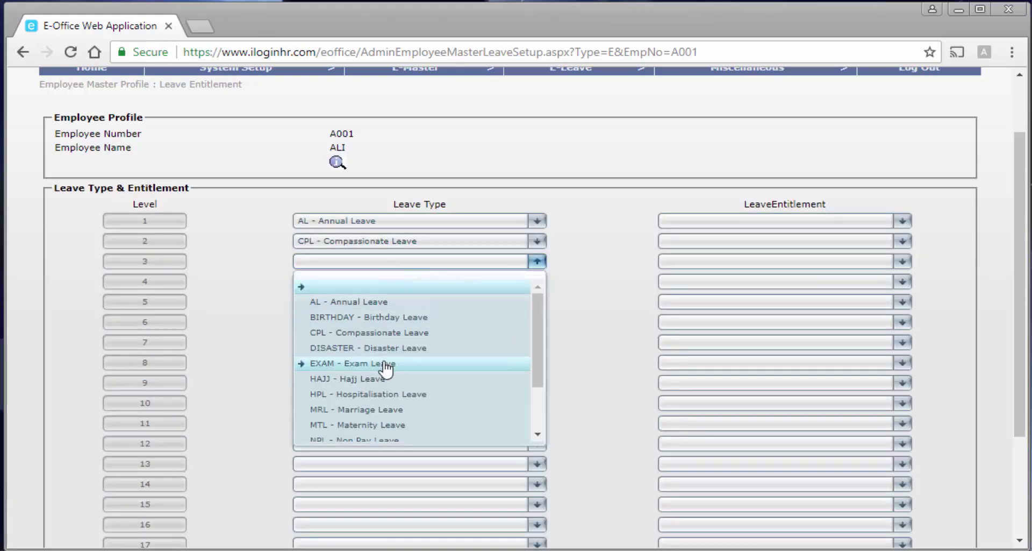
left_click(382, 394)
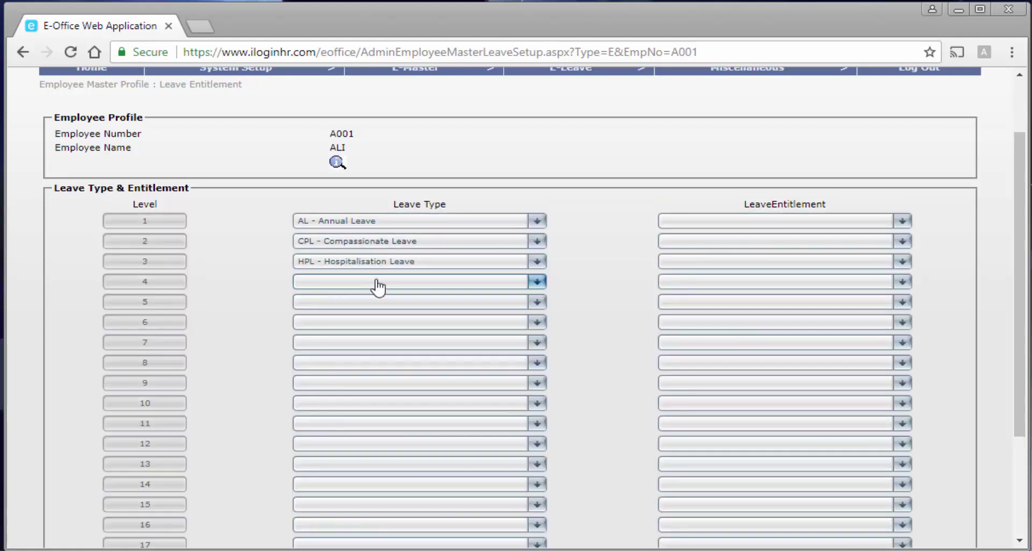
left_click(376, 282)
left_click(385, 430)
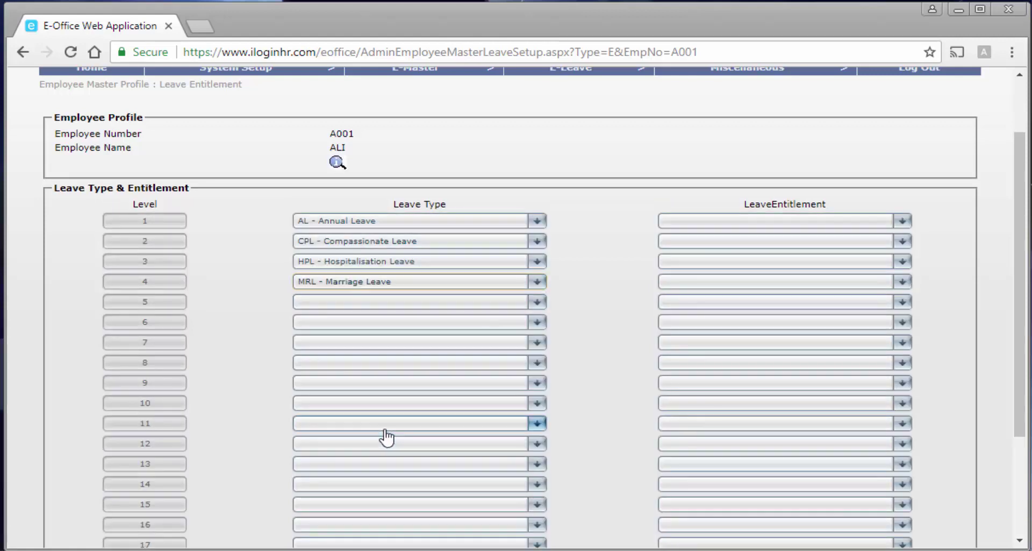
Set leave types for levels 5–7 to NPL, RPL and SL.
left_click(393, 302)
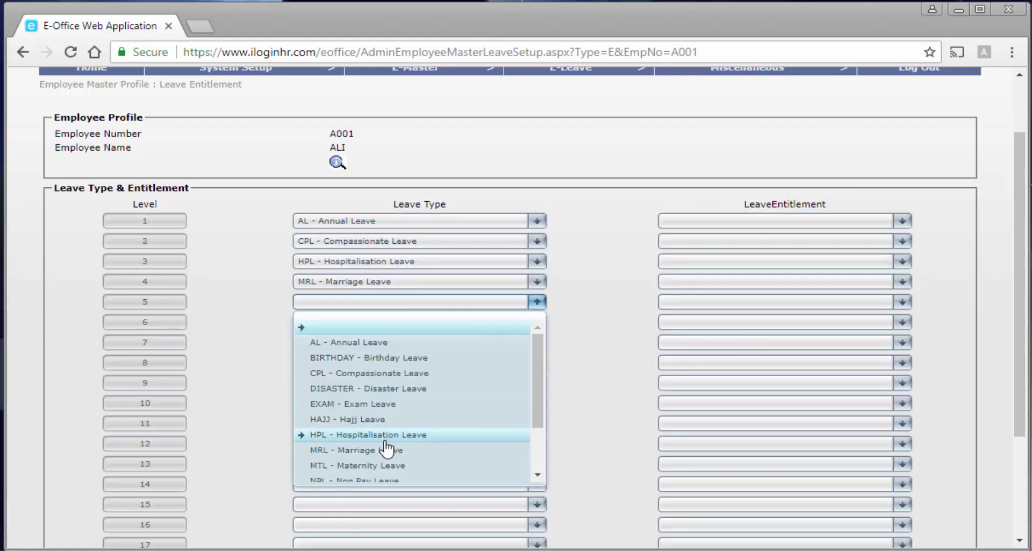
scroll(386, 446, "down", 2)
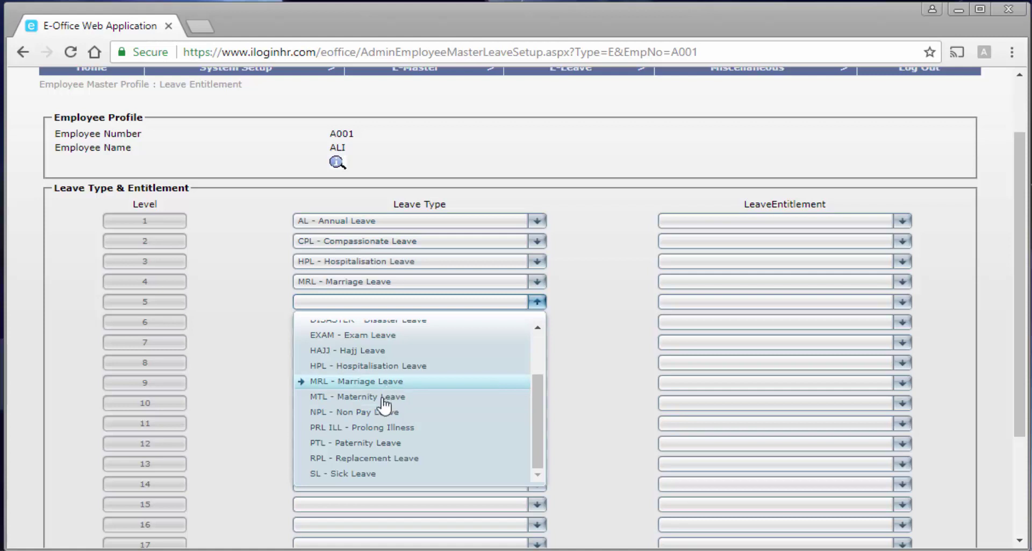
left_click(384, 413)
left_click(385, 323)
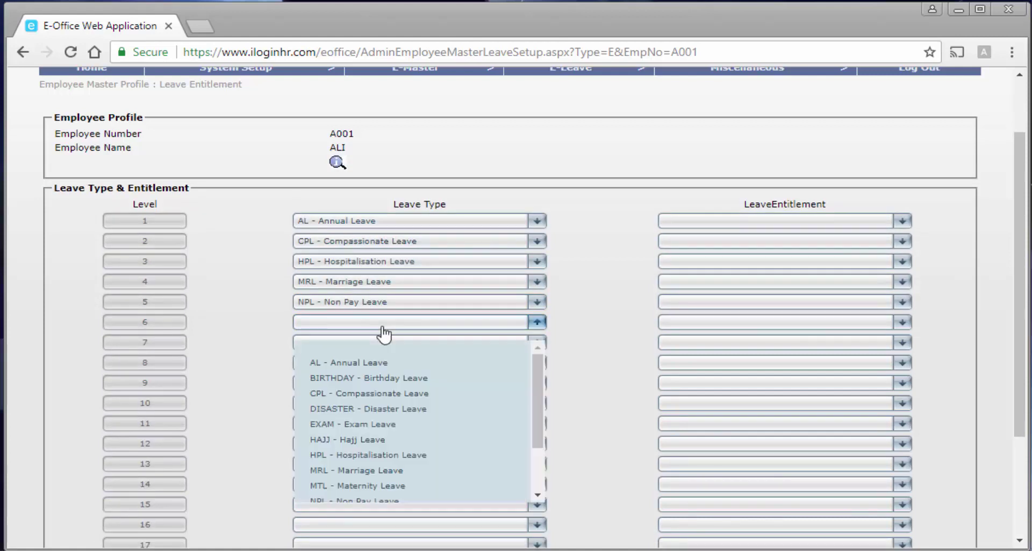
scroll(371, 481, "down", 2)
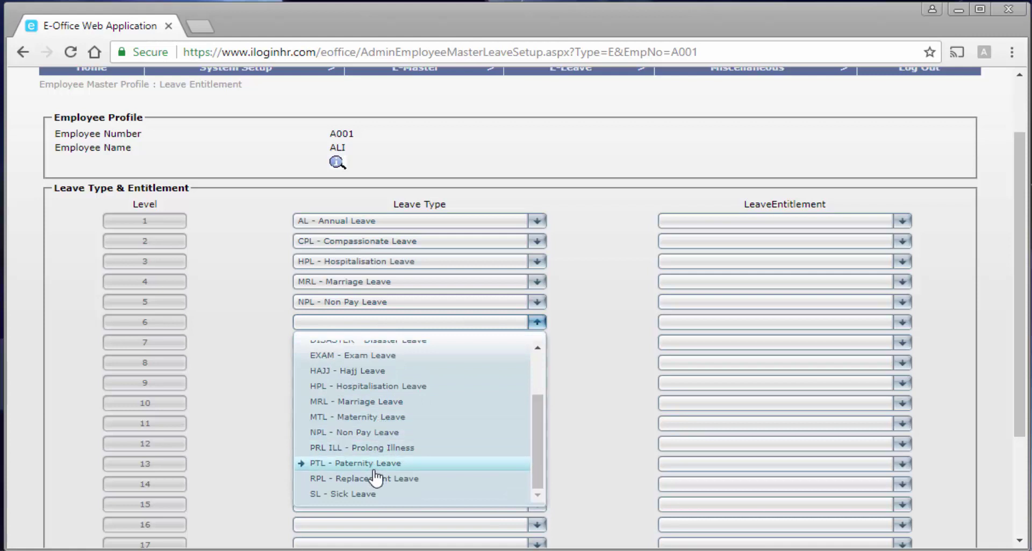
left_click(375, 478)
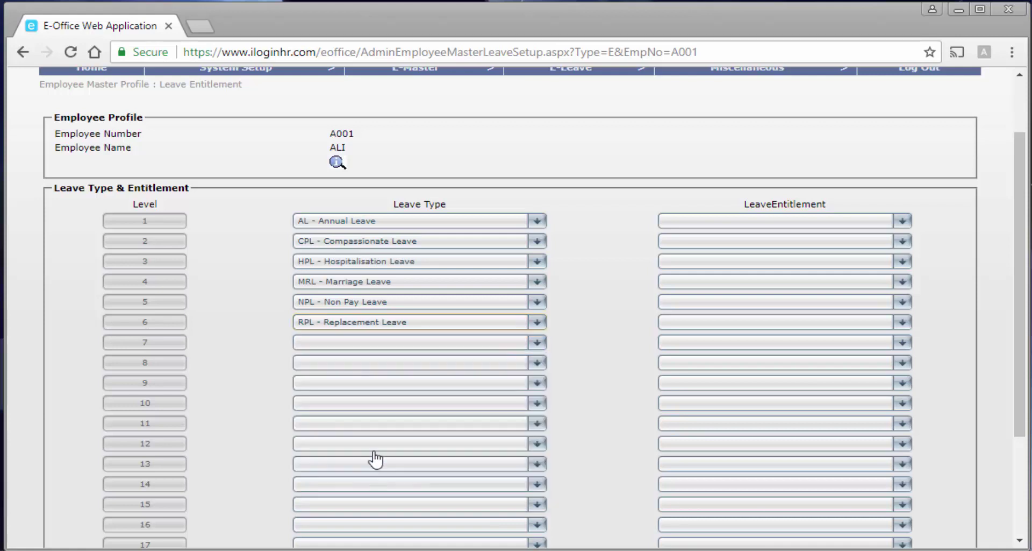
left_click(362, 344)
scroll(371, 492, "down", 2)
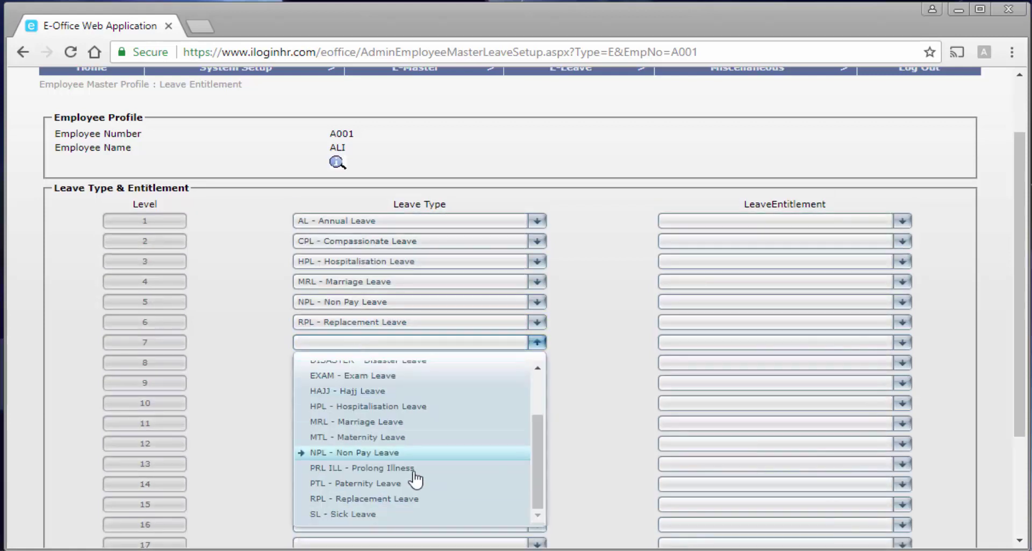
left_click(373, 513)
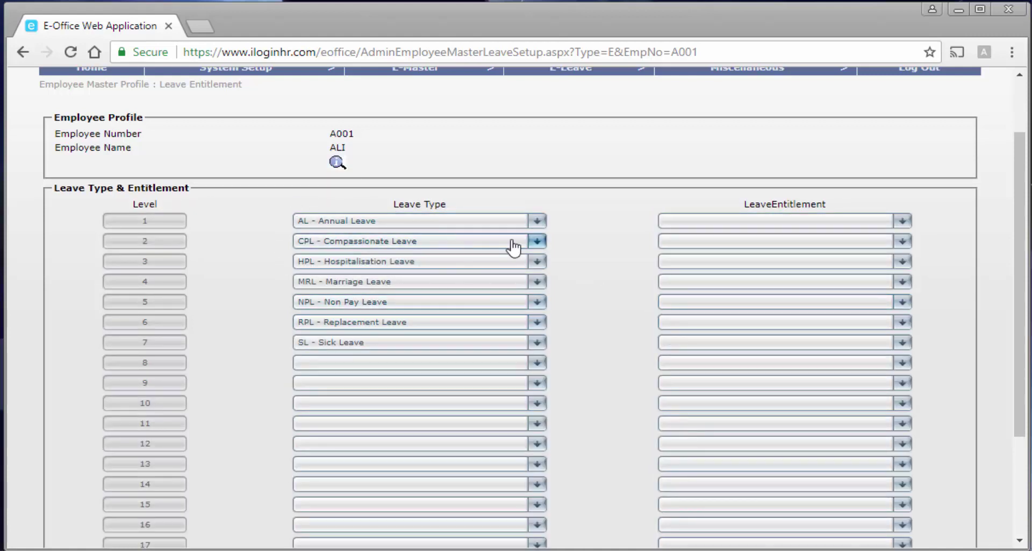
Give levels 1–4 the executive annual leave, CPL, HPL and MRL entitlements.
left_click(747, 224)
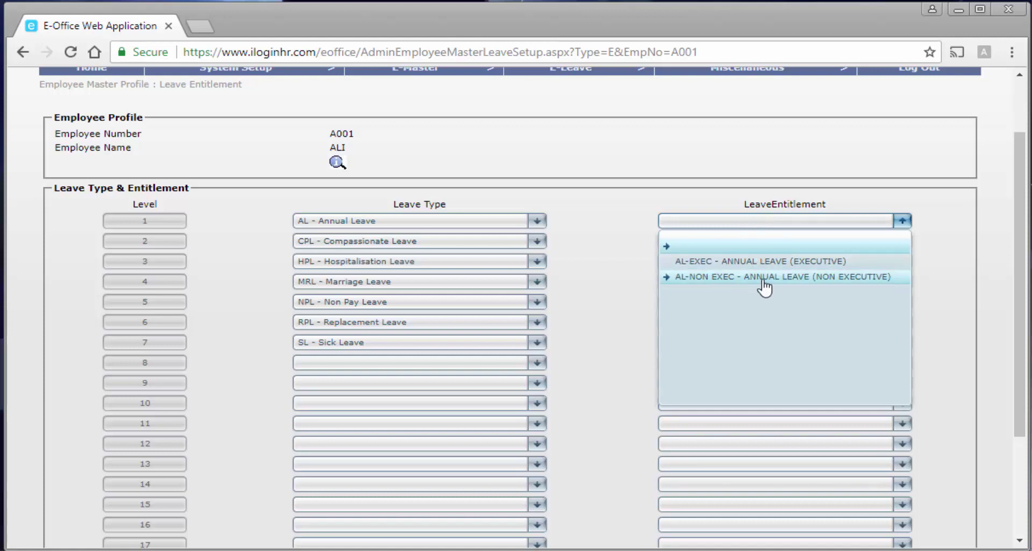
left_click(731, 261)
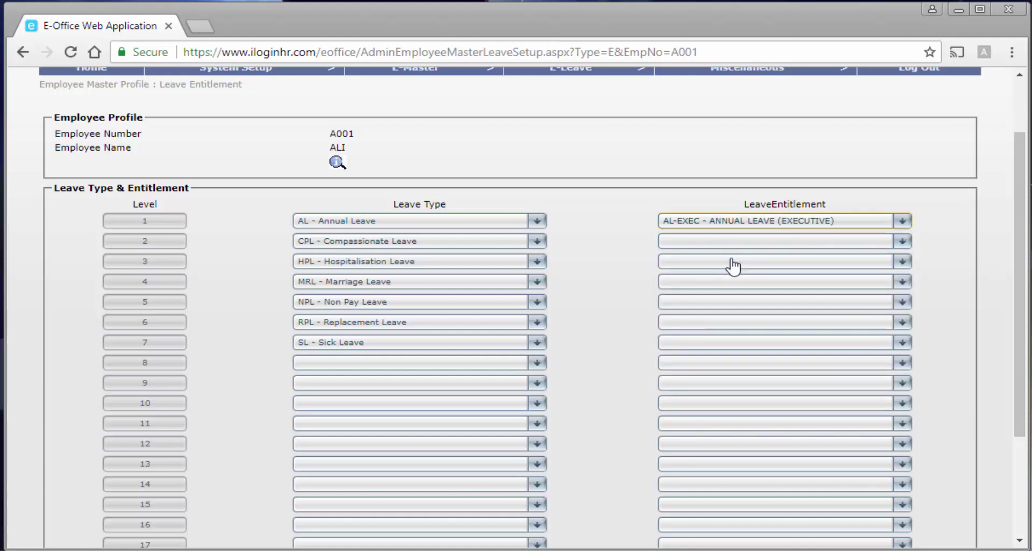
left_click(716, 250)
left_click(721, 281)
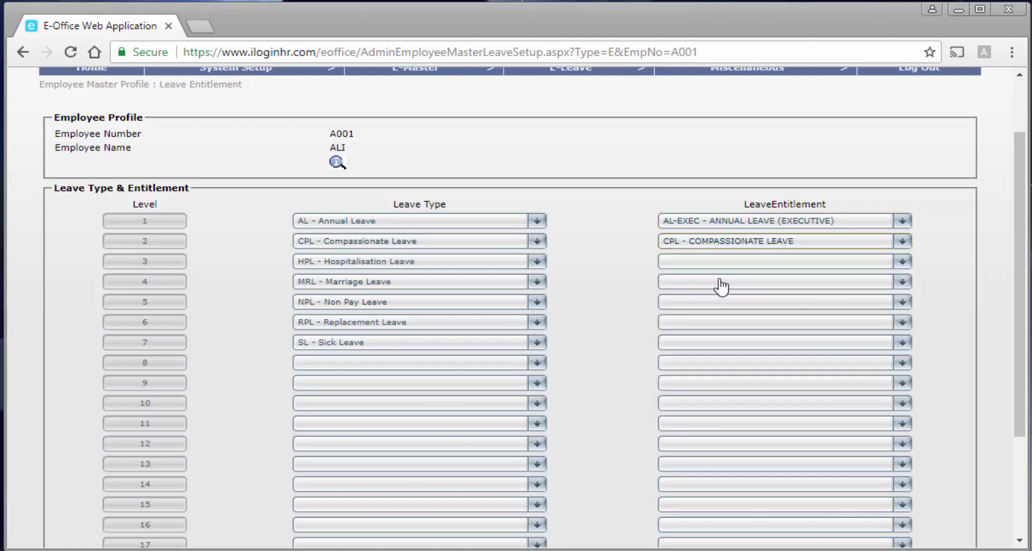
left_click(720, 262)
left_click(723, 302)
left_click(707, 281)
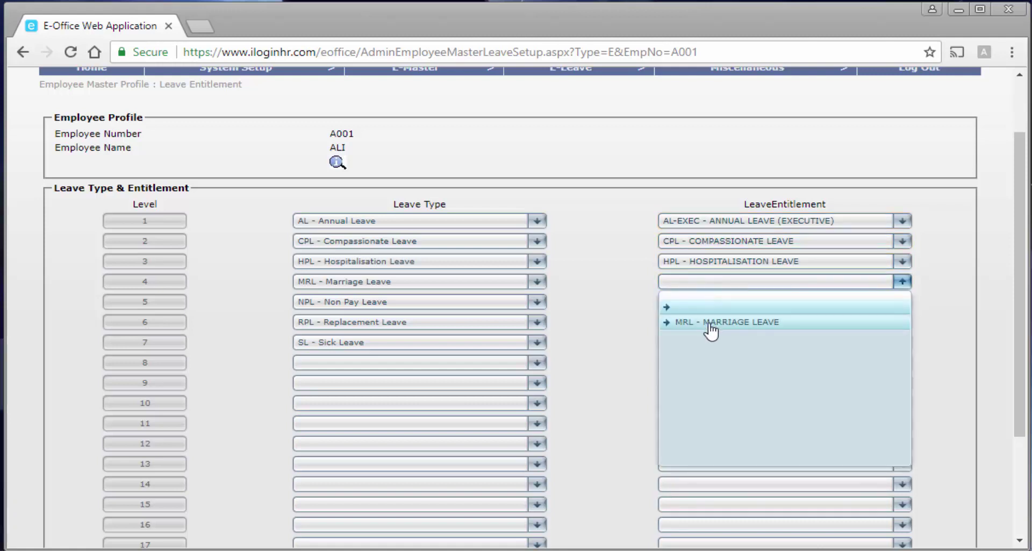
left_click(705, 322)
Give levels 5–7 the NPL, RPL and SICK LEAVE entitlements and save the leave setup.
left_click(704, 303)
left_click(715, 341)
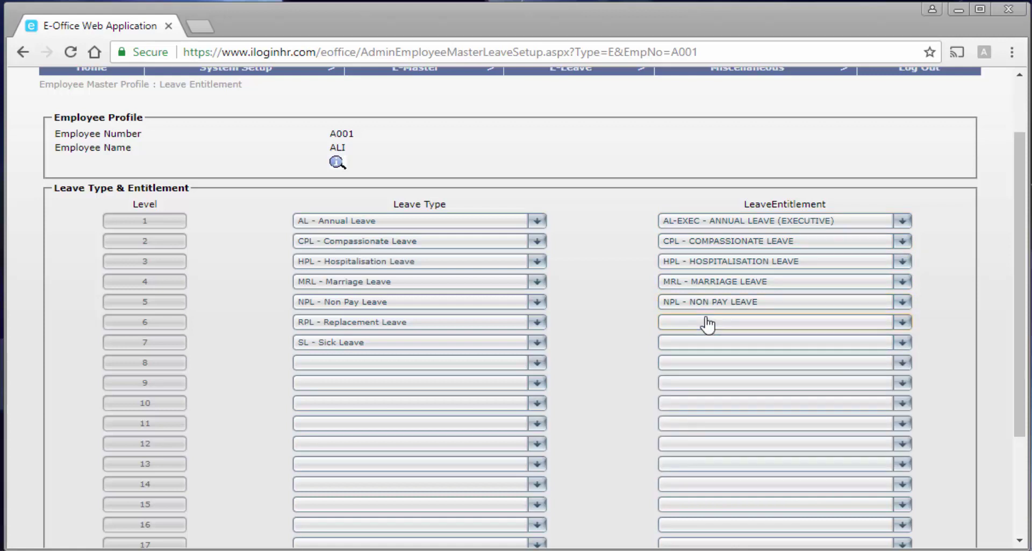
left_click(707, 322)
left_click(714, 362)
left_click(714, 346)
left_click(718, 379)
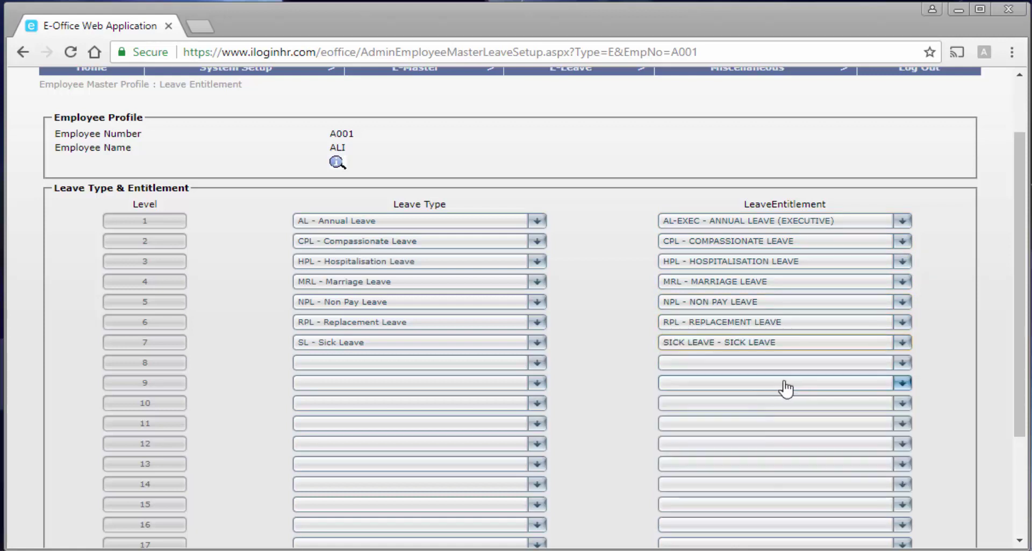
scroll(616, 384, "down", 2)
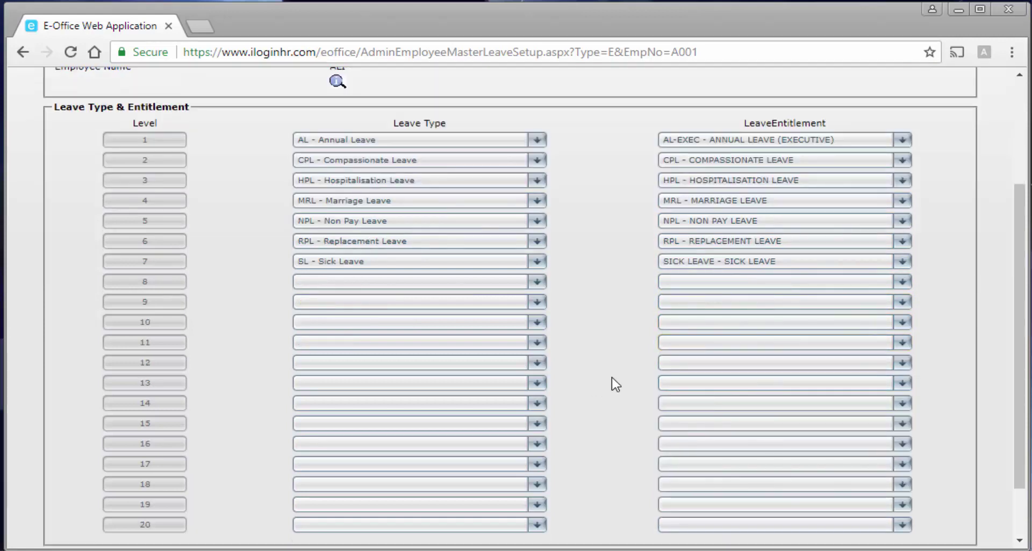
scroll(616, 384, "down", 2)
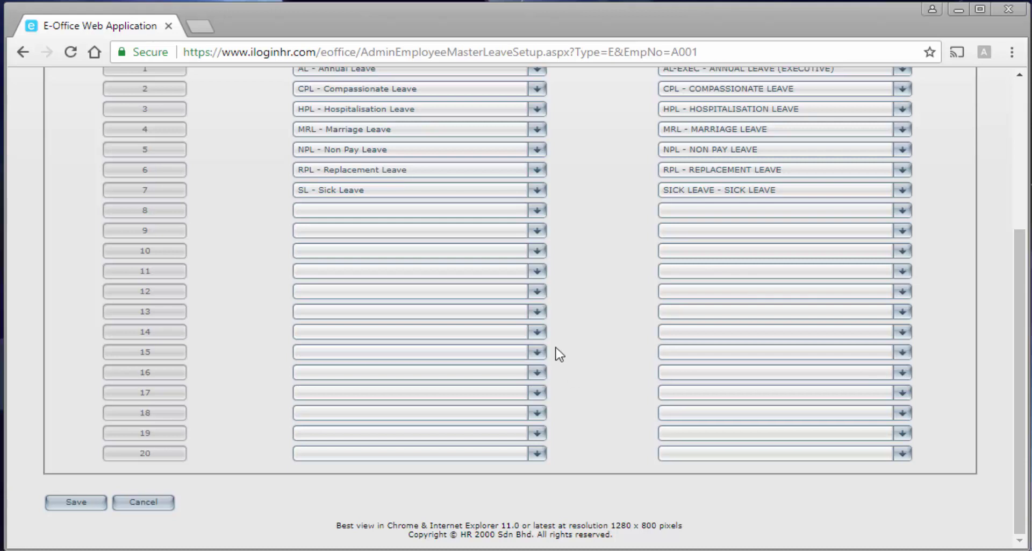
left_click(76, 501)
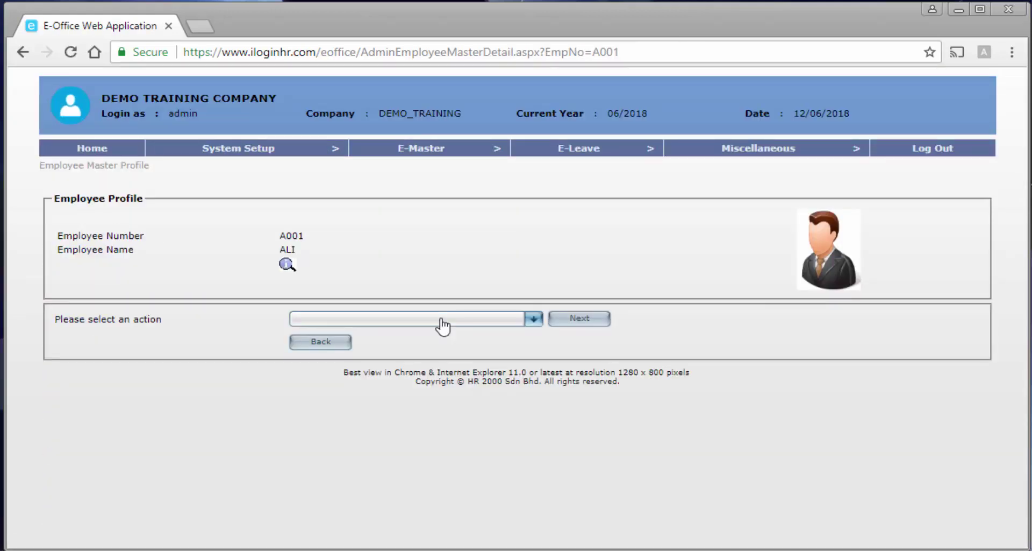
Leave the A001 profile without choosing an action and go back to the 24-employee listing.
left_click(444, 319)
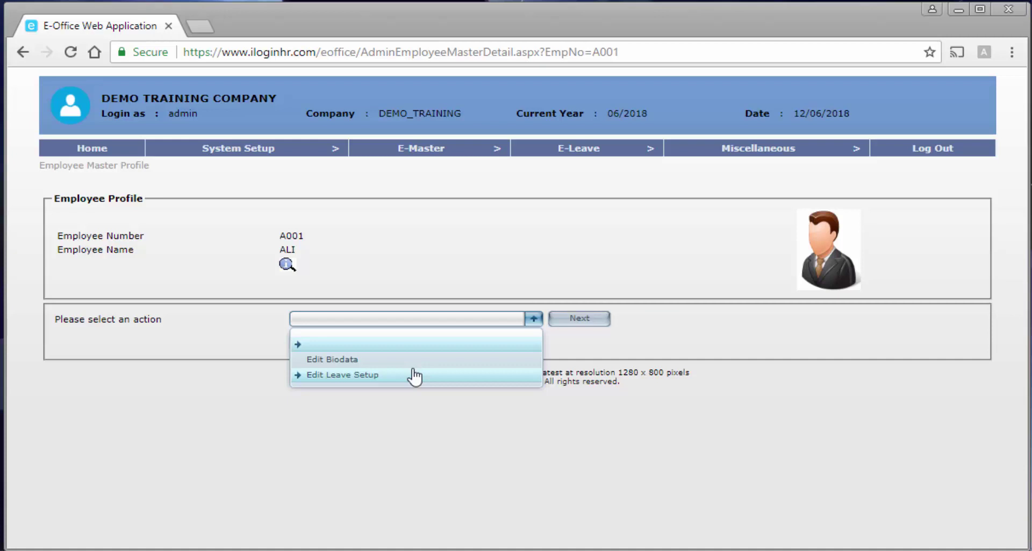
left_click(341, 336)
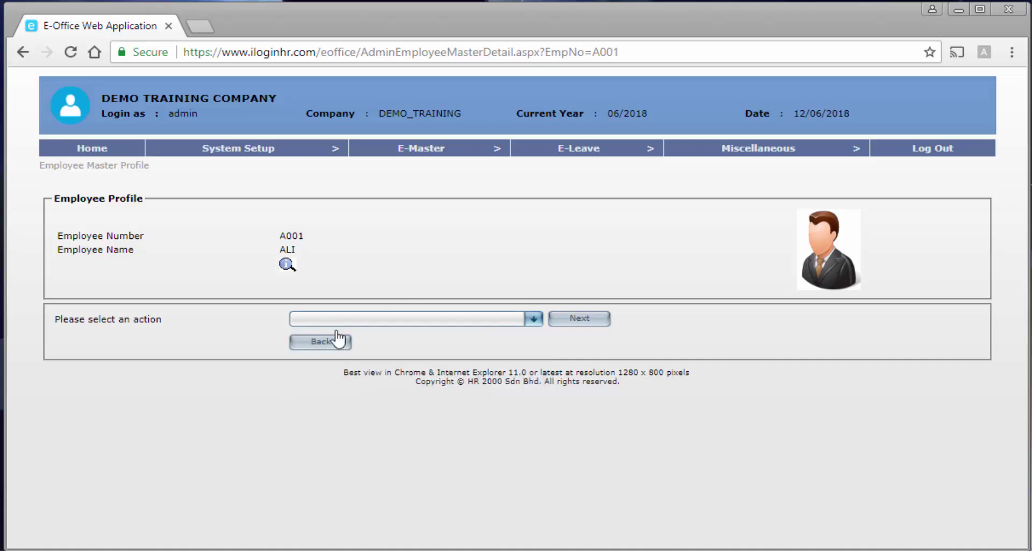
left_click(326, 347)
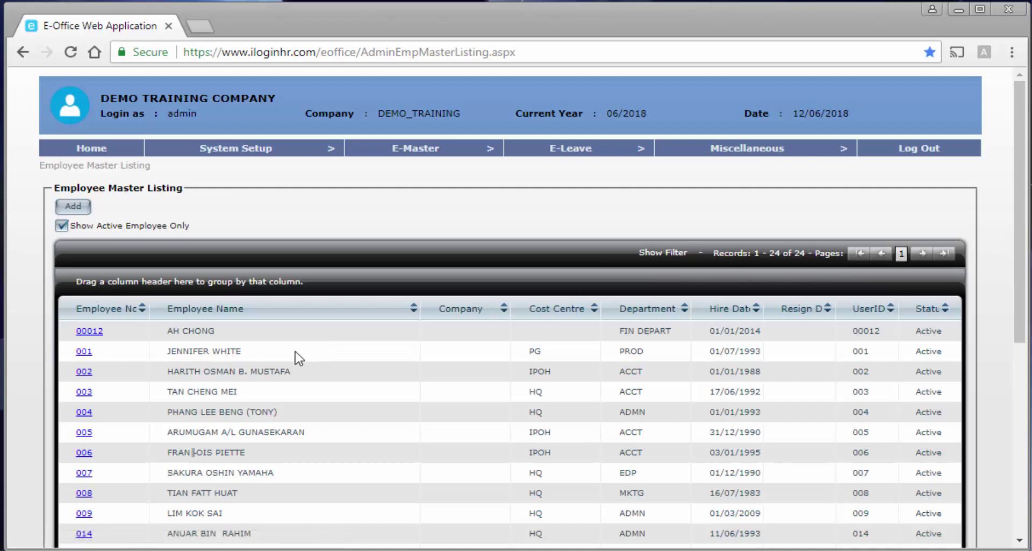
scroll(298, 357, "down", 6)
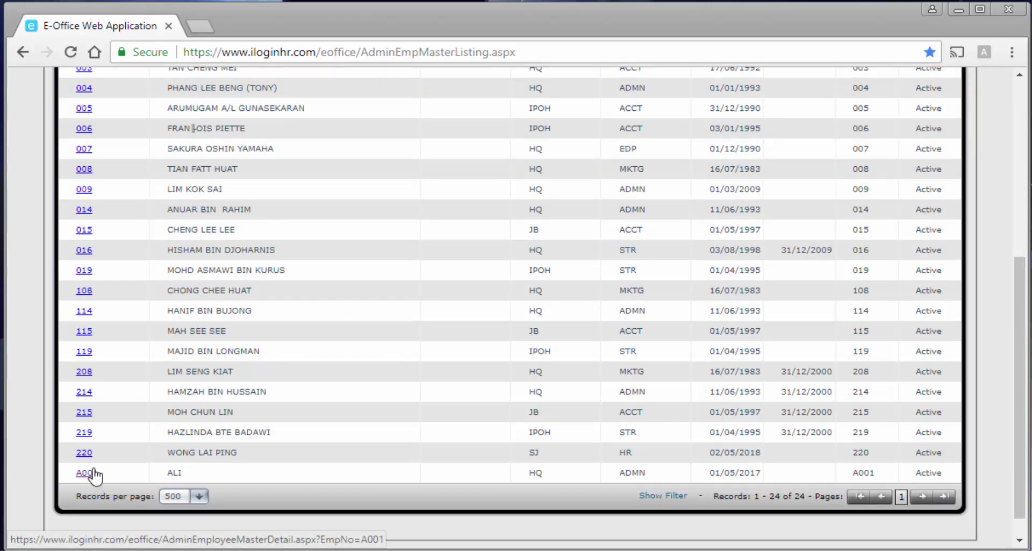
Add new employee A002, enter the employee's name and set sex to Female.
scroll(133, 484, "up", 6)
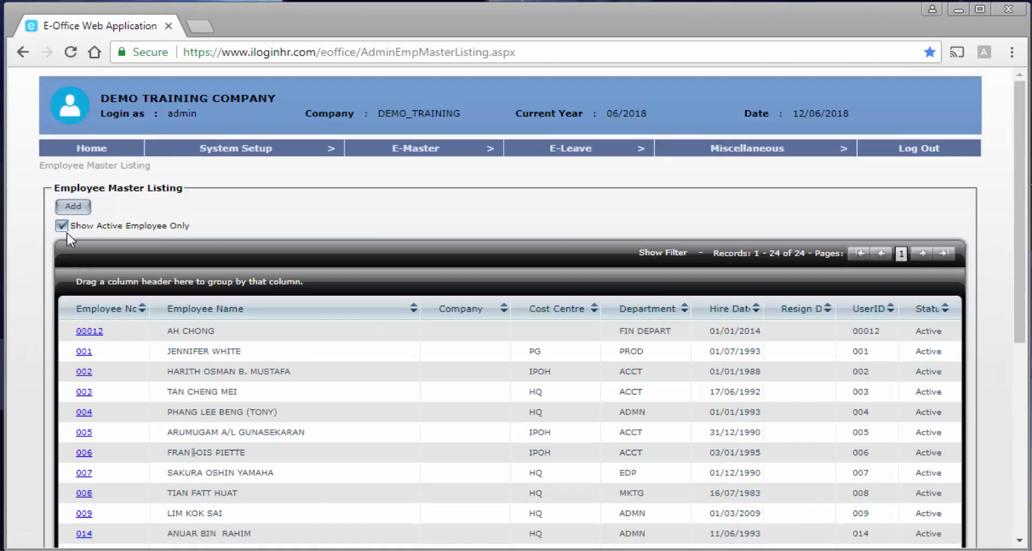
left_click(79, 208)
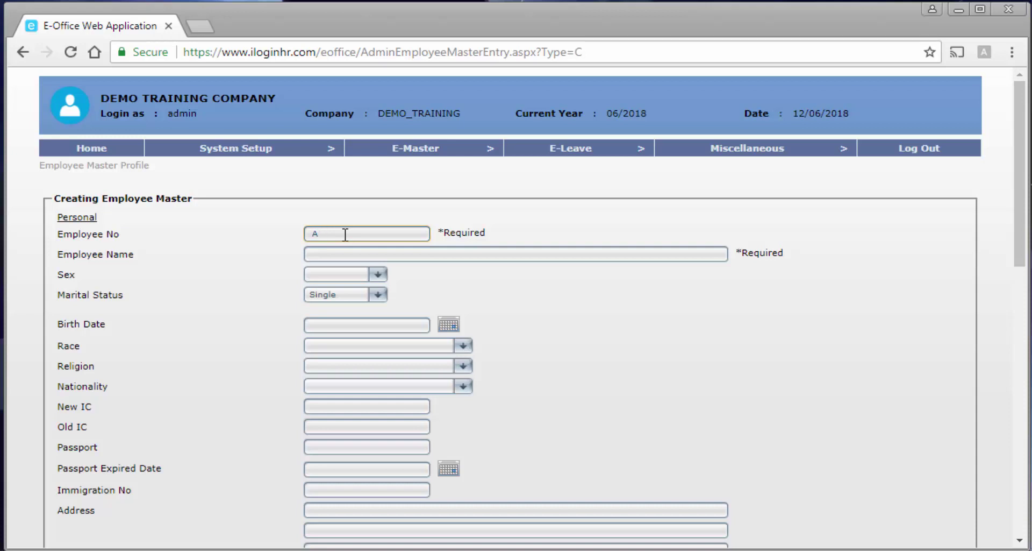
key("Tab")
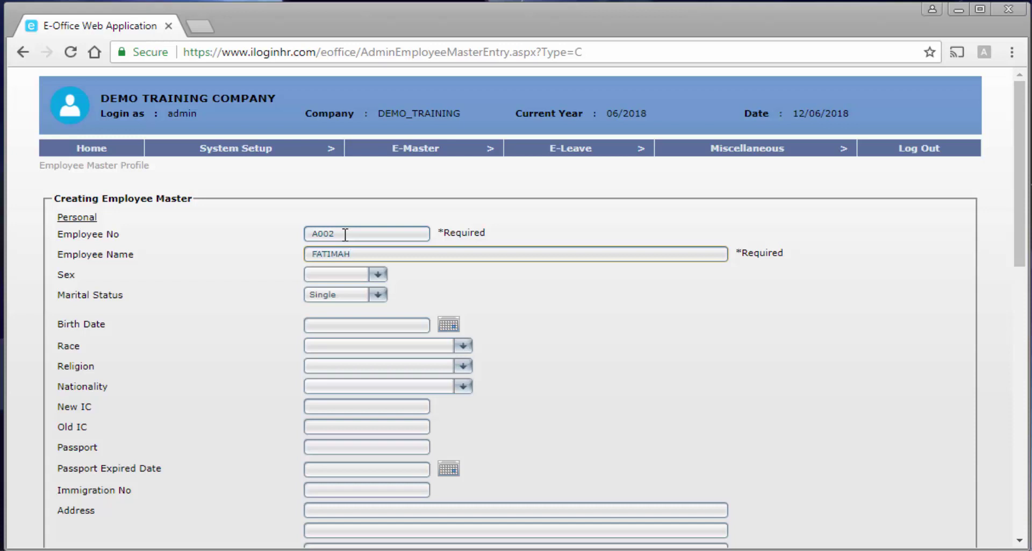
scroll(411, 244, "down", 2)
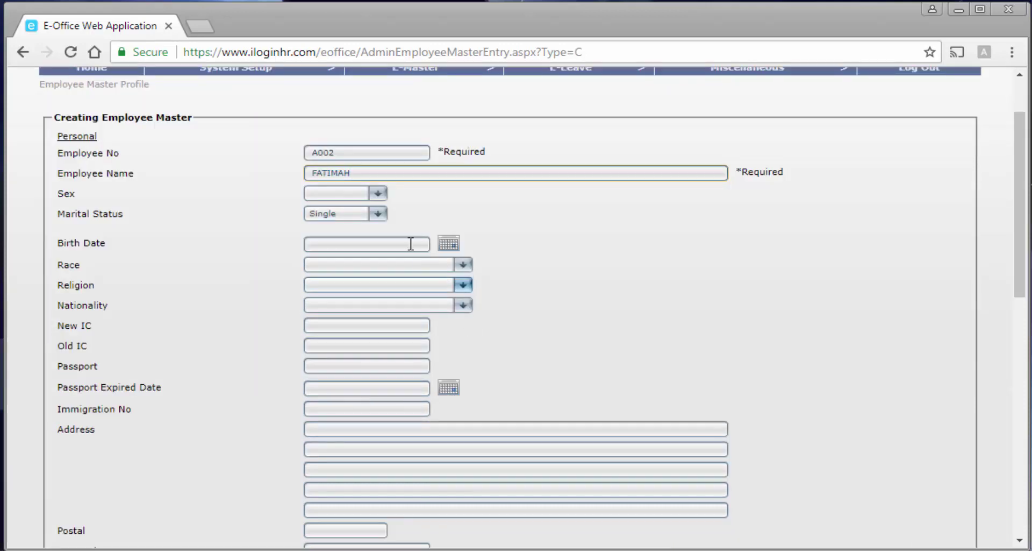
left_click(378, 193)
left_click(357, 246)
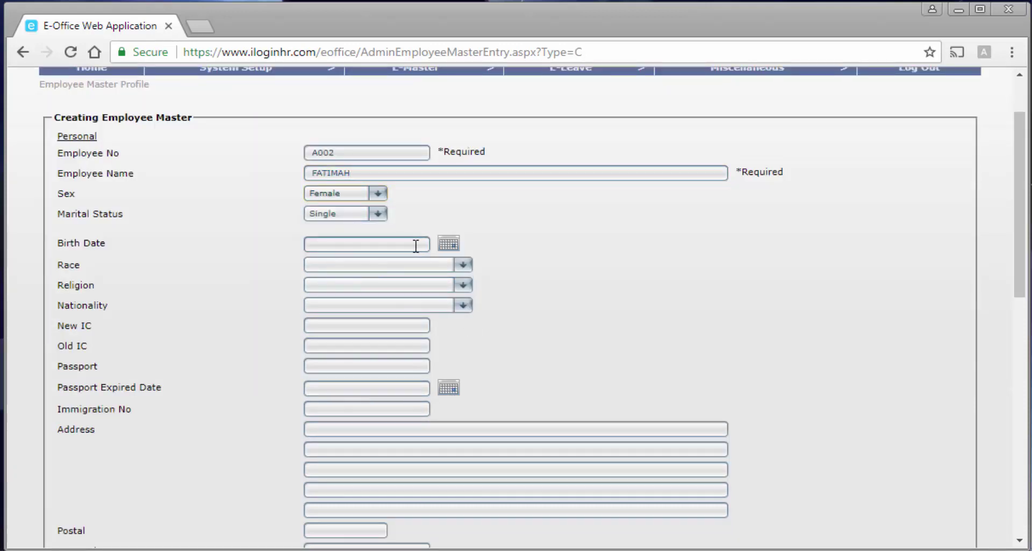
Fill in the employee's e-mail, hire date 01/10/2017 and a 3 Month confirmation period.
scroll(416, 246, "down", 5)
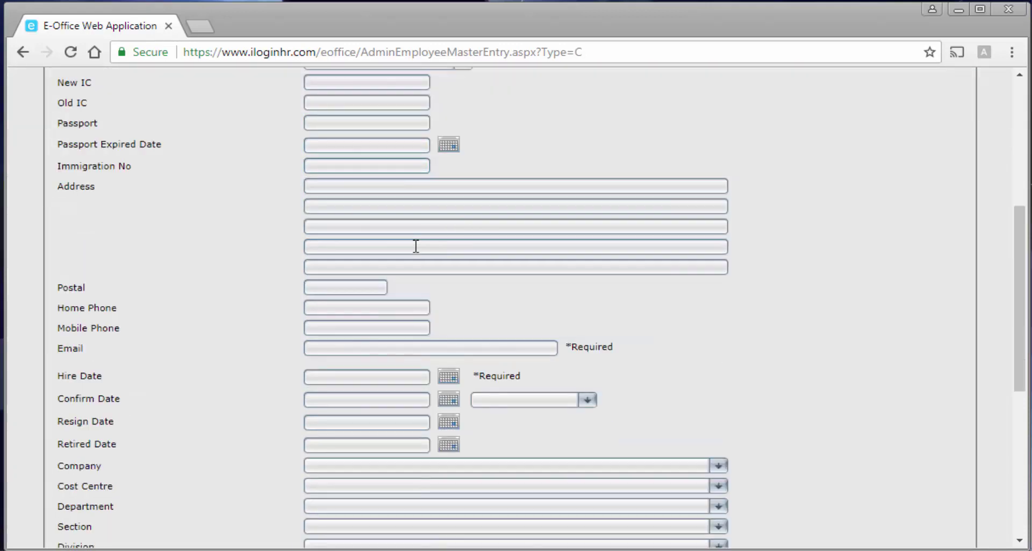
left_click(389, 350)
type("E")
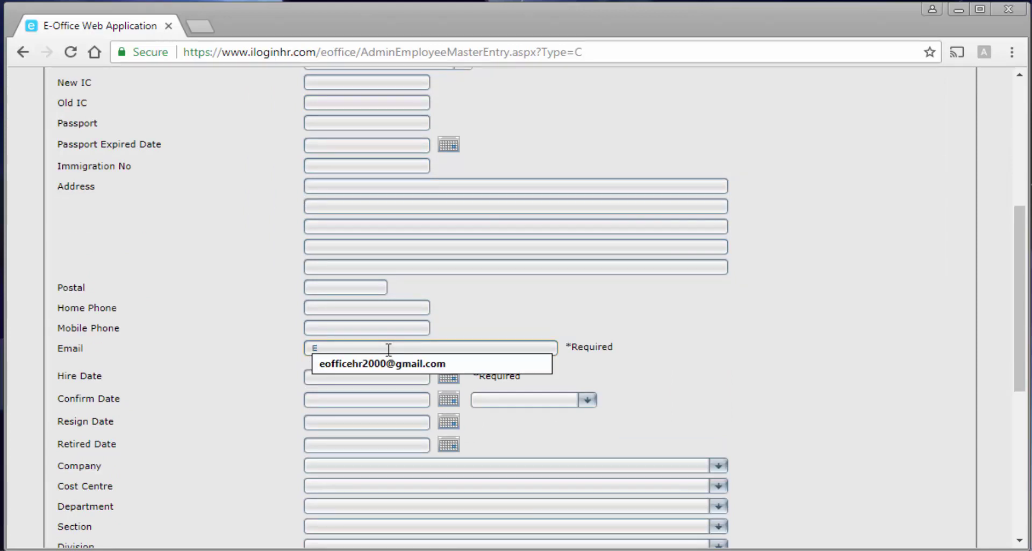
left_click(378, 368)
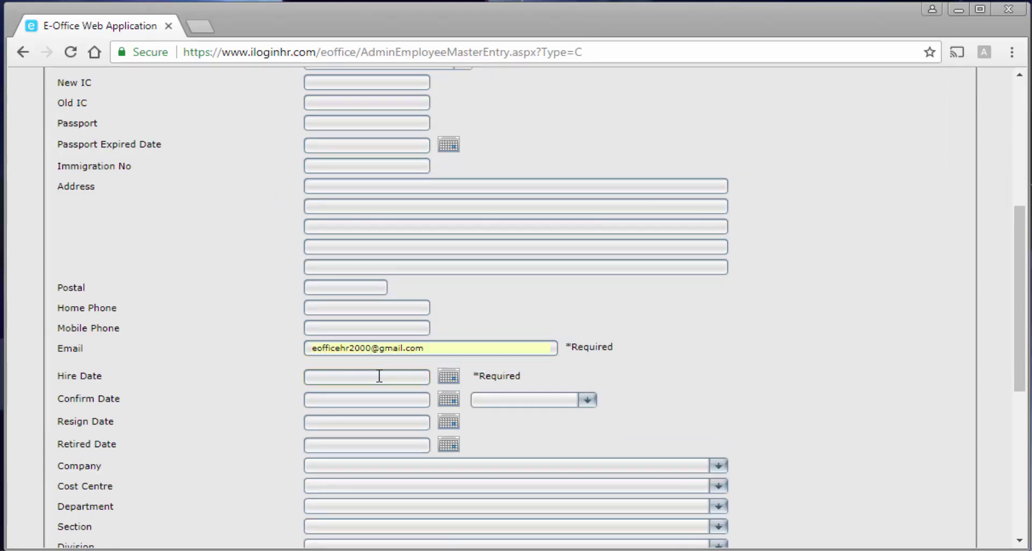
left_click(379, 375)
type("01/05/2017")
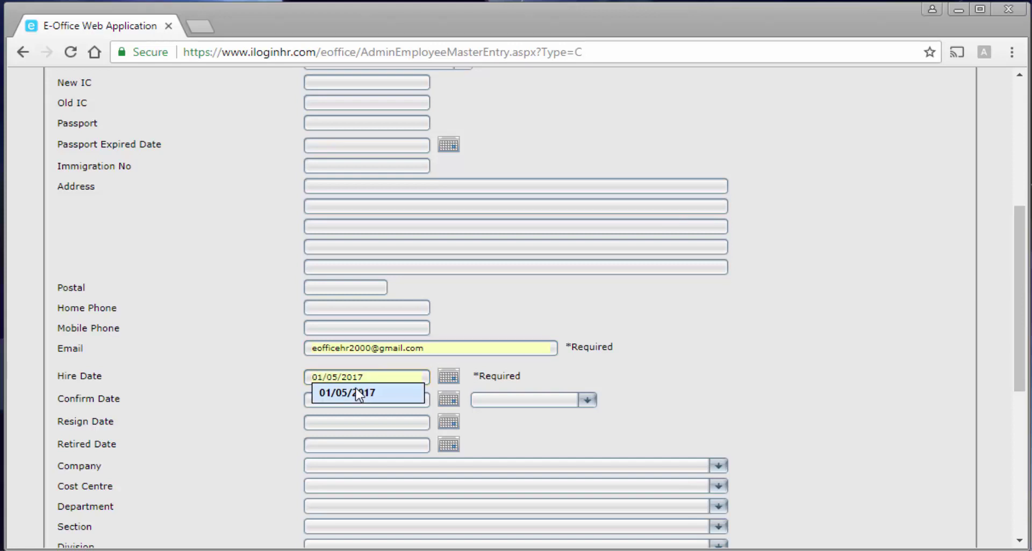
left_click(358, 393)
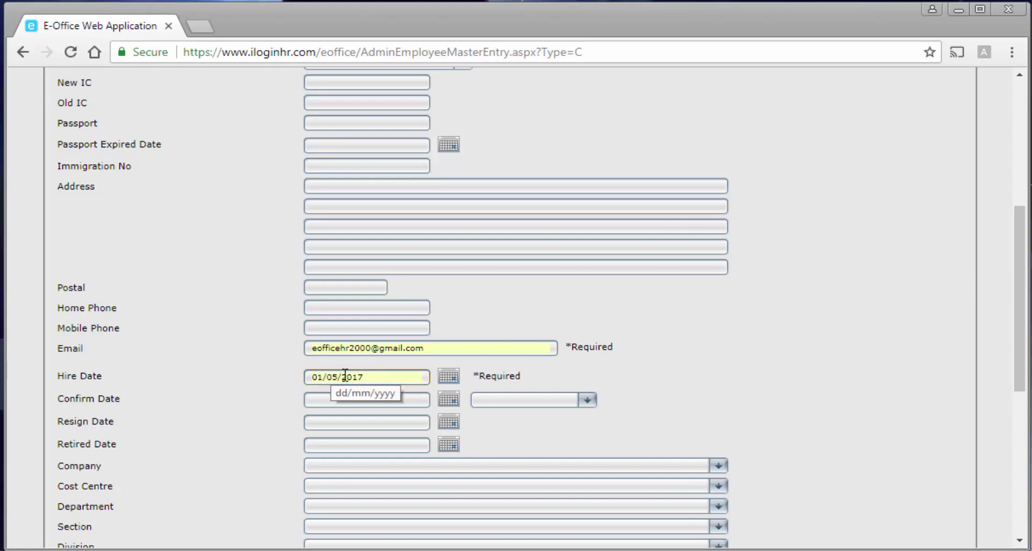
left_click_drag(337, 375, 333, 375)
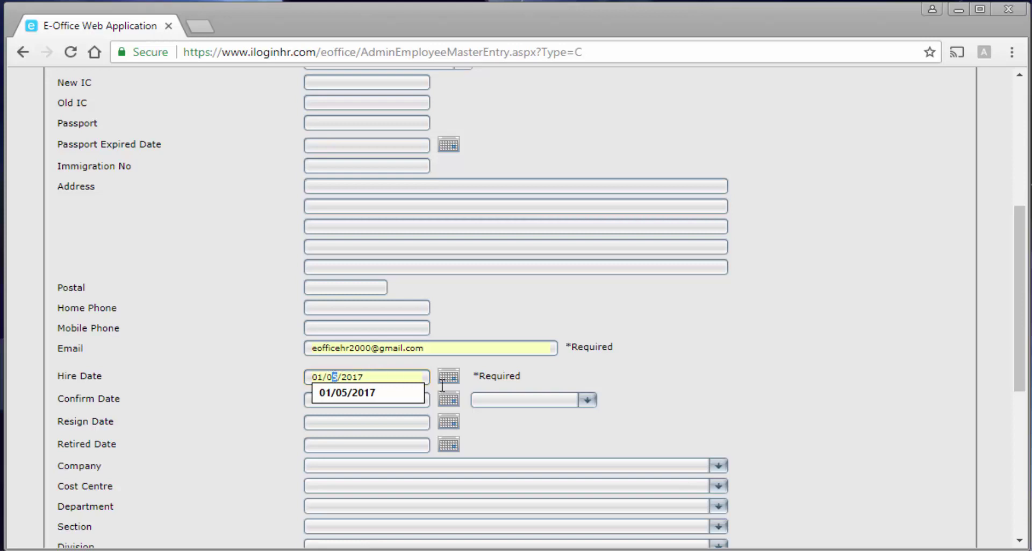
key("BackSpace")
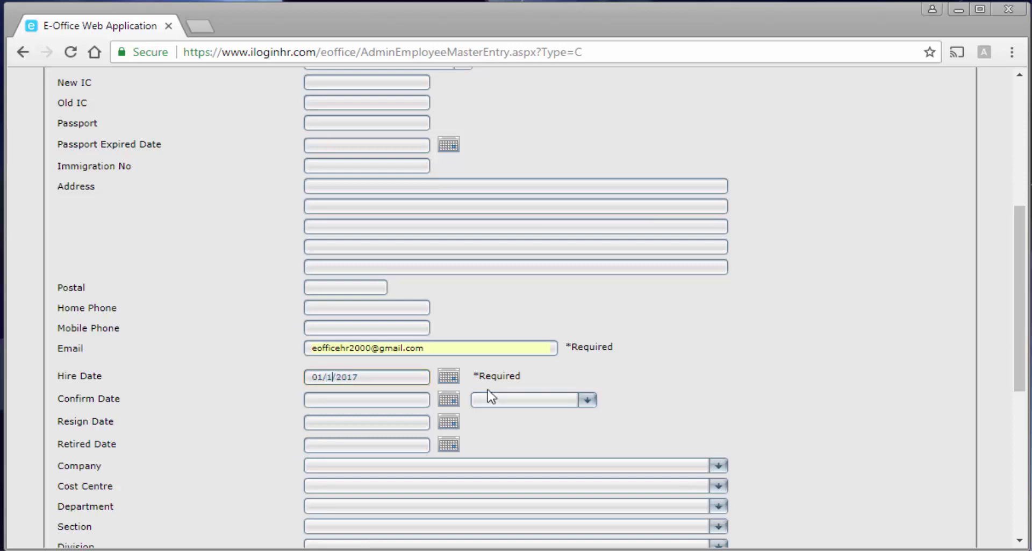
left_click(500, 401)
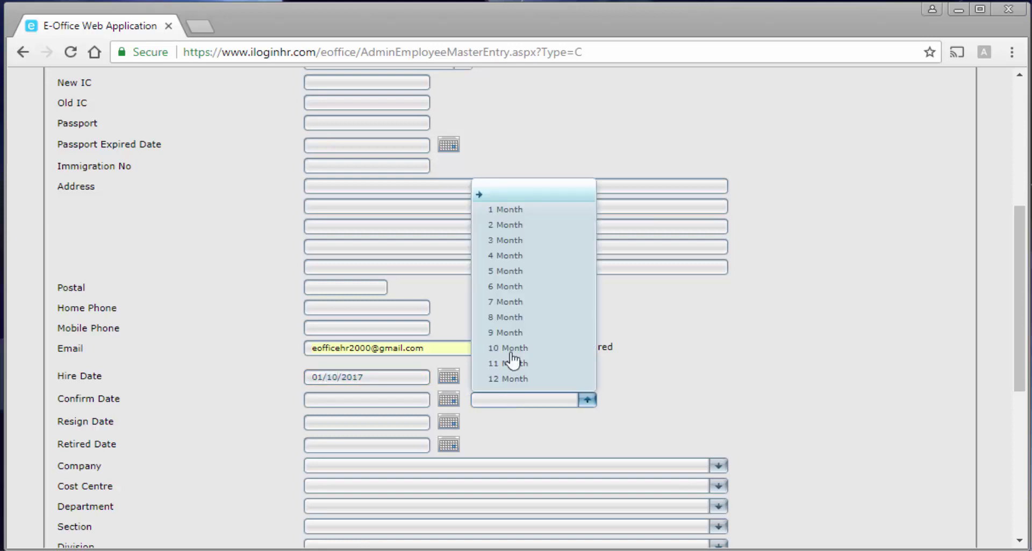
left_click(514, 238)
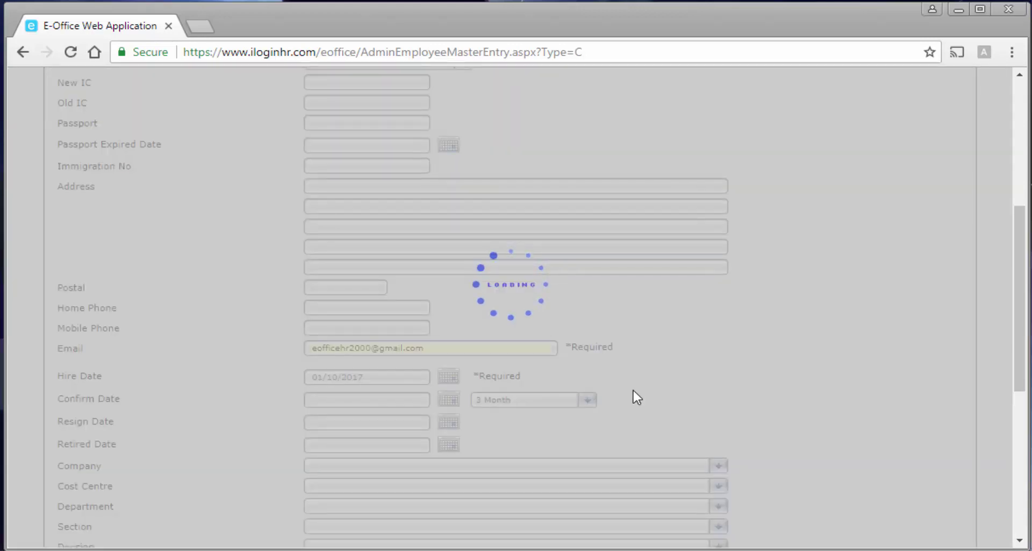
scroll(638, 393, "down", 6)
Set department ADMN - ADMINISTRATION DEPARTMENT and category B3 - EXECUTIVE 2.
scroll(634, 395, "down", 2)
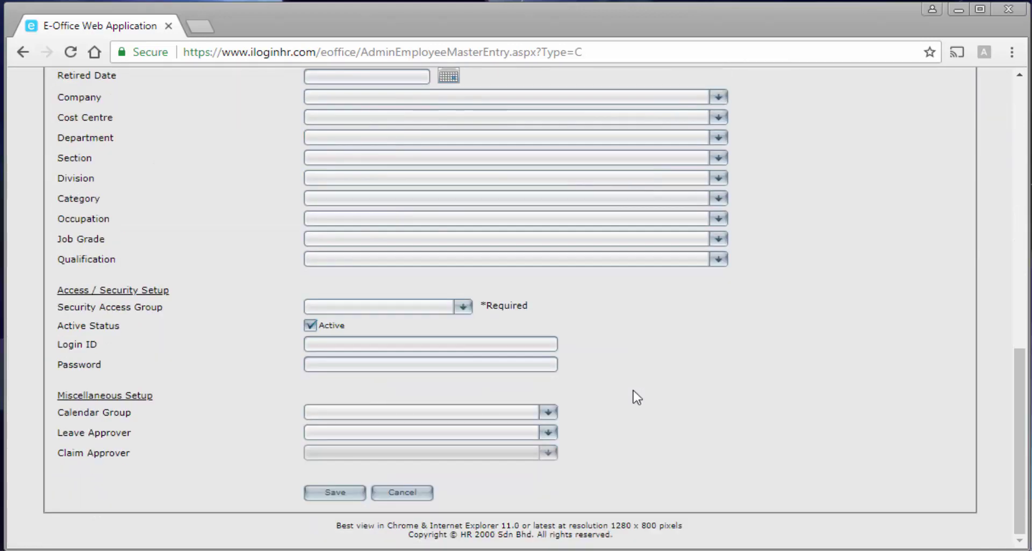
scroll(634, 396, "up", 5)
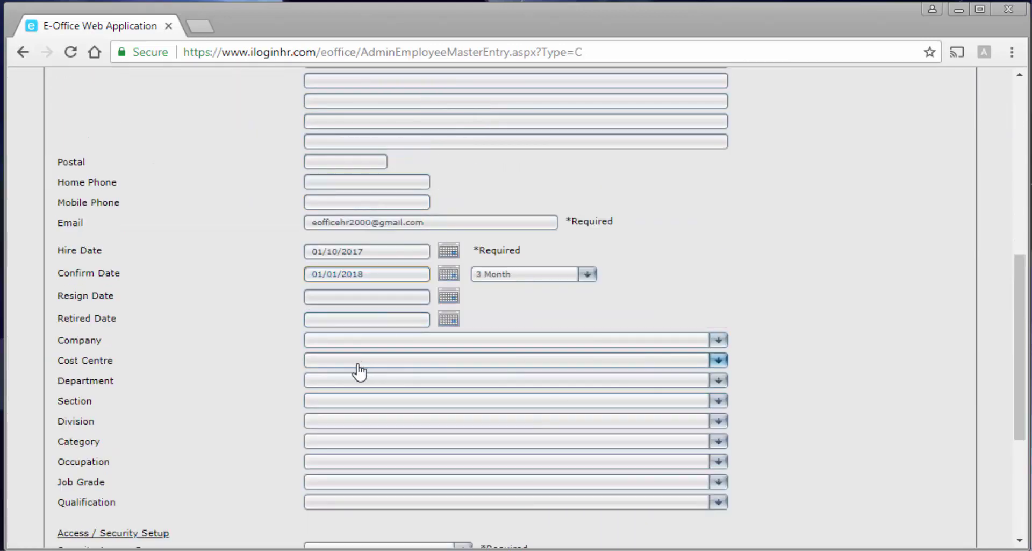
left_click(347, 381)
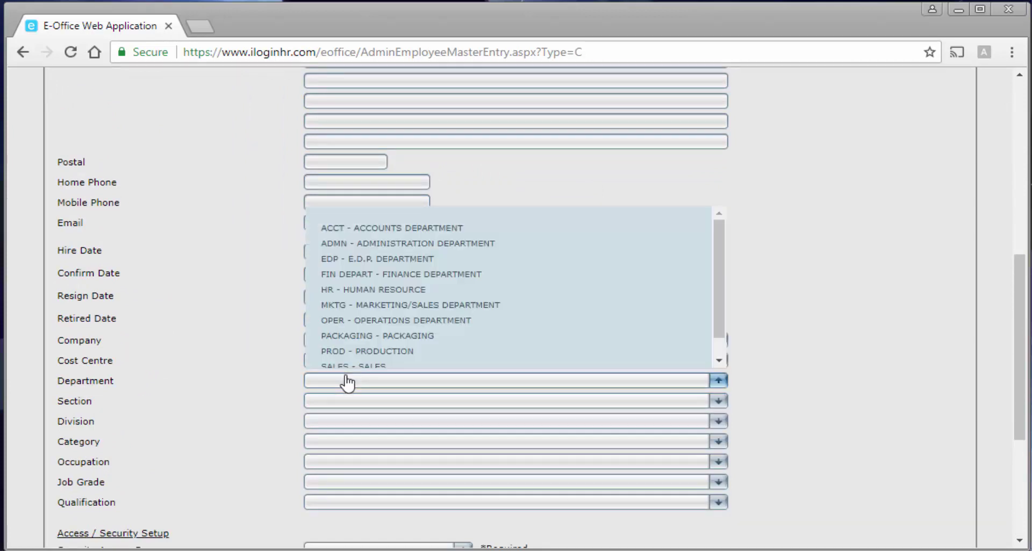
left_click(397, 245)
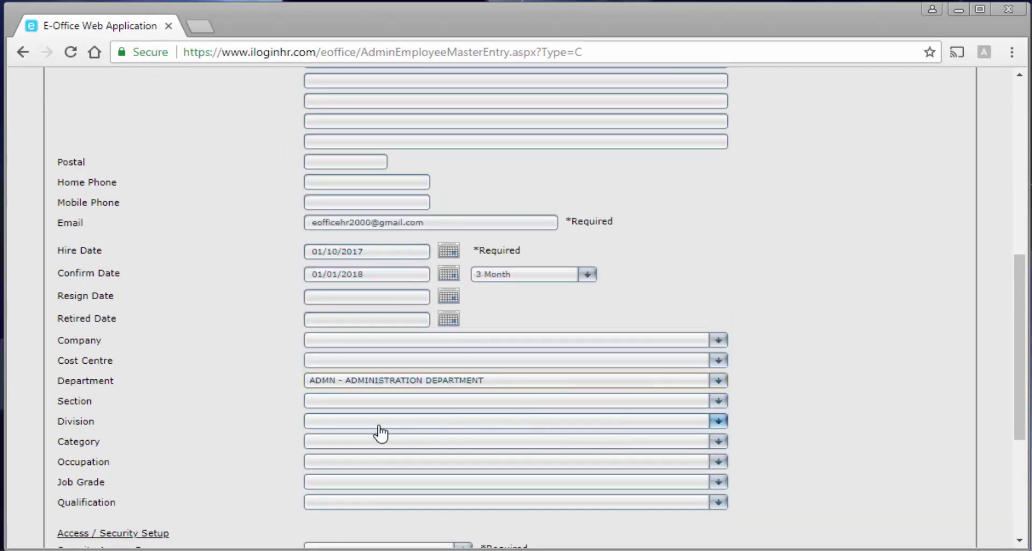
scroll(380, 430, "down", 2)
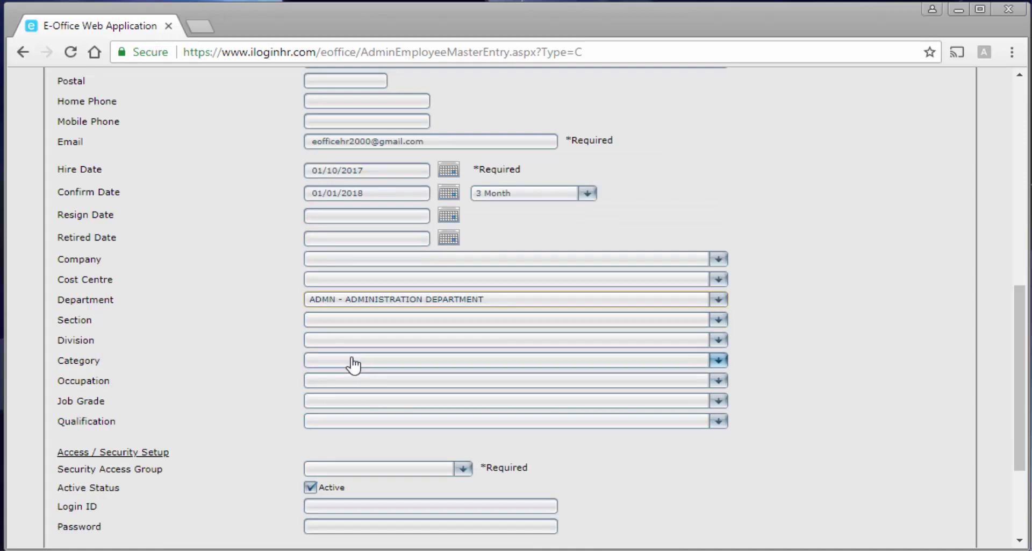
left_click(353, 361)
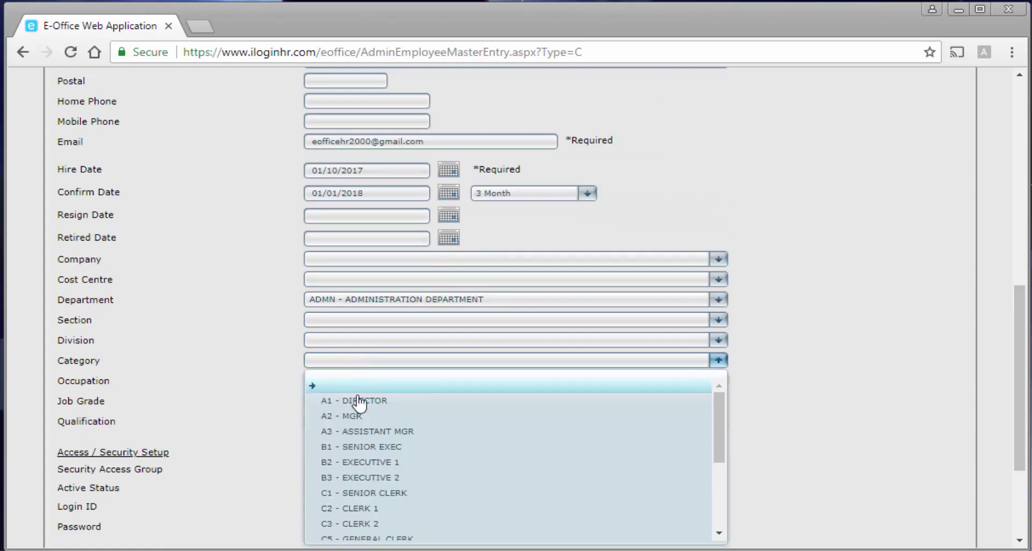
left_click(385, 484)
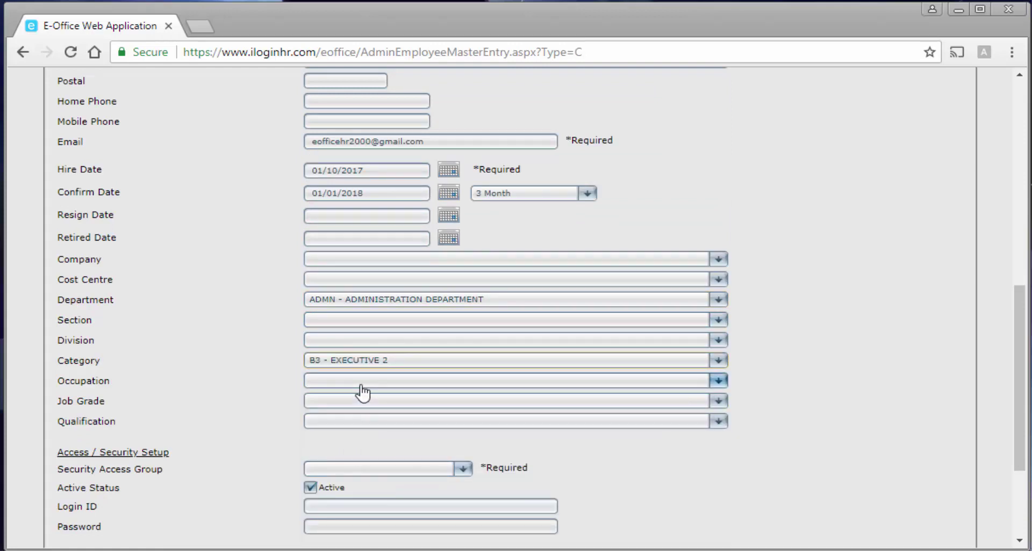
Set occupation ADMC - ADMIN CLERK and qualification DEGREE - DEGREE HOLDER.
left_click(363, 383)
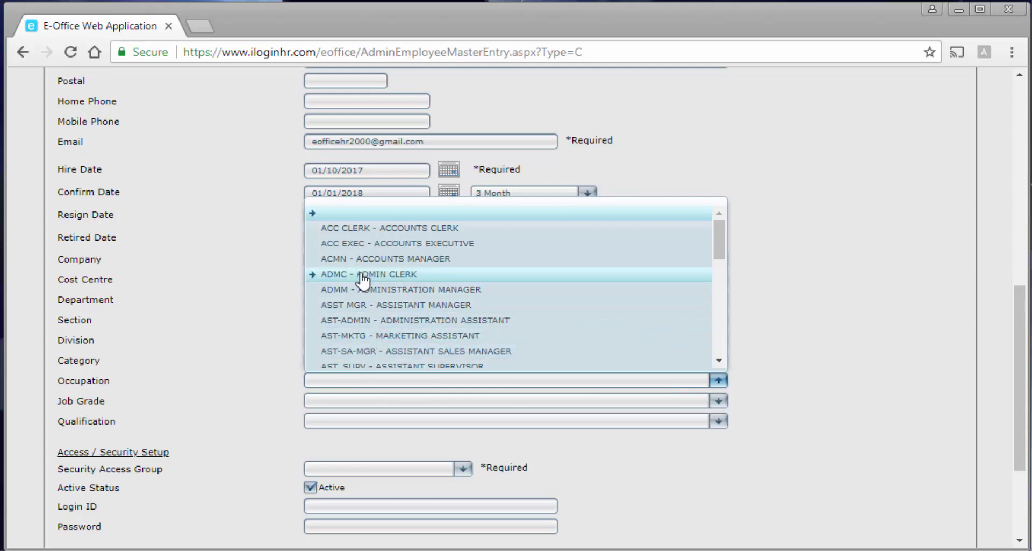
left_click(366, 274)
scroll(477, 437, "down", 2)
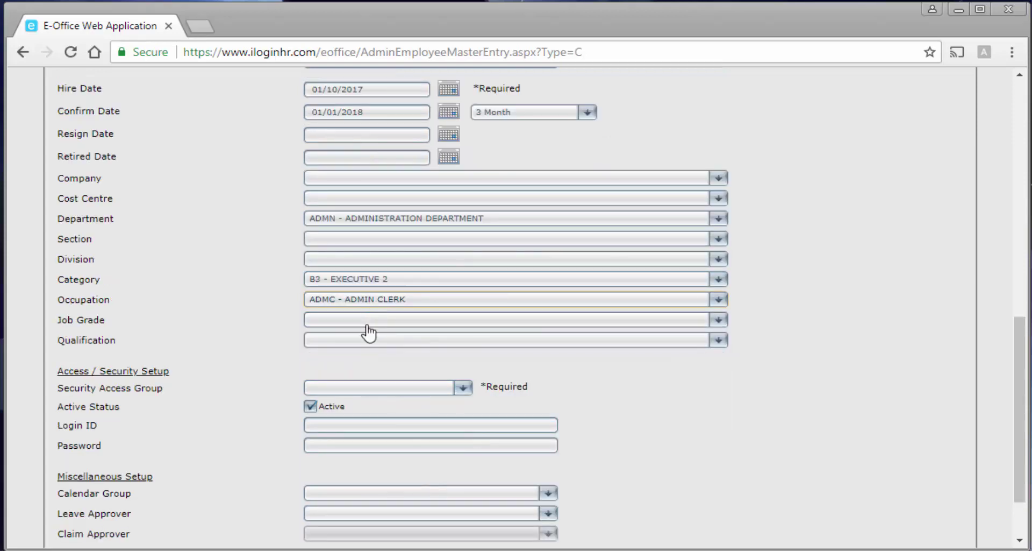
left_click(359, 340)
left_click(369, 411)
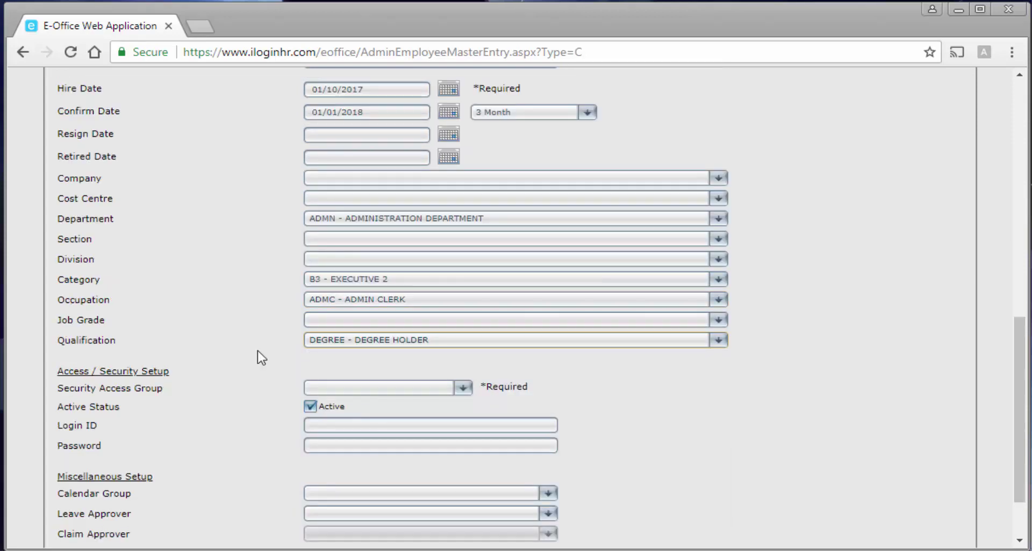
scroll(414, 325, "down", 2)
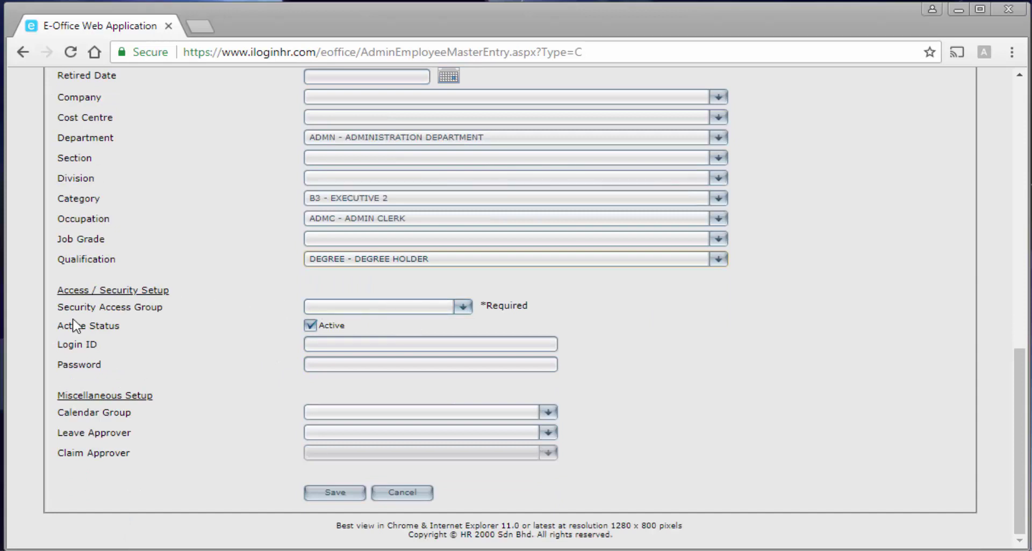
Assign the Applicant security access group and SELANGOR calendar group.
left_click(370, 309)
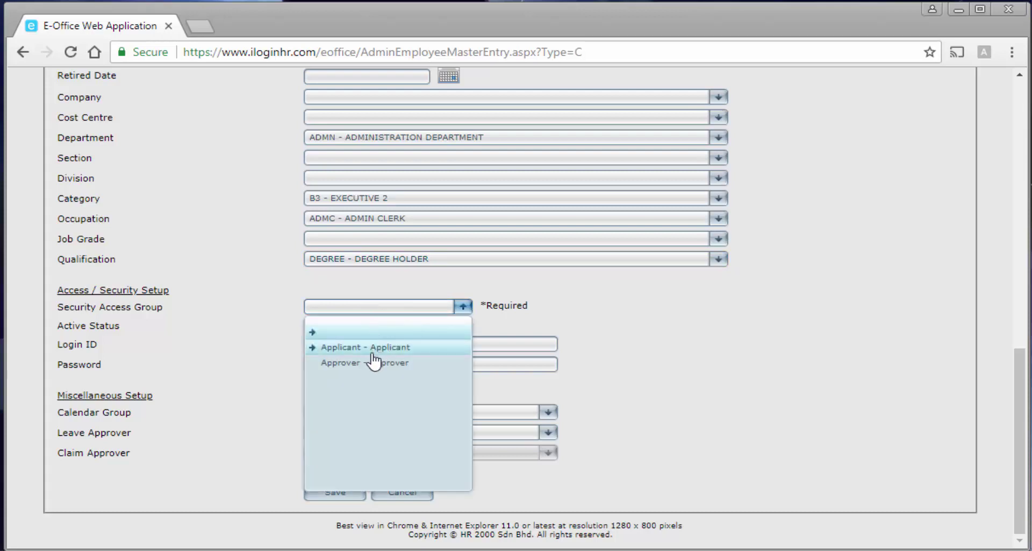
left_click(371, 349)
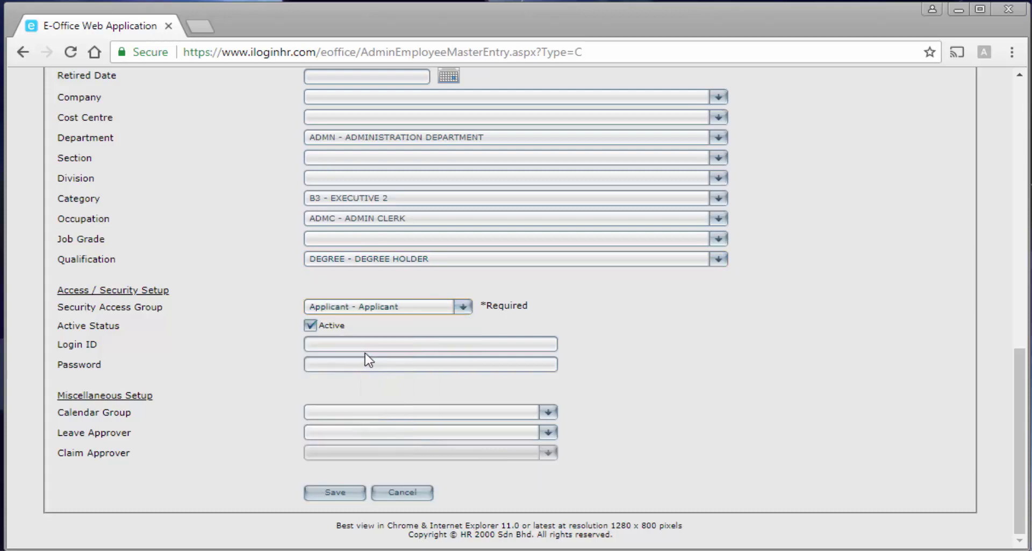
left_click(380, 413)
left_click(404, 275)
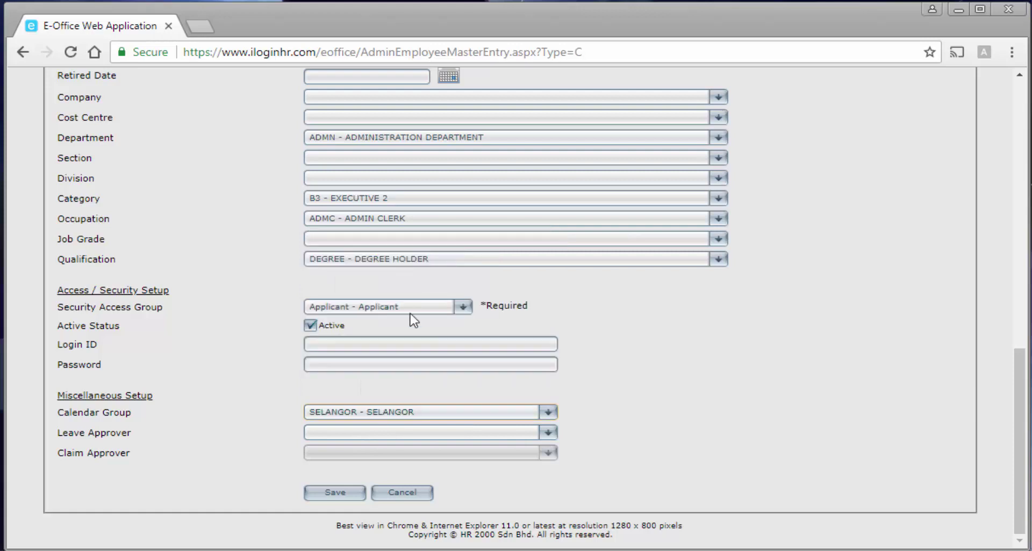
Make HR - HUMAN RESOURCE the leave approver and save the new employee.
left_click(375, 433)
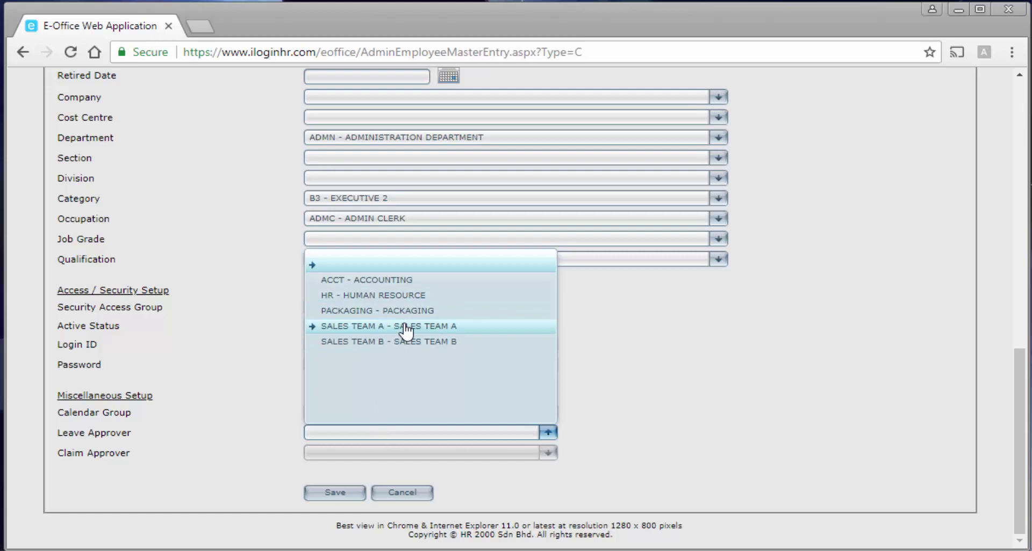
left_click(282, 362)
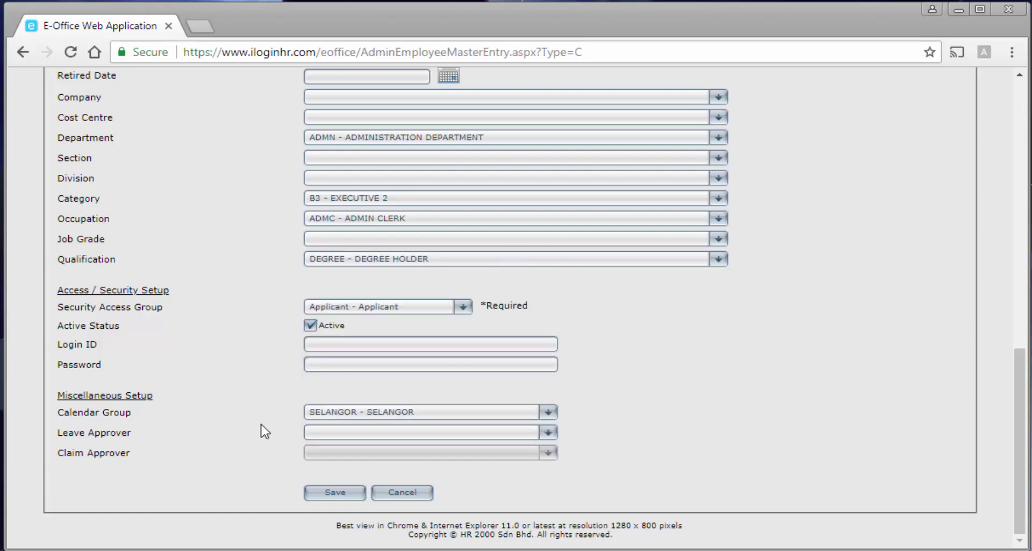
left_click(332, 432)
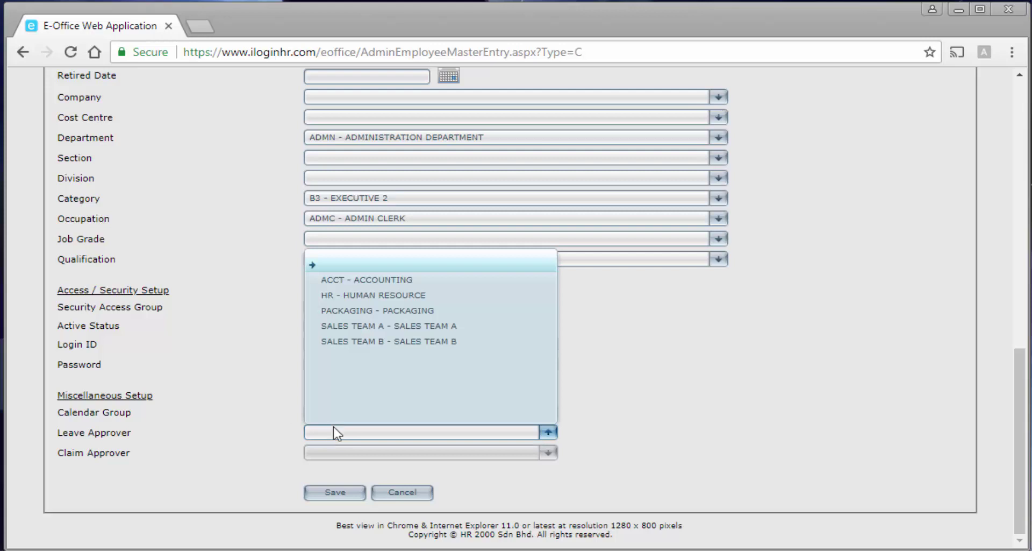
left_click(346, 297)
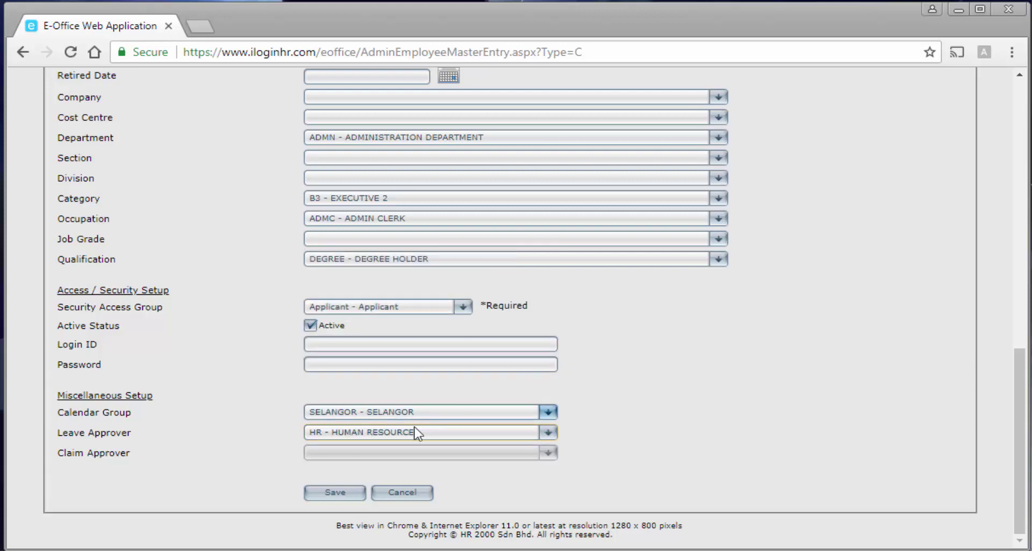
left_click(339, 492)
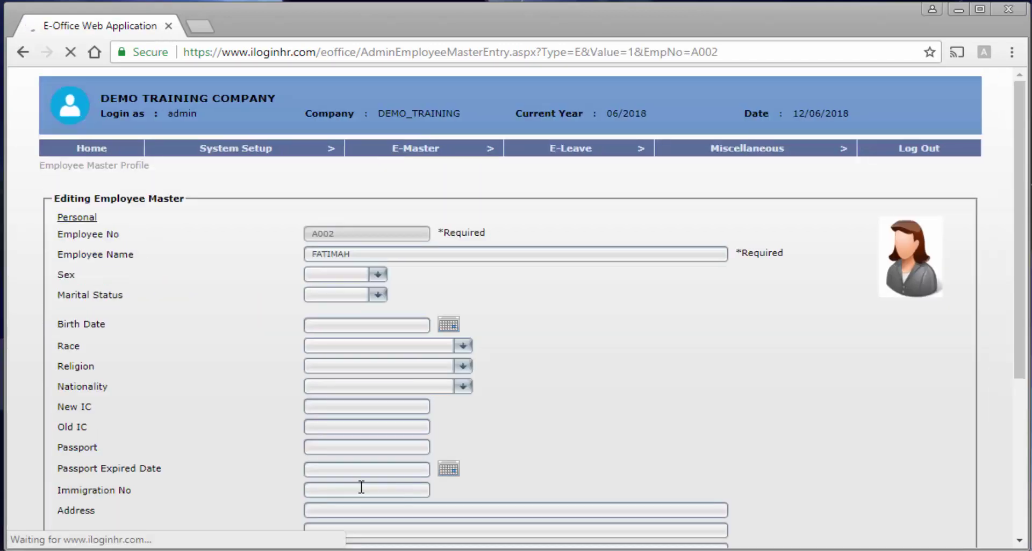
Save the employee record again from the bottom of the form.
scroll(430, 472, "down", 8)
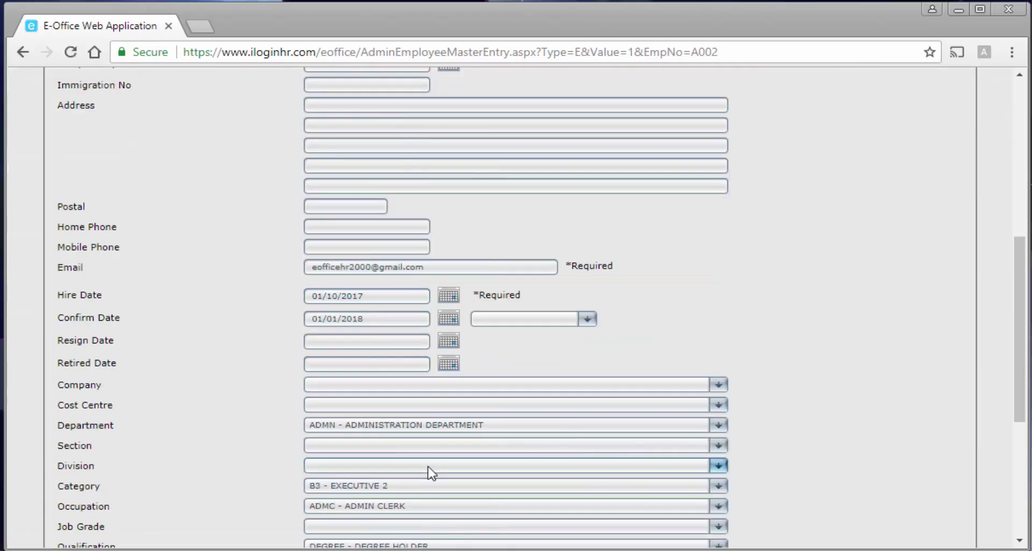
scroll(430, 472, "down", 3)
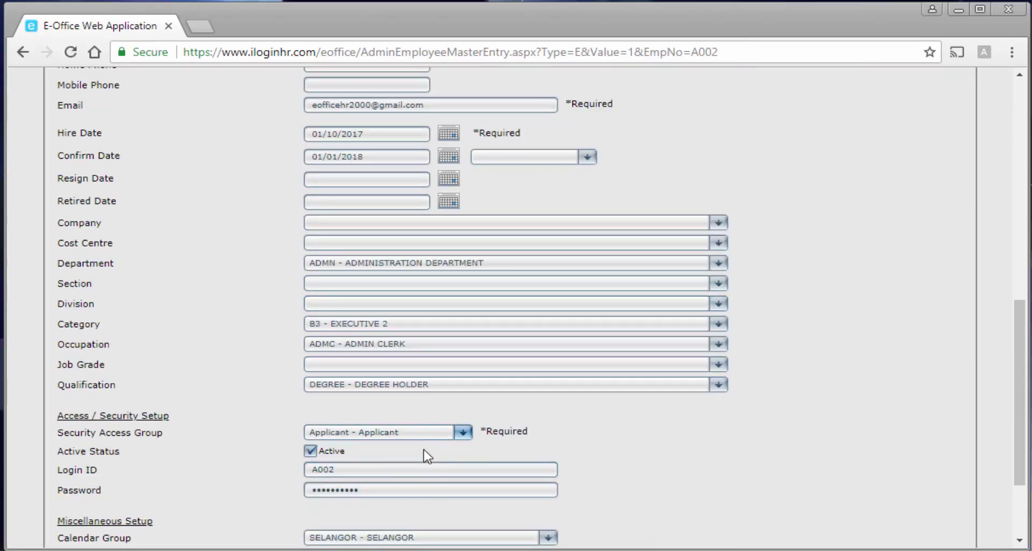
scroll(425, 467, "down", 2)
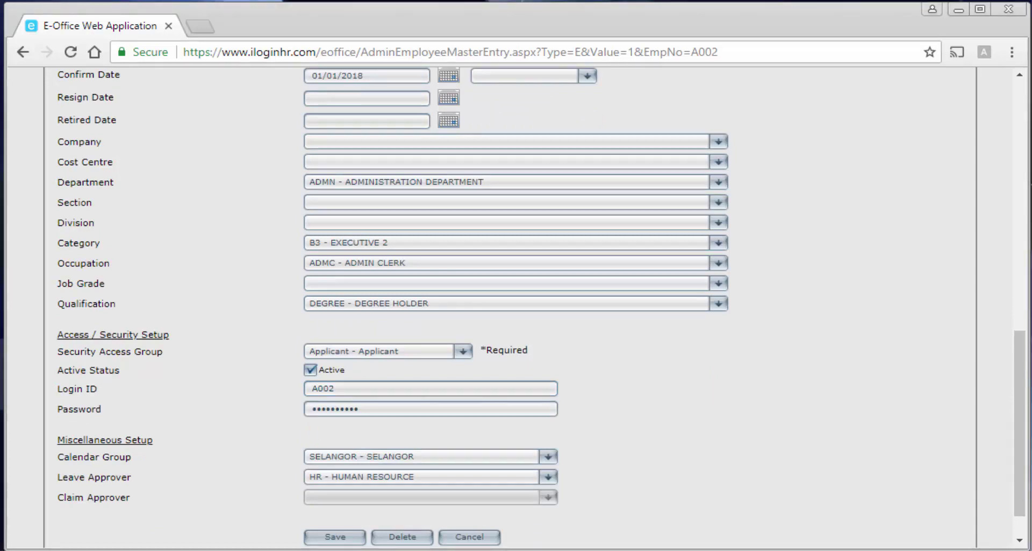
left_click(338, 537)
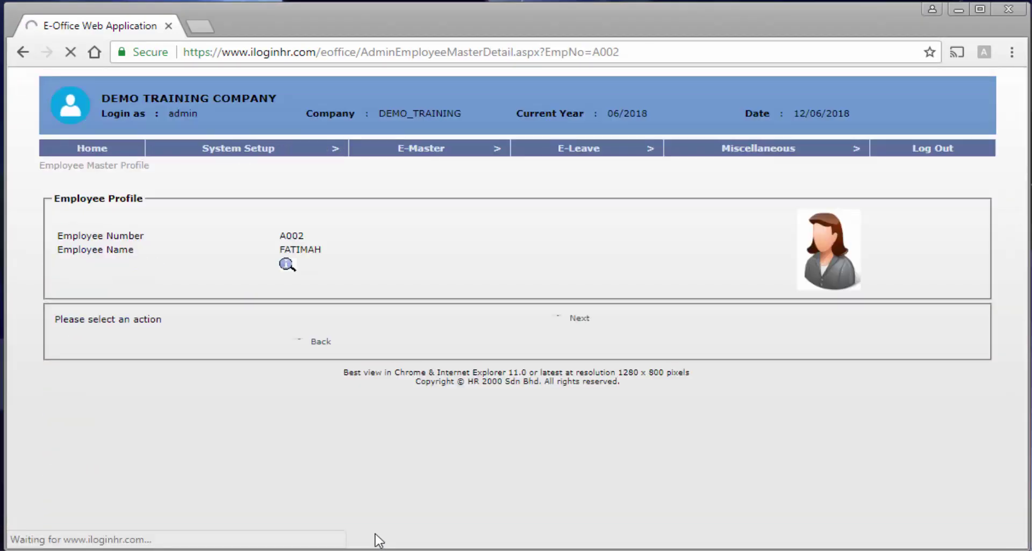
Choose Edit Leave Setup on the profile and continue to the Leave Entitlement page.
left_click(376, 322)
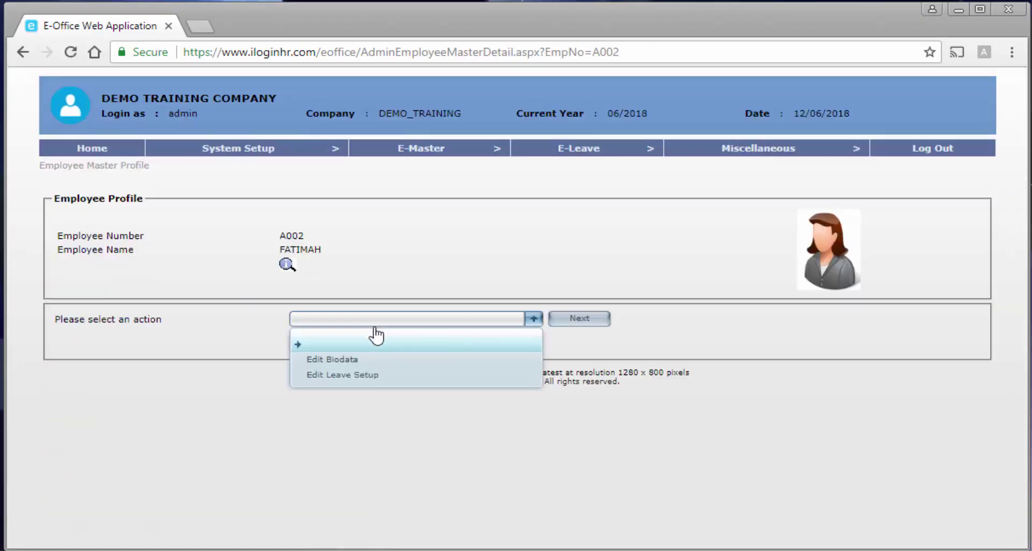
left_click(355, 379)
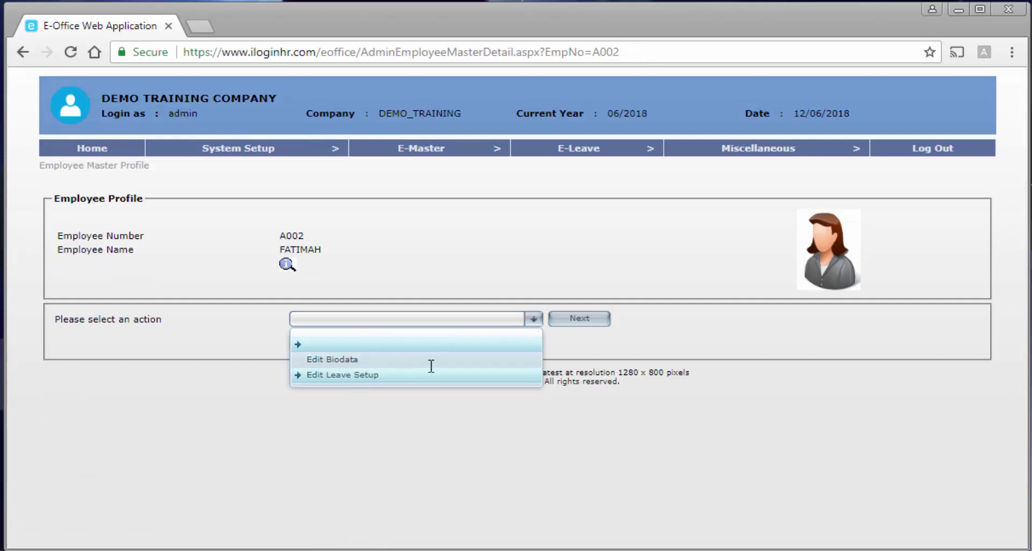
left_click(592, 321)
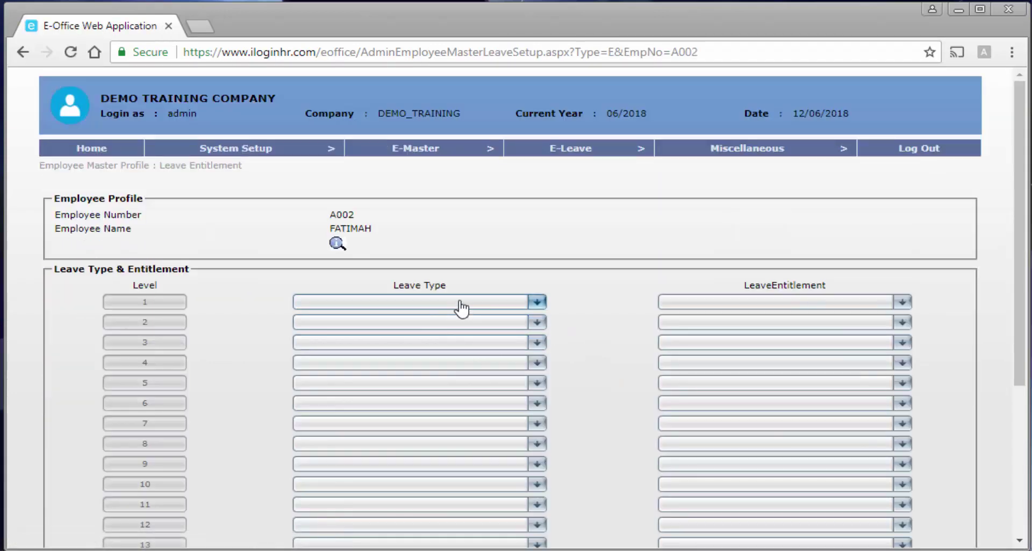
Set leave types for levels 1–4 to AL, CPL, HPL and MRL.
left_click(458, 302)
left_click(434, 342)
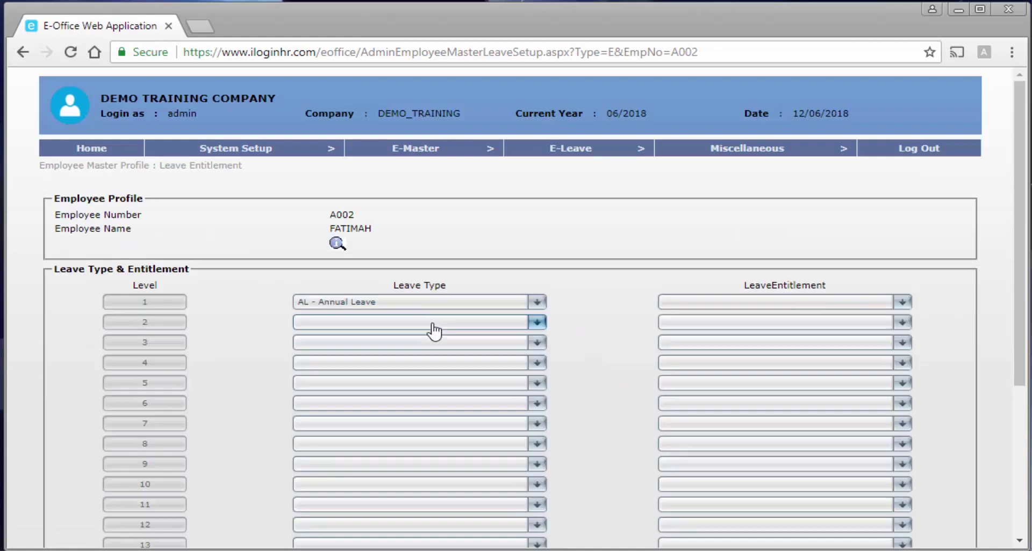
left_click(433, 323)
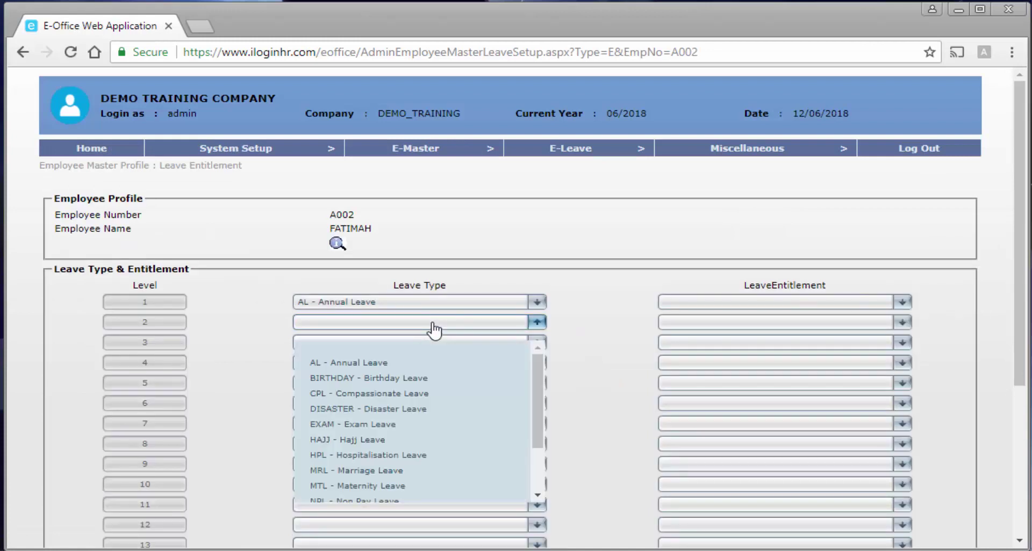
left_click(406, 393)
left_click(393, 343)
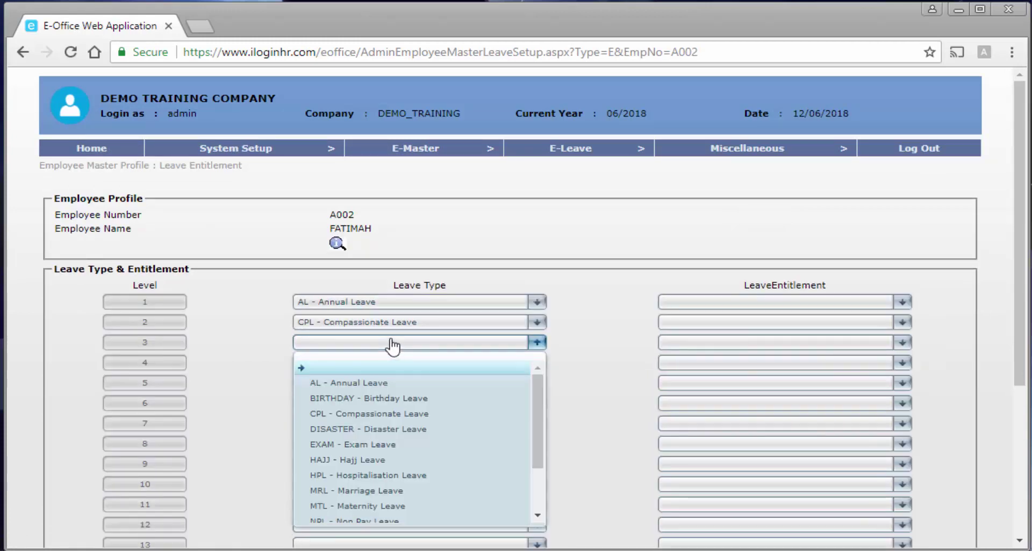
left_click(377, 473)
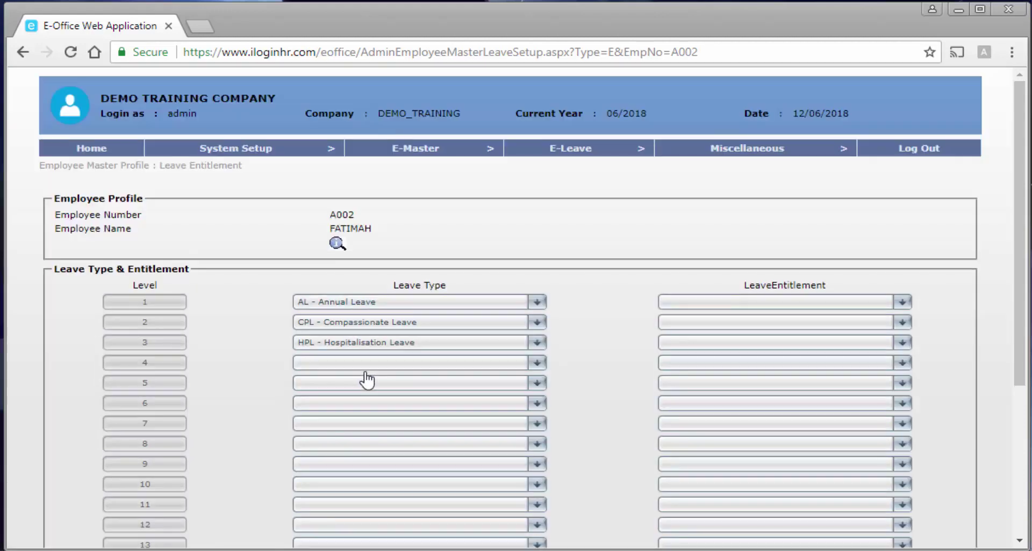
left_click(365, 363)
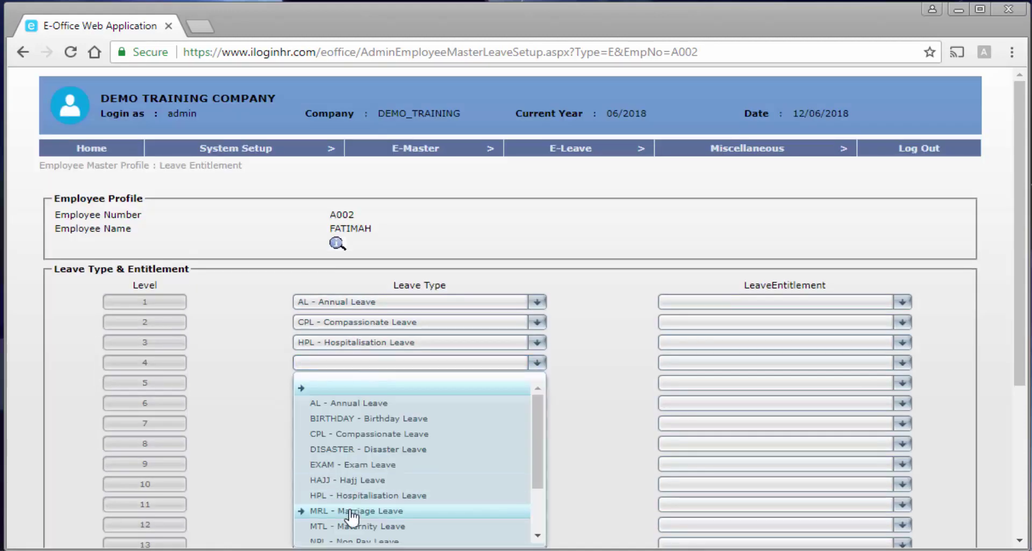
left_click(379, 511)
Set leave types for levels 5–8 to MTL, NPL, RPL and SL.
left_click(377, 390)
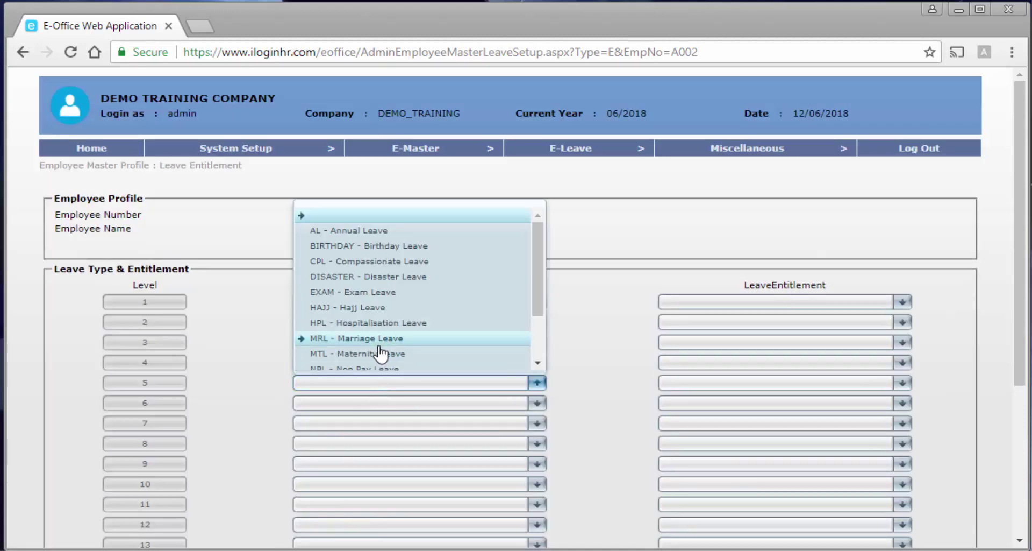
left_click(379, 356)
left_click(364, 402)
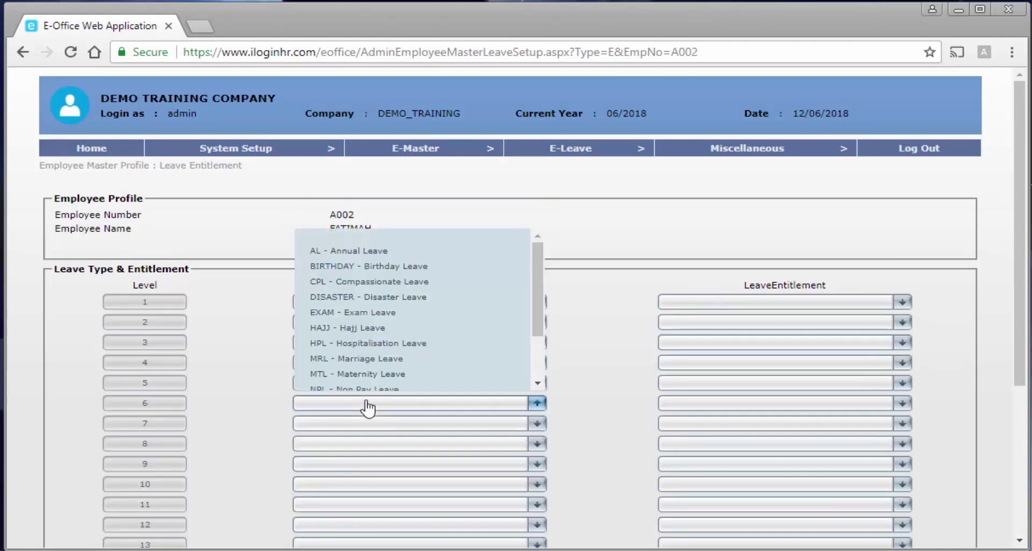
scroll(376, 375, "down", 2)
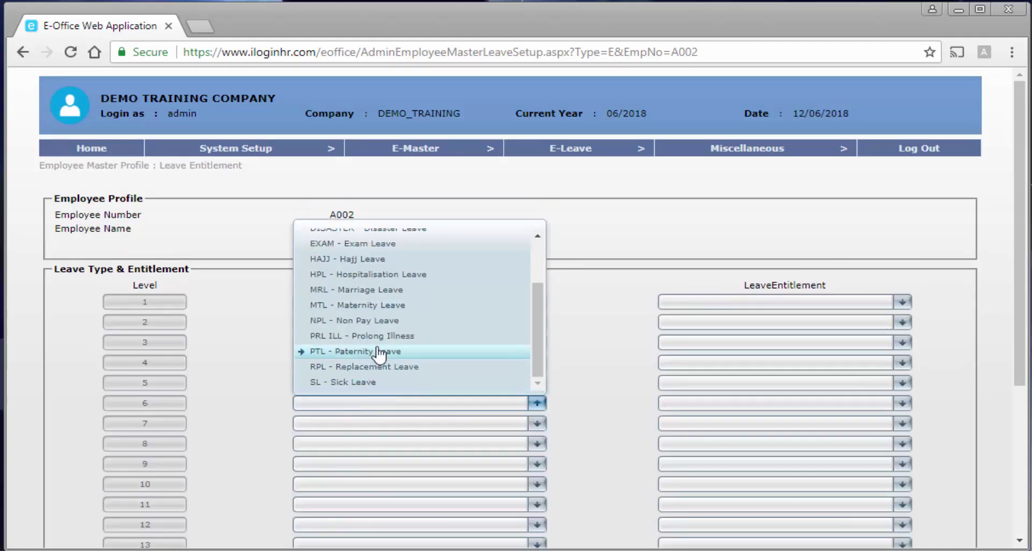
left_click(379, 321)
left_click(366, 425)
scroll(385, 360, "down", 3)
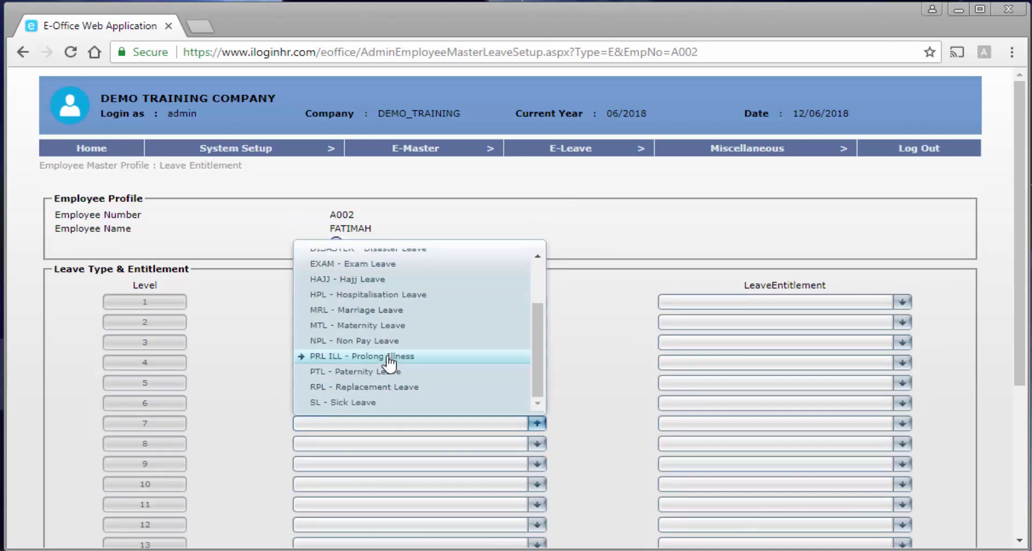
left_click(379, 387)
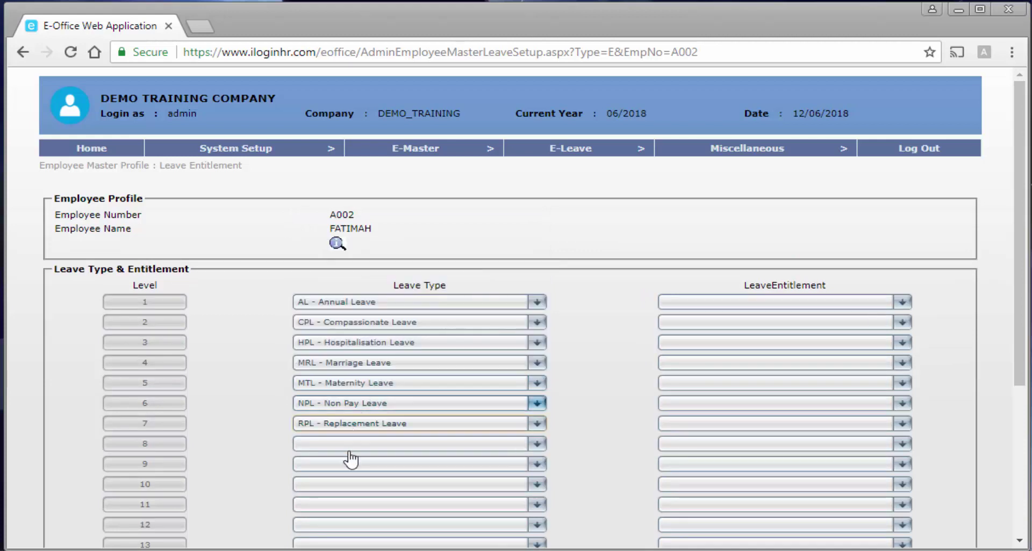
left_click(354, 441)
scroll(366, 425, "down", 3)
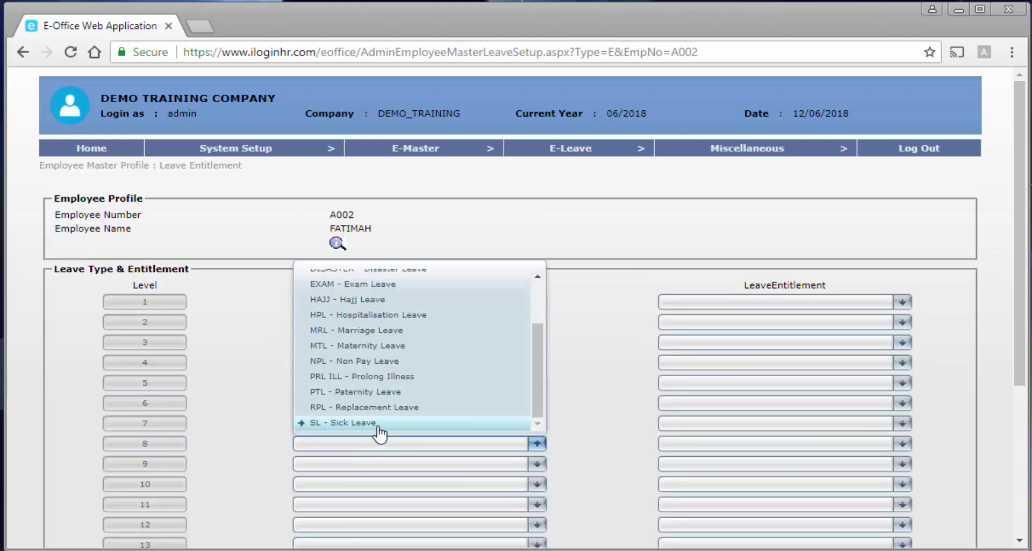
left_click(379, 423)
Set levels 1–5 entitlements to executive annual leave, CPL, HPL, MRL and MTL.
left_click(721, 299)
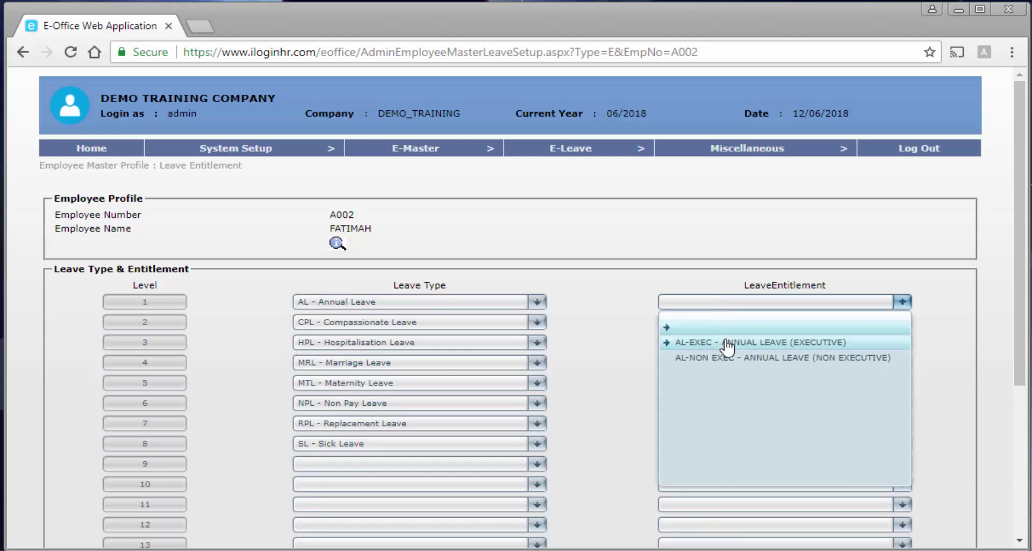
left_click(725, 340)
left_click(714, 325)
left_click(710, 362)
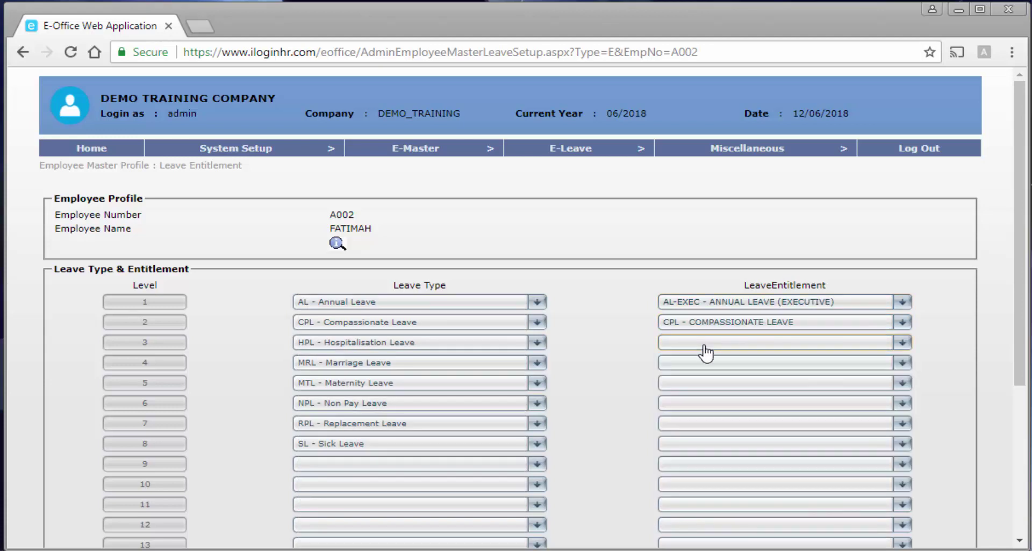
left_click(705, 344)
left_click(704, 352)
left_click(704, 346)
left_click(710, 386)
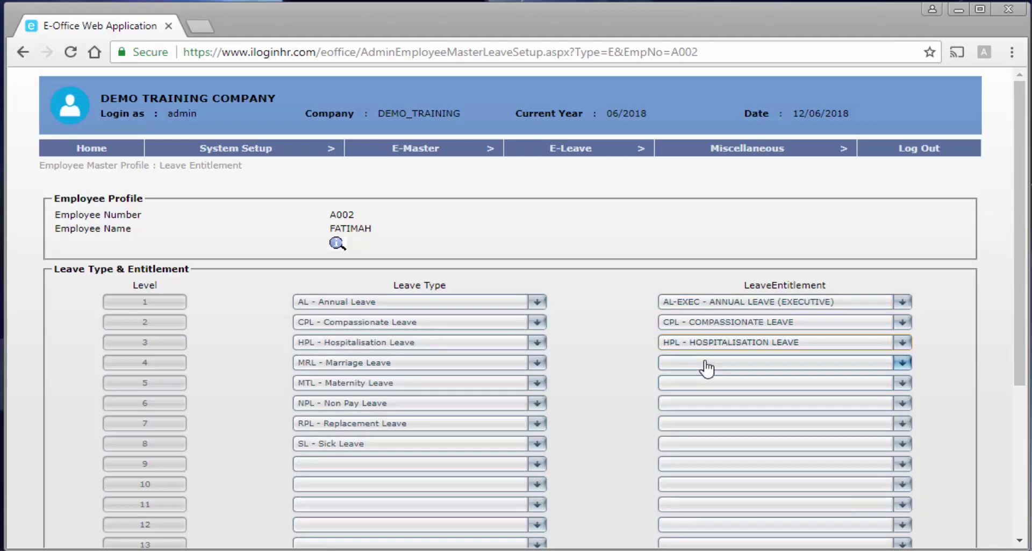
left_click(708, 362)
left_click(725, 404)
left_click(726, 384)
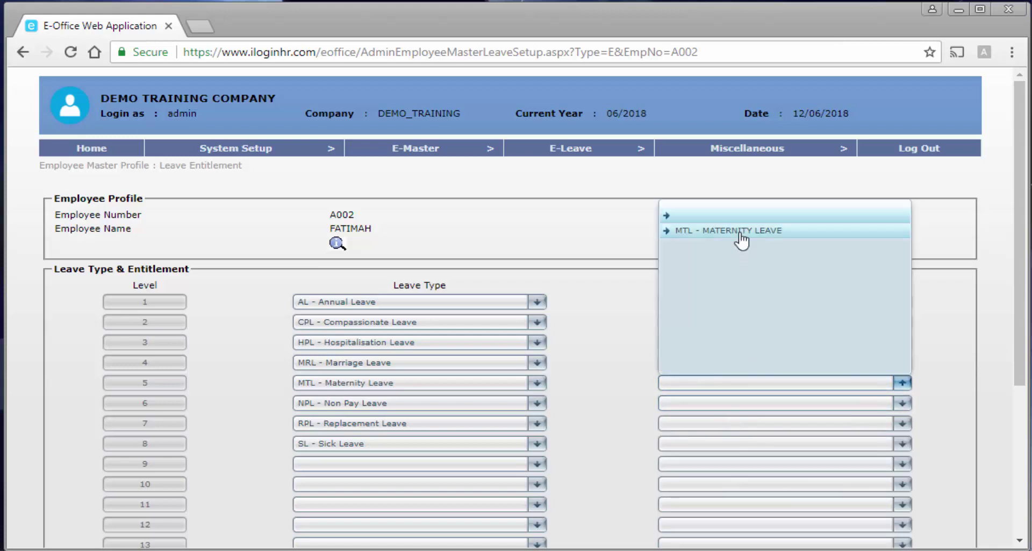
left_click(739, 232)
Give levels 6–8 NPL, replacement leave and SICK LEAVE, then save the entitlements.
left_click(723, 403)
left_click(723, 255)
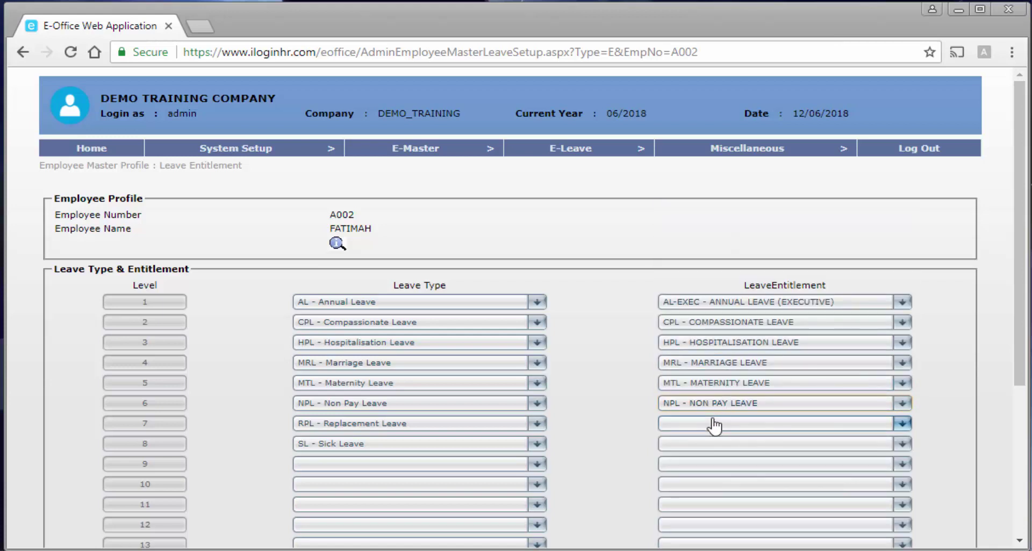
left_click(712, 423)
left_click(723, 271)
left_click(710, 444)
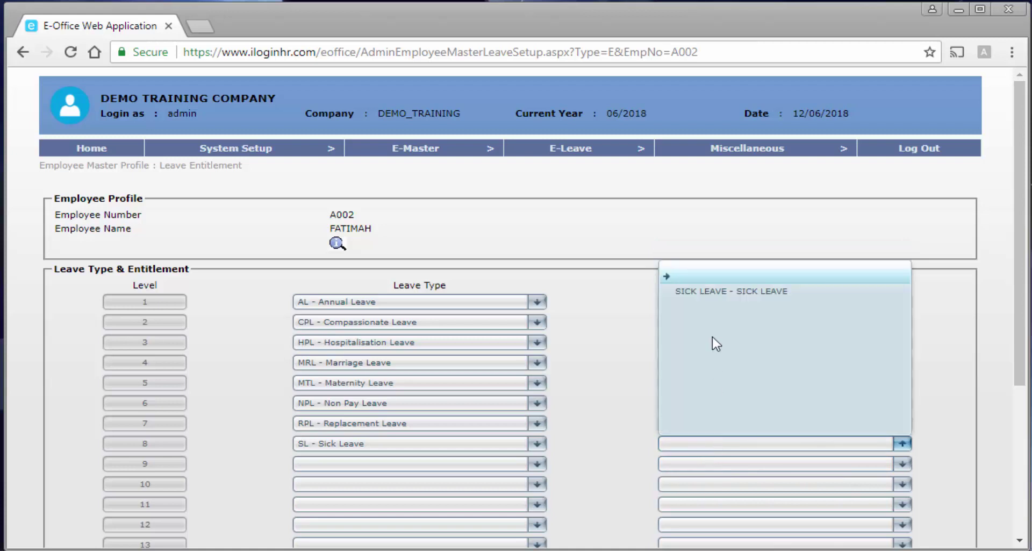
left_click(719, 293)
scroll(577, 489, "down", 4)
left_click(91, 504)
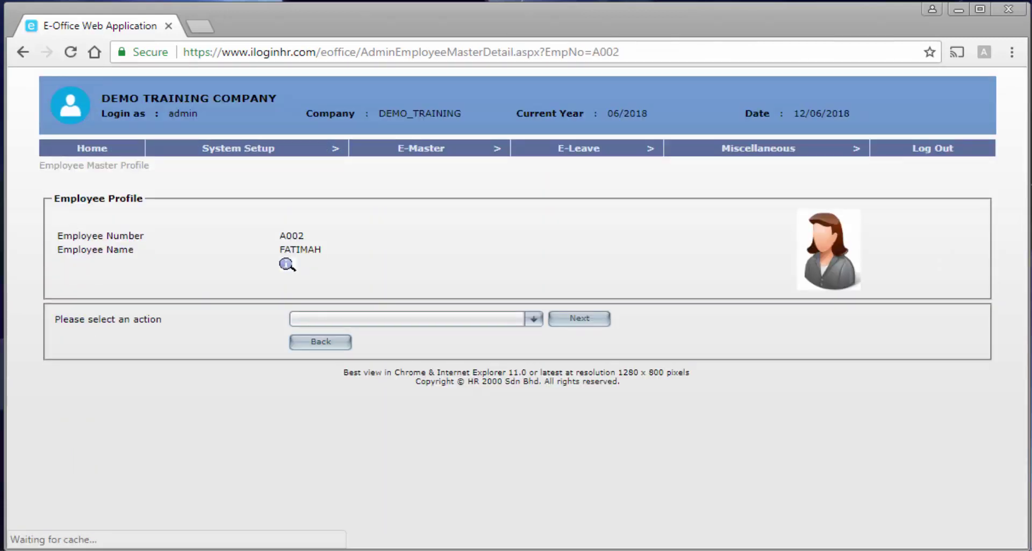
Go back to the employee master listing and open E-Master > Batch Module > Batch : Employee Master.
left_click(321, 343)
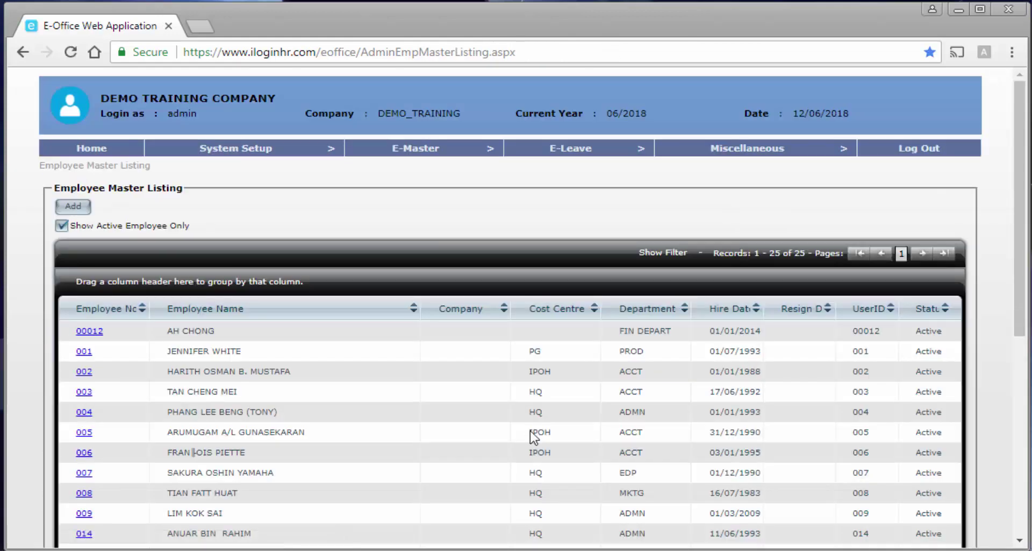
scroll(520, 429, "down", 5)
scroll(517, 428, "down", 3)
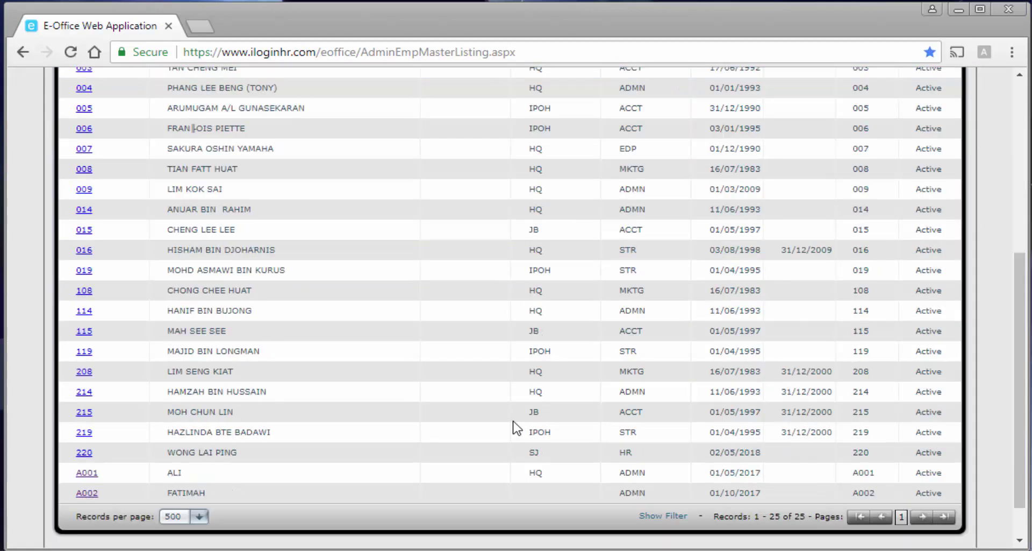
scroll(510, 428, "up", 8)
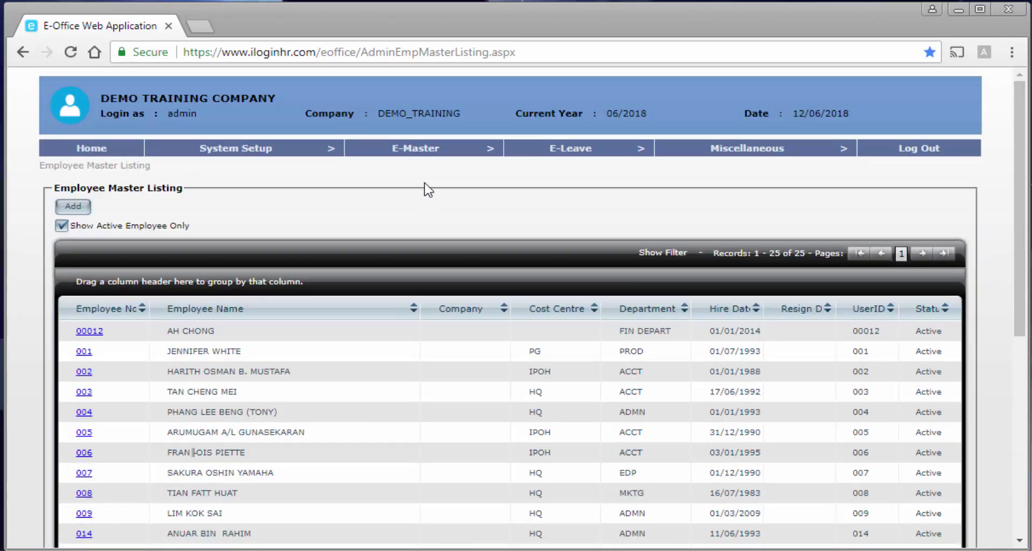
mouse_move(414, 148)
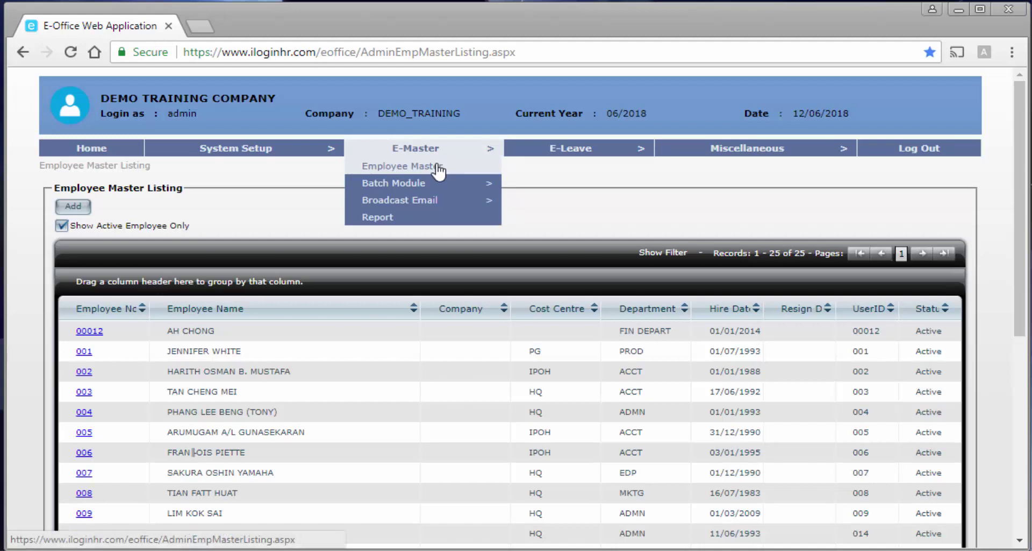
mouse_move(433, 193)
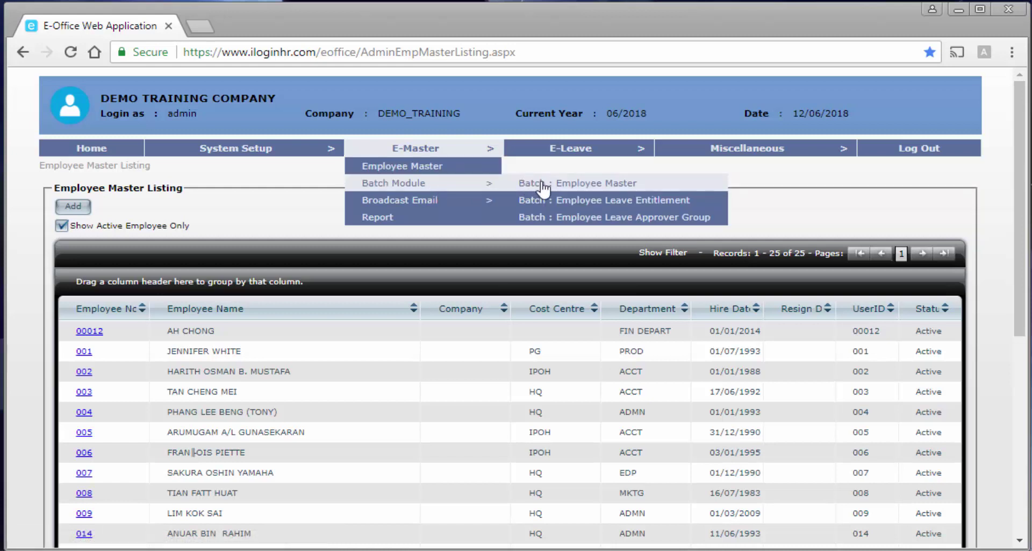
left_click(586, 184)
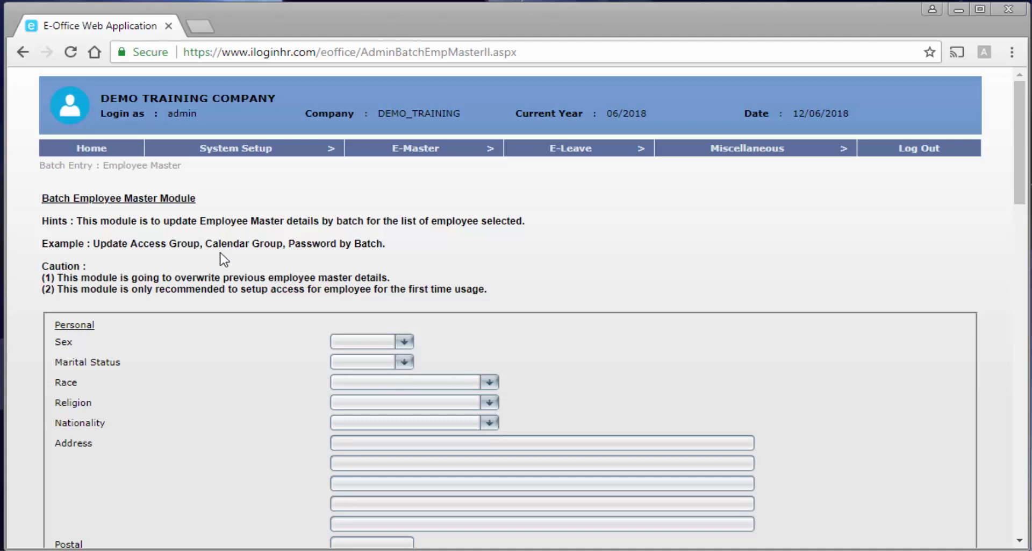
Highlight the Calendar Group and Access Group examples and the first-time usage caution note.
left_click_drag(206, 244, 275, 247)
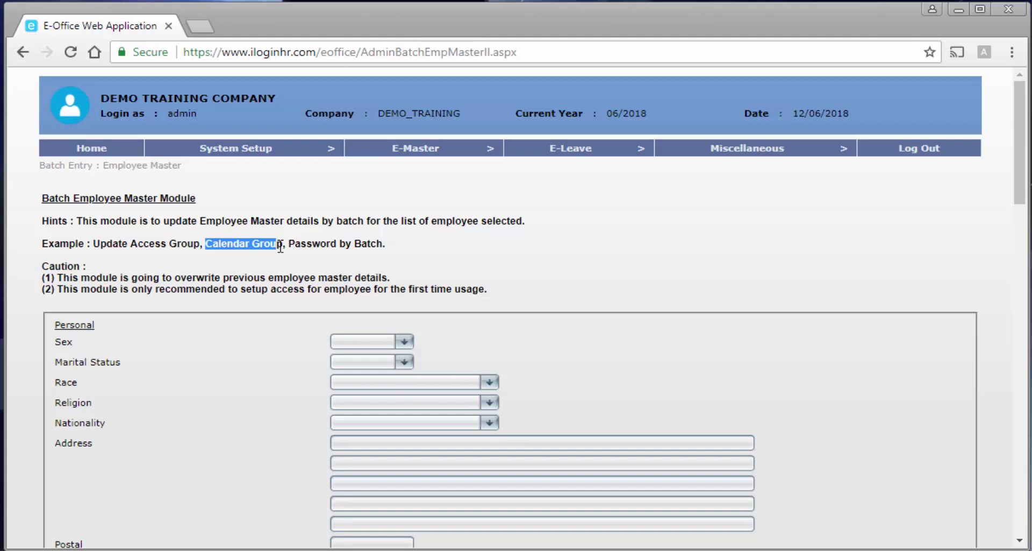
left_click_drag(129, 244, 199, 245)
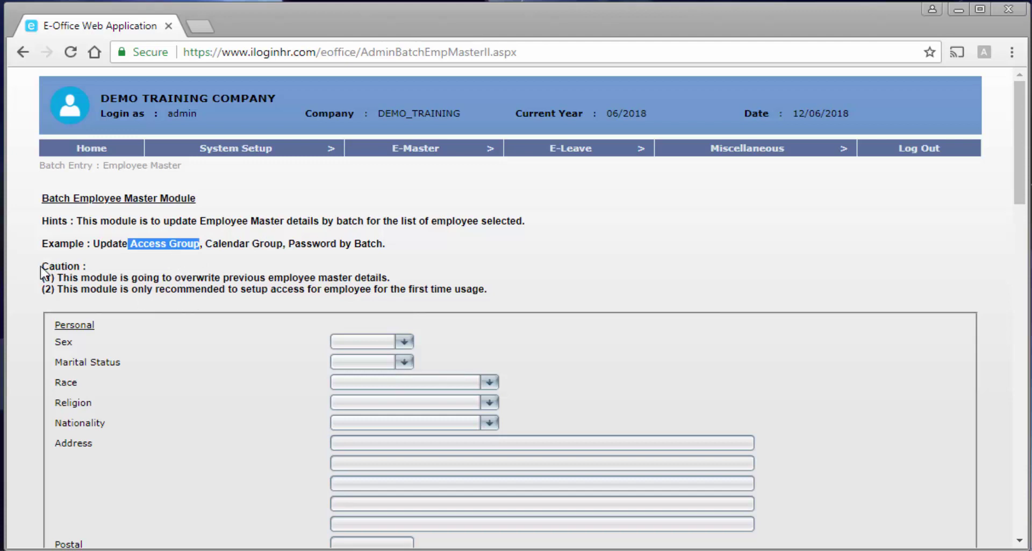
left_click_drag(41, 266, 85, 266)
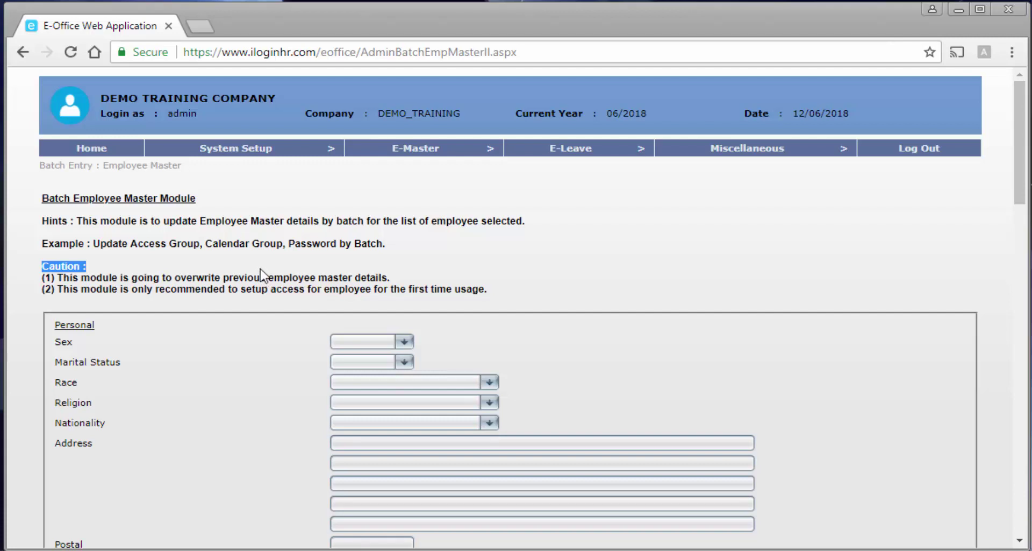
scroll(262, 274, "down", 2)
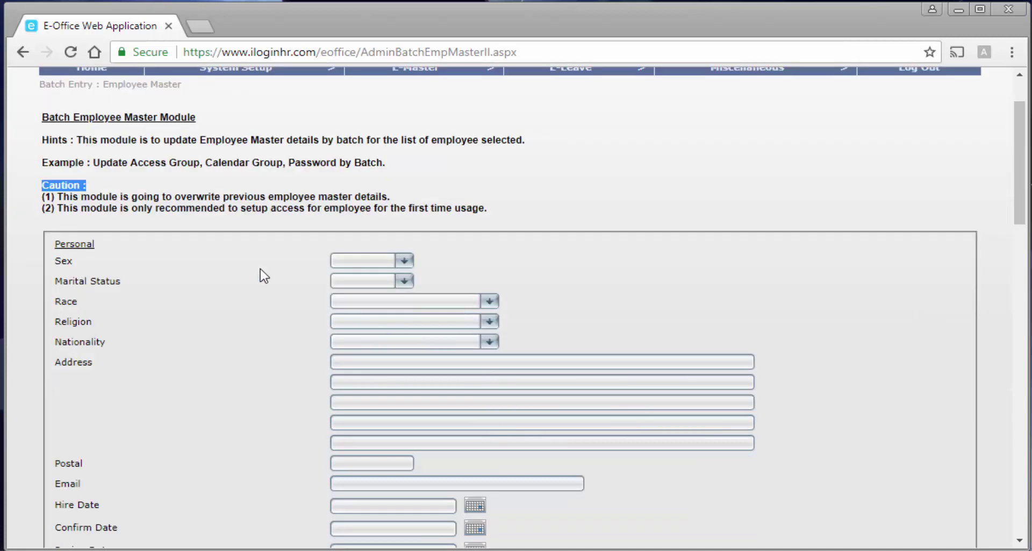
left_click(162, 210)
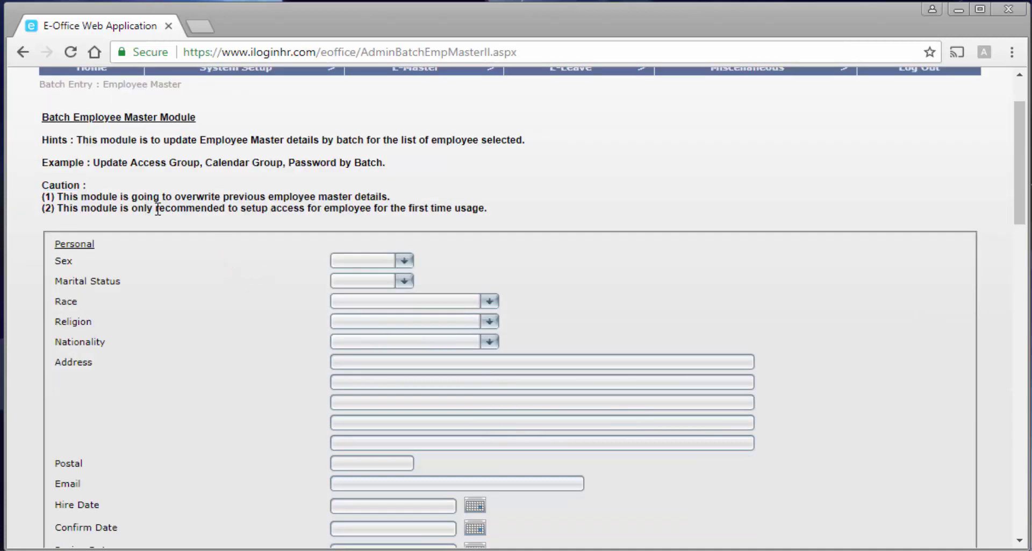
left_click_drag(158, 207, 494, 214)
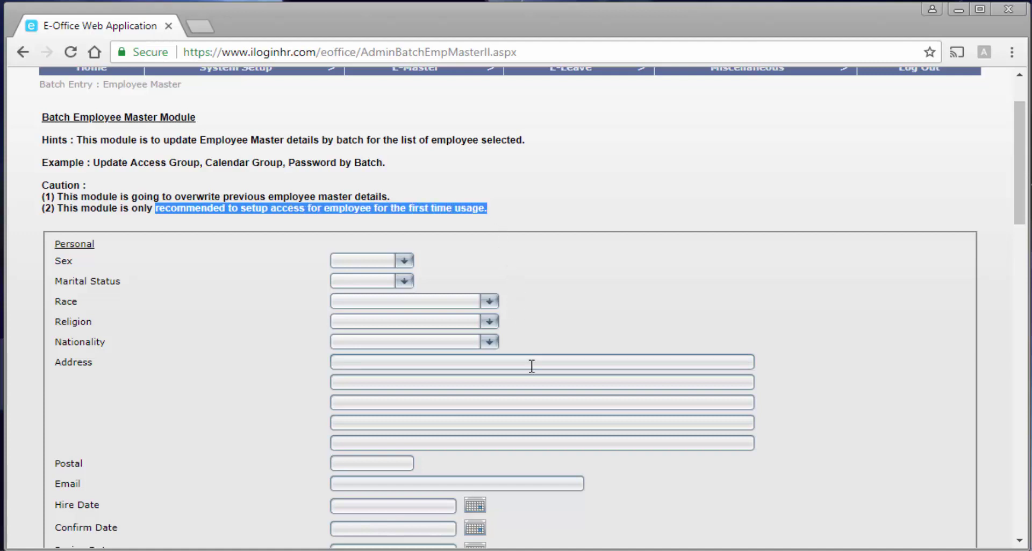
scroll(531, 373, "down", 3)
scroll(531, 374, "down", 8)
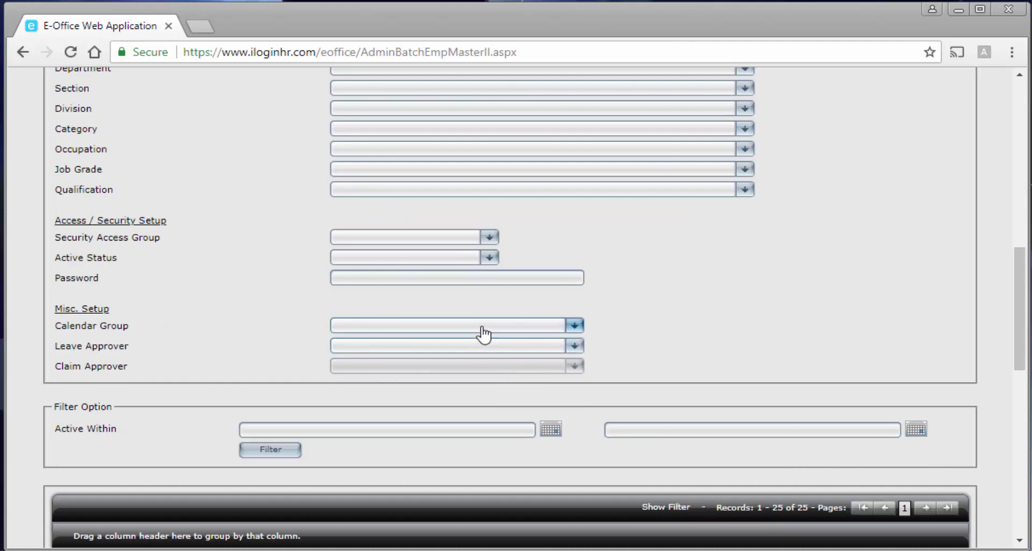
Set the batch Calendar Group to SELANGOR - SELANGOR.
left_click(482, 327)
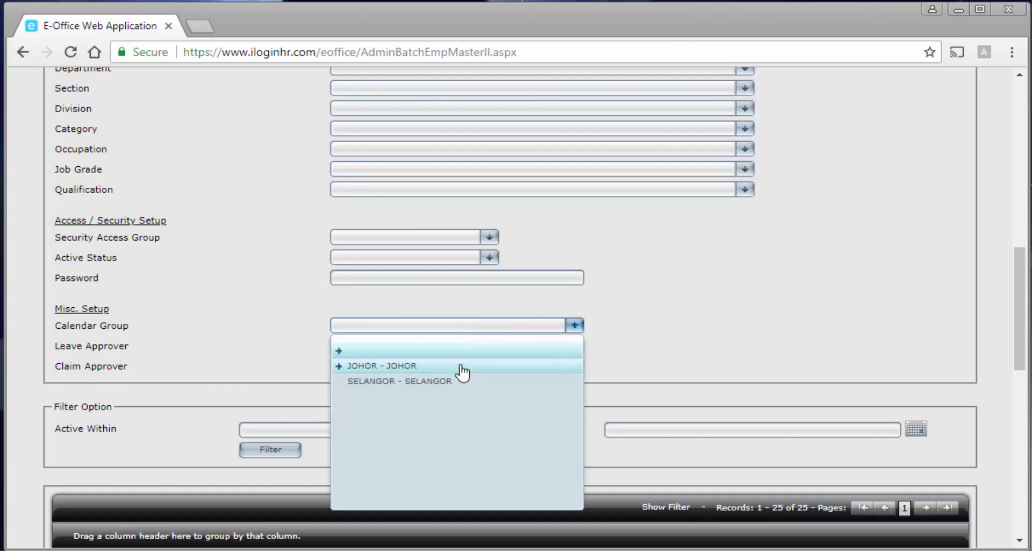
left_click(454, 382)
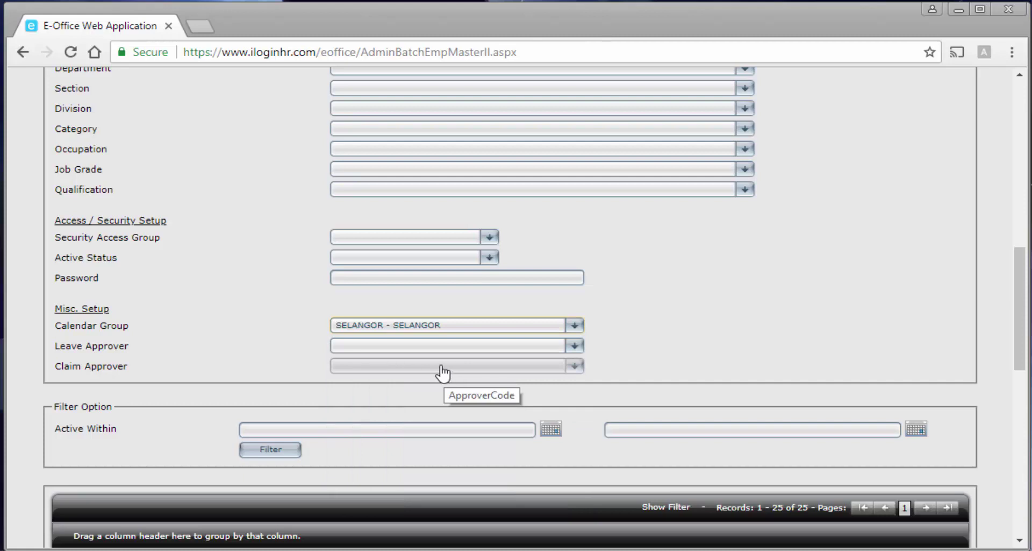
scroll(441, 366, "down", 3)
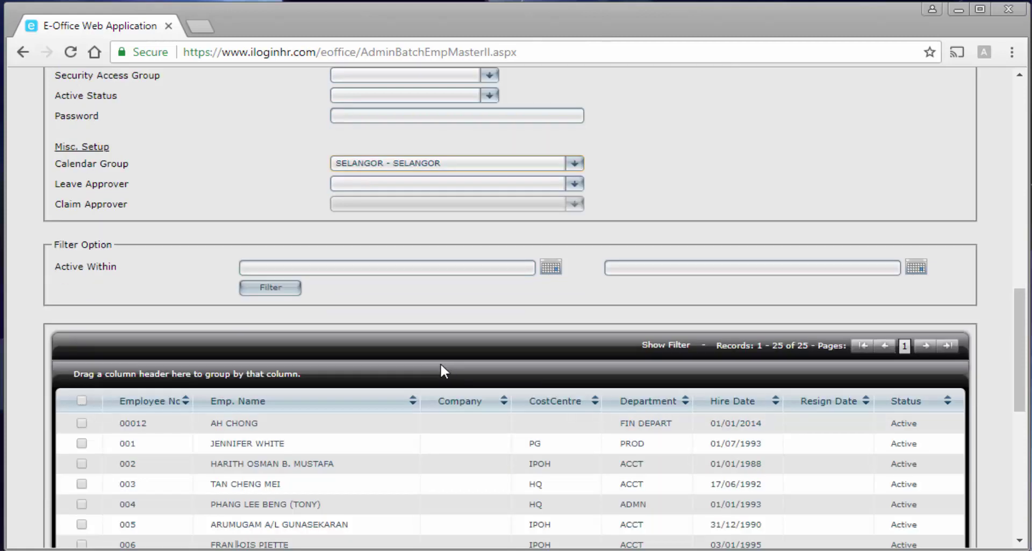
Tick employees 003, 004, 007 and 008 for the batch update.
left_click(81, 443)
left_click(81, 488)
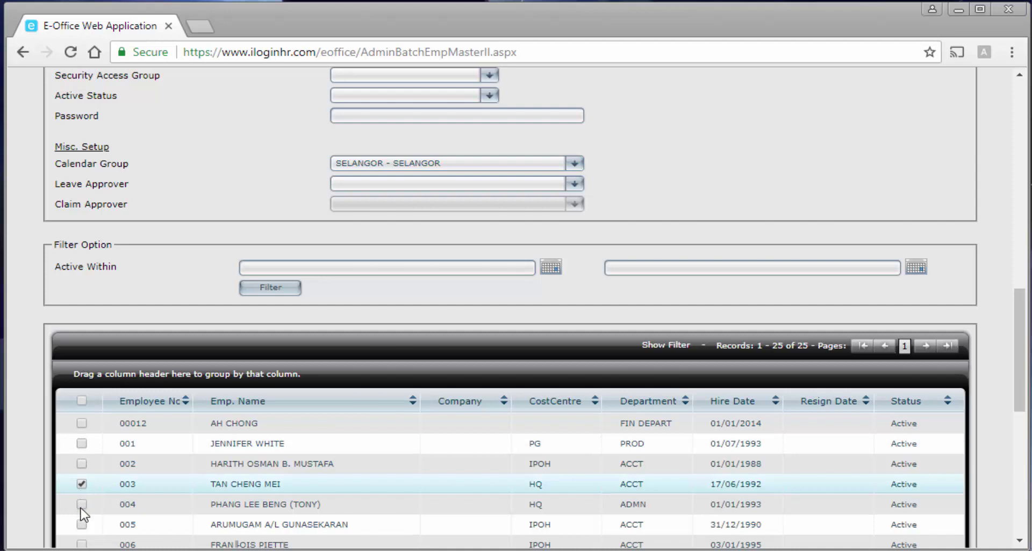
left_click(82, 506)
scroll(83, 511, "down", 2)
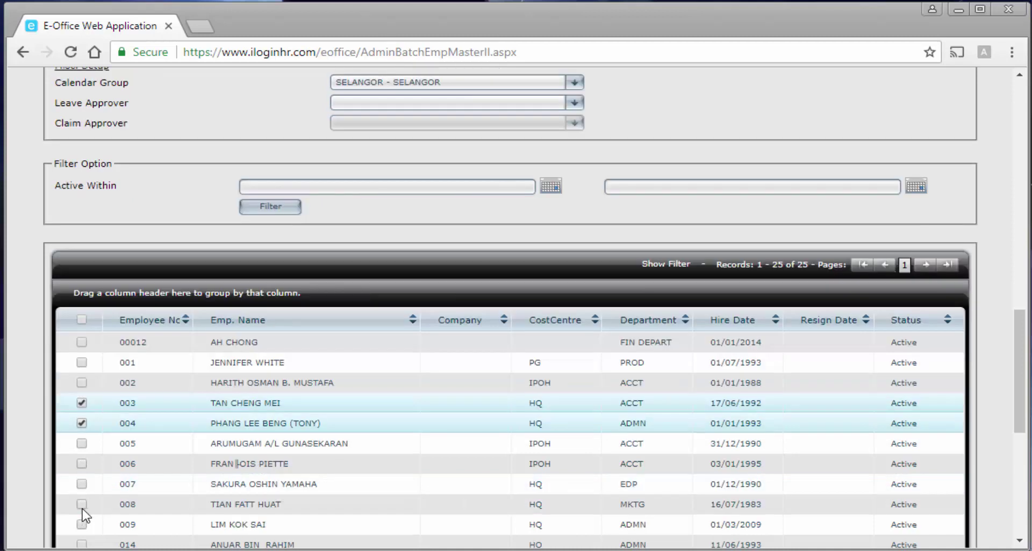
left_click(82, 484)
left_click(84, 504)
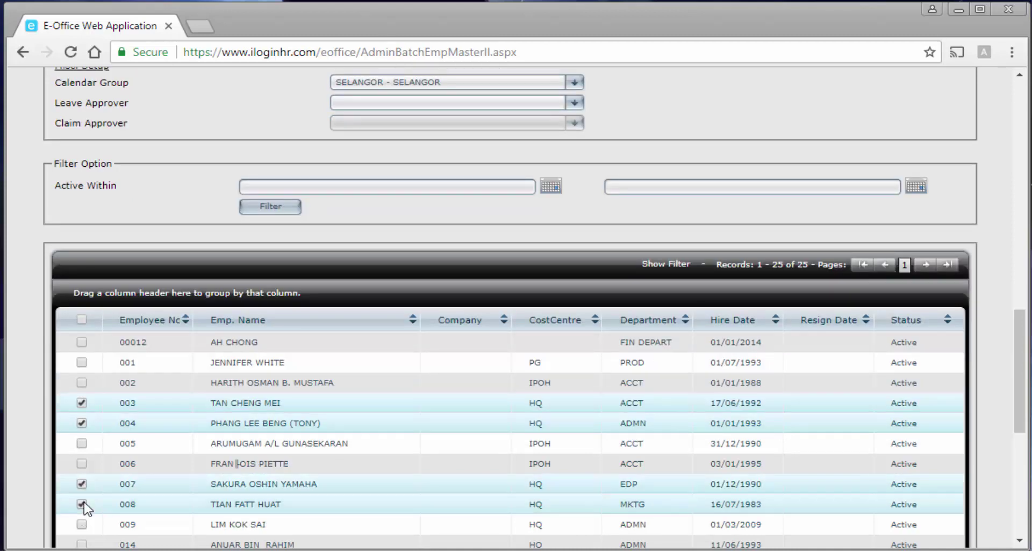
scroll(86, 473, "down", 7)
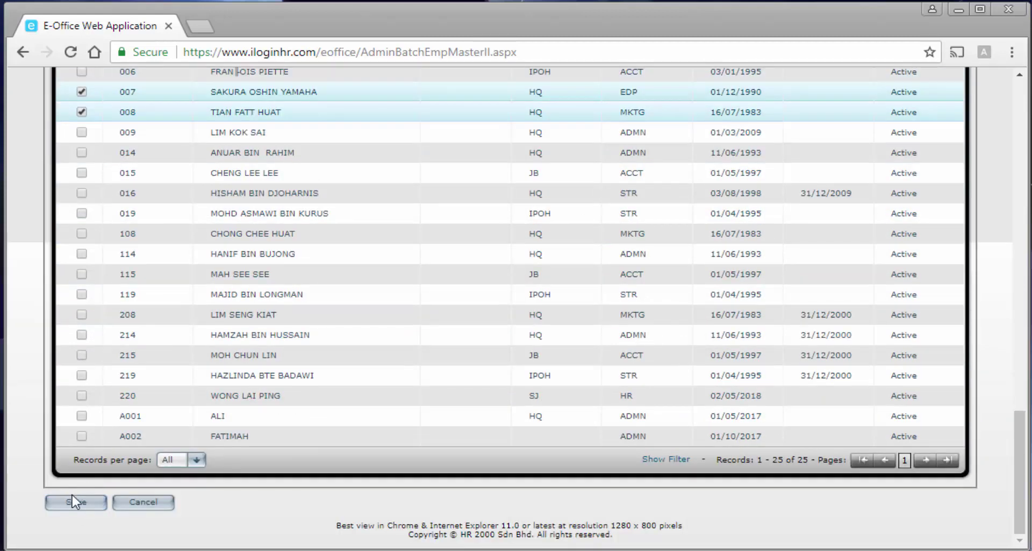
Save and confirm the batch update, then highlight the overwrite caution text.
left_click(76, 502)
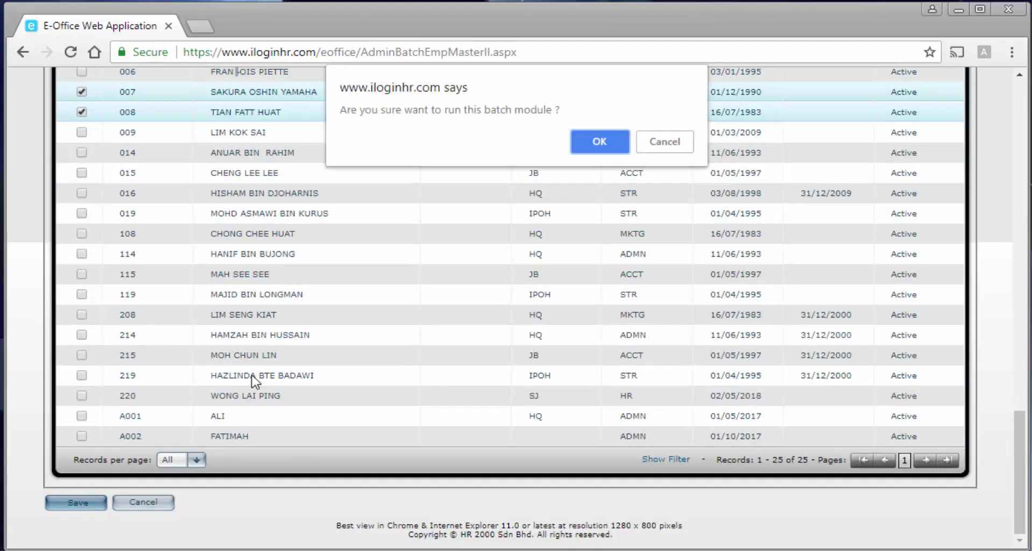
left_click(598, 142)
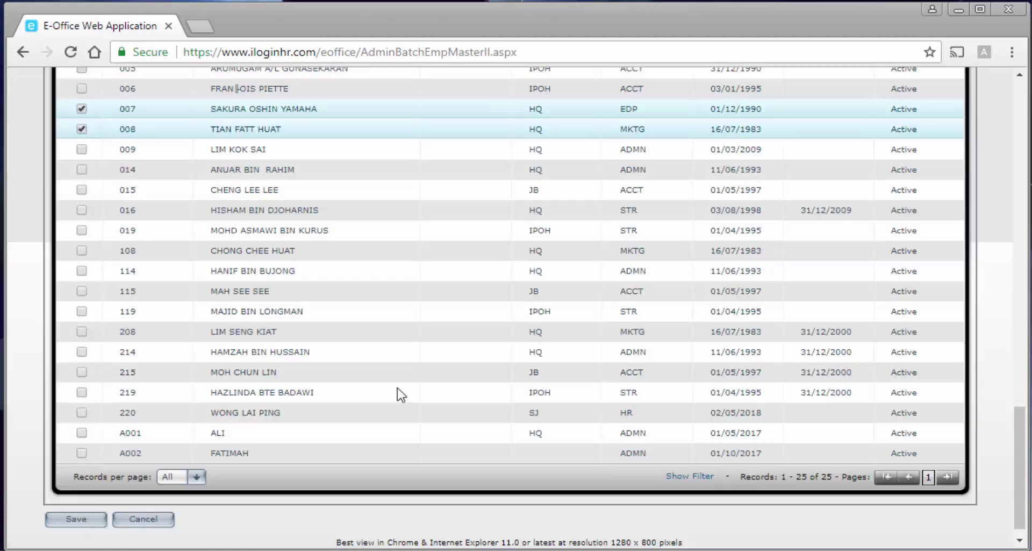
scroll(401, 394, "up", 5)
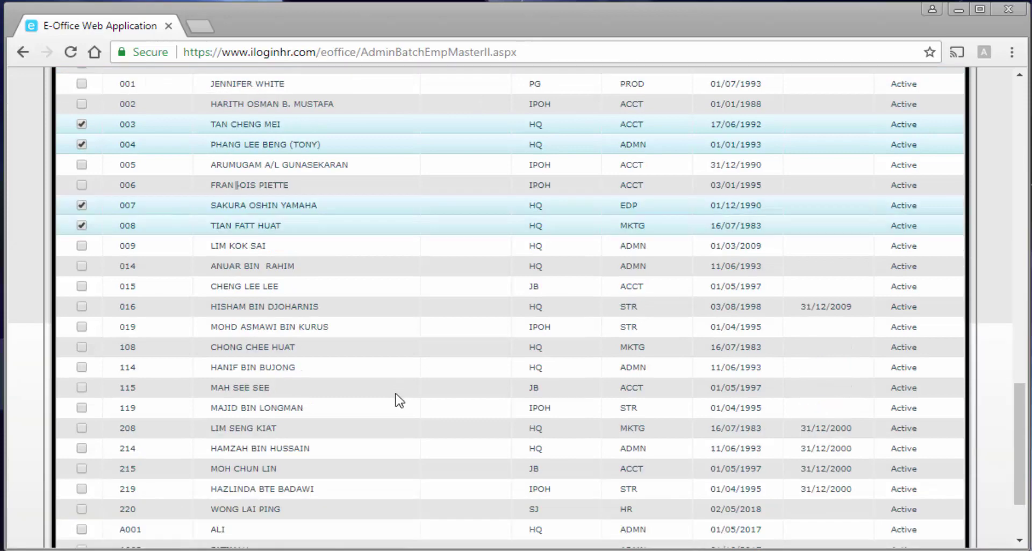
scroll(397, 403, "up", 15)
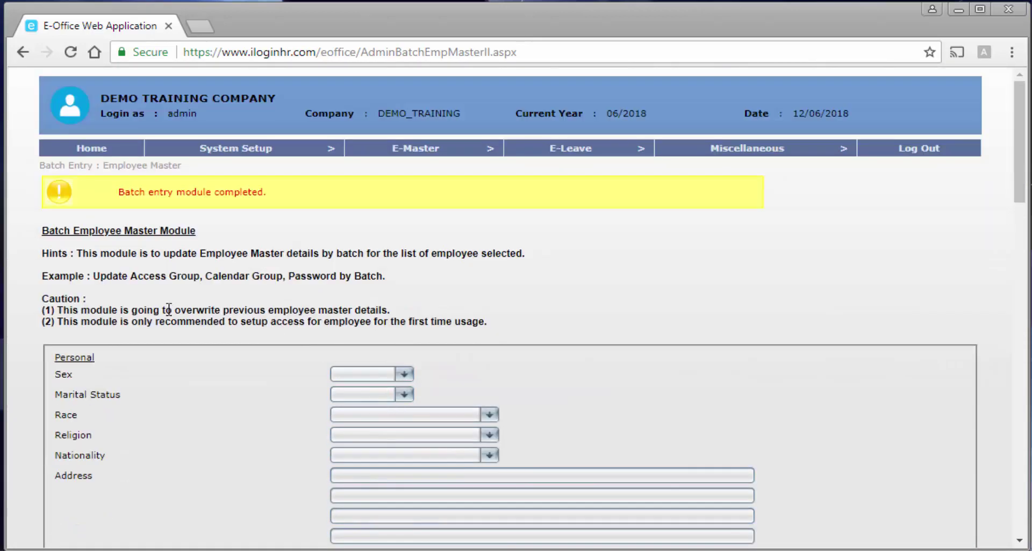
left_click_drag(168, 309, 399, 316)
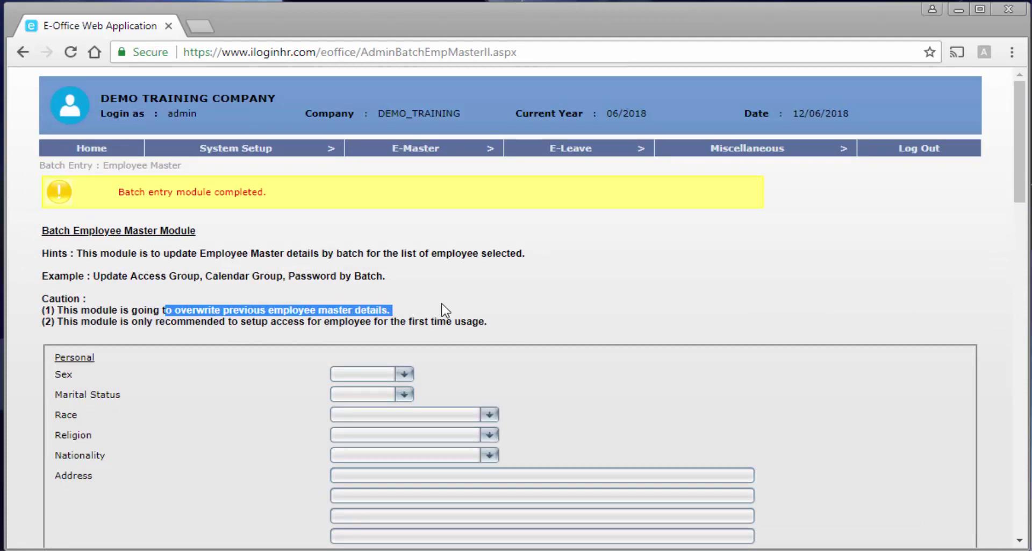
mouse_move(426, 151)
mouse_move(435, 184)
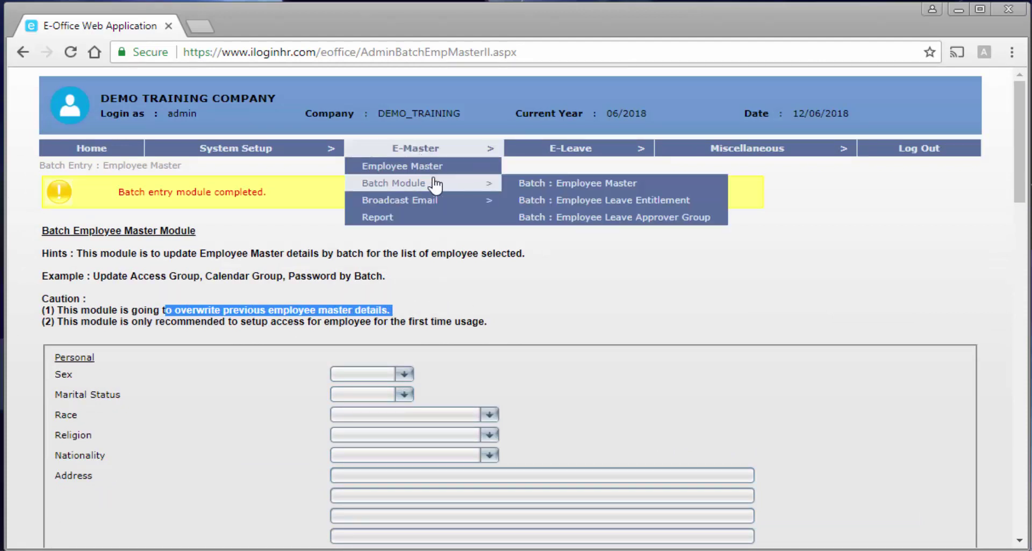
Open the batch leave entitlement module and set Level 1 to AL - Annual Leave with AL-NON EXEC entitlement.
left_click(582, 207)
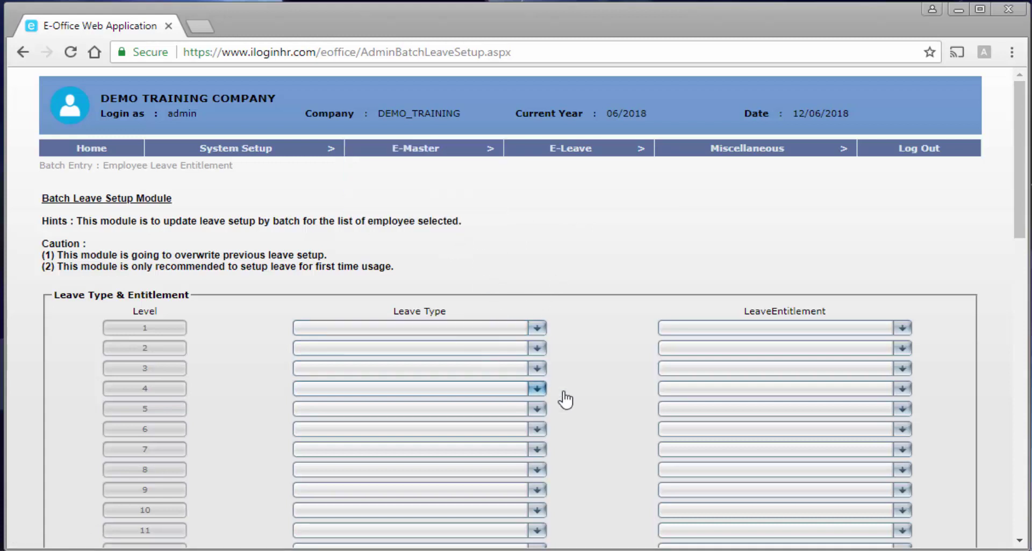
left_click(476, 328)
left_click(445, 365)
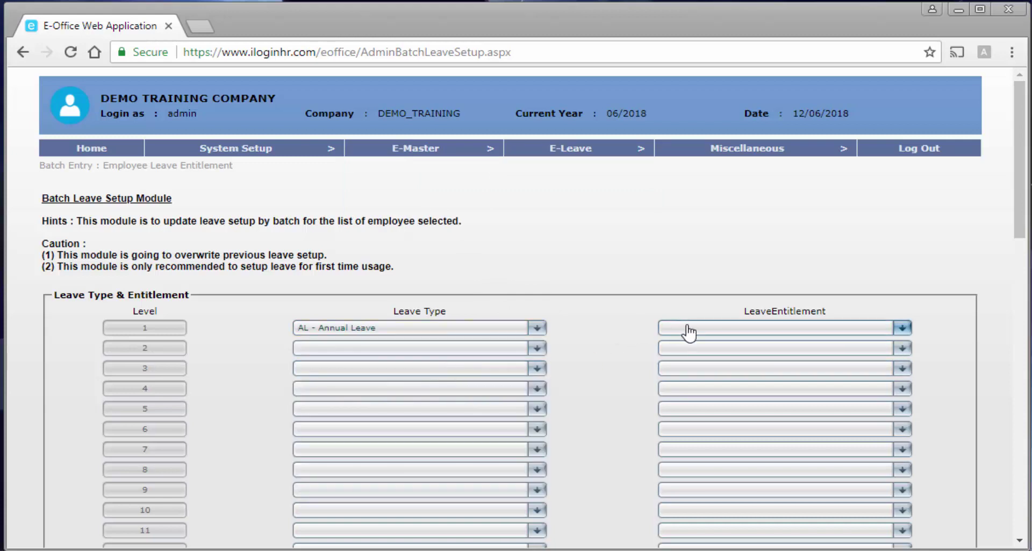
left_click(688, 329)
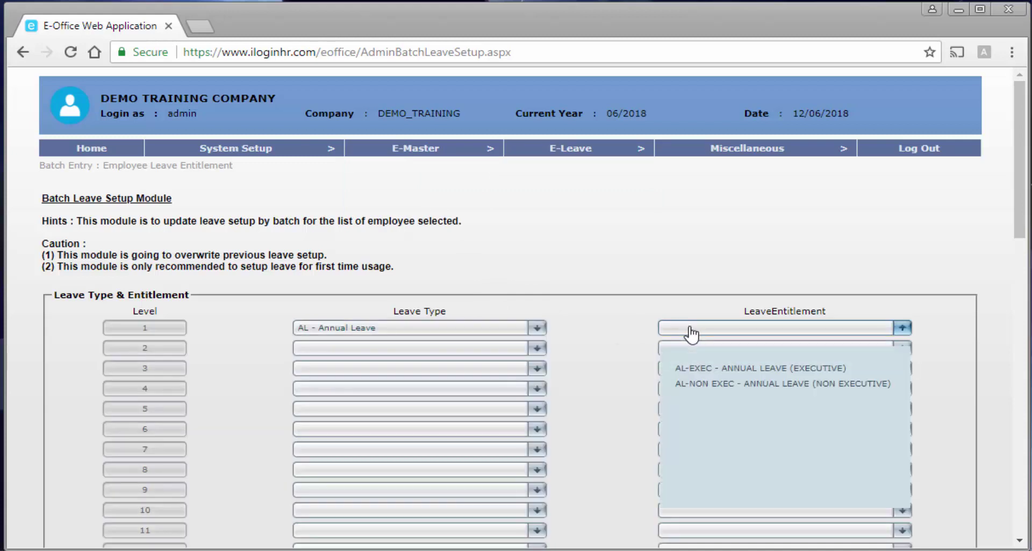
left_click(696, 383)
Set Level 2 to SL - Sick Leave with the SICK LEAVE entitlement.
left_click(458, 348)
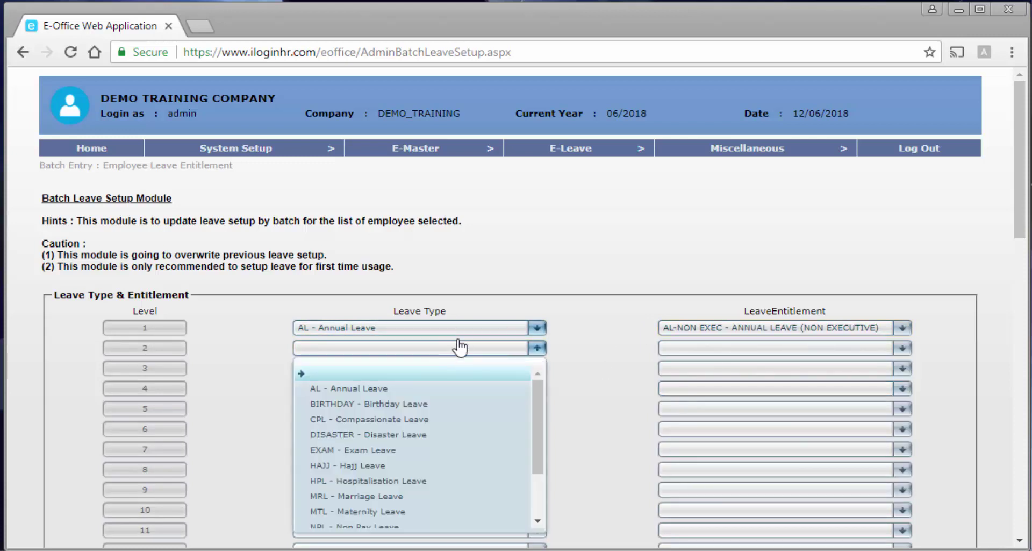
scroll(398, 514, "down", 2)
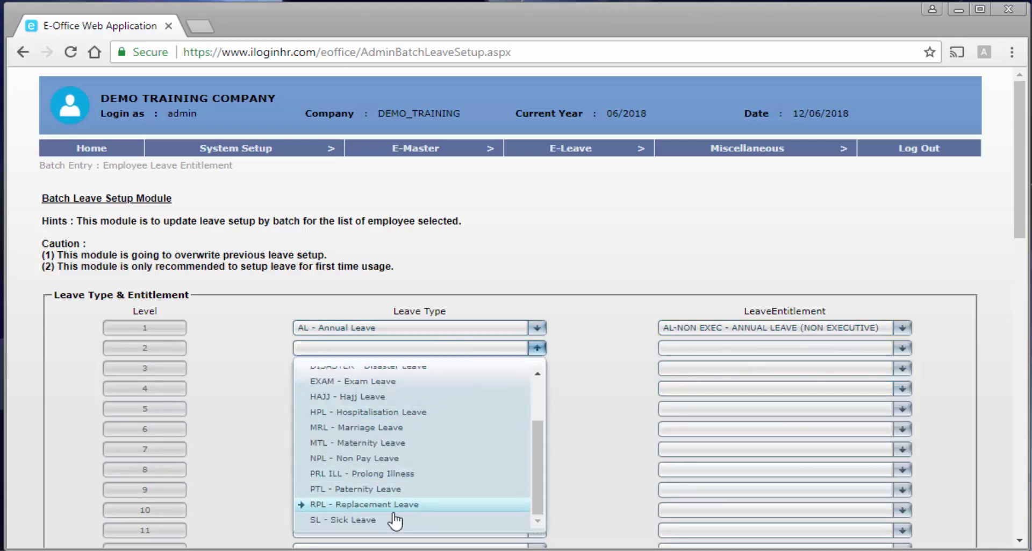
left_click(460, 515)
left_click(699, 348)
left_click(726, 389)
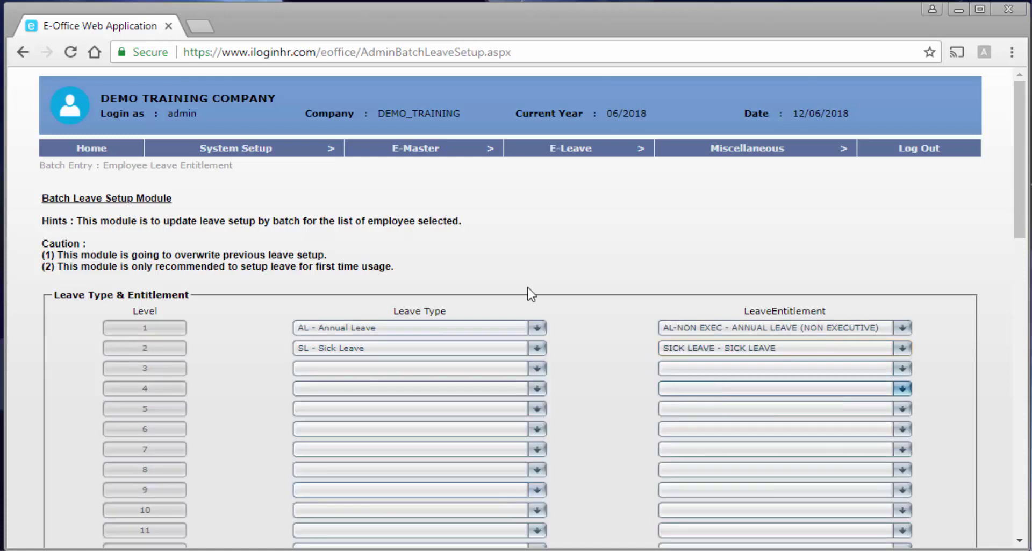
Tick employees 008 and 009 in the grid.
scroll(549, 369, "down", 5)
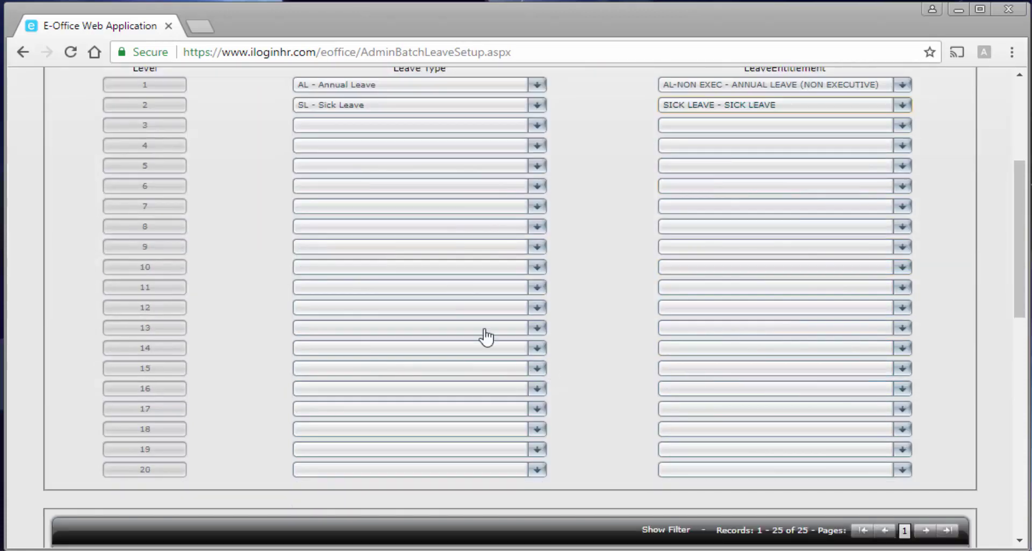
scroll(270, 274, "down", 2)
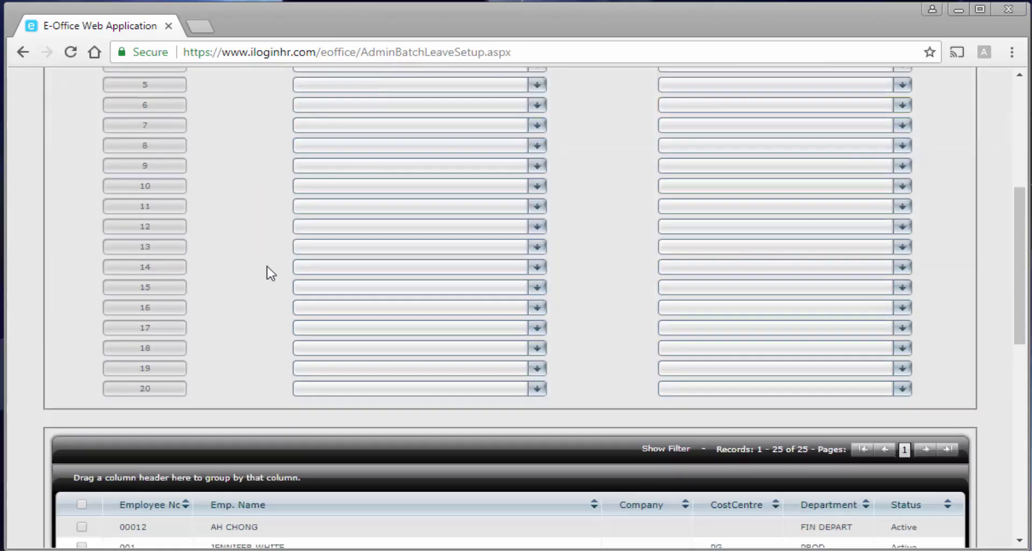
scroll(270, 273, "down", 3)
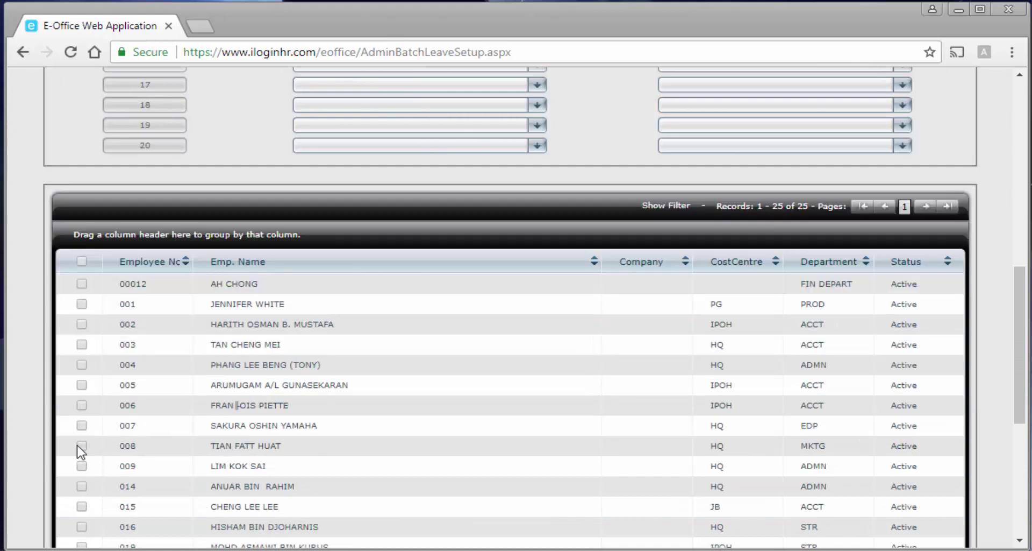
left_click(81, 446)
left_click(81, 465)
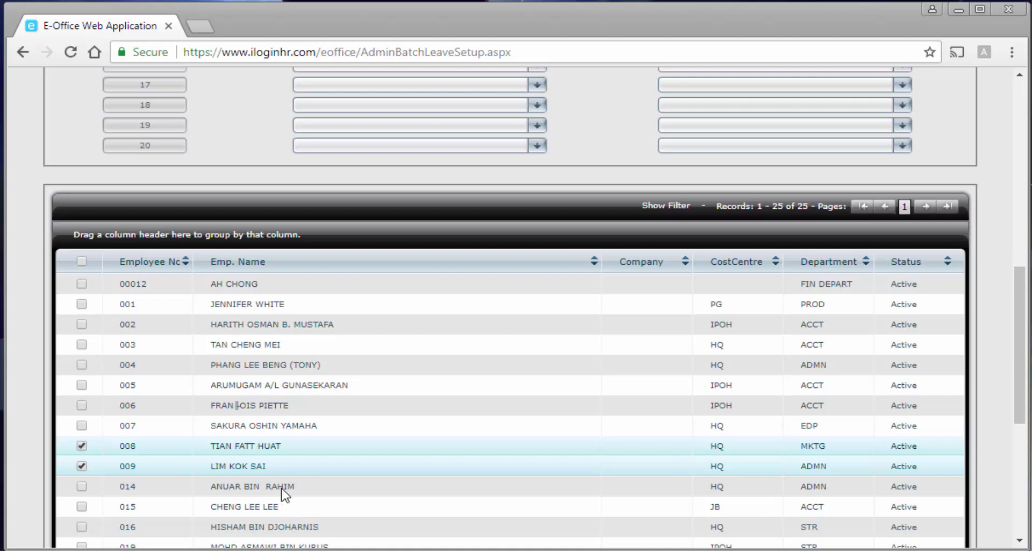
scroll(282, 489, "up", 10)
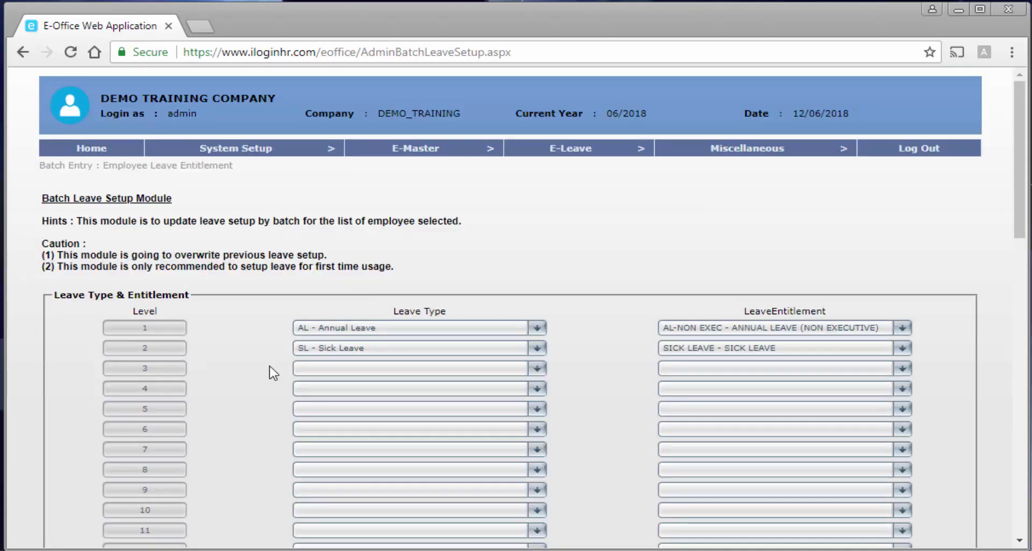
Highlight the first-time-usage caution and blank out Level 2's Sick Leave entry.
left_click_drag(159, 268, 401, 270)
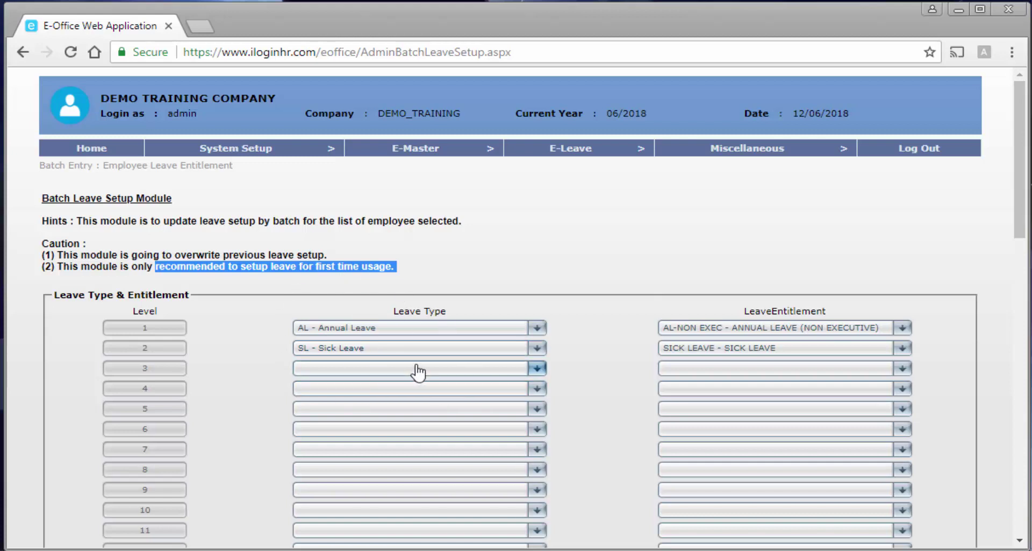
left_click(414, 348)
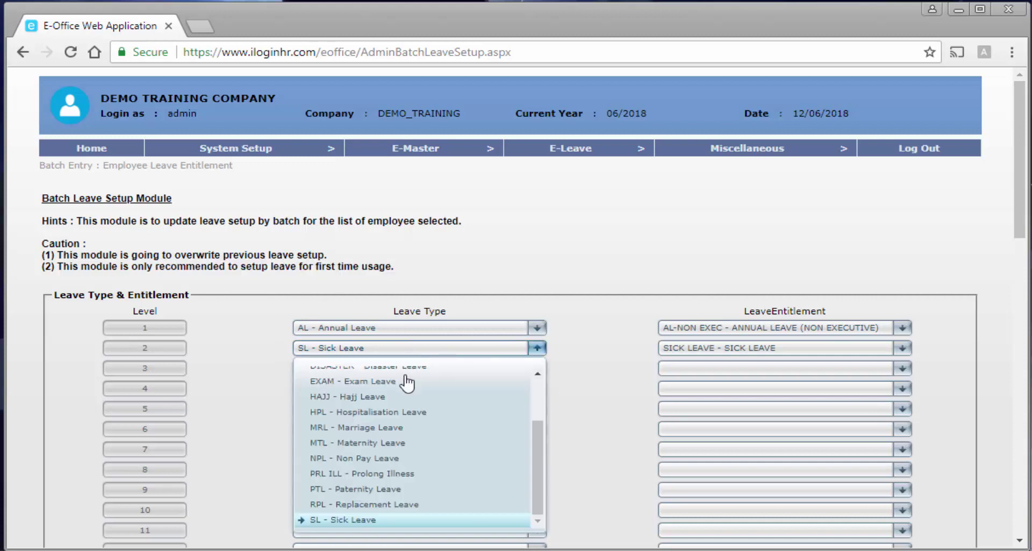
scroll(407, 385, "up", 3)
left_click(407, 373)
left_click(696, 348)
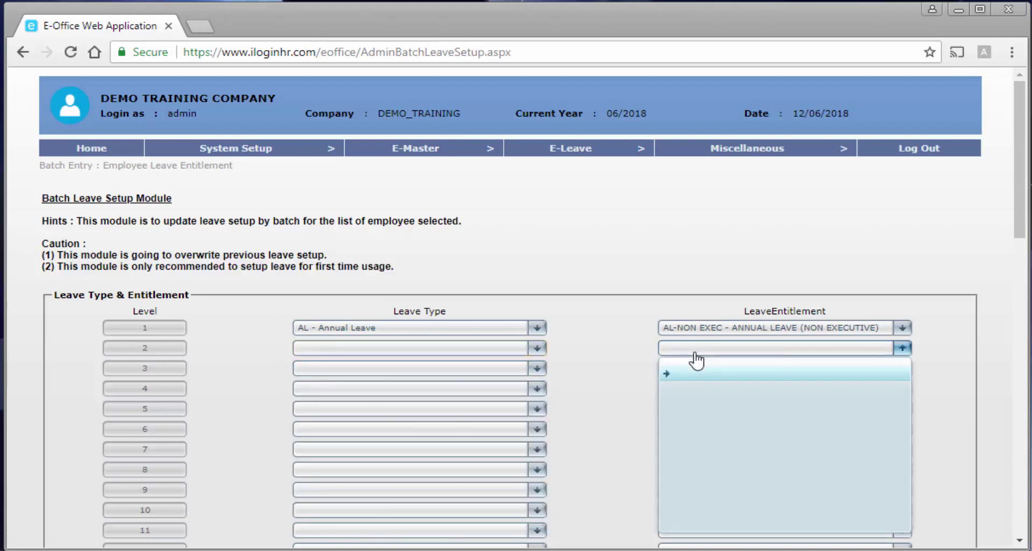
left_click(698, 370)
Change Level 1's leave type to EXAM - Exam Leave, leaving its entitlement blank.
left_click(499, 330)
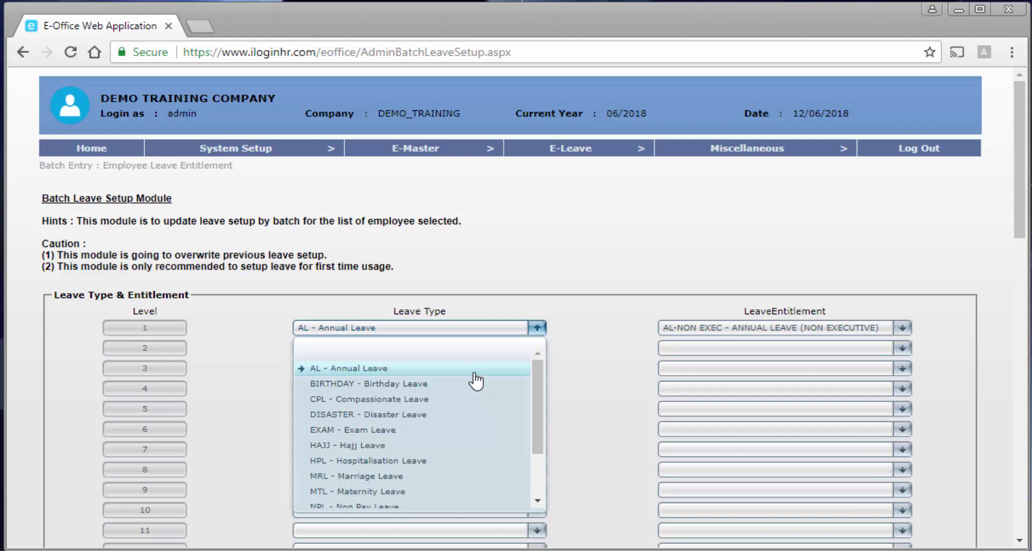
scroll(476, 381, "down", 2)
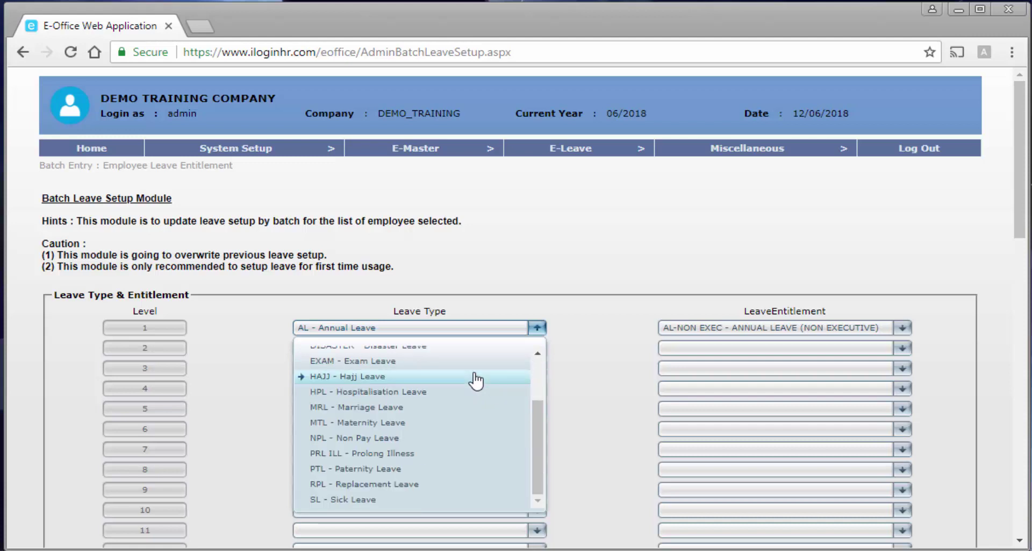
left_click(406, 361)
left_click(687, 336)
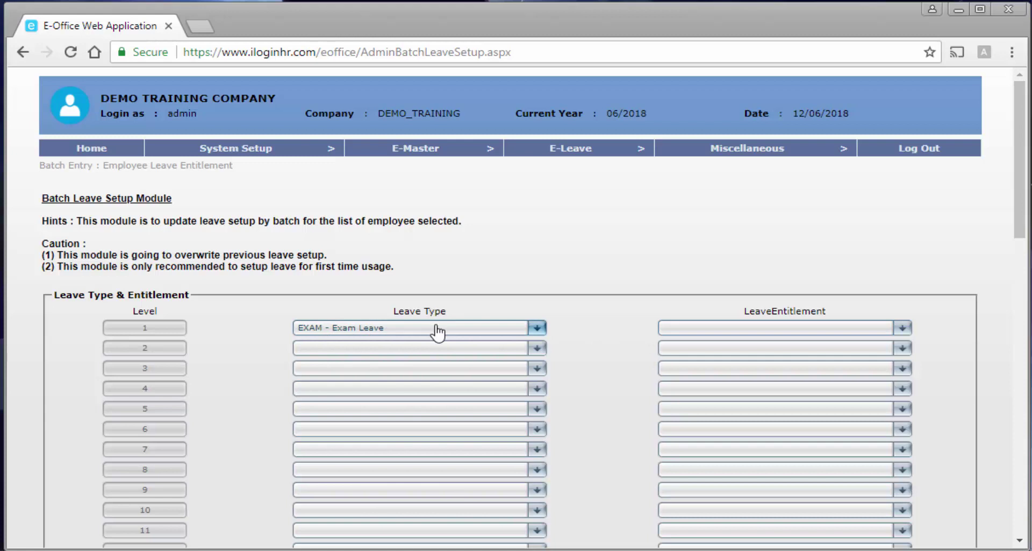
scroll(450, 331, "down", 2)
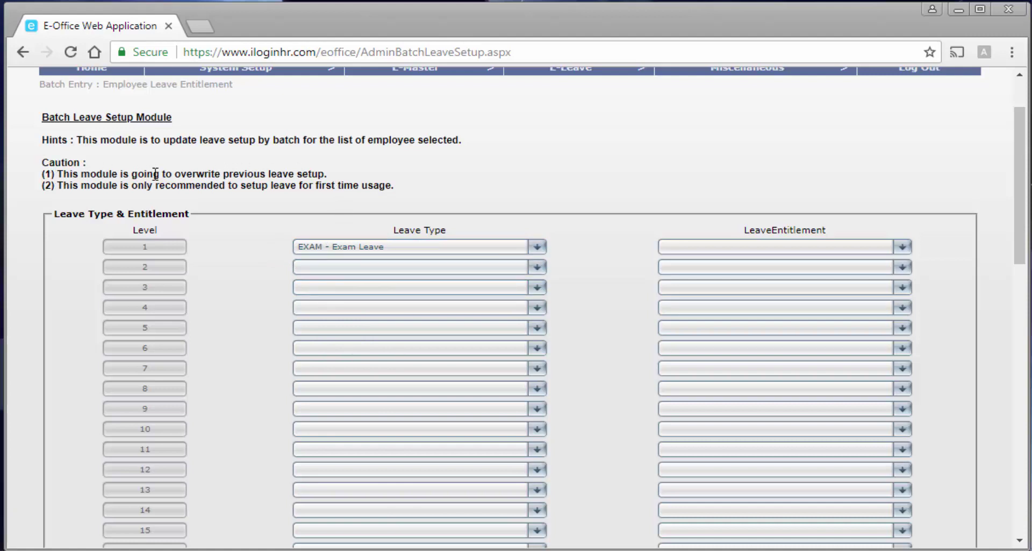
Highlight the overwrite warning in the caution notes.
left_click_drag(172, 173, 318, 173)
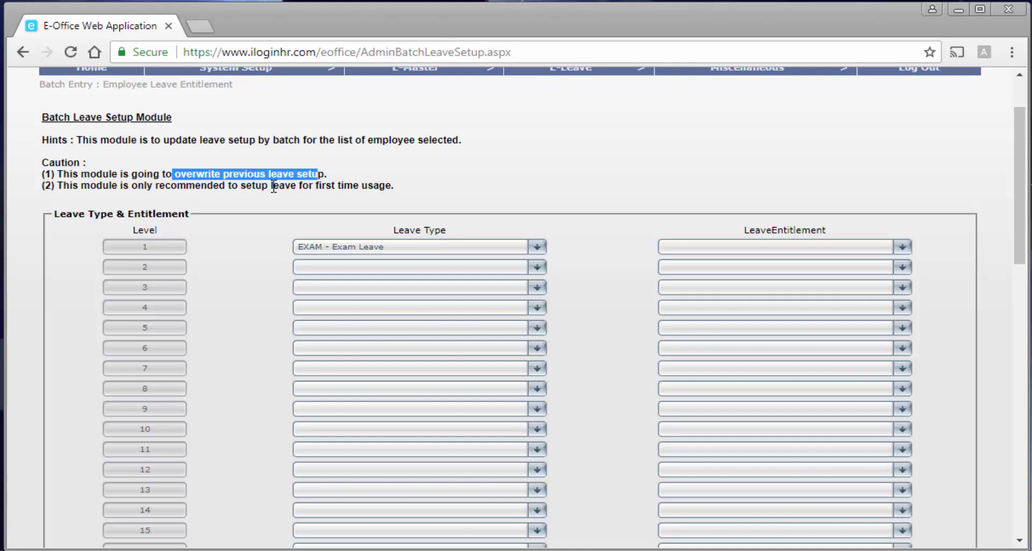
left_click_drag(156, 184, 423, 200)
scroll(447, 236, "down", 6)
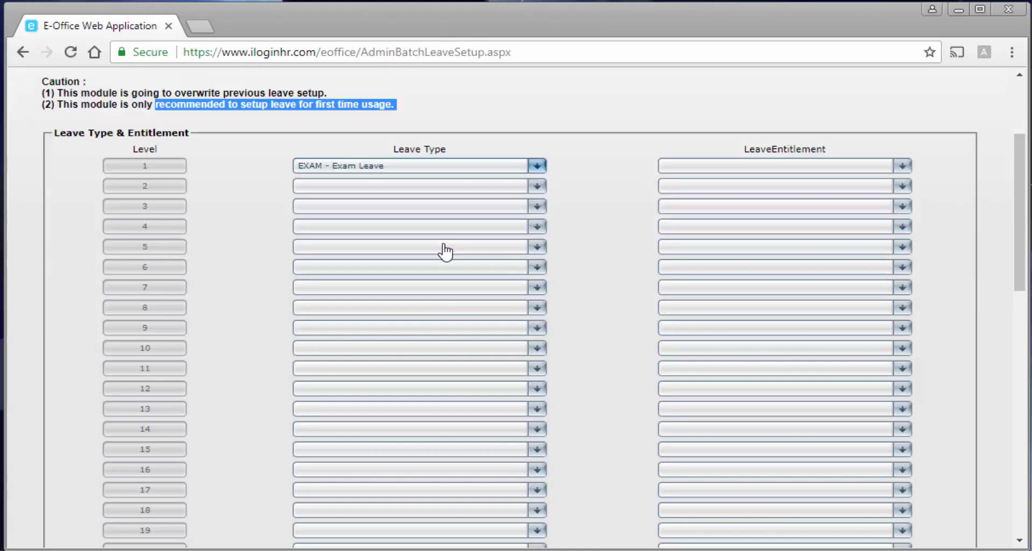
scroll(445, 252, "down", 3)
scroll(443, 250, "up", 10)
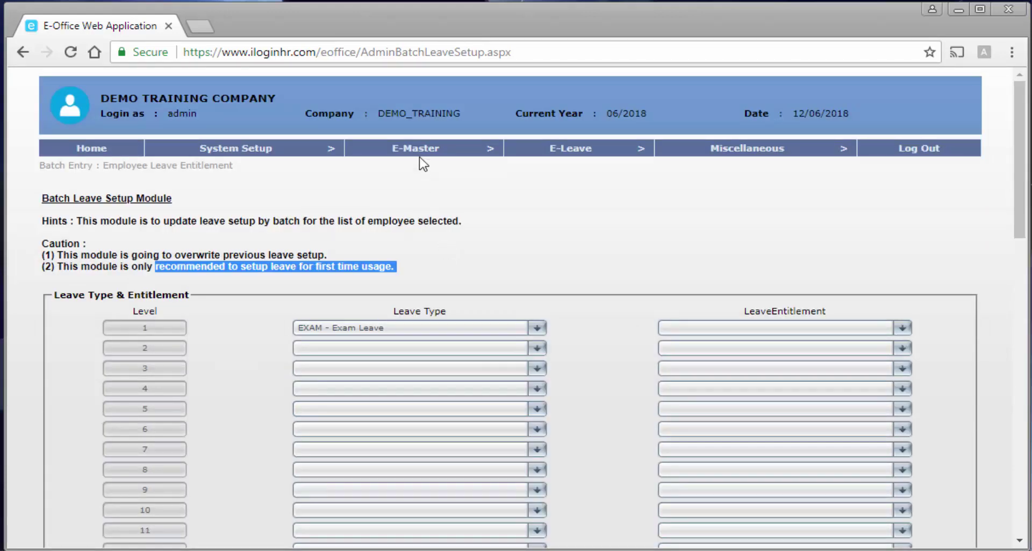
Open E-Master > Batch Module > Batch : Employee Leave Approver Group.
mouse_move(419, 163)
mouse_move(425, 184)
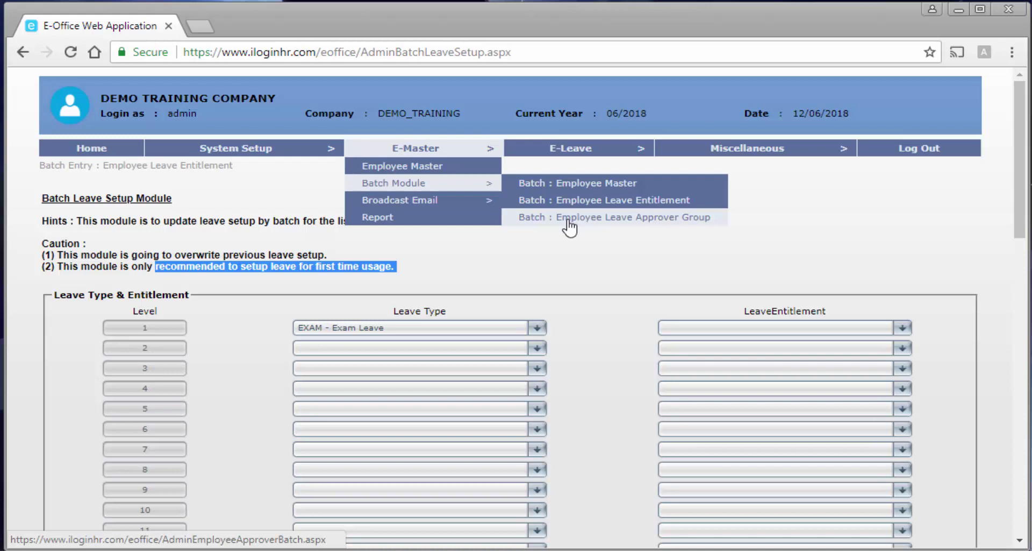
left_click(568, 226)
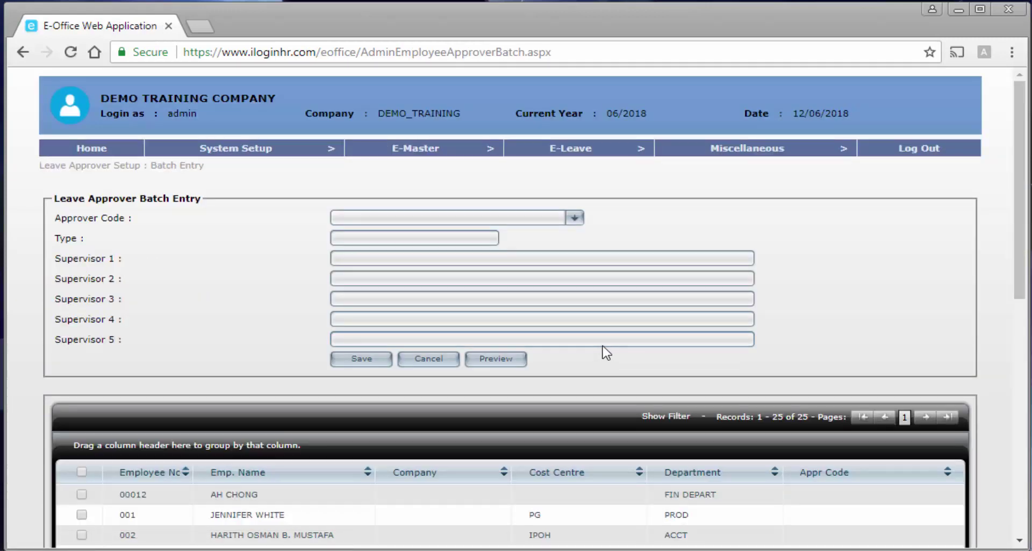
scroll(607, 352, "down", 2)
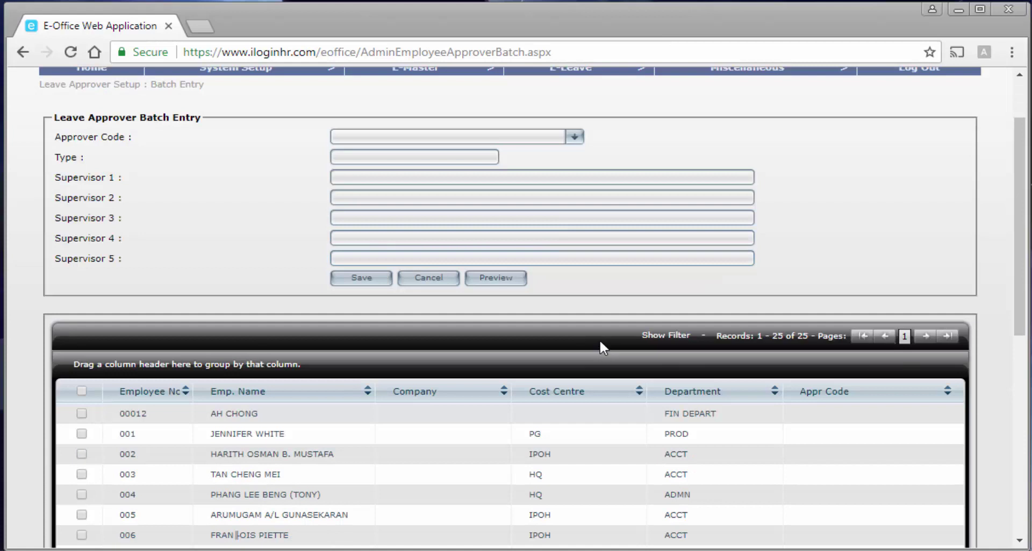
scroll(599, 337, "up", 2)
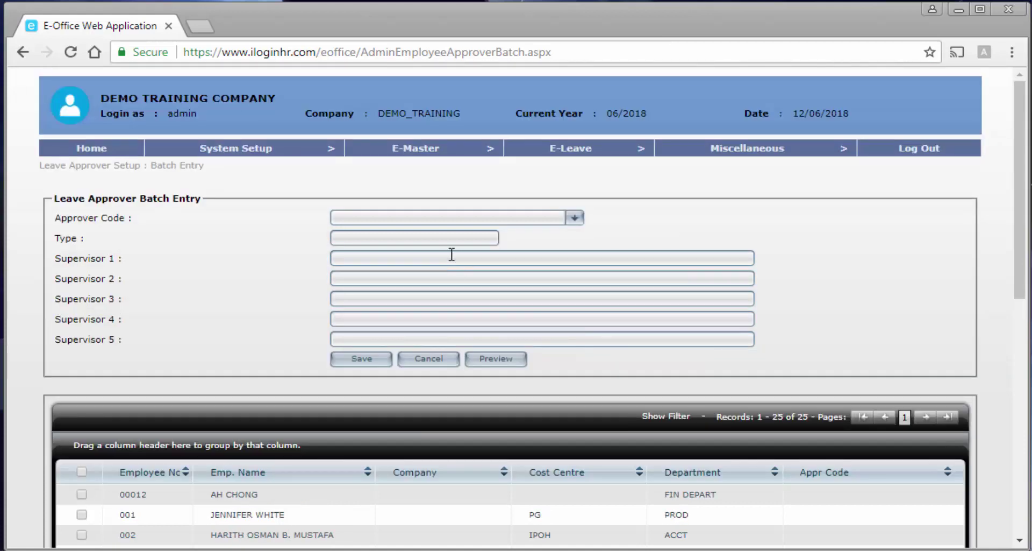
Select Approver Code HR - HUMAN RESOURCE and review its Hierarchy supervisors.
left_click(447, 221)
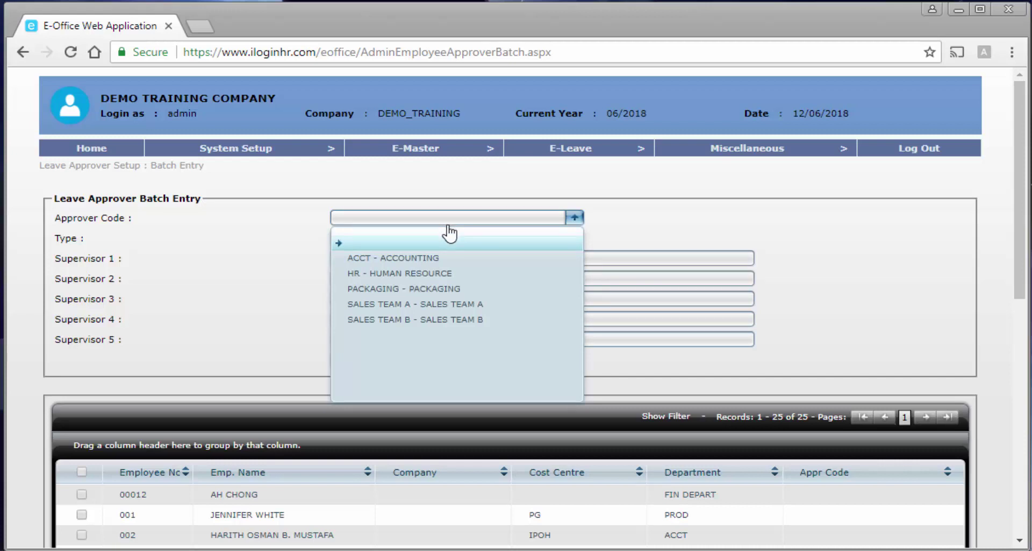
left_click(439, 273)
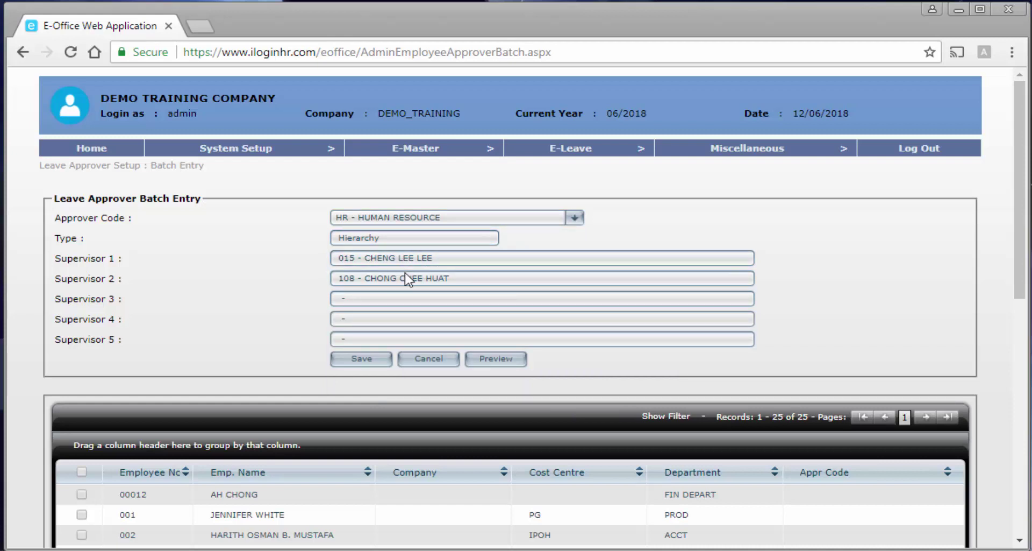
scroll(462, 302, "down", 2)
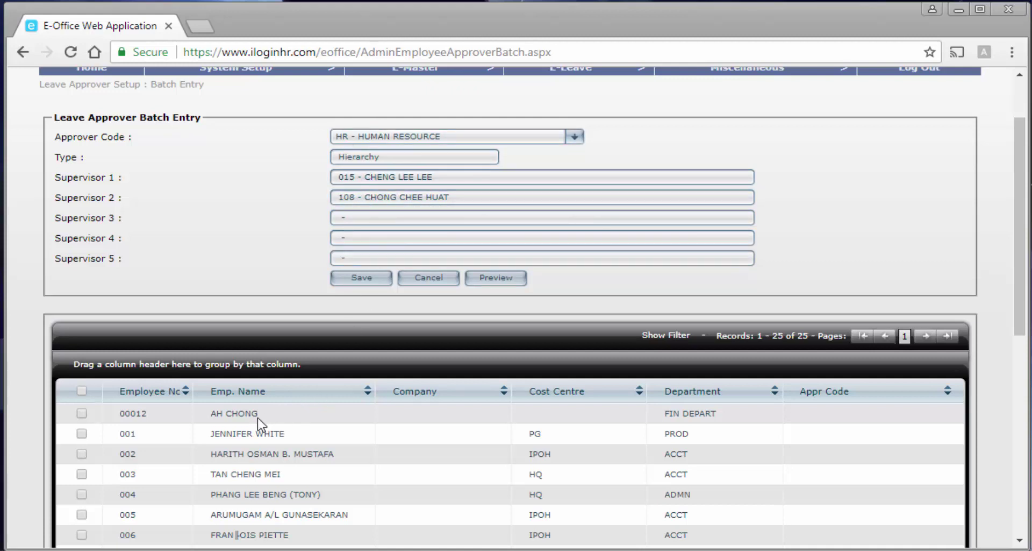
scroll(263, 425, "down", 1)
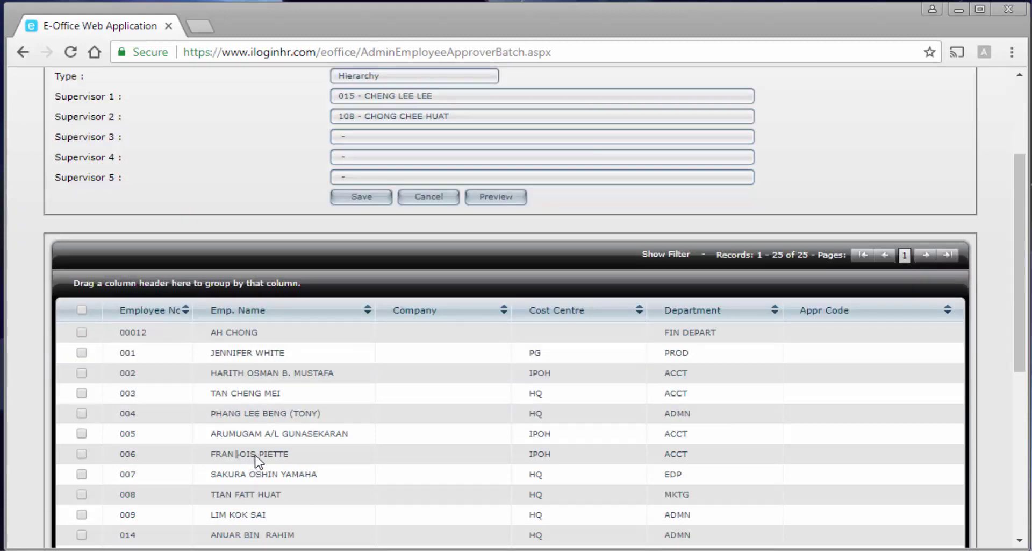
scroll(363, 232, "up", 3)
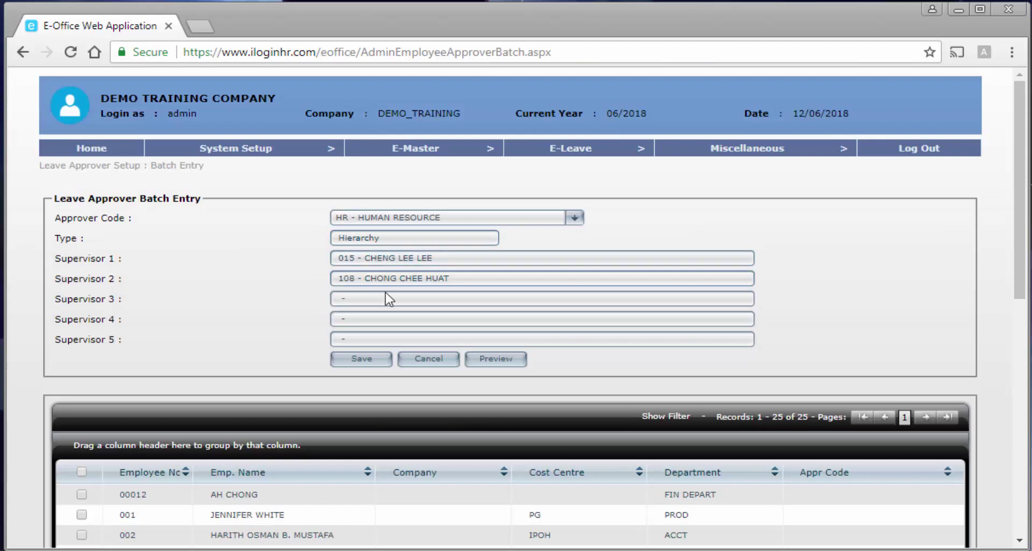
scroll(386, 296, "down", 3)
scroll(387, 298, "down", 2)
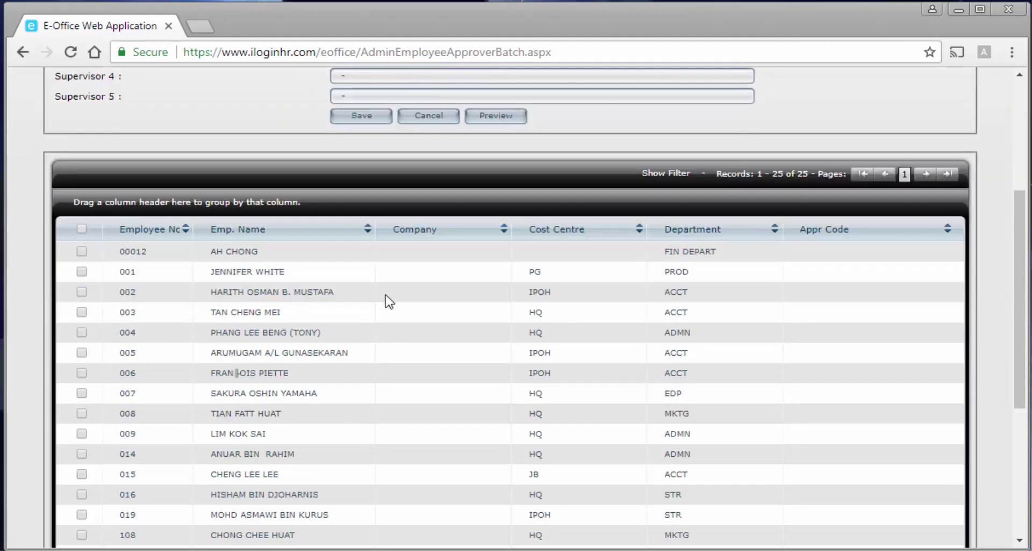
scroll(389, 301, "down", 5)
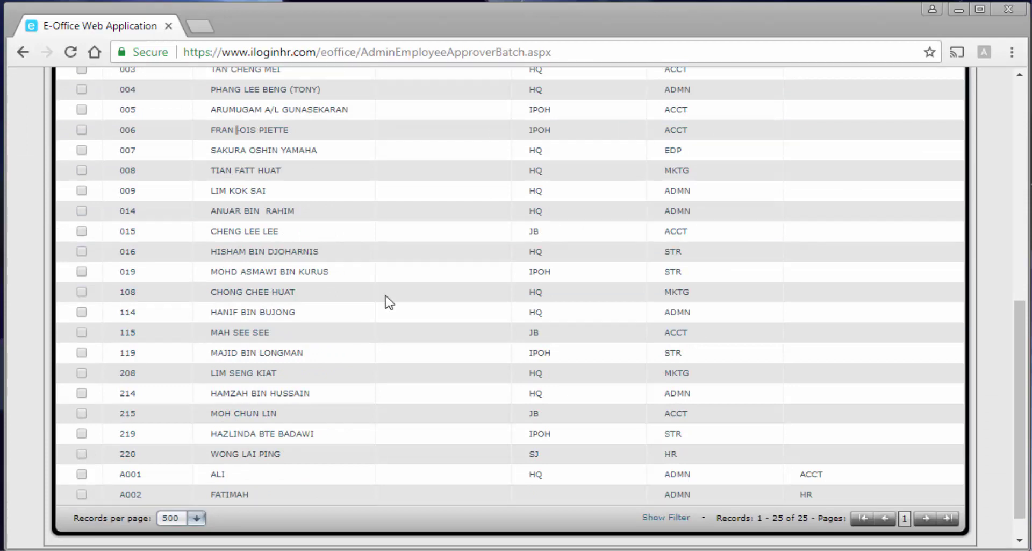
scroll(389, 302, "up", 6)
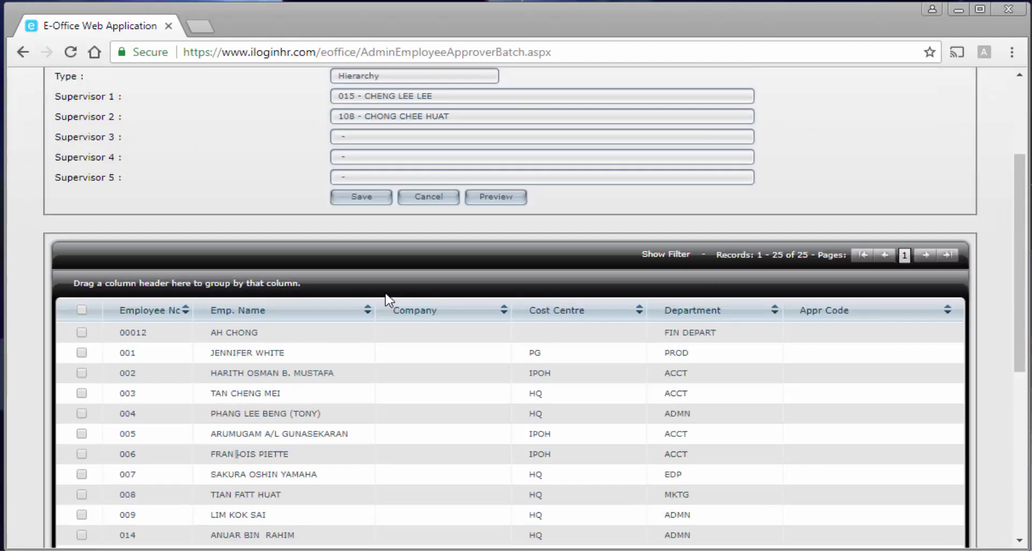
scroll(385, 295, "up", 3)
scroll(387, 295, "down", 3)
Sort the employee list by department.
left_click(719, 313)
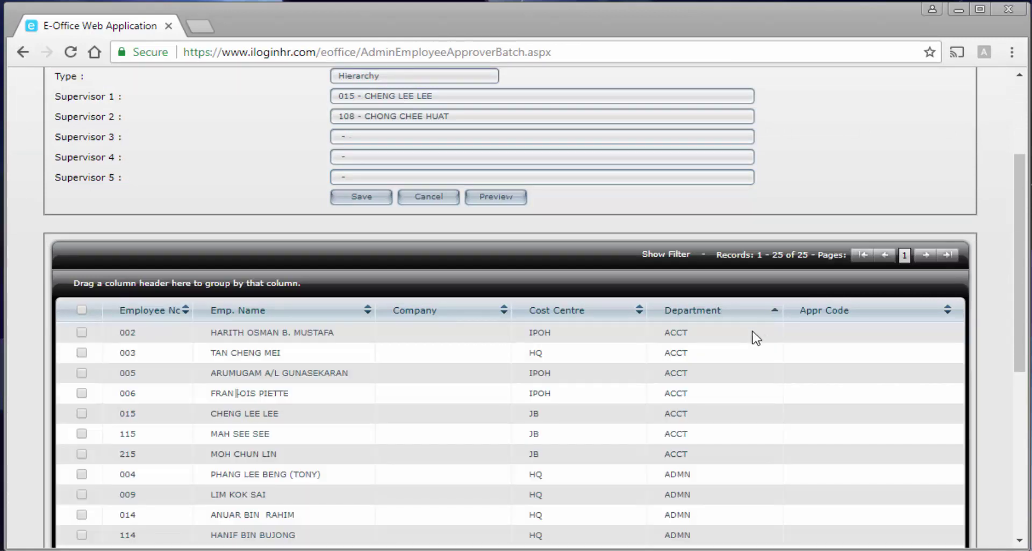
scroll(757, 338, "down", 6)
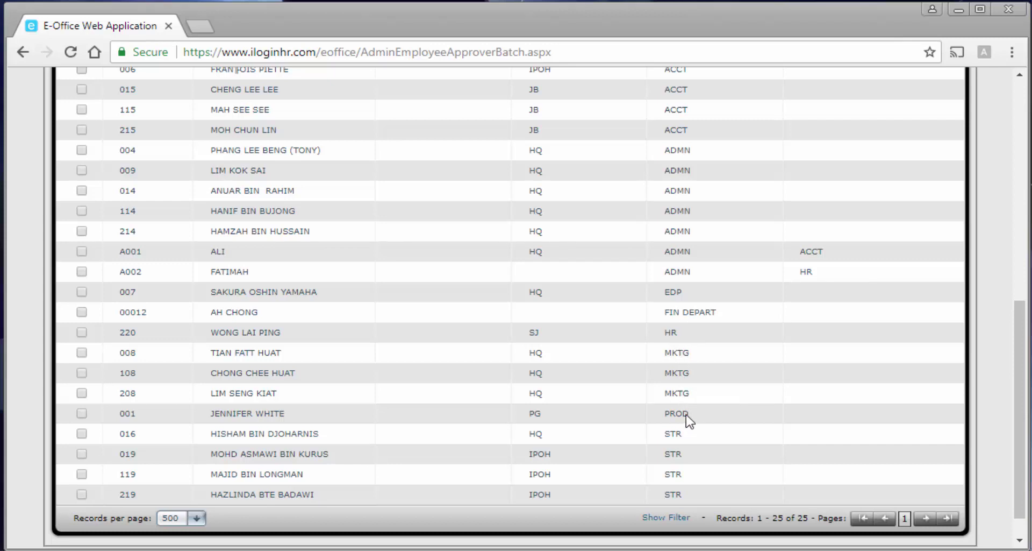
scroll(687, 413, "up", 5)
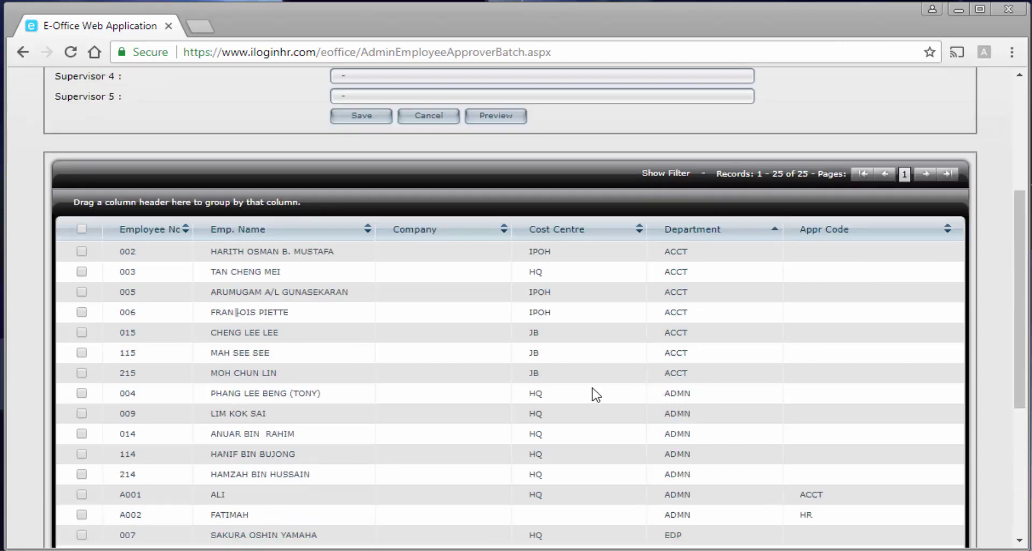
scroll(168, 334, "up", 5)
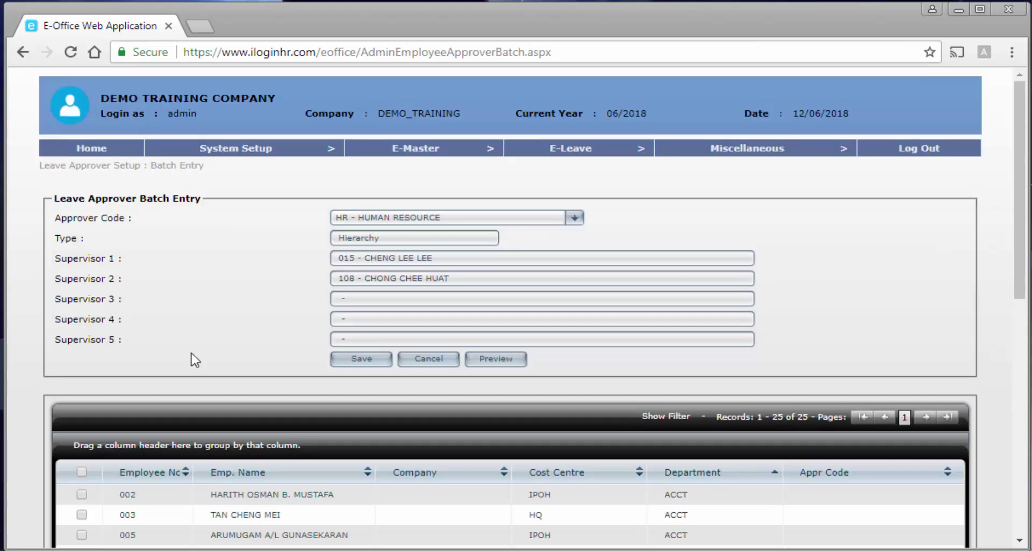
Choose Approver Code ACCT - ACCOUNTING and sort employees by department ascending.
left_click(381, 220)
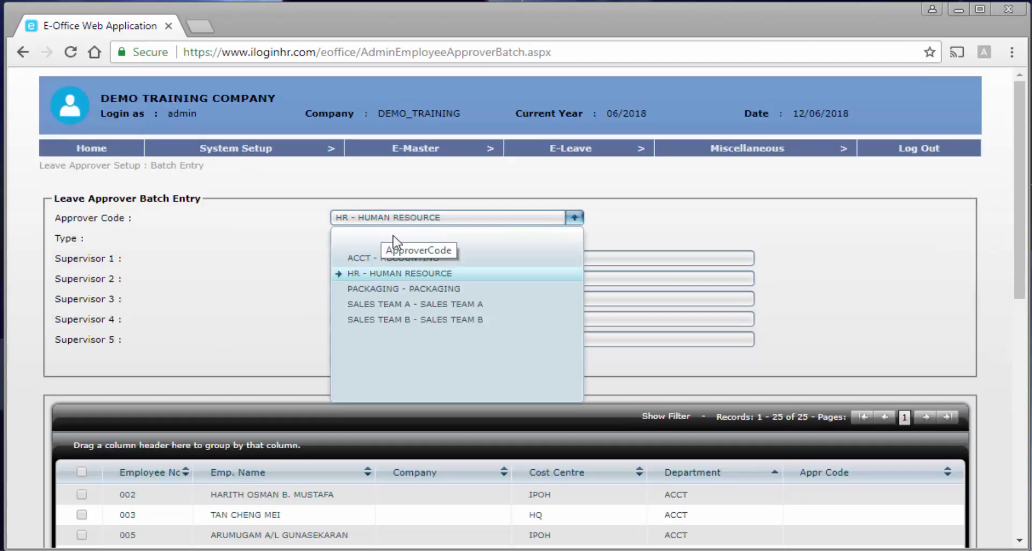
left_click(403, 261)
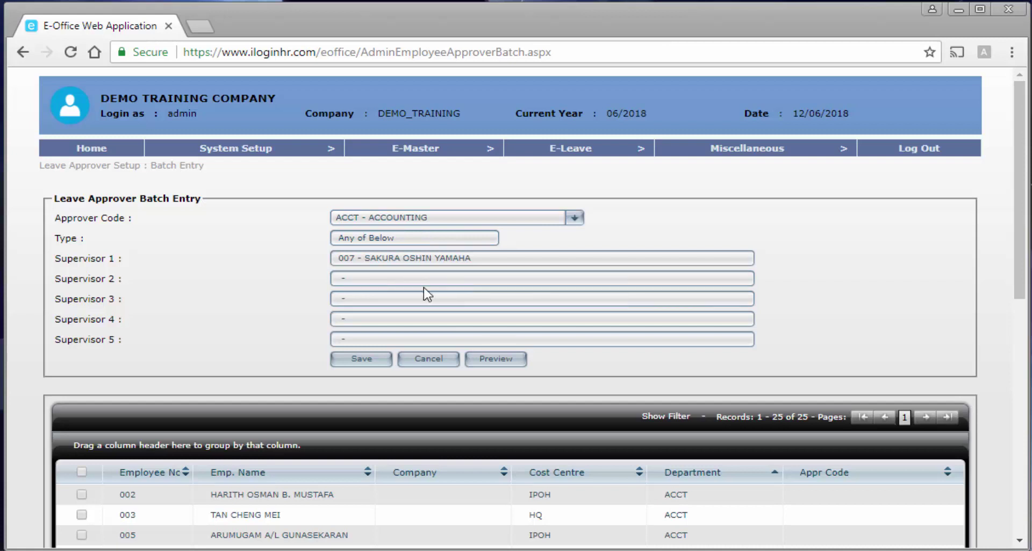
scroll(424, 292, "down", 3)
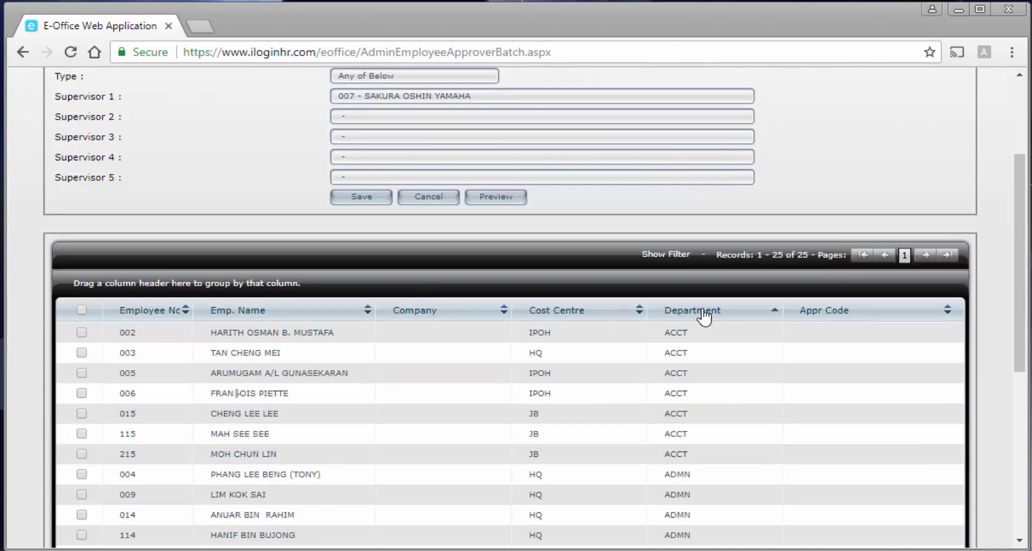
left_click(705, 316)
left_click(706, 316)
scroll(707, 317, "down", 2)
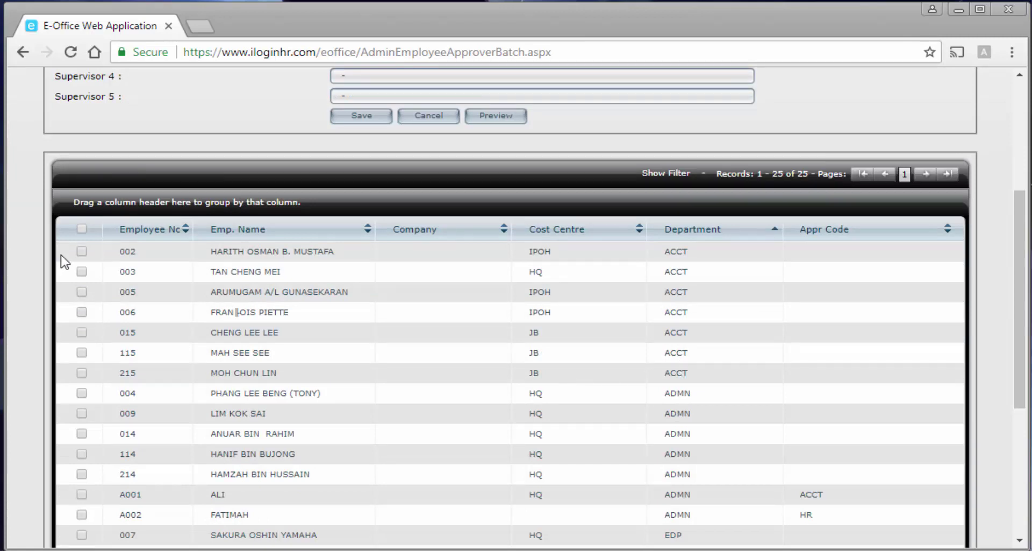
Tick employees 002, 003, 005, 006, 015, 115 and 215.
left_click(83, 252)
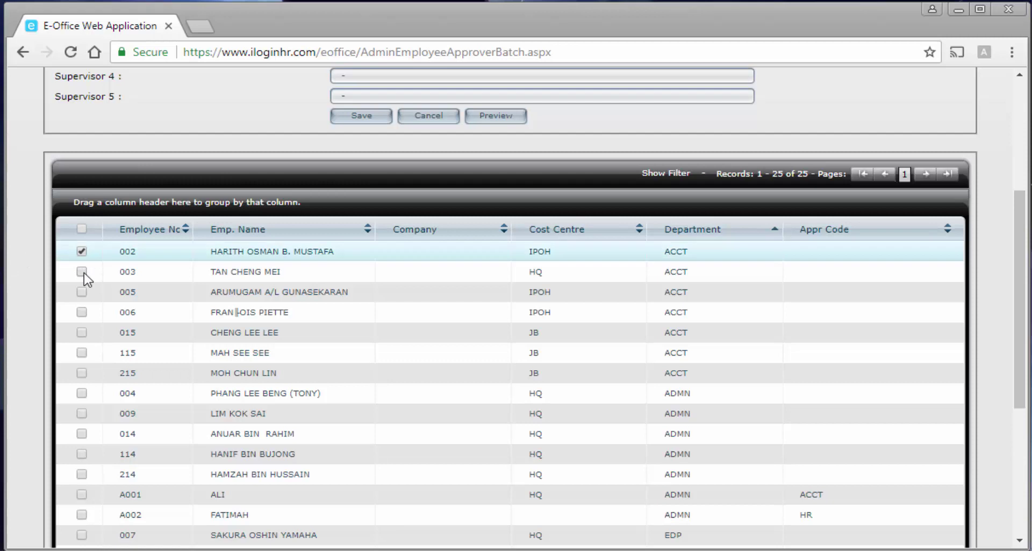
left_click(83, 272)
left_click(83, 292)
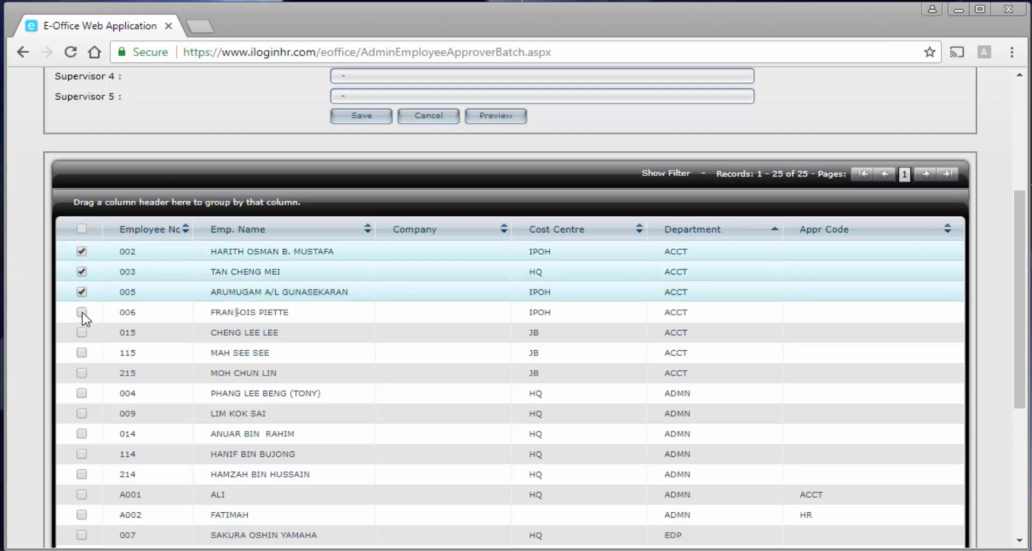
left_click(82, 312)
left_click(82, 332)
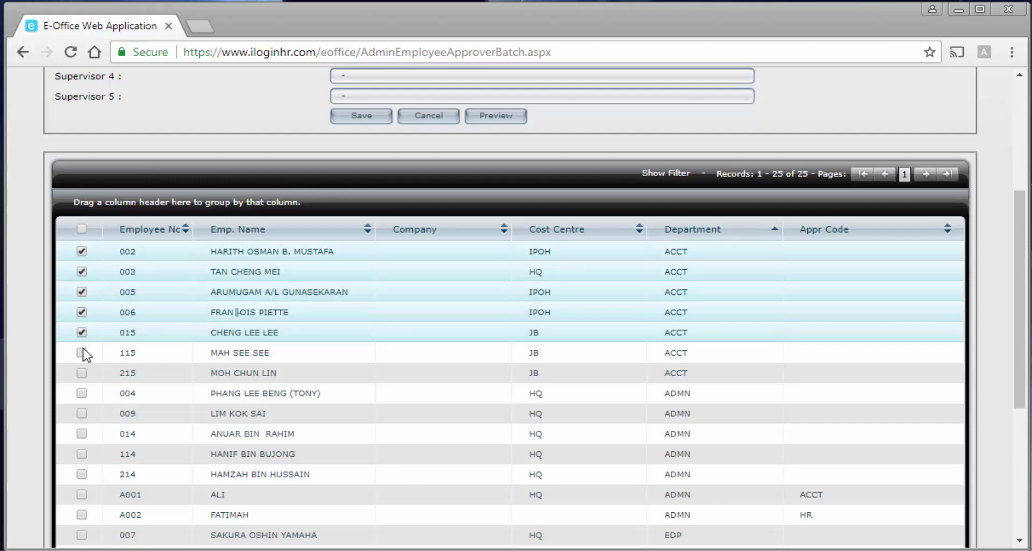
left_click(83, 353)
left_click(82, 373)
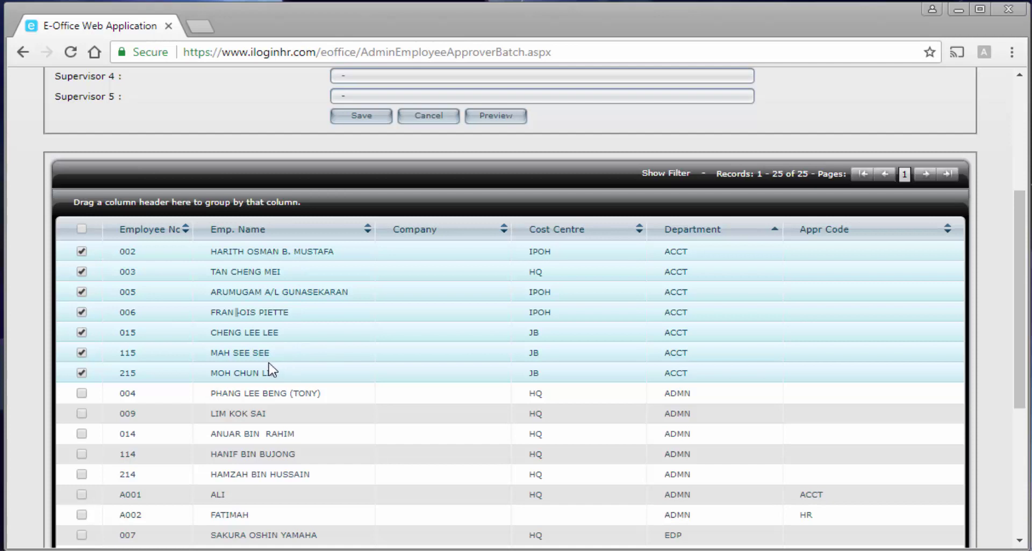
scroll(272, 370, "up", 3)
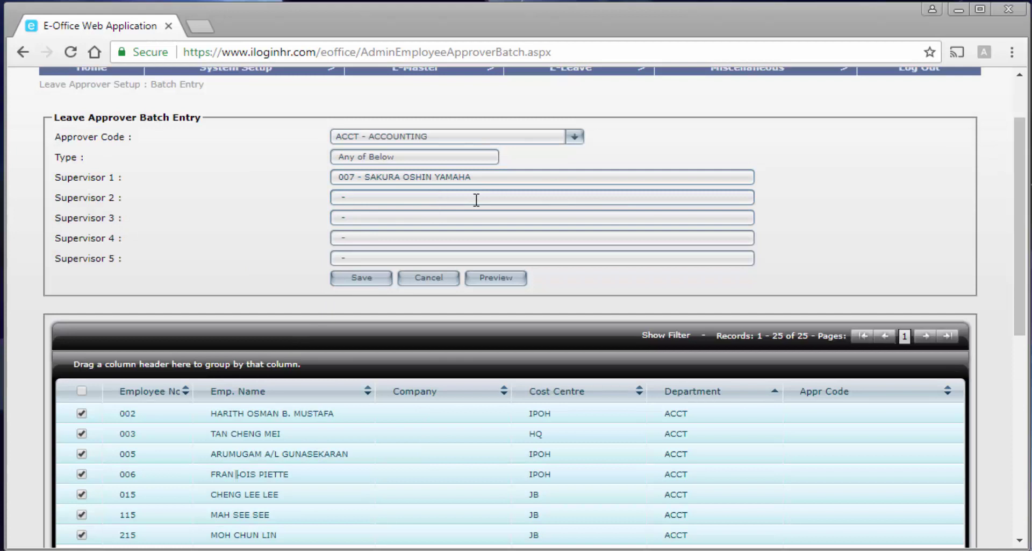
Save the batch update and check that the seven accounting employees now show Appr Code ACCT.
left_click(361, 280)
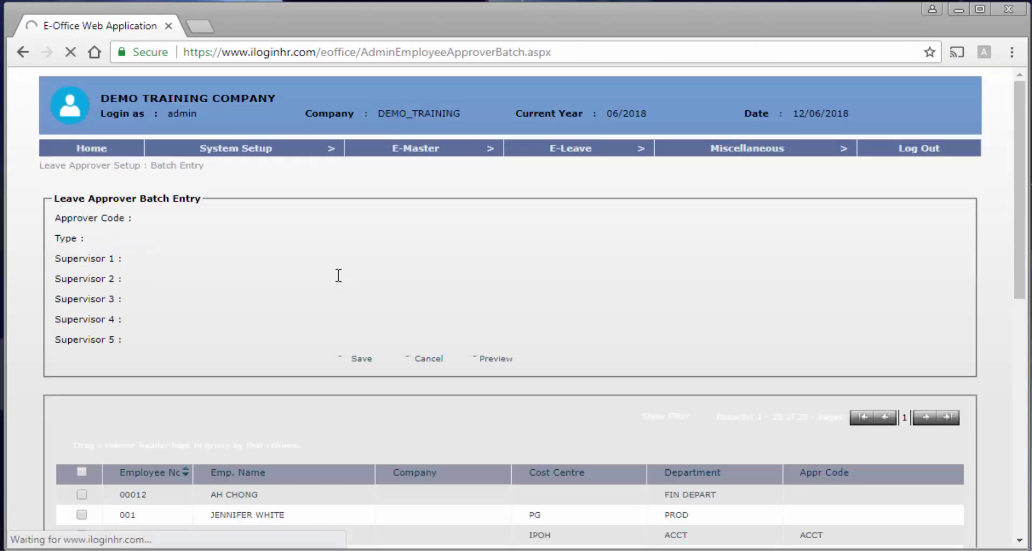
scroll(339, 279, "down", 3)
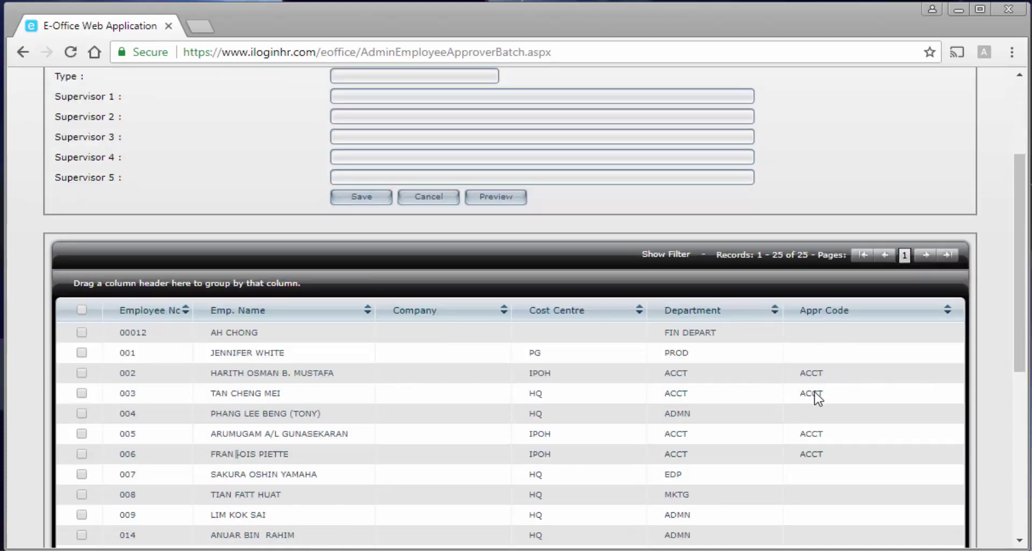
scroll(817, 460, "down", 4)
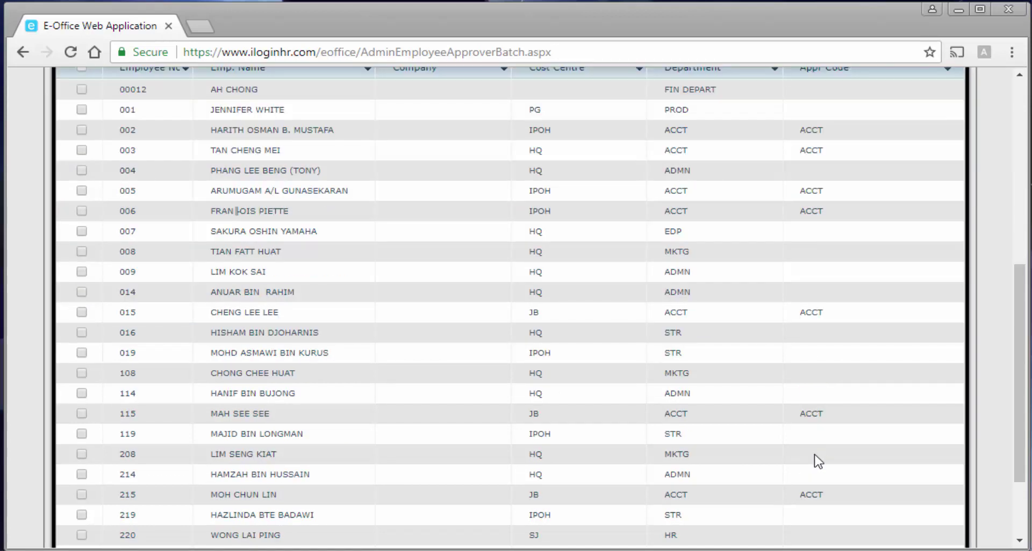
scroll(817, 460, "down", 2)
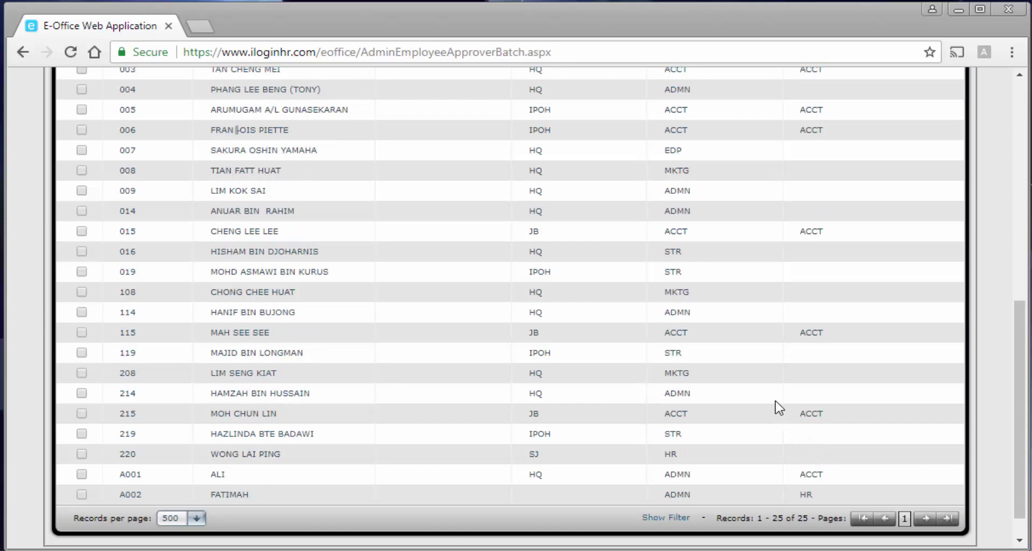
scroll(774, 398, "up", 3)
scroll(777, 405, "up", 2)
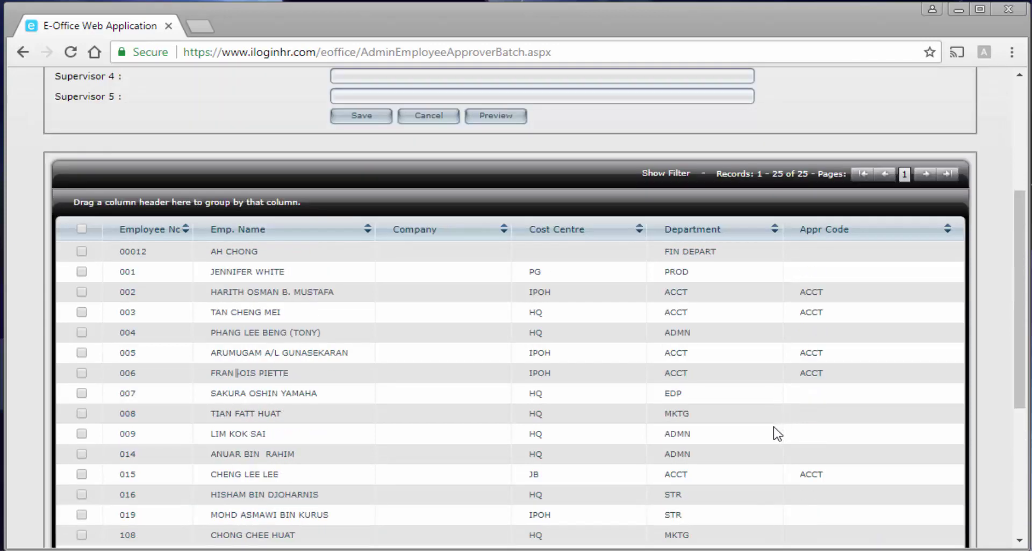
scroll(777, 432, "up", 5)
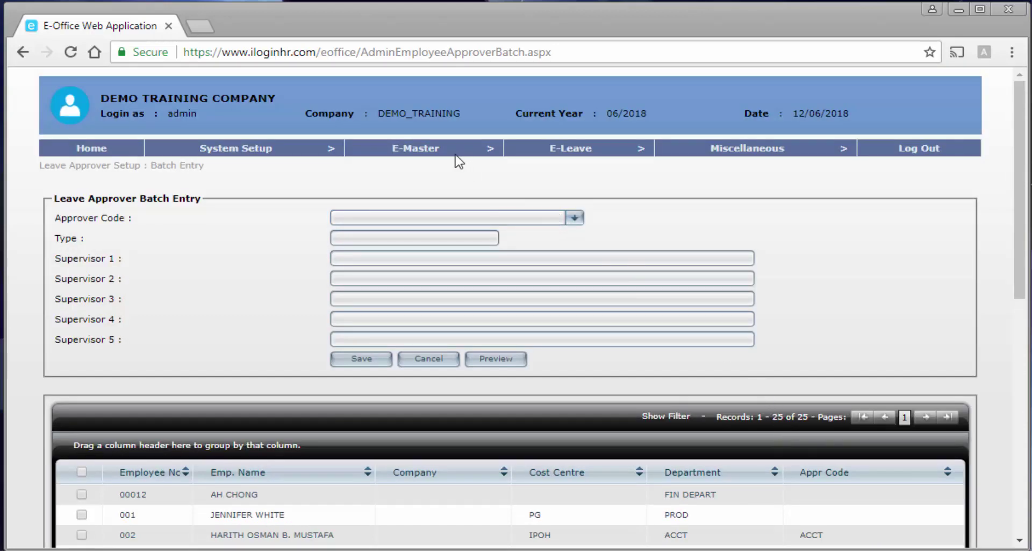
Go to E-Master > Broadcast Email > Create / Change Password to show the Broadcast Email Module.
mouse_move(452, 153)
mouse_move(460, 185)
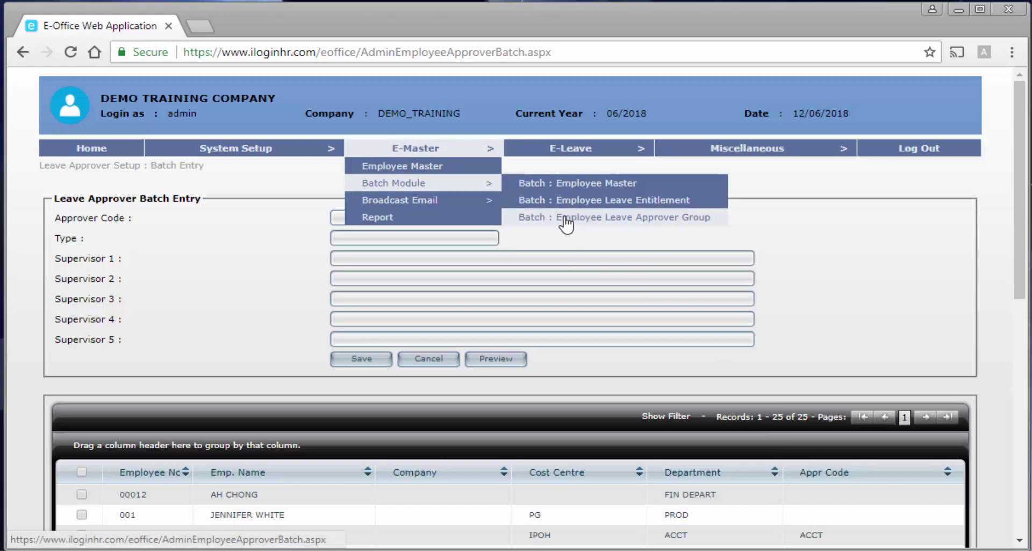
mouse_move(478, 203)
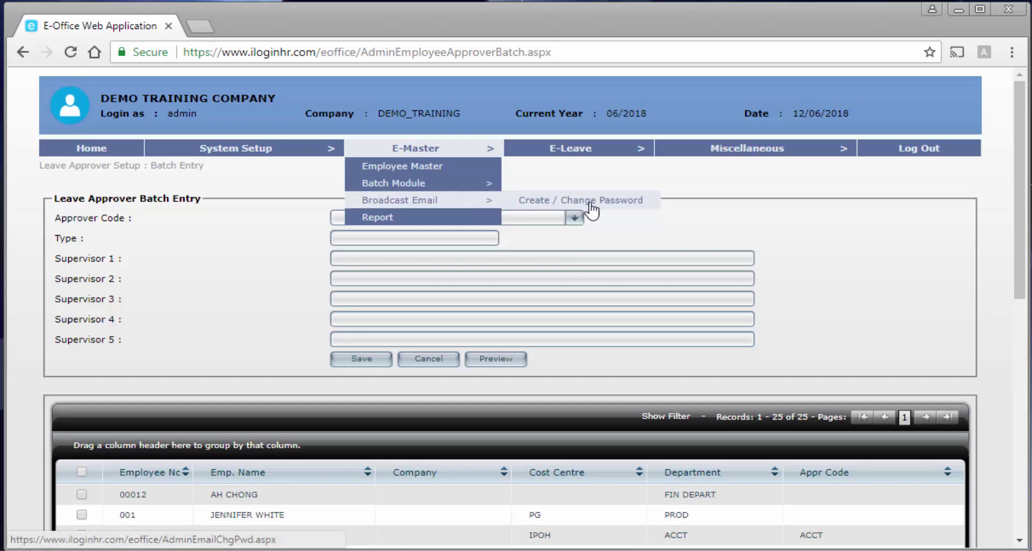
left_click(612, 203)
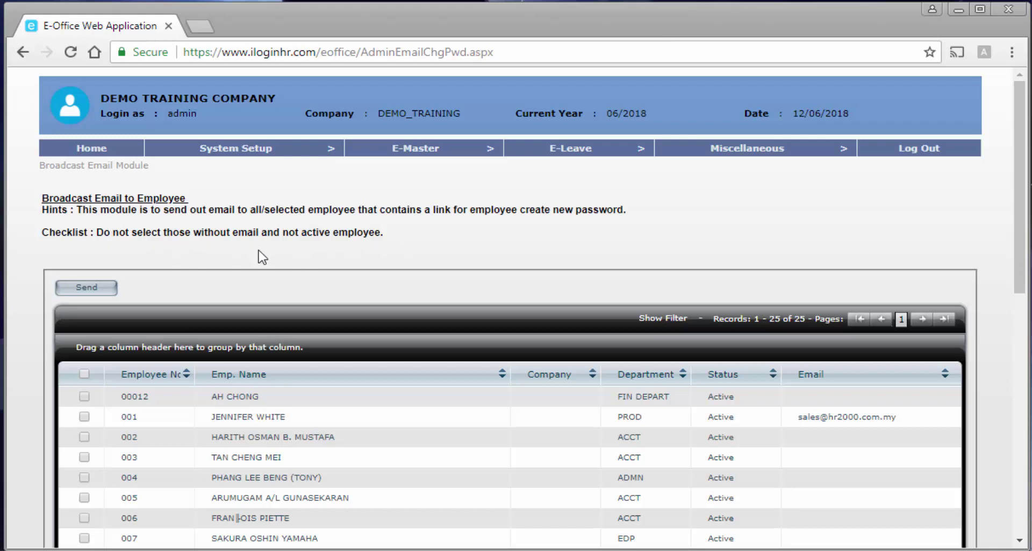
Tick employees A002 and A001, the two with e-mail addresses, in the broadcast list.
scroll(254, 259, "down", 3)
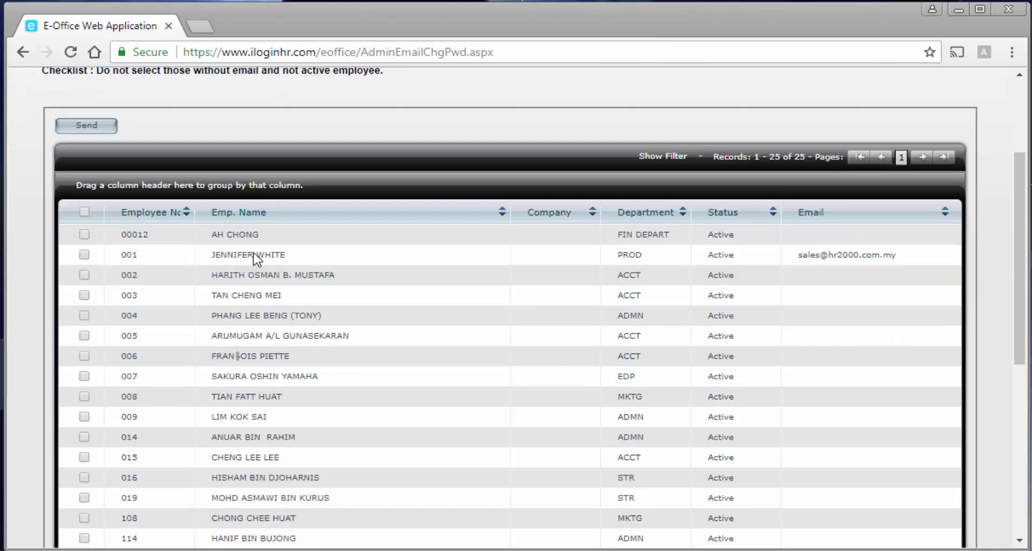
scroll(257, 259, "up", 3)
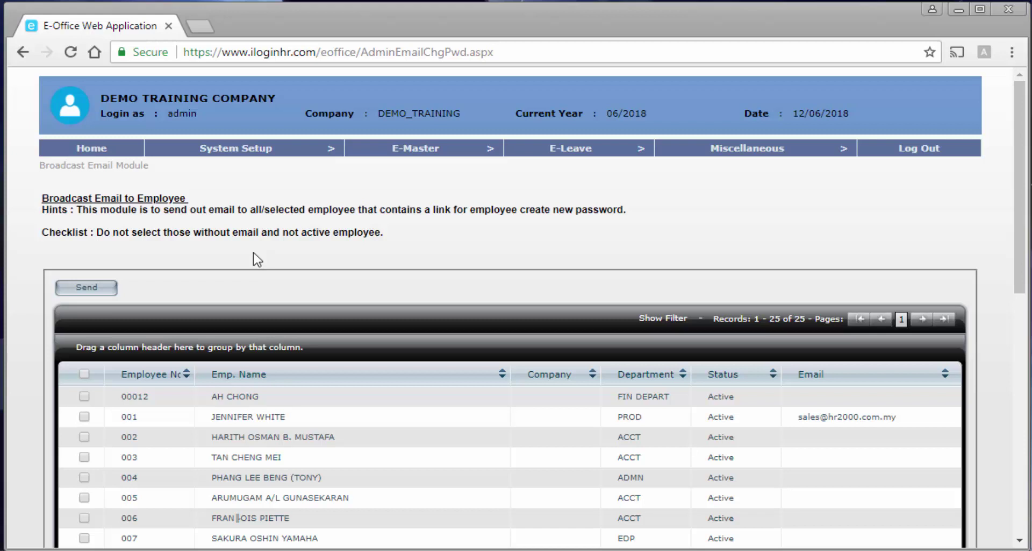
scroll(254, 259, "down", 9)
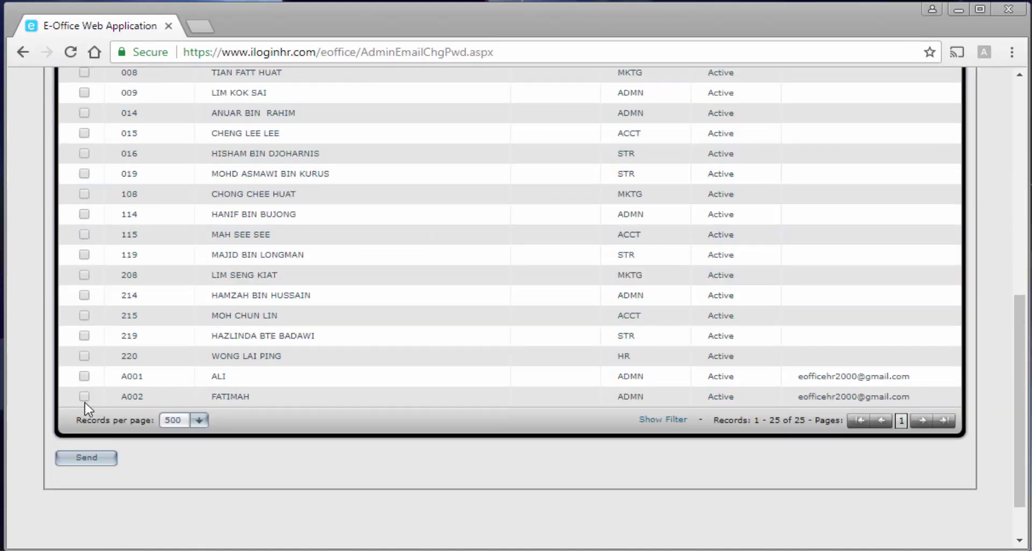
left_click(84, 396)
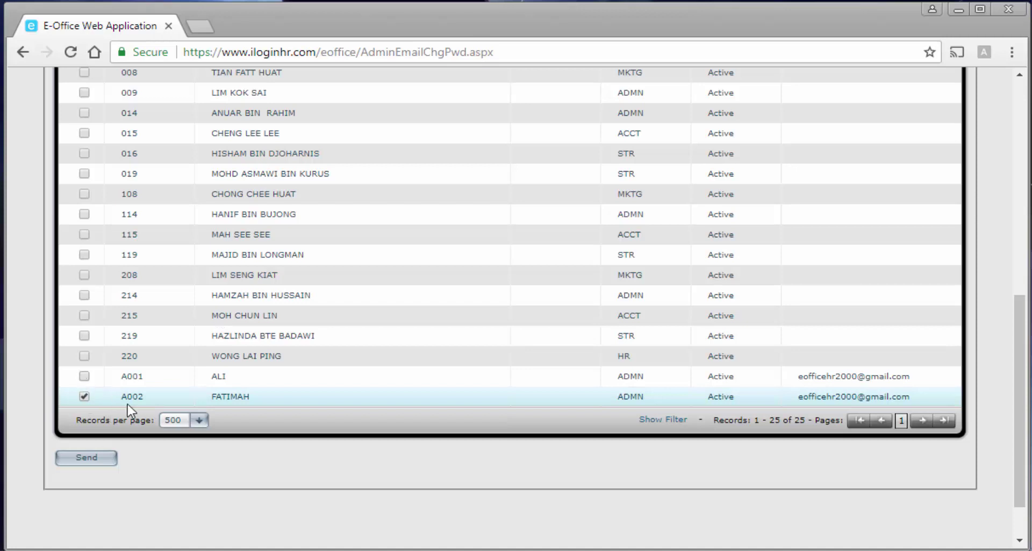
left_click(85, 376)
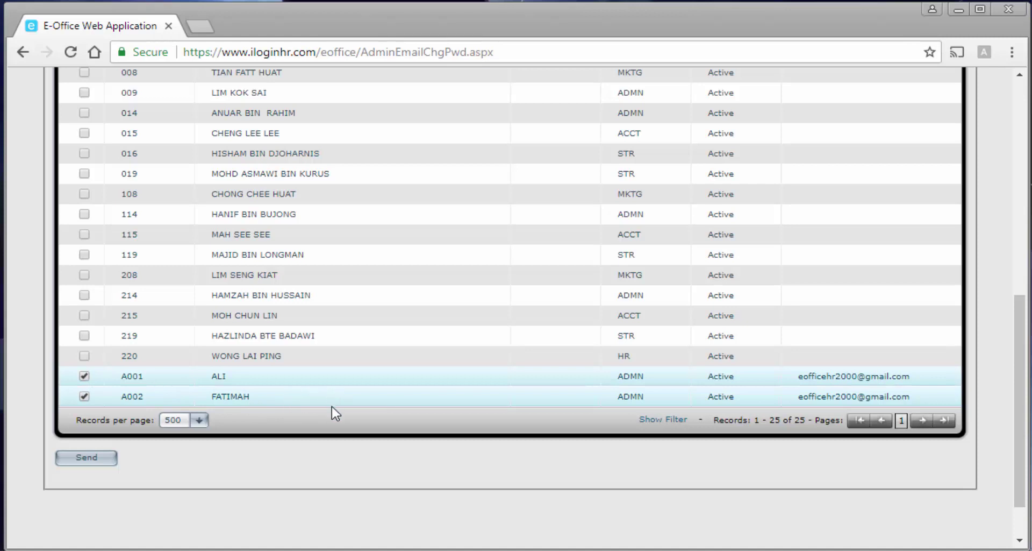
scroll(334, 414, "up", 2)
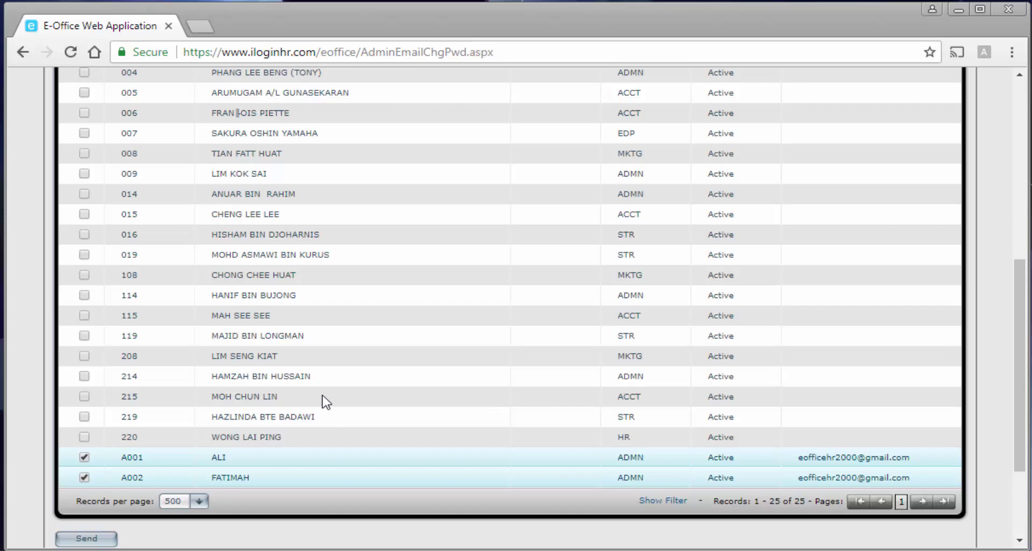
scroll(326, 401, "up", 4)
scroll(326, 401, "up", 5)
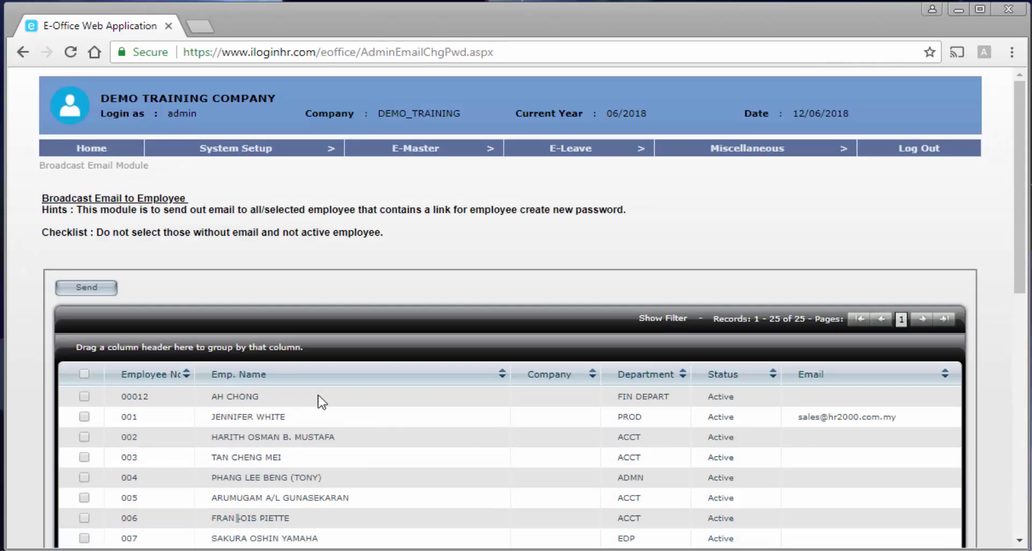
Send the password-link email to A001 and A002 and confirm the send.
left_click(95, 290)
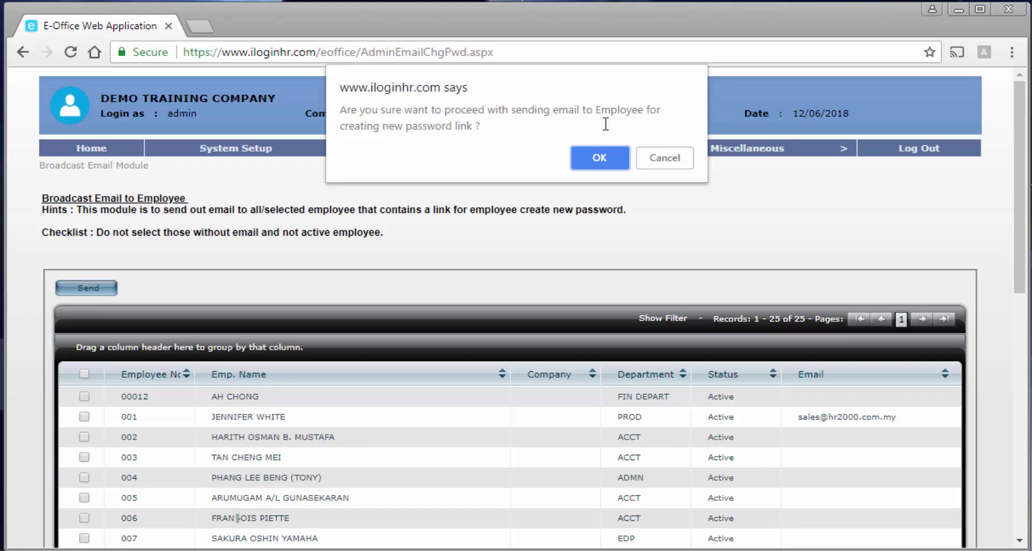
left_click(613, 169)
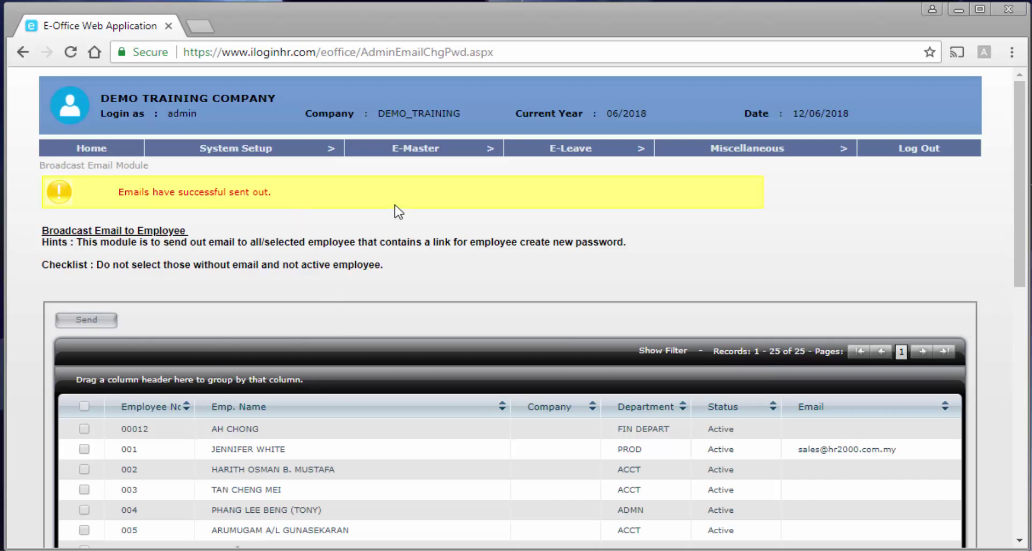
On the Leave Report page, choose Employee Master Report for 01/01/2018–31/12/2018, sorted by Employee No.
mouse_move(424, 152)
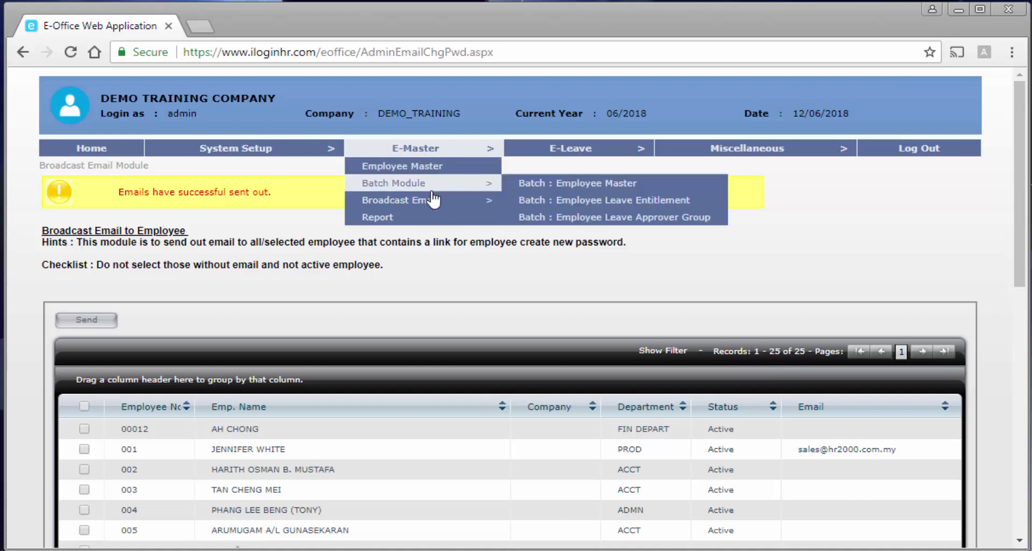
mouse_move(434, 201)
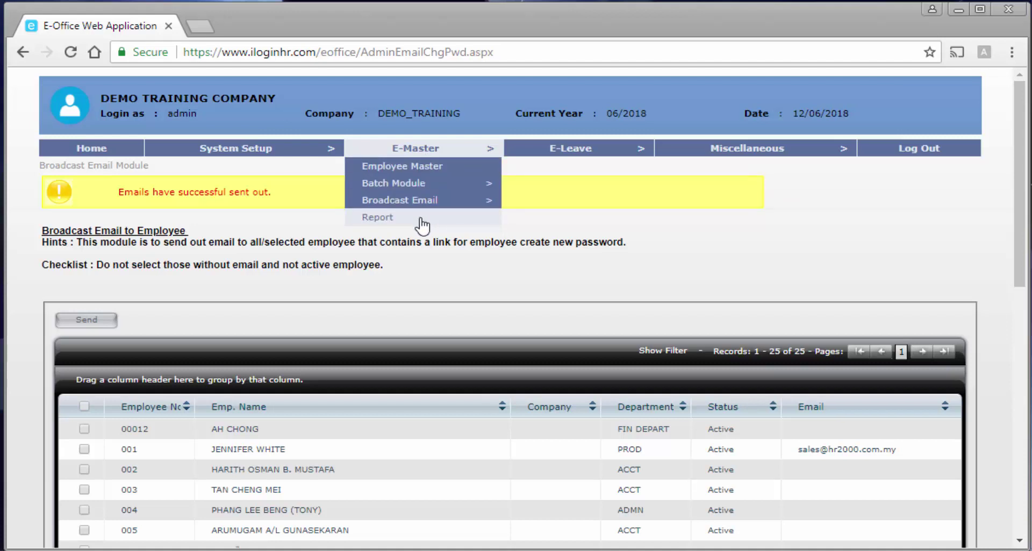
left_click(423, 226)
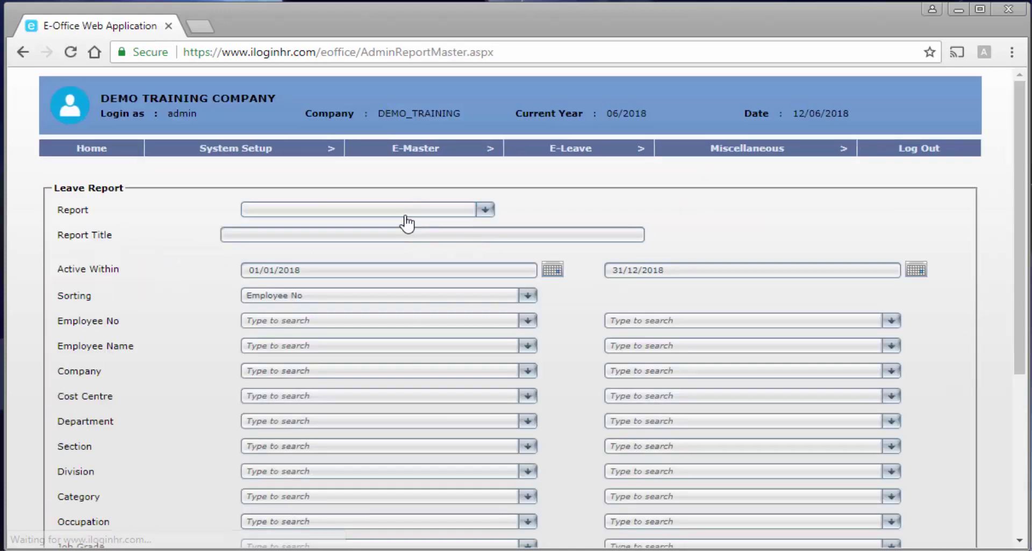
left_click(407, 214)
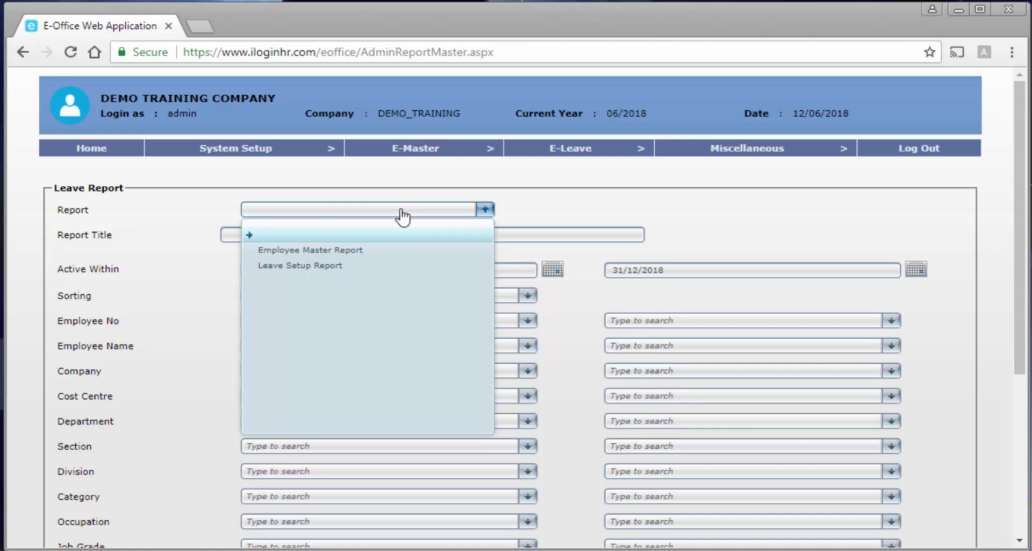
left_click(368, 251)
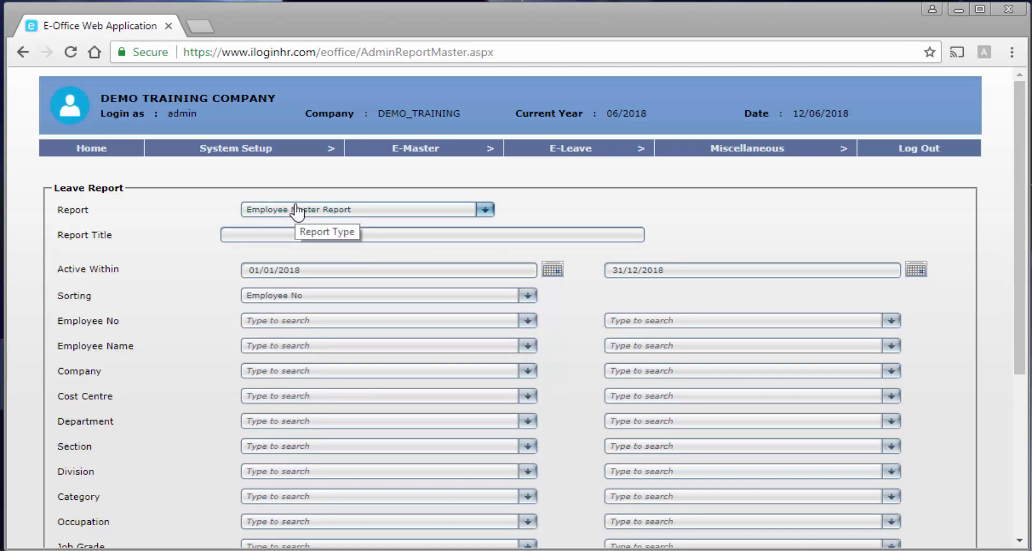
scroll(301, 232, "down", 3)
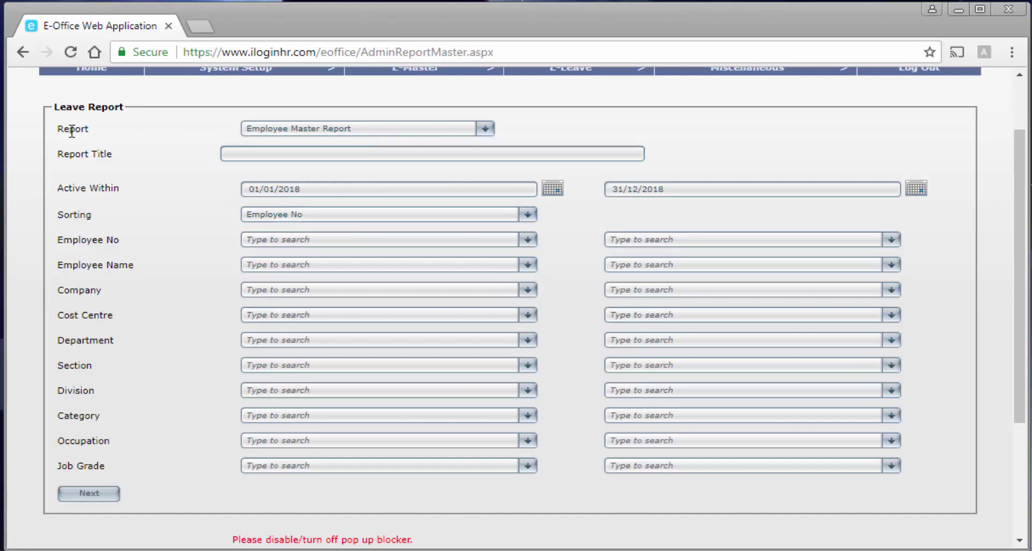
Look through the department filter choices and close the list without picking a department.
scroll(217, 206, "down", 3)
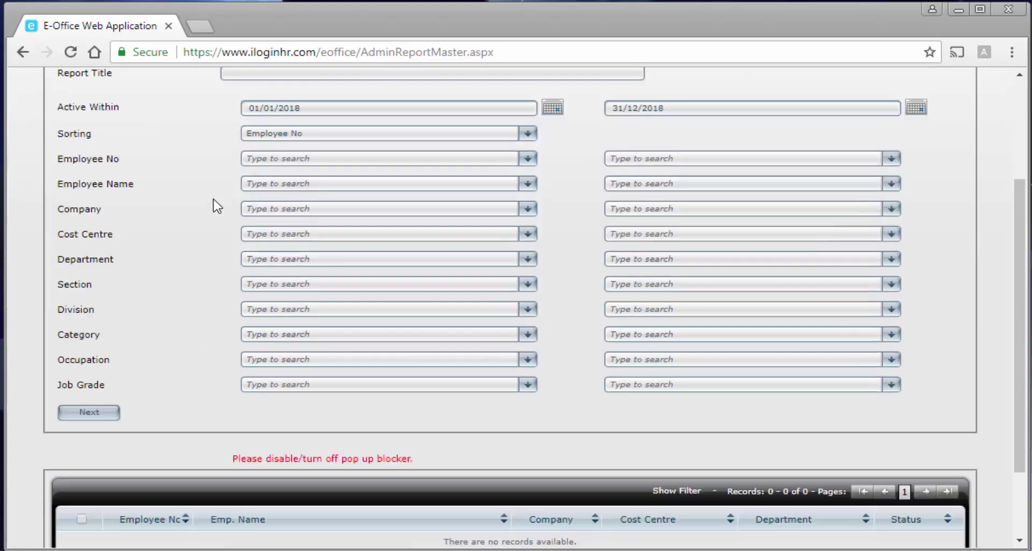
scroll(213, 205, "down", 3)
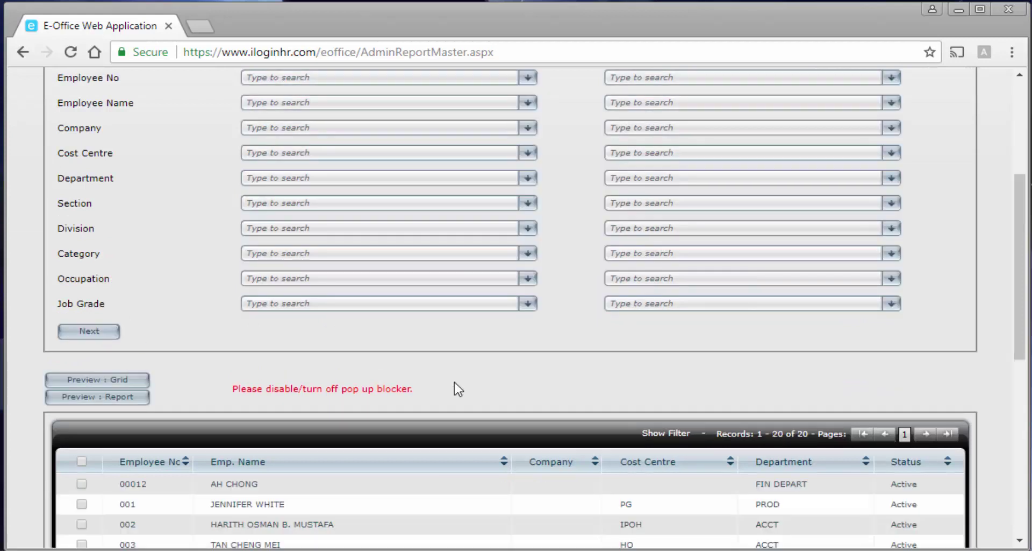
scroll(458, 388, "up", 3)
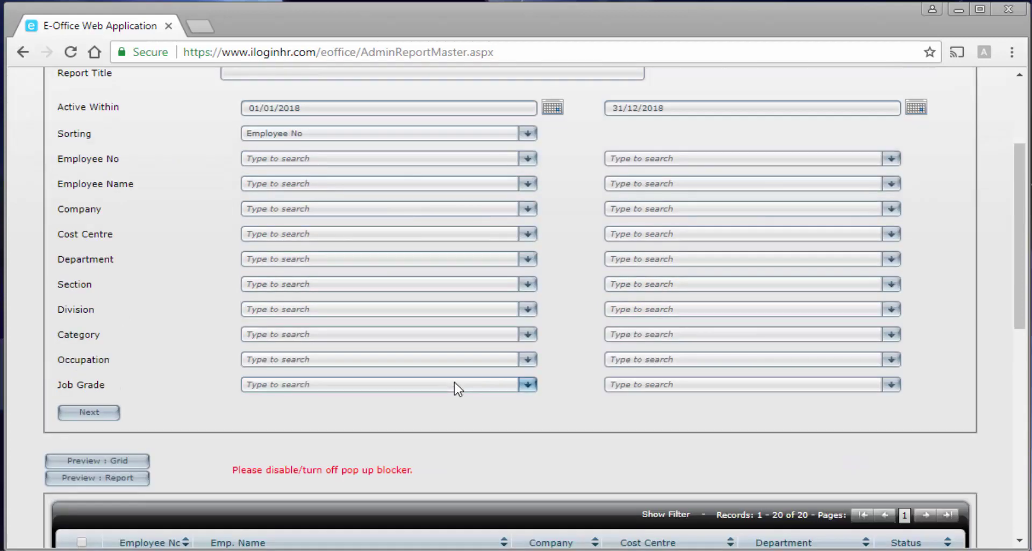
left_click(275, 259)
left_click(623, 259)
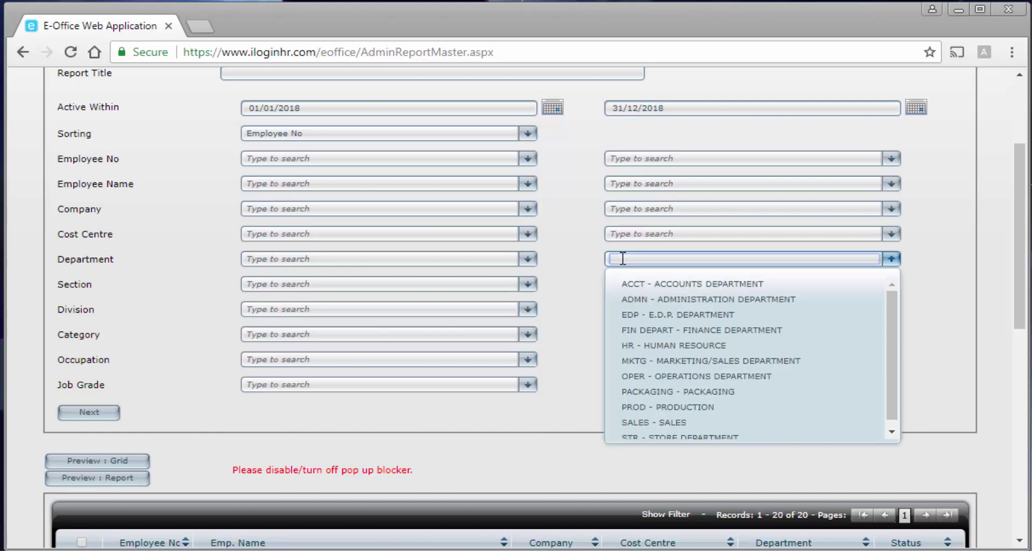
left_click(188, 290)
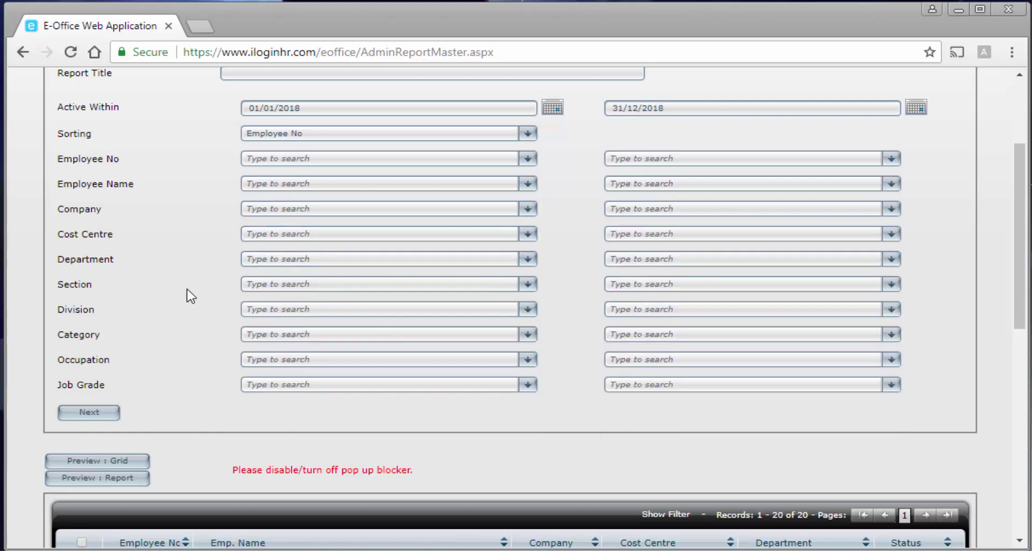
Select all 20 employees with the header checkbox, toggling row 005 off and back on.
scroll(220, 314, "up", 1)
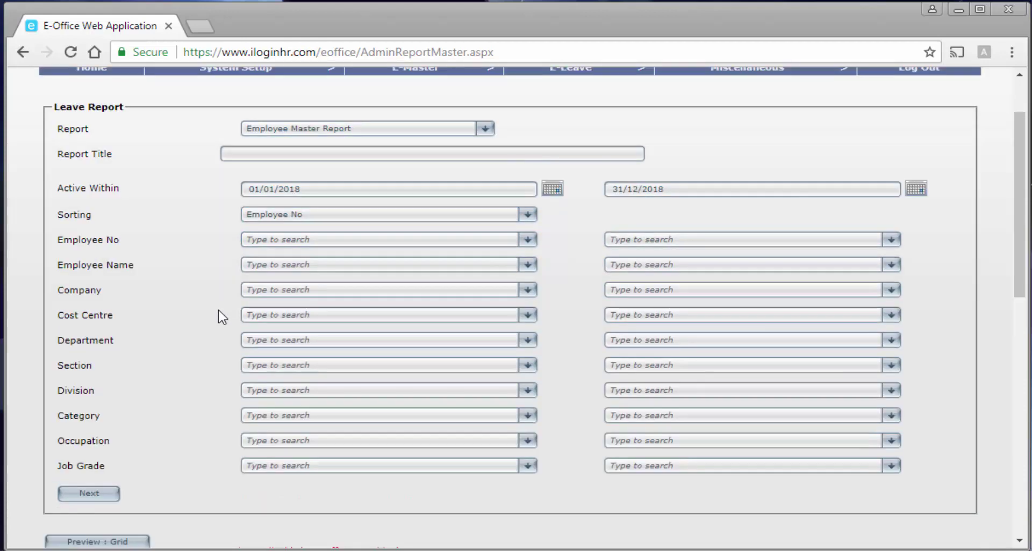
scroll(220, 318, "down", 2)
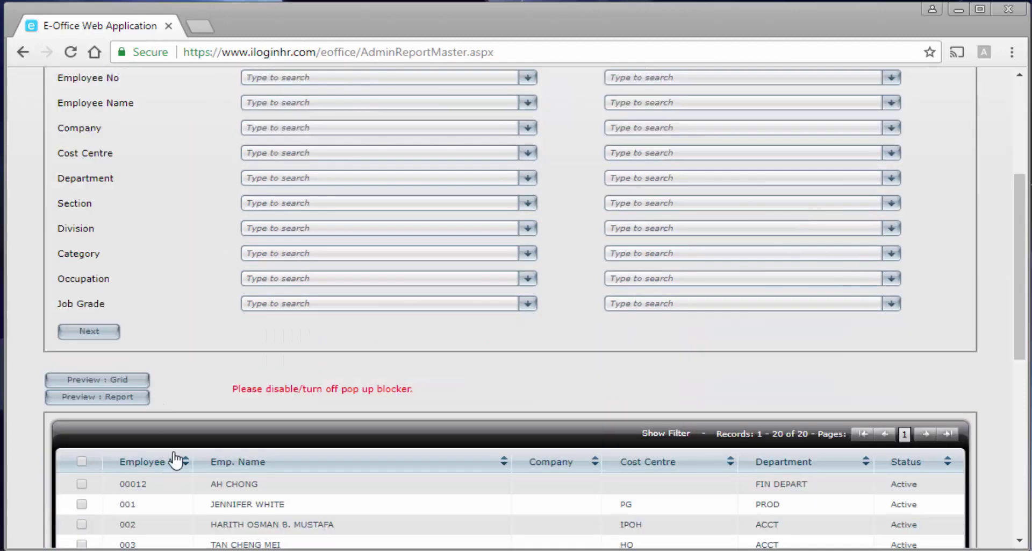
scroll(310, 487, "down", 2)
scroll(329, 498, "down", 3)
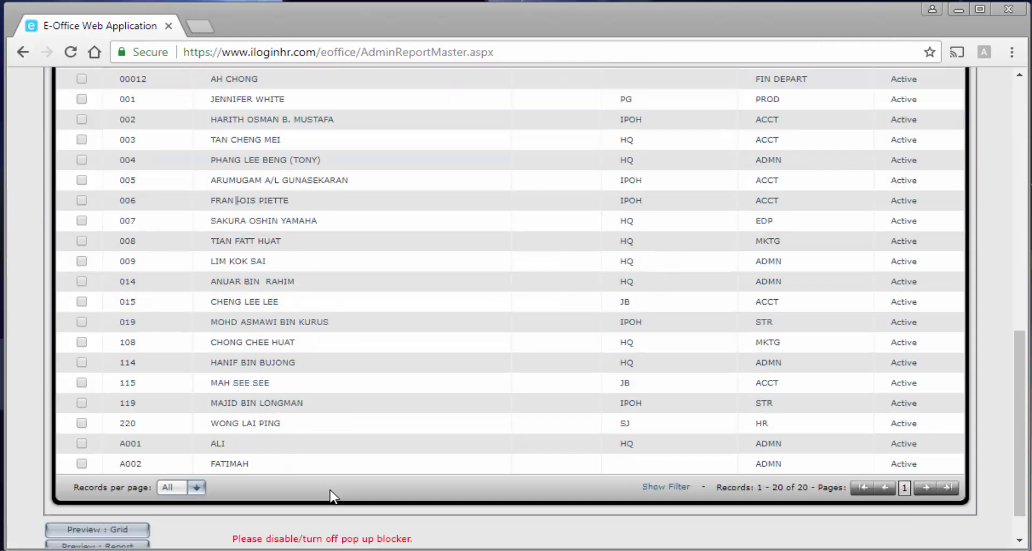
scroll(329, 496, "up", 3)
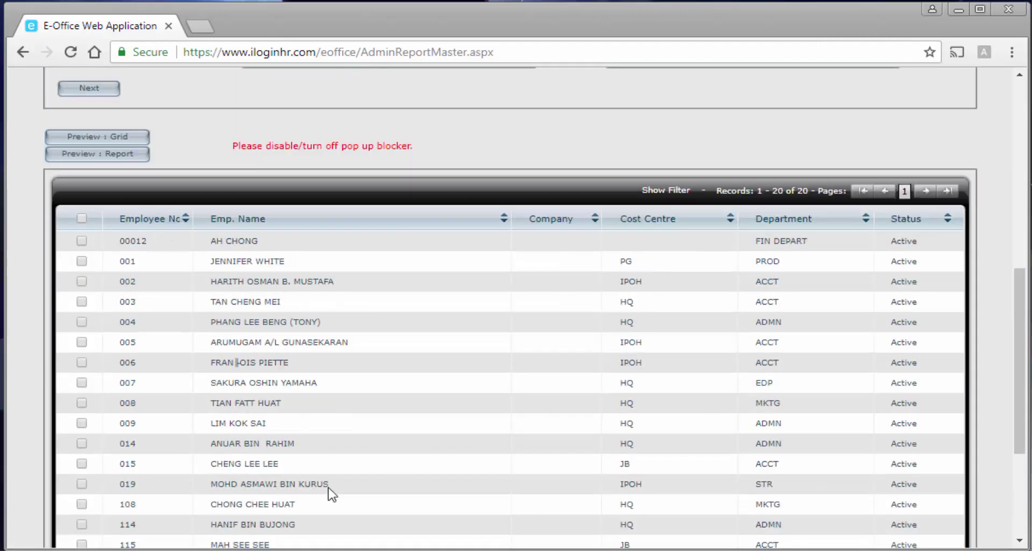
left_click(82, 218)
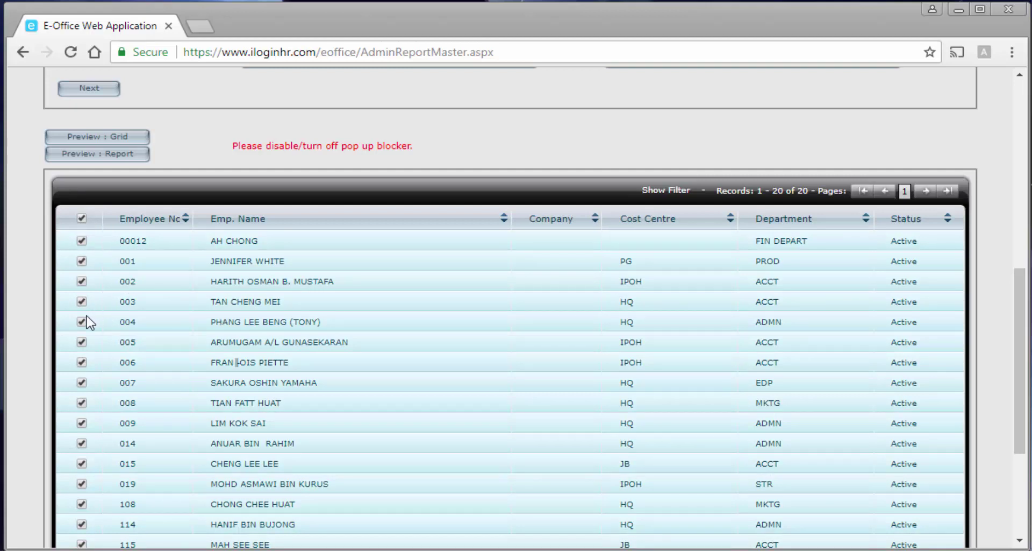
left_click(81, 341)
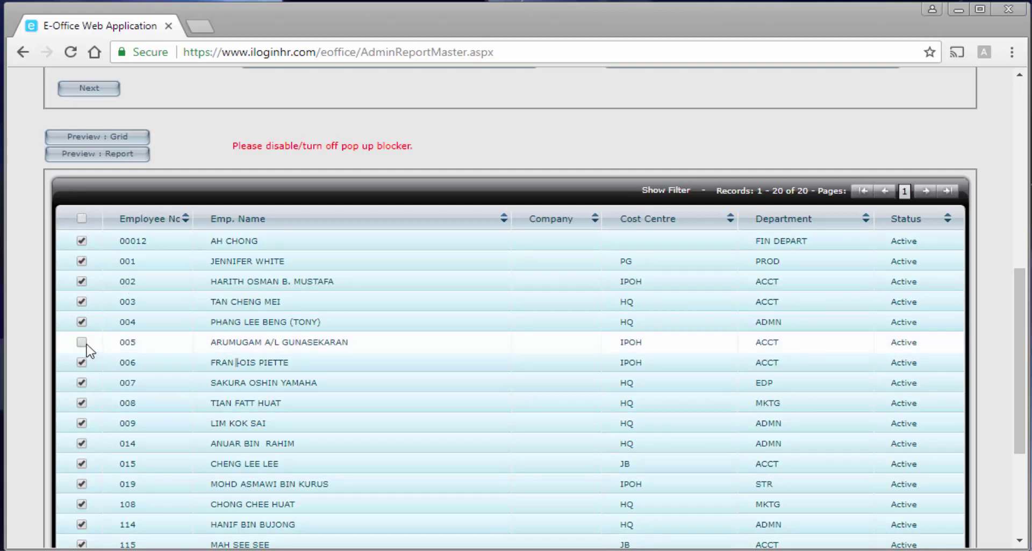
left_click(82, 342)
scroll(169, 359, "down", 4)
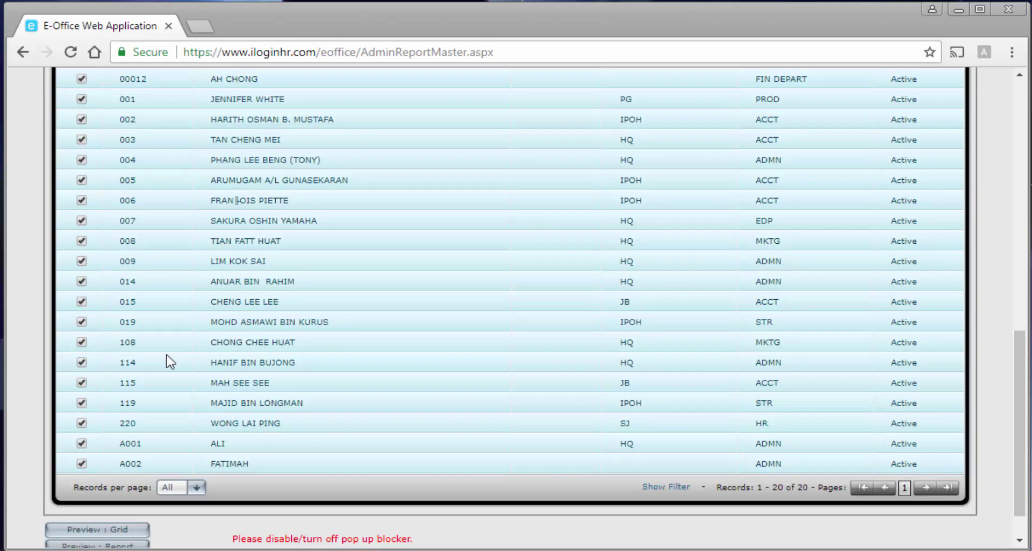
scroll(171, 359, "up", 6)
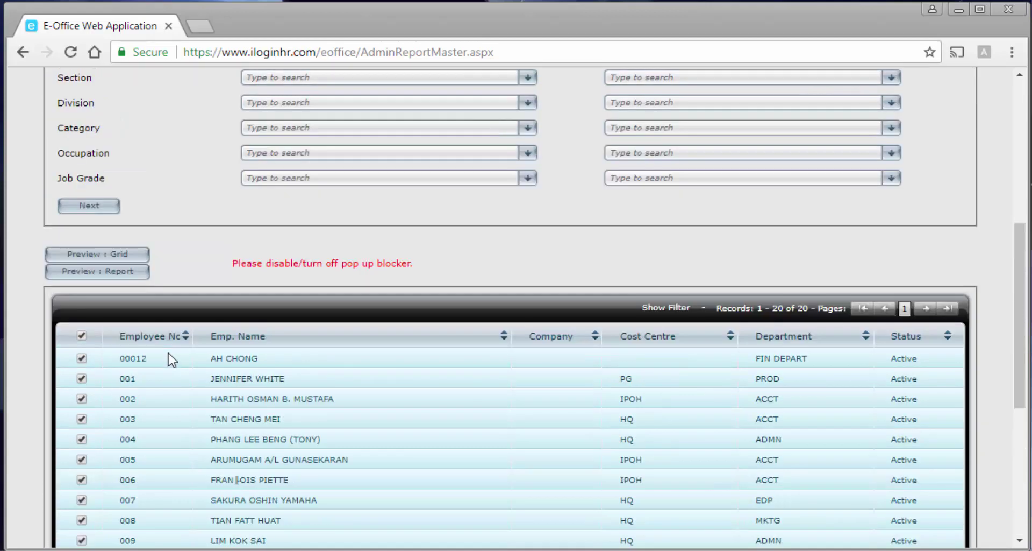
Preview the Employee Master Profile report and scroll through its first page.
left_click(131, 274)
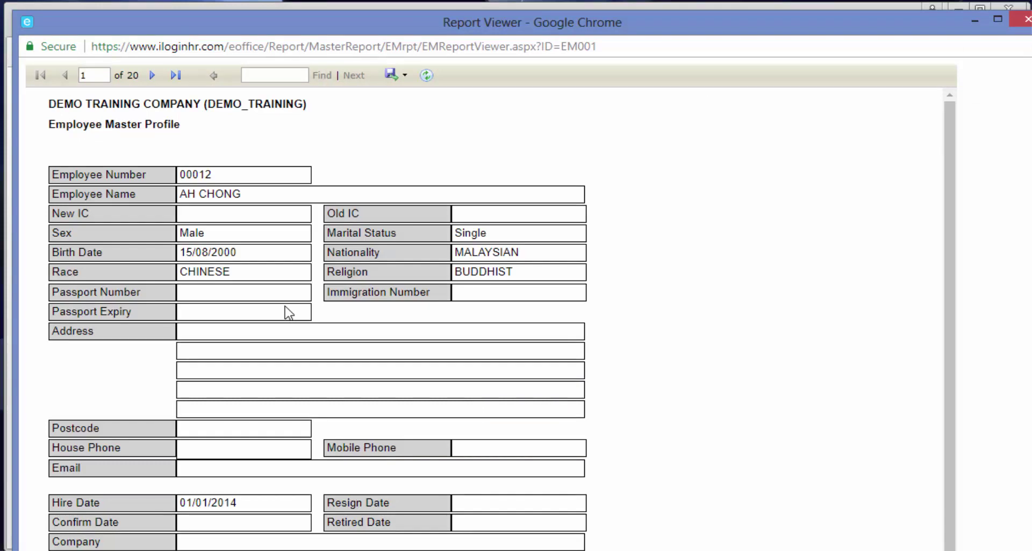
scroll(441, 354, "down", 3)
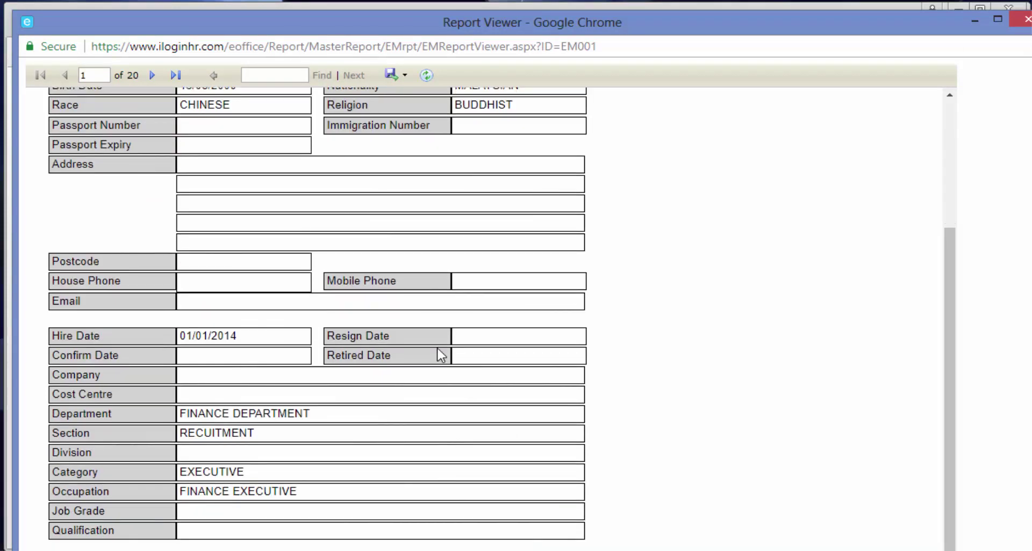
scroll(441, 355, "down", 2)
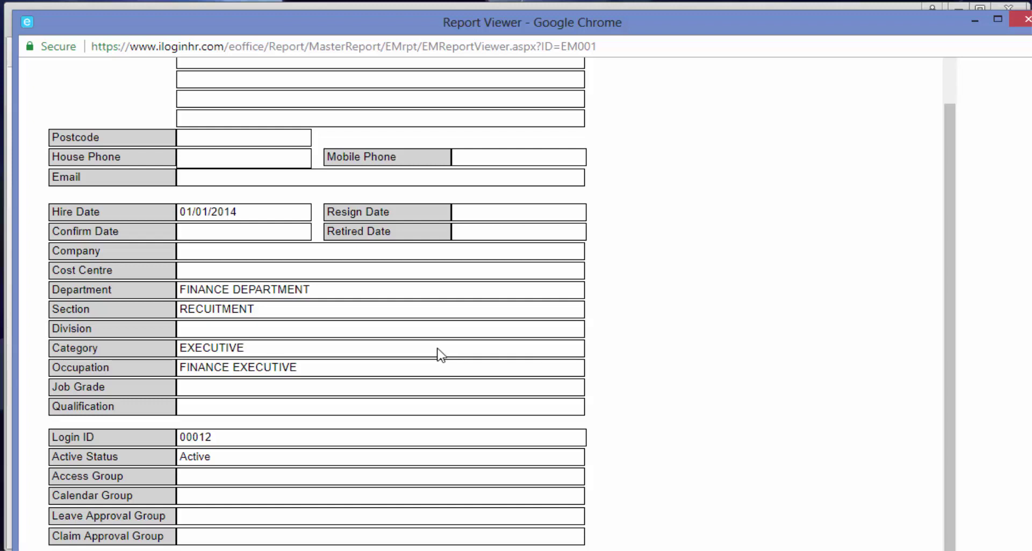
scroll(441, 354, "up", 3)
scroll(441, 355, "up", 2)
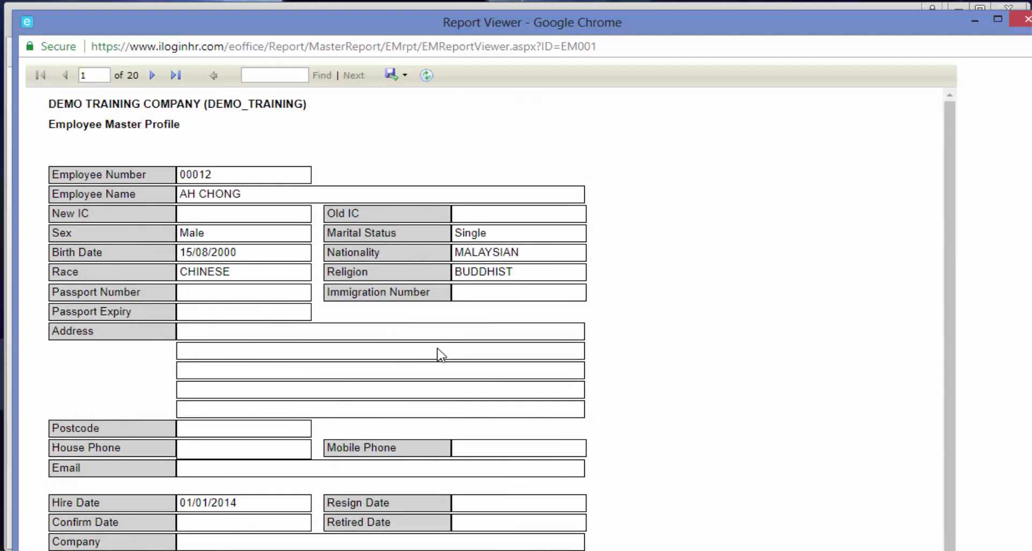
Advance to the report's second employee page and scroll through it.
left_click(151, 76)
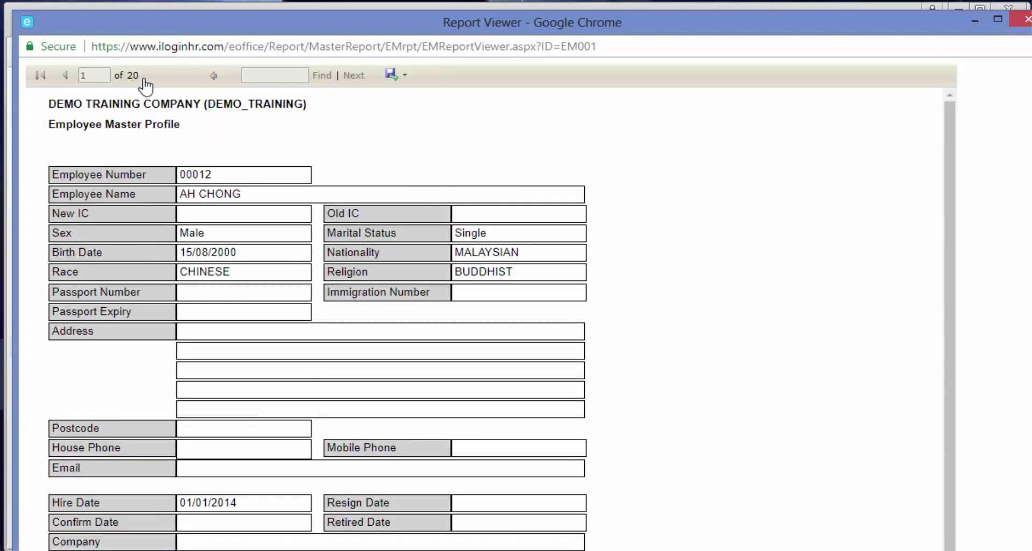
scroll(317, 385, "down", 3)
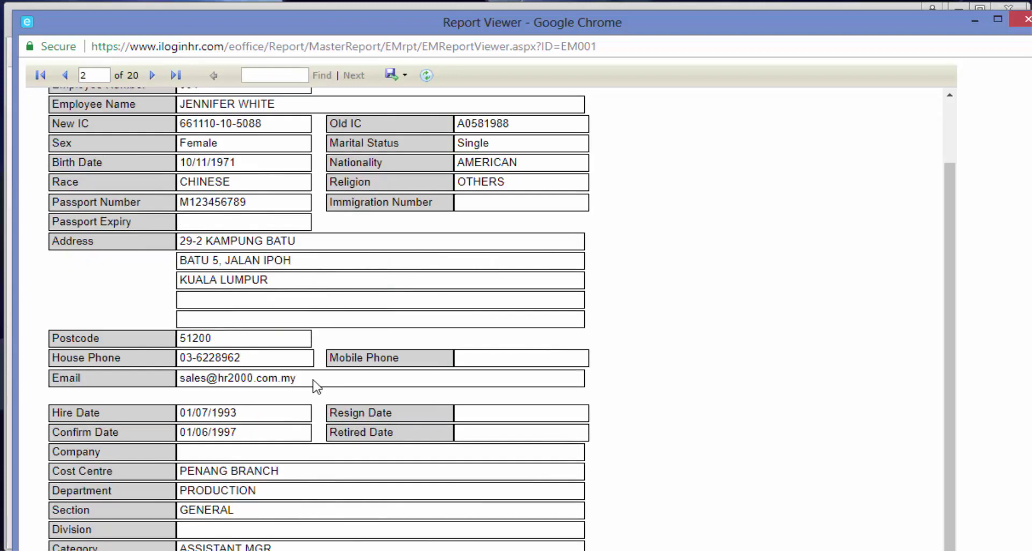
scroll(324, 385, "up", 3)
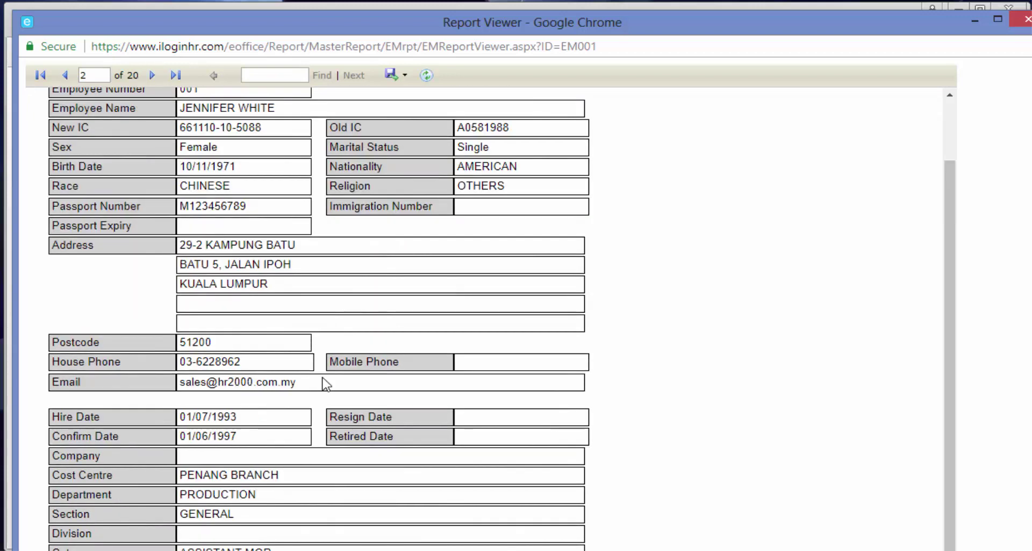
scroll(326, 384, "down", 3)
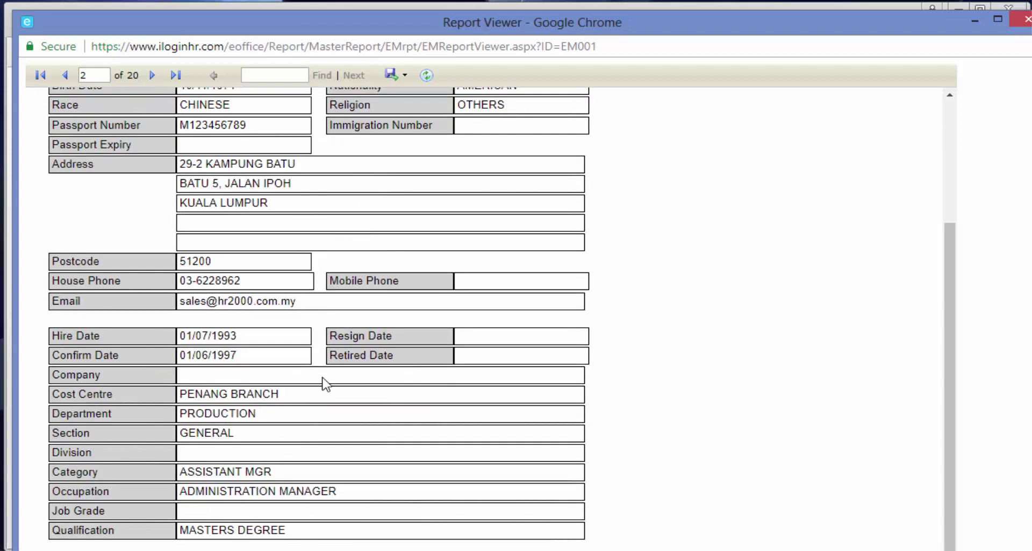
scroll(327, 381, "down", 3)
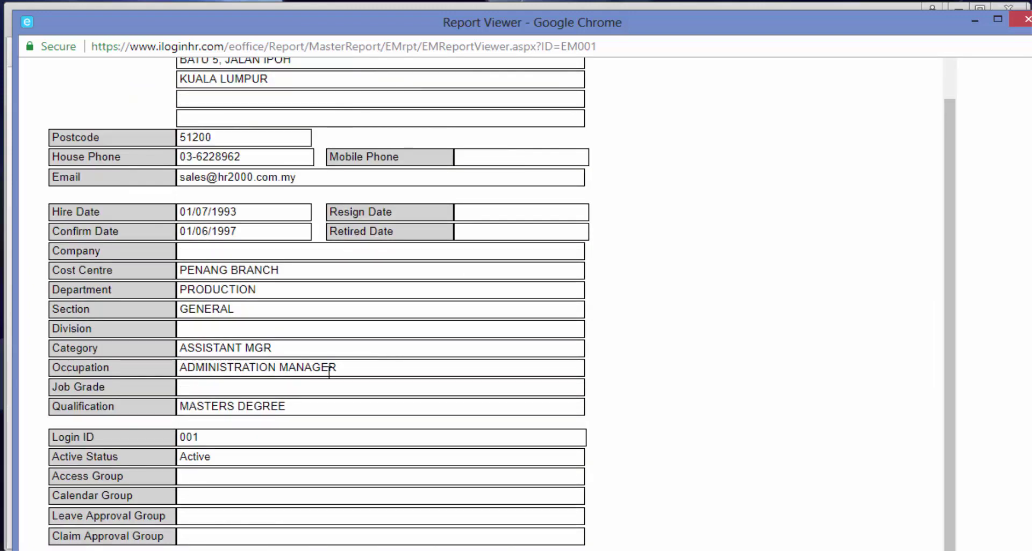
scroll(330, 371, "up", 3)
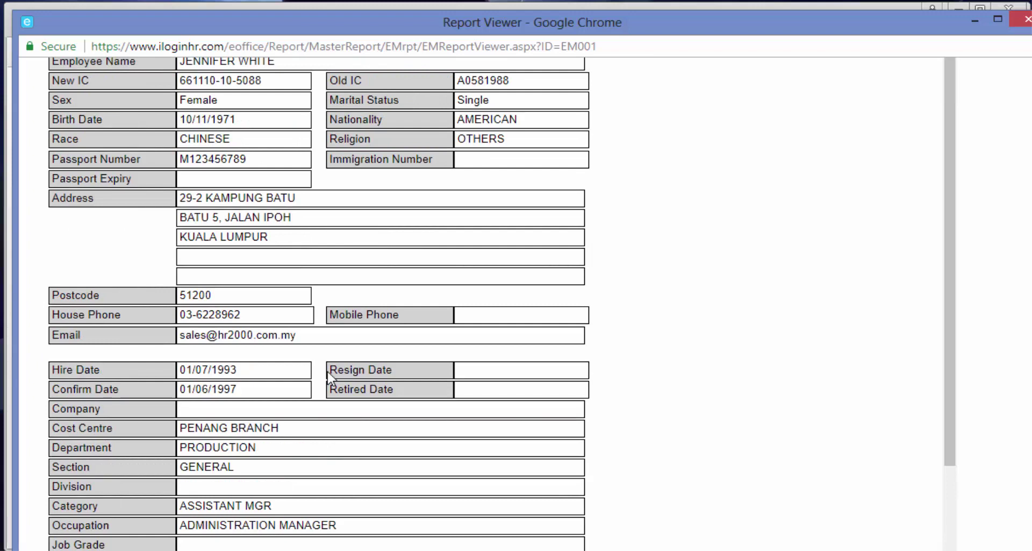
scroll(387, 156, "up", 3)
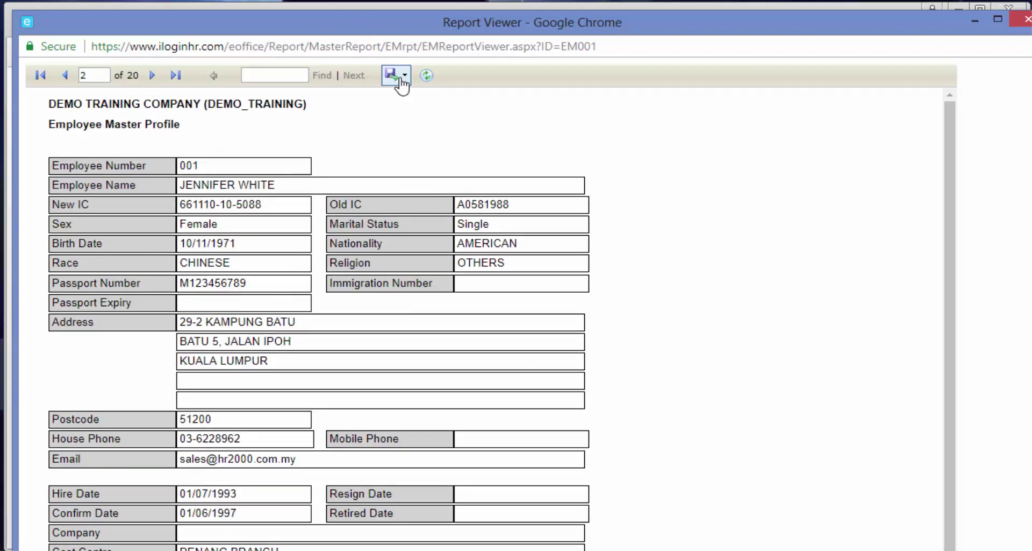
Export the report as PDF and open the downloaded EMasterRptl.pdf.
left_click(398, 75)
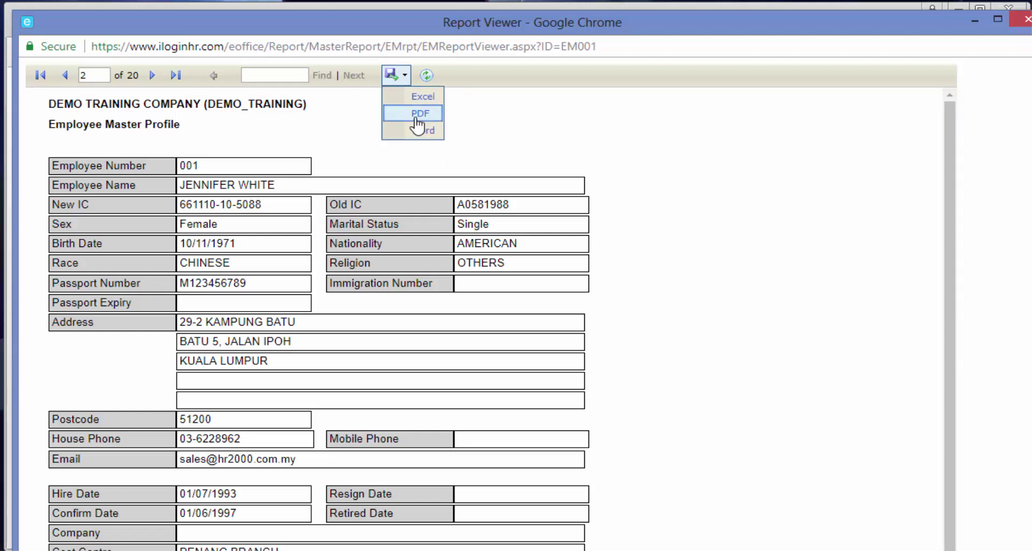
left_click(418, 114)
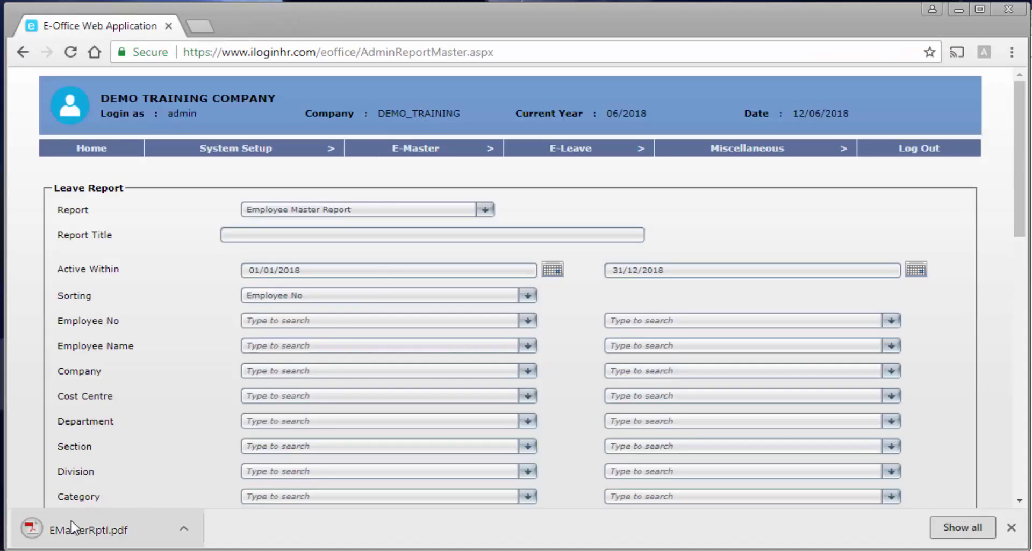
left_click(109, 531)
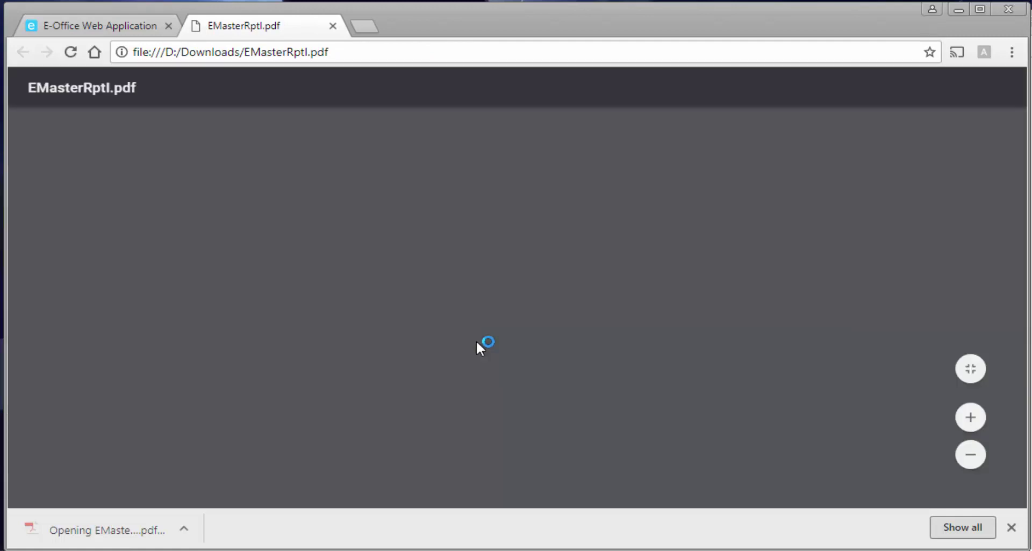
scroll(482, 339, "down", 3)
scroll(482, 339, "down", 10)
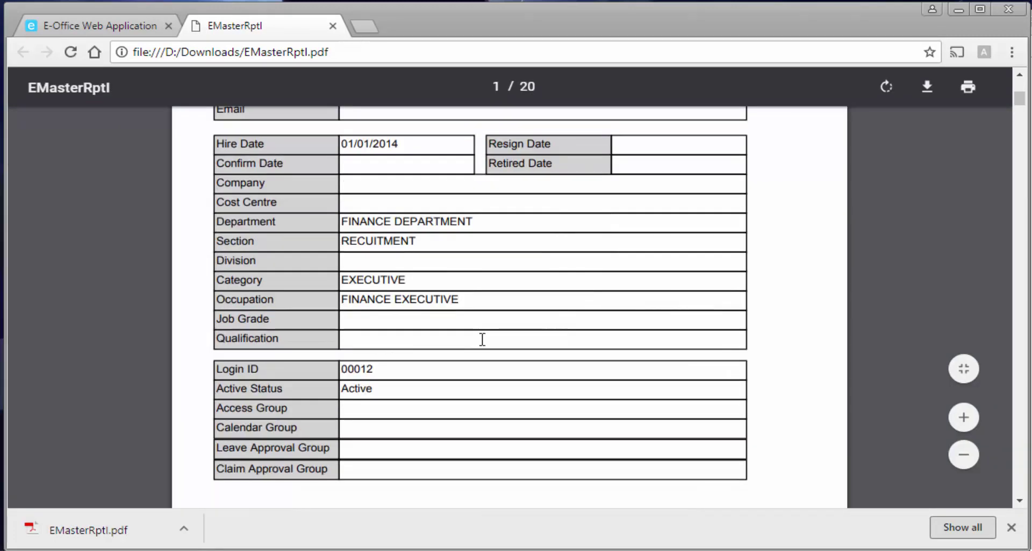
scroll(546, 361, "up", 5)
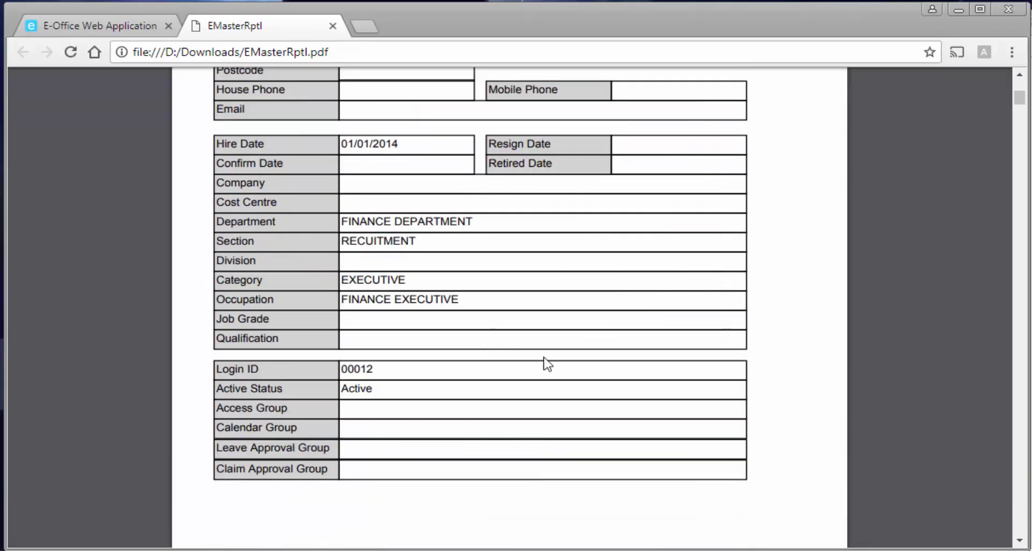
Zoom the PDF out to fit the page, scroll through it, then close the EMasterRptl tab.
left_click(964, 494)
left_click(964, 494)
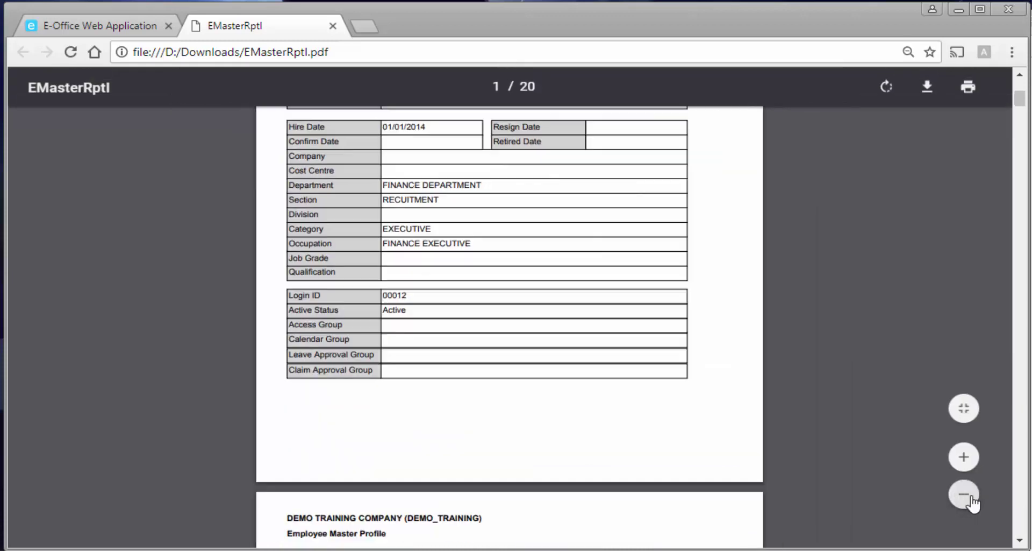
left_click(964, 493)
scroll(787, 424, "up", 5)
scroll(787, 425, "down", 2)
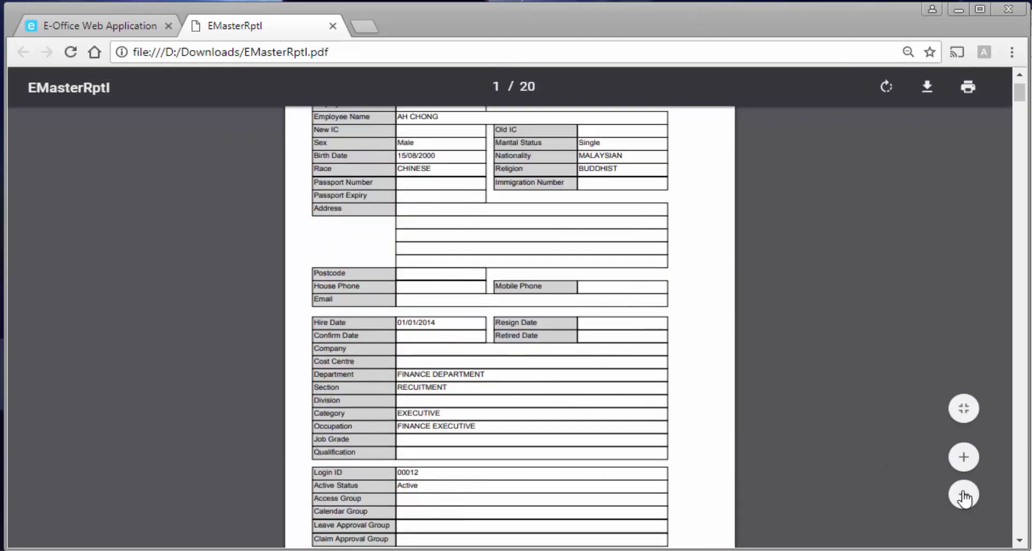
left_click(961, 493)
scroll(832, 448, "up", 3)
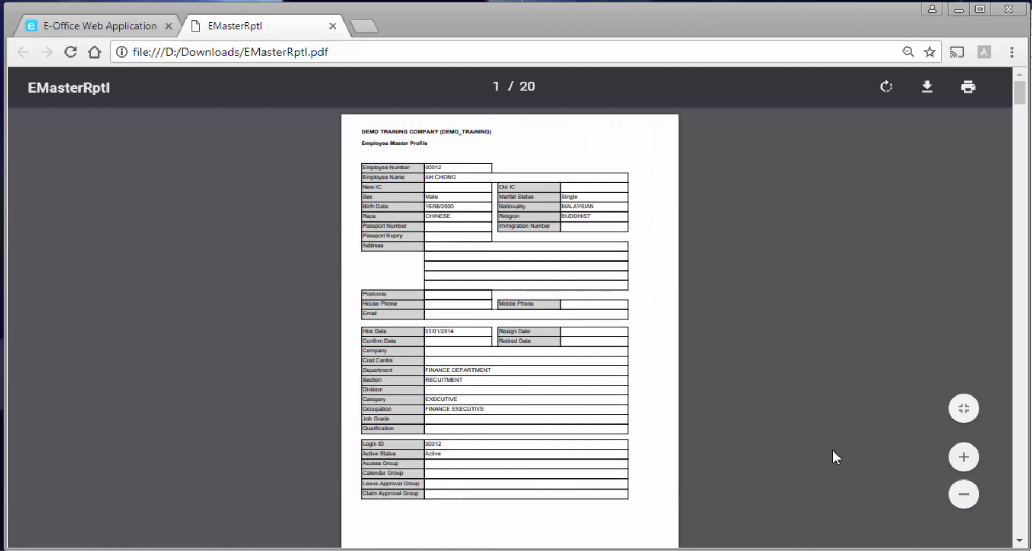
scroll(753, 463, "down", 5)
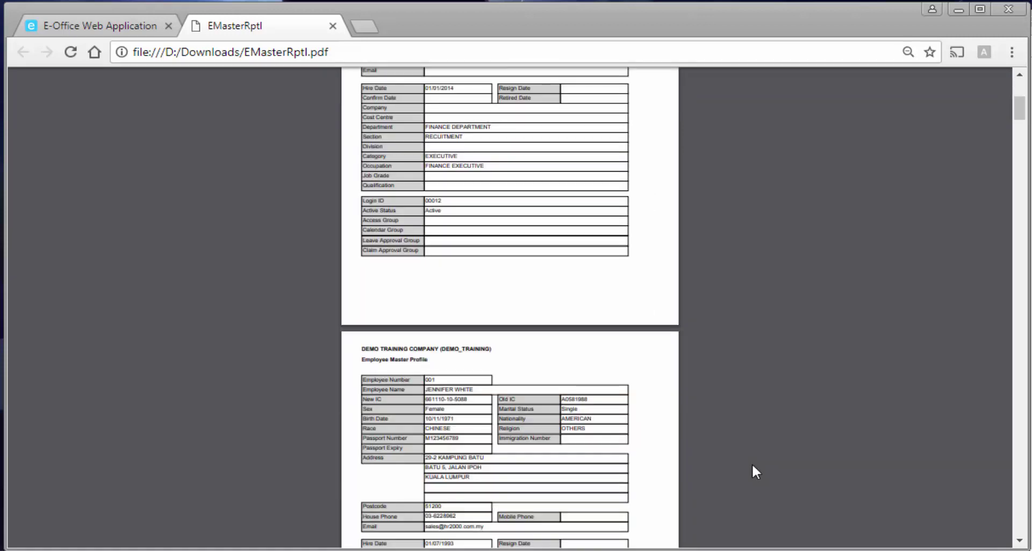
scroll(753, 464, "down", 6)
scroll(753, 465, "up", 1)
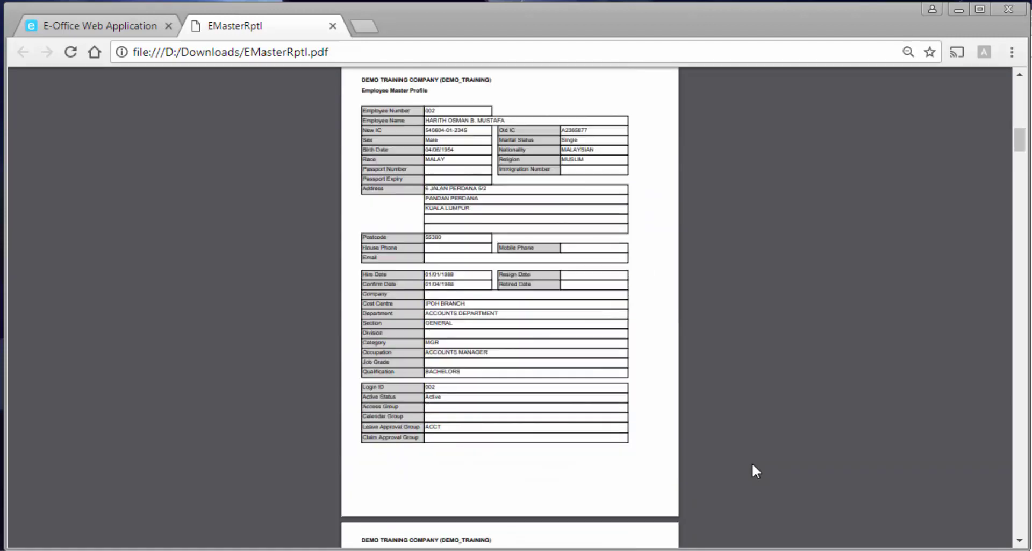
left_click(333, 26)
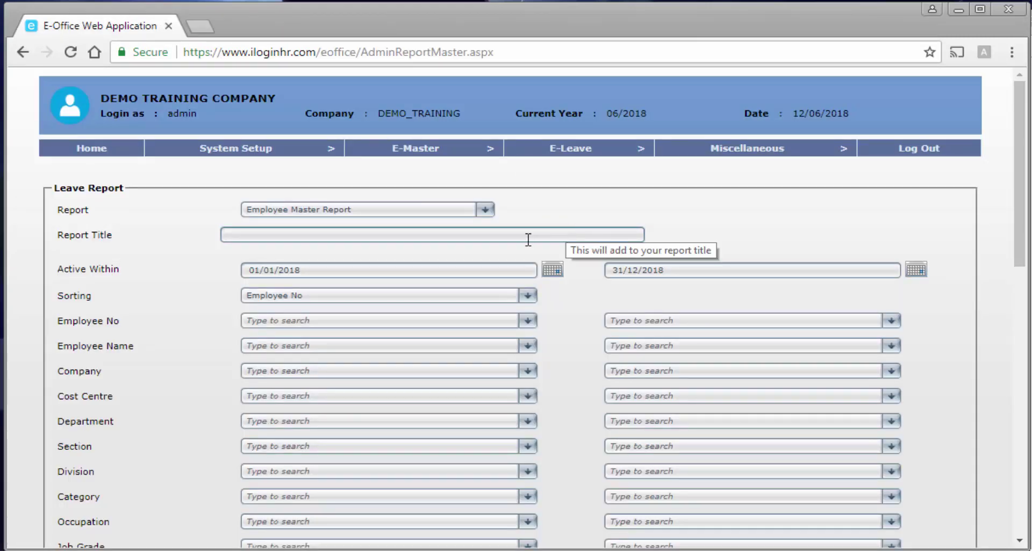
Switch the report type to Leave Setup Report.
left_click(329, 214)
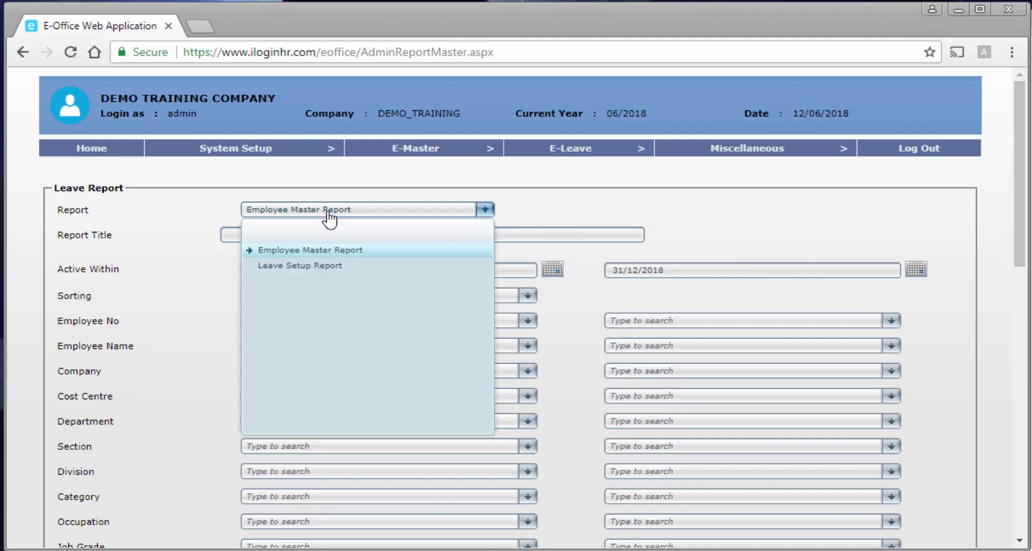
left_click(329, 267)
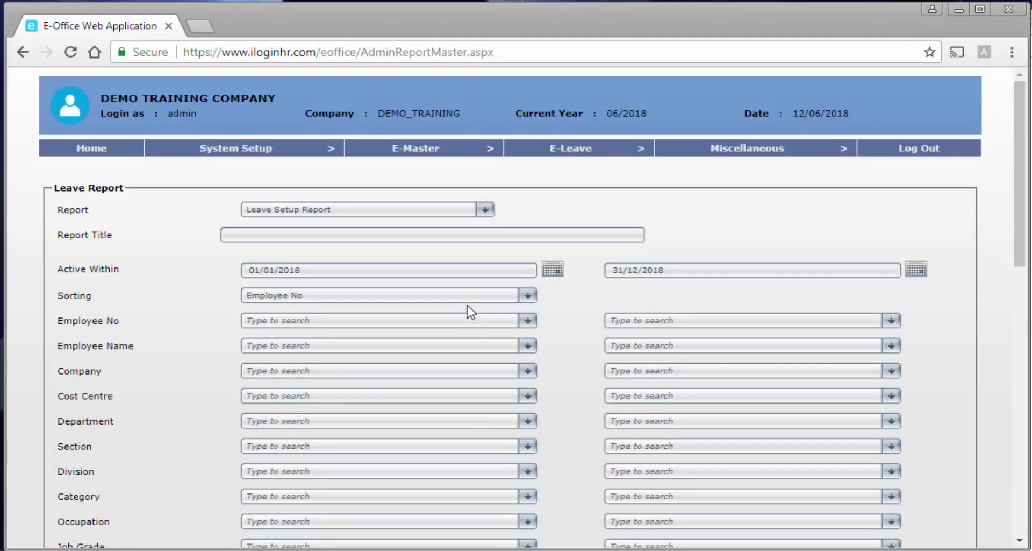
scroll(471, 311, "down", 5)
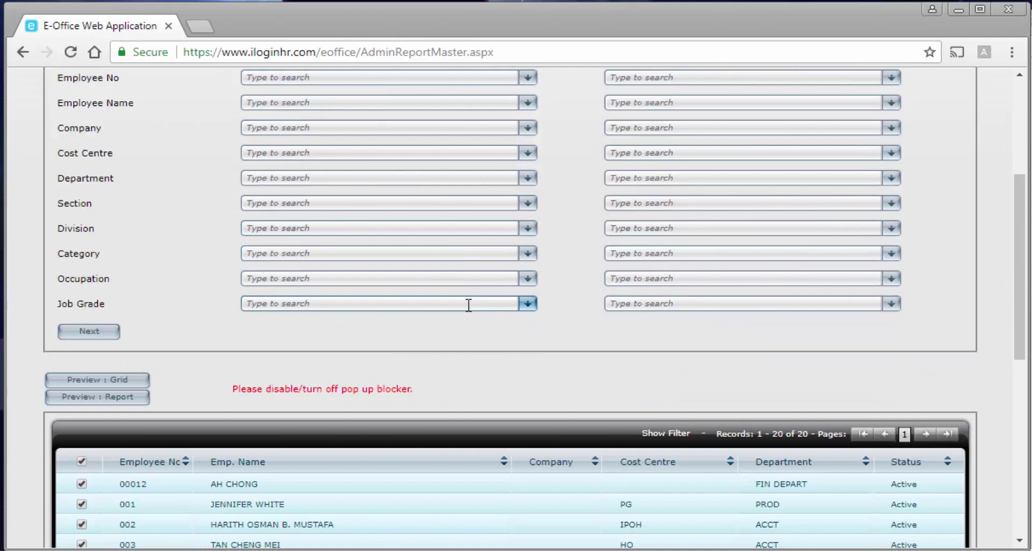
Preview the Leave Setup report, check the export options without exporting, then close the Report Viewer.
left_click(138, 401)
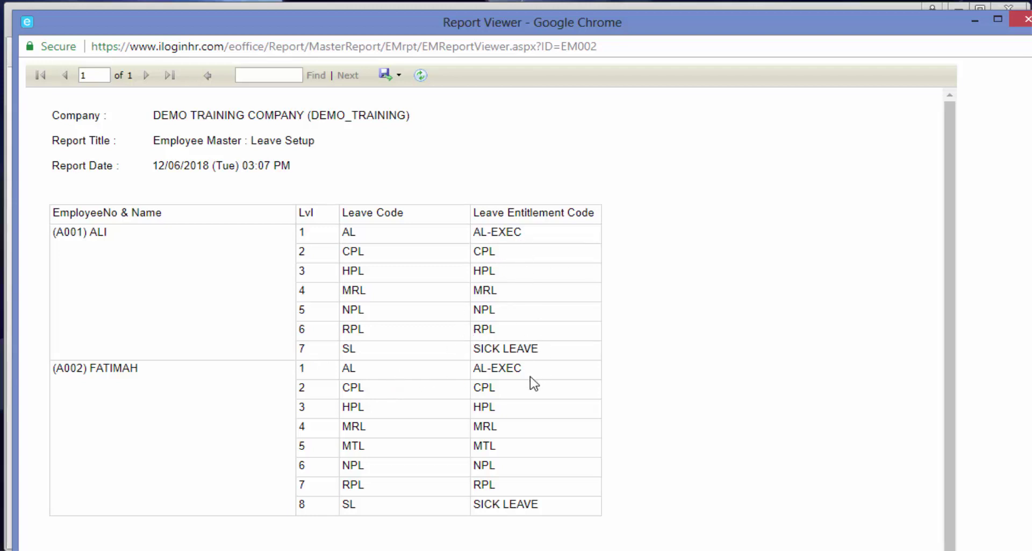
scroll(532, 379, "down", 3)
scroll(534, 383, "up", 3)
left_click(392, 76)
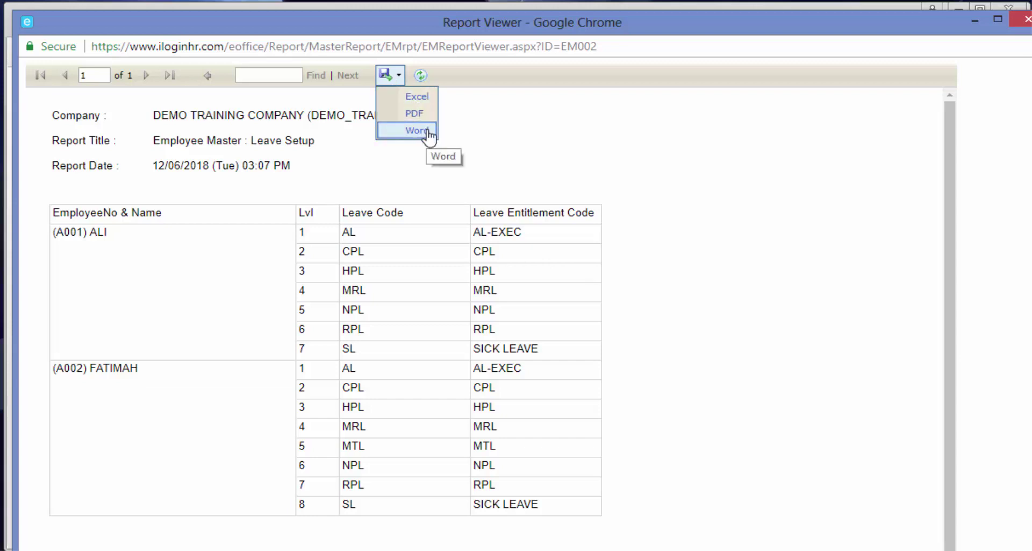
left_click(572, 133)
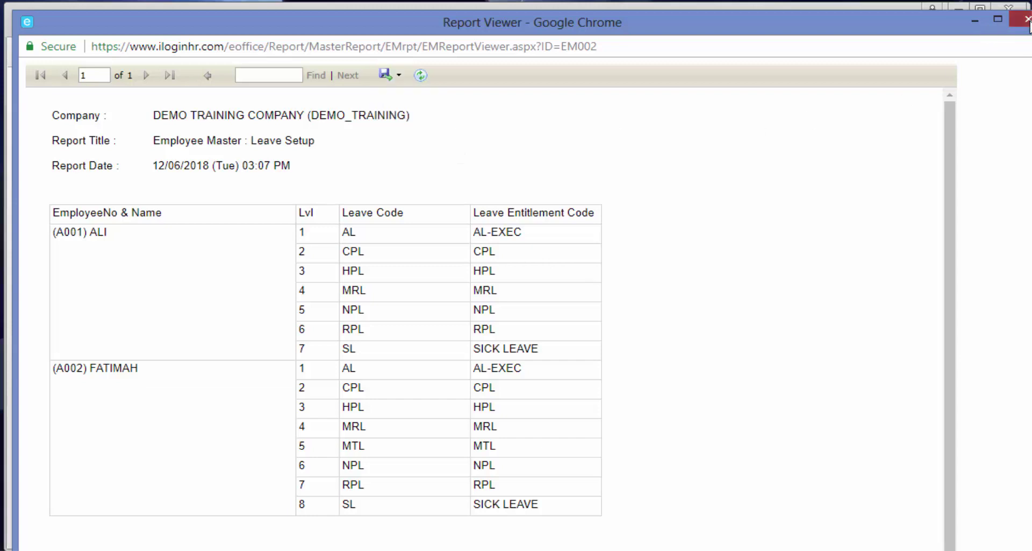
left_click(1024, 20)
mouse_move(699, 151)
mouse_move(463, 152)
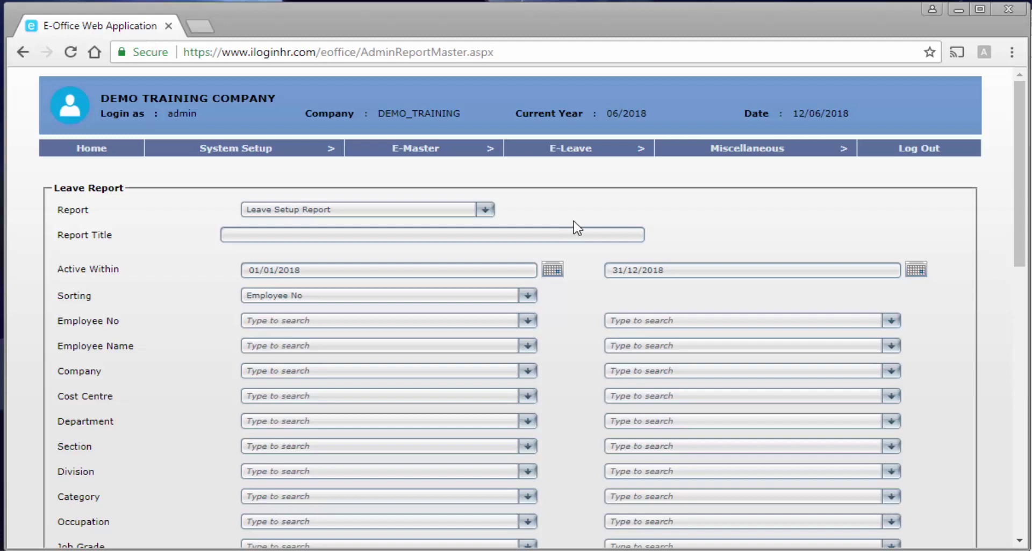
Open E-Leave > Leave Management > By Employee and scroll down the 25-employee listing.
mouse_move(616, 156)
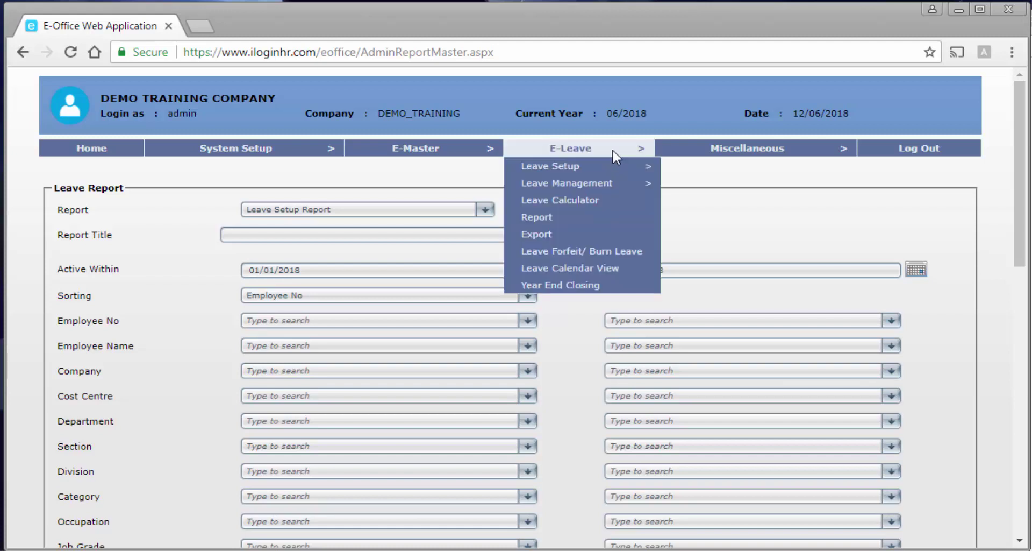
mouse_move(619, 188)
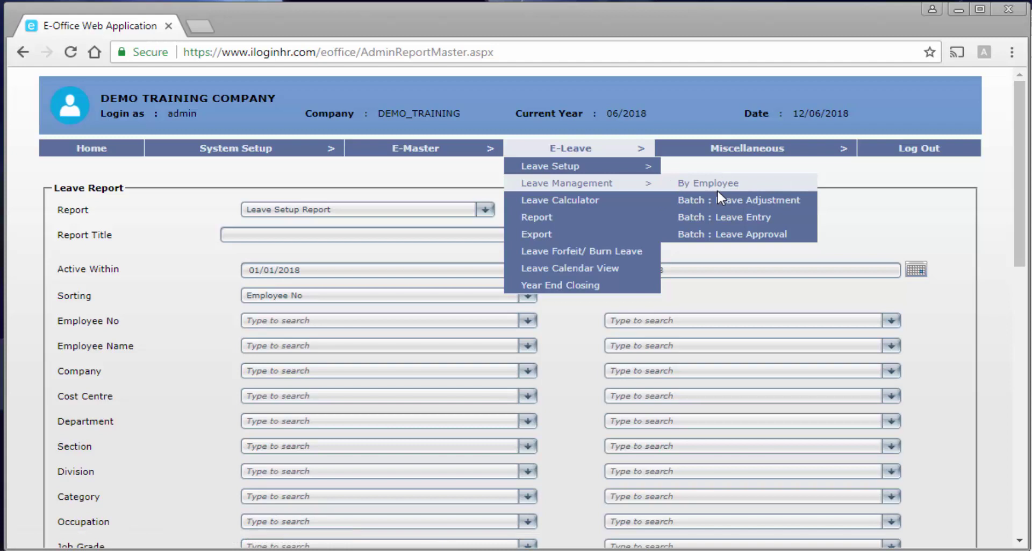
left_click(757, 191)
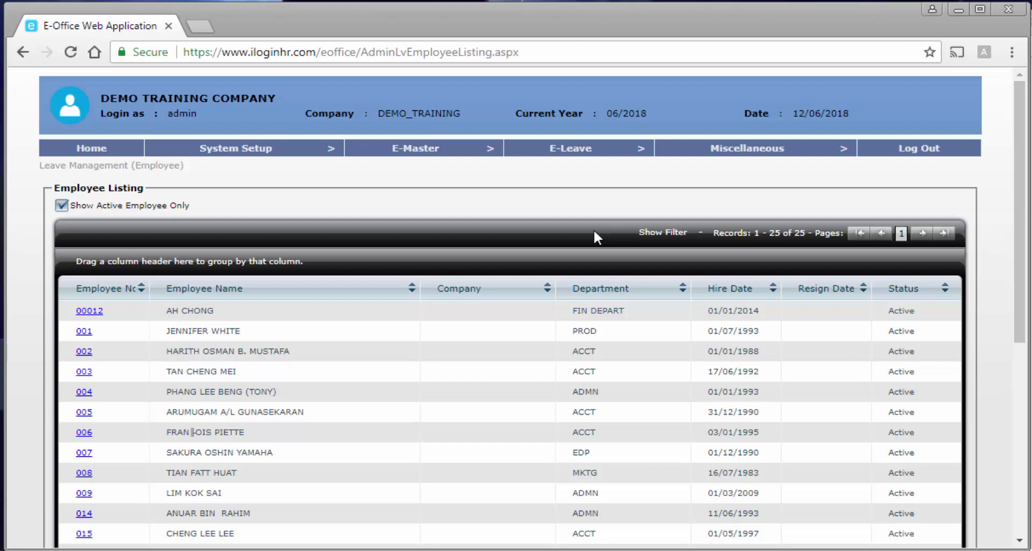
scroll(594, 231, "down", 2)
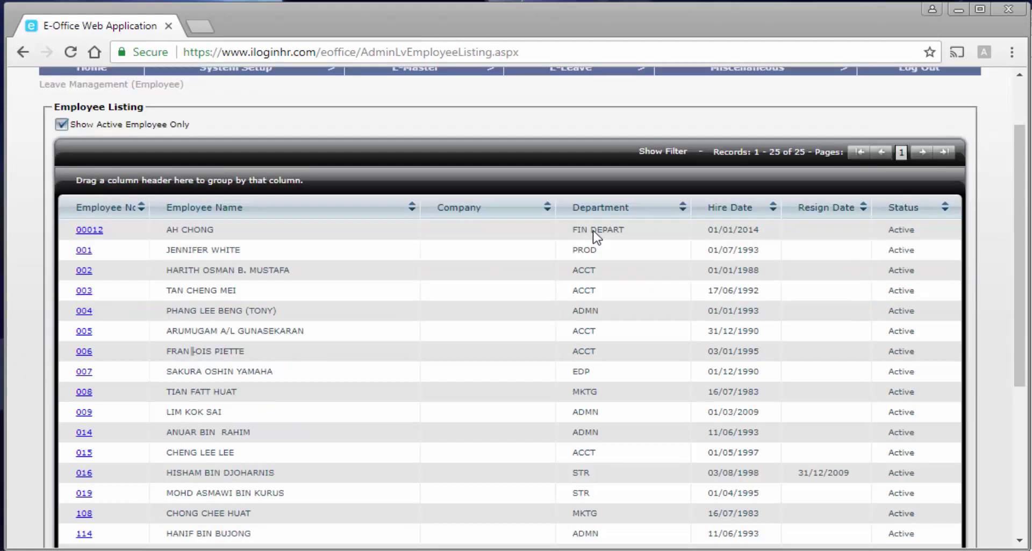
scroll(595, 236, "down", 2)
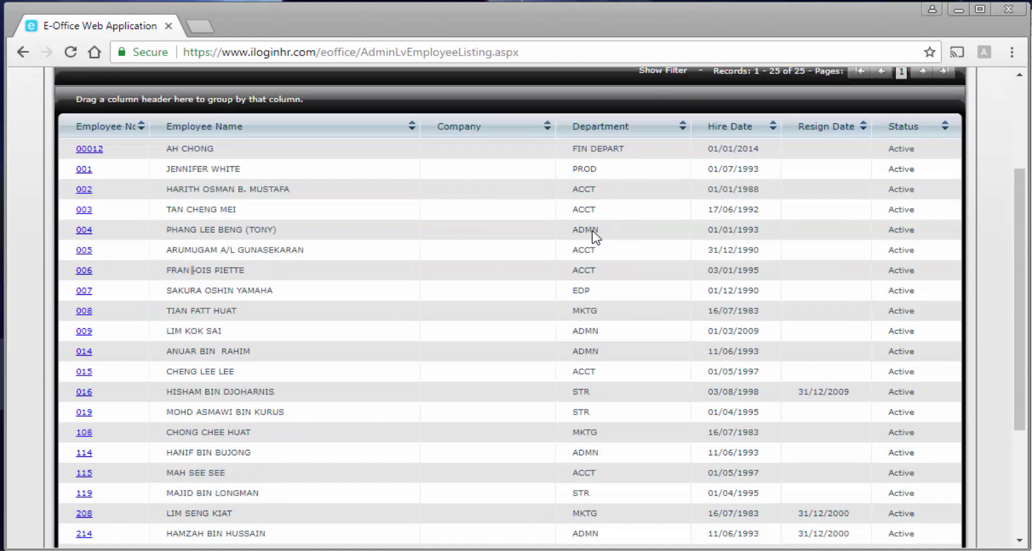
scroll(595, 236, "down", 2)
scroll(595, 236, "down", 2)
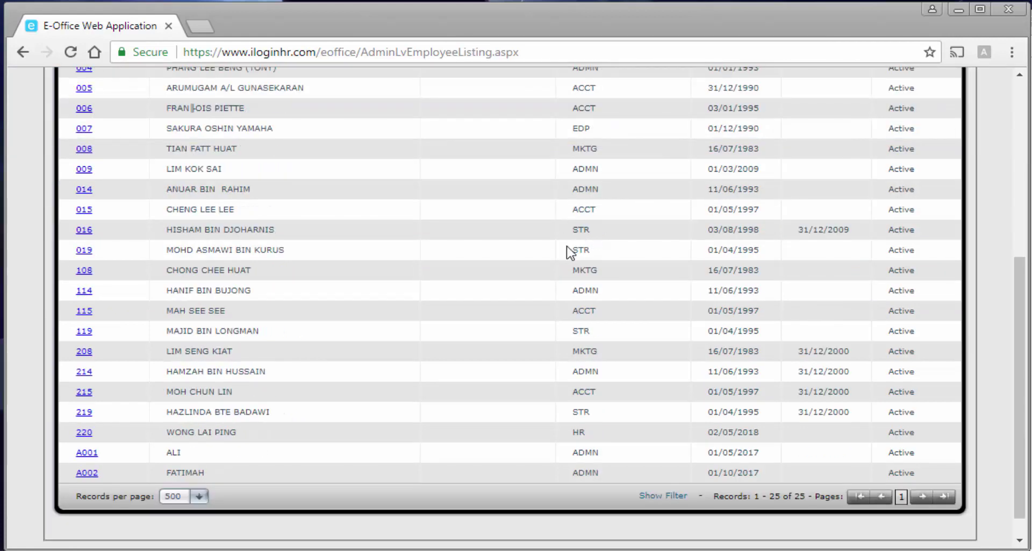
Select employee A002 and choose the Leave Entry action to view their 2018 leave history.
left_click(86, 474)
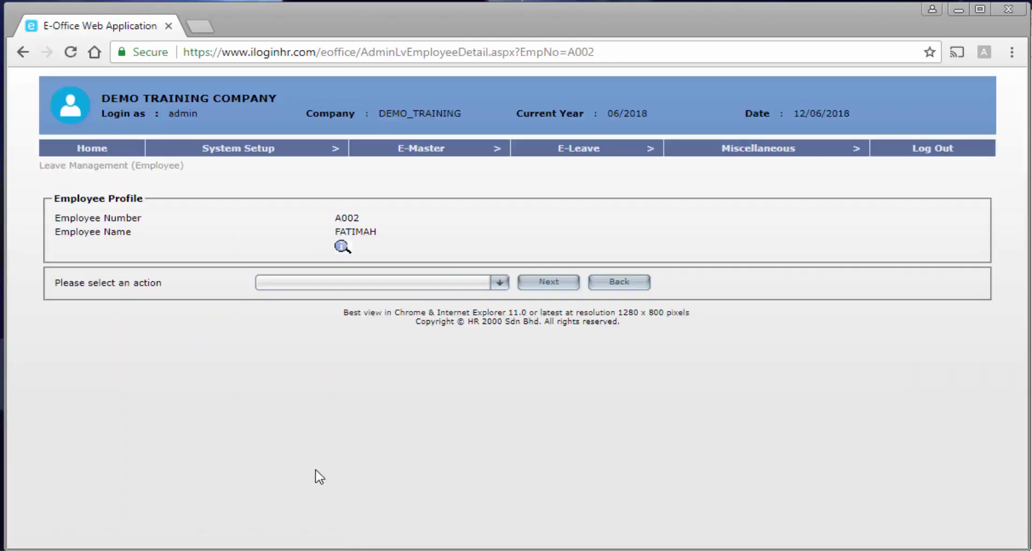
left_click(390, 282)
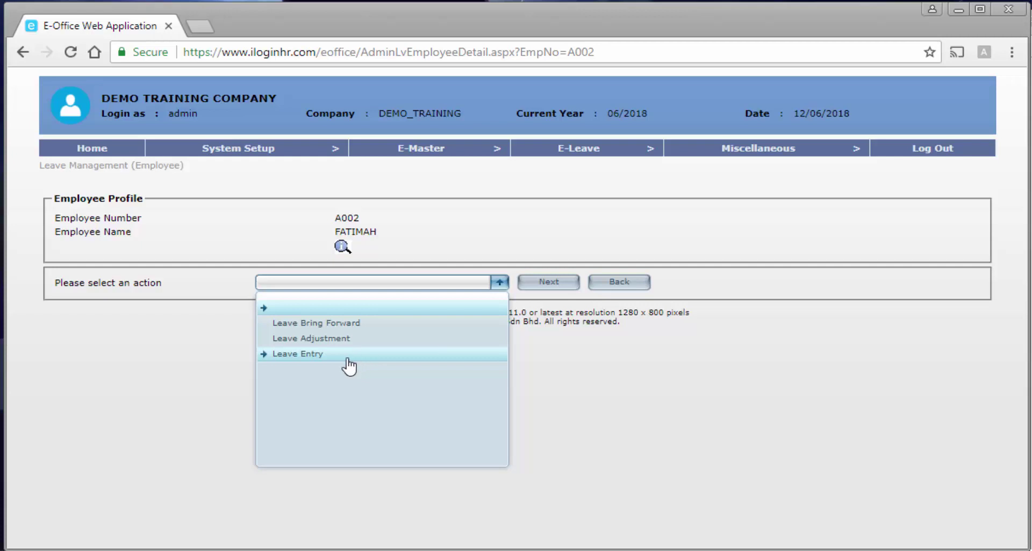
left_click(338, 357)
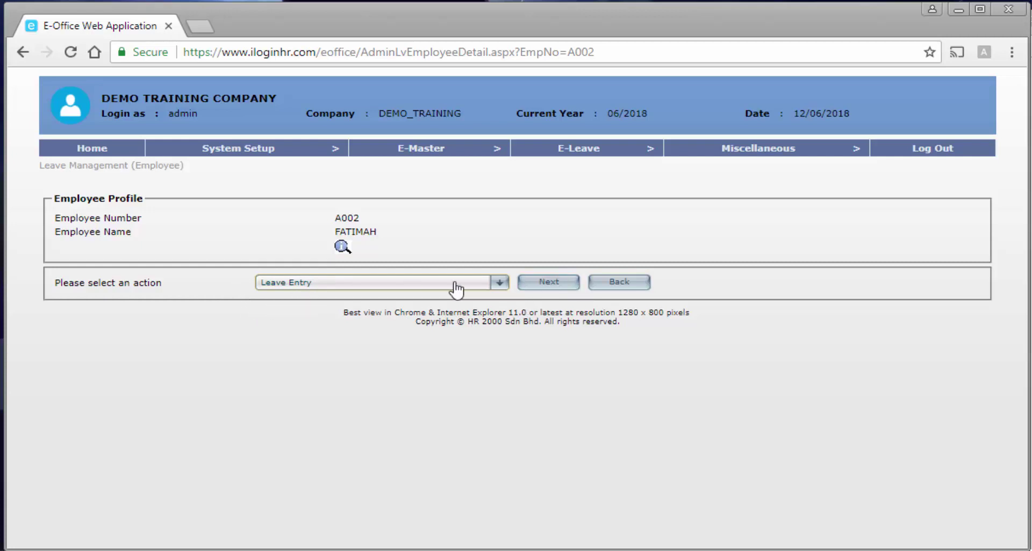
left_click(562, 285)
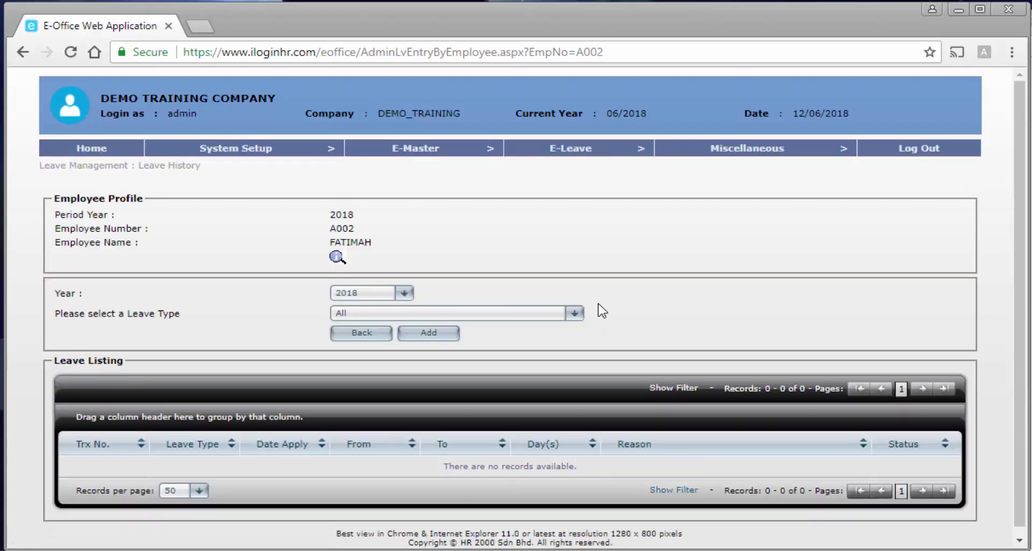
Add a new blank leave record for A002 and bring up the leave type choices.
scroll(602, 310, "down", 1)
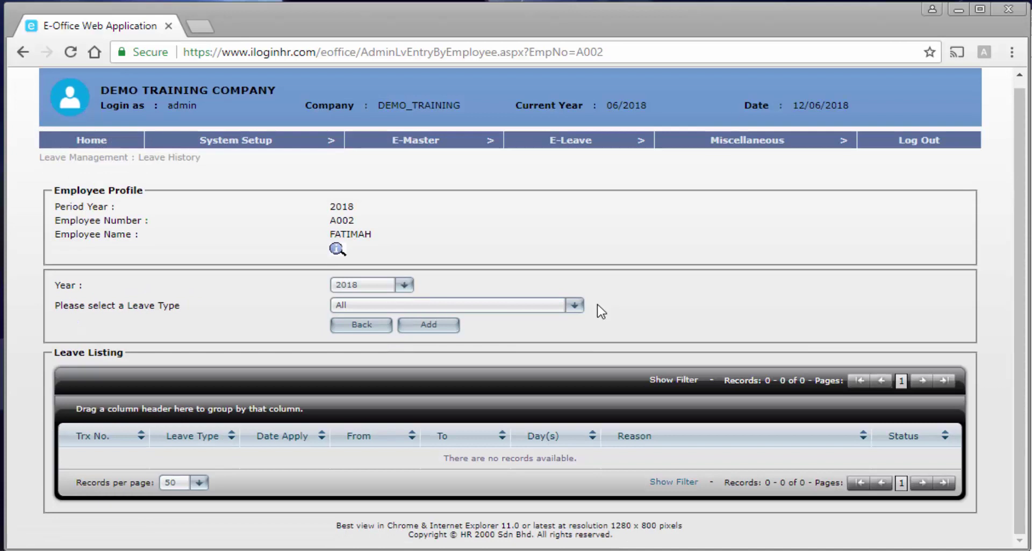
left_click(431, 330)
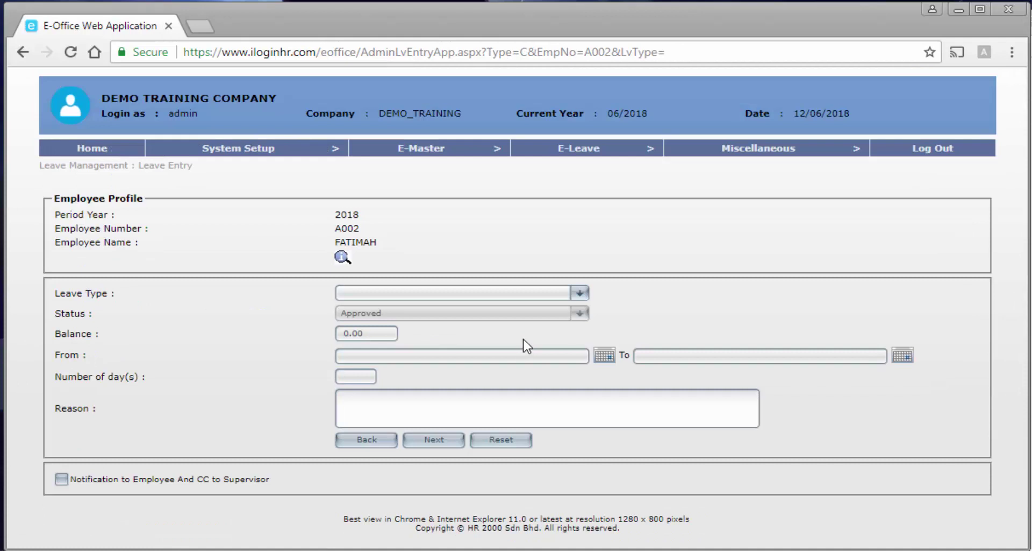
left_click(528, 297)
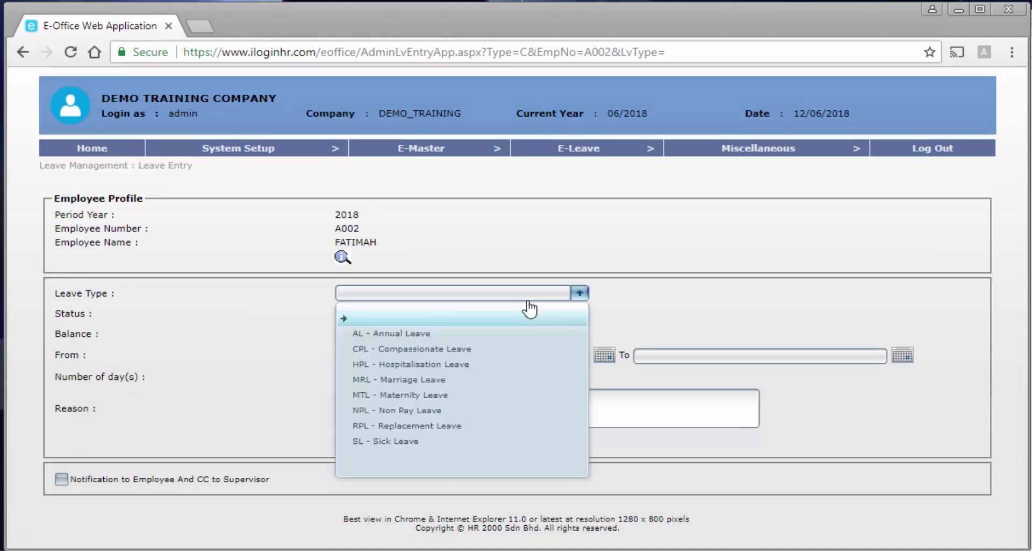
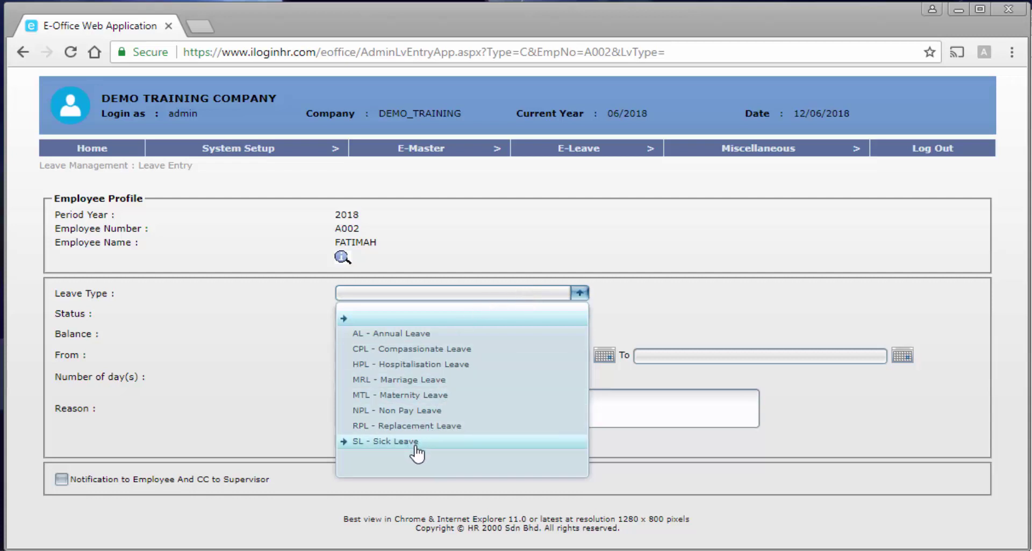
Choose HPL - Hospitalisation Leave from 12/06/2018 to 21/06/2018.
left_click(392, 365)
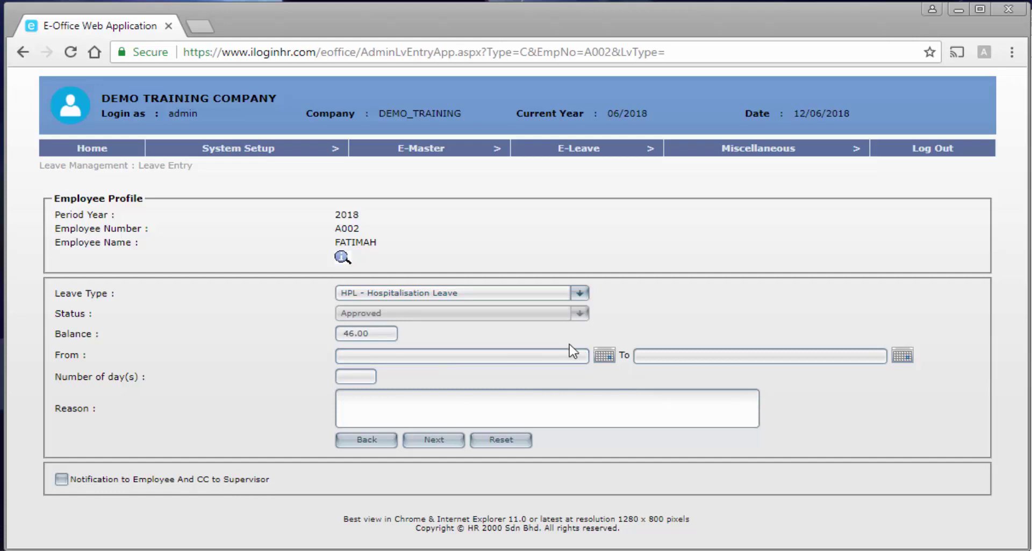
left_click(605, 356)
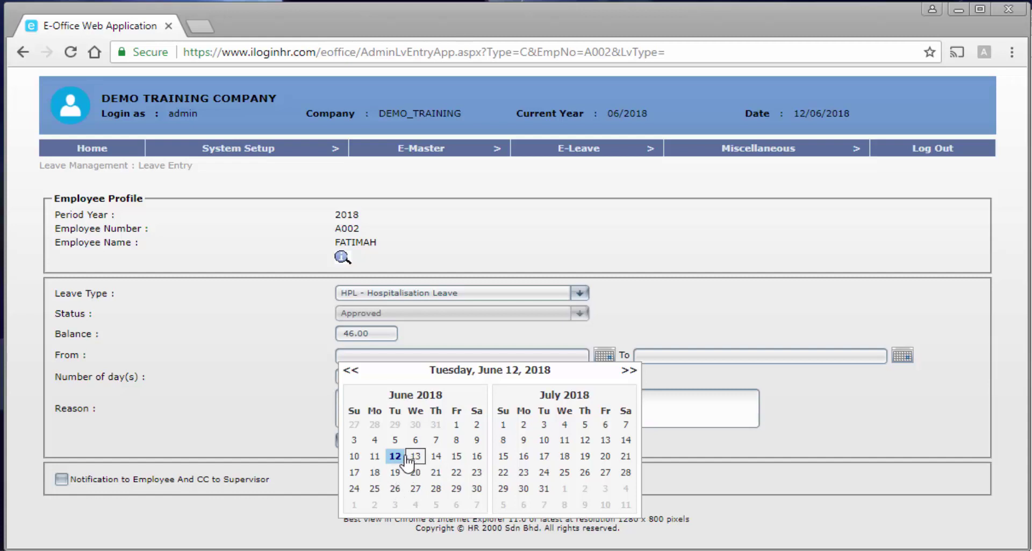
left_click(395, 456)
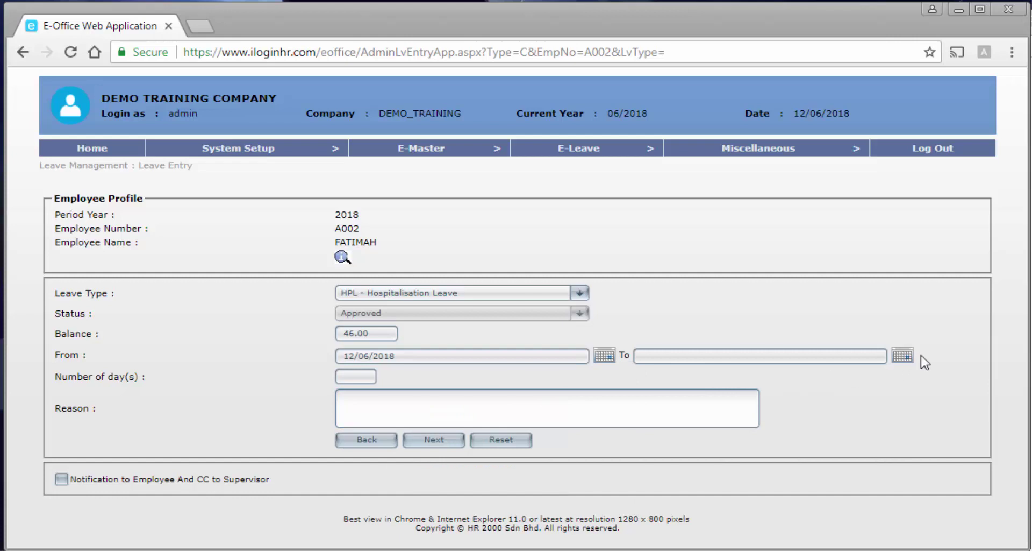
left_click(902, 356)
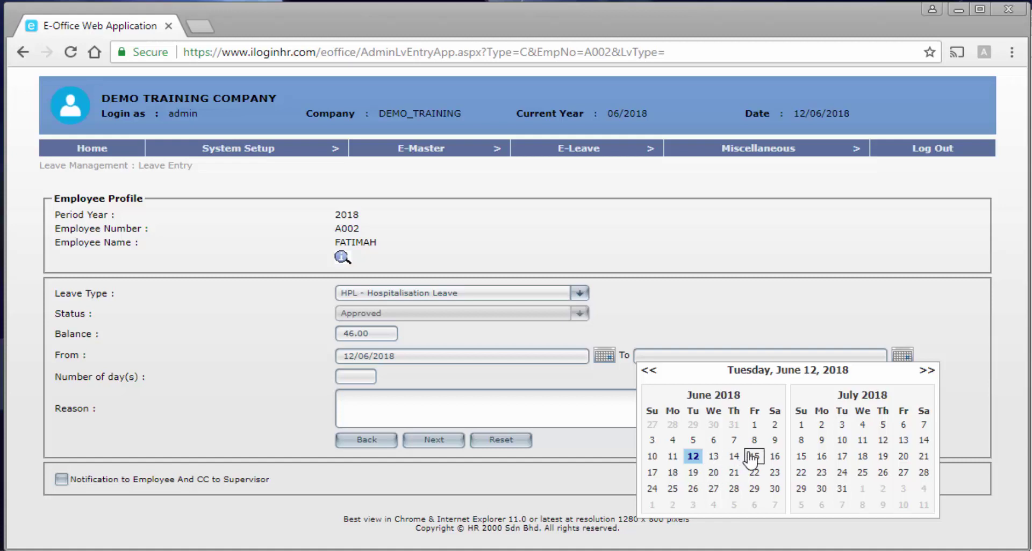
left_click(730, 473)
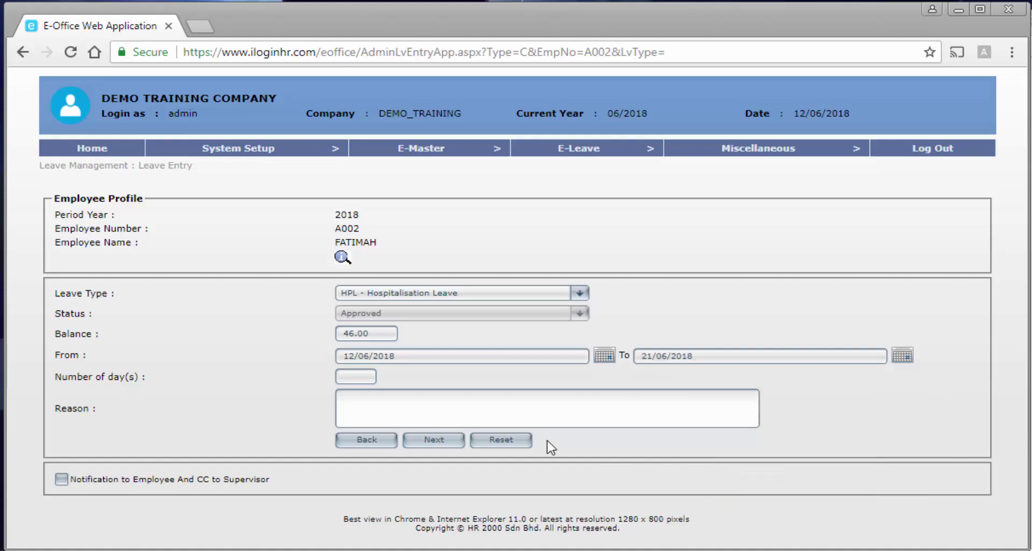
Enter the reason 'Admitted to hospital due to car accident - injured leg.'.
left_click(530, 417)
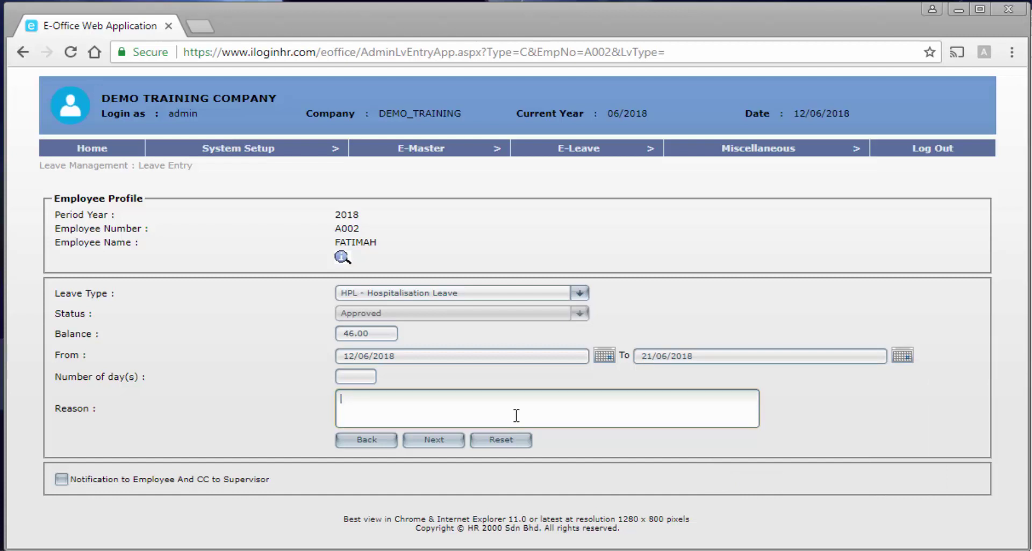
type("sick")
key("BackSpace")
key("BackSpace")
key("BackSpace")
key("BackSpace")
type("Admitted to hospital due to")
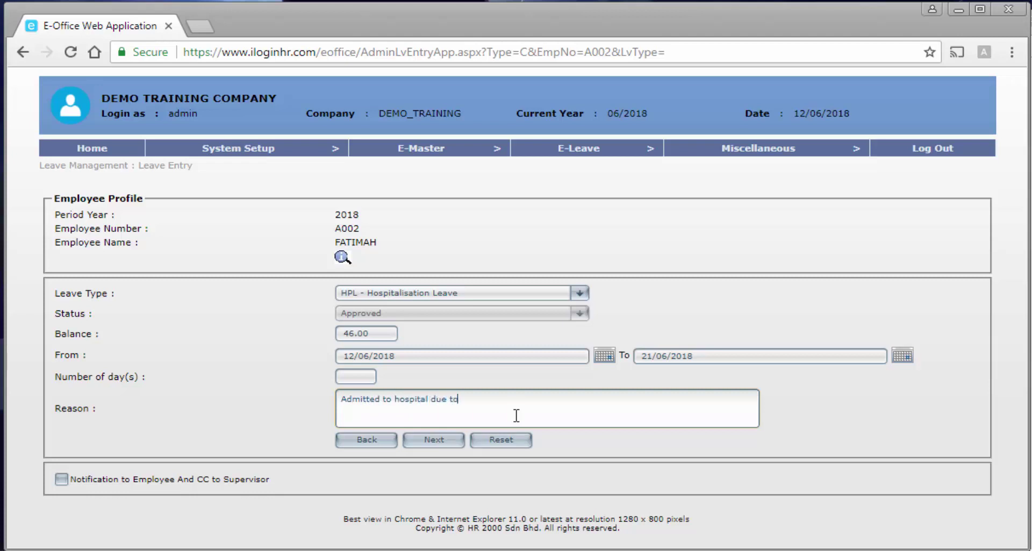
type(" car accident - injured leg.")
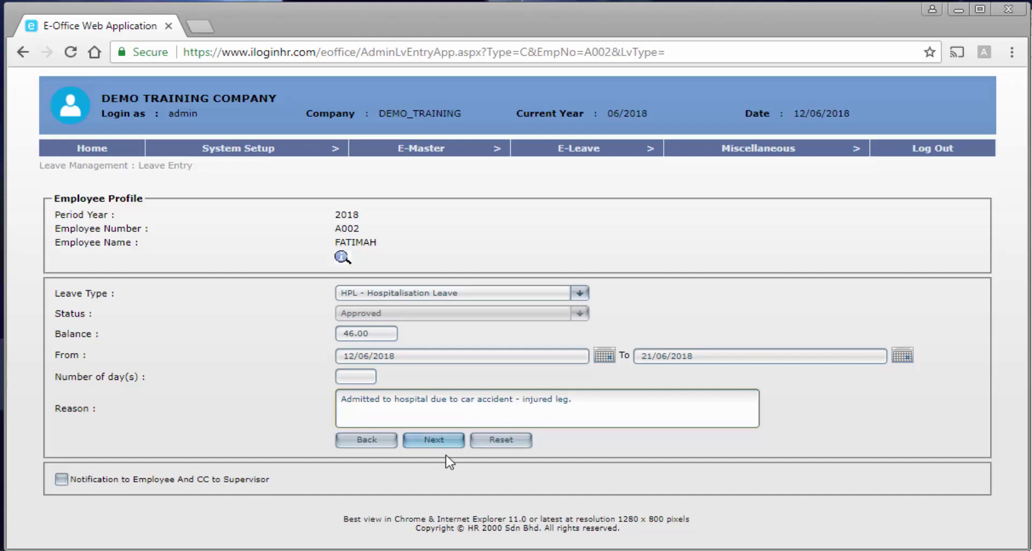
Generate the day breakdown, save the 10-day hospitalisation leave, then return to the action page.
left_click(434, 440)
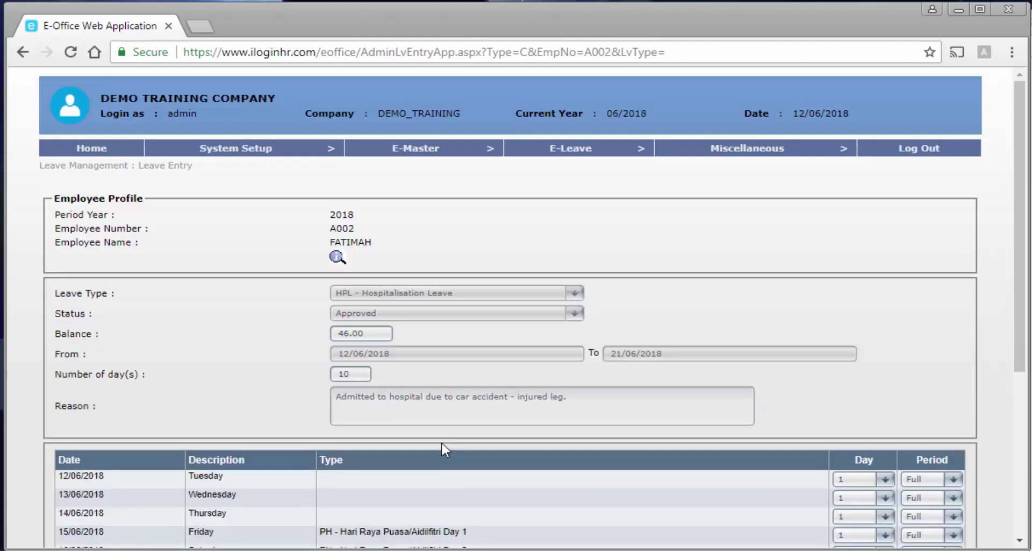
scroll(442, 449, "down", 3)
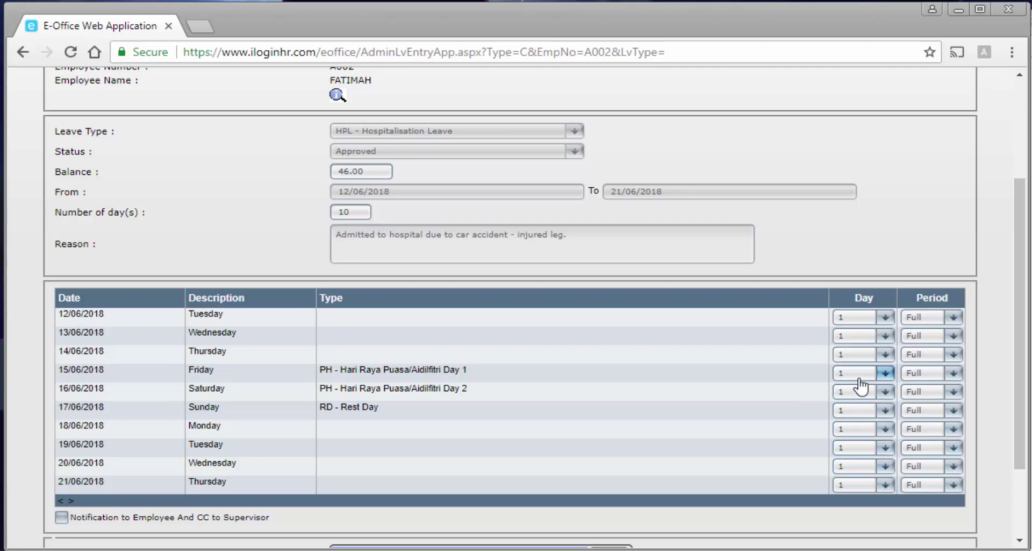
scroll(706, 449, "down", 2)
scroll(706, 449, "down", 1)
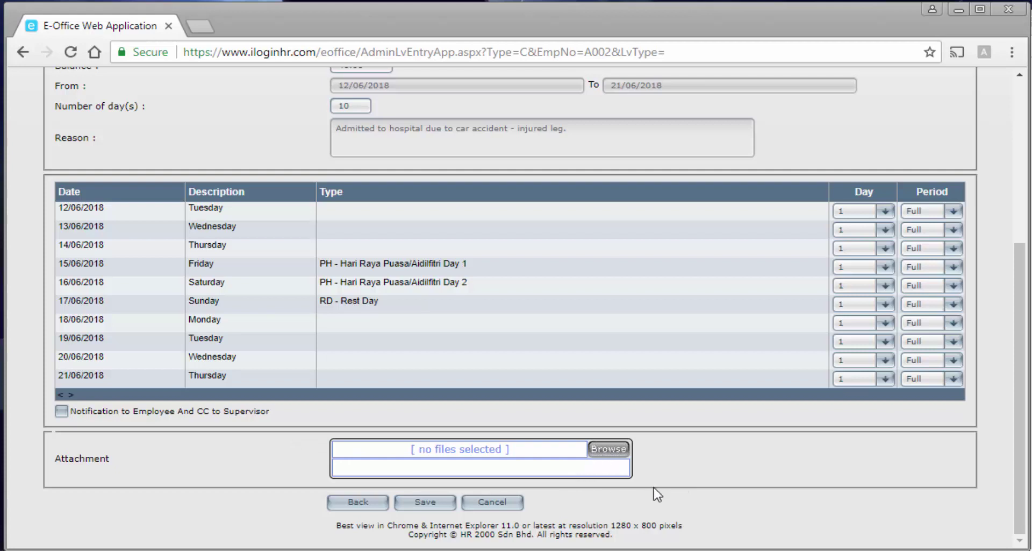
left_click(420, 503)
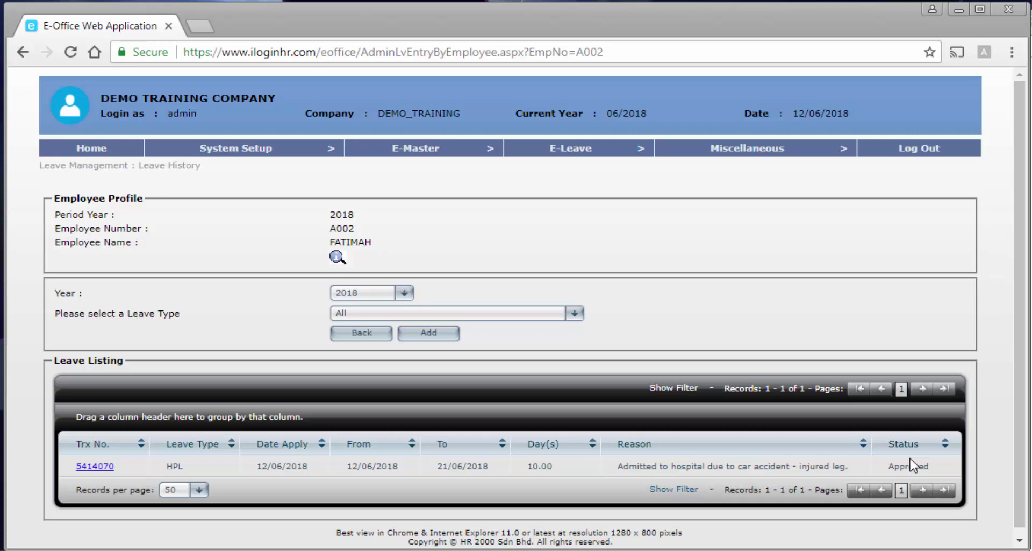
left_click(377, 336)
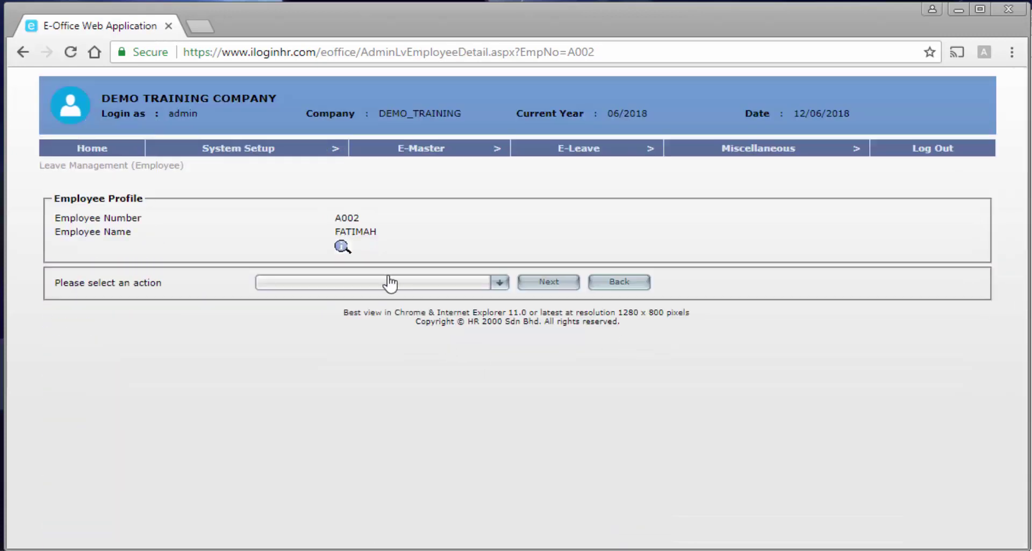
Choose the Leave Adjustment action and select RPL - Replacement Leave as leave type.
left_click(358, 285)
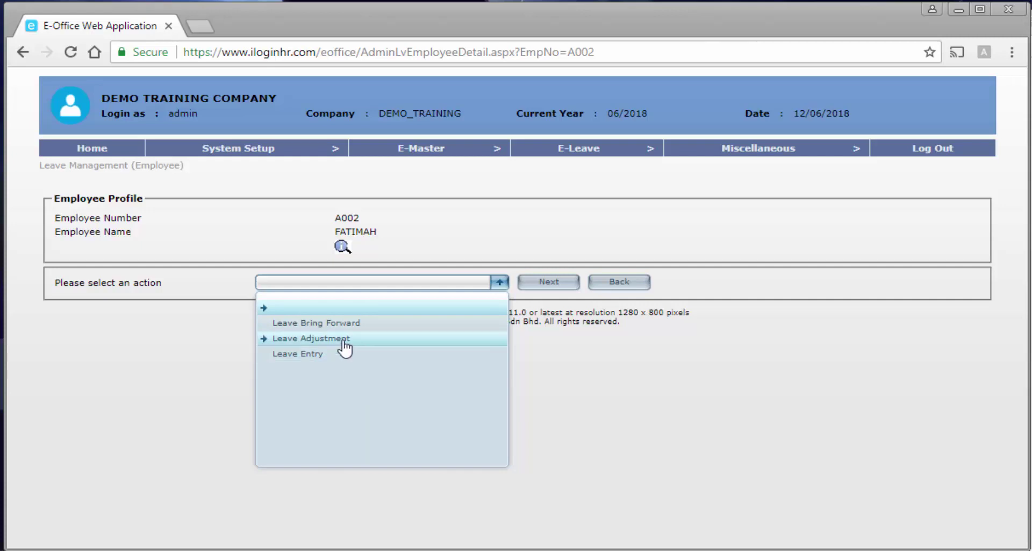
left_click(344, 338)
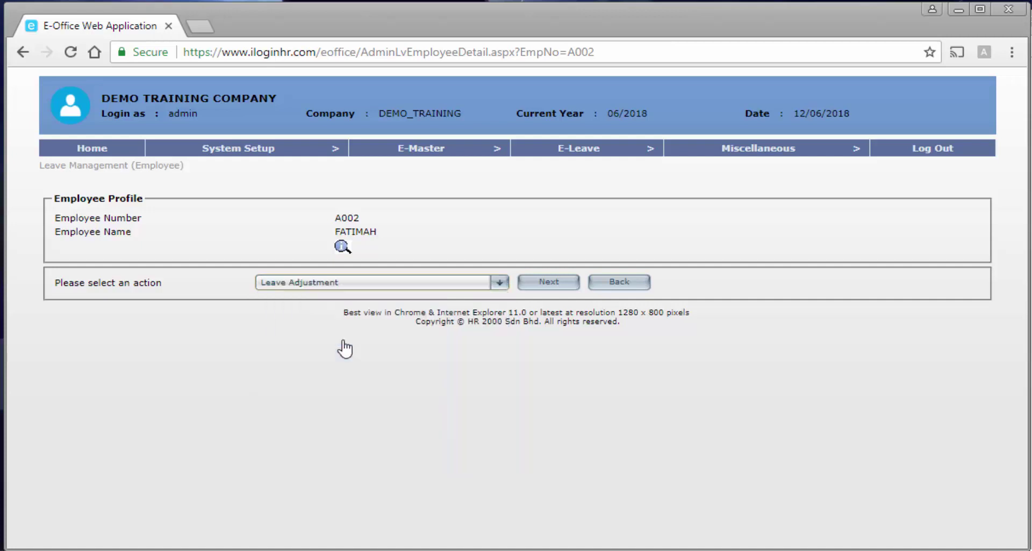
left_click(540, 284)
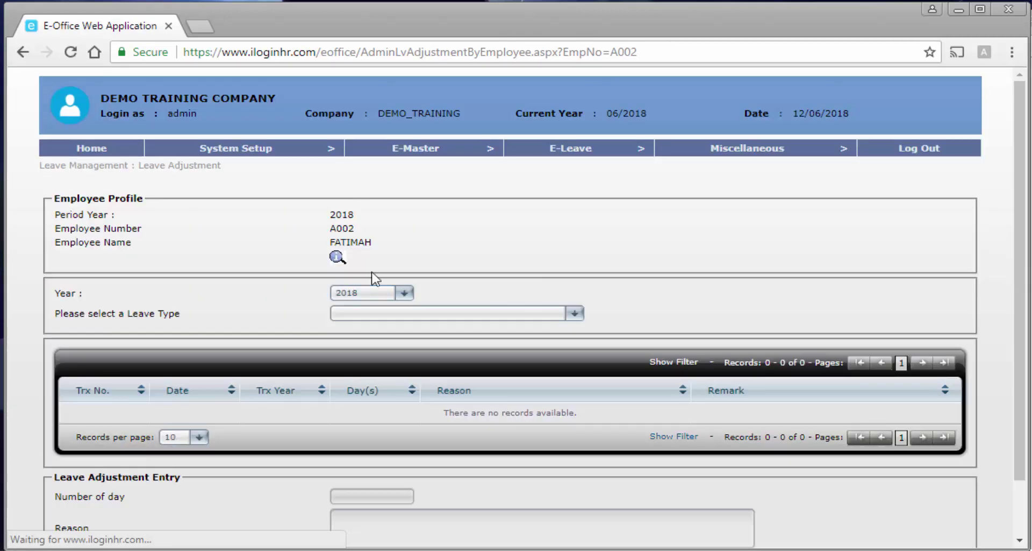
left_click(454, 317)
left_click(435, 450)
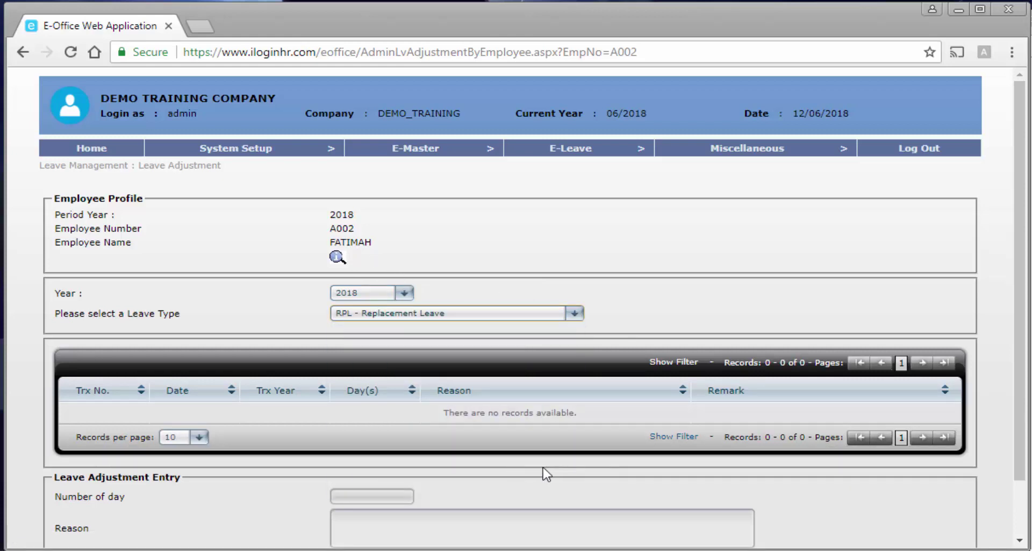
scroll(569, 473, "down", 2)
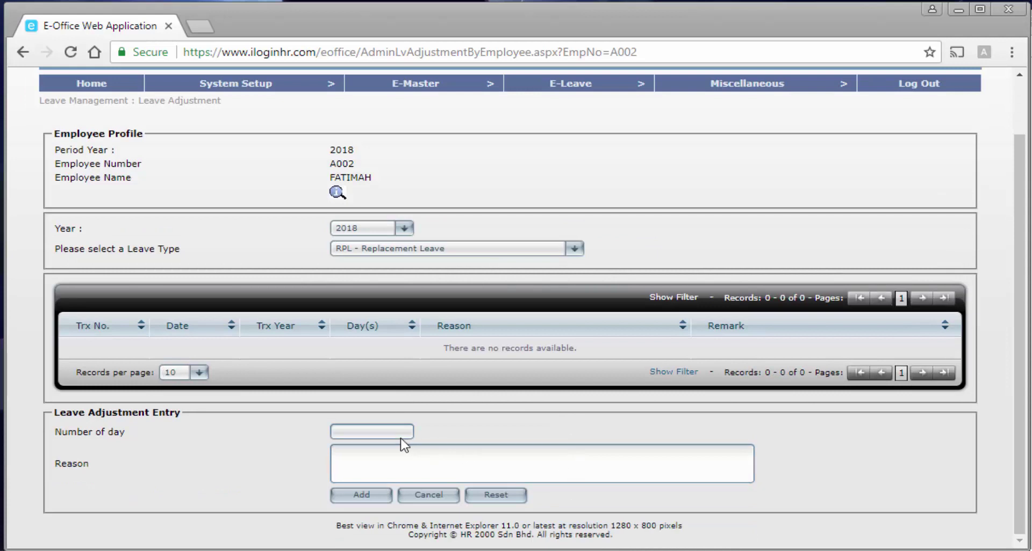
Add a 1-day Replacement Leave adjustment for working rest day 10/06/2018 due to ABC event, then cancel out.
left_click(371, 428)
type("1")
left_click(383, 460)
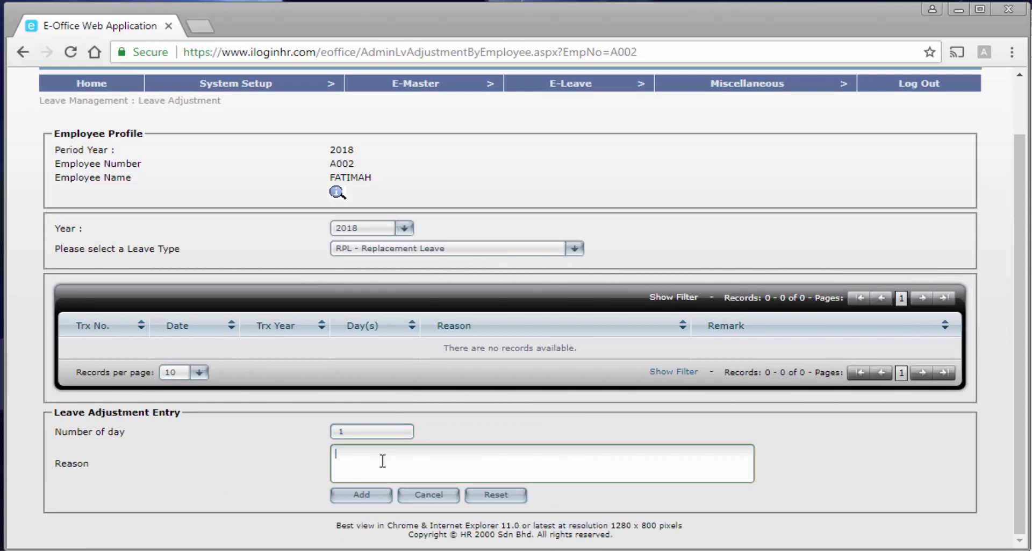
type("work on the rest")
type("10/06/2018")
left_click(407, 454)
type("rest day")
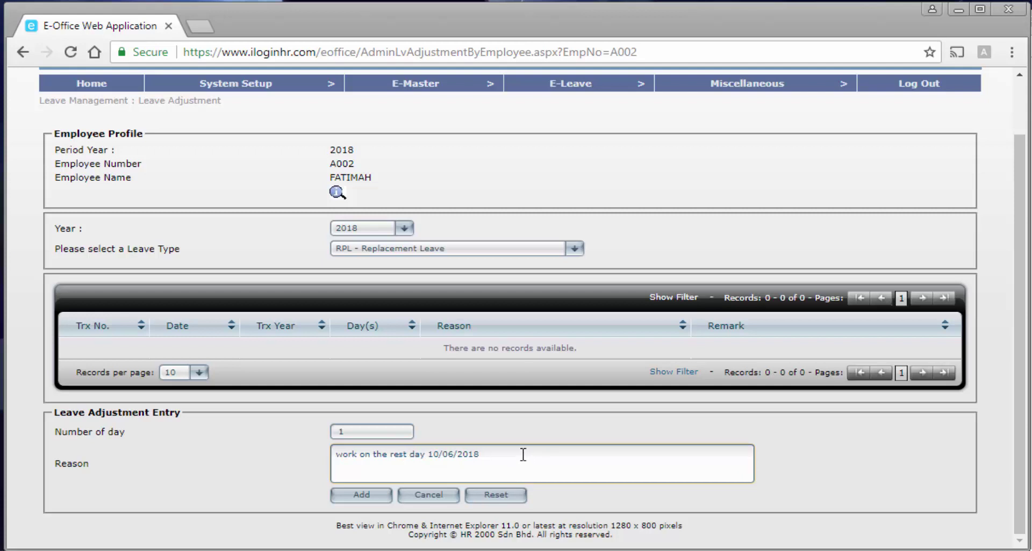
type("due ABC event.")
left_click(375, 502)
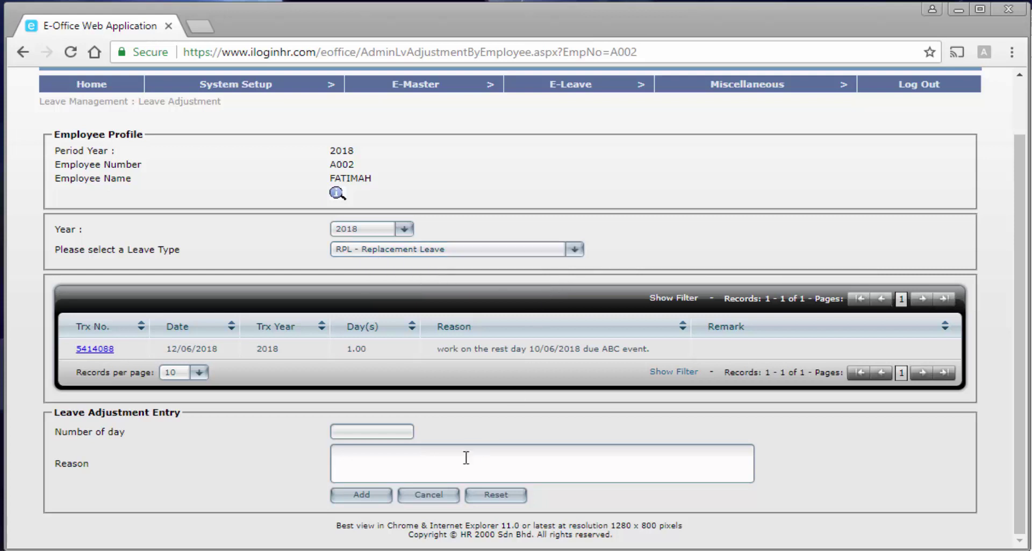
left_click(441, 498)
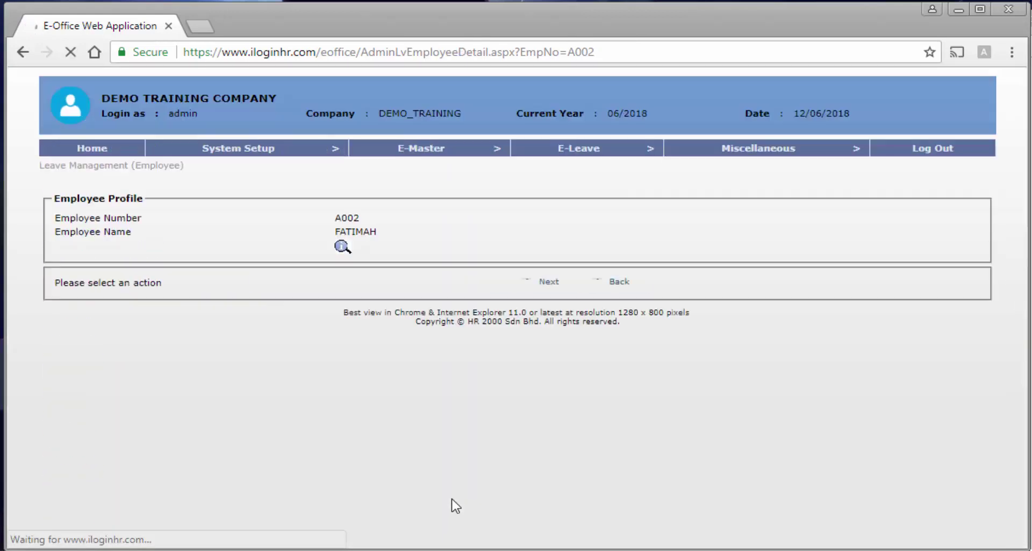
Switch to the Leave Bring Forward action for the employee's 2018 balances.
left_click(421, 288)
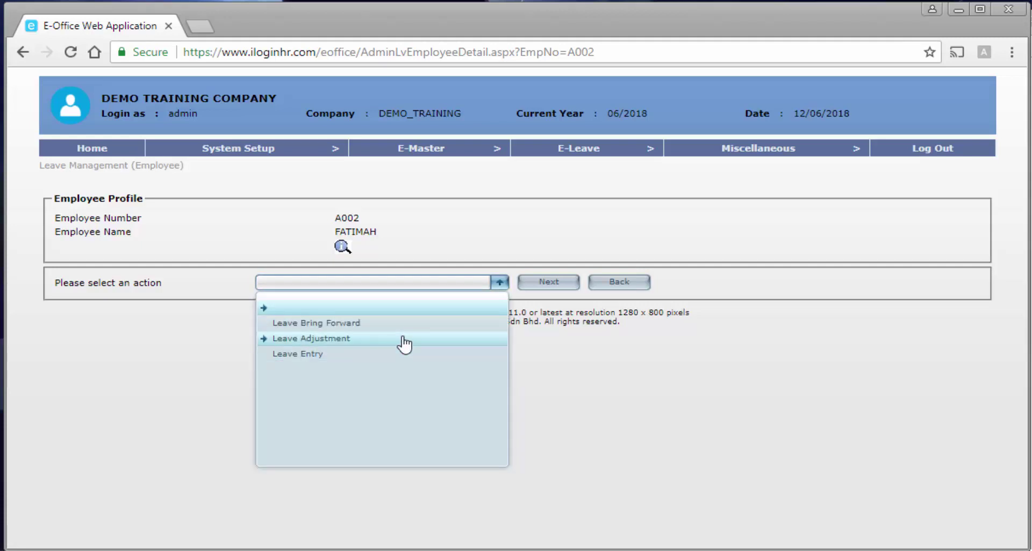
left_click(369, 323)
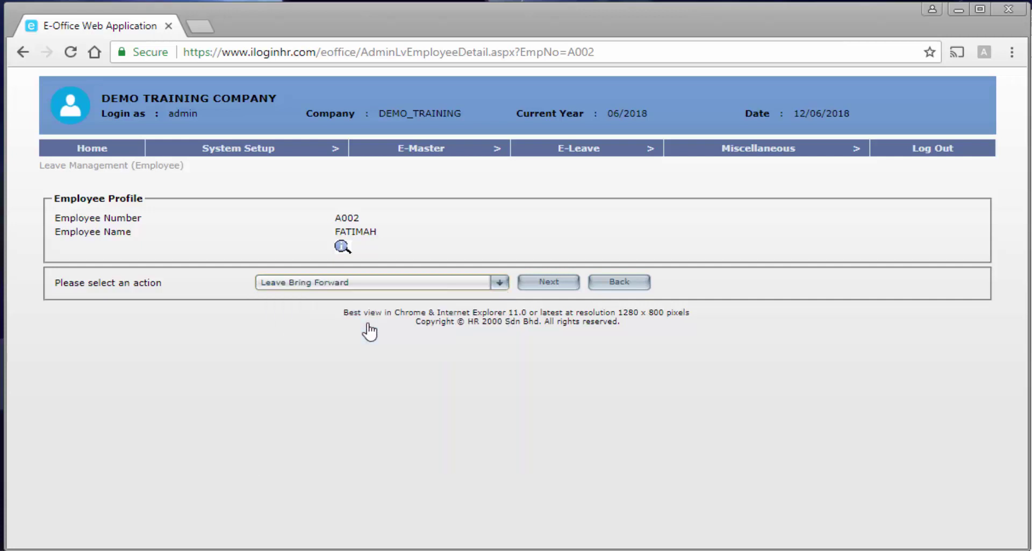
left_click(561, 285)
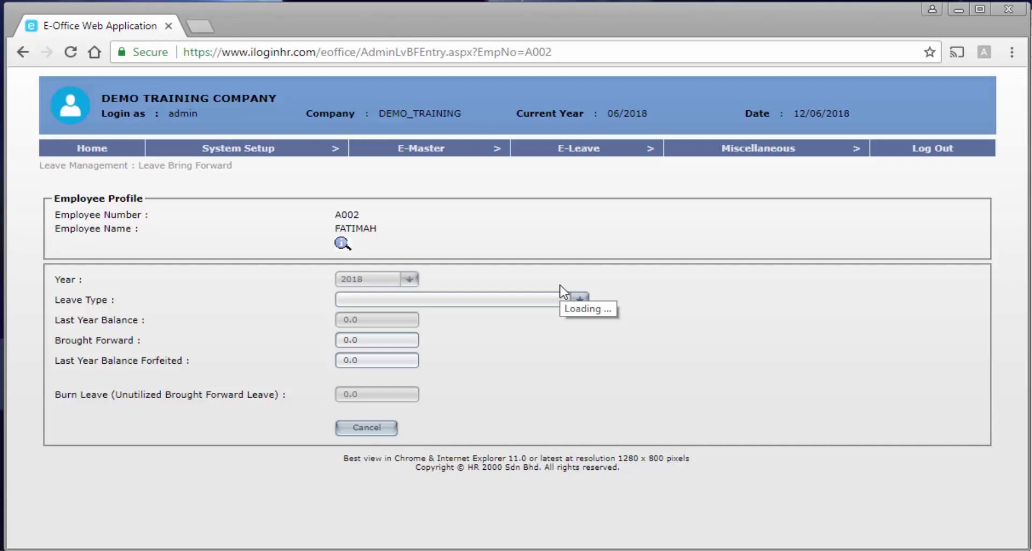
left_click(501, 301)
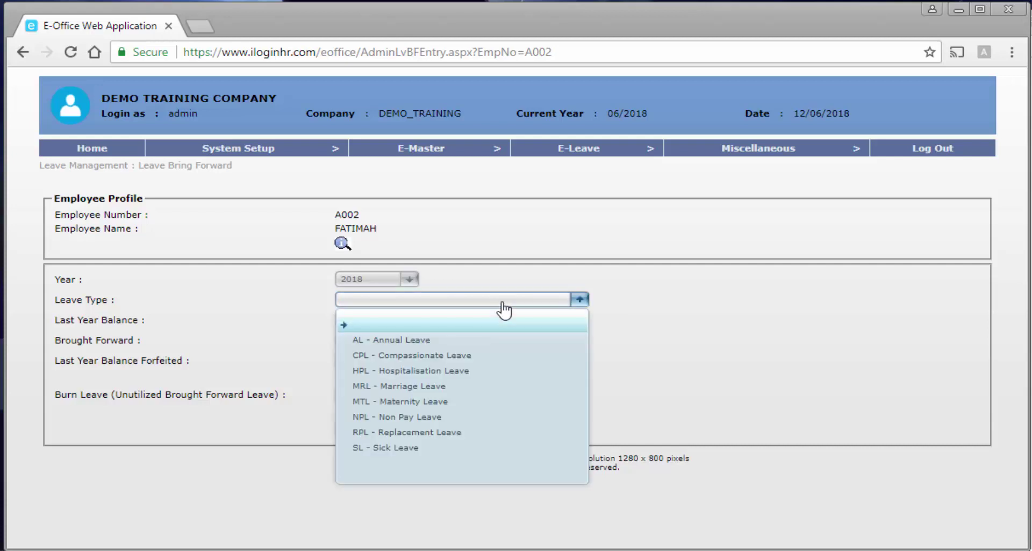
Bring forward 5 days of Annual Leave for 2018 and save it.
left_click(397, 339)
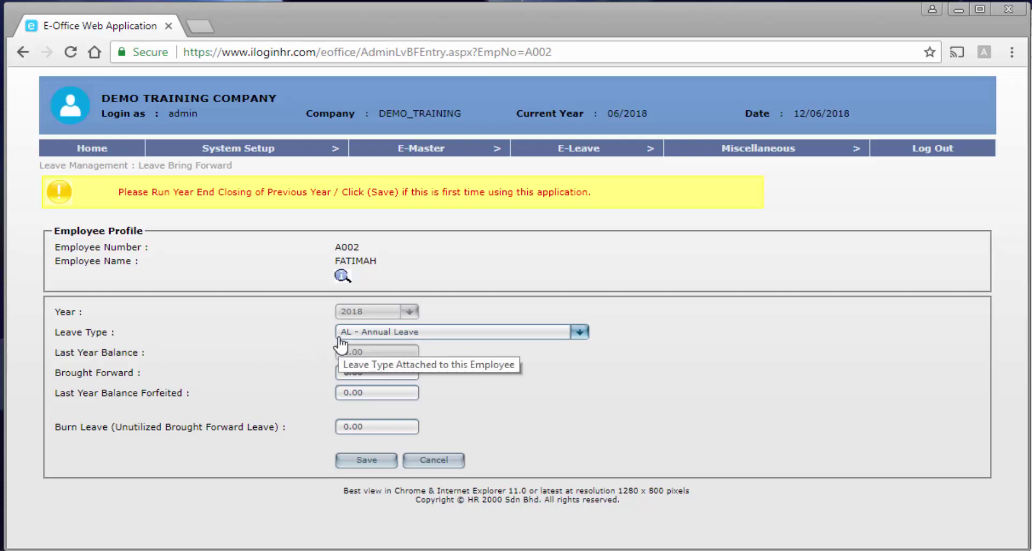
left_click_drag(376, 374, 307, 375)
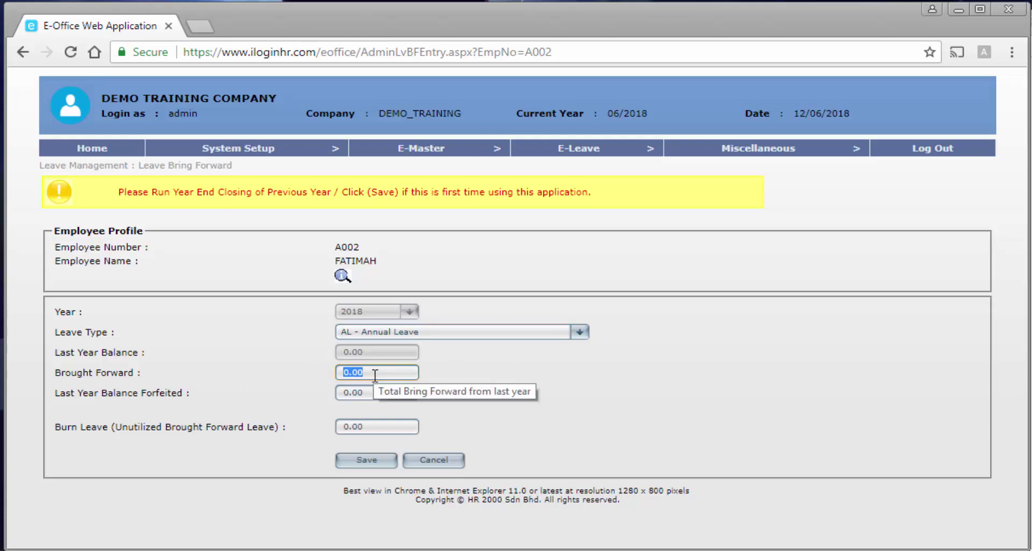
type("5")
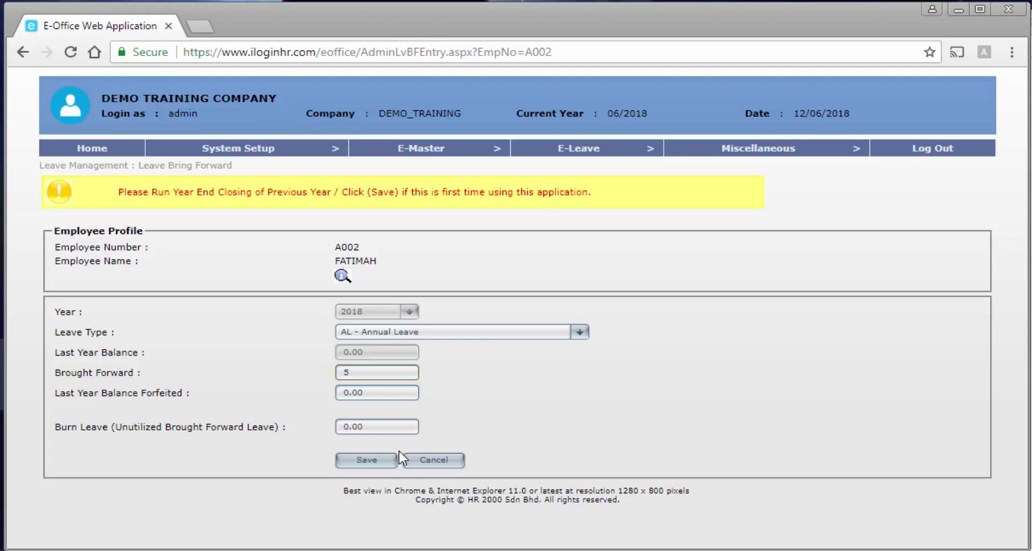
left_click(369, 463)
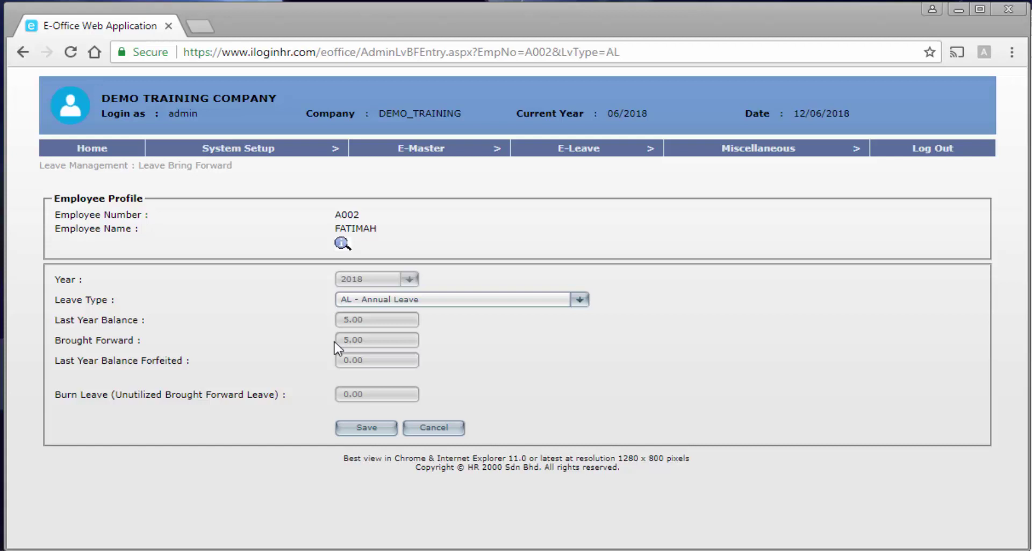
Abandon the bring-forward record and go to E-Leave > Leave Management > Batch : Leave Entry.
left_click(453, 428)
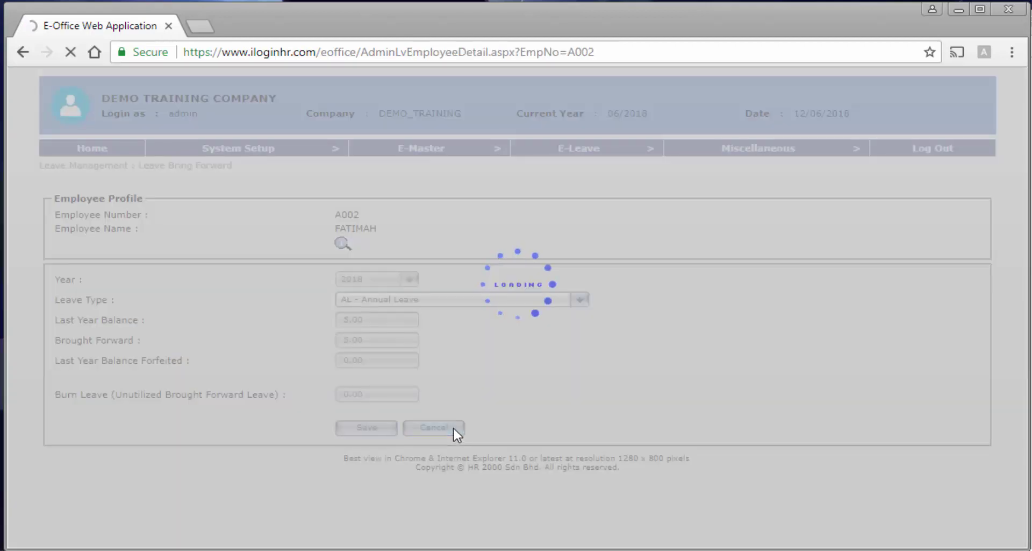
left_click(357, 284)
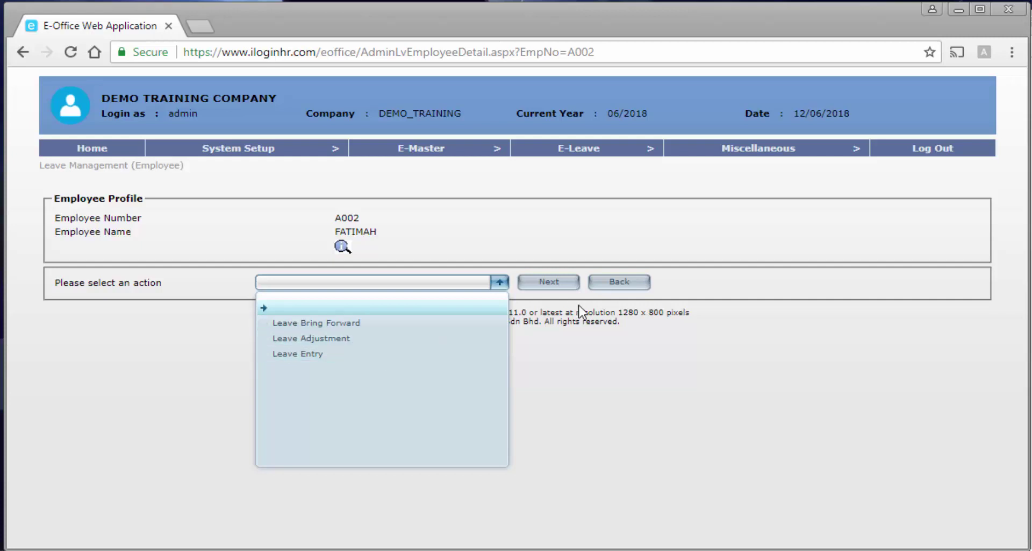
left_click(621, 283)
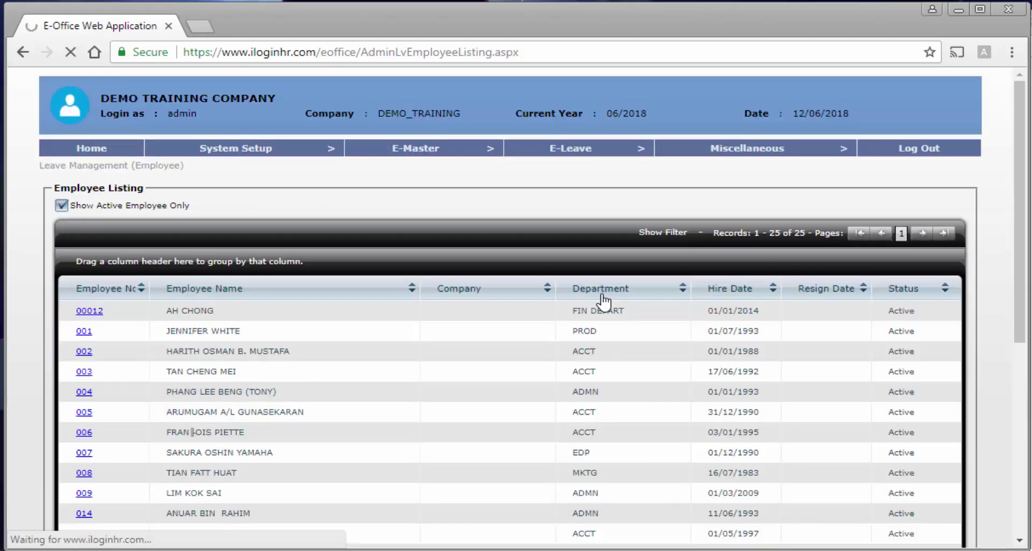
mouse_move(569, 144)
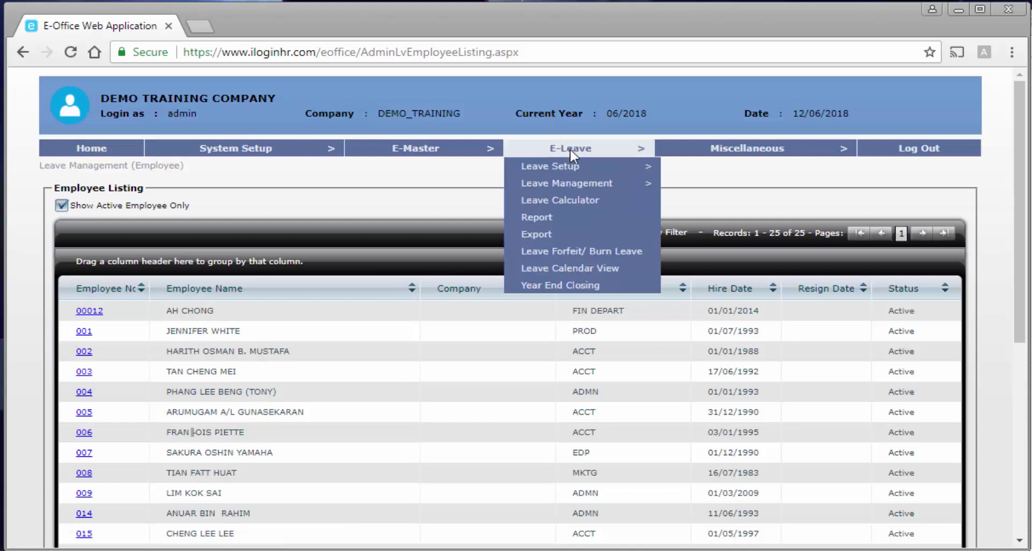
mouse_move(582, 184)
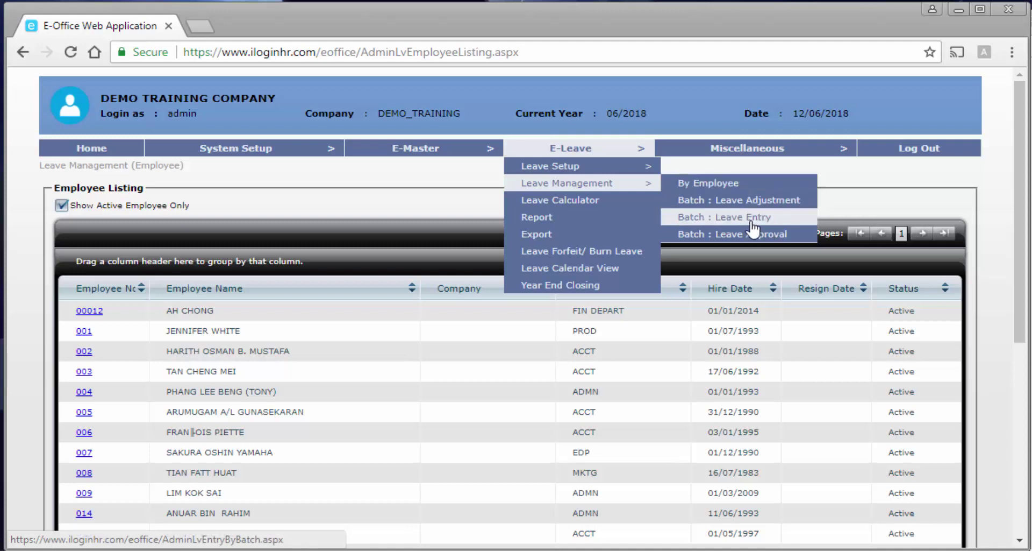
left_click(775, 219)
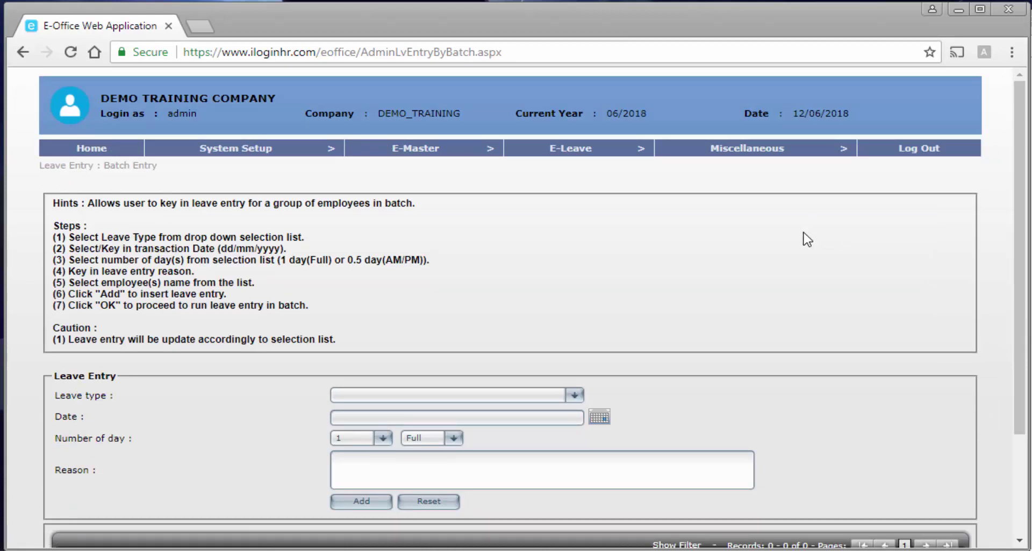
Set the batch entry to AL - Annual Leave on 18/06/2018.
scroll(807, 239, "down", 3)
scroll(806, 238, "up", 2)
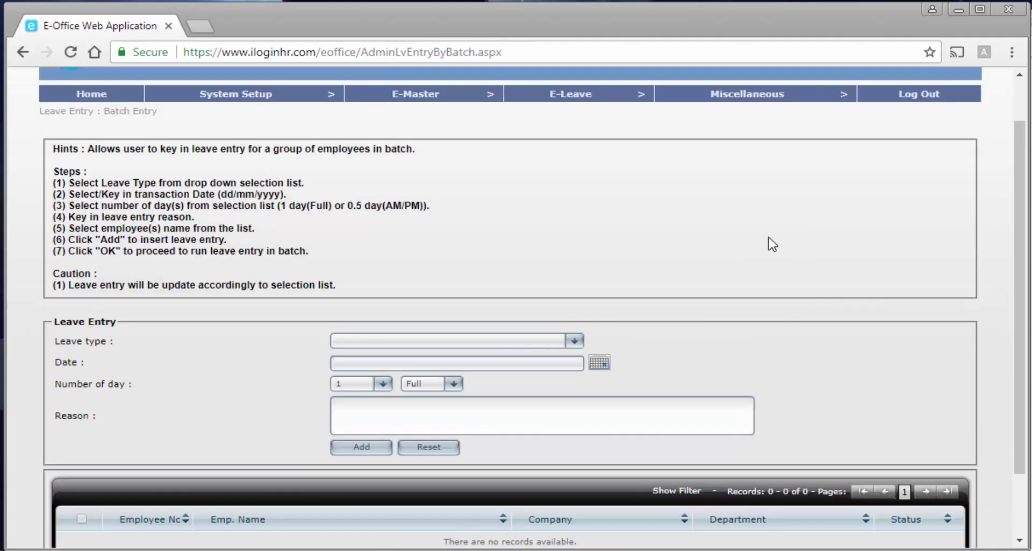
left_click(525, 344)
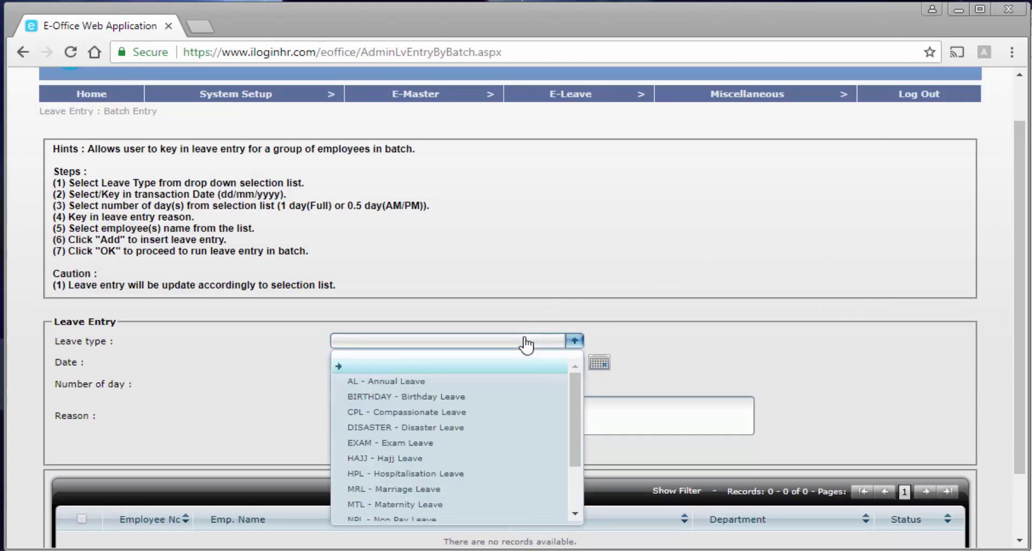
left_click(422, 381)
scroll(629, 408, "down", 2)
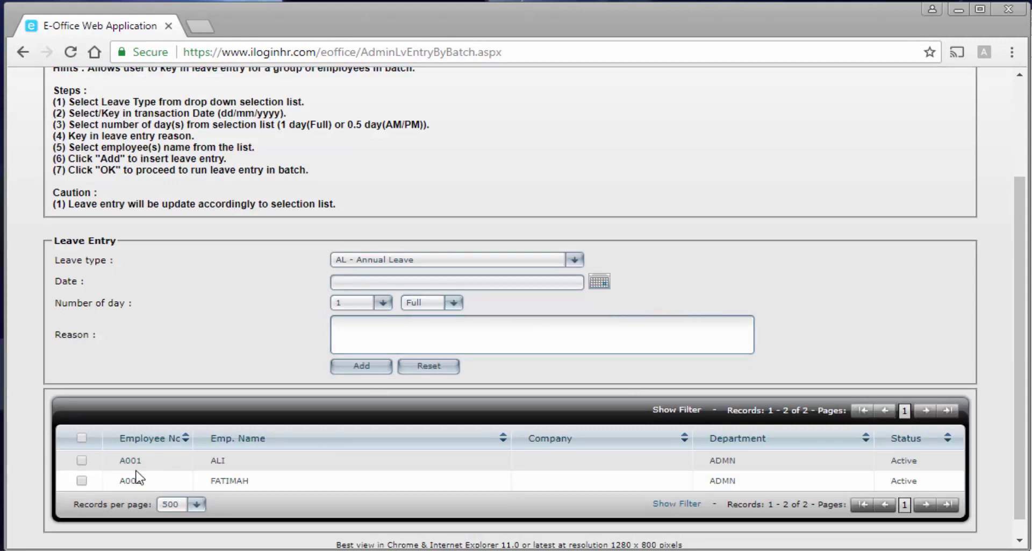
left_click(602, 283)
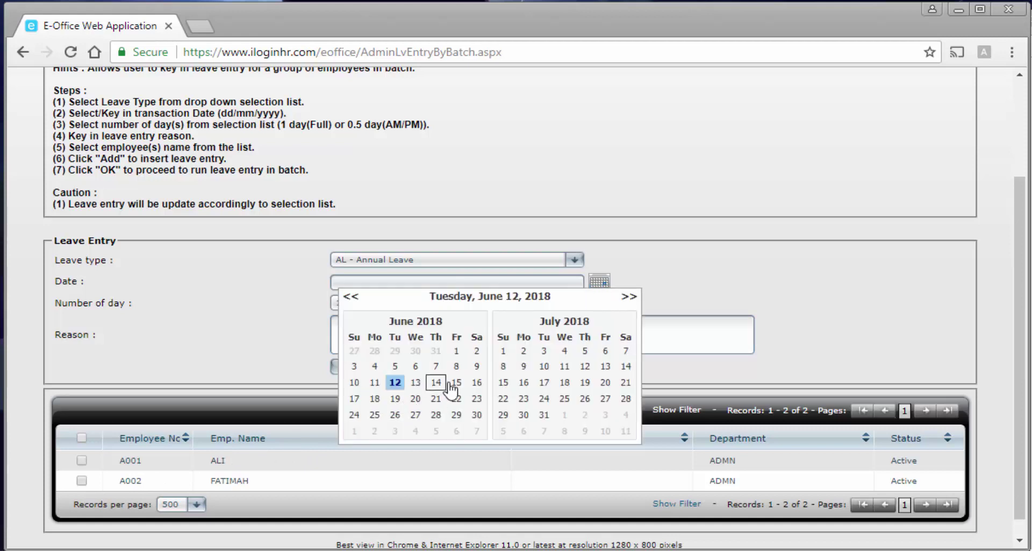
left_click(382, 398)
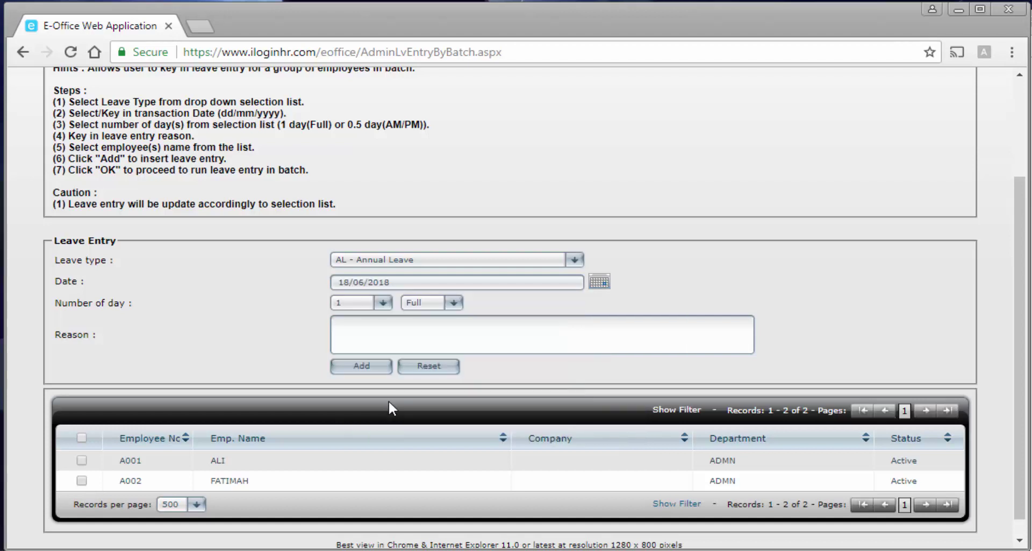
Enter the reason 'Raya celebration' and tick both employees A001 and A002.
left_click(405, 334)
type("Raya cel")
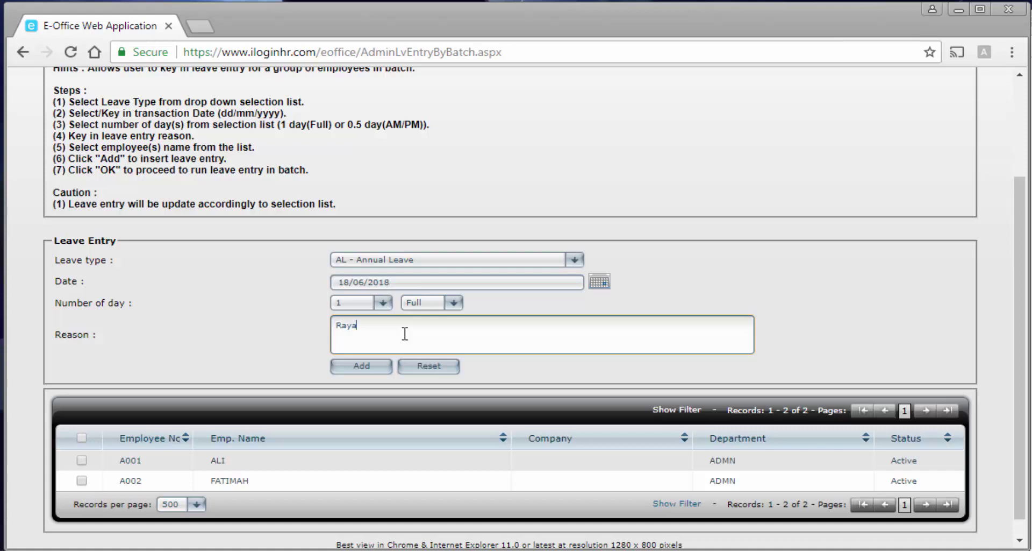
type("ebration")
left_click(81, 438)
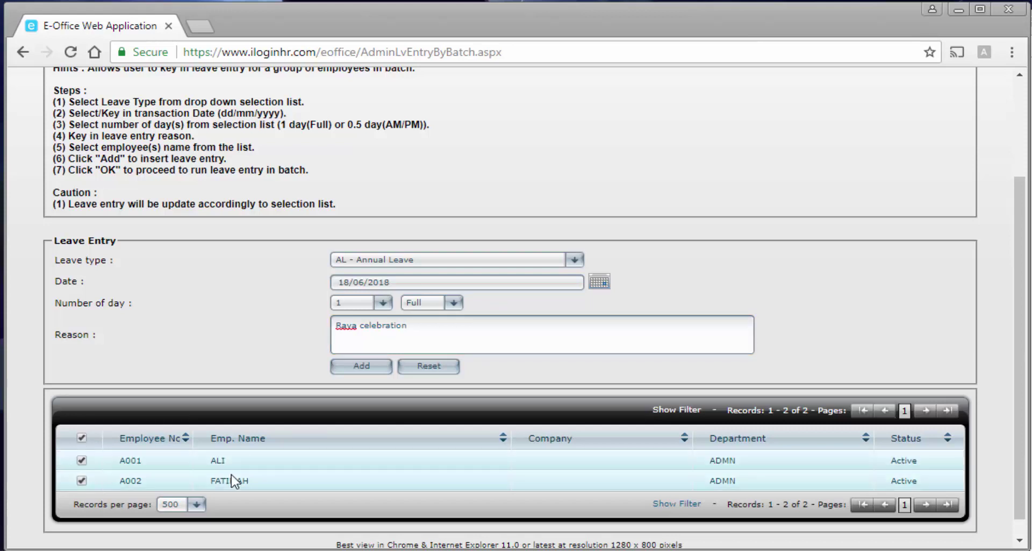
scroll(161, 334, "up", 2)
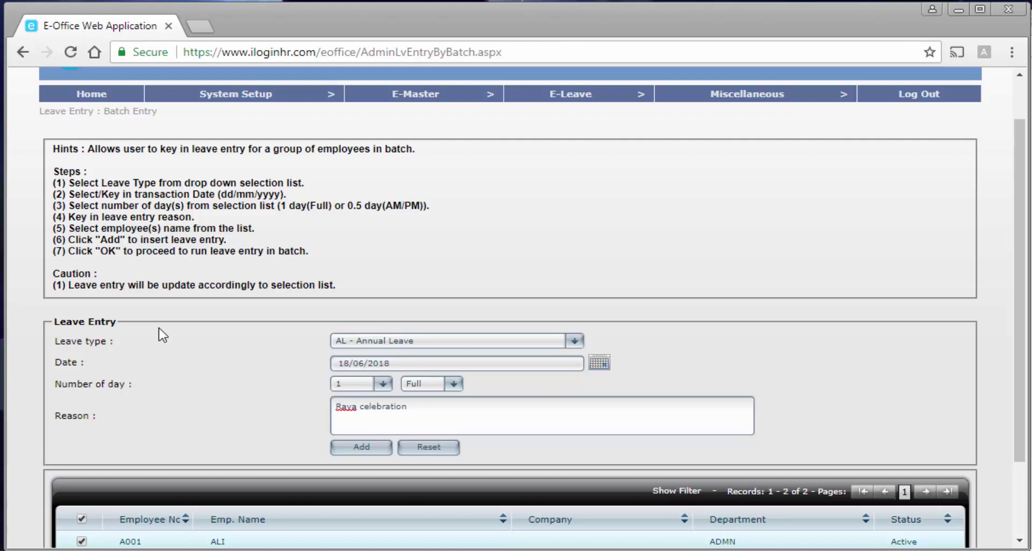
scroll(225, 399, "down", 2)
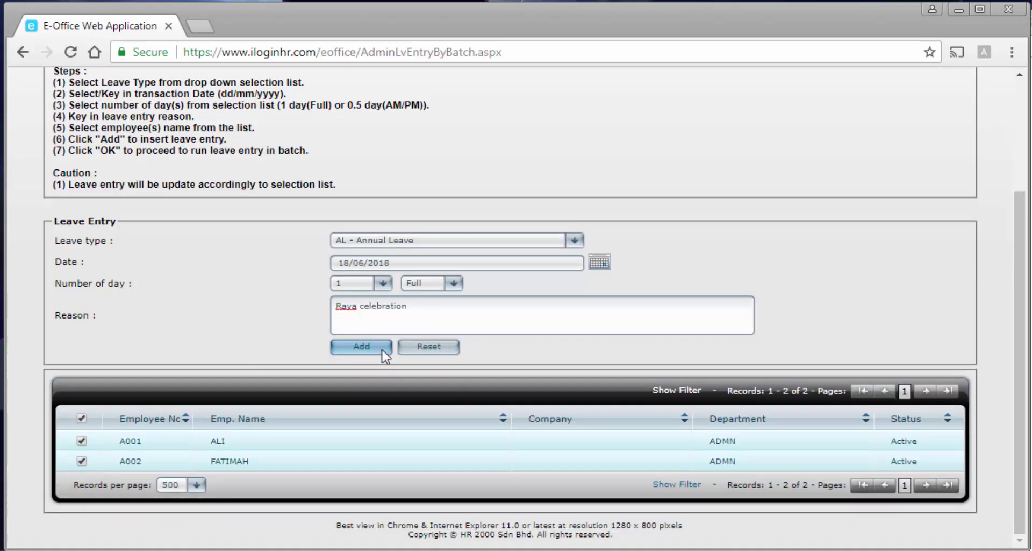
Reset the Batch Leave Entry form so the leave type and reason are empty.
left_click(429, 346)
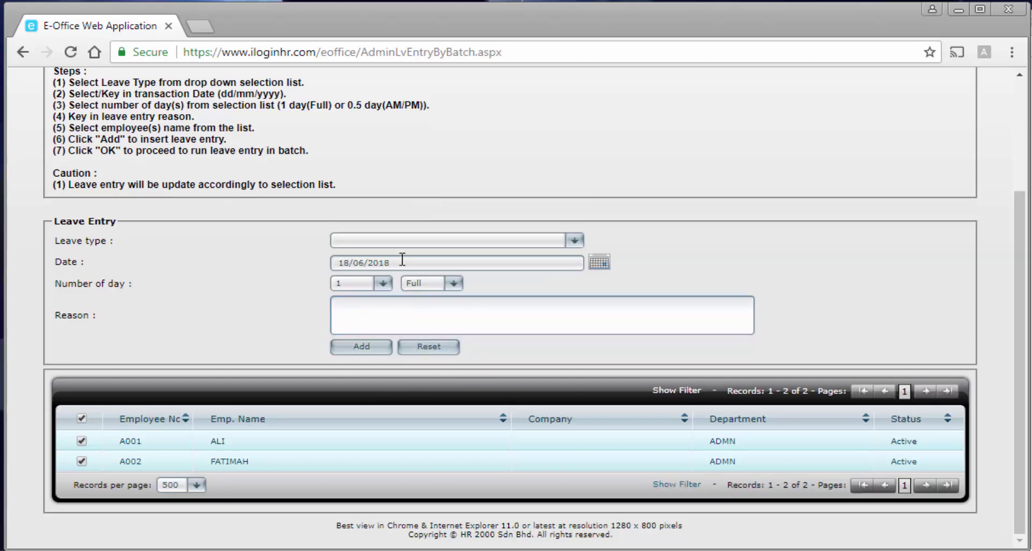
scroll(410, 343, "up", 3)
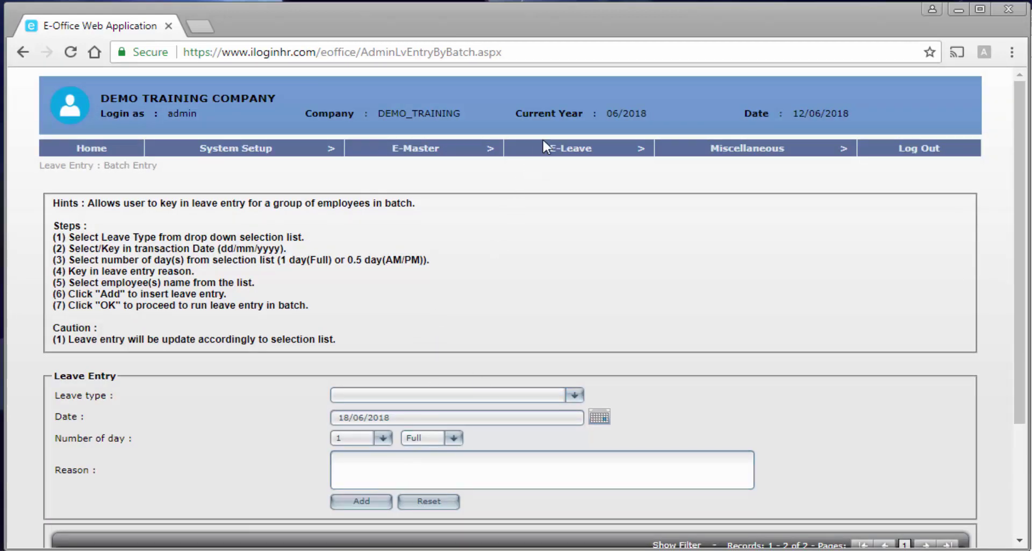
mouse_move(554, 150)
mouse_move(574, 187)
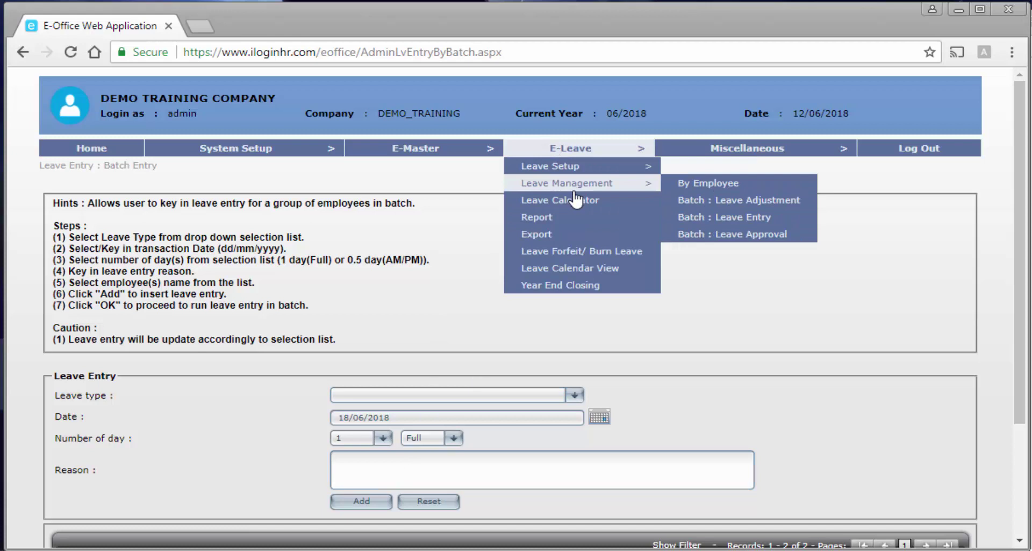
On Batch : Leave Adjustment, set RPL, 1 day, reason 'Work ing on Rest Day 05/05/2018 due DEF event.'.
left_click(718, 205)
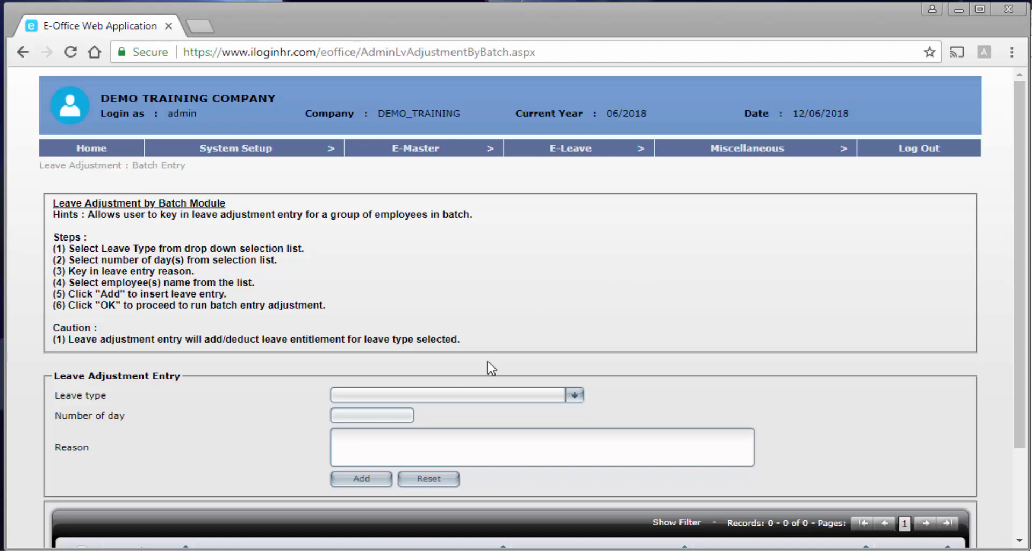
left_click(484, 394)
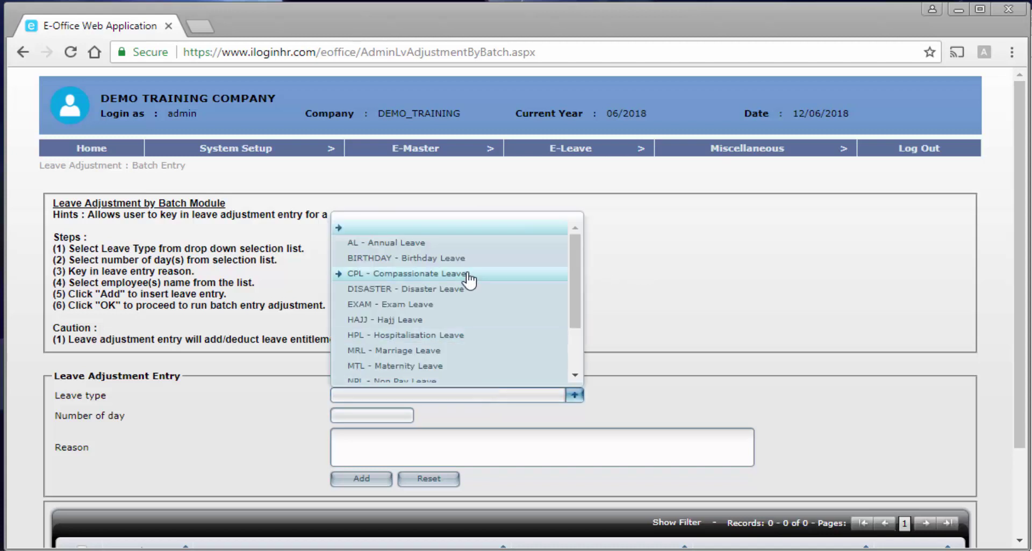
scroll(471, 272, "down", 2)
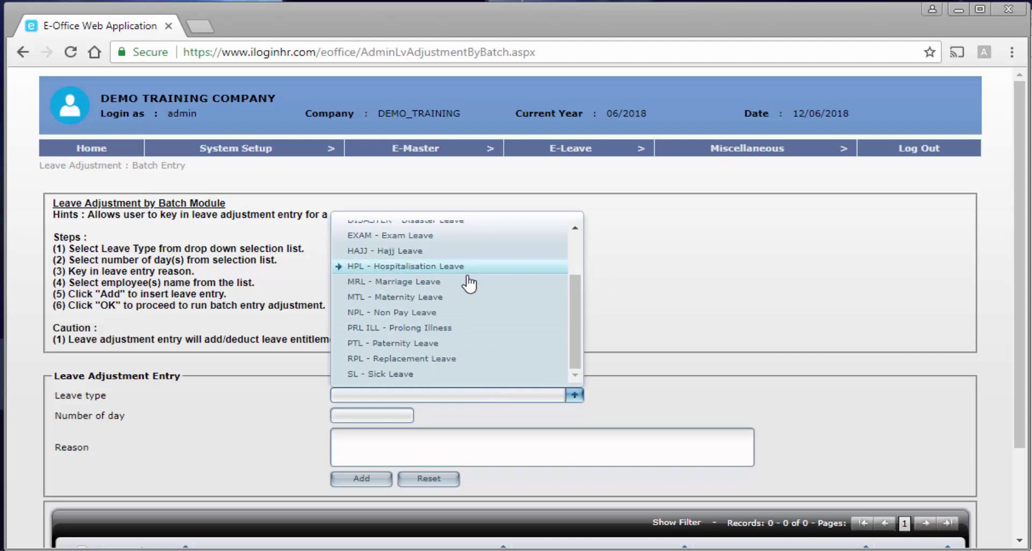
left_click(473, 361)
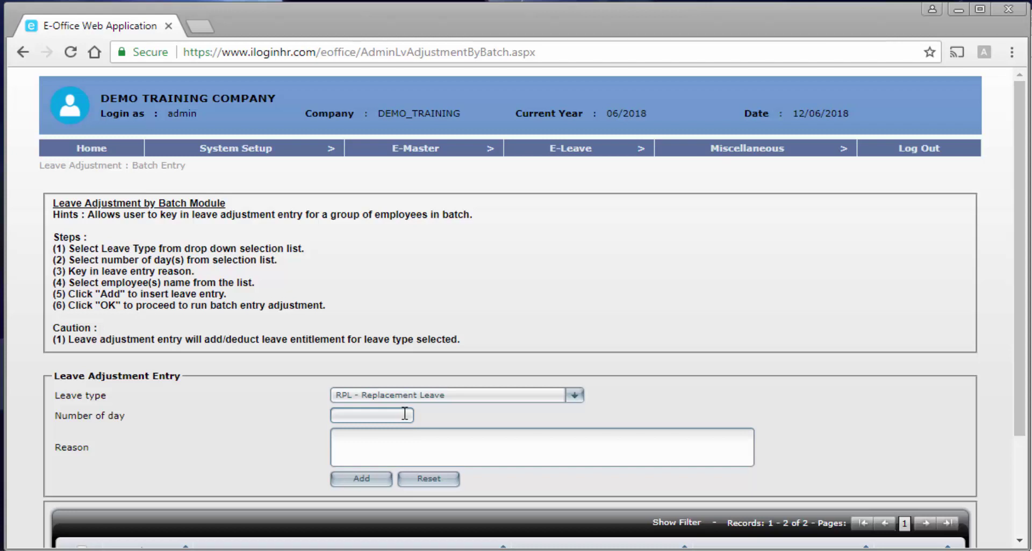
left_click(404, 414)
type("1")
left_click(512, 454)
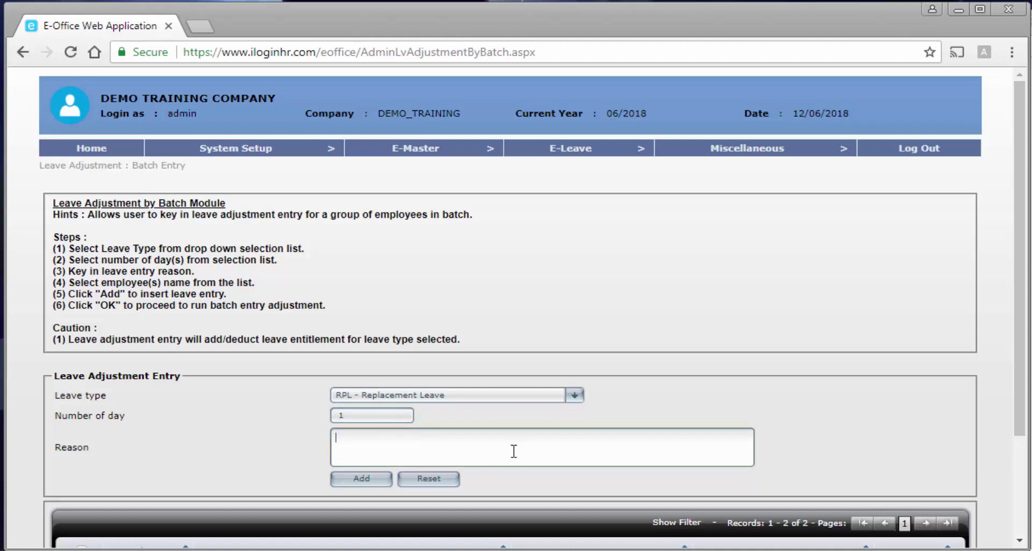
type("Work ")
type("ing on Rest Day 05/05/")
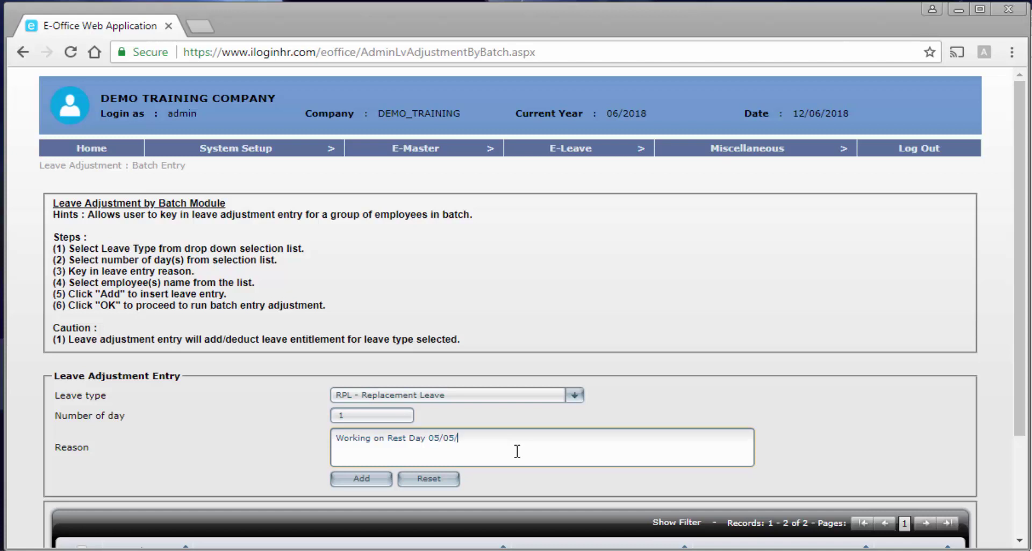
type("2018")
type(" due DEF event.")
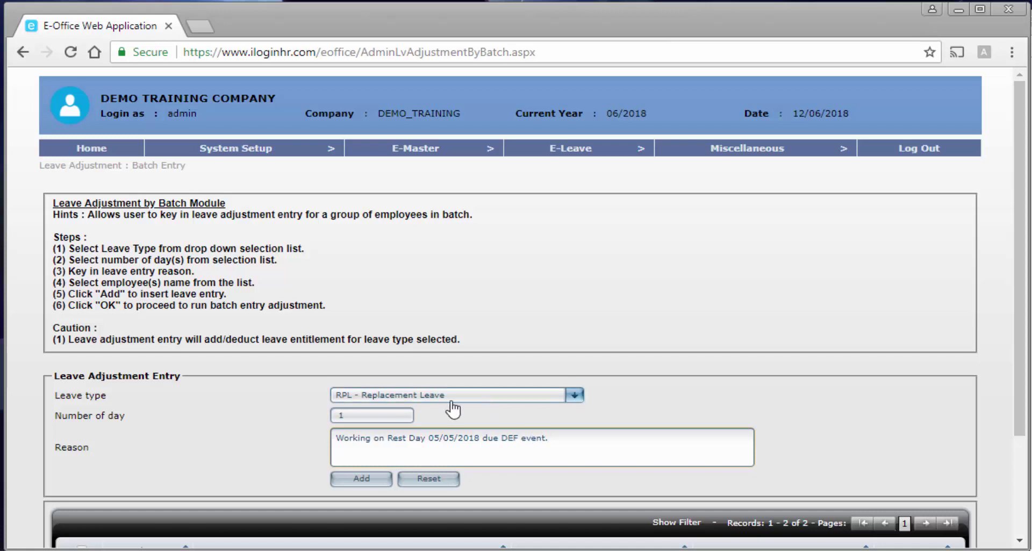
Tick both employees and run the batch adjustment, confirming with OK.
scroll(490, 417, "down", 3)
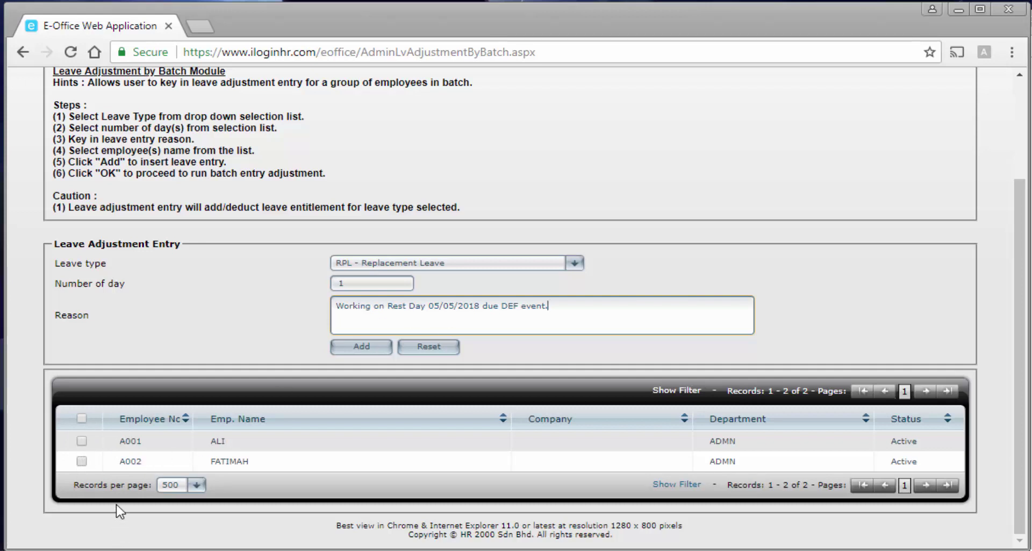
left_click(82, 418)
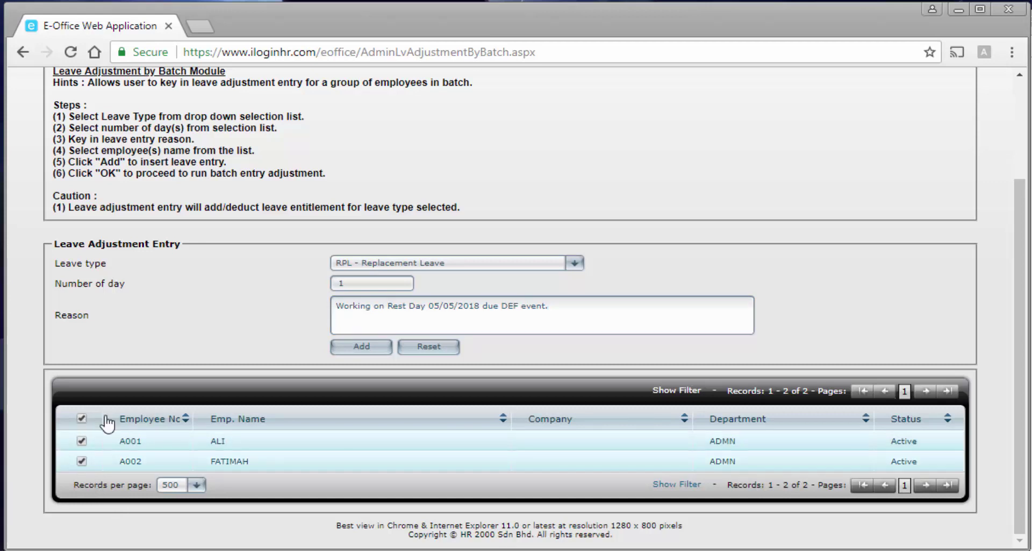
left_click(353, 348)
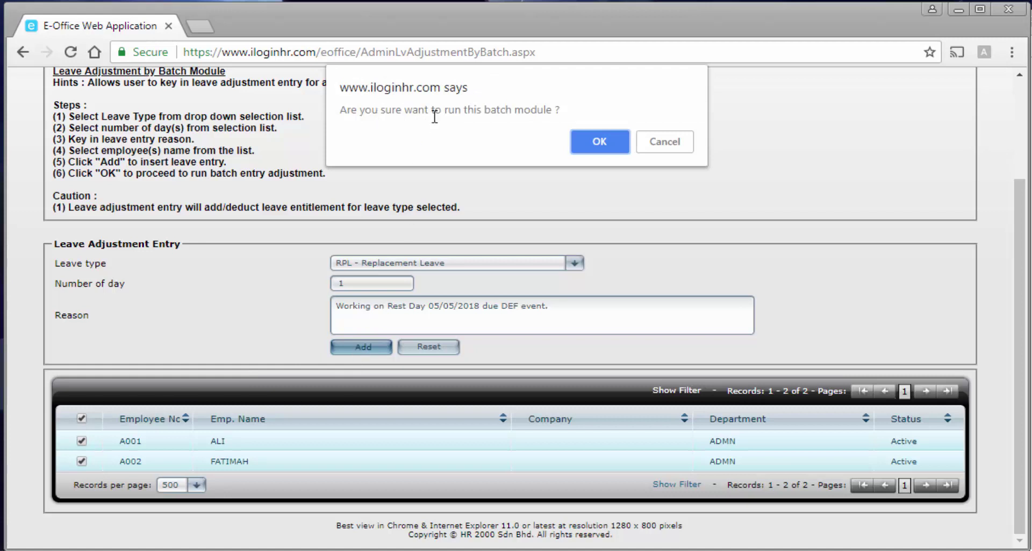
left_click(600, 141)
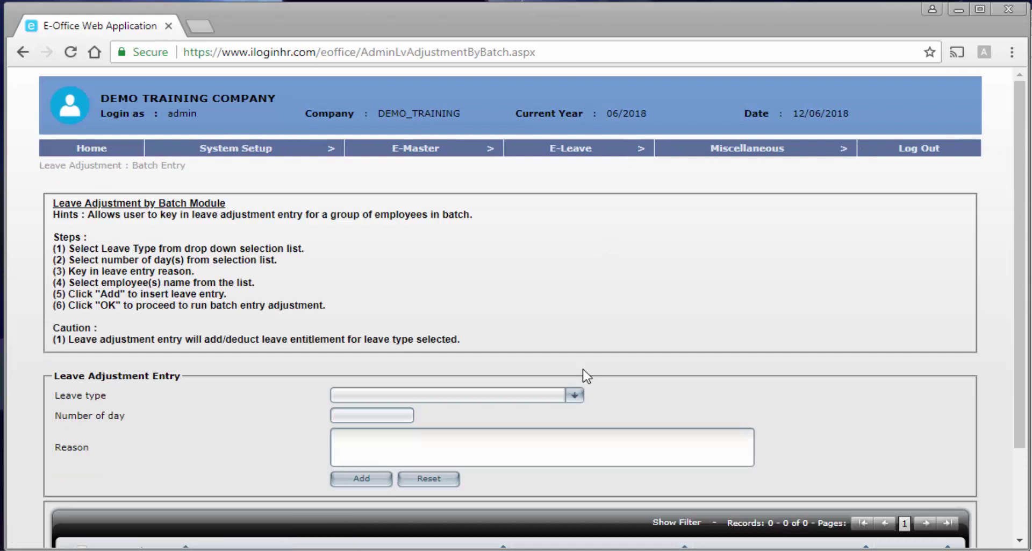
Go to E-Leave > Leave Calculator.
scroll(585, 371, "down", 3)
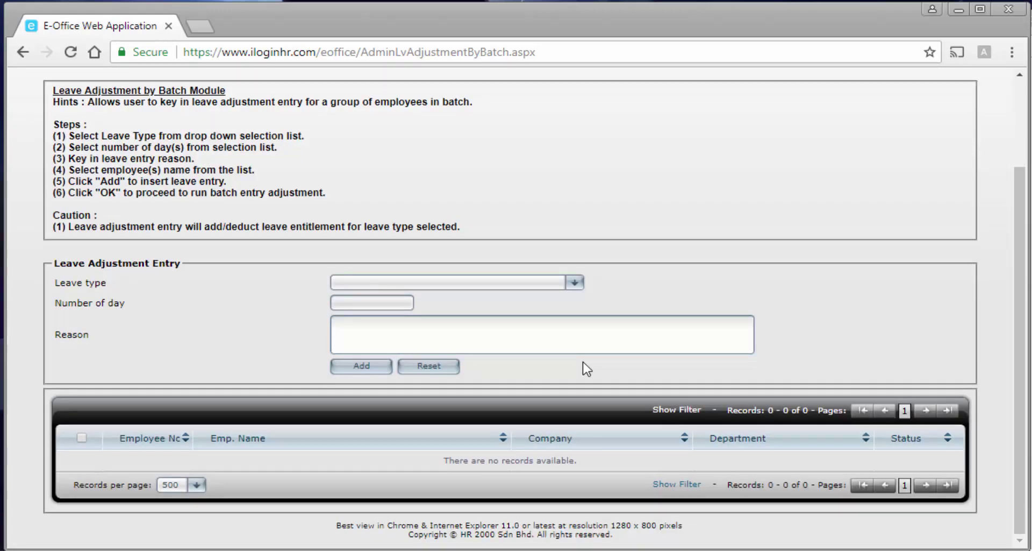
scroll(595, 398, "up", 1)
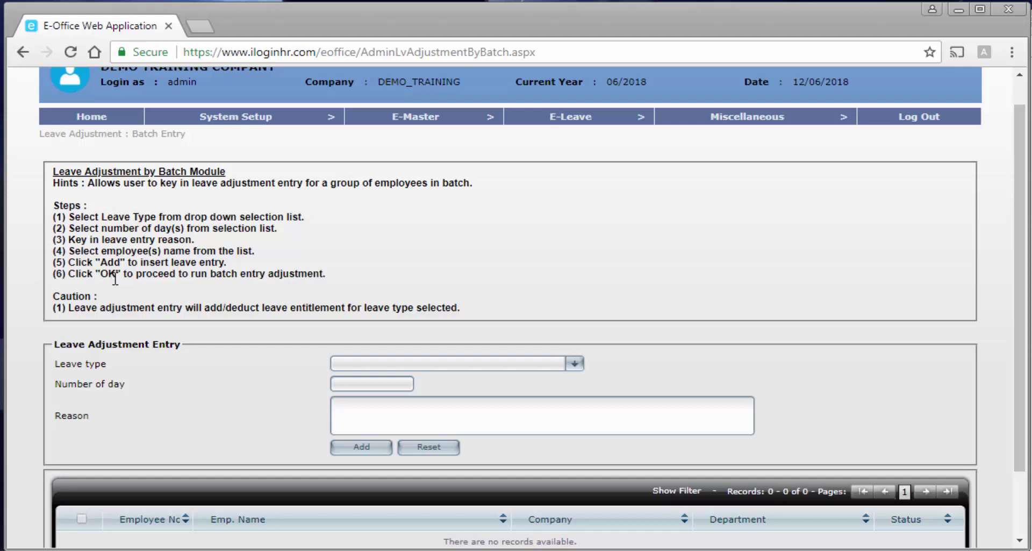
scroll(115, 278, "up", 1)
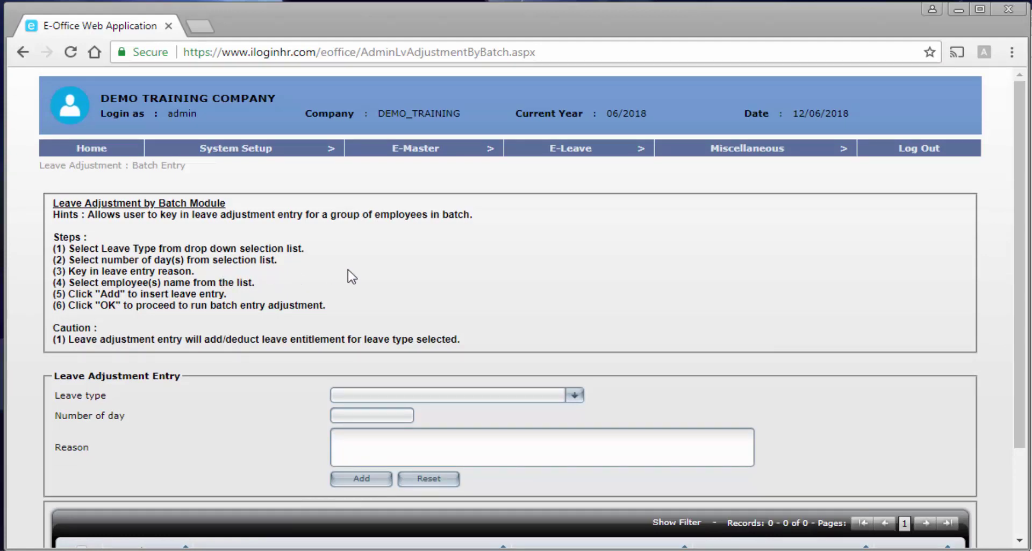
mouse_move(549, 154)
mouse_move(564, 185)
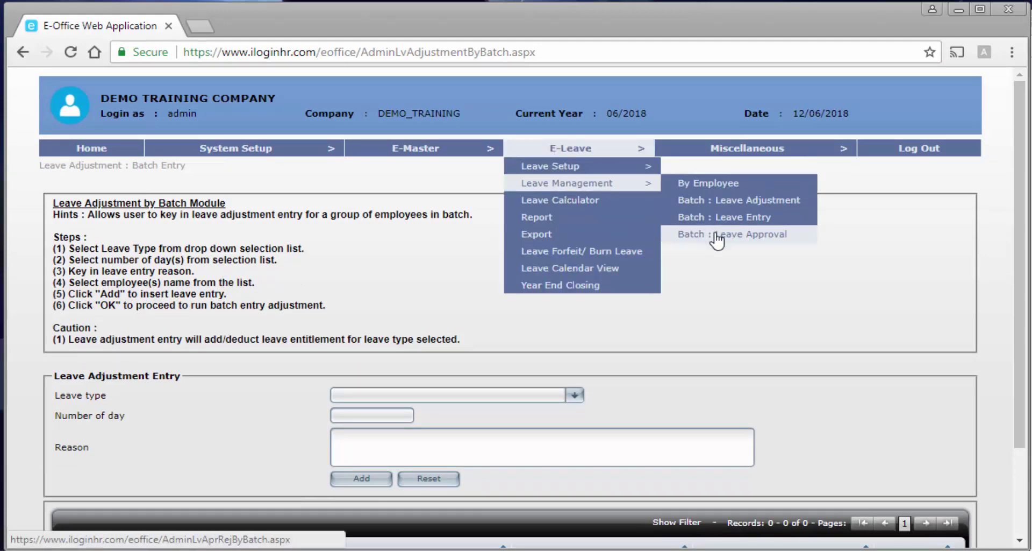
left_click(625, 207)
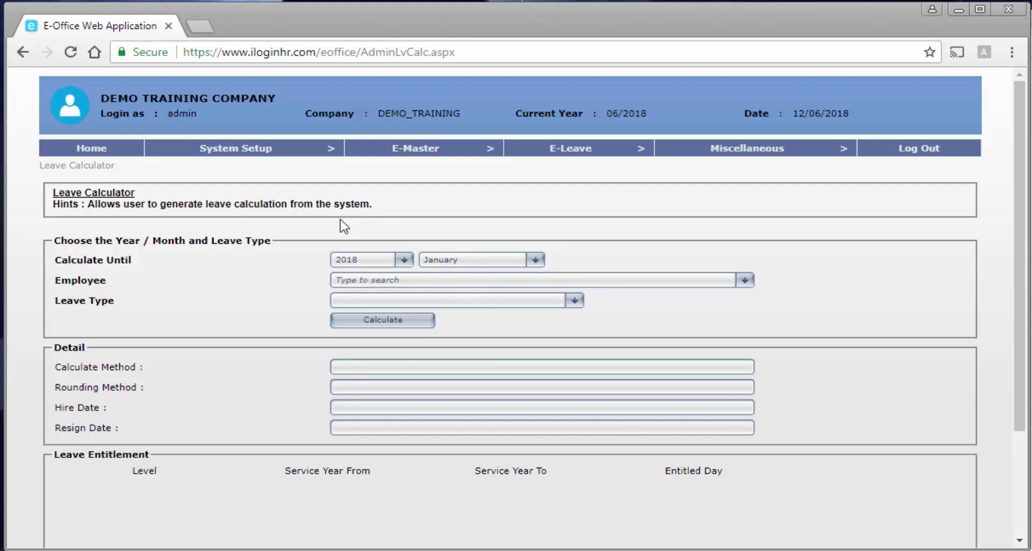
Calculate AL - Annual Leave for employee A002 up to June 2018, giving 12, 16 and 20-day tiers.
left_click(453, 262)
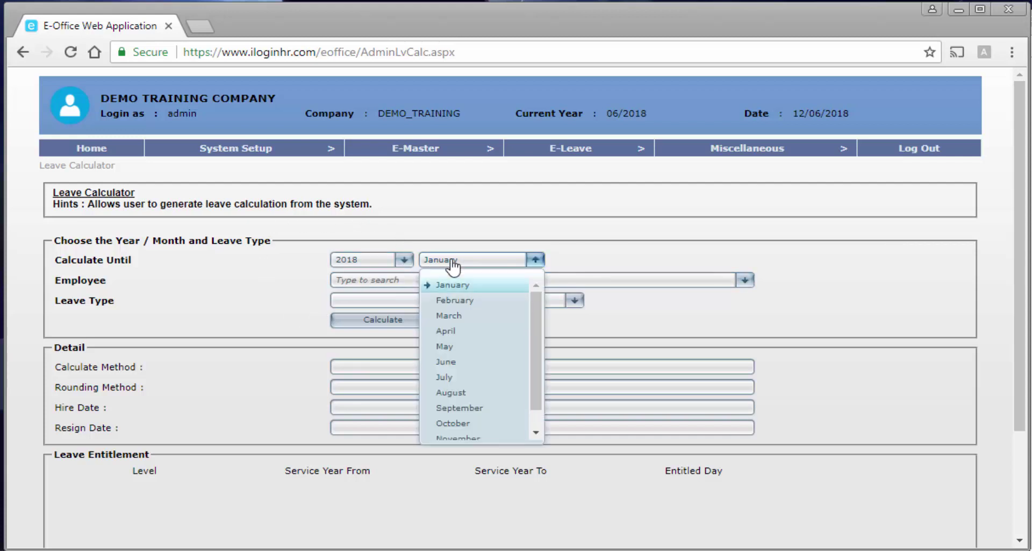
left_click(486, 364)
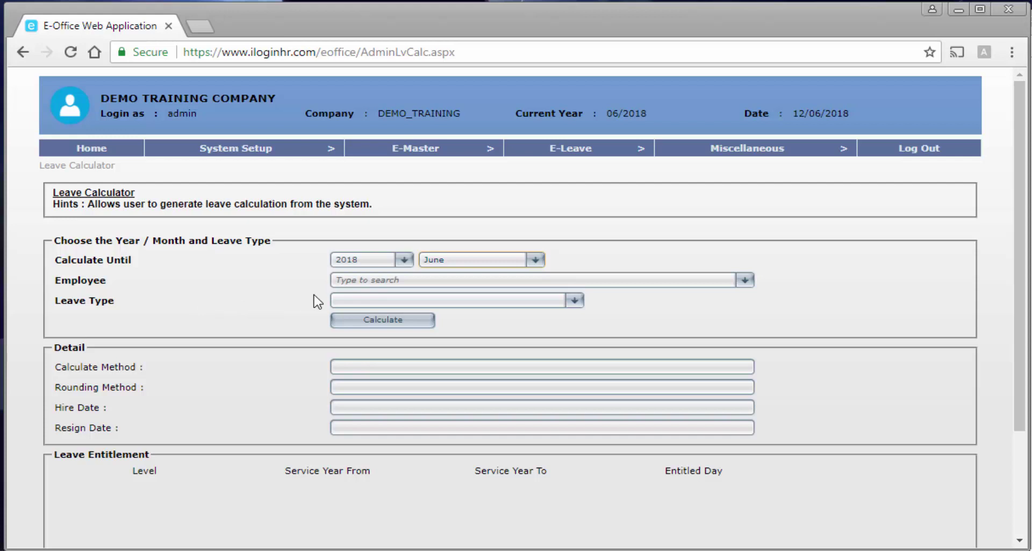
left_click(396, 280)
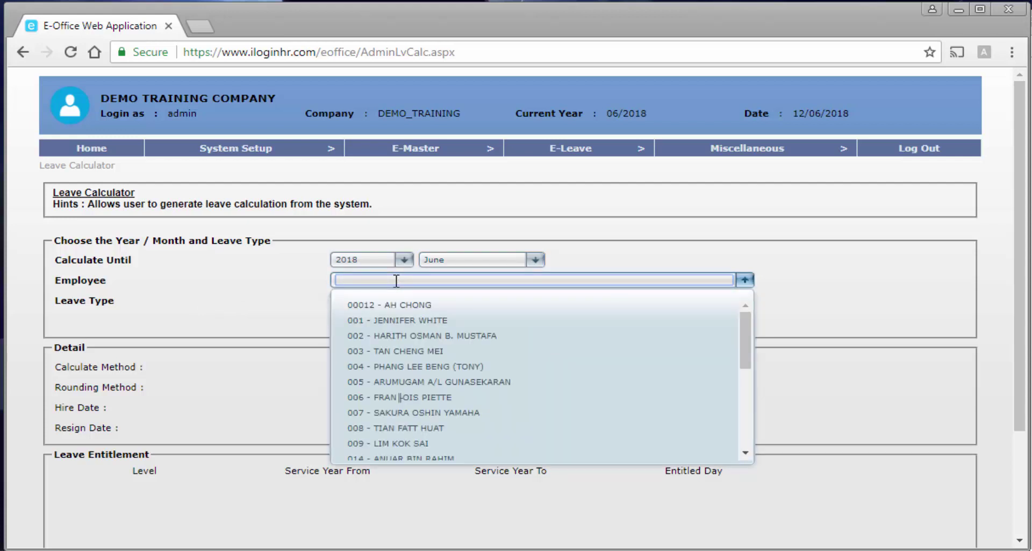
scroll(456, 396, "down", 5)
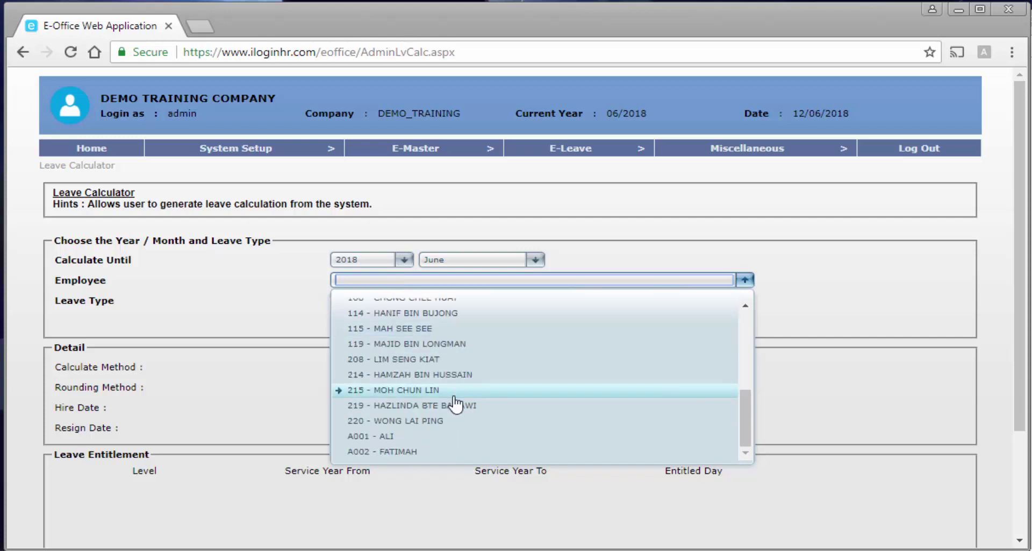
left_click(457, 452)
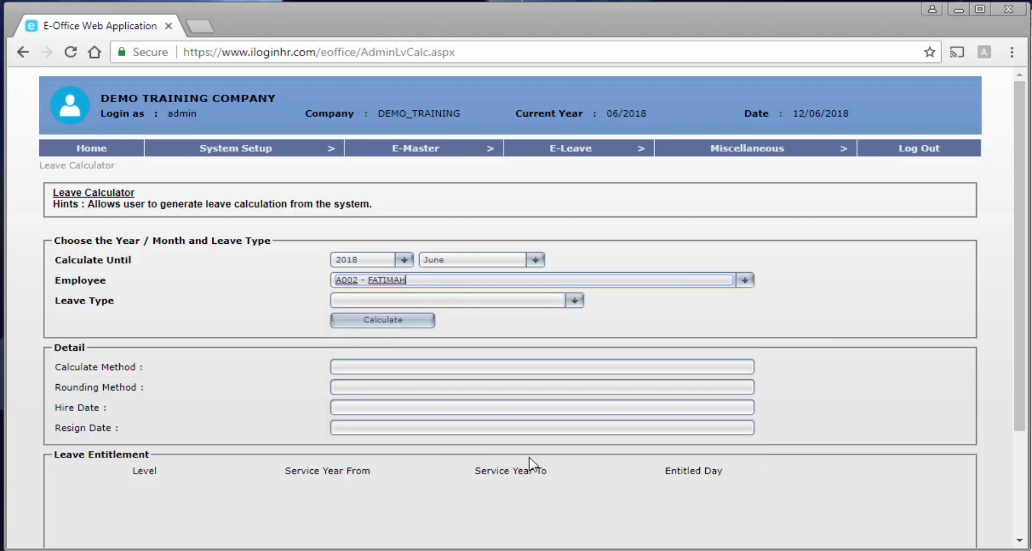
left_click(448, 301)
left_click(447, 340)
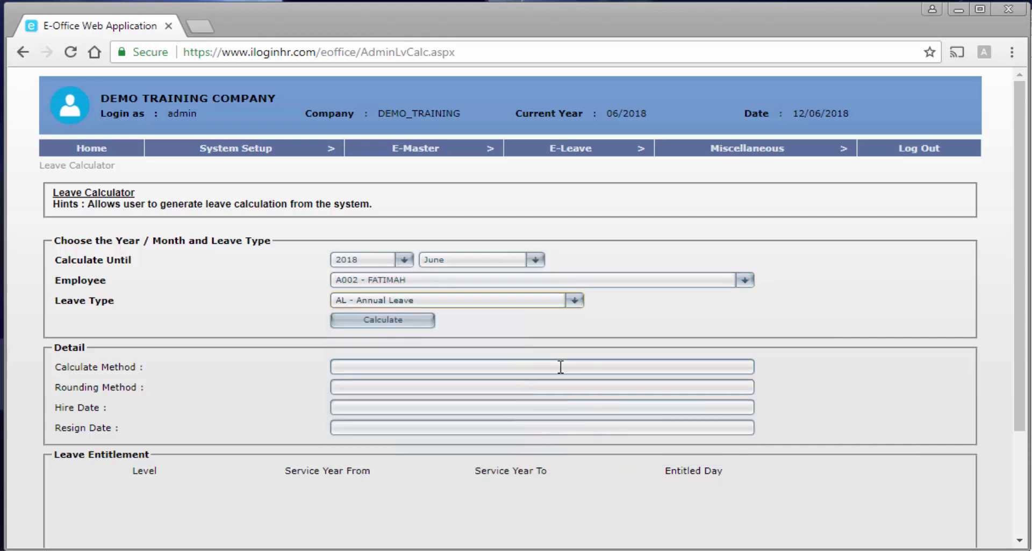
left_click(393, 322)
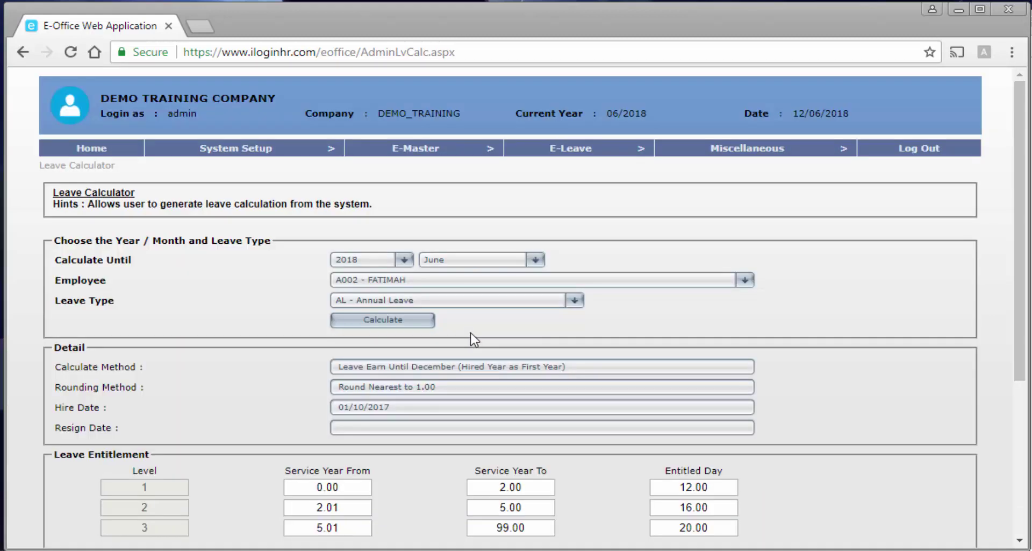
scroll(473, 339, "down", 3)
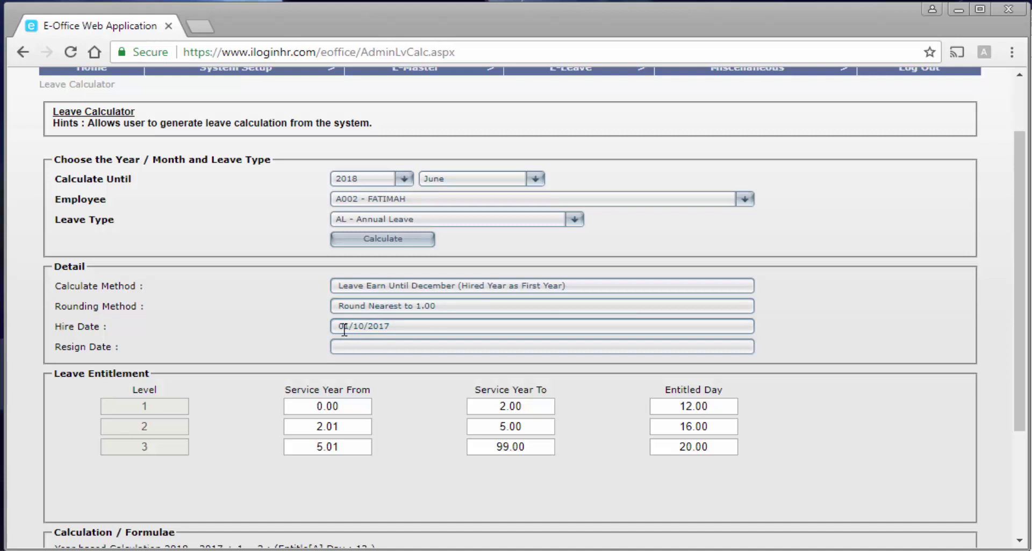
scroll(401, 329, "down", 2)
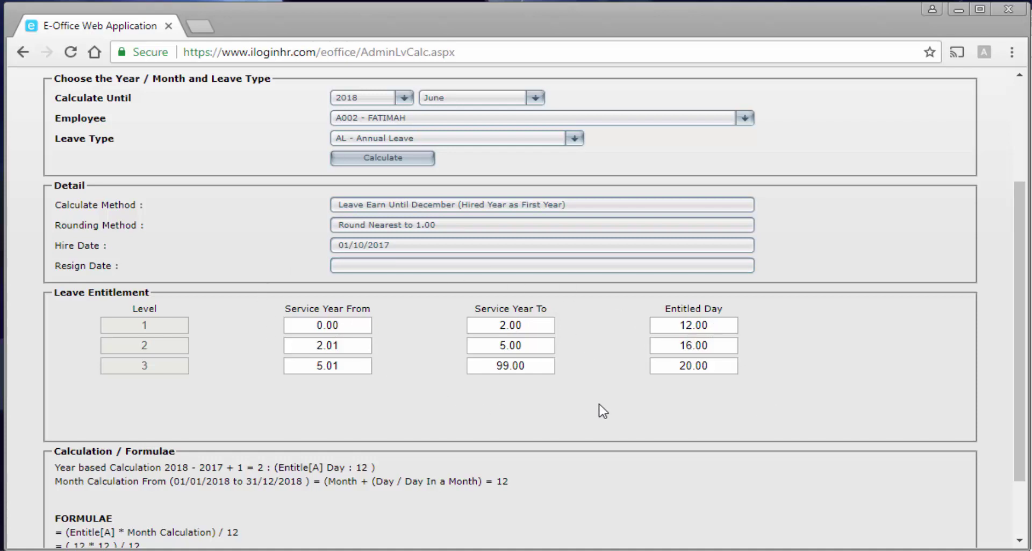
scroll(603, 411, "down", 2)
scroll(604, 411, "down", 1)
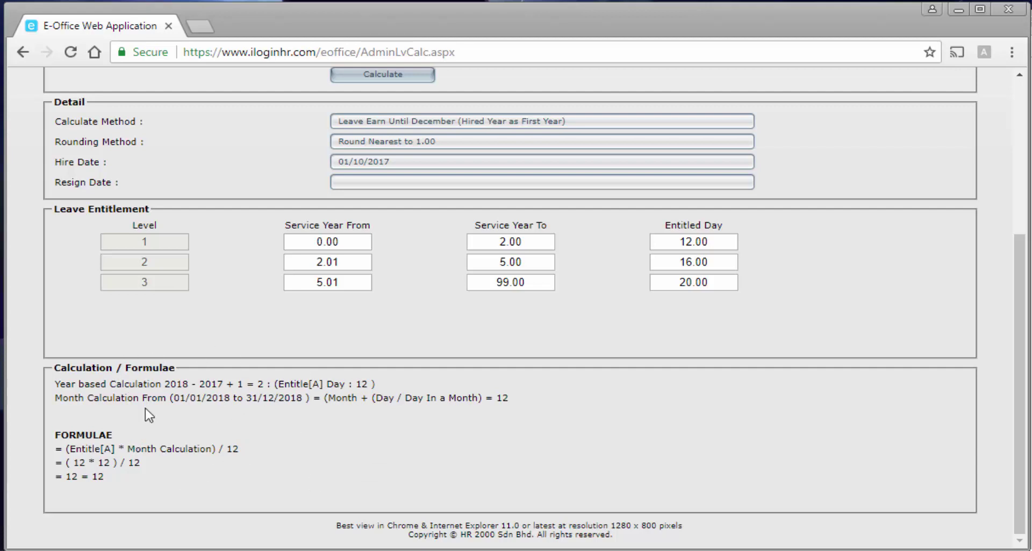
scroll(227, 424, "up", 1)
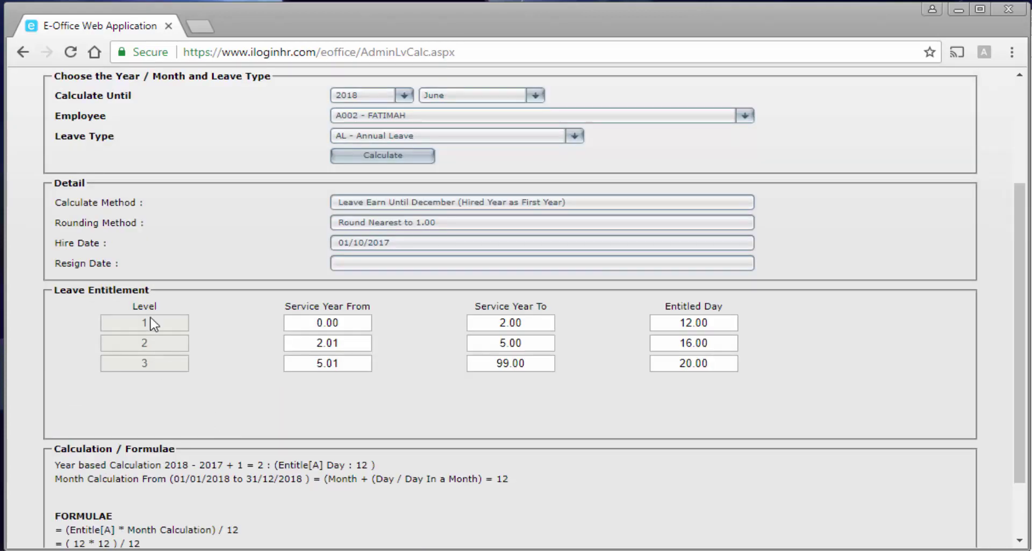
left_click_drag(135, 204, 50, 204)
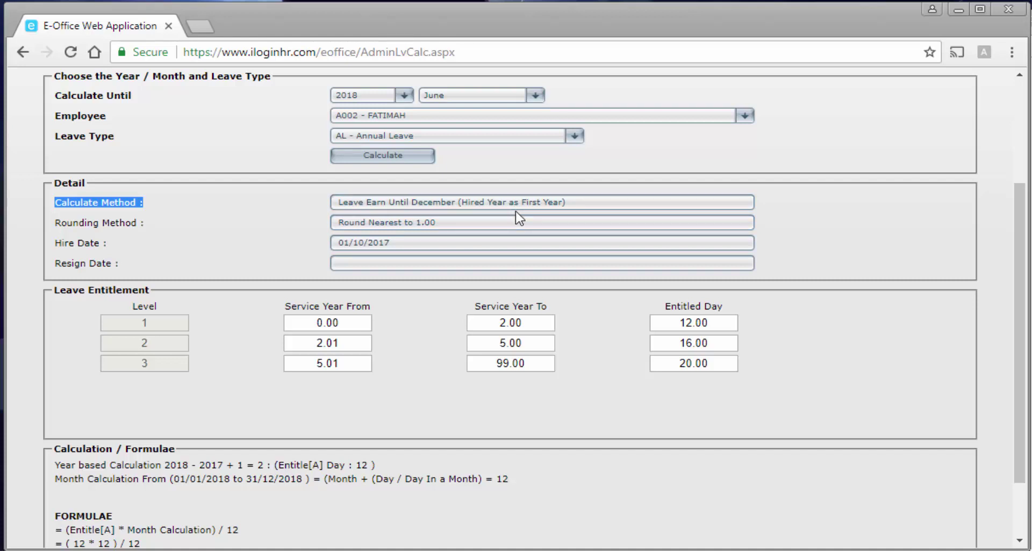
scroll(409, 317, "down", 3)
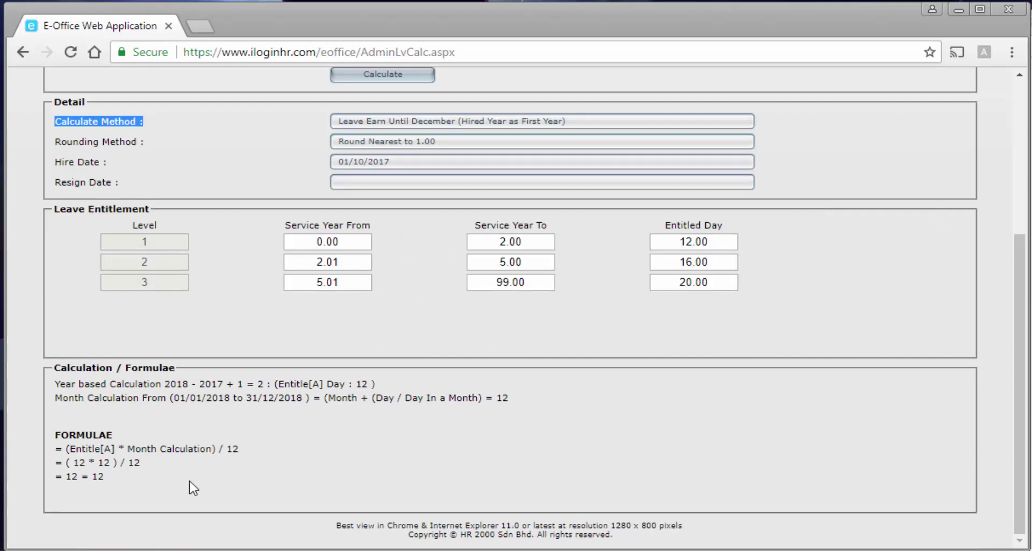
left_click(104, 477)
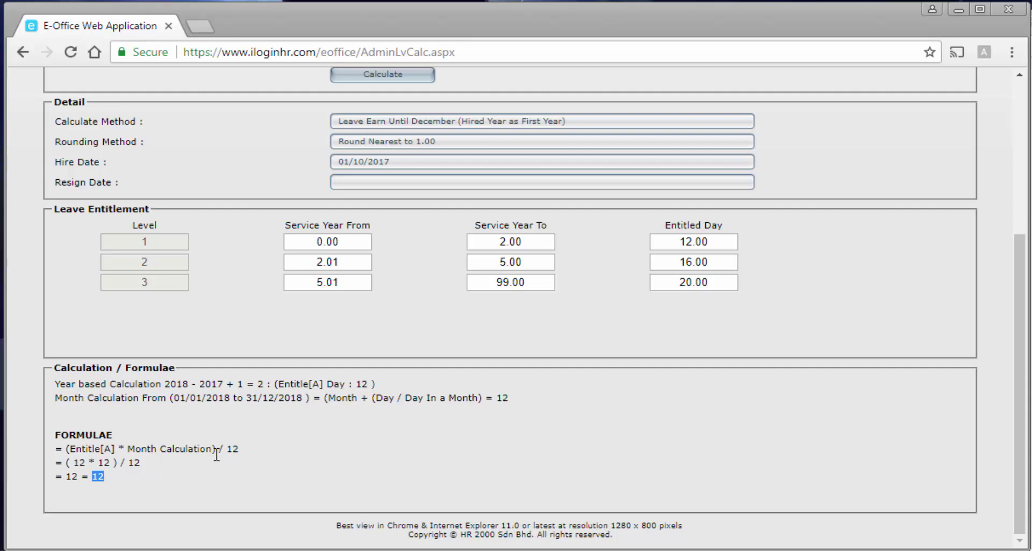
scroll(216, 455, "up", 2)
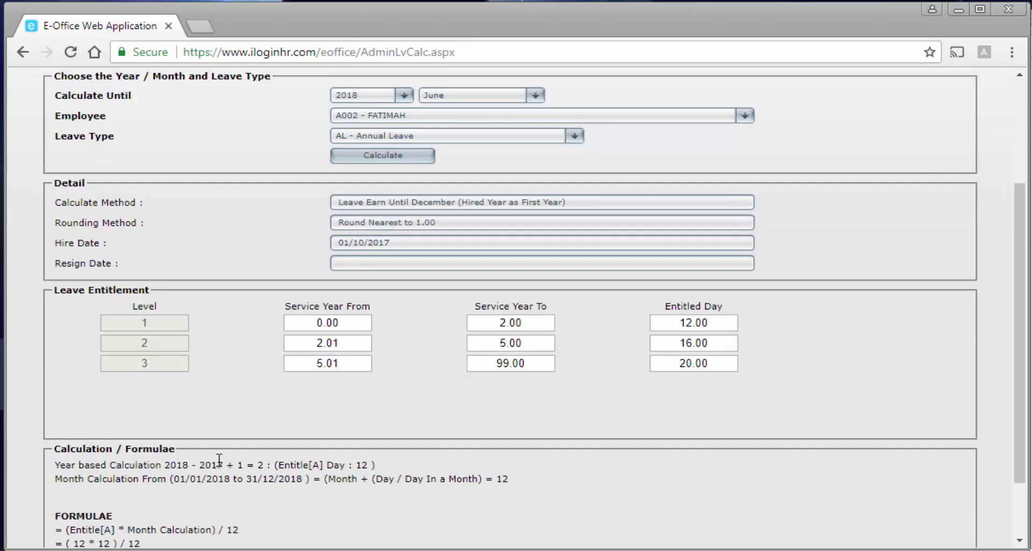
scroll(242, 449, "up", 3)
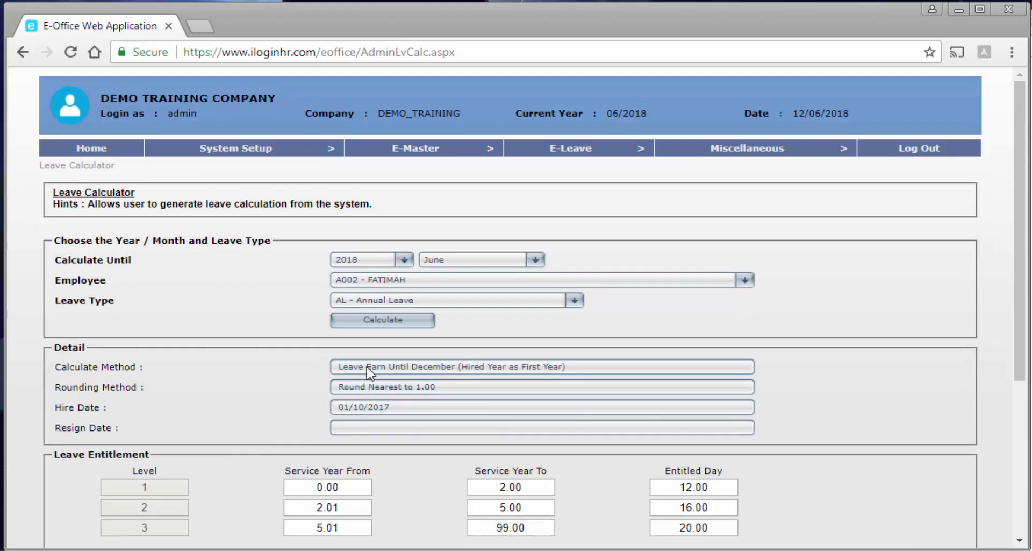
mouse_move(576, 150)
mouse_move(588, 166)
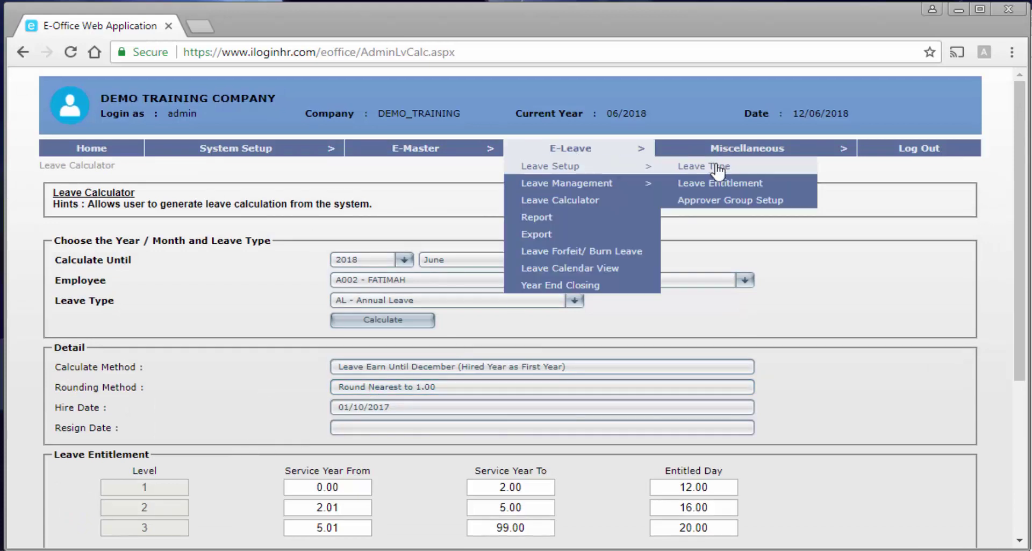
Set the AL-EXEC entitlement type to Leave Earn Until Current Month and save it.
left_click(727, 184)
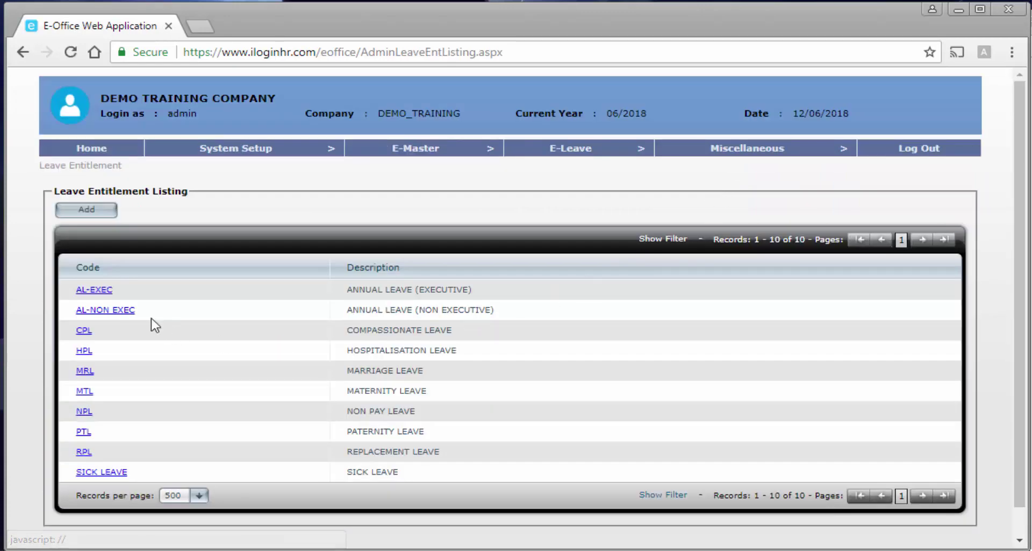
left_click(95, 290)
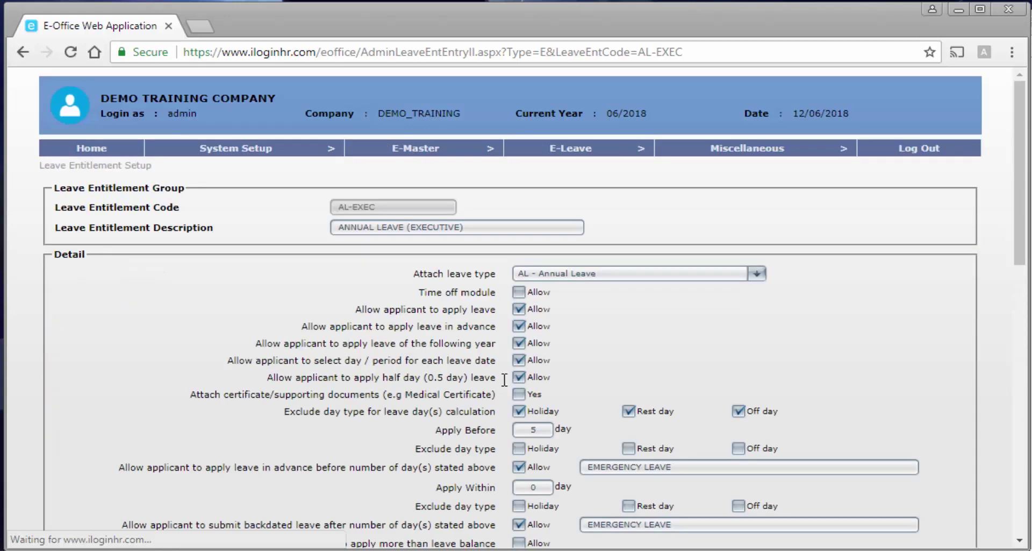
scroll(502, 380, "down", 4)
scroll(506, 379, "down", 4)
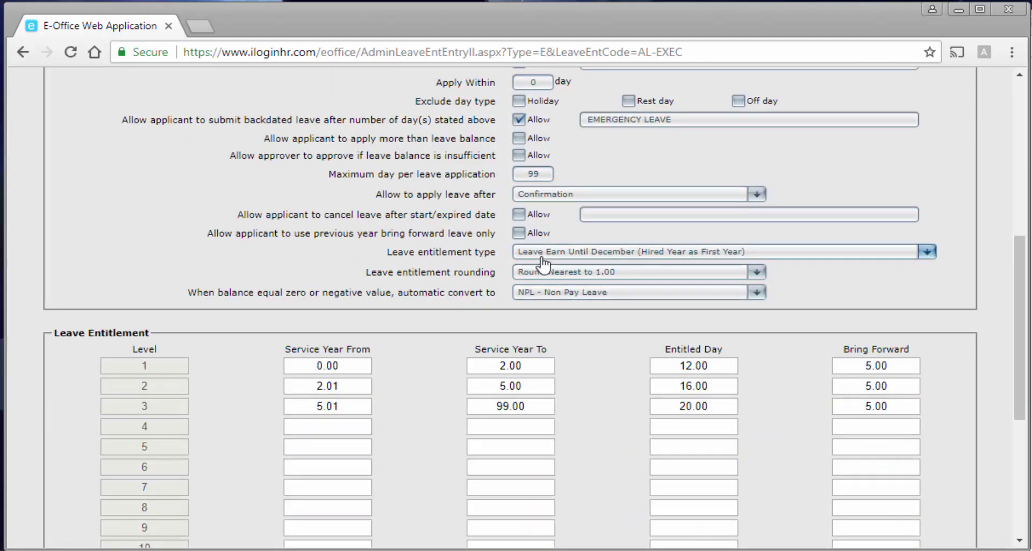
left_click(639, 253)
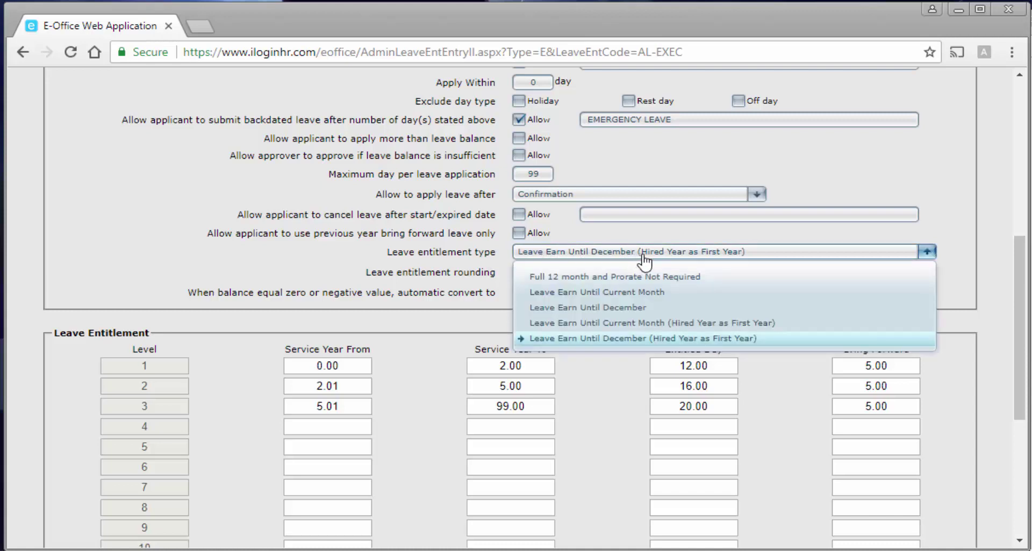
left_click(645, 293)
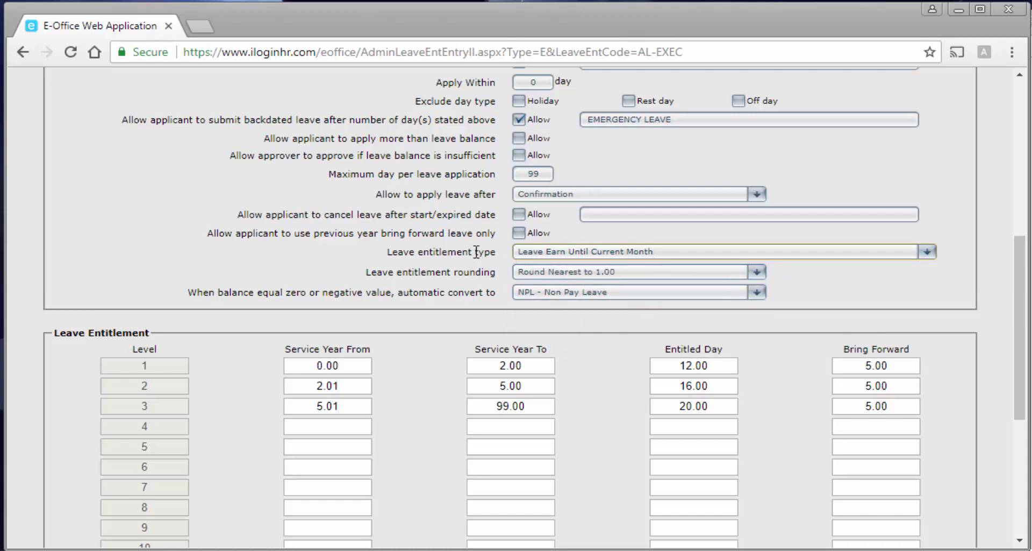
scroll(364, 425, "down", 6)
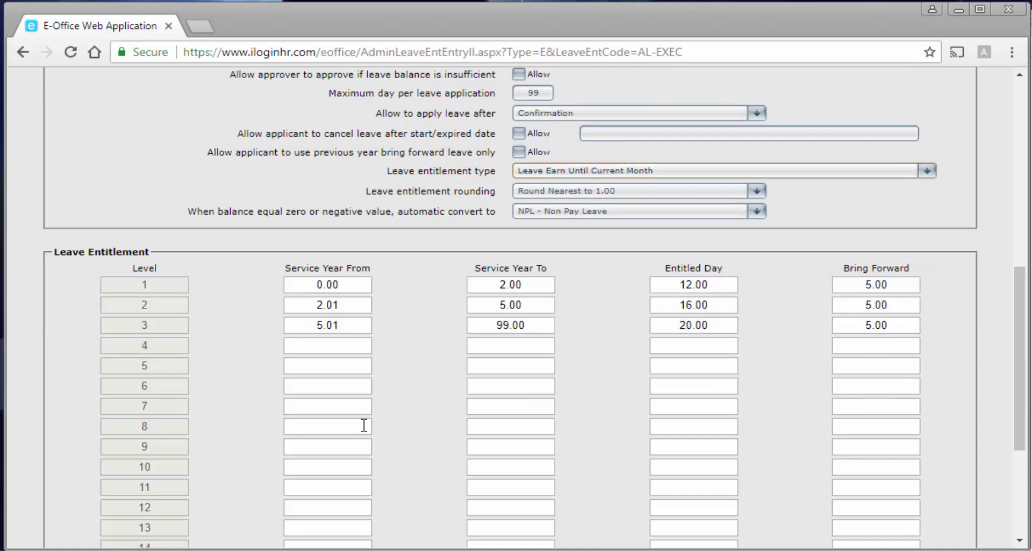
left_click(77, 505)
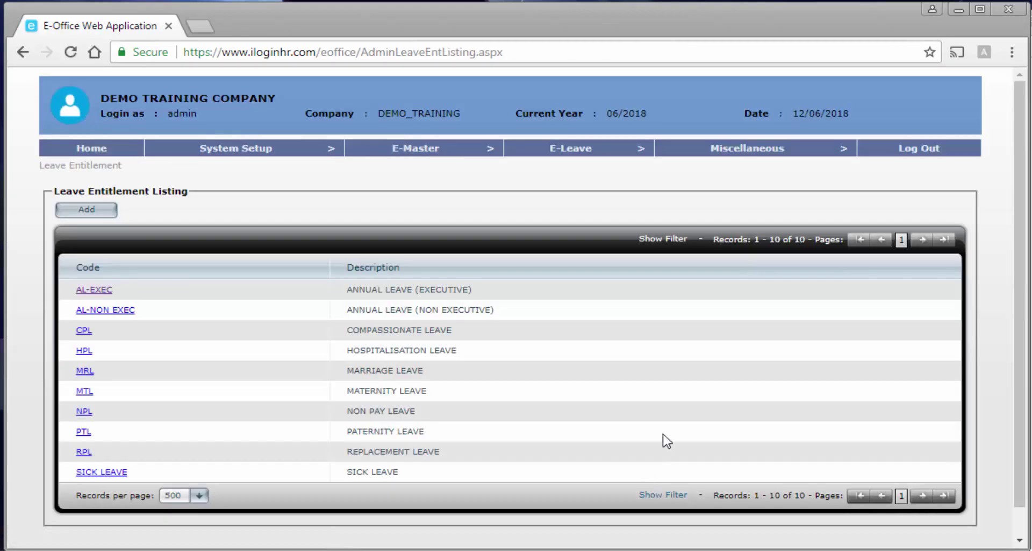
In the Leave Calculator, recalculate AL - Annual Leave for the last employee up to June 2018.
mouse_move(566, 154)
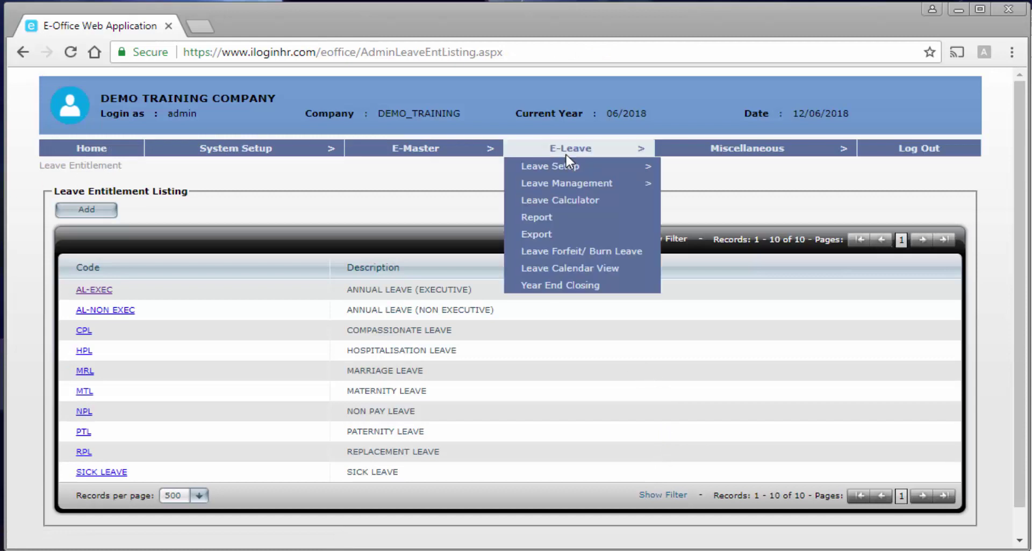
left_click(559, 200)
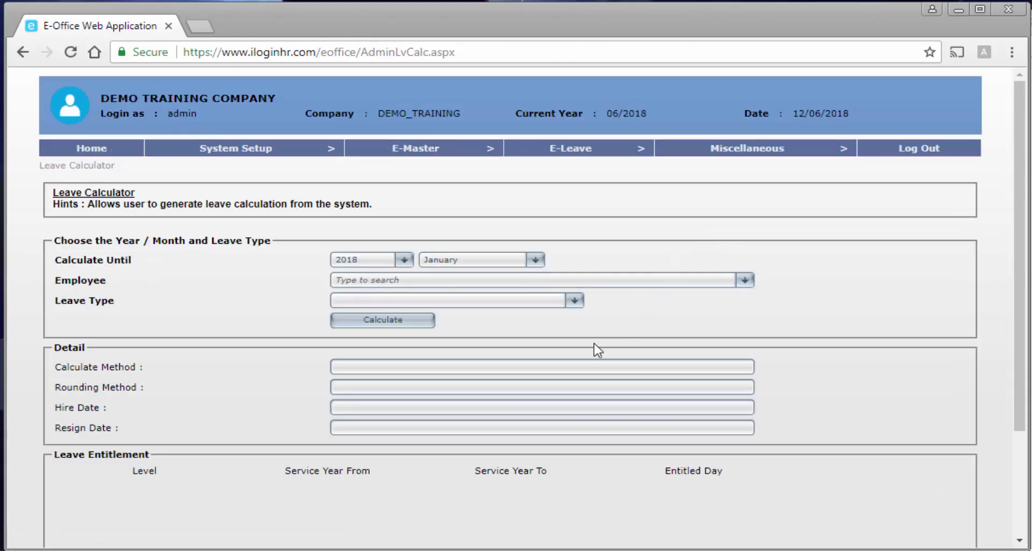
left_click(458, 261)
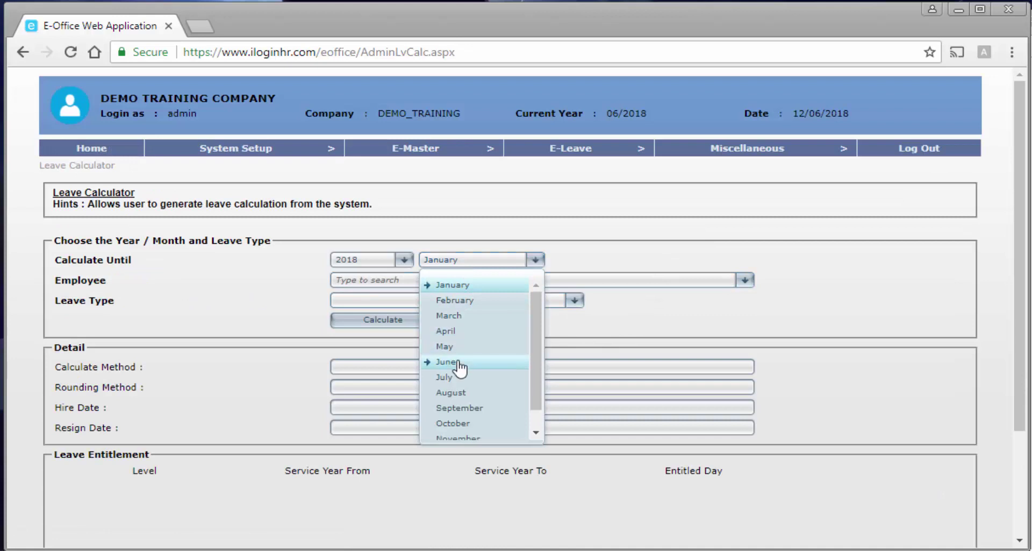
left_click(449, 361)
left_click(450, 280)
scroll(444, 376, "down", 10)
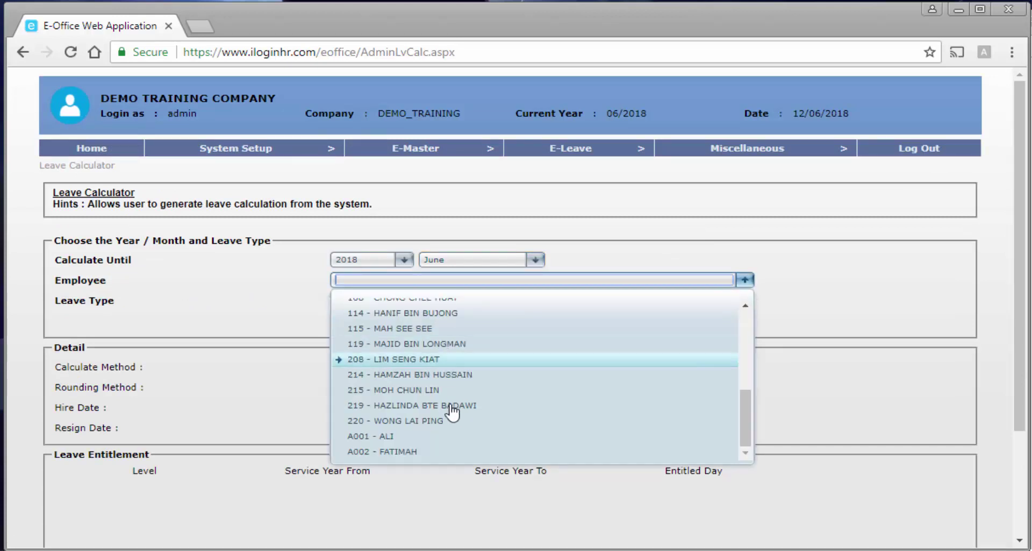
left_click(392, 459)
left_click(444, 304)
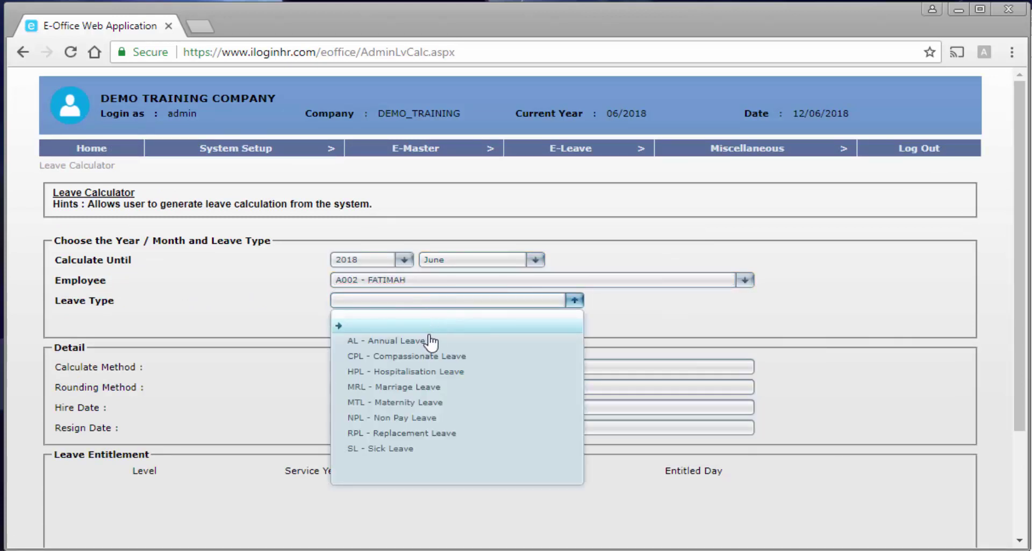
left_click(429, 342)
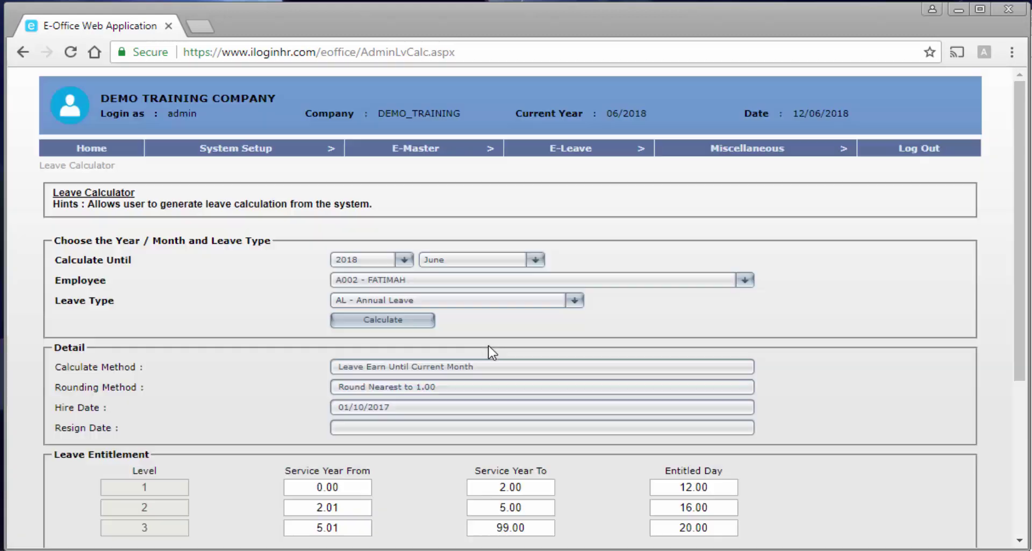
Review the formula: level 1 entitlement of 12.00 days and a final result of 6 days.
scroll(492, 349, "down", 3)
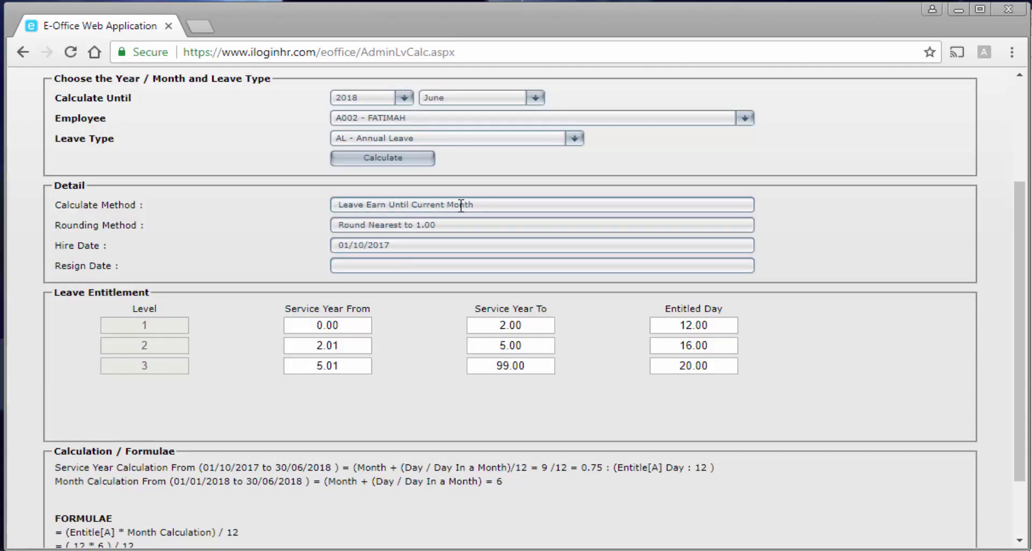
scroll(492, 301, "down", 2)
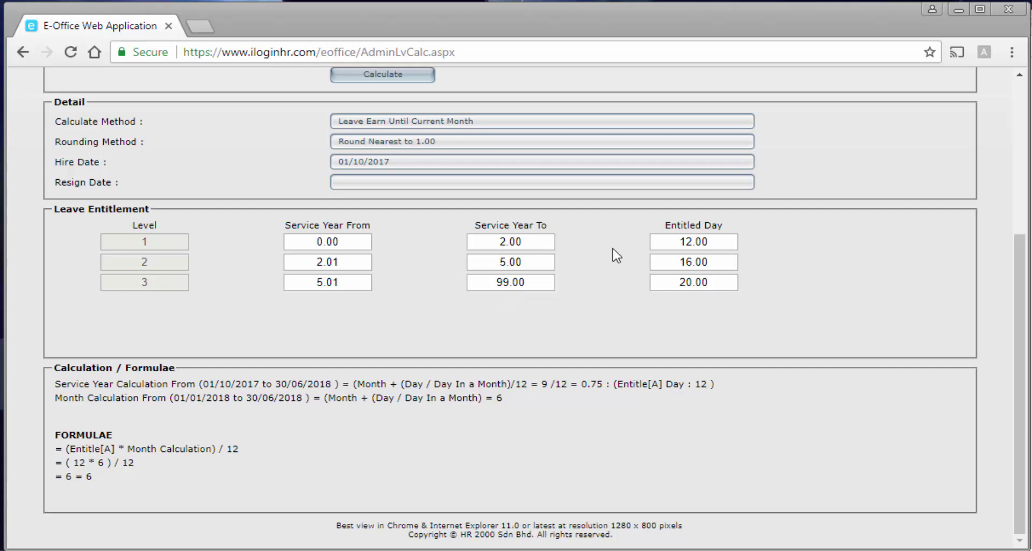
double_click(701, 241)
double_click(90, 477)
scroll(302, 500, "up", 5)
mouse_move(583, 140)
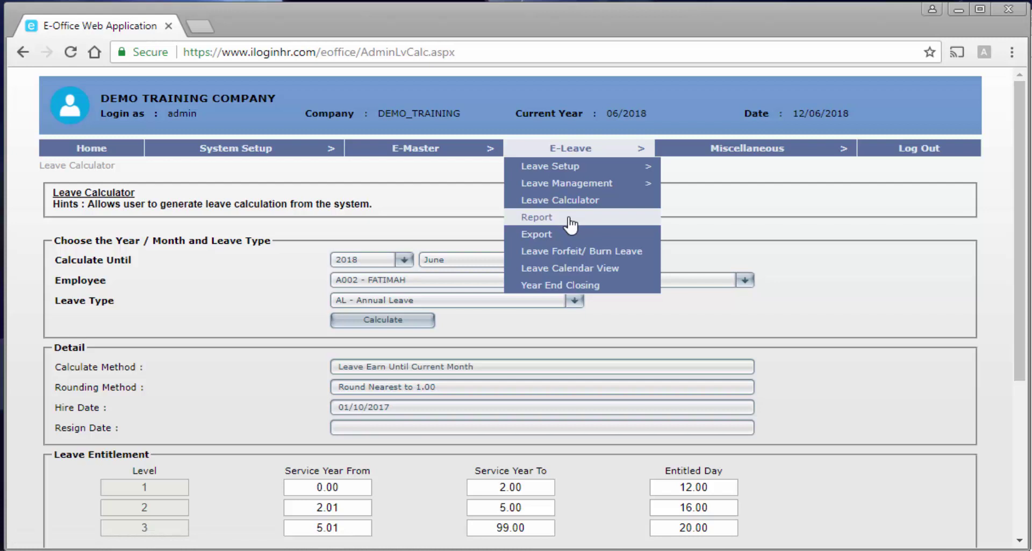
Choose the Leave Entitlement Report for All Leave in June.
left_click(571, 222)
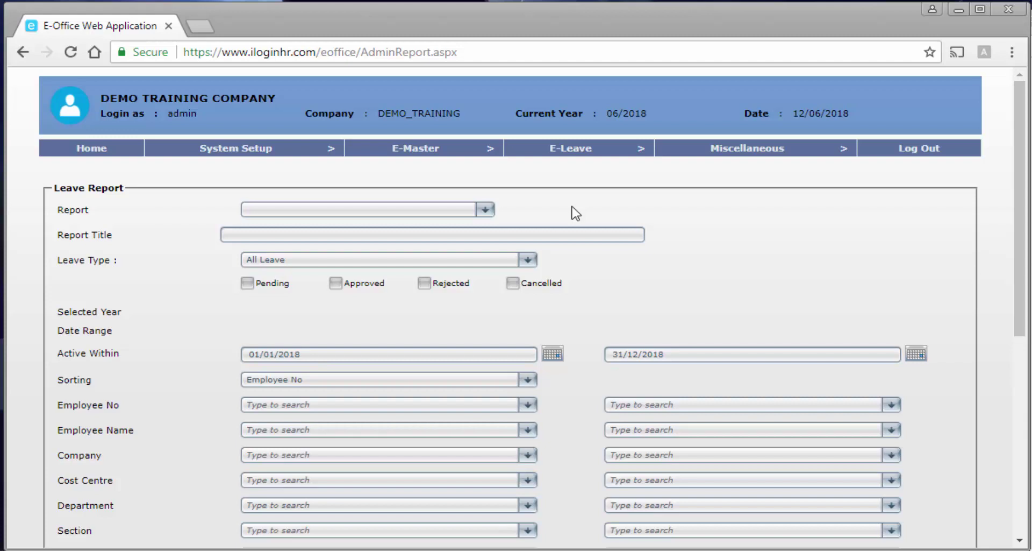
left_click(465, 211)
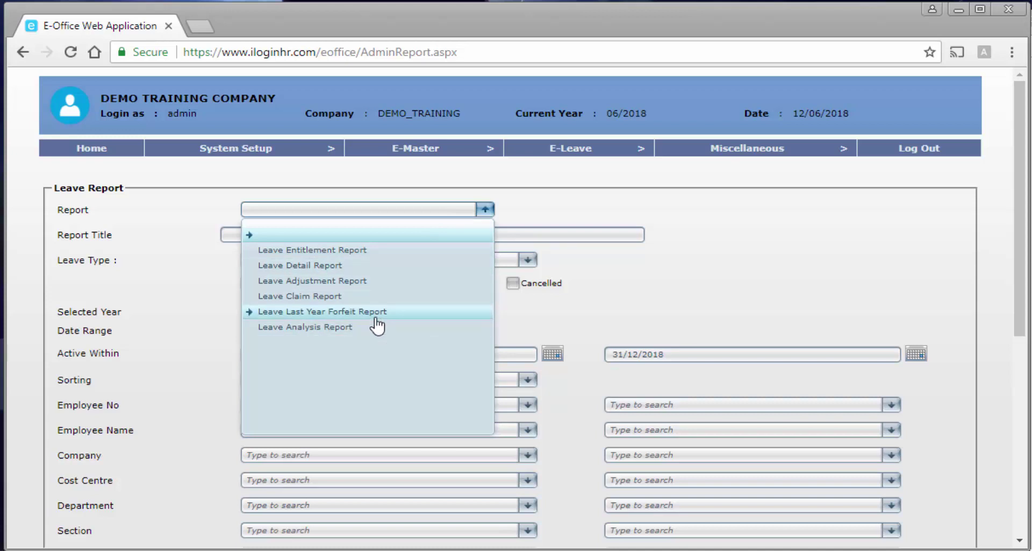
left_click(359, 255)
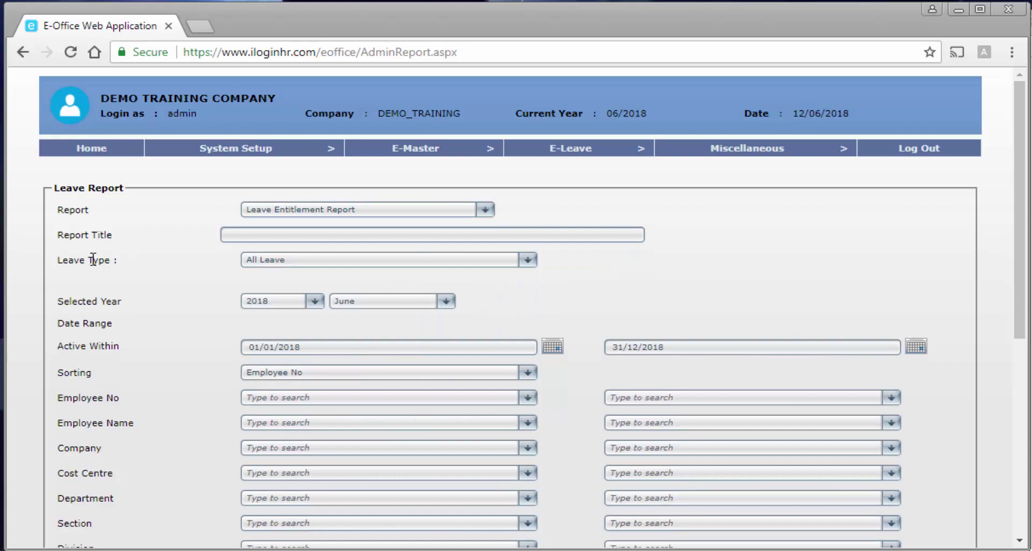
left_click(291, 266)
left_click(295, 267)
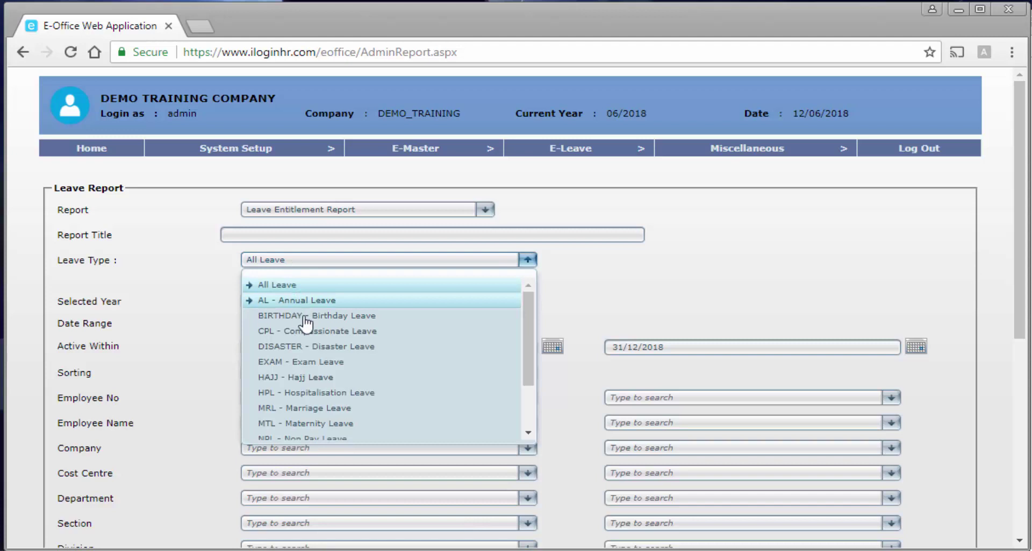
left_click(211, 313)
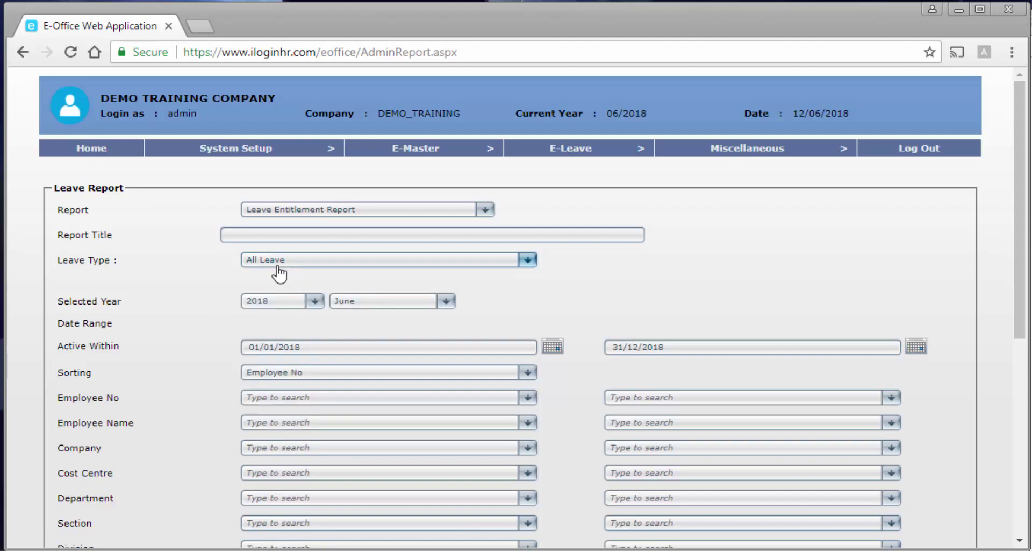
left_click(364, 308)
left_click(197, 341)
scroll(183, 352, "down", 2)
scroll(180, 355, "down", 5)
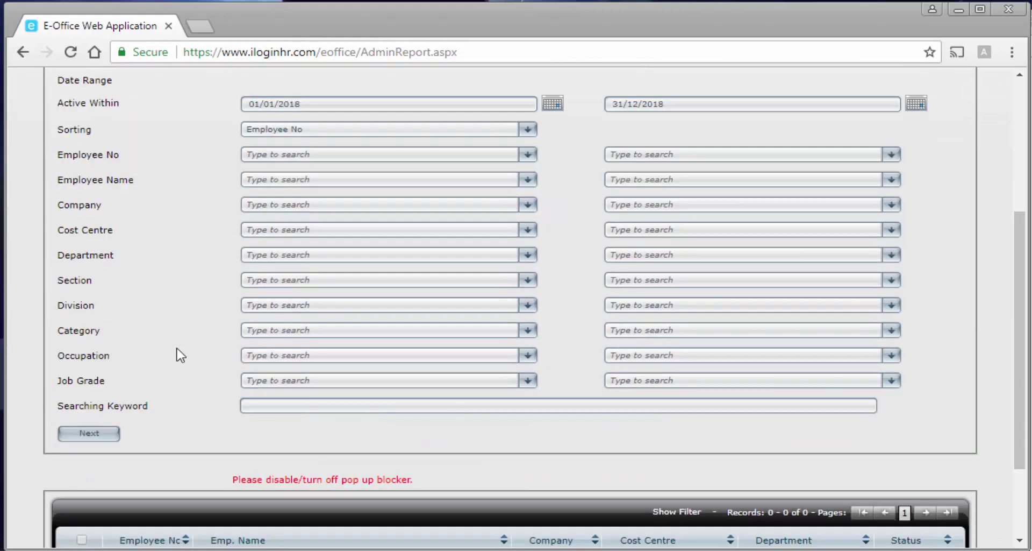
Load the matching employees, select only the last one, and preview the report.
left_click(111, 313)
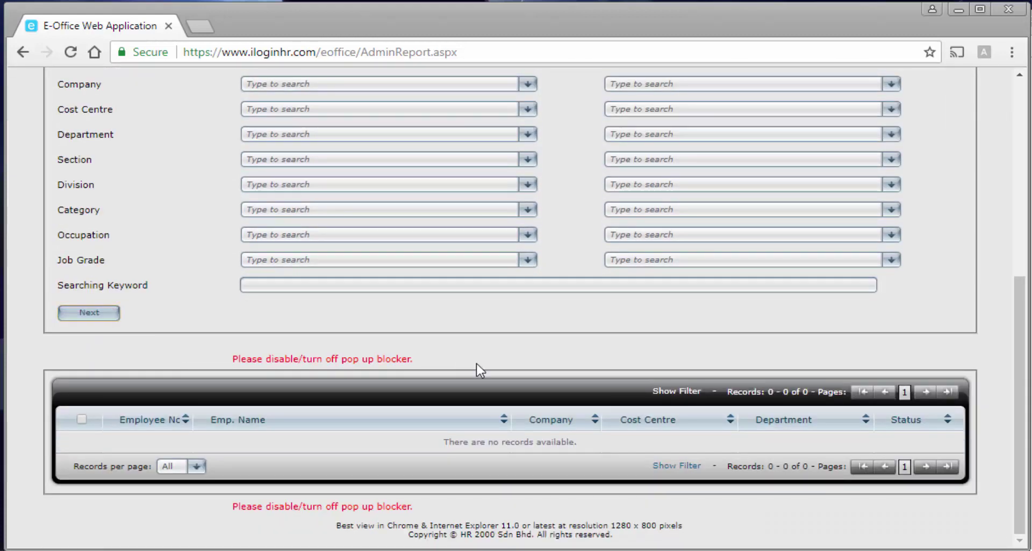
scroll(464, 371, "down", 1)
scroll(465, 371, "down", 4)
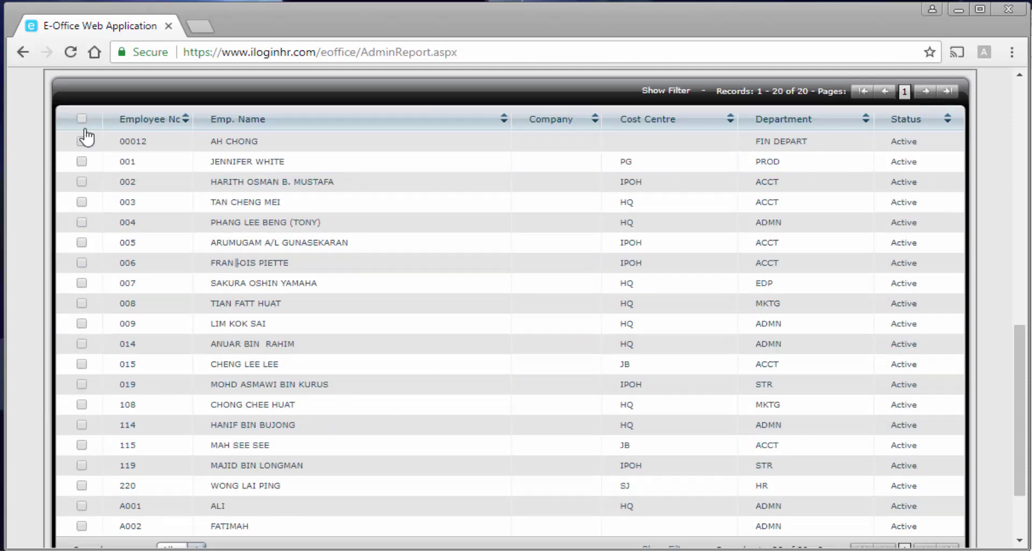
left_click(81, 119)
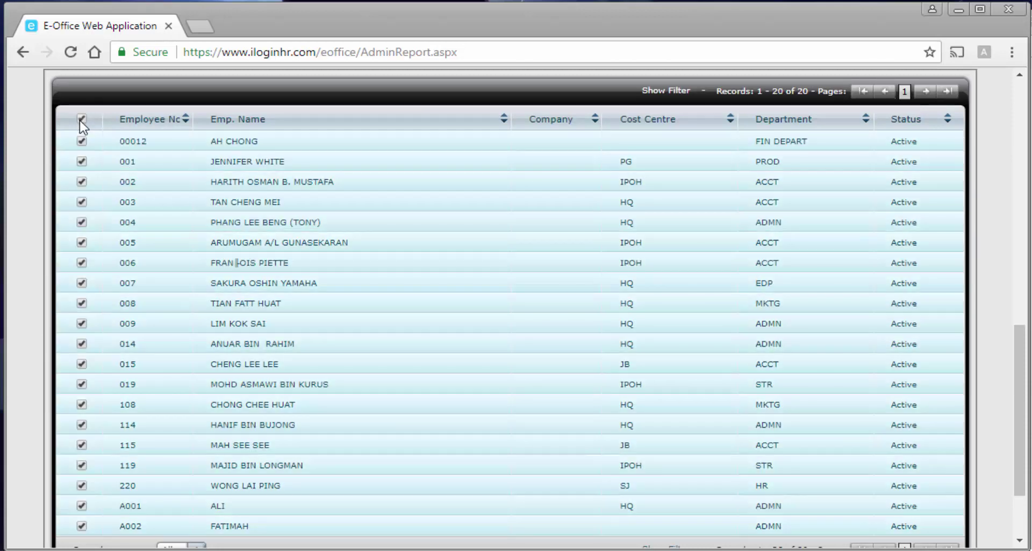
left_click(81, 120)
scroll(105, 467, "down", 2)
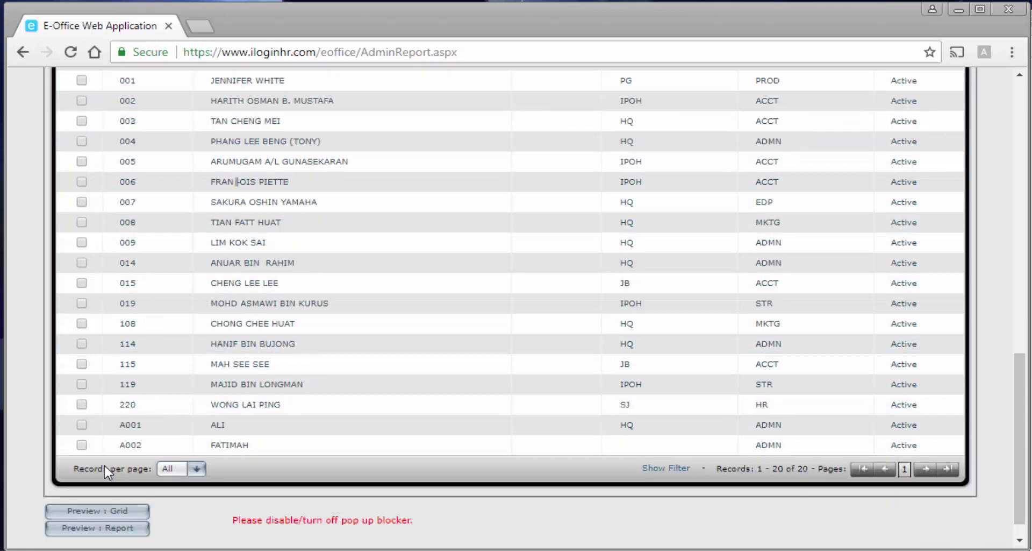
left_click(81, 445)
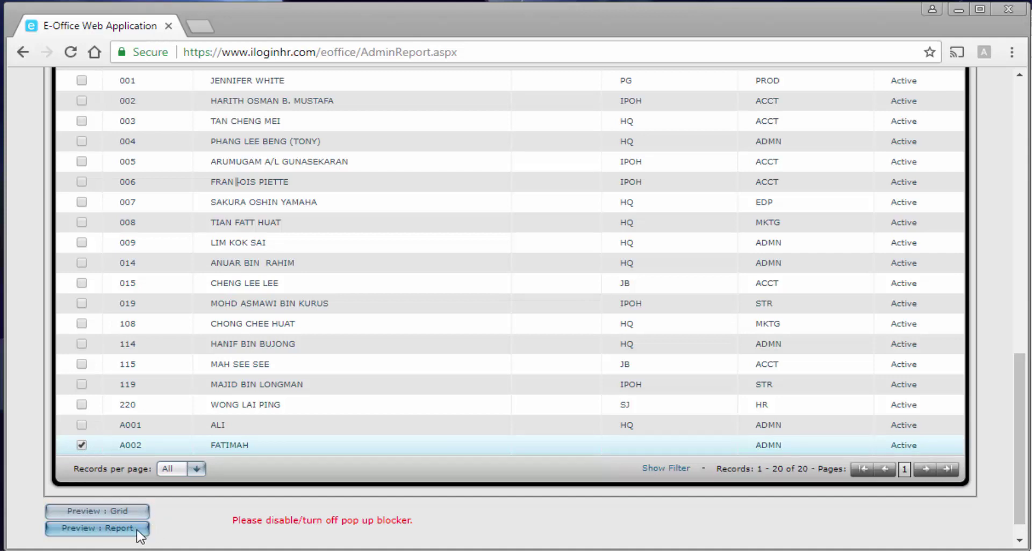
left_click(138, 529)
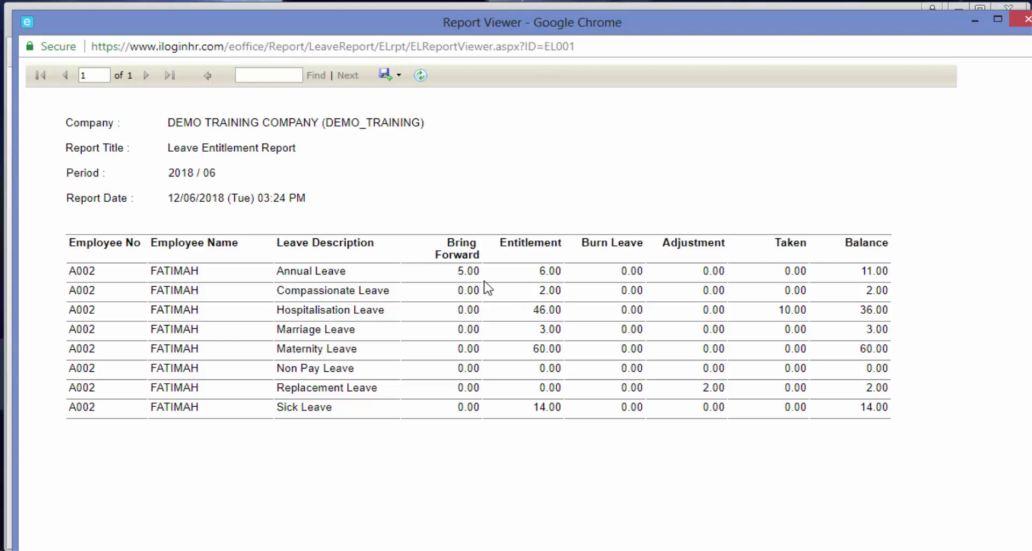
Inspect the 5.00 Annual Leave bring-forward and 2.00 Replacement Leave adjustment values.
left_click_drag(457, 272, 483, 276)
left_click(482, 288)
left_click_drag(378, 387, 275, 392)
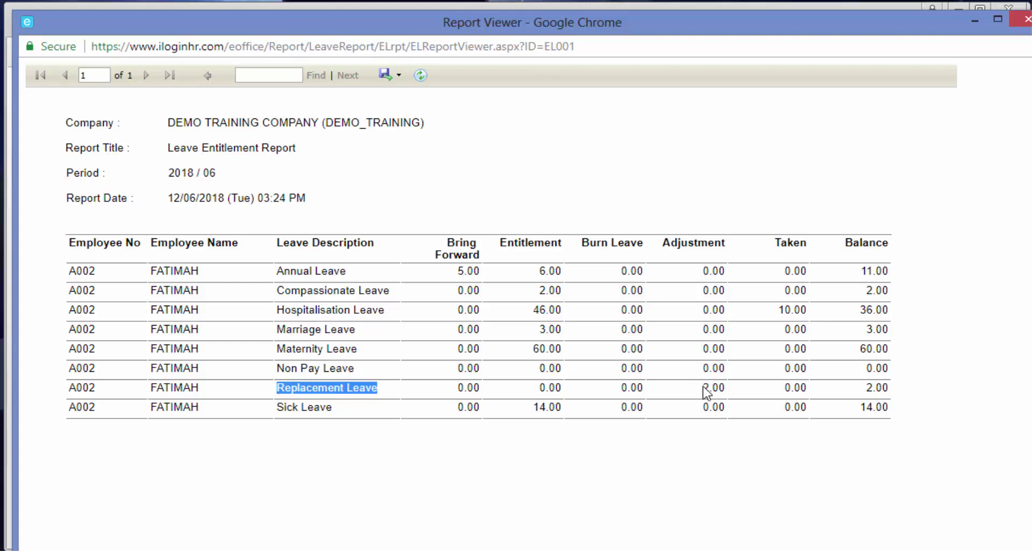
left_click_drag(702, 388, 744, 395)
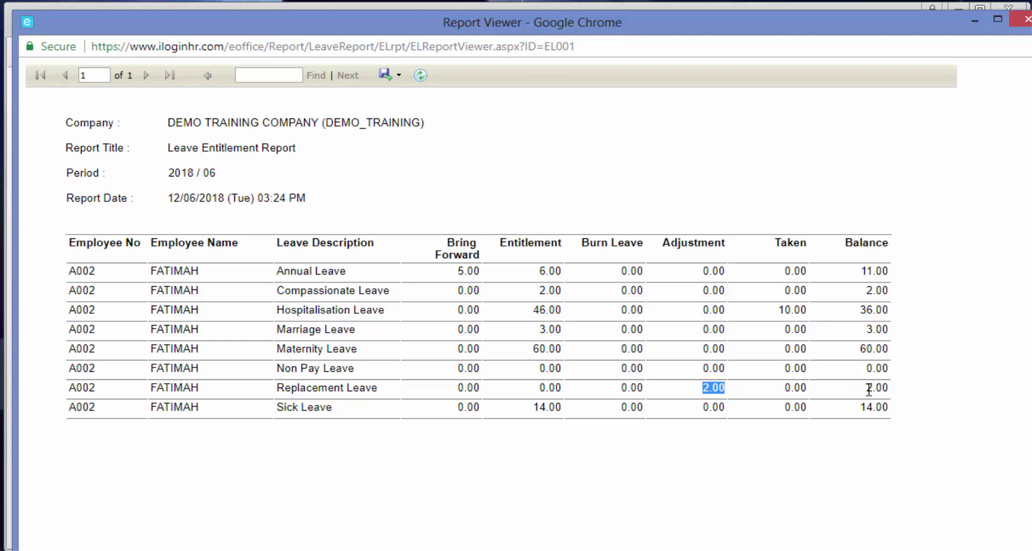
scroll(636, 369, "down", 2)
scroll(636, 369, "up", 2)
Dismiss the Export format options without exporting and close the Report Viewer.
left_click(397, 80)
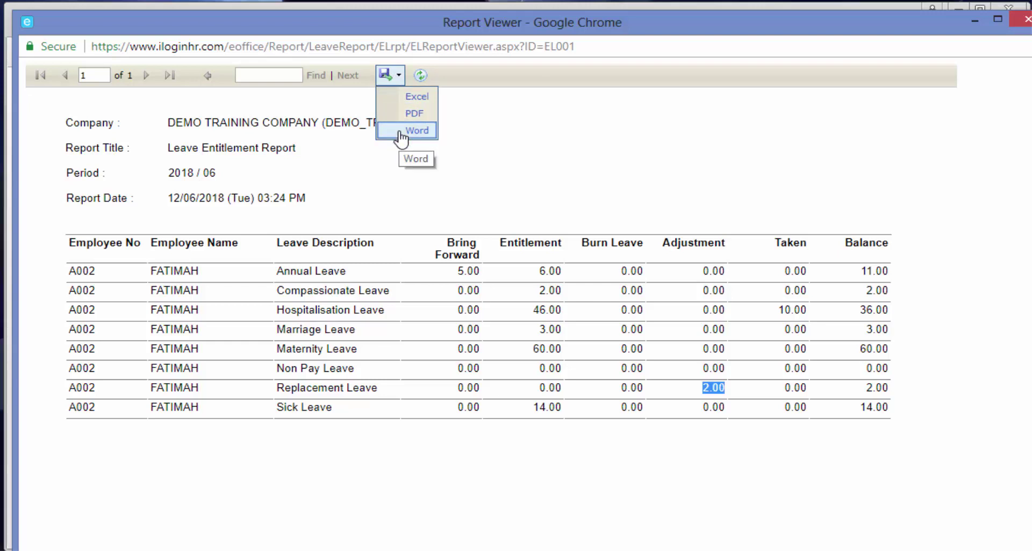
left_click(493, 137)
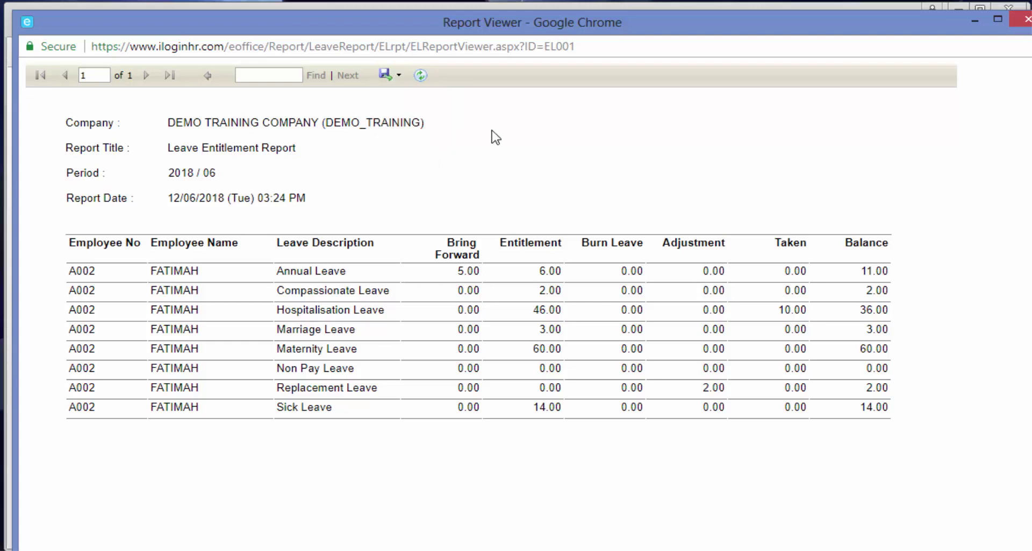
left_click(1021, 22)
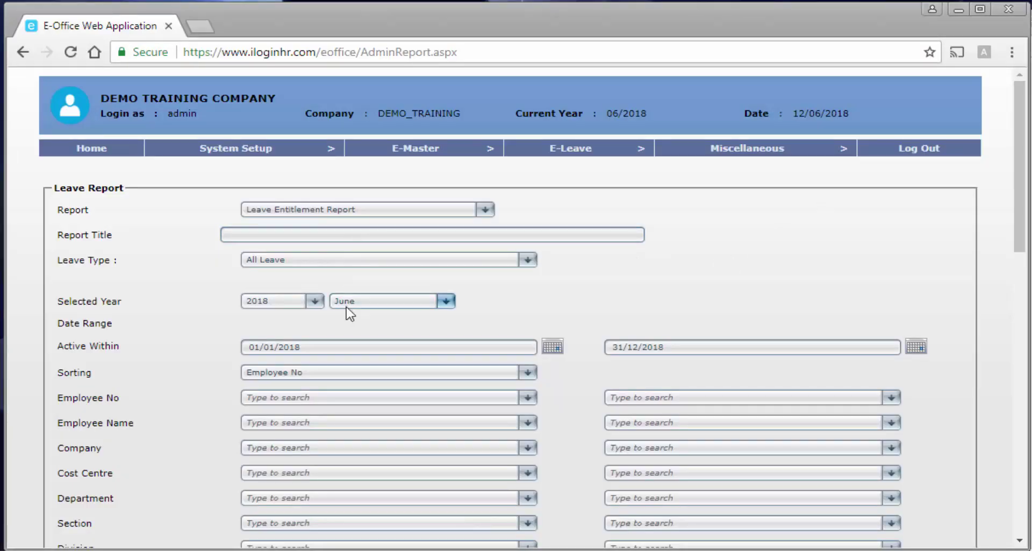
Open the leave entitlement report as a sortable grid.
scroll(350, 317, "down", 7)
left_click(107, 338)
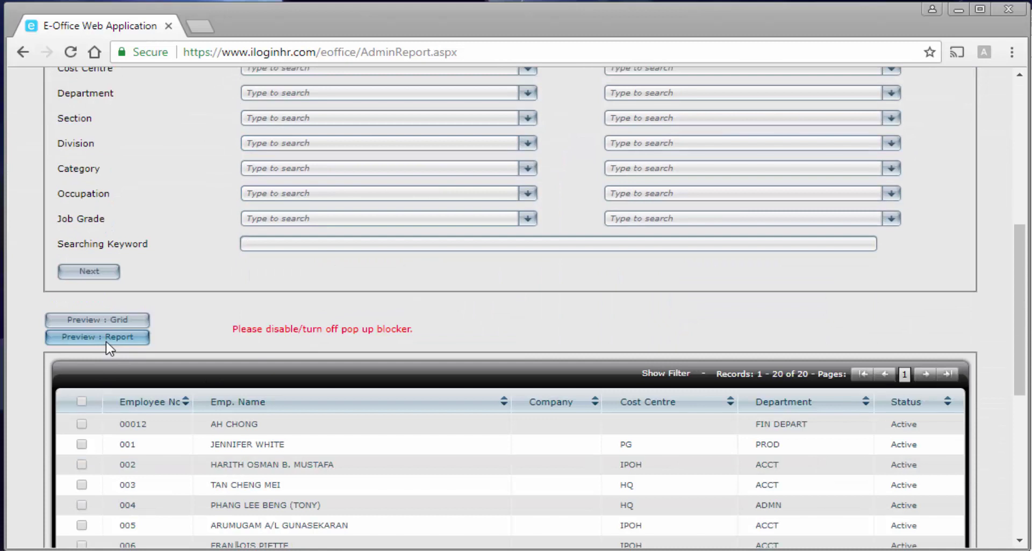
left_click(106, 321)
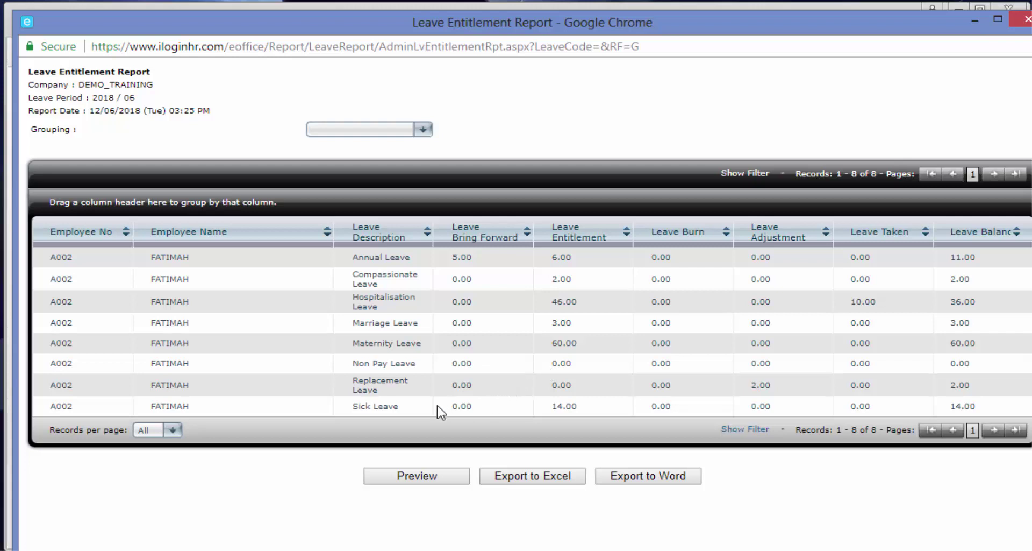
Sort the grid by leave description, entitlement and adjustment, then close it.
left_click(391, 236)
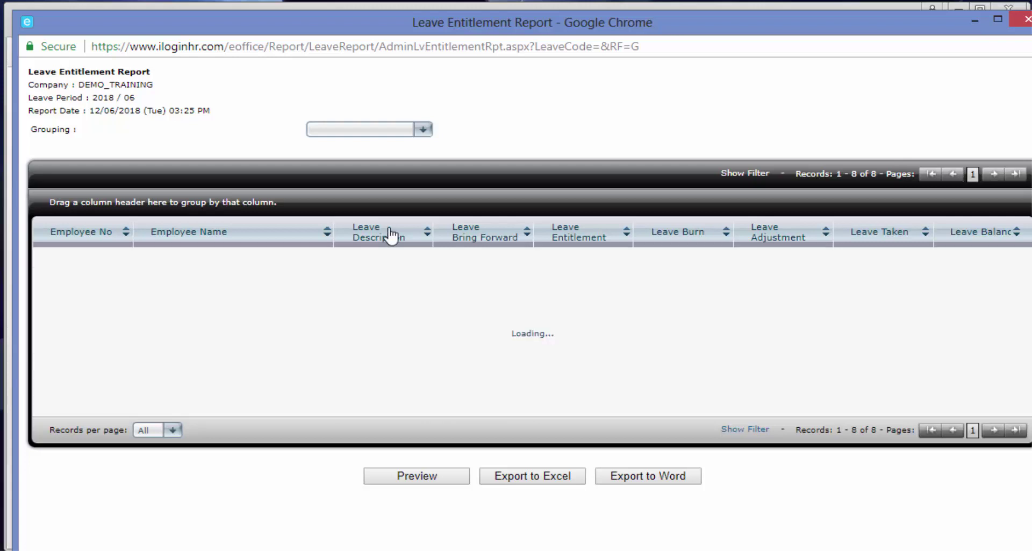
left_click(586, 232)
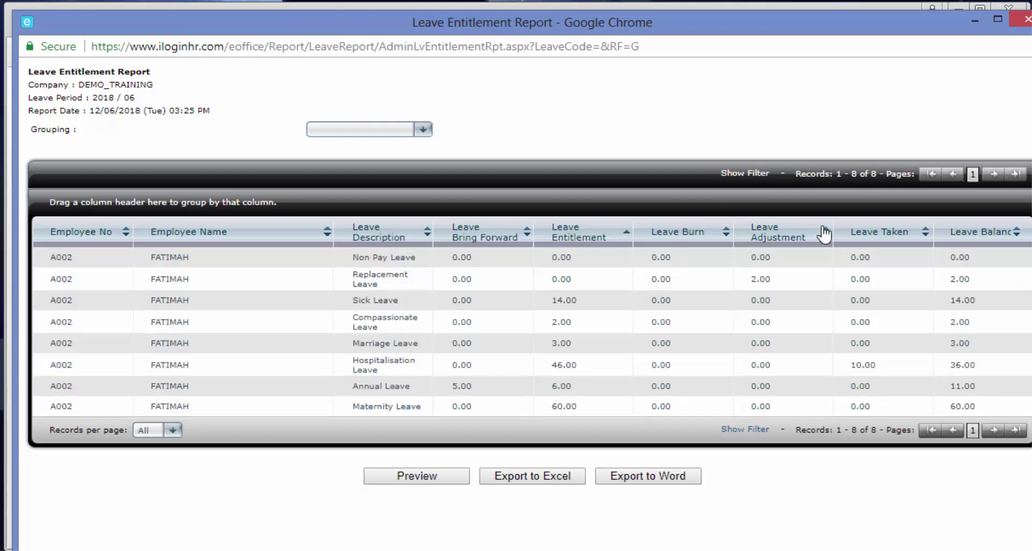
left_click(808, 233)
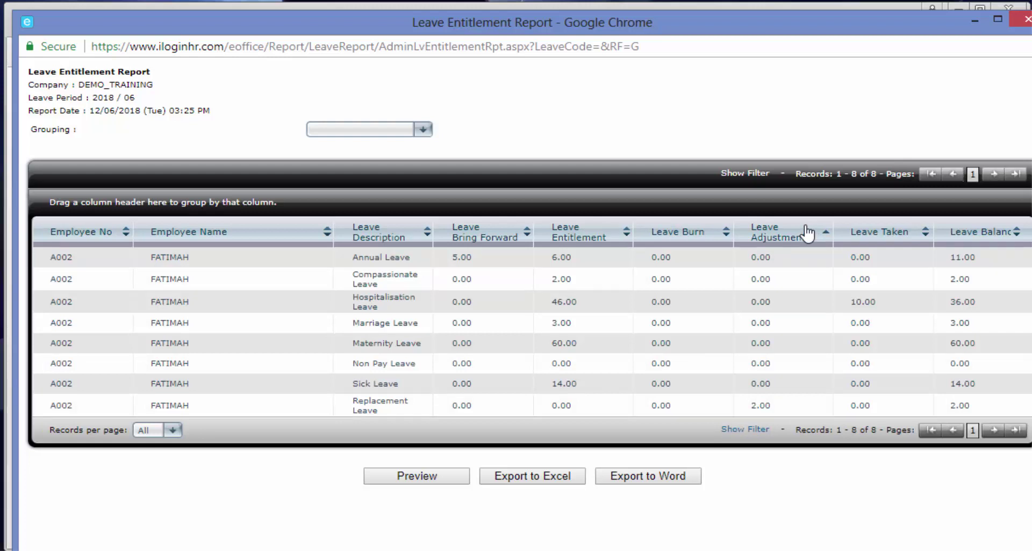
left_click(1024, 21)
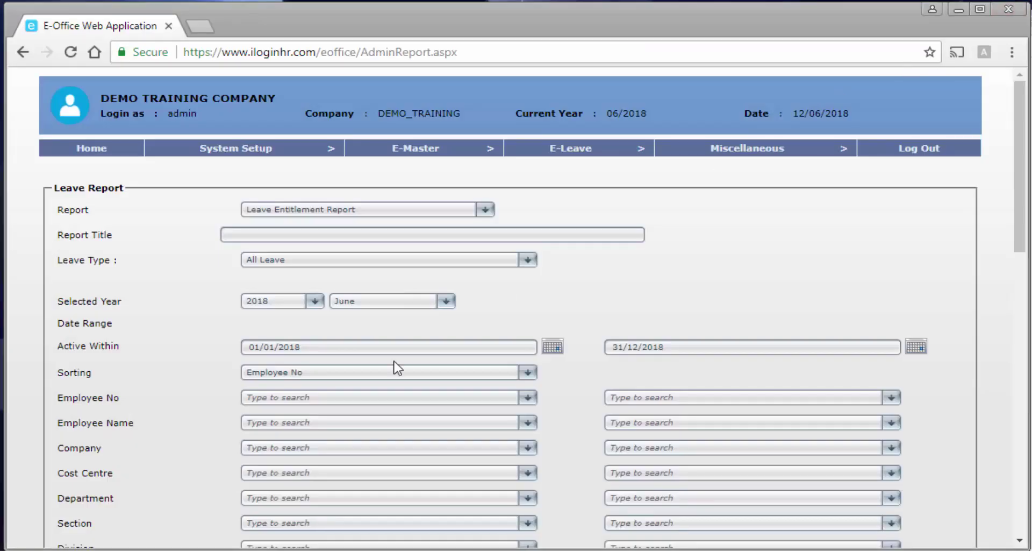
Select every employee and preview the entitlement report for them.
scroll(309, 412, "down", 4)
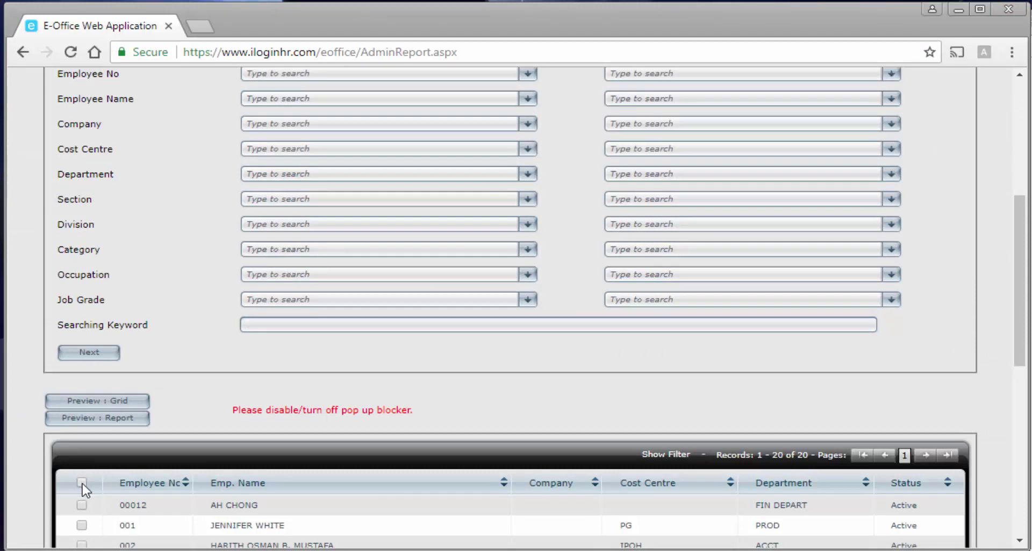
left_click(81, 482)
scroll(179, 441, "down", 5)
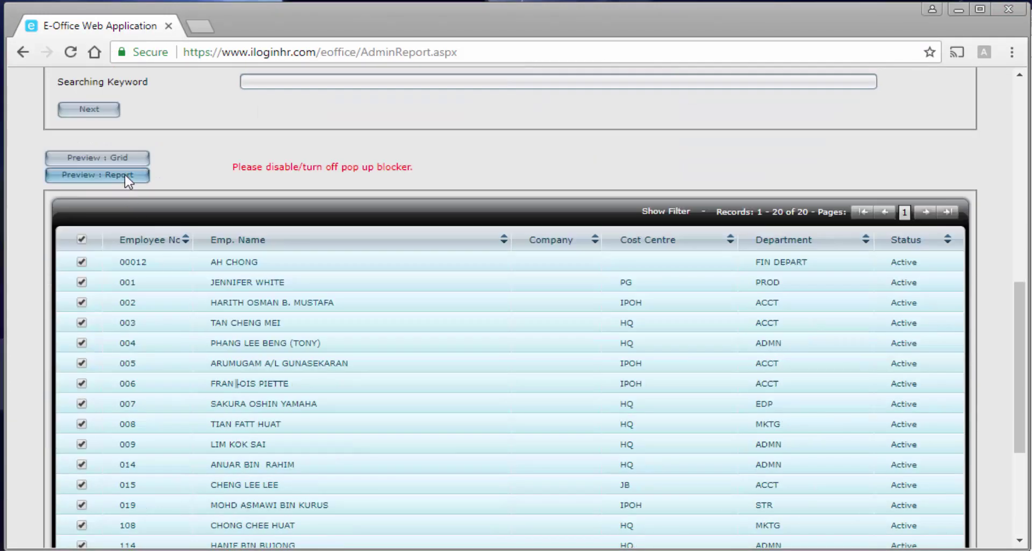
left_click(105, 156)
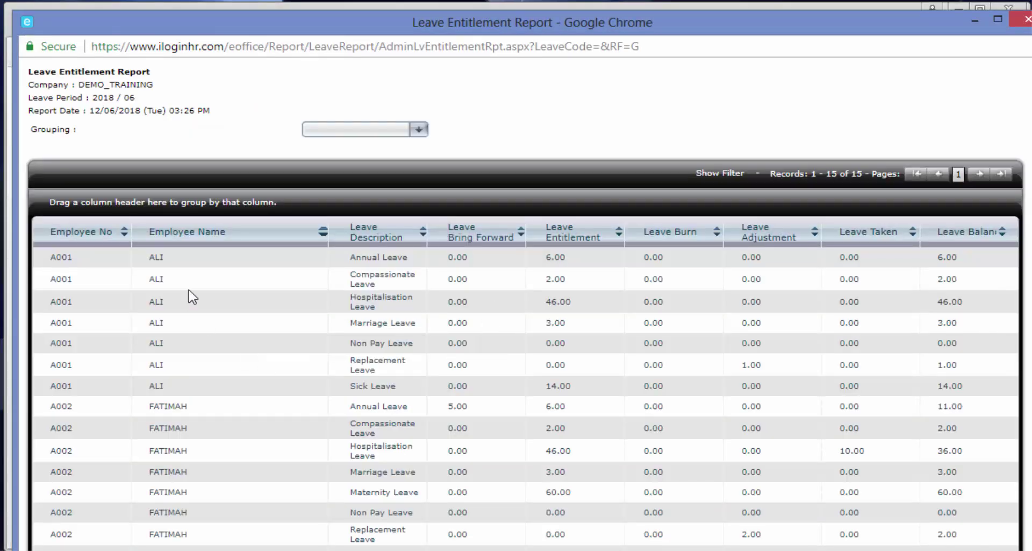
Sort the report by Leave Description, then by Employee No.
scroll(198, 450, "down", 1)
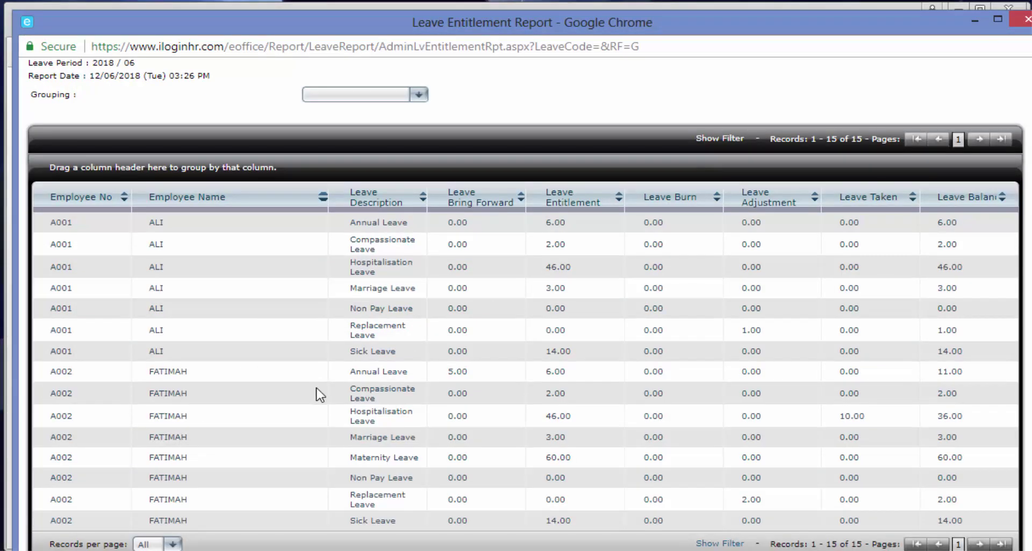
scroll(334, 401, "up", 1)
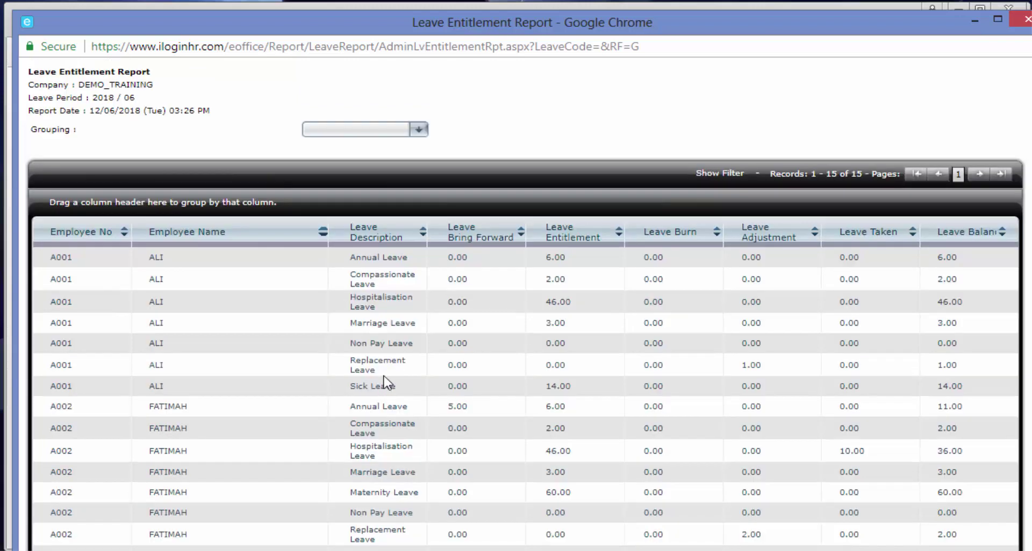
left_click(371, 235)
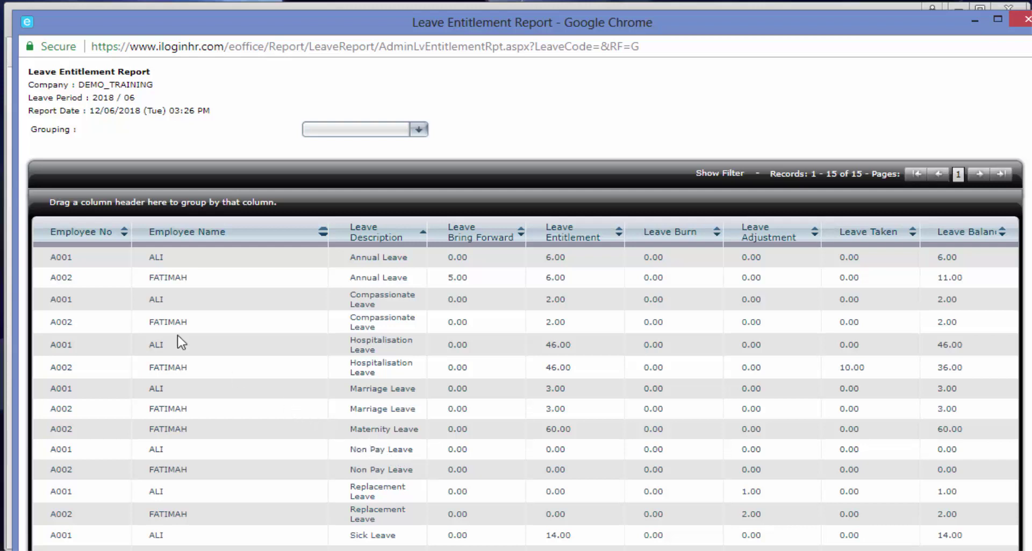
left_click(85, 236)
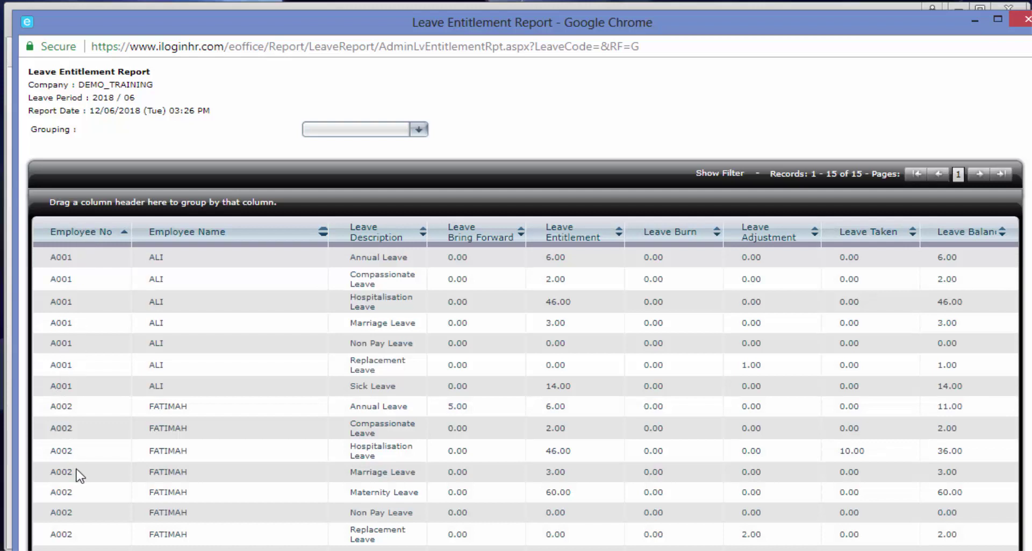
scroll(82, 461, "down", 1)
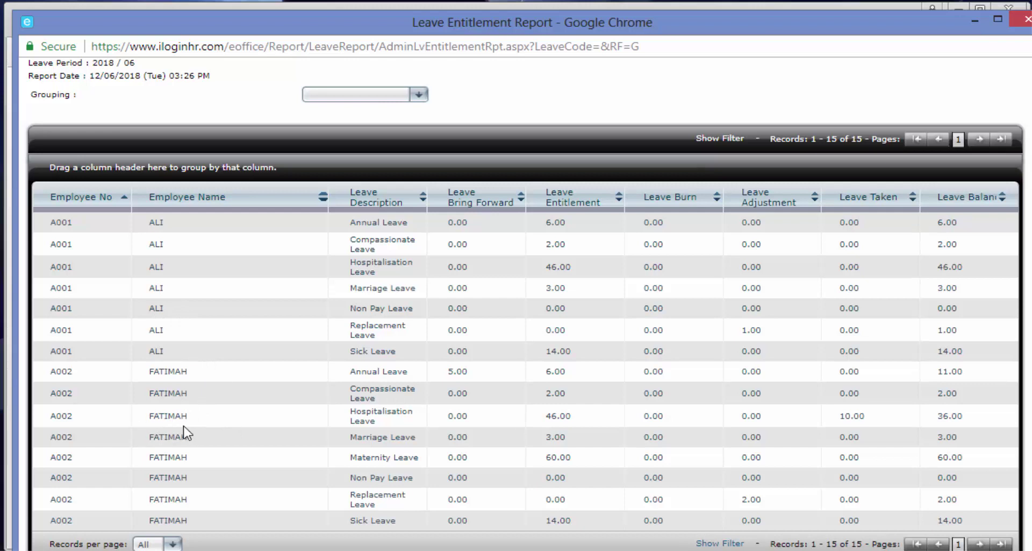
scroll(182, 430, "up", 1)
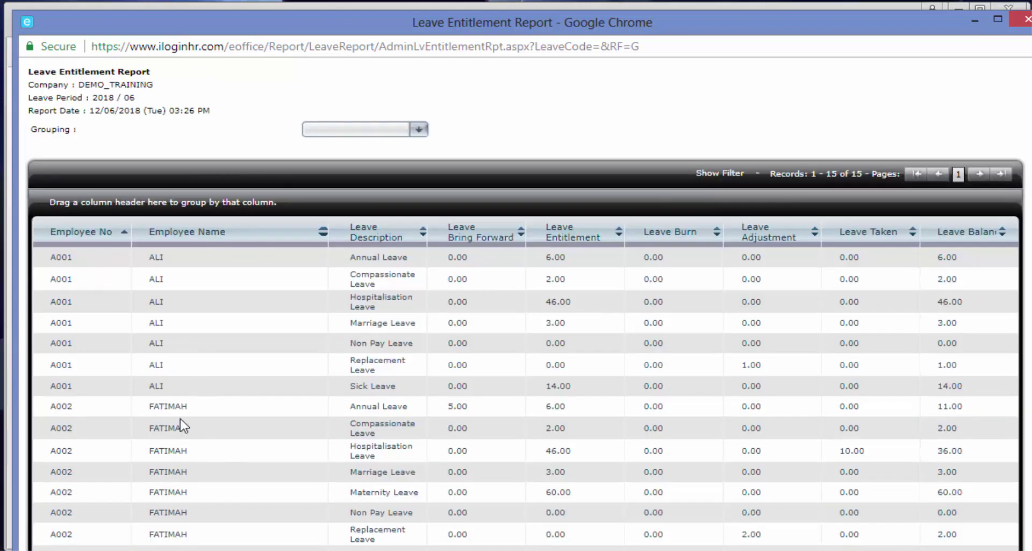
Group the report by Department and toggle the ADMN group collapsed and expanded.
left_click(357, 132)
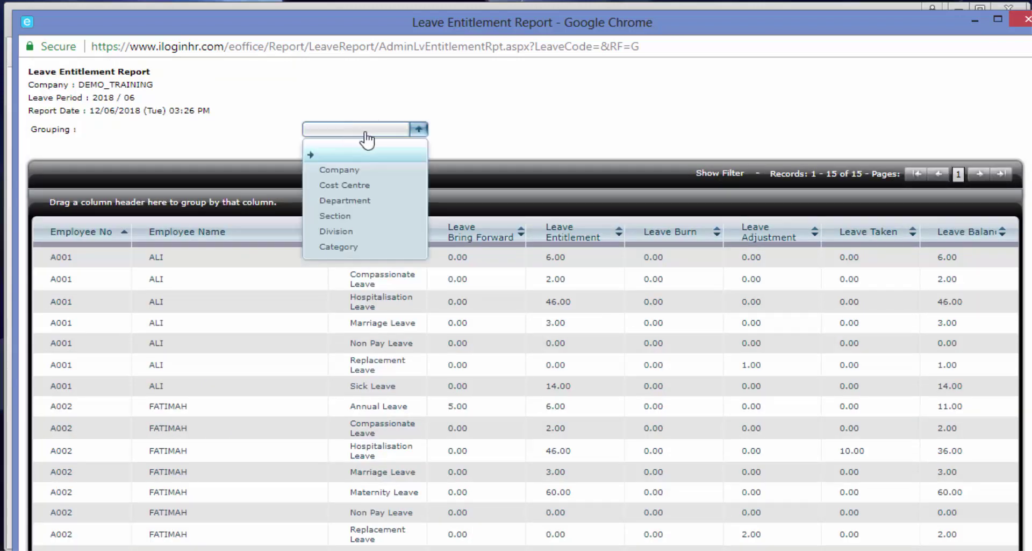
left_click(366, 201)
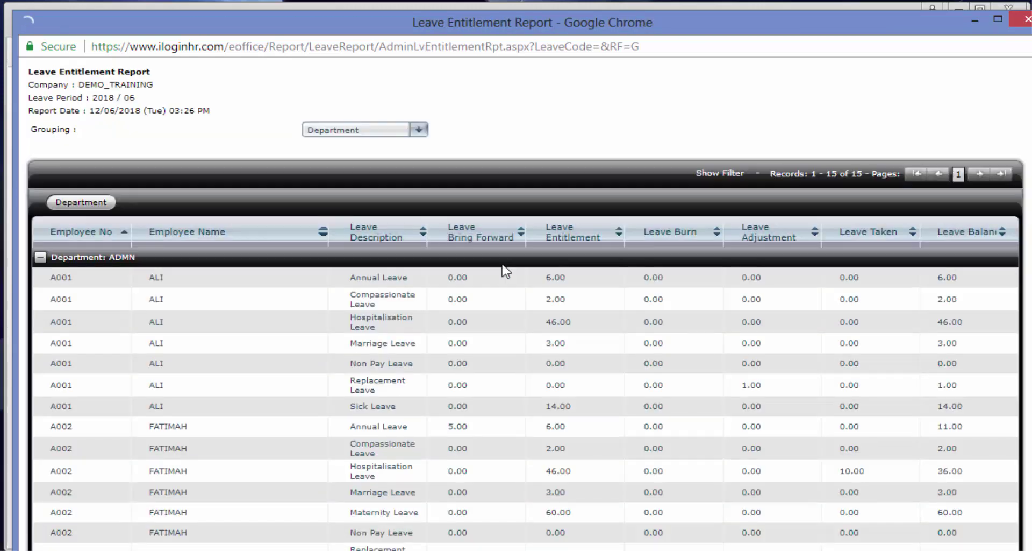
scroll(508, 270, "down", 1)
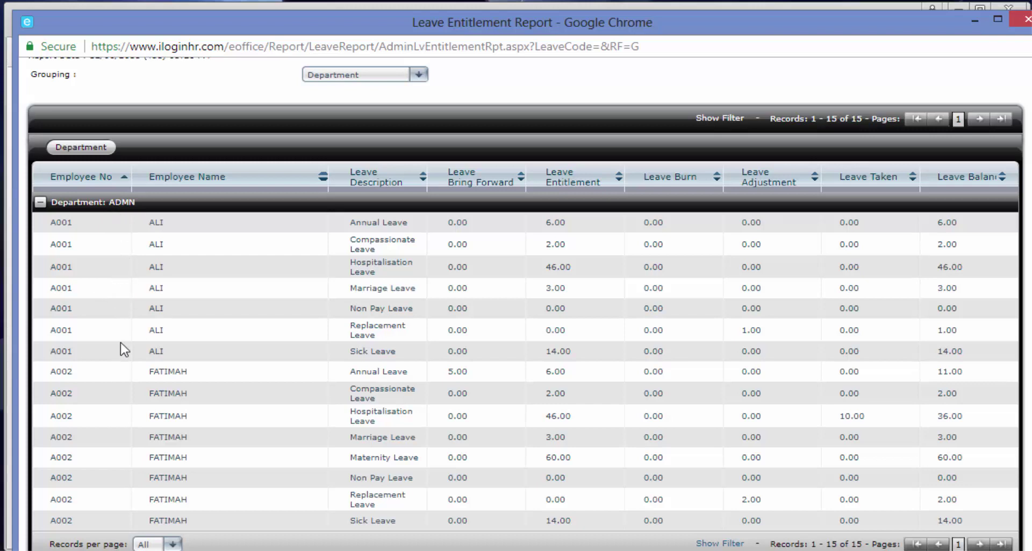
left_click(41, 203)
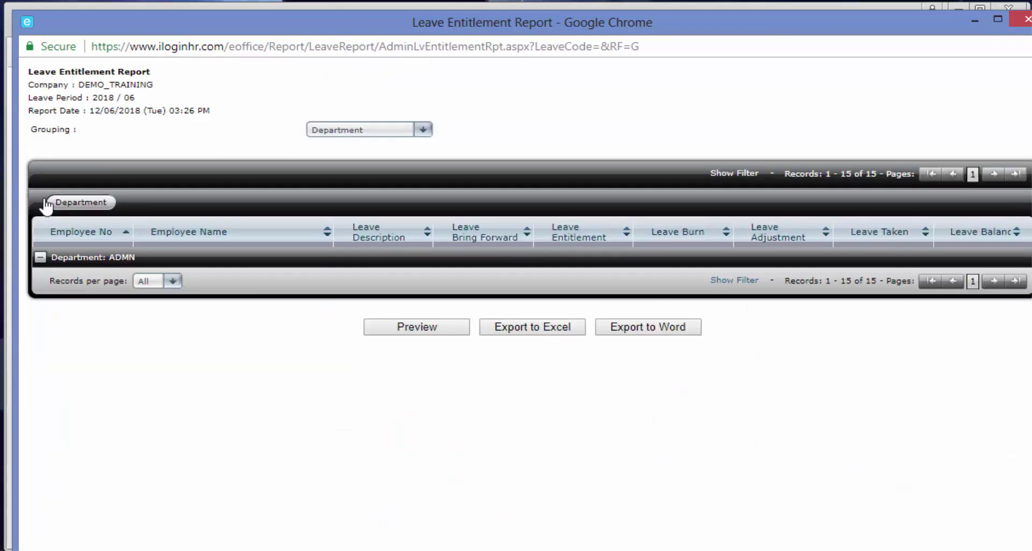
left_click(41, 258)
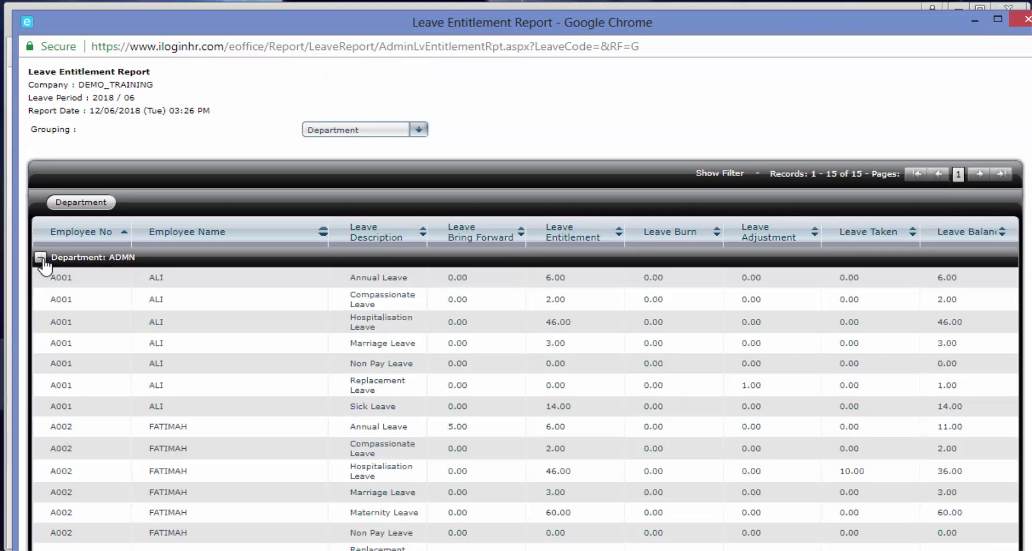
left_click(42, 258)
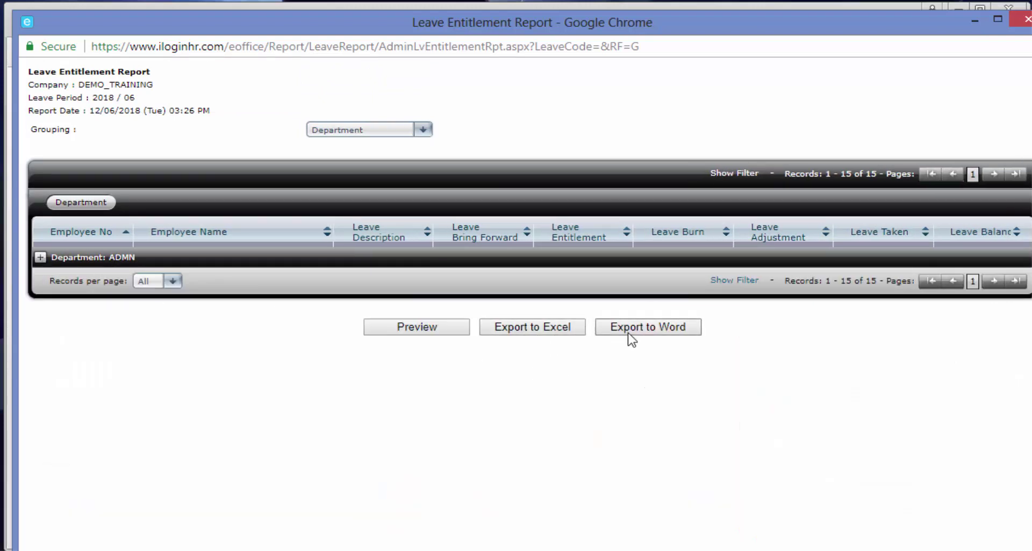
left_click(40, 258)
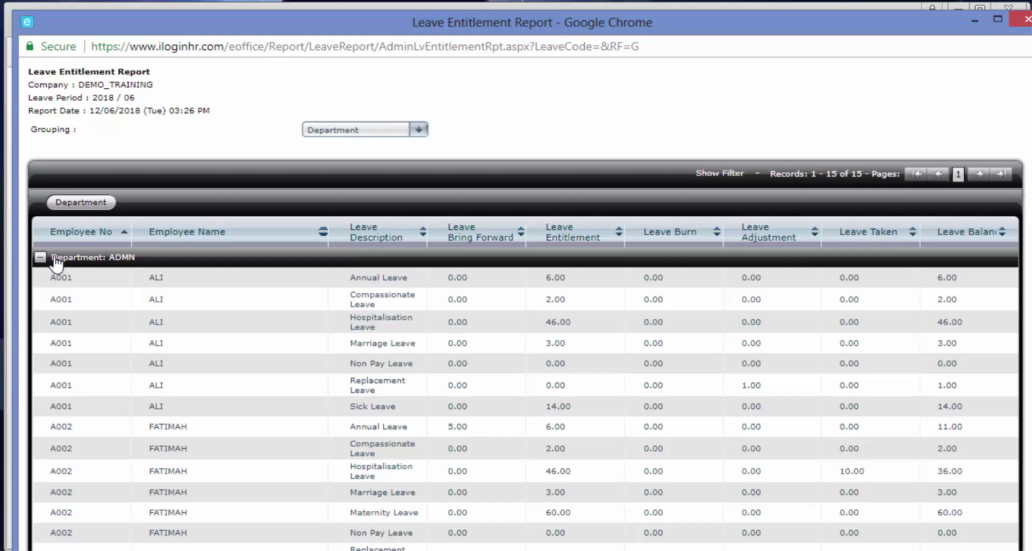
scroll(67, 262, "down", 1)
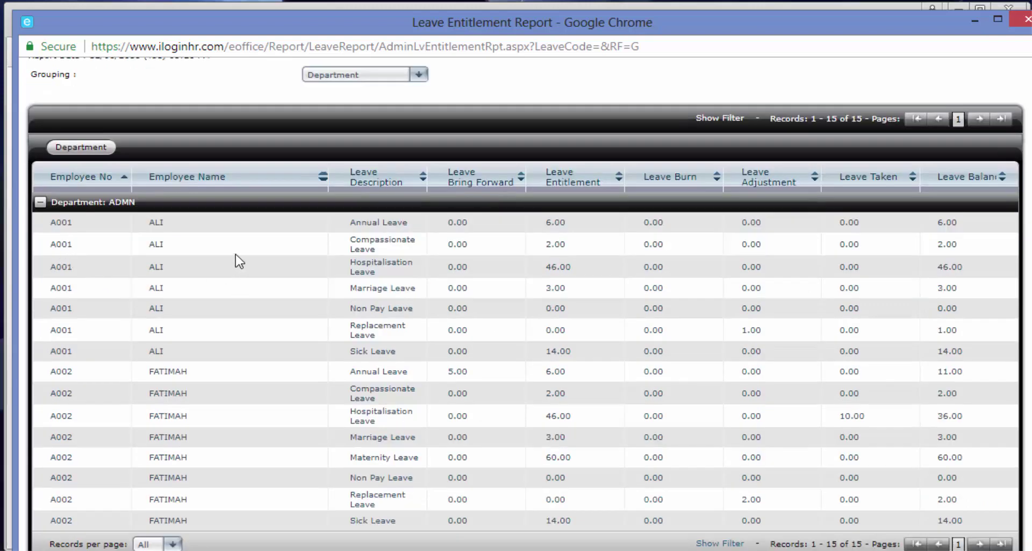
left_click(40, 202)
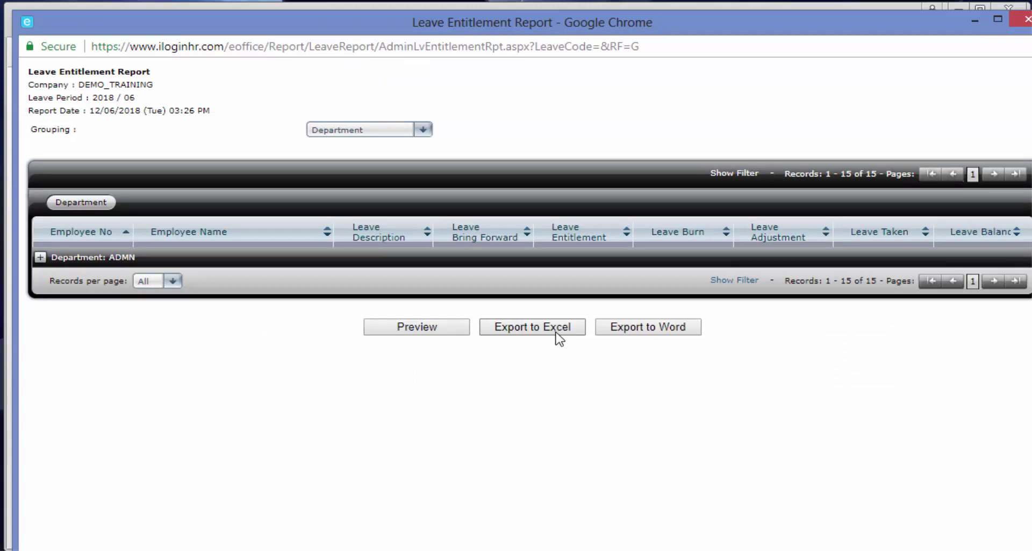
Abandon Grid (4).xls and re-export the grouped report to Excel as Grid (5).xls.
left_click_drag(583, 8, 571, 32)
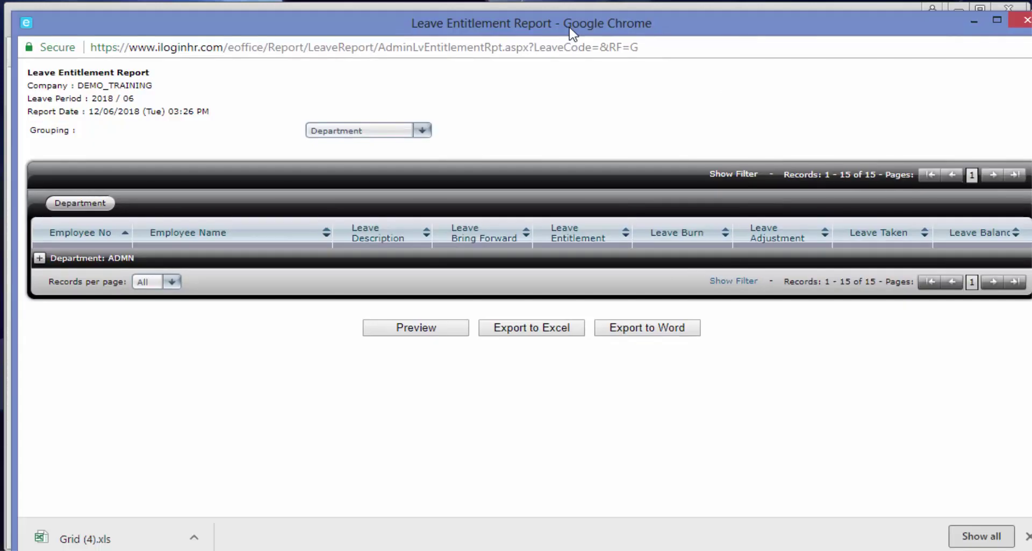
left_click(113, 539)
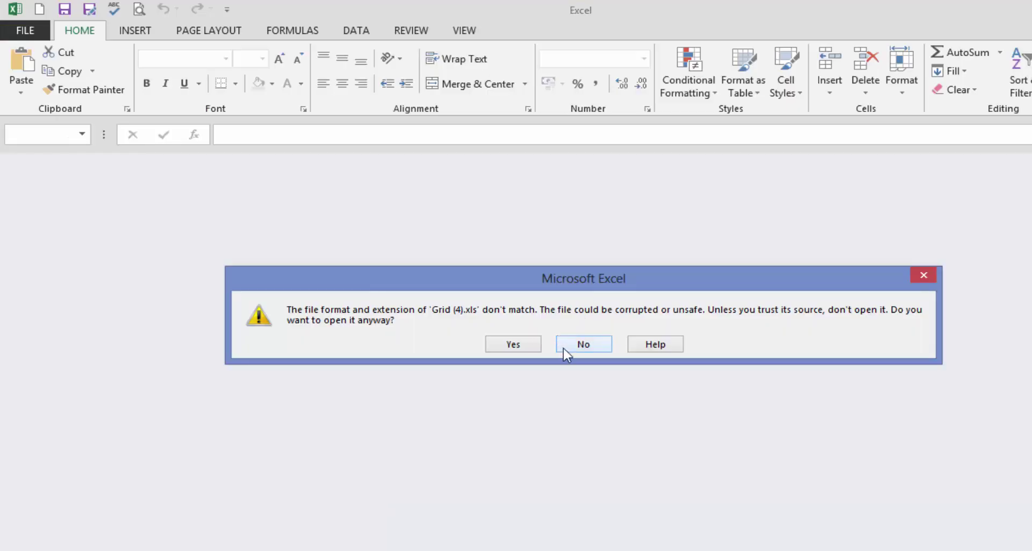
left_click(565, 346)
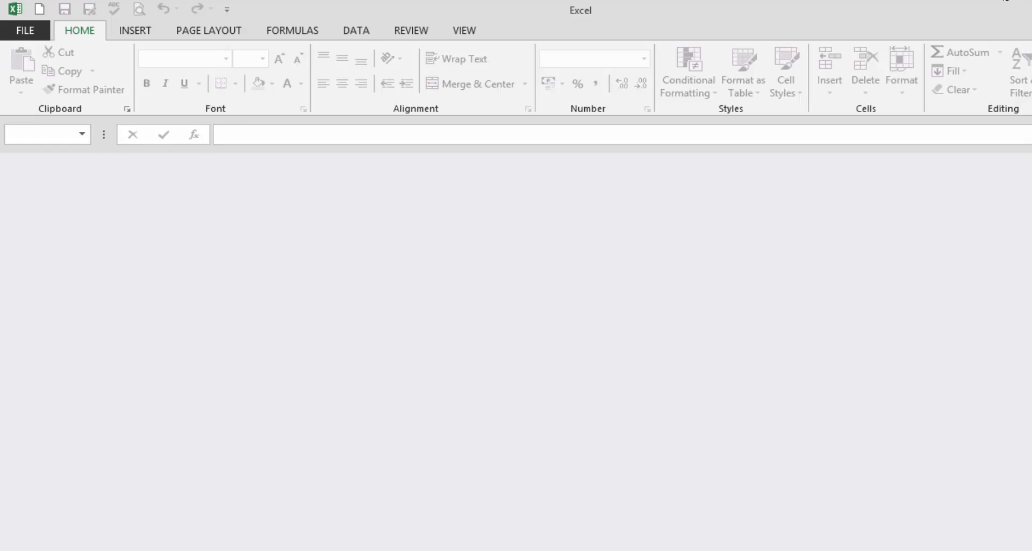
left_click(1004, 1)
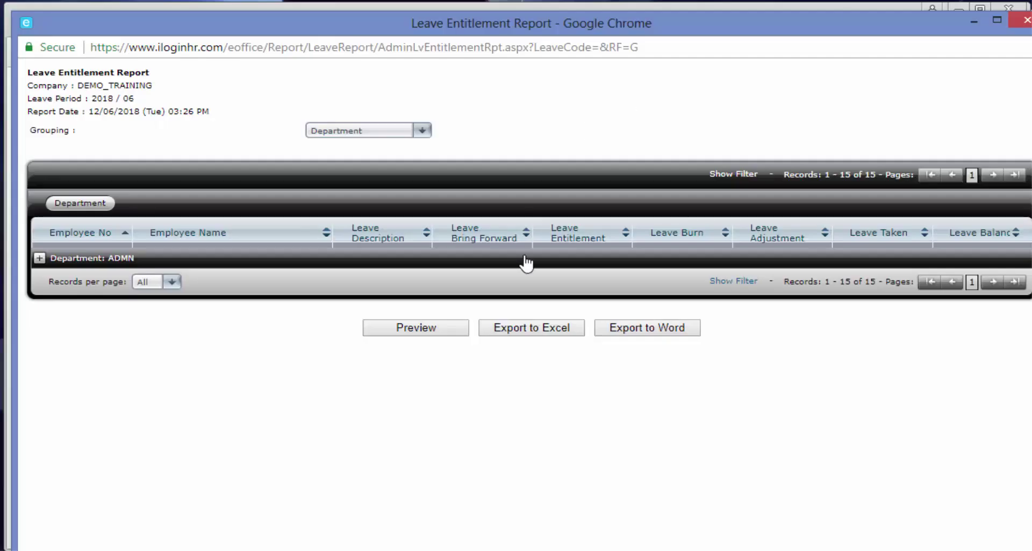
left_click(536, 332)
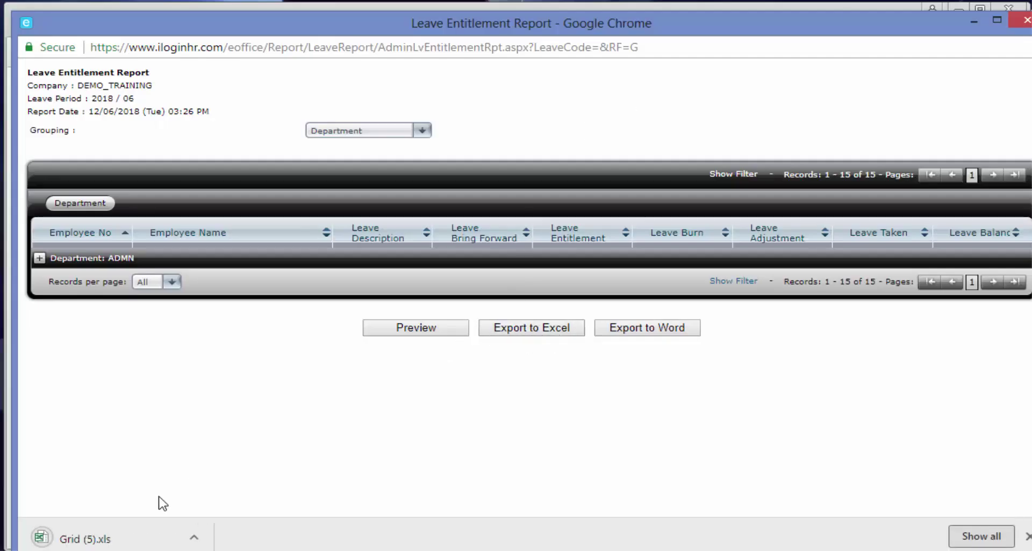
left_click(86, 538)
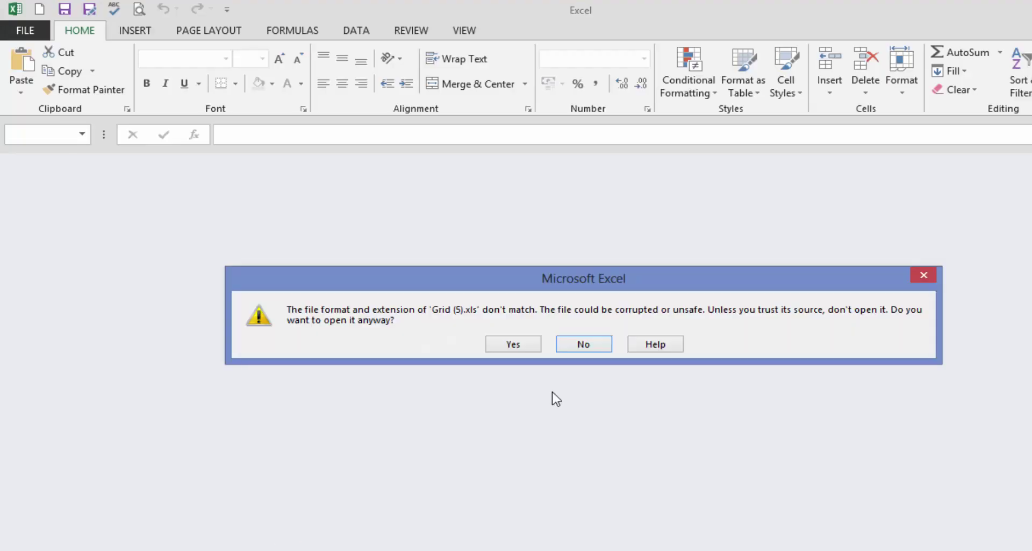
Open Grid (5).xls despite the format warning and review the exported columns.
left_click(510, 344)
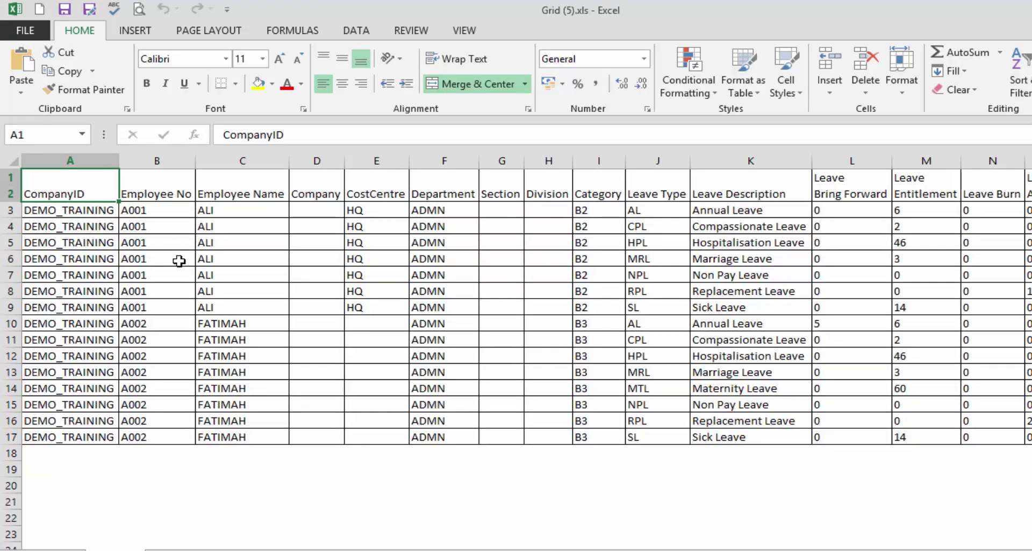
left_click(488, 261)
left_click(406, 226)
left_click(431, 226)
left_click(437, 290)
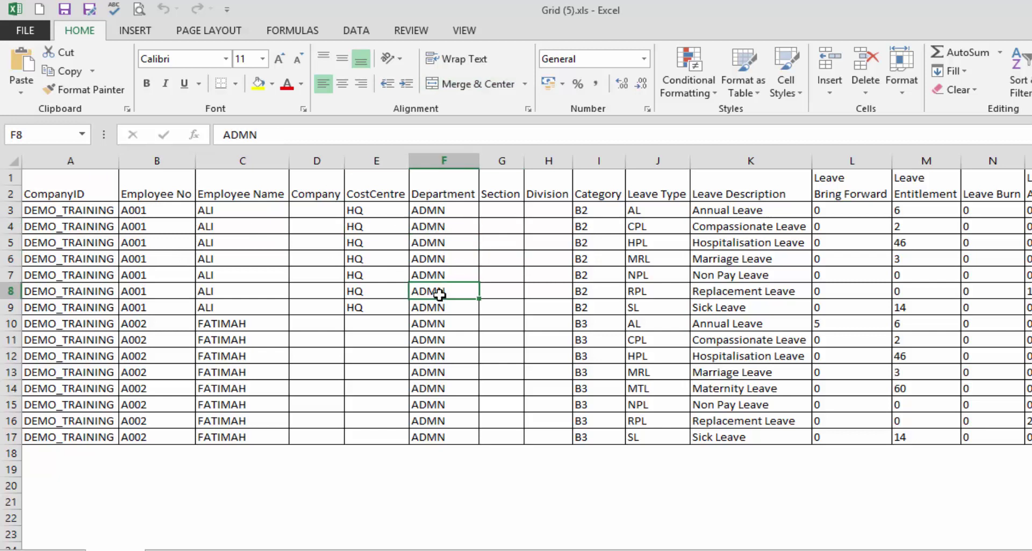
left_click(616, 244)
left_click(657, 243)
left_click(715, 245)
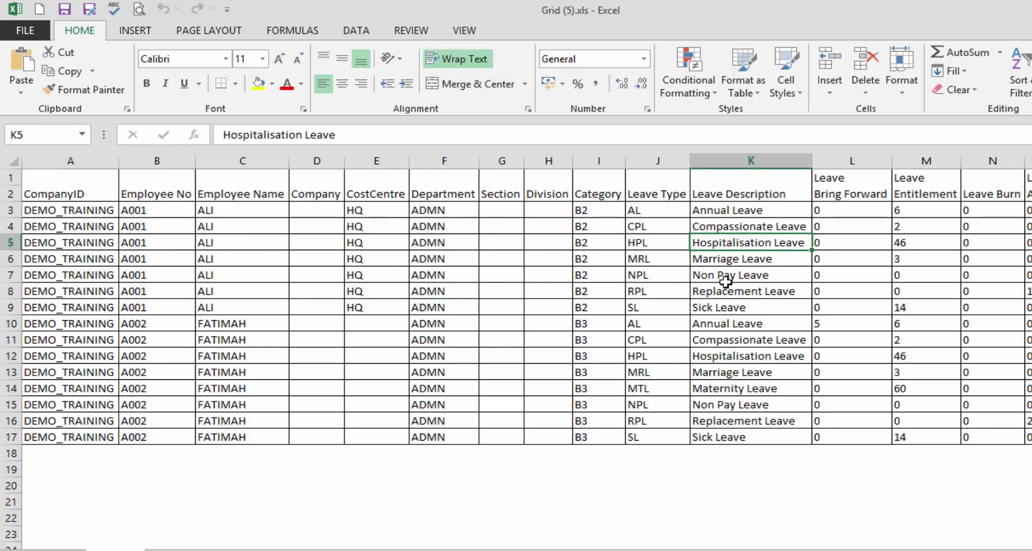
left_click(726, 276)
left_click(732, 307)
left_click(853, 280)
left_click(851, 302)
left_click_drag(750, 260, 755, 344)
left_click(734, 211)
Narrow columns K and J, delete empty columns G:H, then close without saving.
left_click_drag(812, 161, 667, 160)
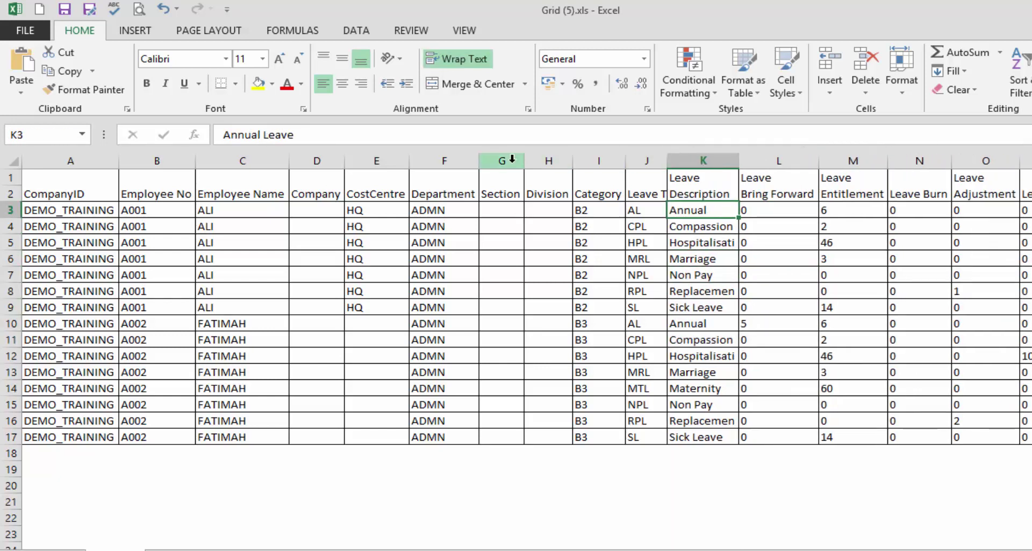
left_click_drag(501, 161, 544, 162)
right_click(514, 220)
left_click(549, 336)
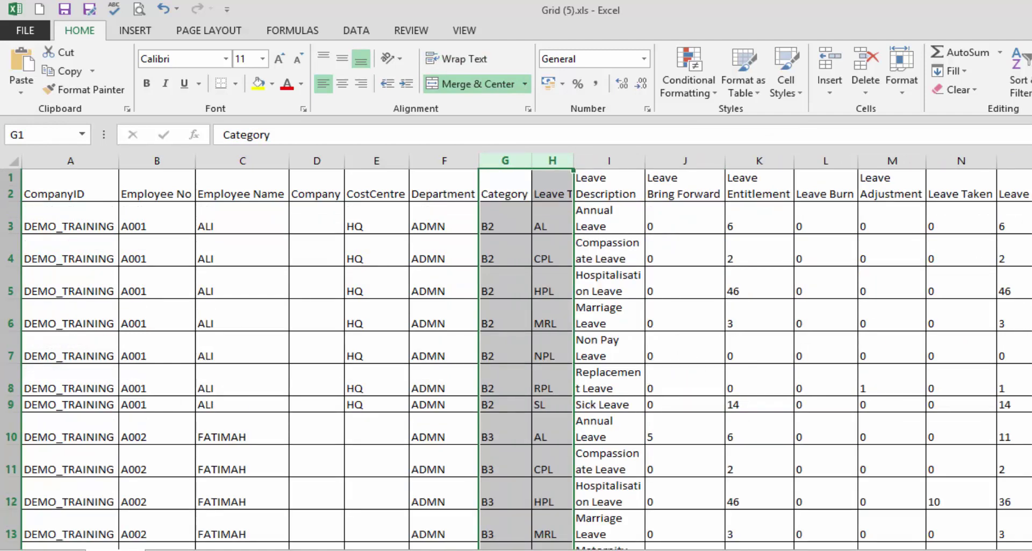
key("alt+F4")
left_click(582, 321)
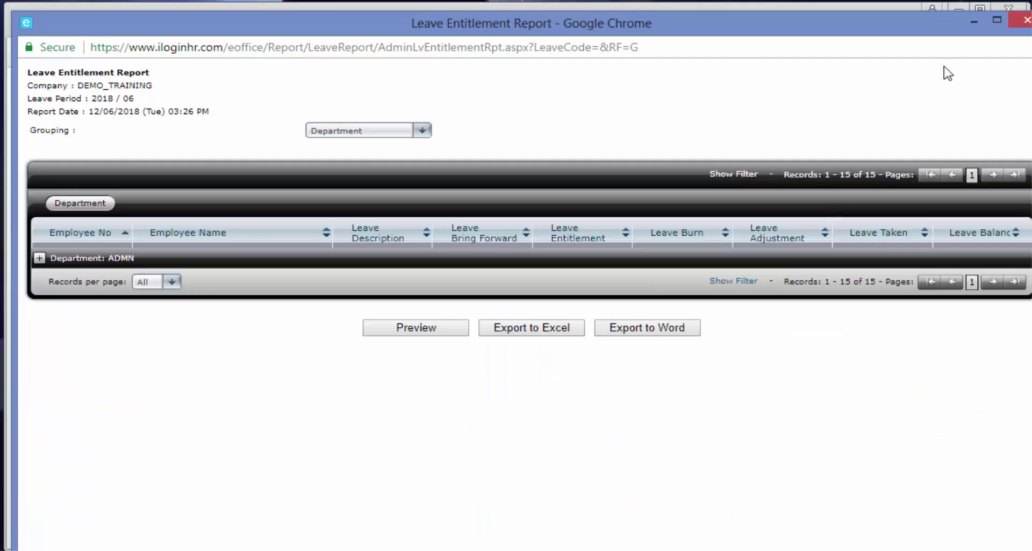
Close the entitlement report window and choose the Leave Detail Report for All Leave.
left_click(1023, 20)
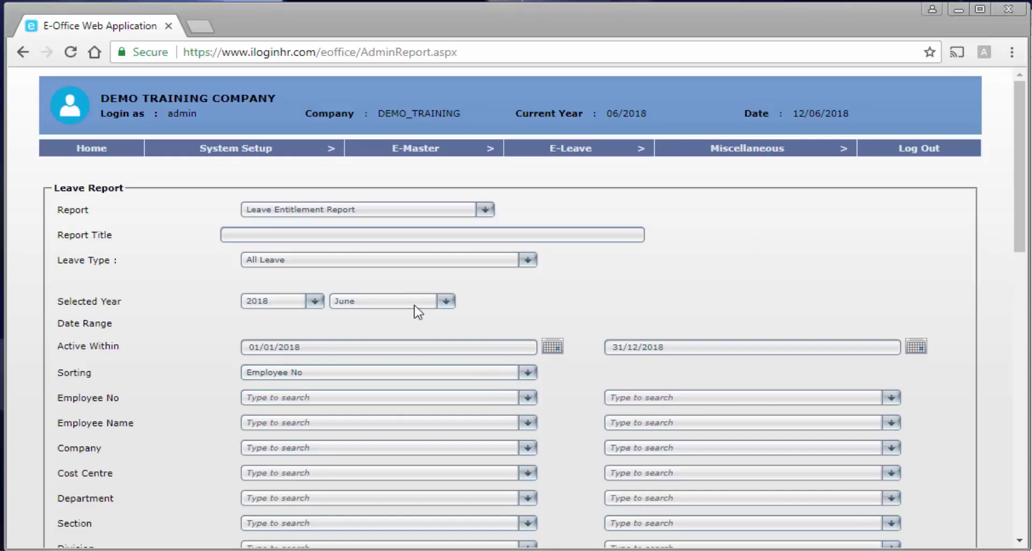
left_click(345, 210)
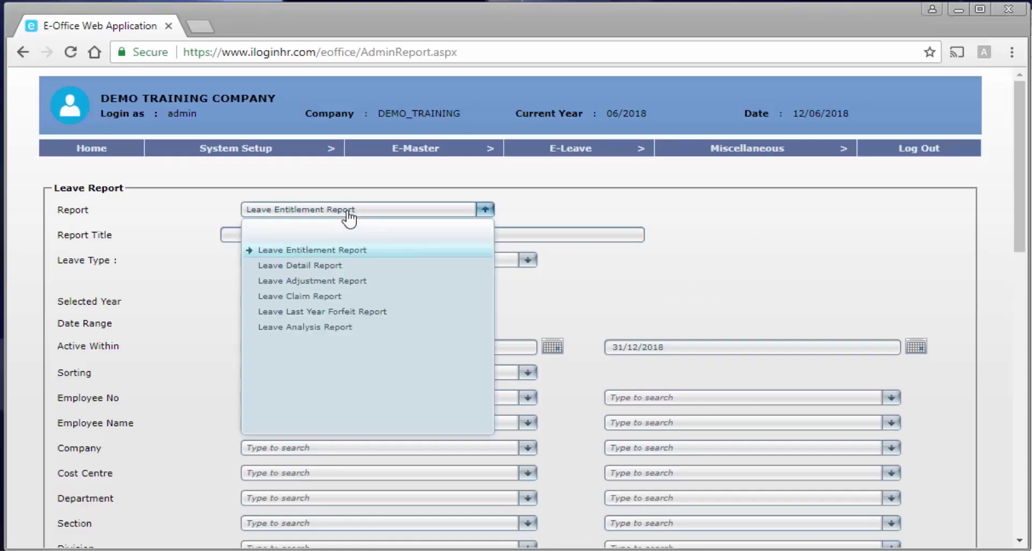
left_click(310, 269)
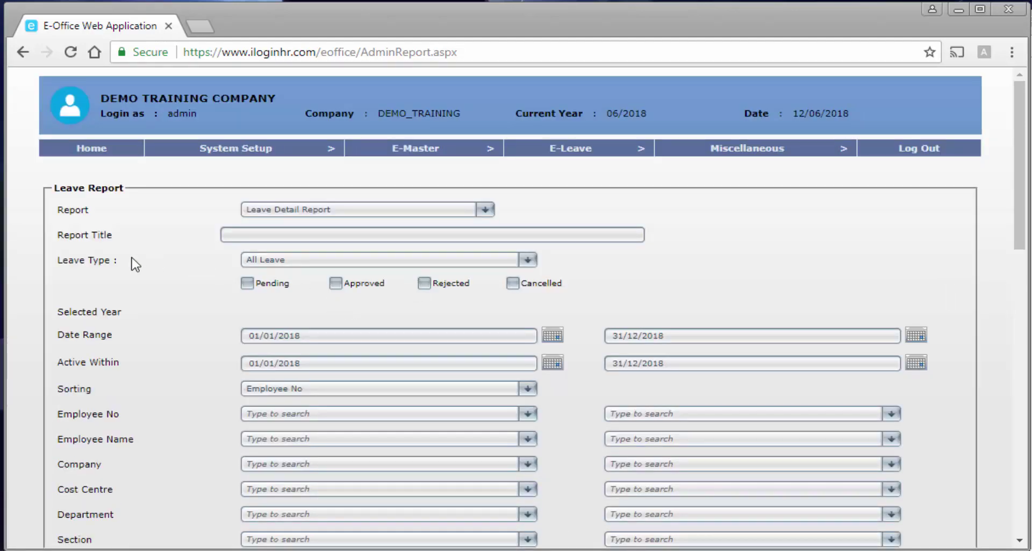
left_click(311, 260)
left_click(311, 261)
Restrict the report status to Approved leave only.
left_click(266, 285)
left_click(267, 286)
left_click(347, 285)
scroll(344, 285, "down", 2)
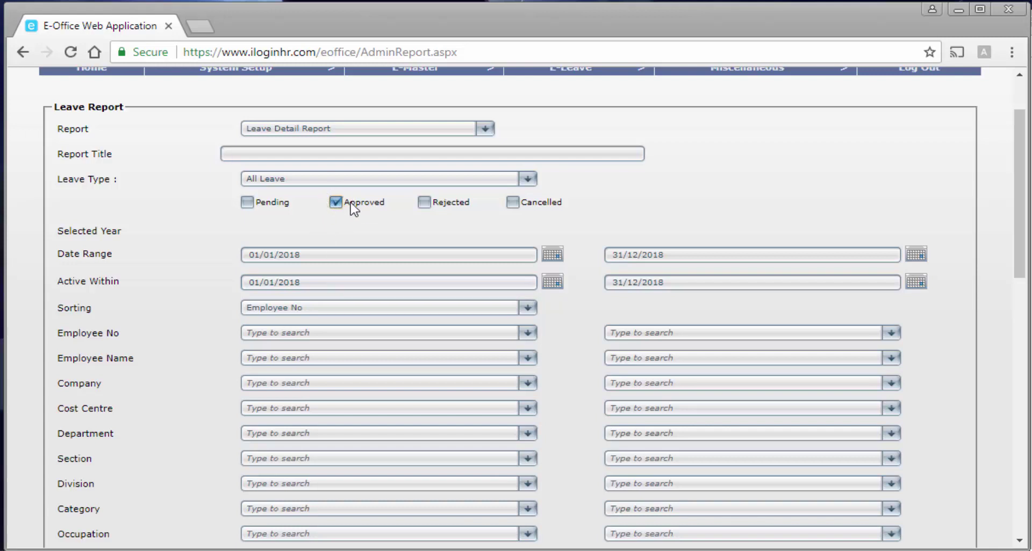
scroll(333, 213, "down", 2)
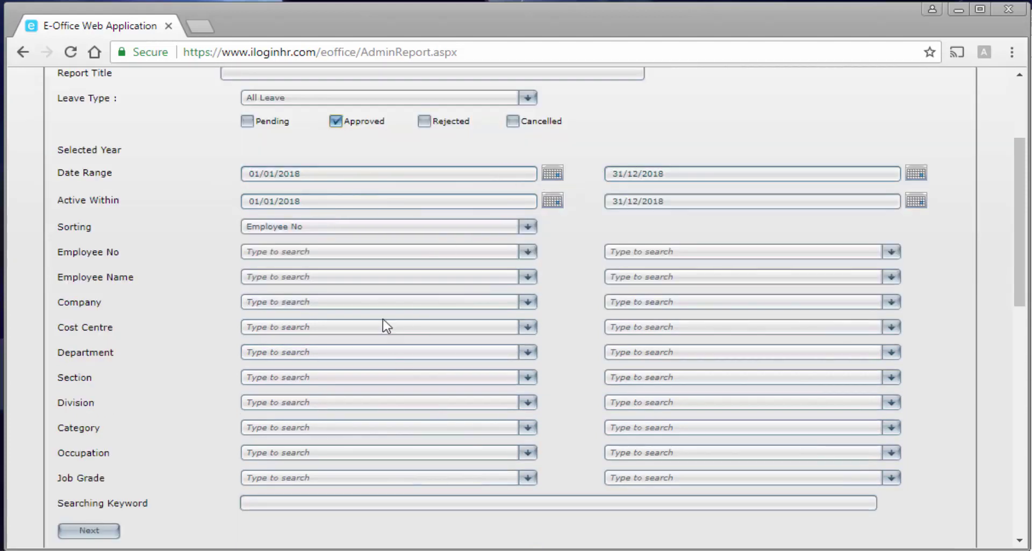
scroll(297, 372, "down", 2)
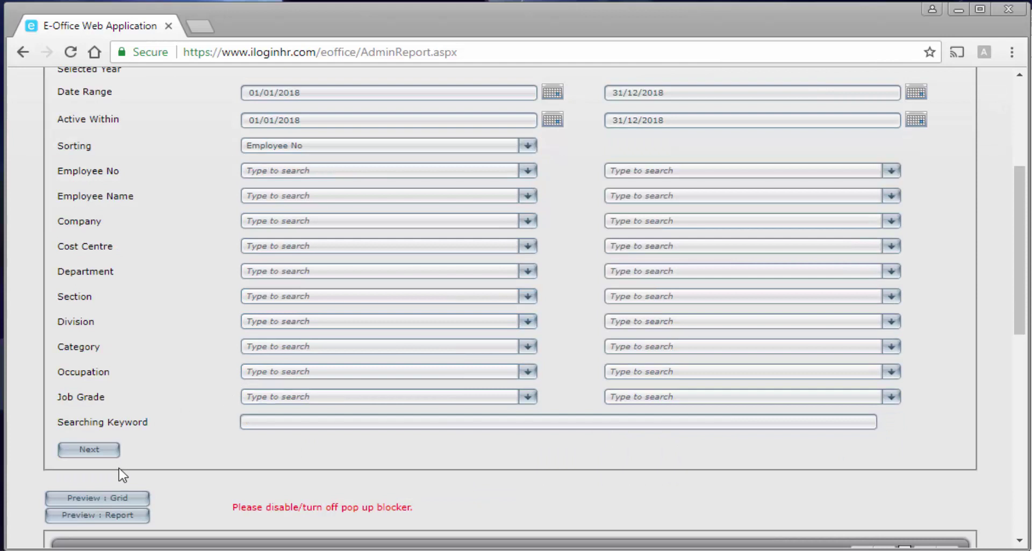
Load the 20 matching employees and tick A001 and A002.
left_click(106, 453)
scroll(243, 433, "down", 8)
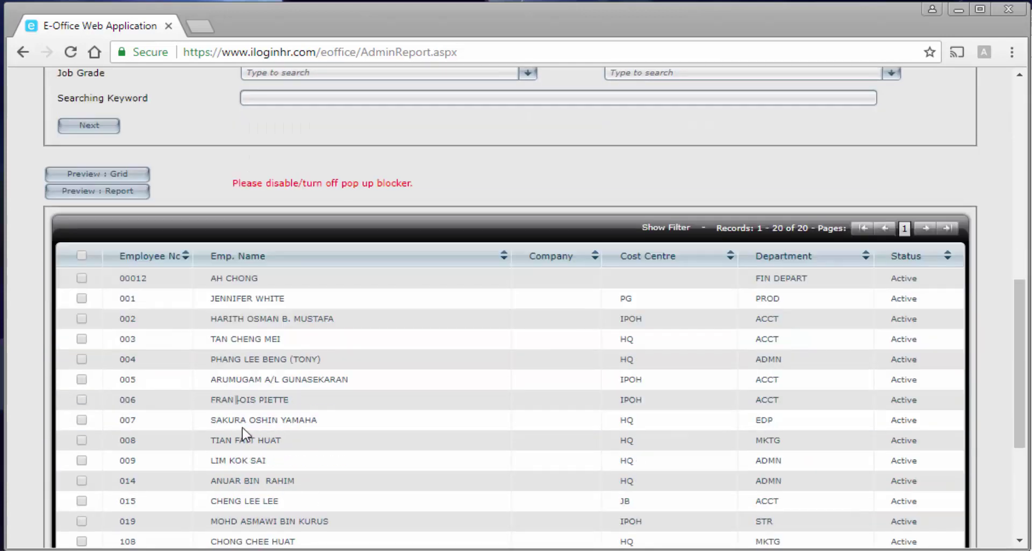
scroll(243, 433, "down", 2)
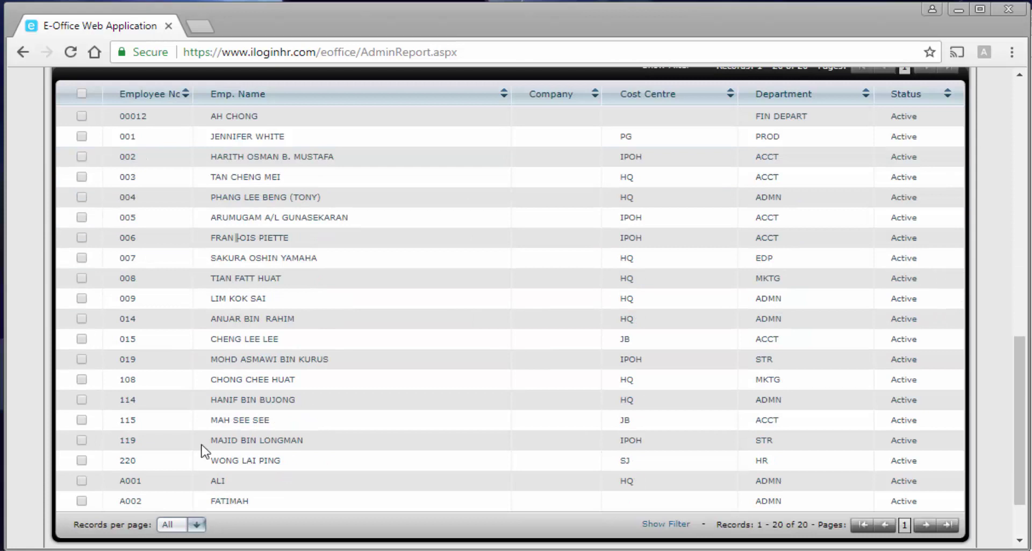
left_click(81, 501)
left_click(82, 480)
scroll(84, 486, "up", 5)
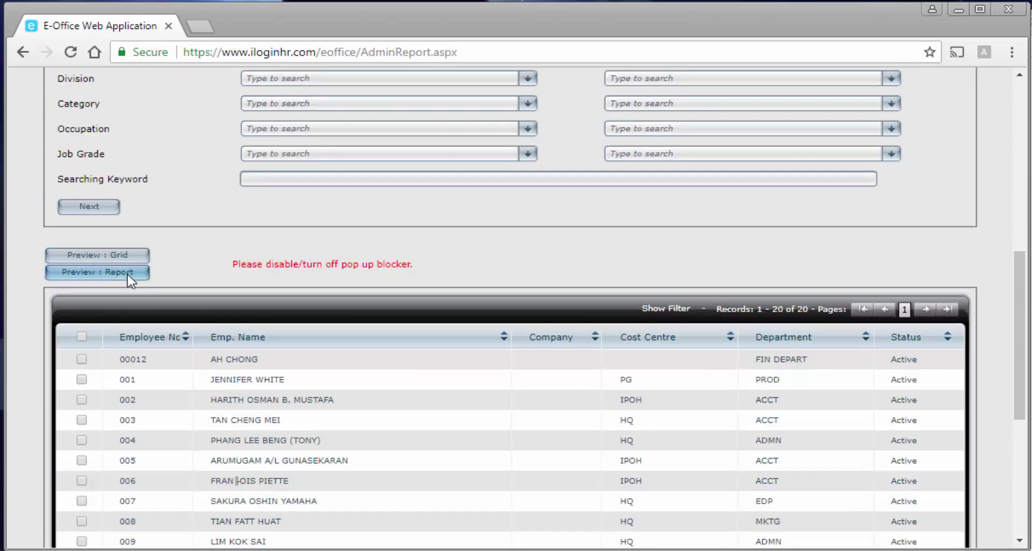
left_click(129, 276)
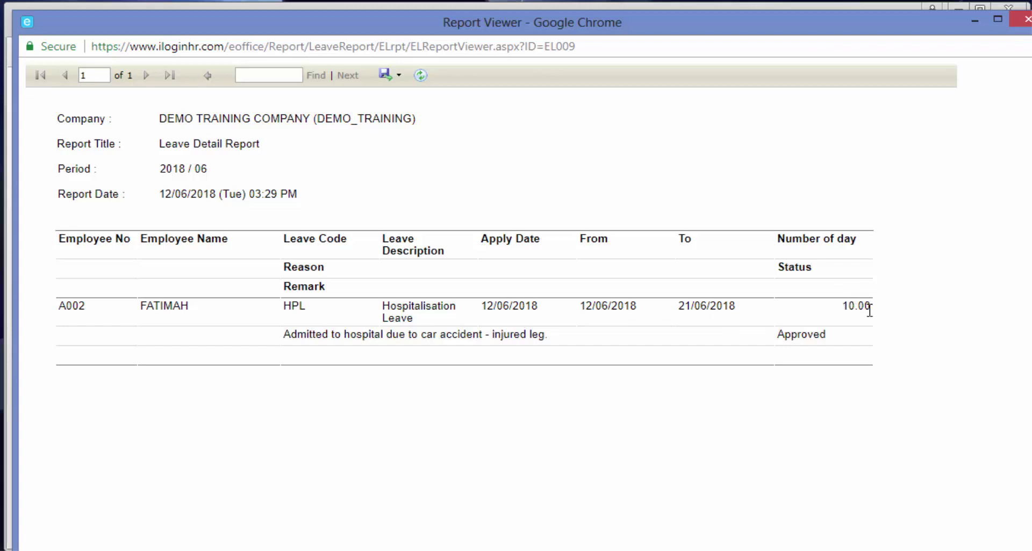
left_click(1023, 20)
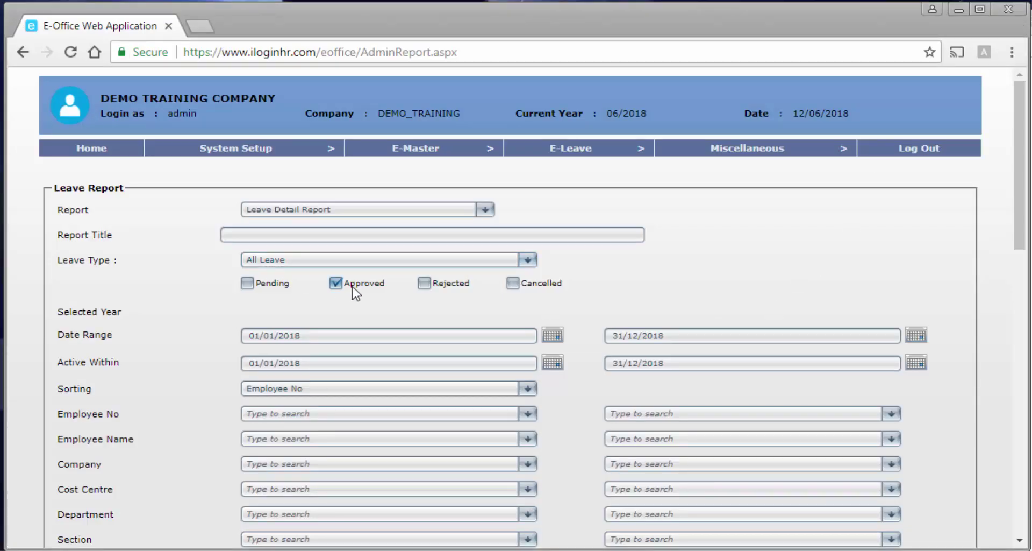
Keep Leave Detail Report as the selected report type in the Leave Report form.
scroll(354, 293, "down", 5)
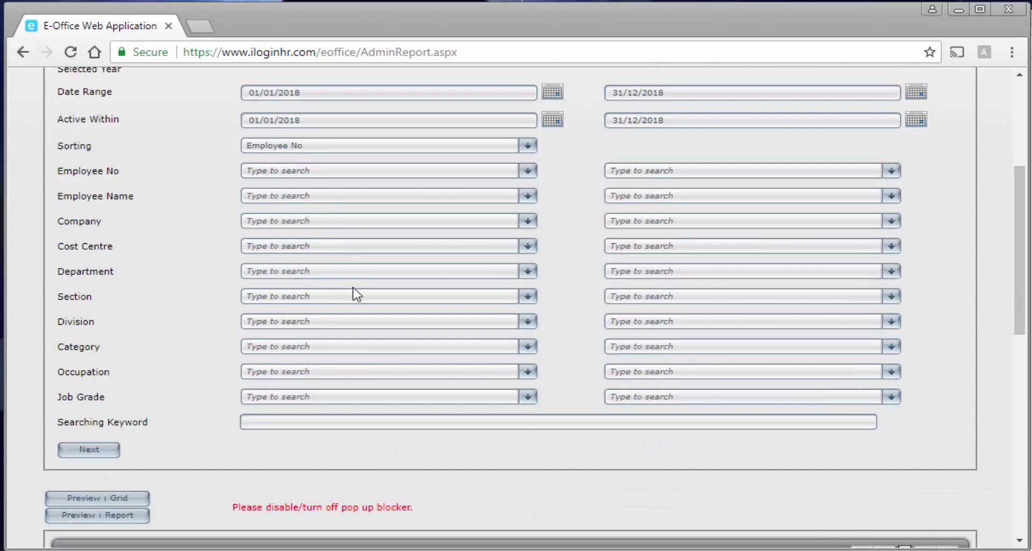
scroll(353, 293, "up", 5)
mouse_move(601, 151)
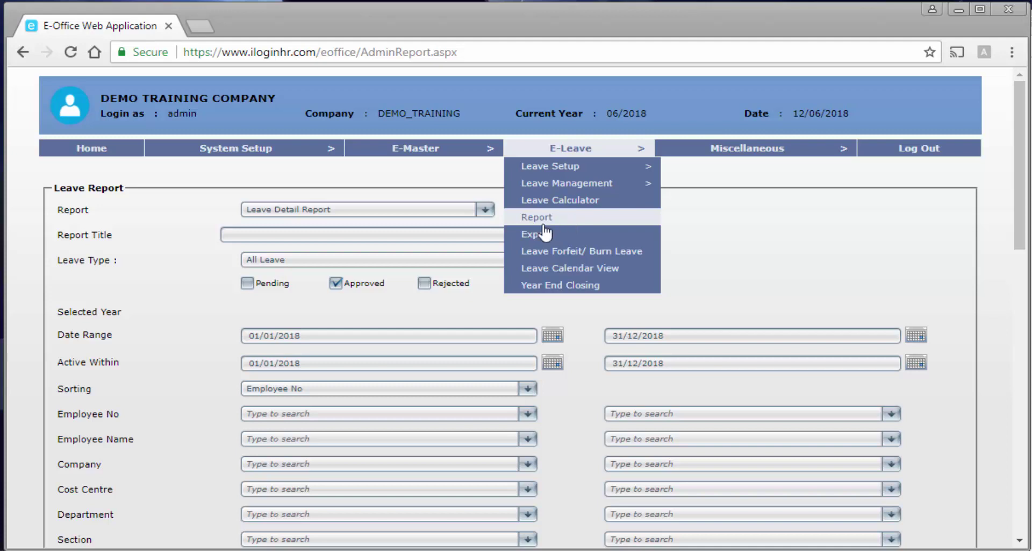
left_click(390, 216)
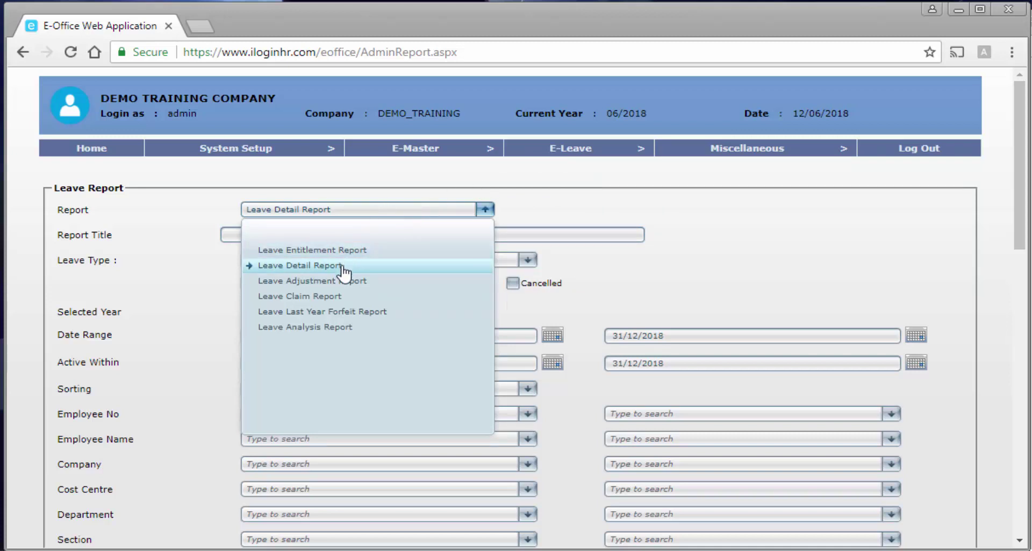
left_click(189, 300)
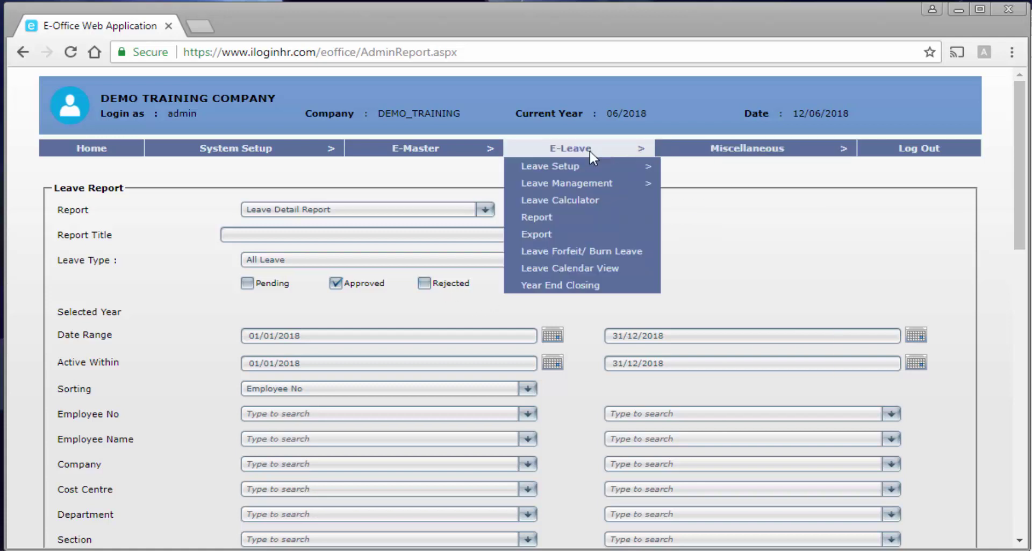
On the Leave Export page, set the export period from 01/06/2018 to 30/06/2018.
left_click(565, 238)
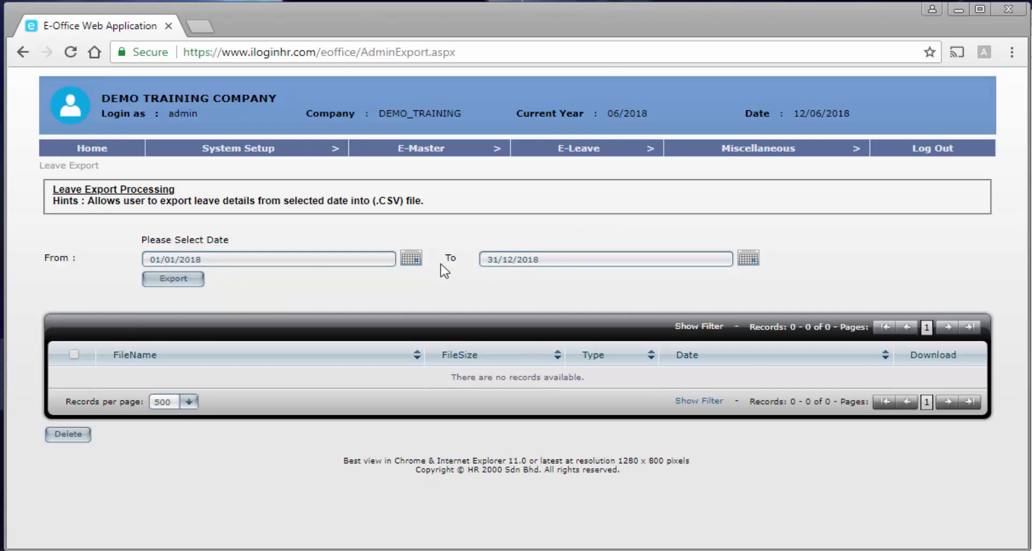
left_click(411, 258)
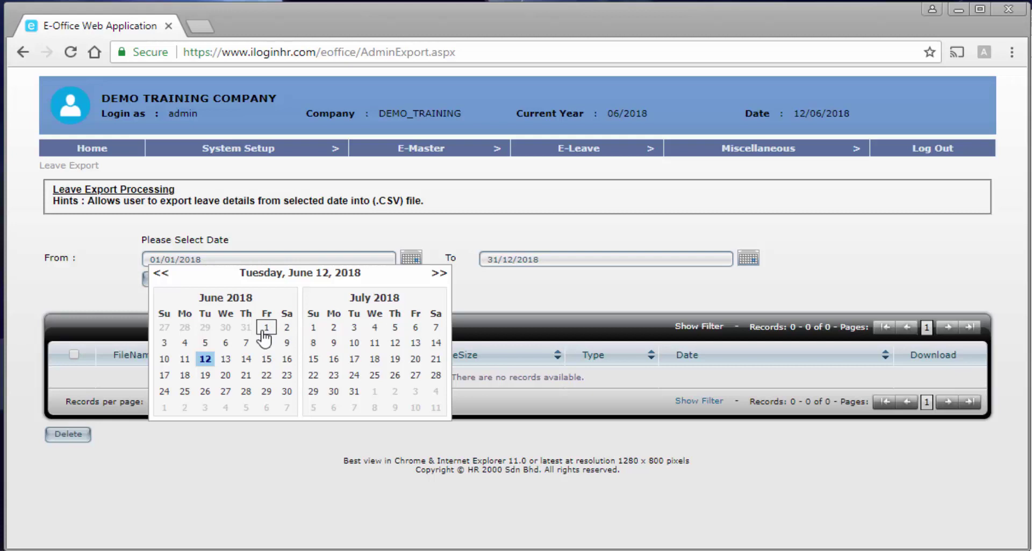
left_click(264, 330)
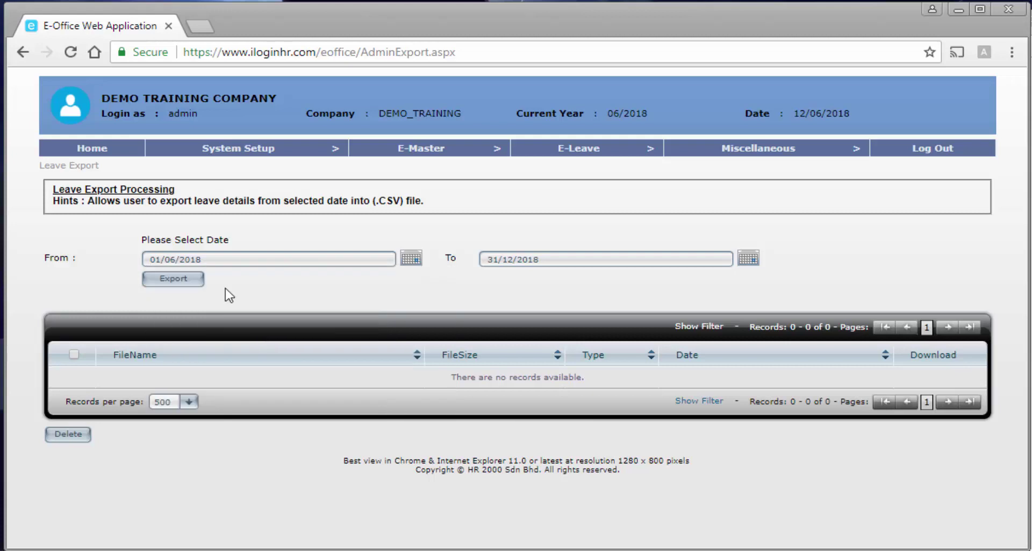
left_click(752, 260)
left_click(624, 391)
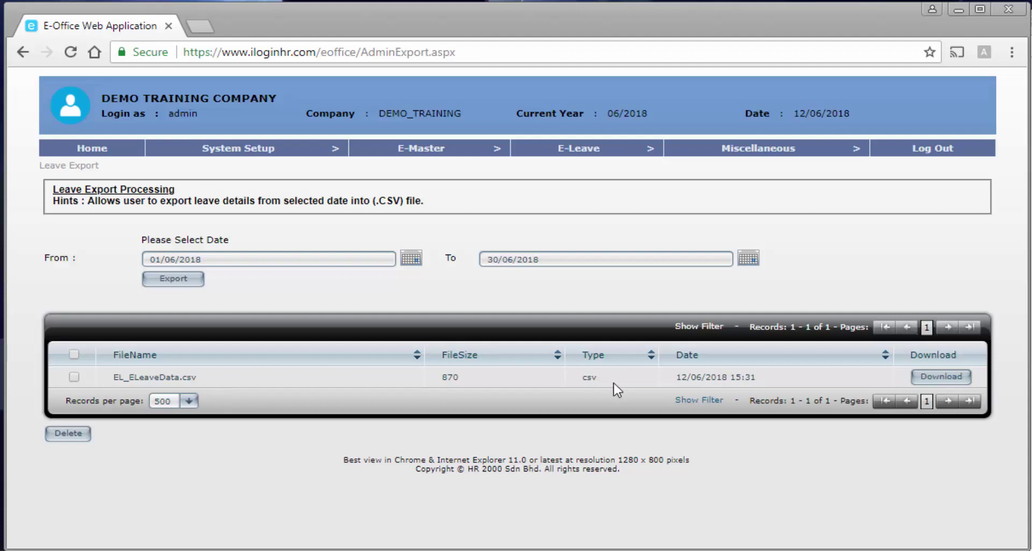
Download the exported EL_ELeaveData.csv file, then go to the Leave Forfeit/Burn Leave page.
left_click(73, 377)
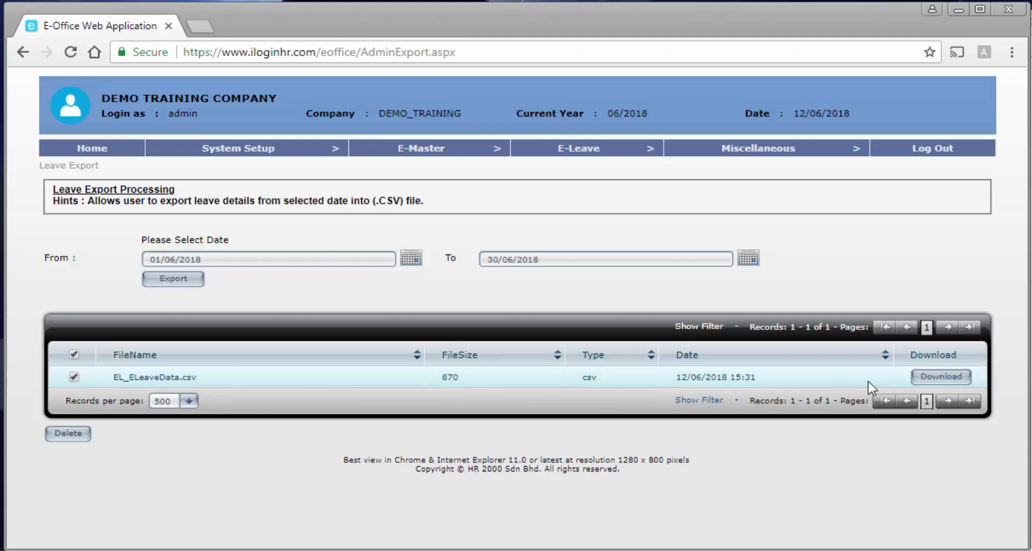
left_click(976, 377)
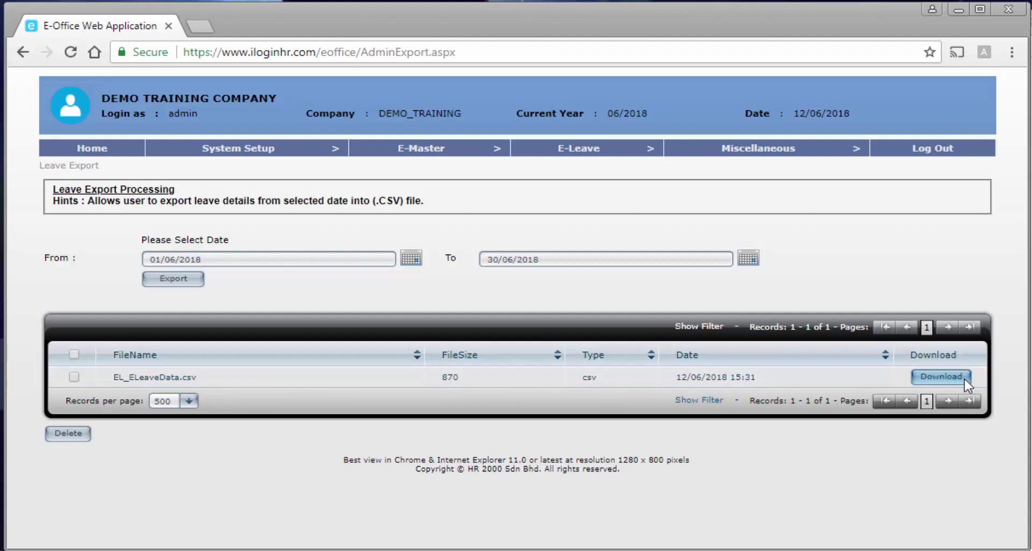
left_click(967, 379)
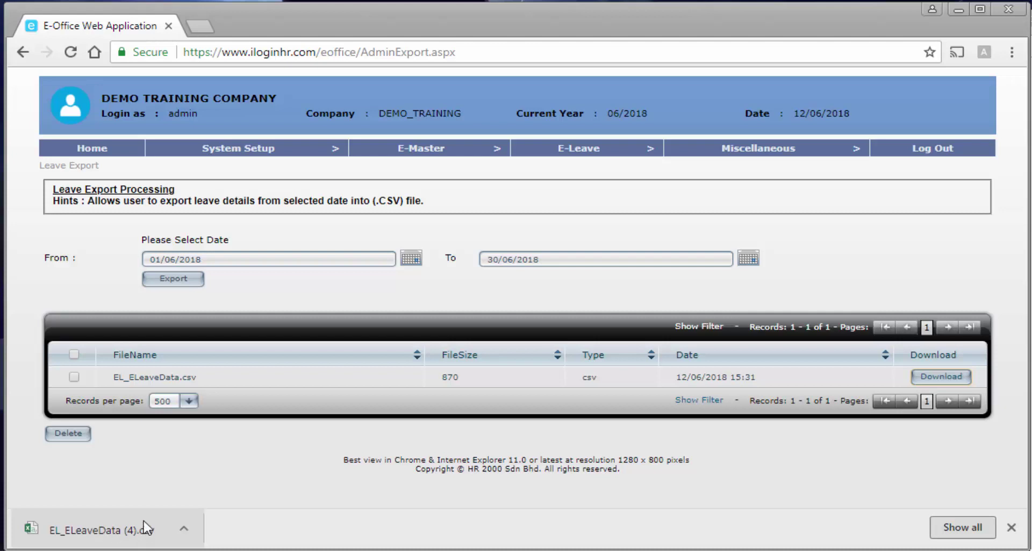
mouse_move(561, 152)
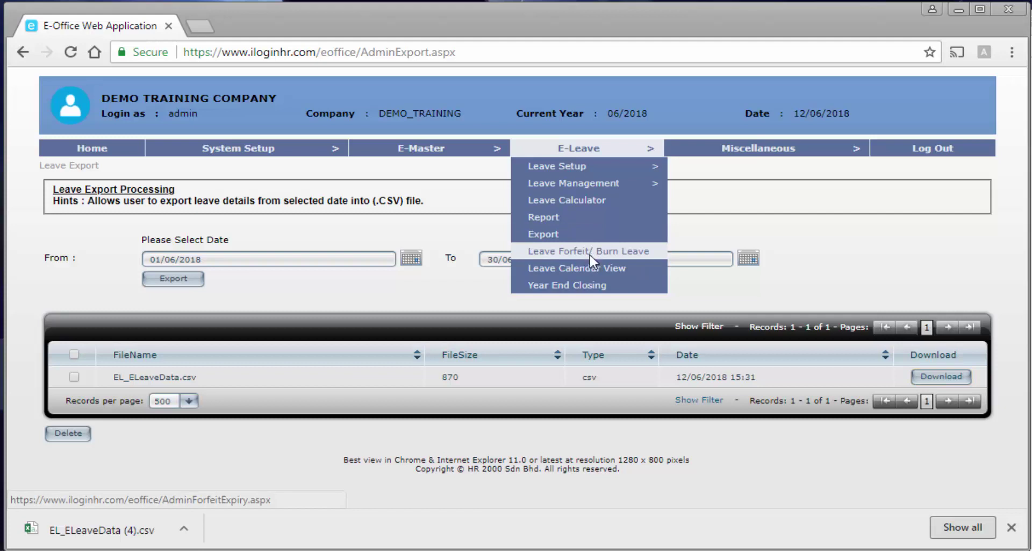
left_click(590, 259)
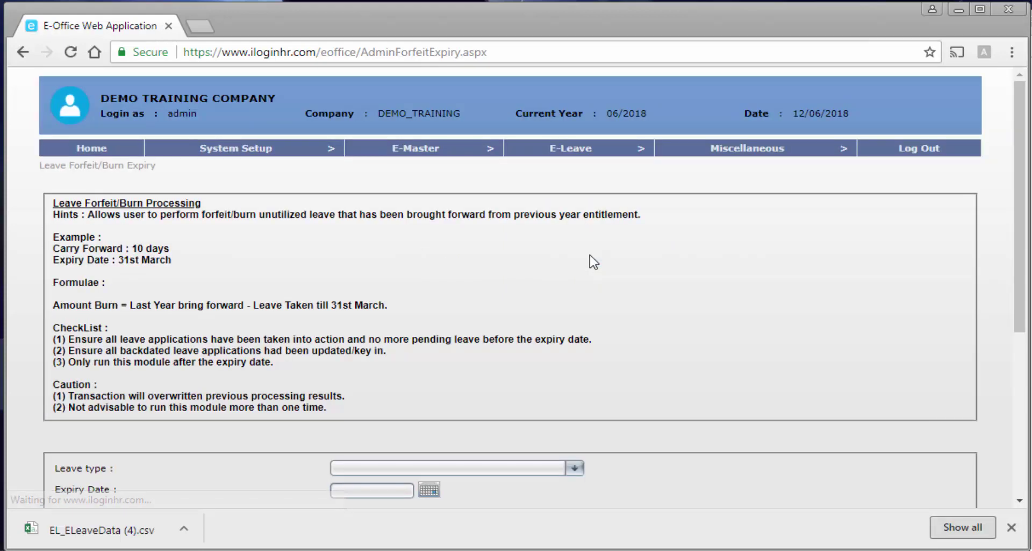
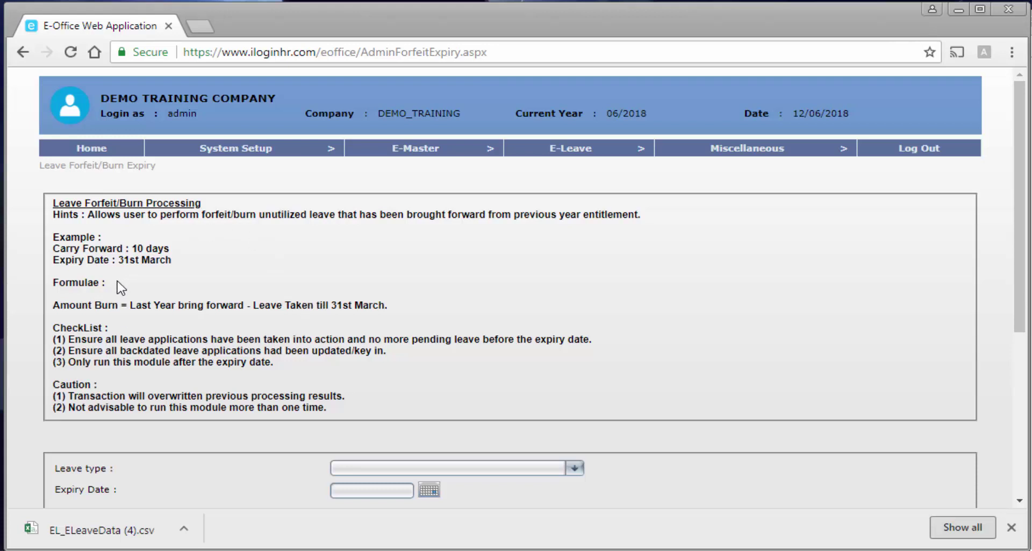
Highlight the 10-day carry-forward example and the forfeit checklist items, including no pending leave before expiry.
left_click_drag(129, 248, 171, 244)
left_click(168, 279)
scroll(169, 261, "down", 3)
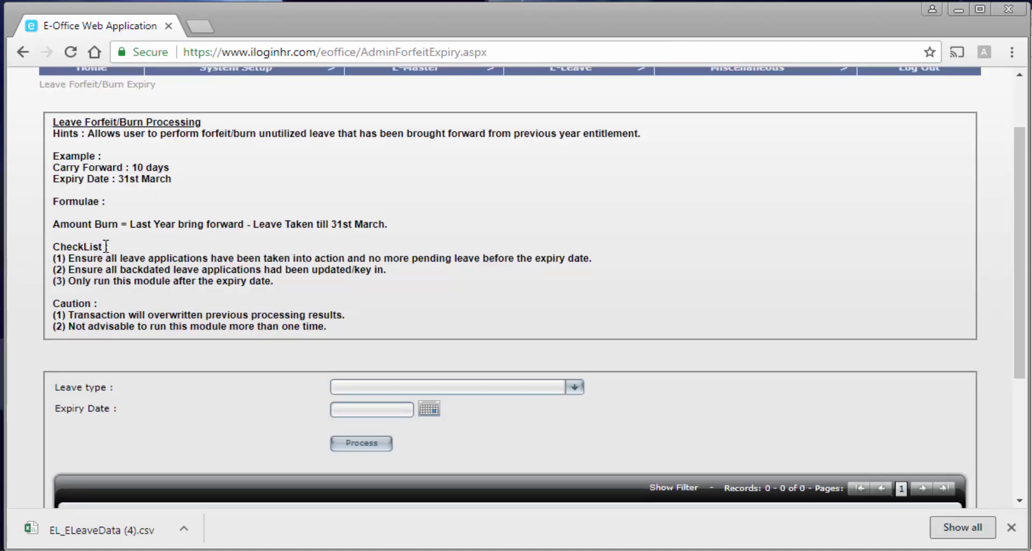
left_click_drag(108, 247, 54, 246)
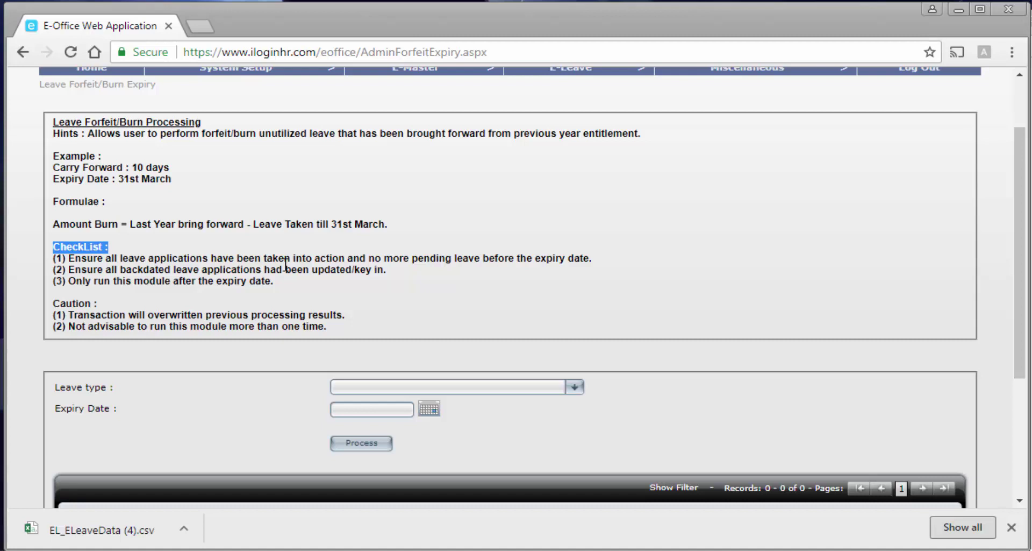
double_click(374, 259)
left_click_drag(436, 254, 597, 260)
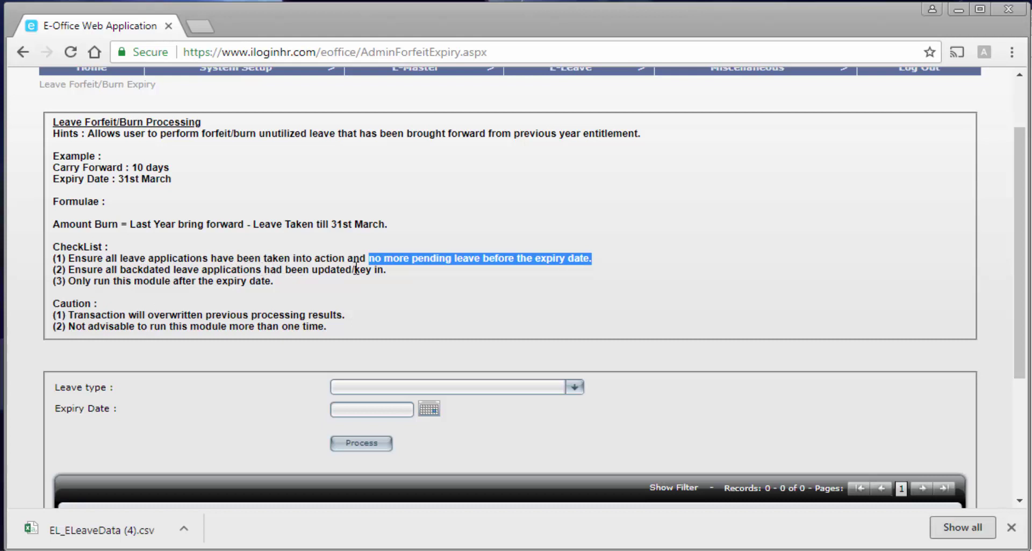
left_click_drag(388, 270, 124, 269)
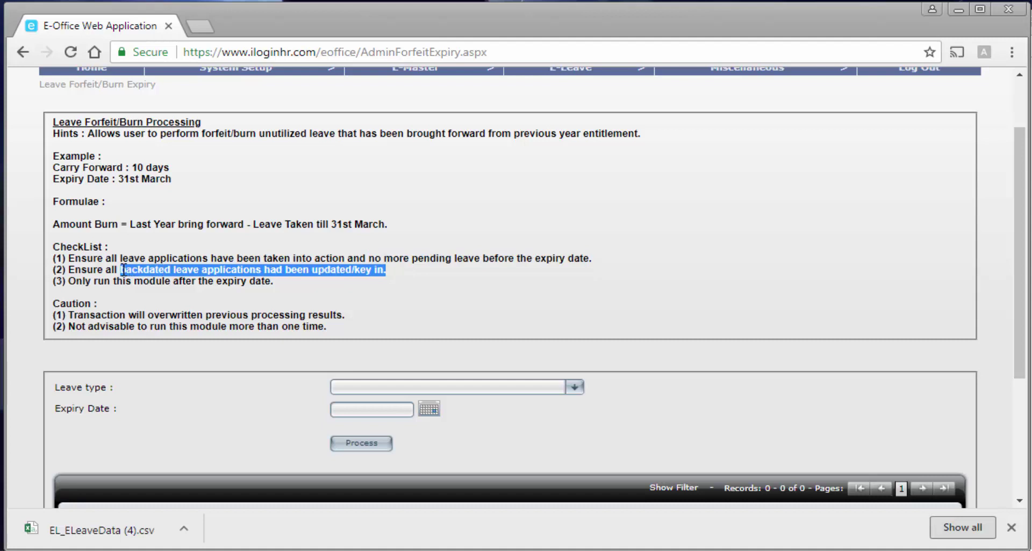
left_click(134, 298)
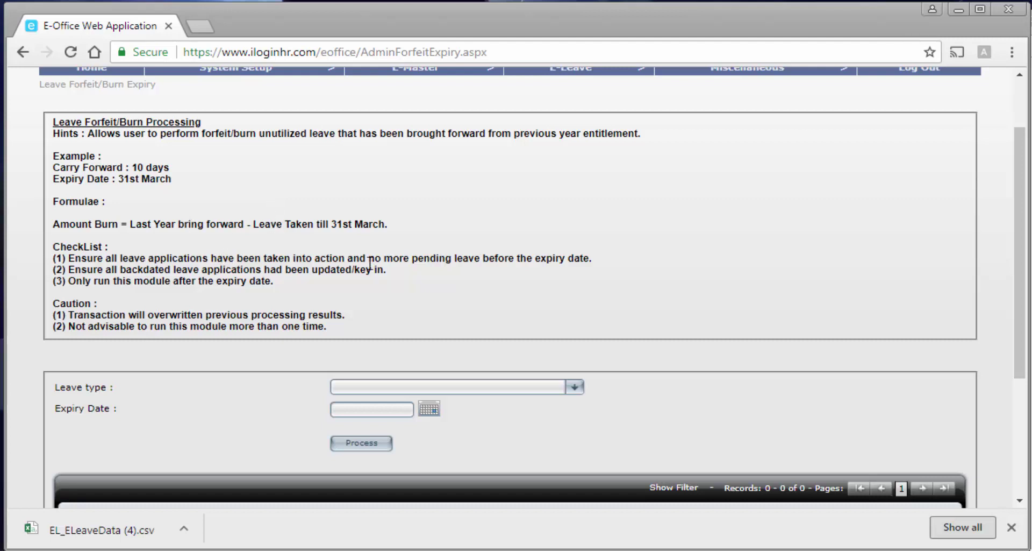
left_click_drag(371, 258, 593, 259)
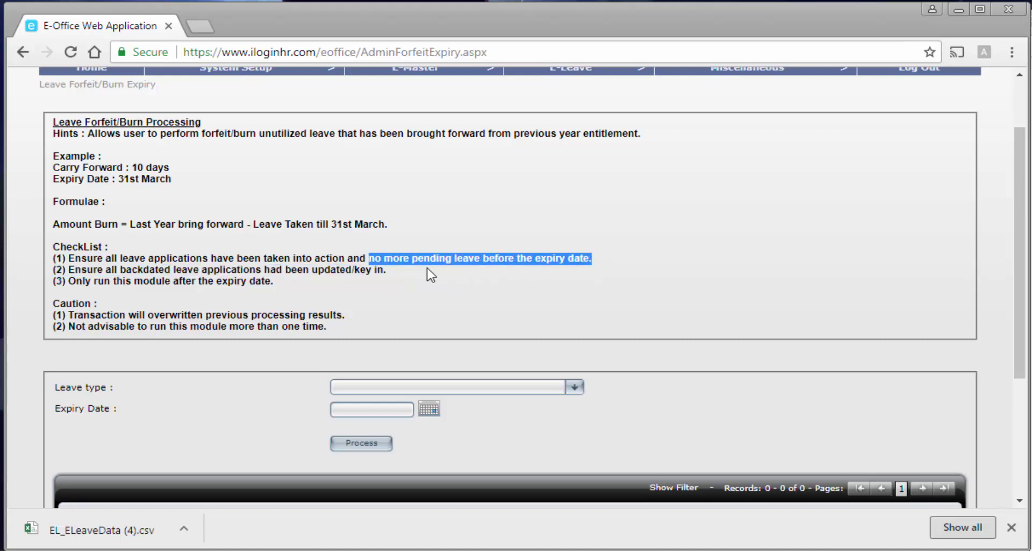
scroll(427, 293, "up", 2)
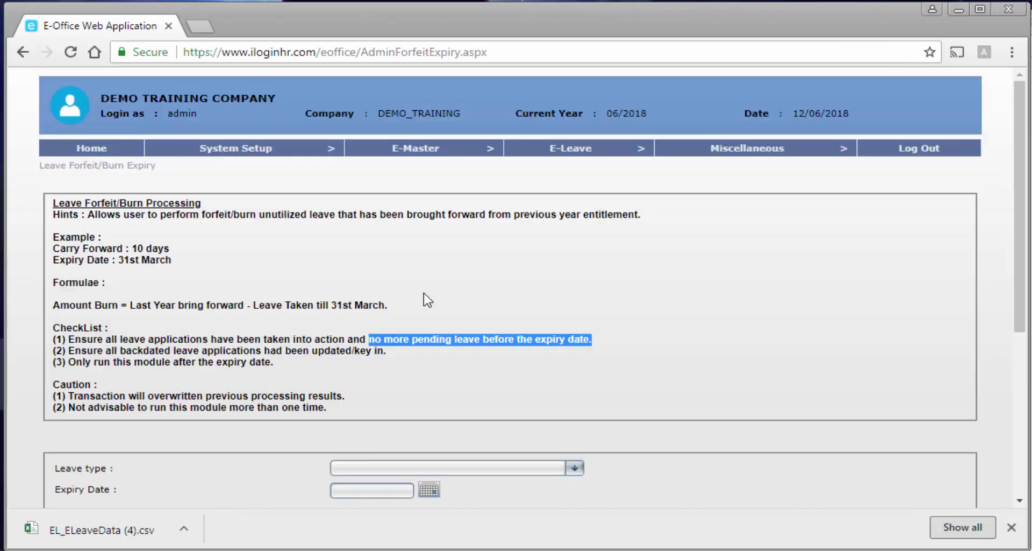
mouse_move(570, 150)
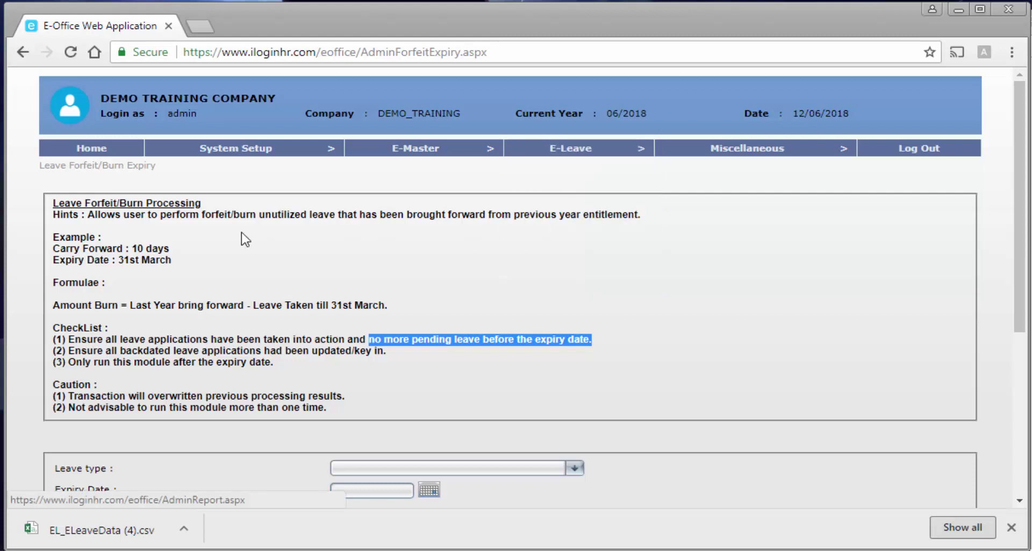
left_click(220, 239)
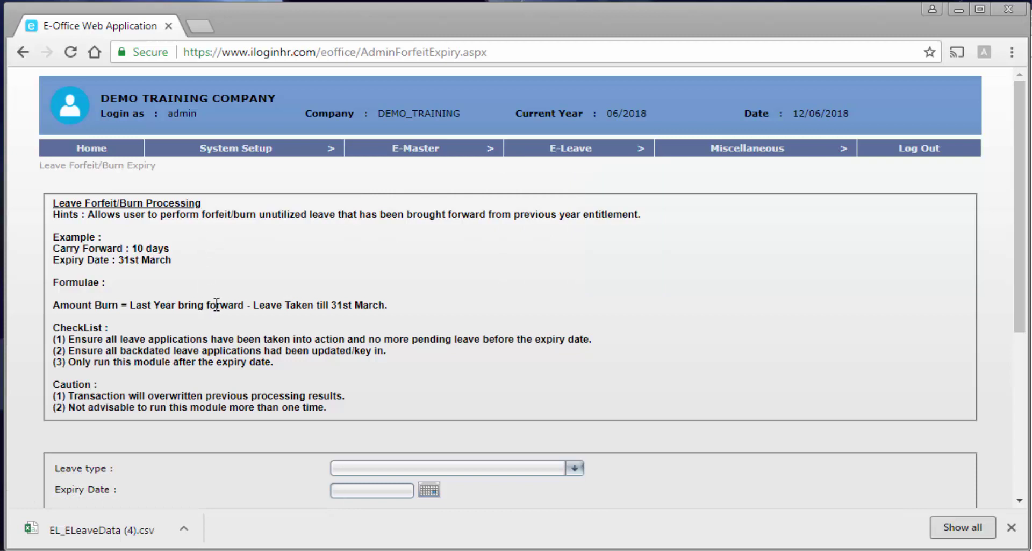
scroll(218, 306, "down", 3)
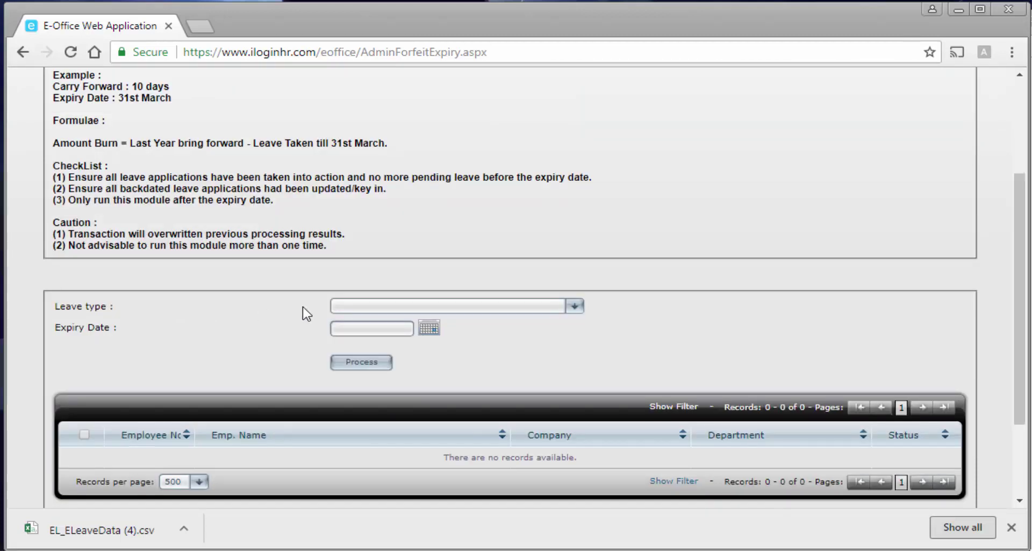
Set leave type AL - Annual Leave and expiry date 31/03/2018, and select both employees.
left_click(345, 312)
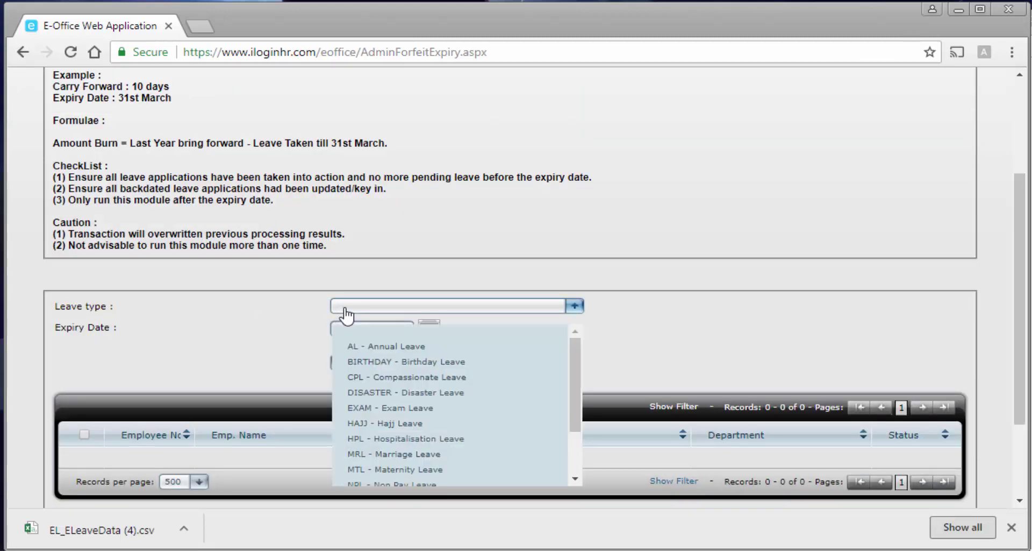
left_click(375, 354)
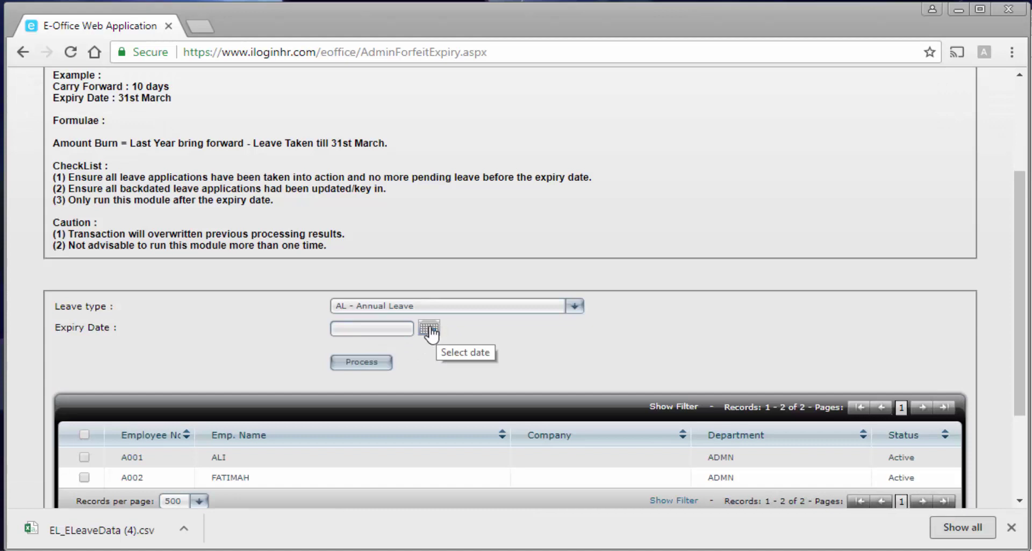
left_click(429, 330)
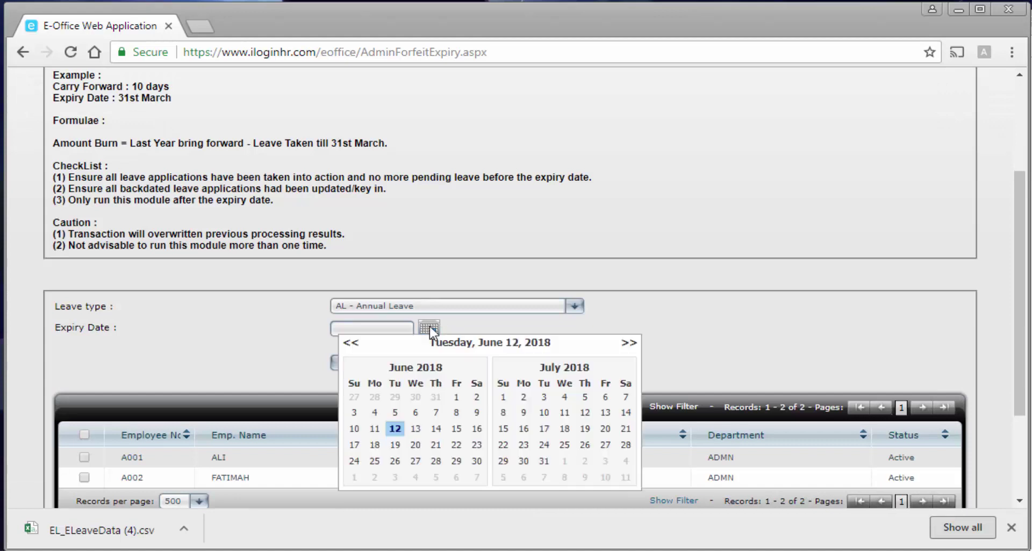
left_click(350, 344)
left_click(350, 344)
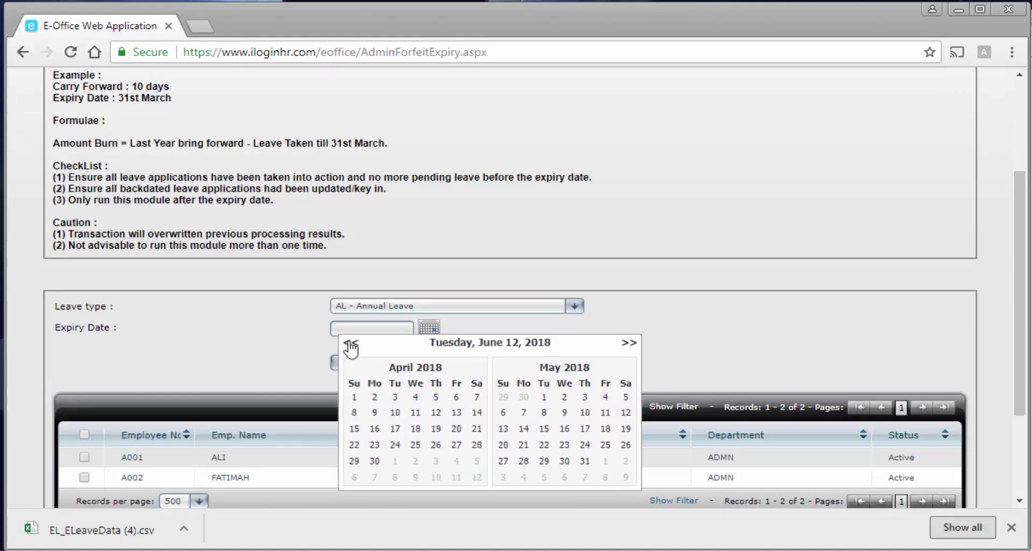
left_click(351, 344)
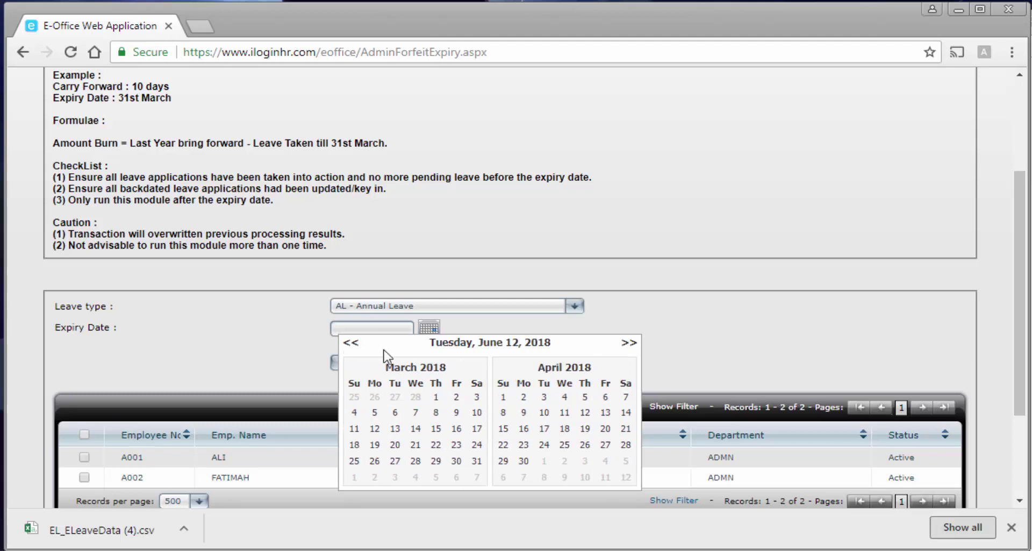
left_click(476, 460)
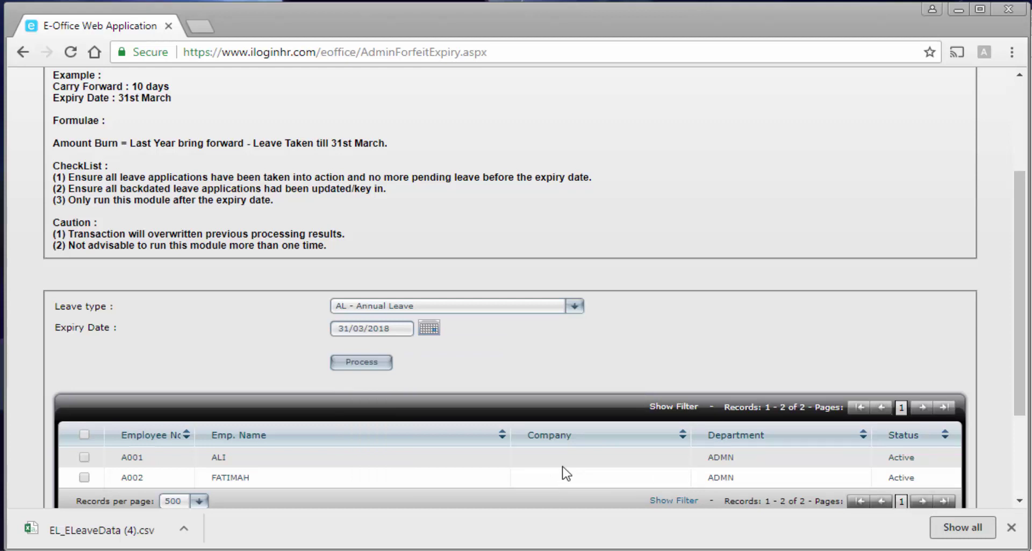
scroll(516, 438, "down", 1)
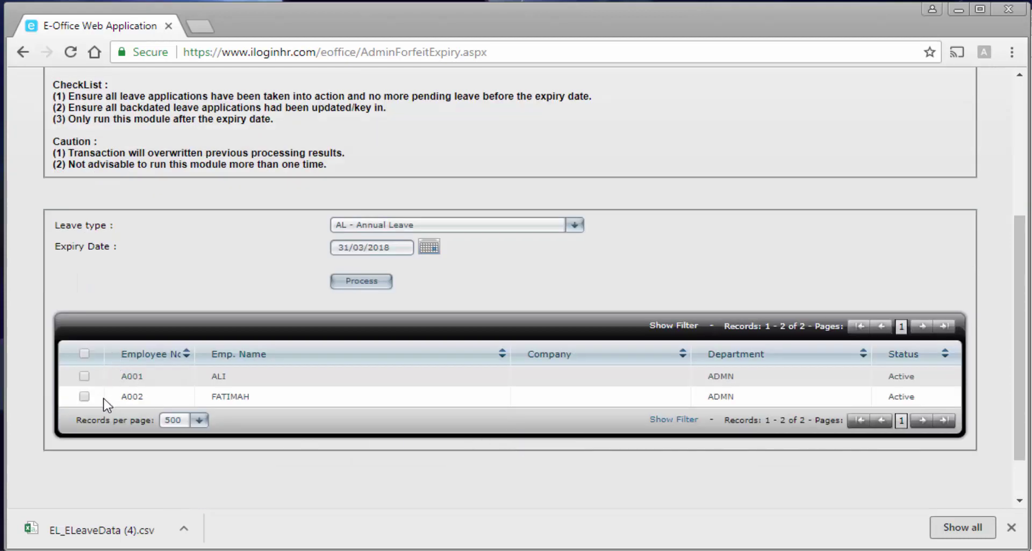
left_click(84, 354)
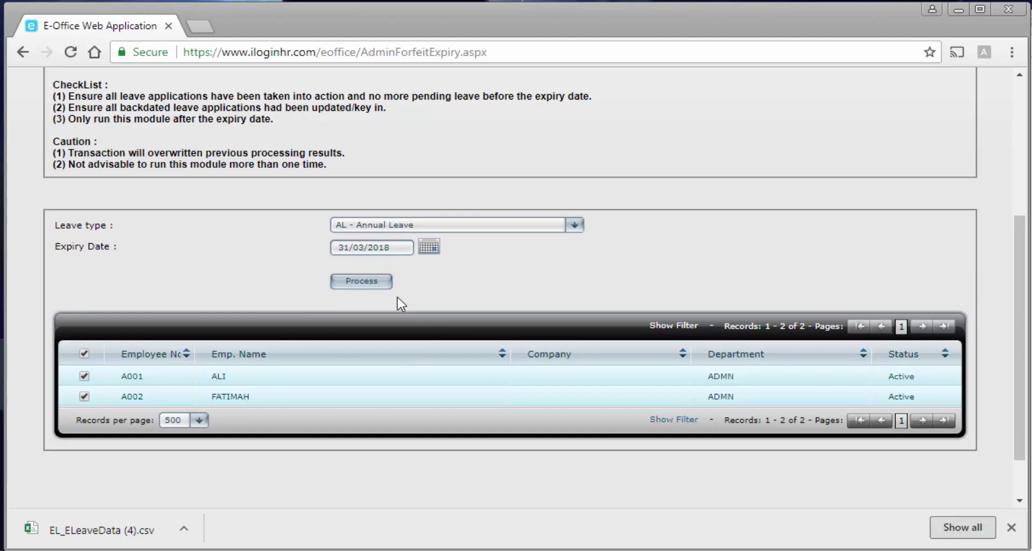
scroll(398, 302, "up", 1)
scroll(398, 302, "down", 1)
Process the Annual Leave forfeit/expiry for both employees and confirm with OK.
left_click(379, 284)
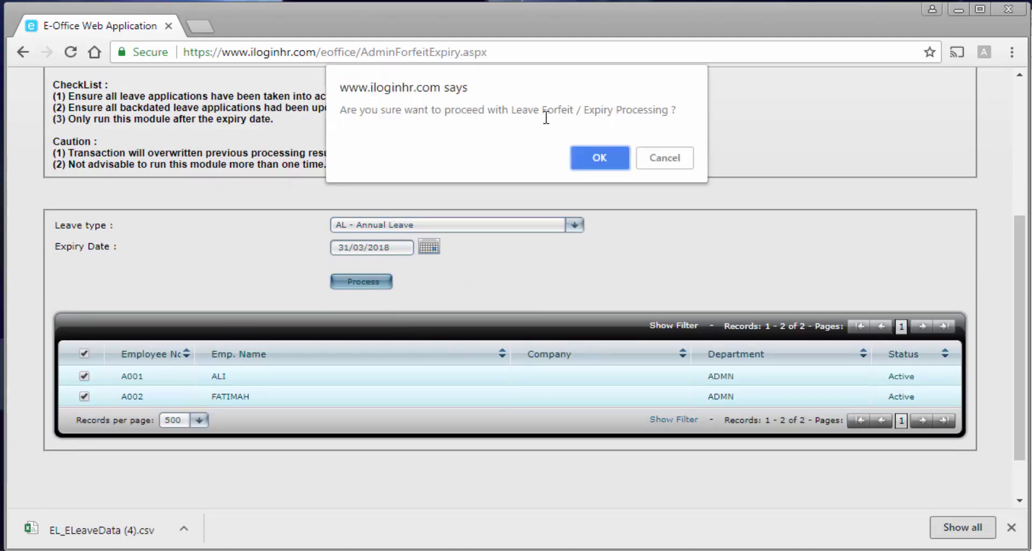
left_click(607, 156)
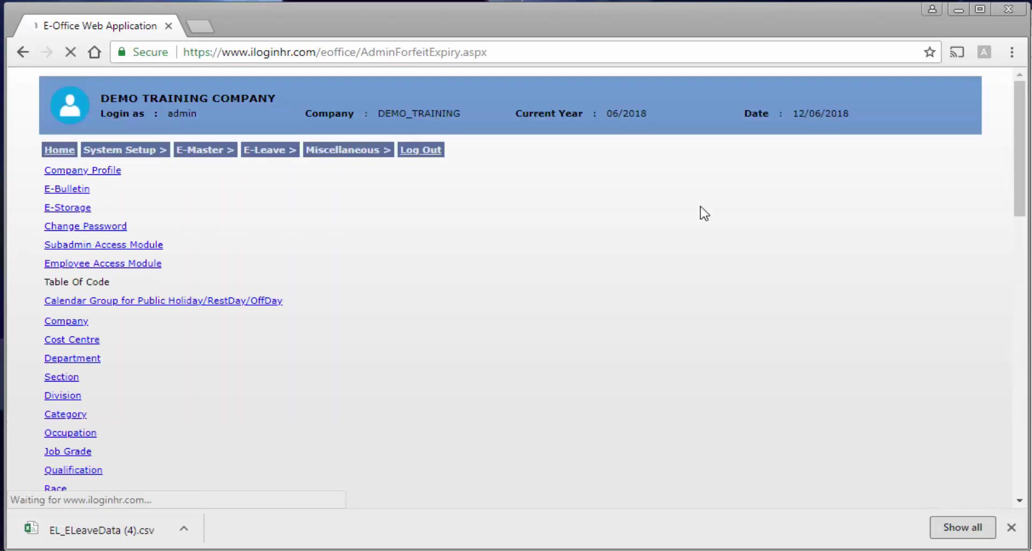
scroll(703, 214, "down", 3)
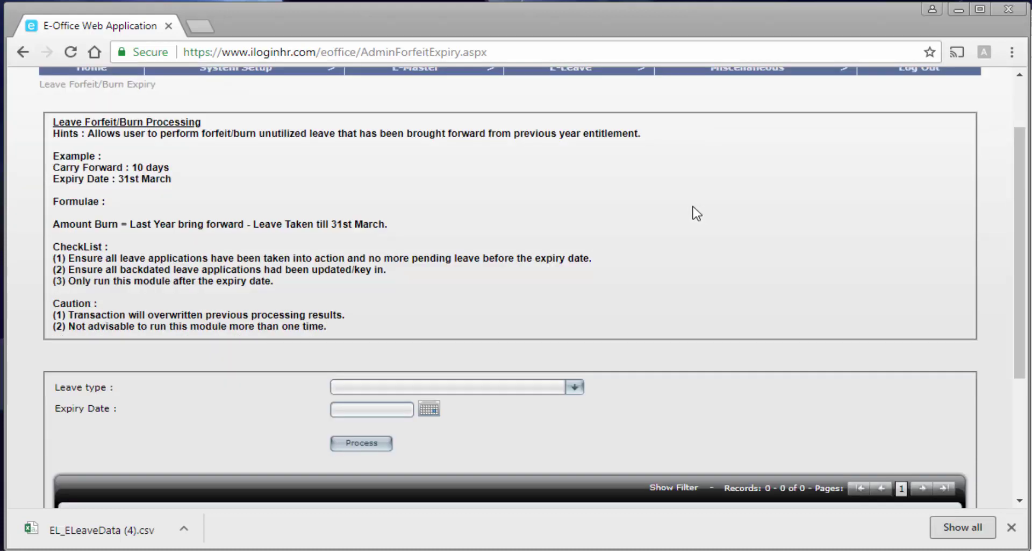
scroll(697, 214, "down", 3)
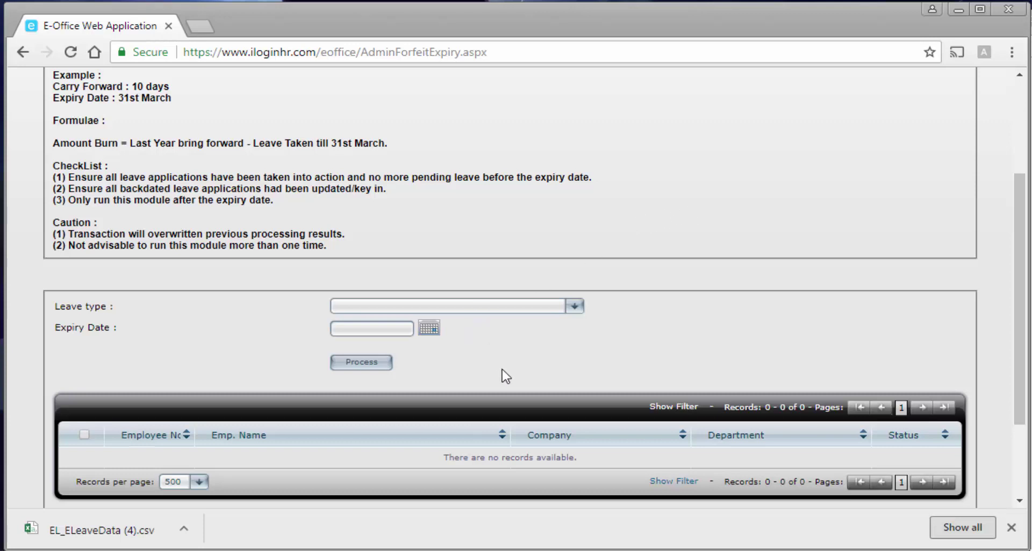
scroll(503, 376, "down", 3)
scroll(430, 428, "up", 9)
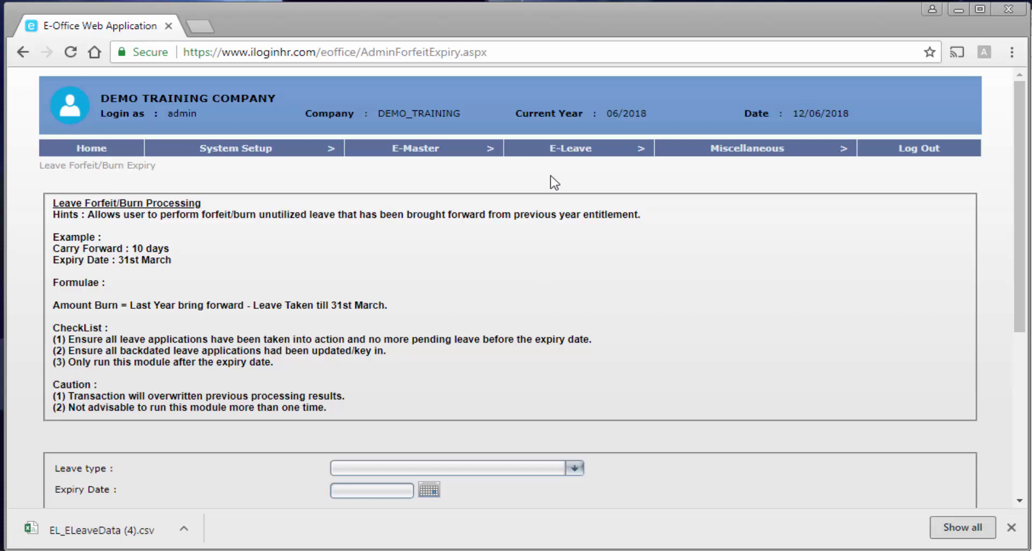
mouse_move(552, 154)
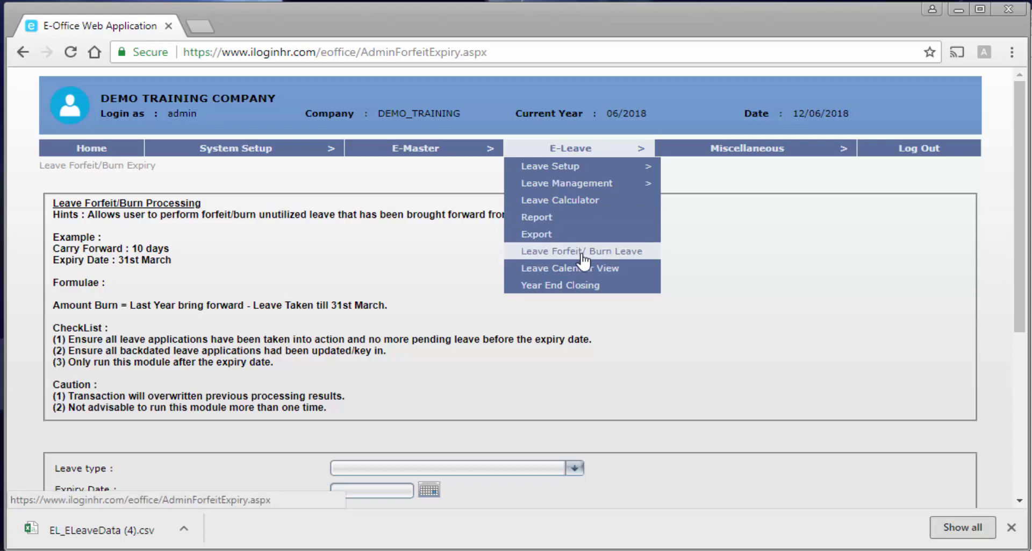
Open the Leave Calendar View and review June 2018, marking the taken-leave tag on June 12.
left_click(597, 285)
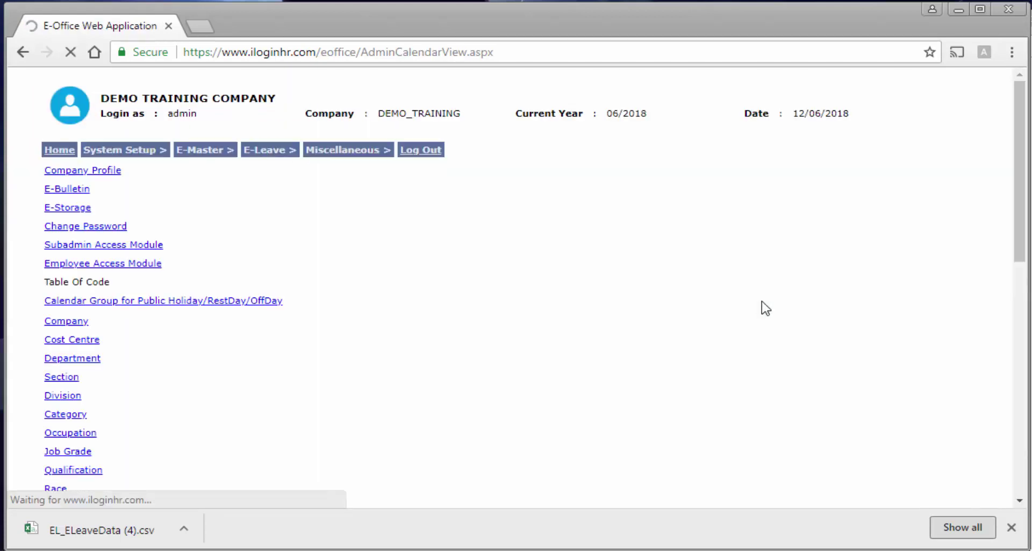
scroll(802, 351, "down", 3)
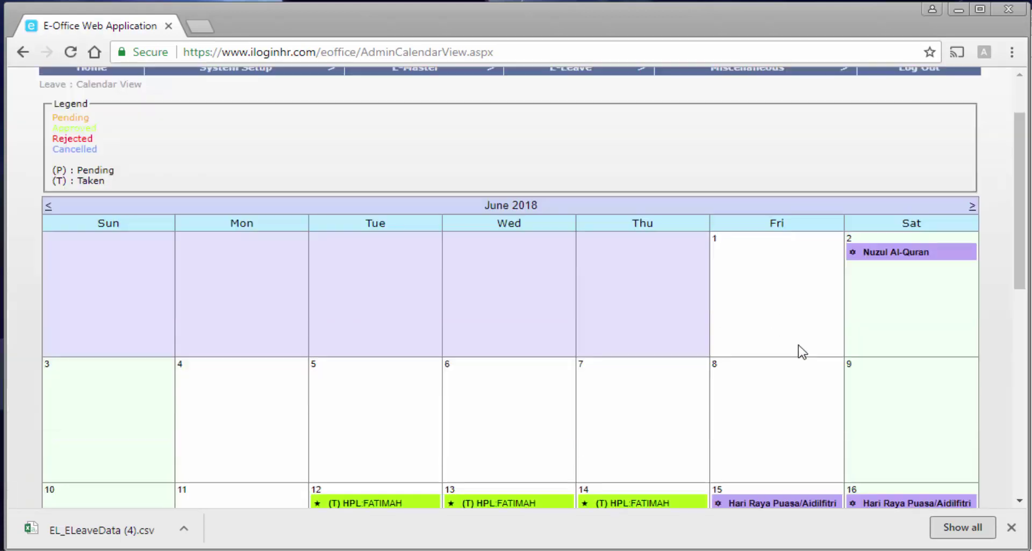
scroll(802, 351, "down", 3)
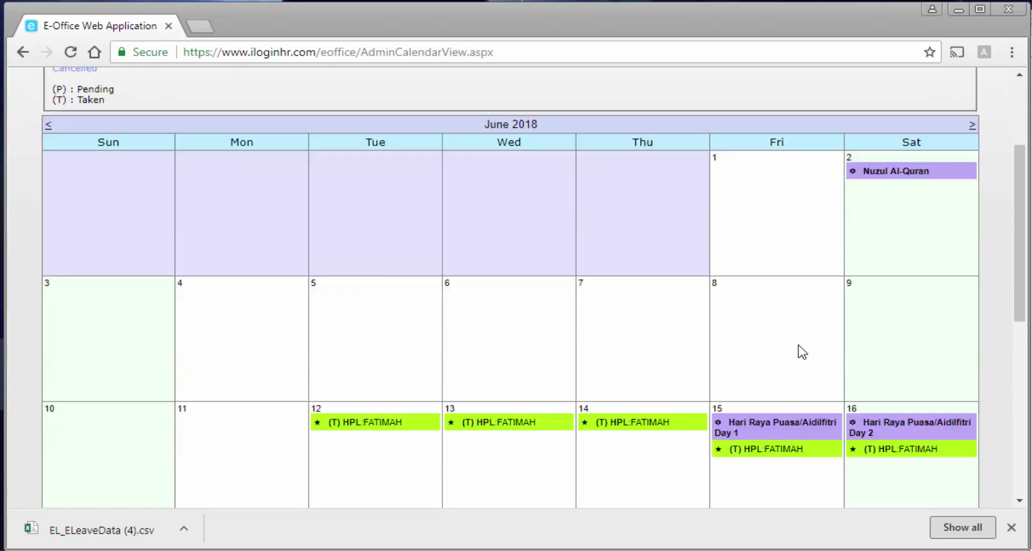
scroll(802, 351, "down", 6)
scroll(802, 351, "down", 6)
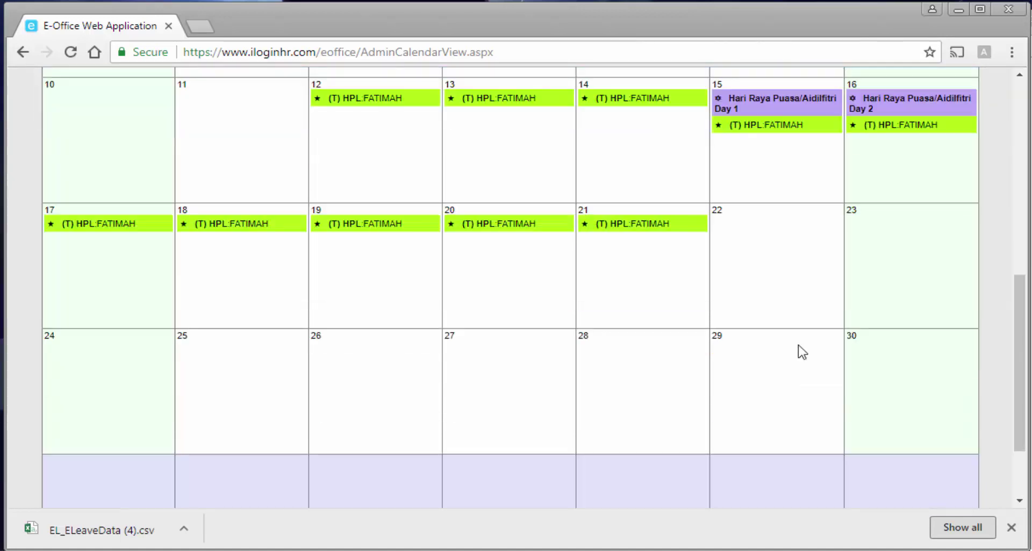
scroll(803, 351, "up", 18)
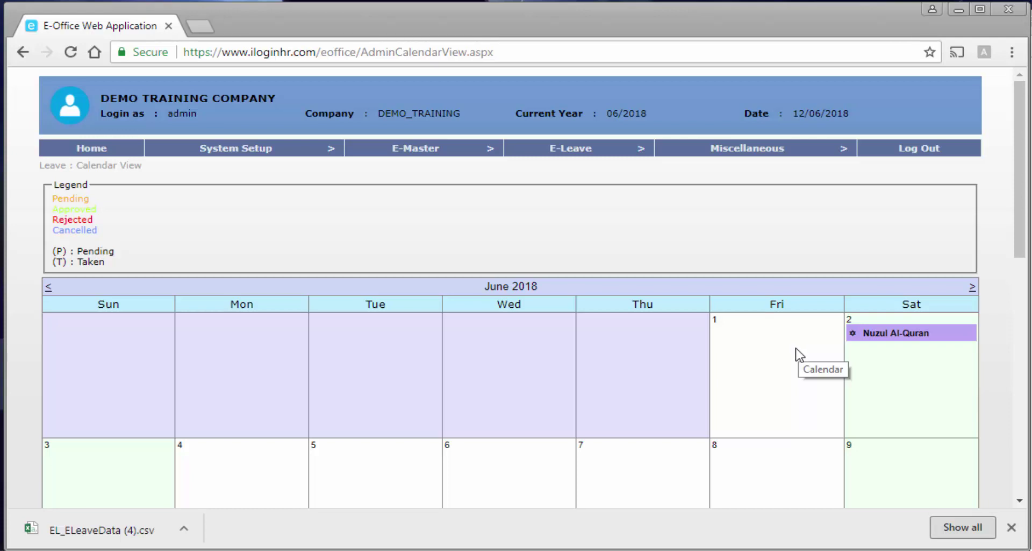
scroll(795, 349, "down", 7)
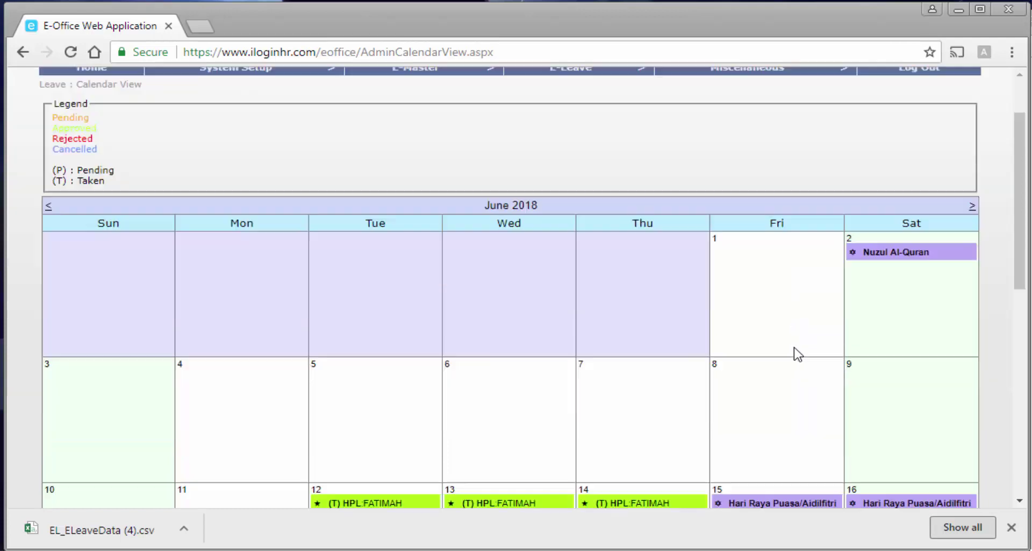
scroll(797, 350, "down", 3)
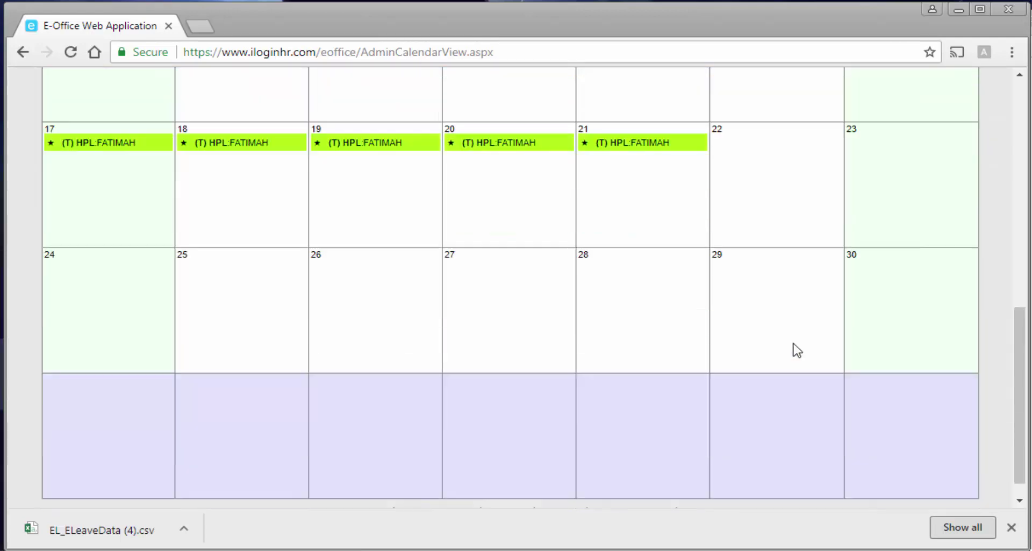
scroll(796, 344, "up", 3)
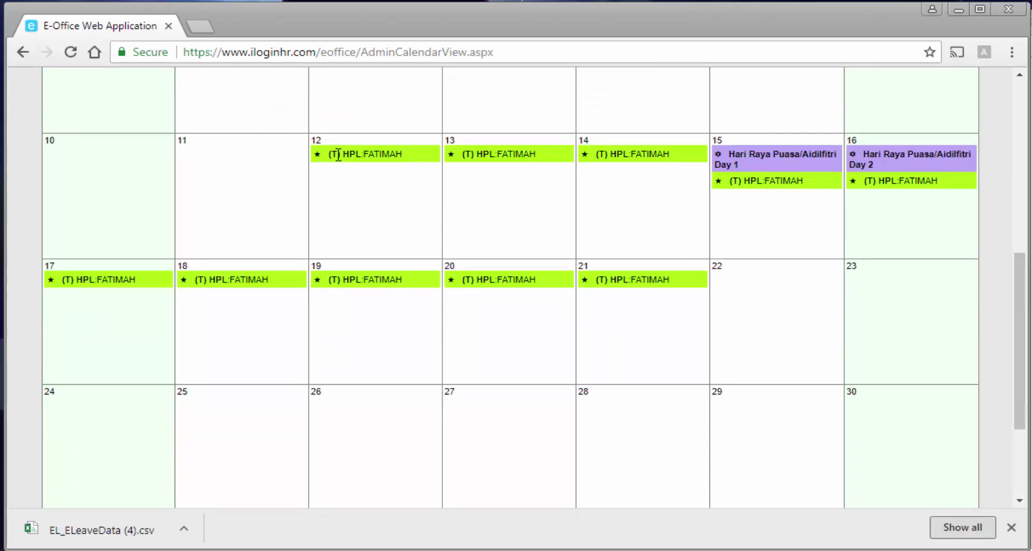
left_click_drag(331, 155, 339, 155)
left_click_drag(328, 280, 340, 280)
scroll(339, 296, "down", 3)
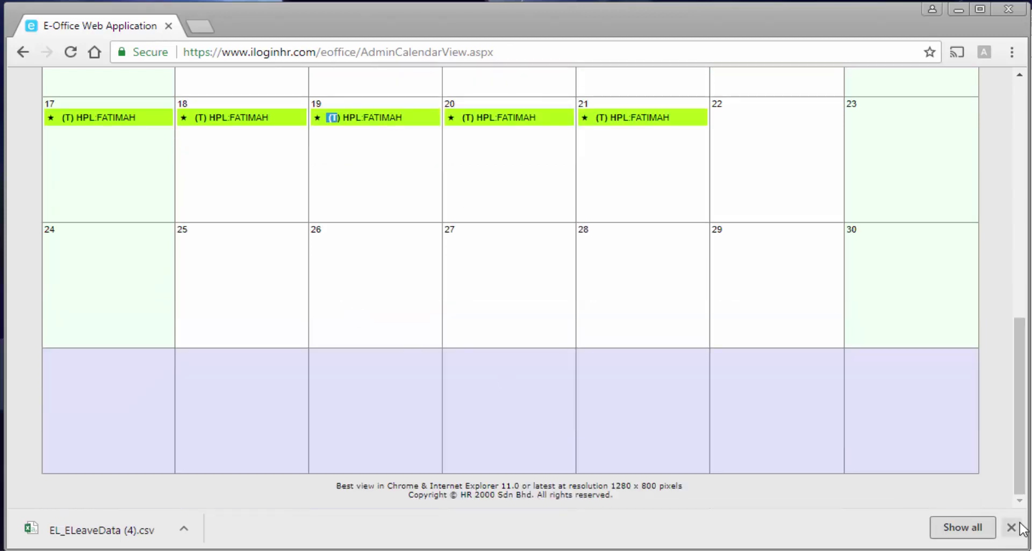
Close the finished-download notice and point out the Pending marker in the calendar legend.
left_click(1011, 527)
scroll(638, 449, "up", 6)
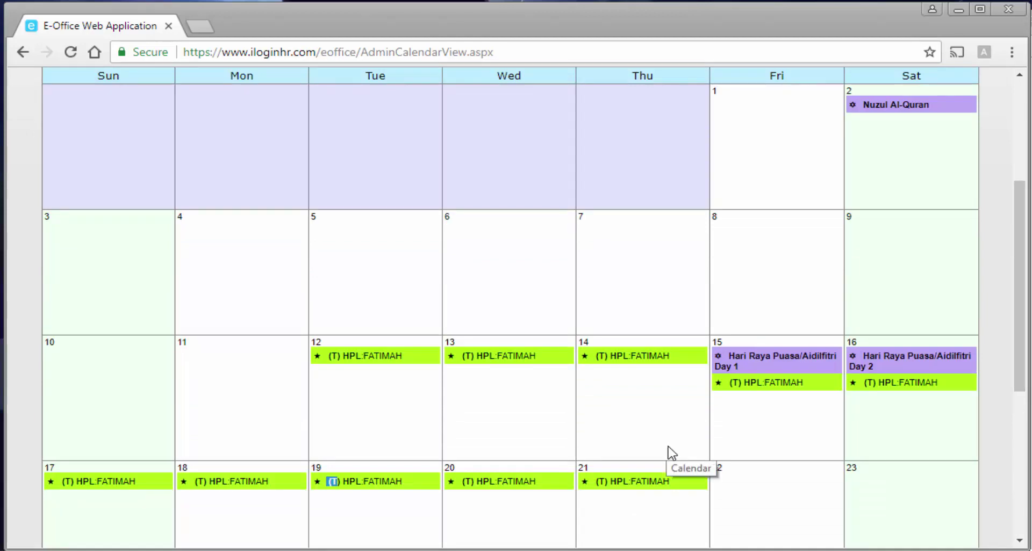
scroll(668, 457, "up", 2)
scroll(664, 460, "up", 3)
scroll(661, 460, "down", 1)
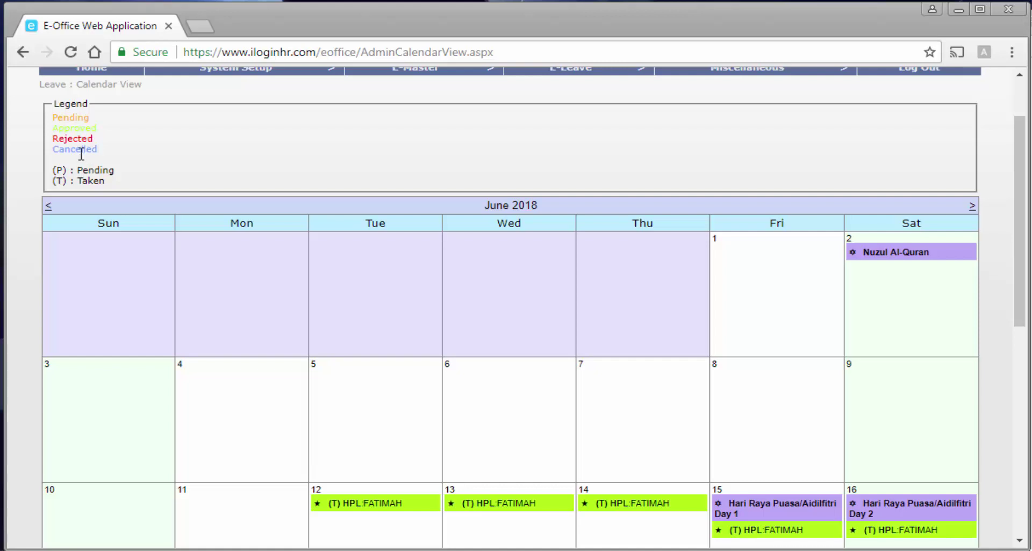
double_click(59, 170)
scroll(148, 223, "down", 3)
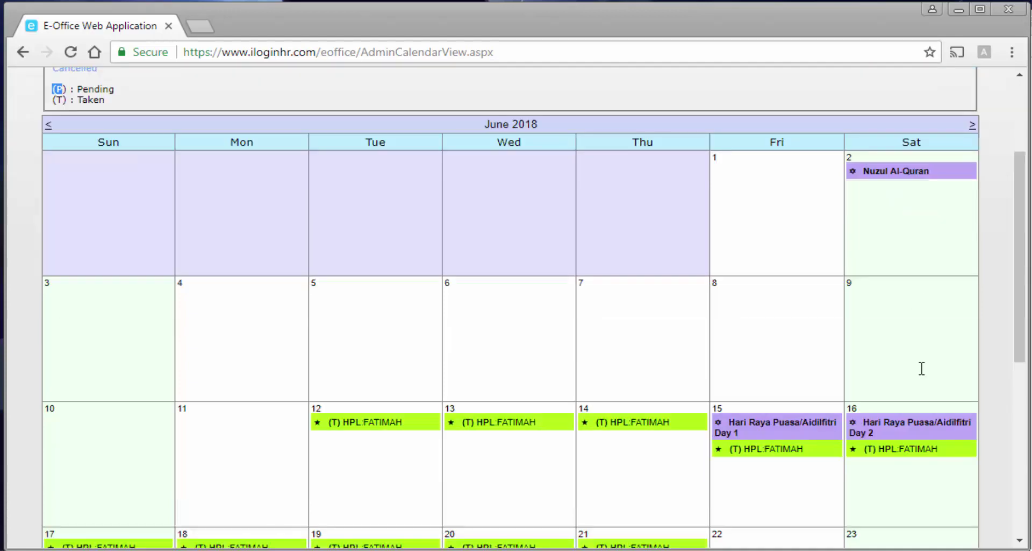
scroll(921, 368, "up", 3)
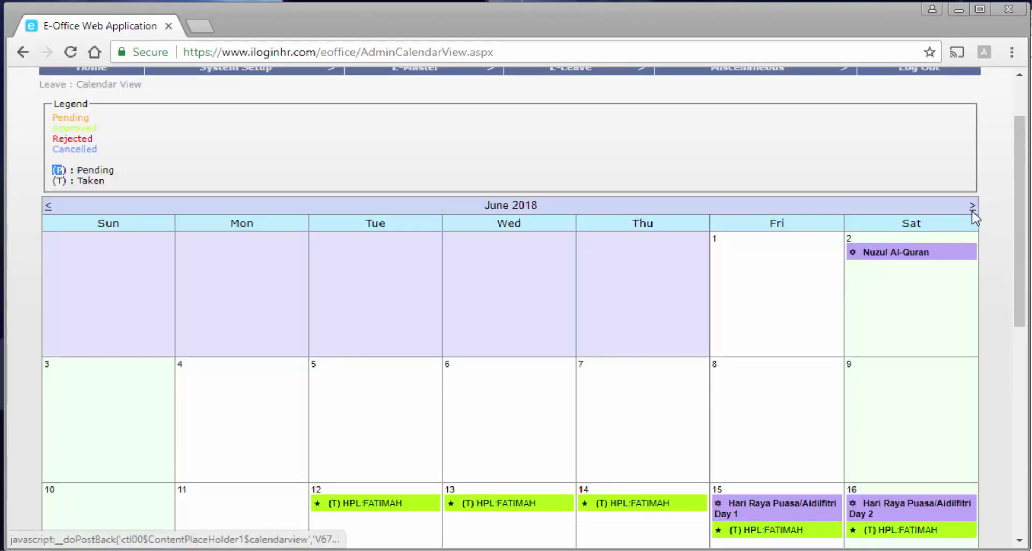
Advance the leave calendar from June through July to August 2018.
left_click(973, 206)
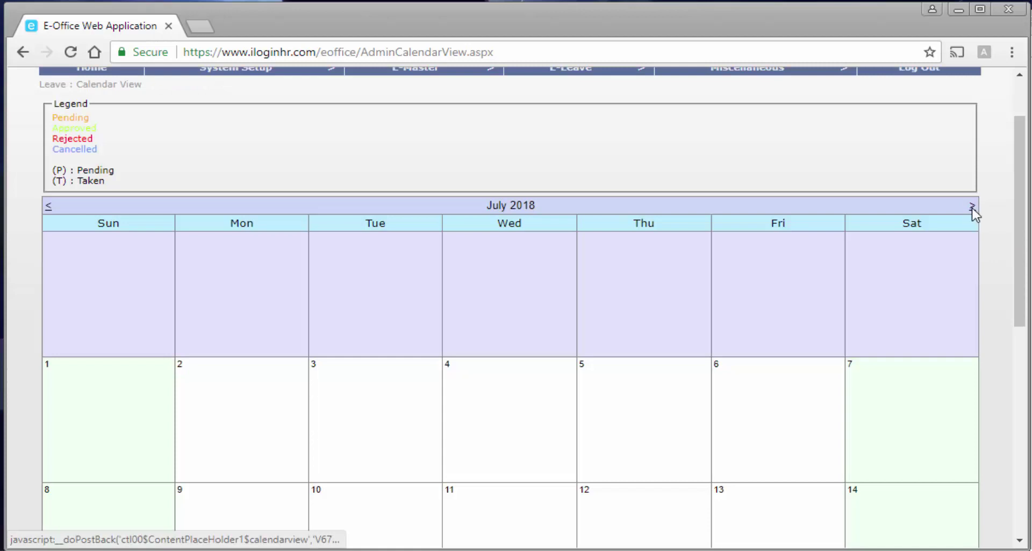
left_click(973, 206)
scroll(914, 258, "down", 4)
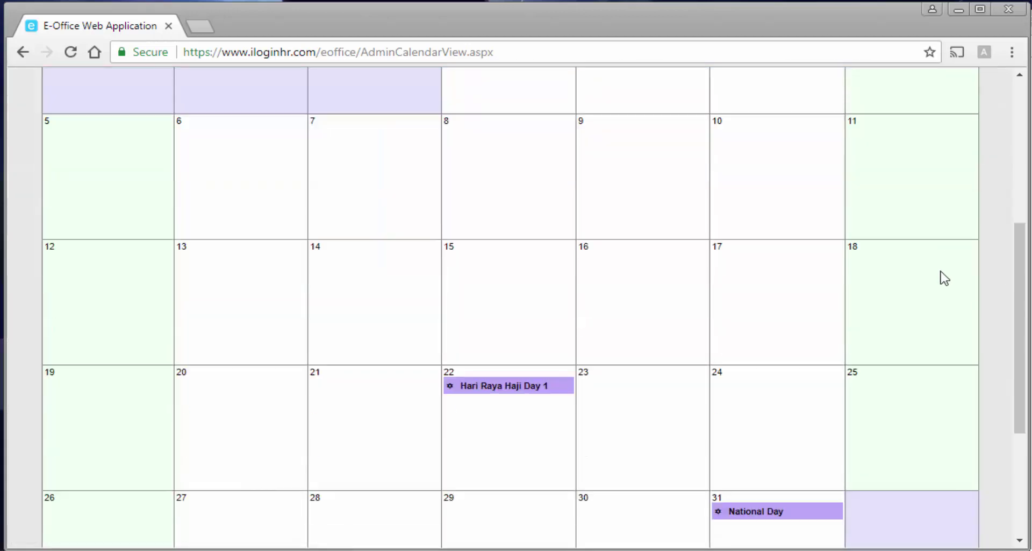
scroll(945, 278, "down", 2)
scroll(945, 278, "up", 5)
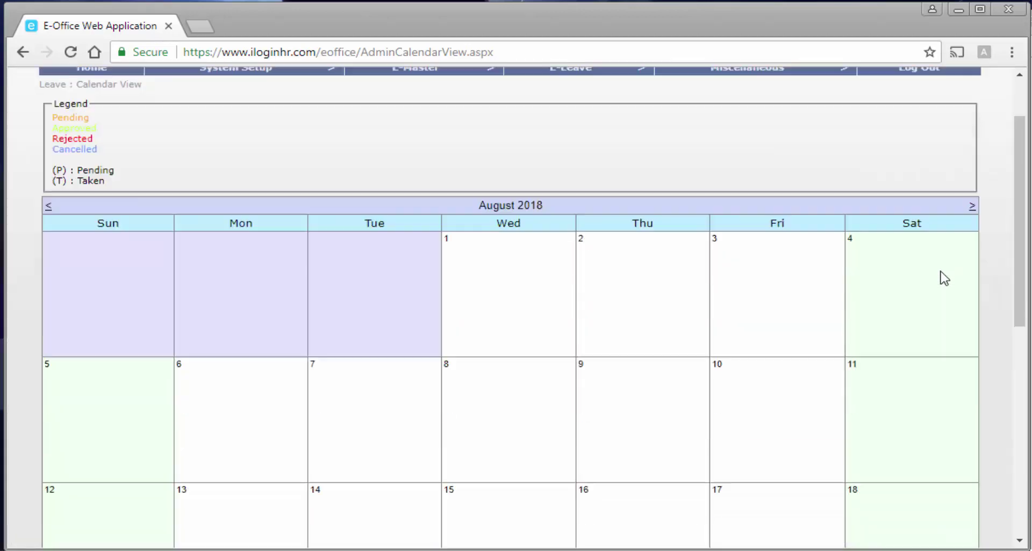
scroll(945, 278, "up", 2)
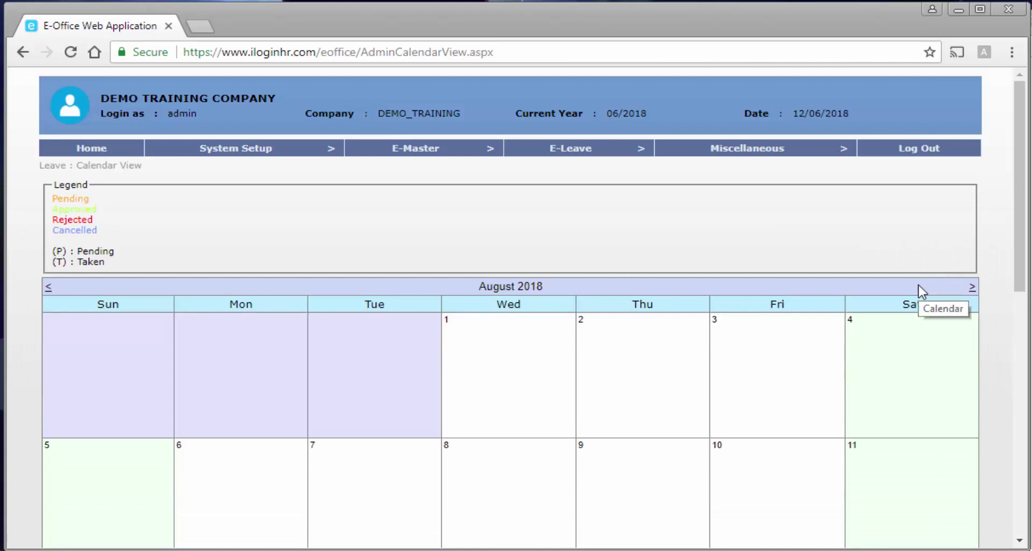
left_click(576, 138)
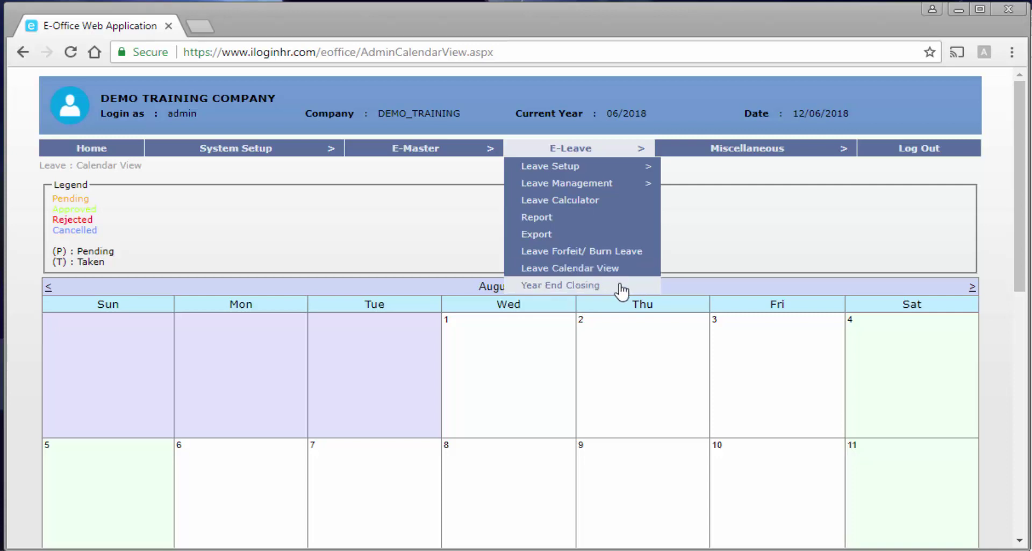
Open Year End Closing Processing and highlight its checklist, including the entitlement bring-forward requirement.
left_click(622, 291)
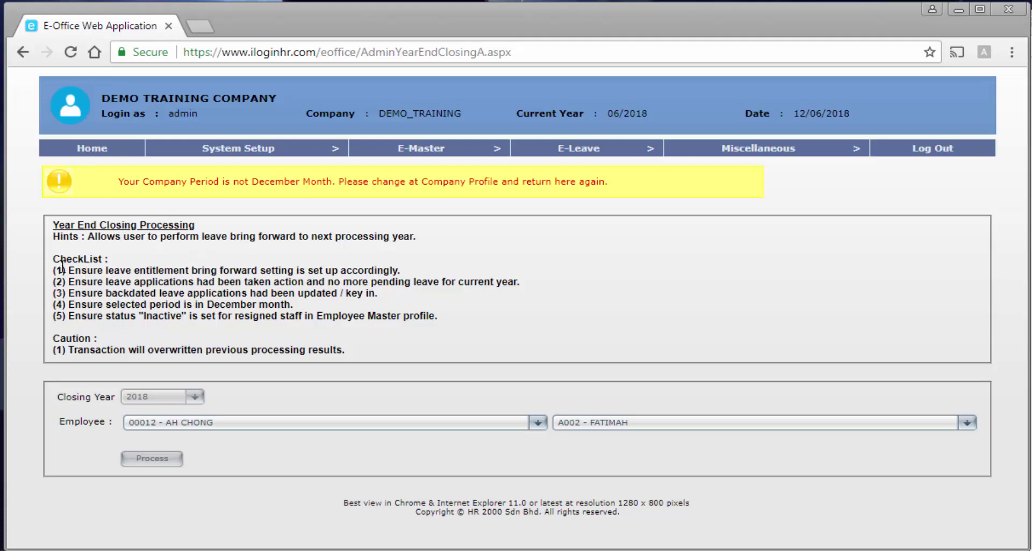
left_click_drag(56, 258, 119, 261)
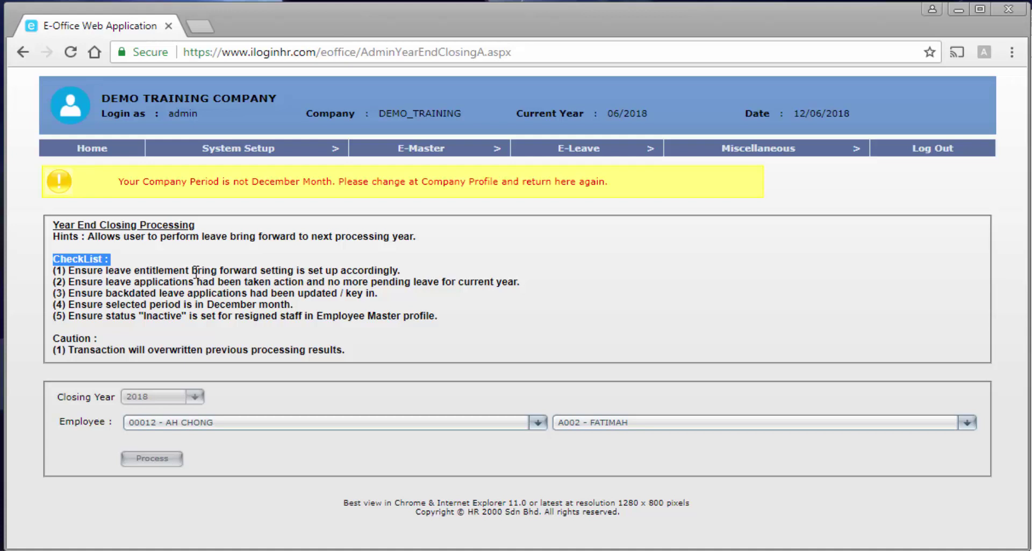
left_click_drag(133, 269, 267, 270)
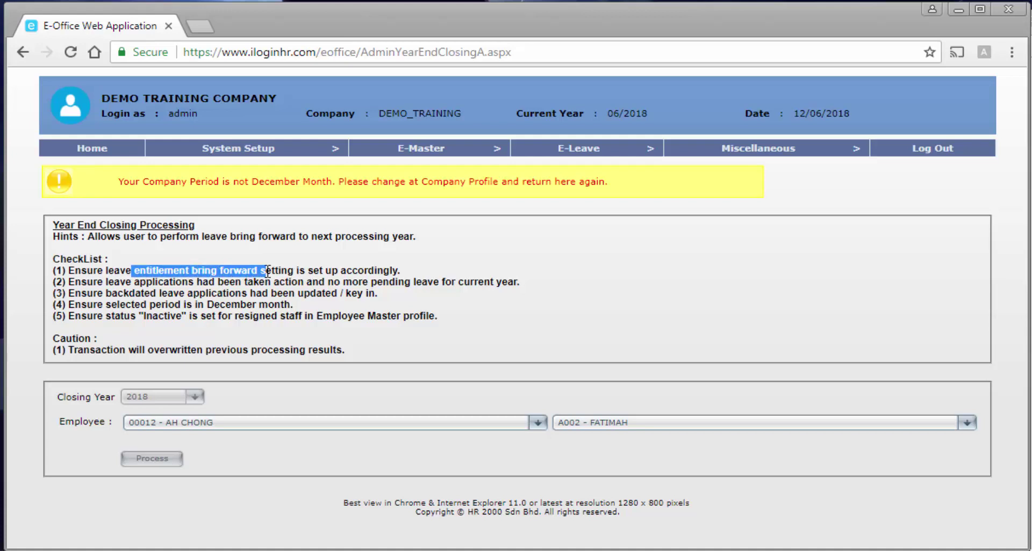
mouse_move(566, 153)
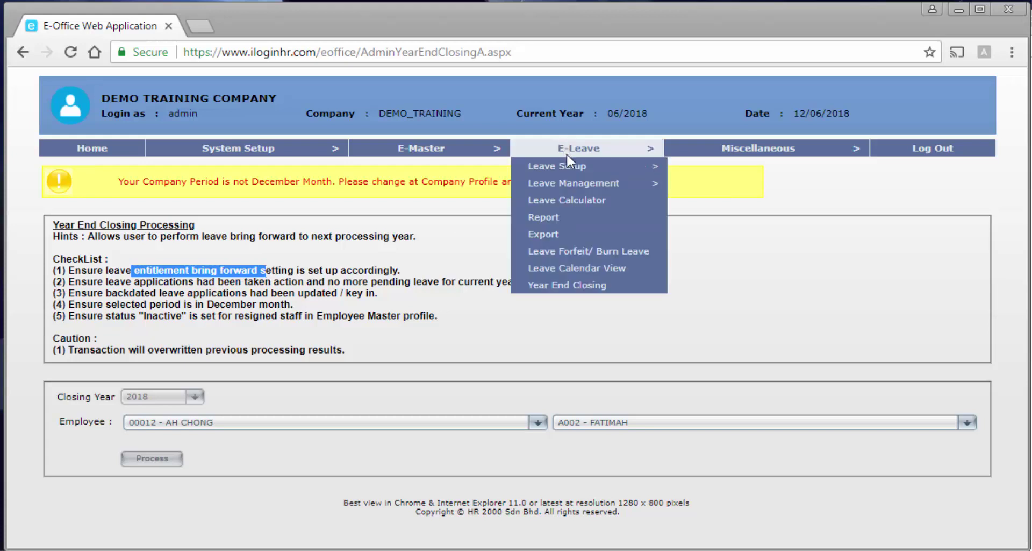
mouse_move(619, 183)
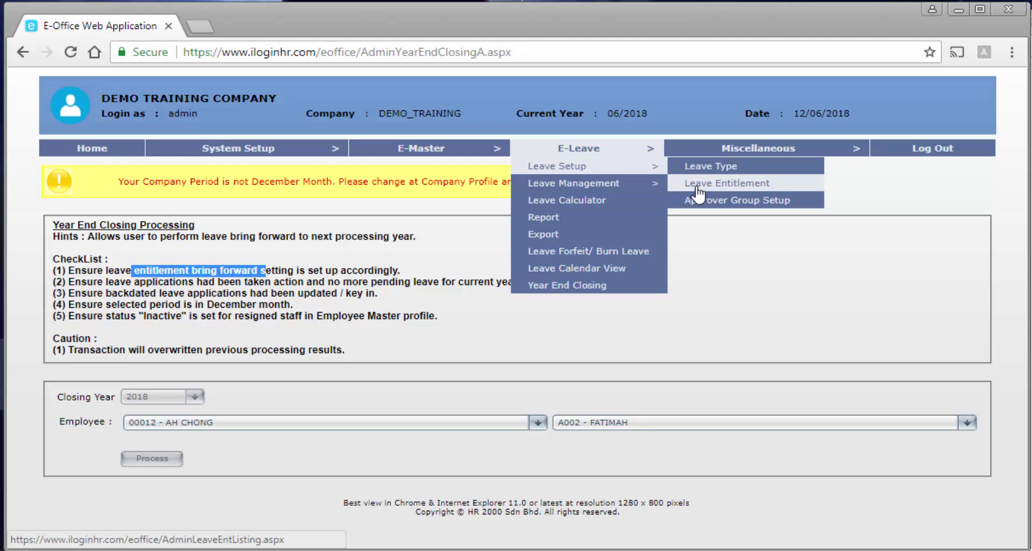
left_click(253, 291)
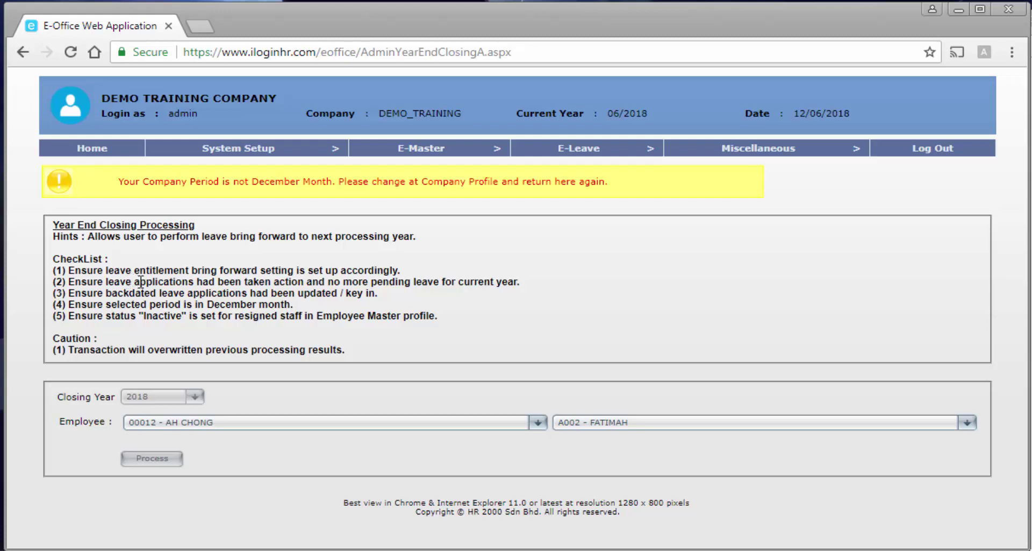
left_click_drag(417, 282, 507, 282)
left_click(401, 284)
left_click_drag(329, 285, 524, 284)
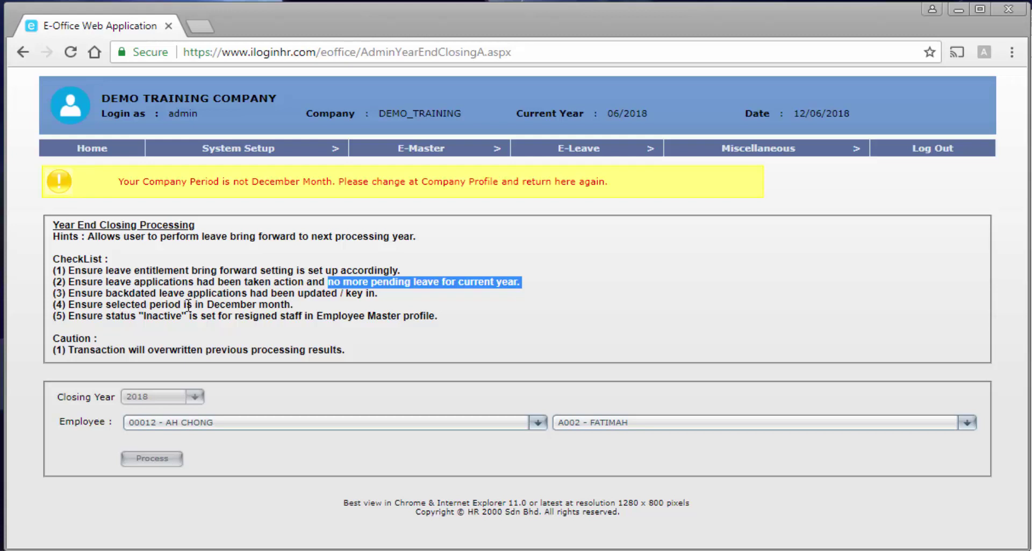
left_click_drag(209, 304, 304, 311)
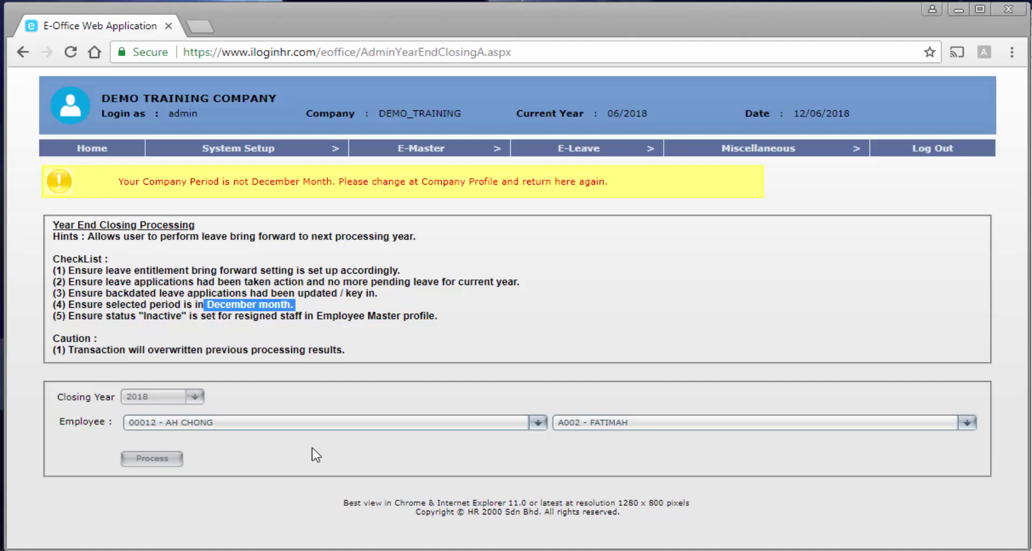
left_click(358, 280)
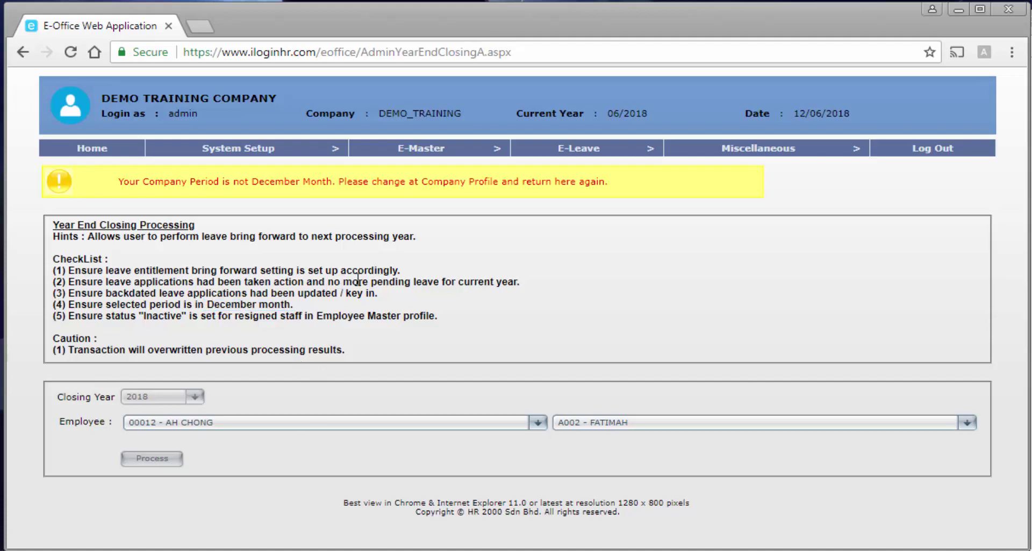
left_click_drag(357, 280, 524, 280)
Clear the highlight and browse the E-Leave, System Setup, E-Master and Miscellaneous menus.
left_click(453, 300)
mouse_move(576, 150)
mouse_move(278, 152)
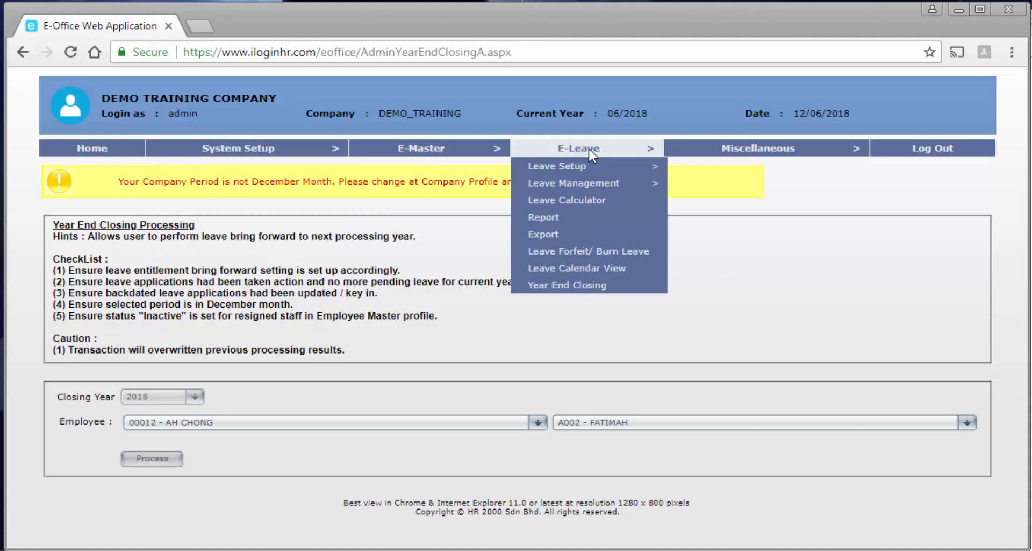
mouse_move(433, 146)
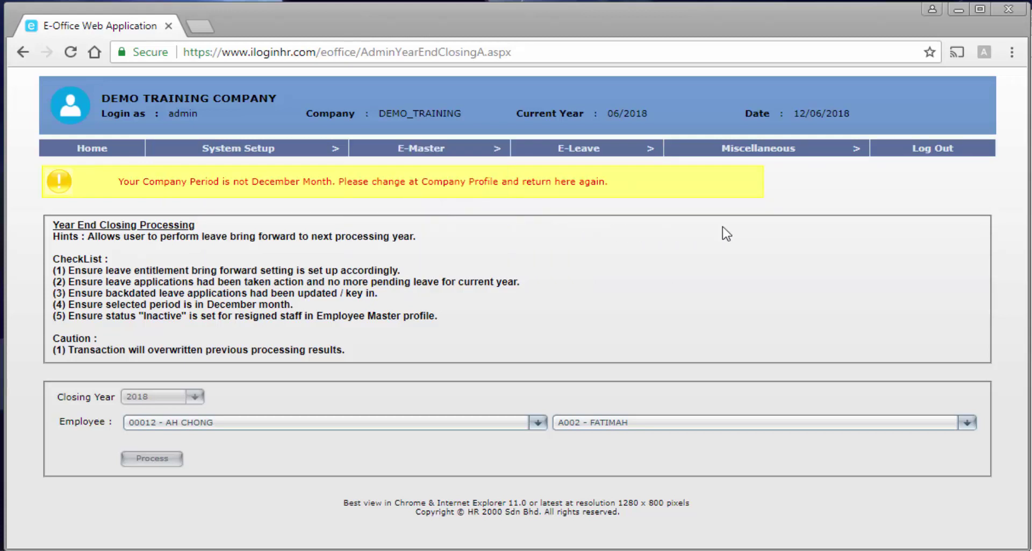
mouse_move(818, 157)
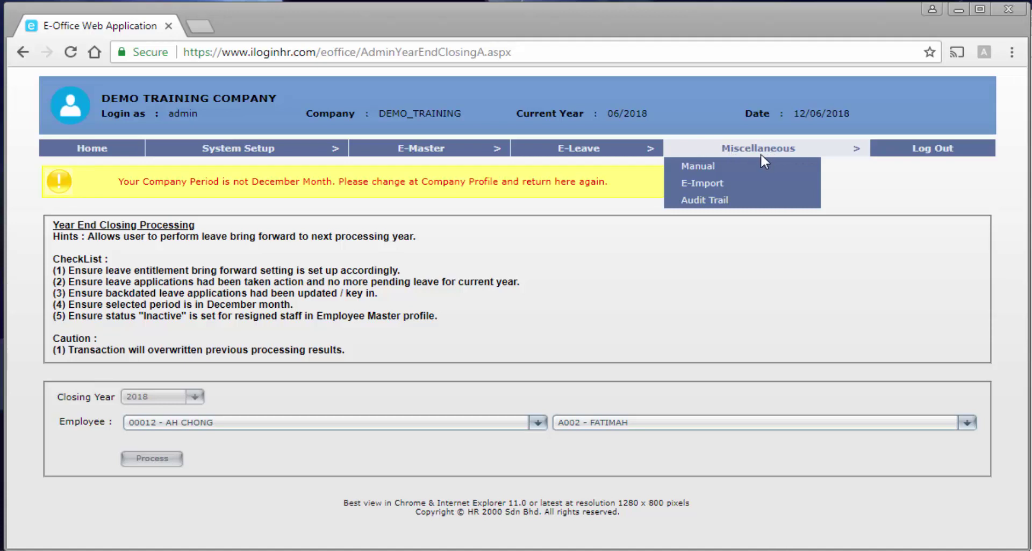
Open Miscellaneous > Manual to list the Admin and Employee / Supervisor manuals.
left_click(723, 166)
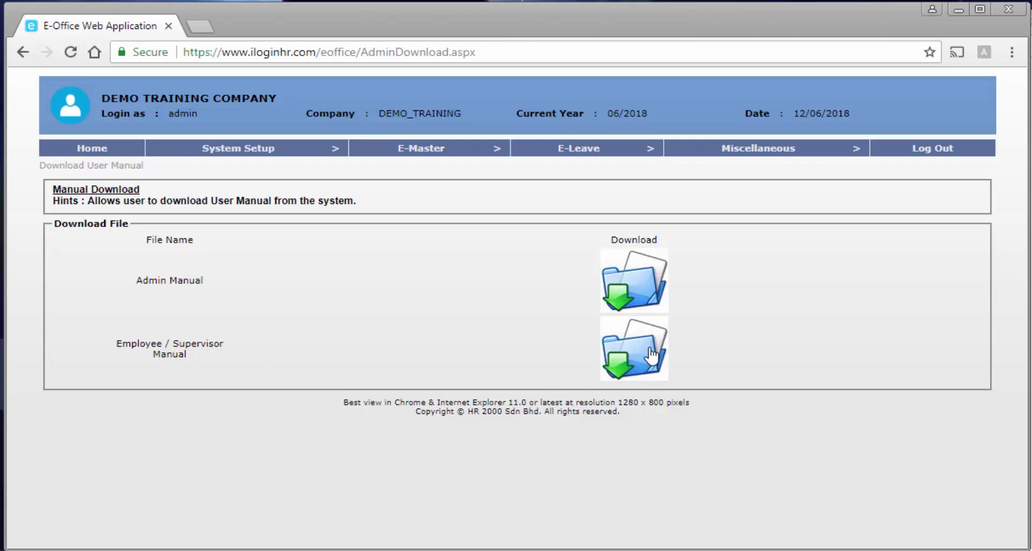
mouse_move(794, 150)
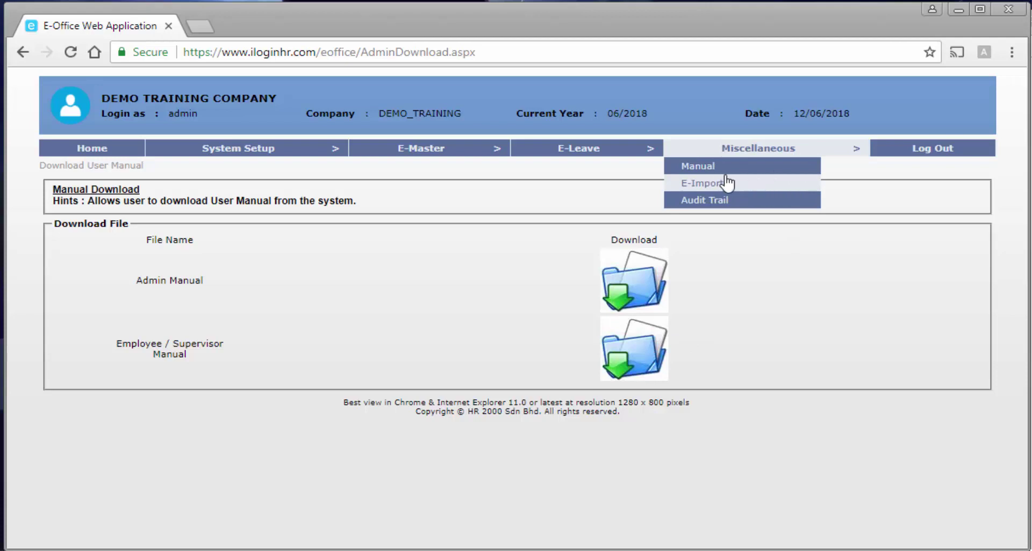
Open E-Import and set mode to 'Synchronize : Add & Overwrite All Employee Data & Table Of Code'.
left_click(747, 194)
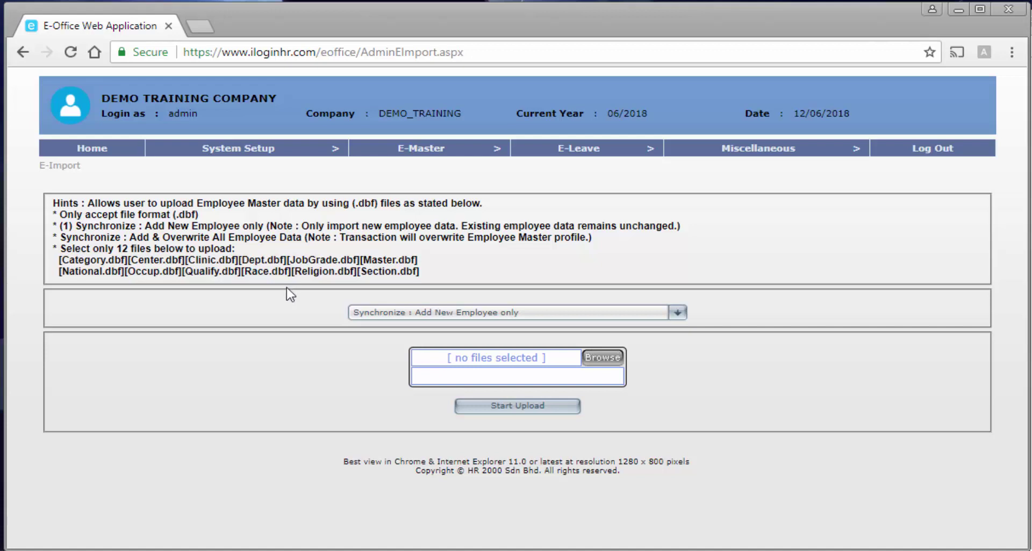
left_click(382, 312)
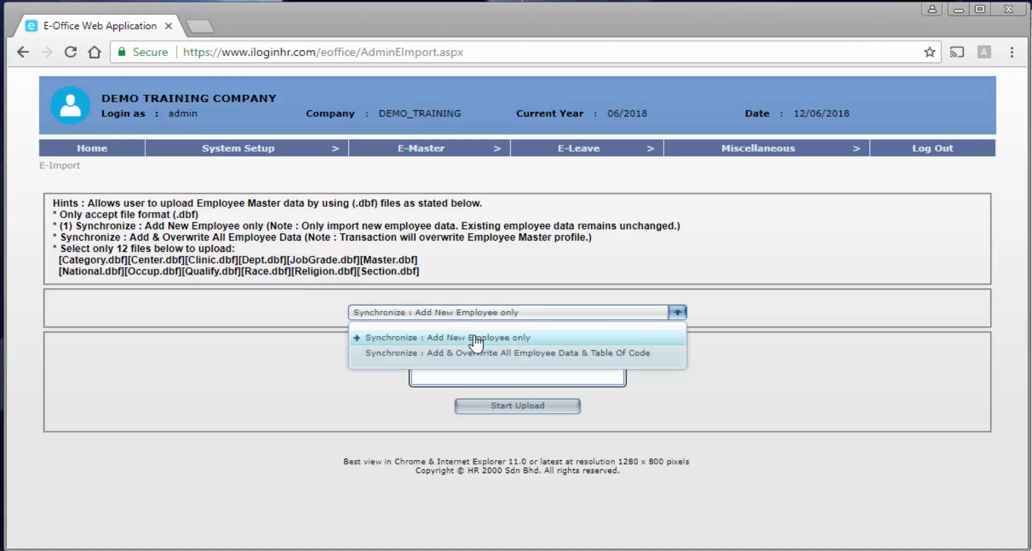
left_click(465, 365)
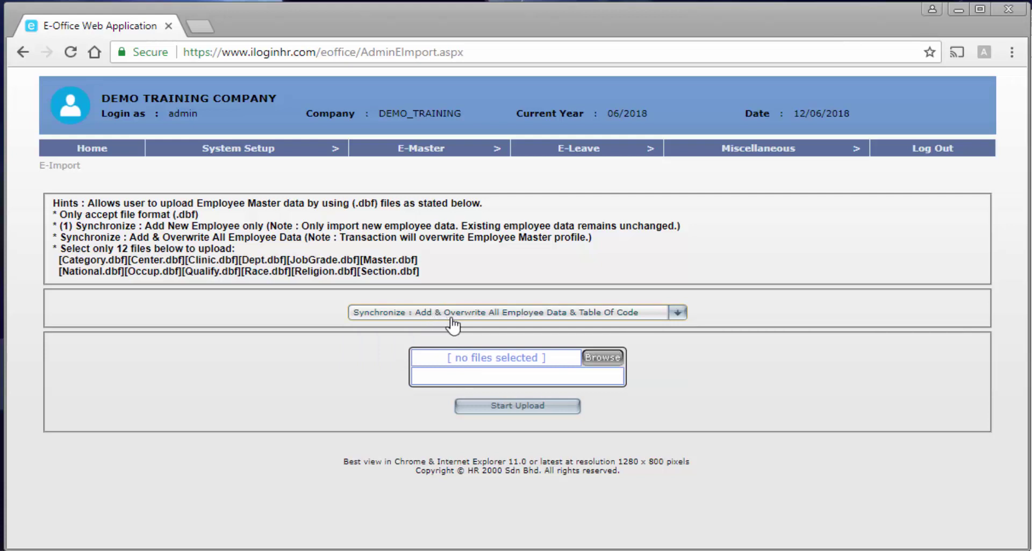
left_click(547, 316)
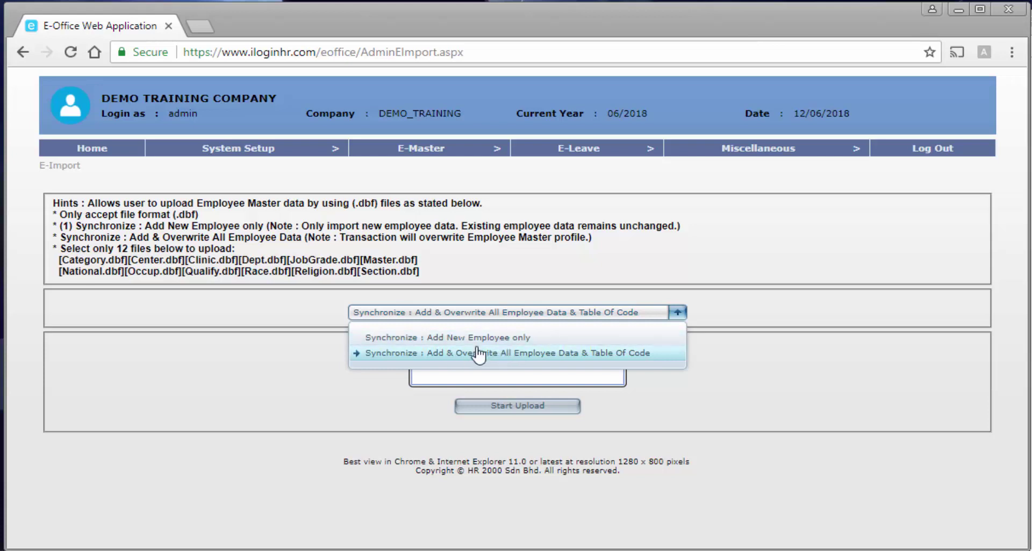
left_click(396, 338)
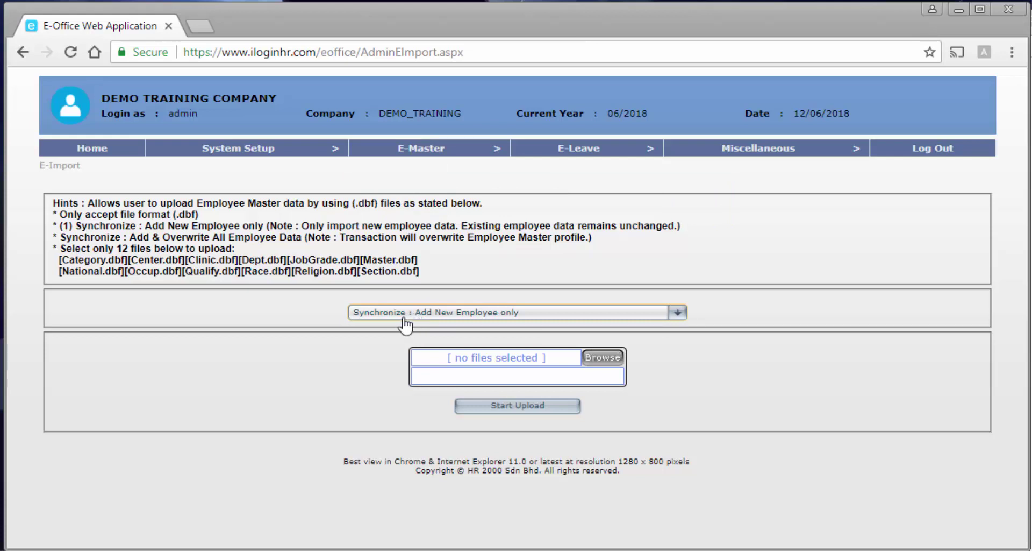
left_click(418, 317)
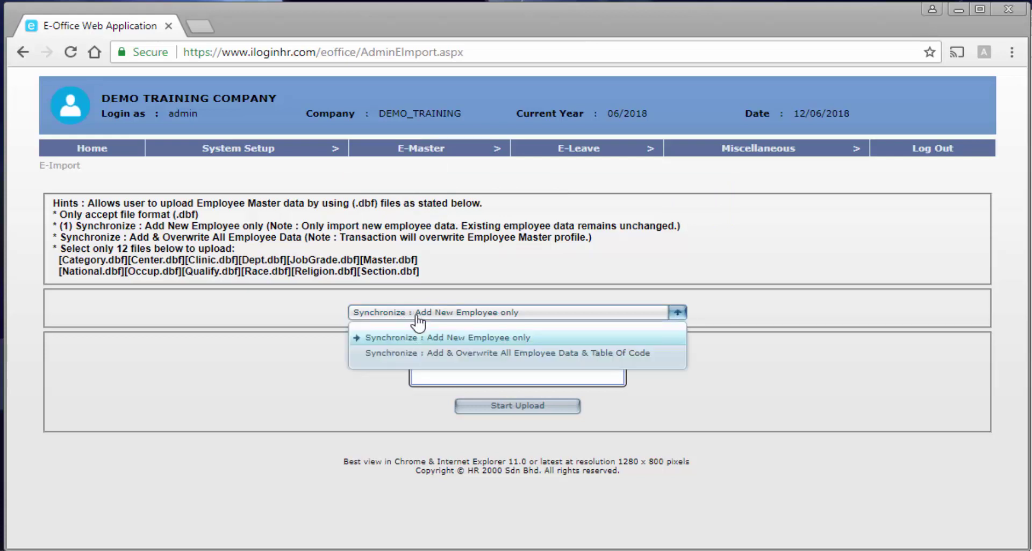
left_click(437, 353)
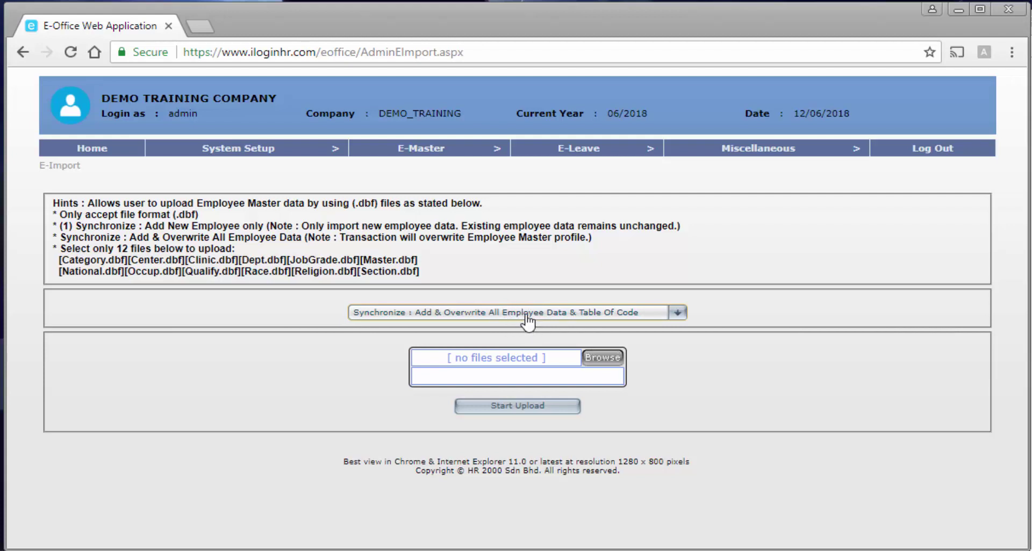
mouse_move(755, 153)
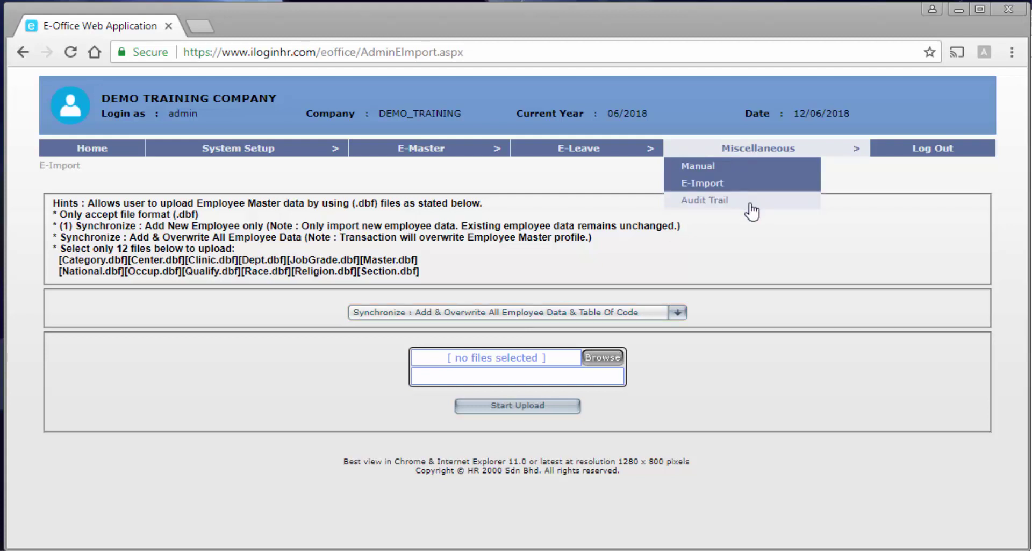
Open Audit Trail and scroll through its 62 log records for 2018, then back up.
left_click(747, 186)
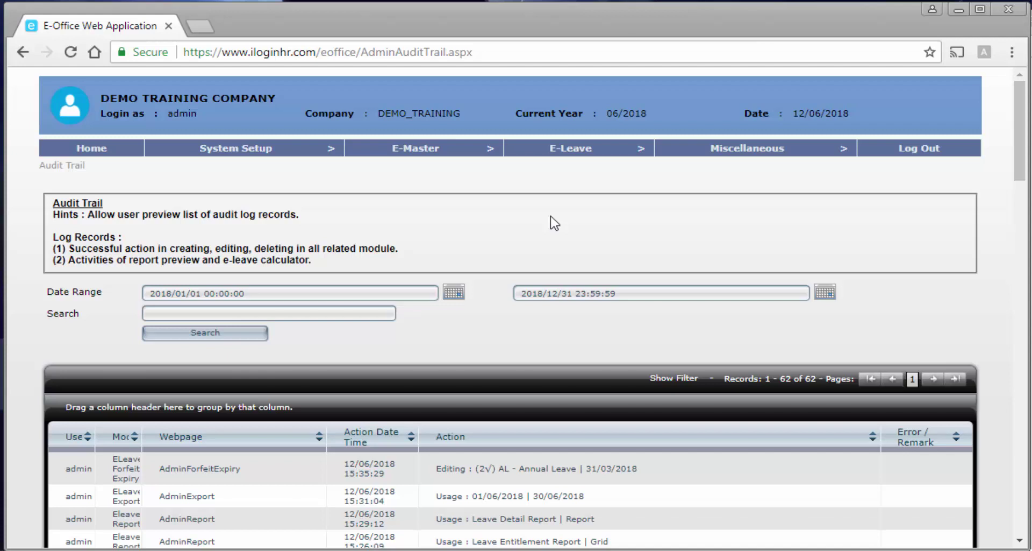
scroll(559, 258, "down", 3)
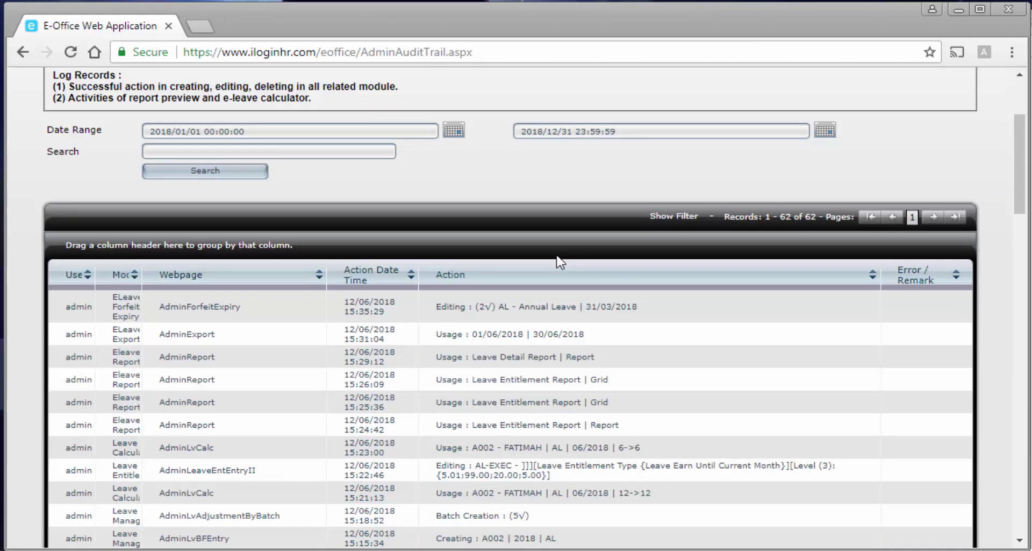
scroll(559, 262, "down", 3)
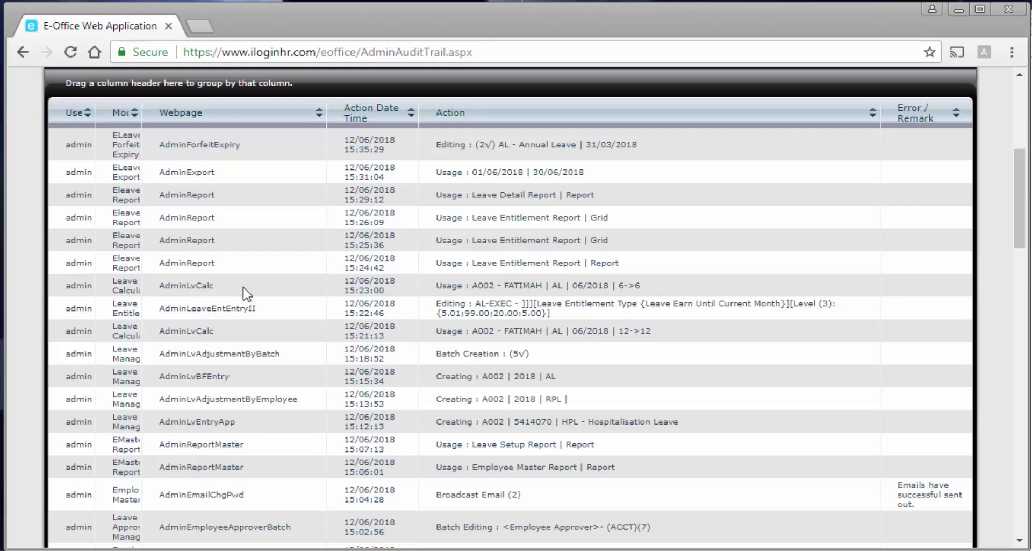
scroll(248, 293, "down", 1)
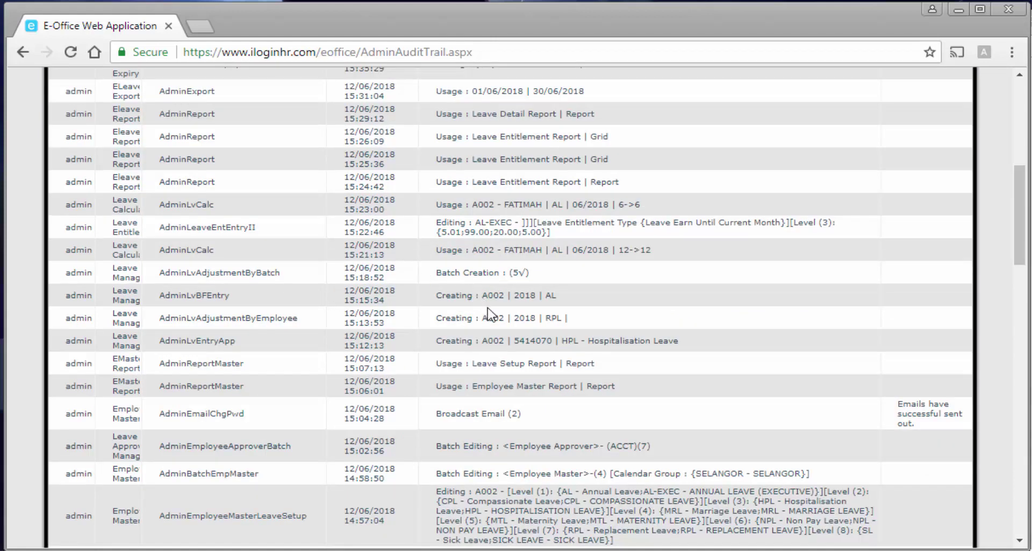
scroll(489, 309, "down", 1)
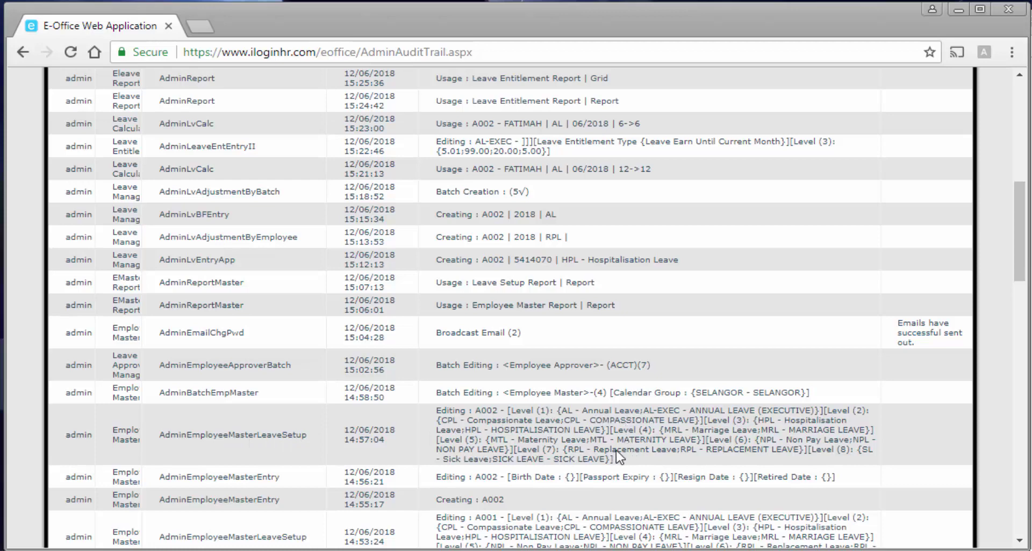
scroll(619, 446, "down", 6)
scroll(606, 454, "up", 7)
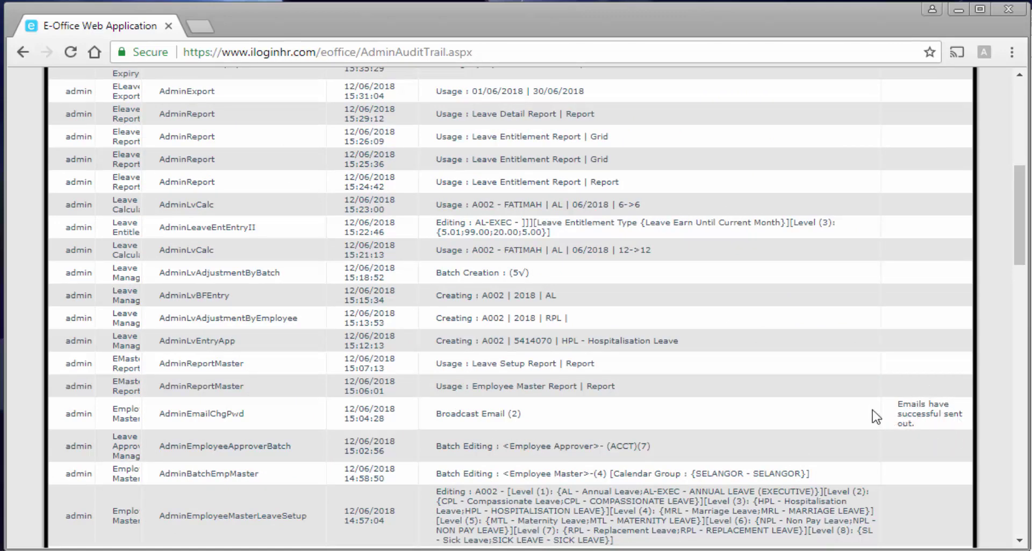
scroll(876, 417, "up", 8)
mouse_move(752, 158)
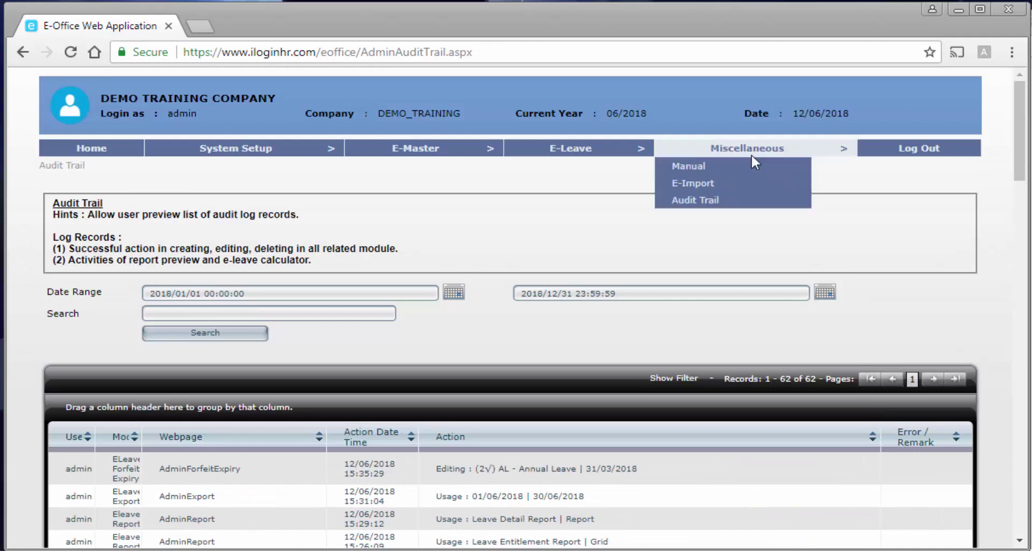